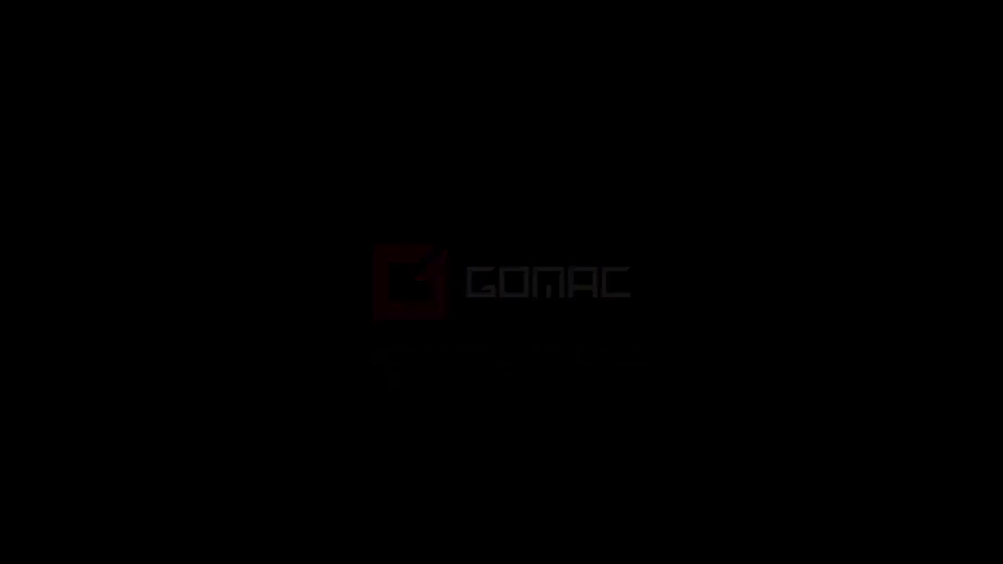
Step: Create a new 2480 × 3508 px document at 300 ppi with a white background
{"action": "left_click", "coordinate": [33, 9]}
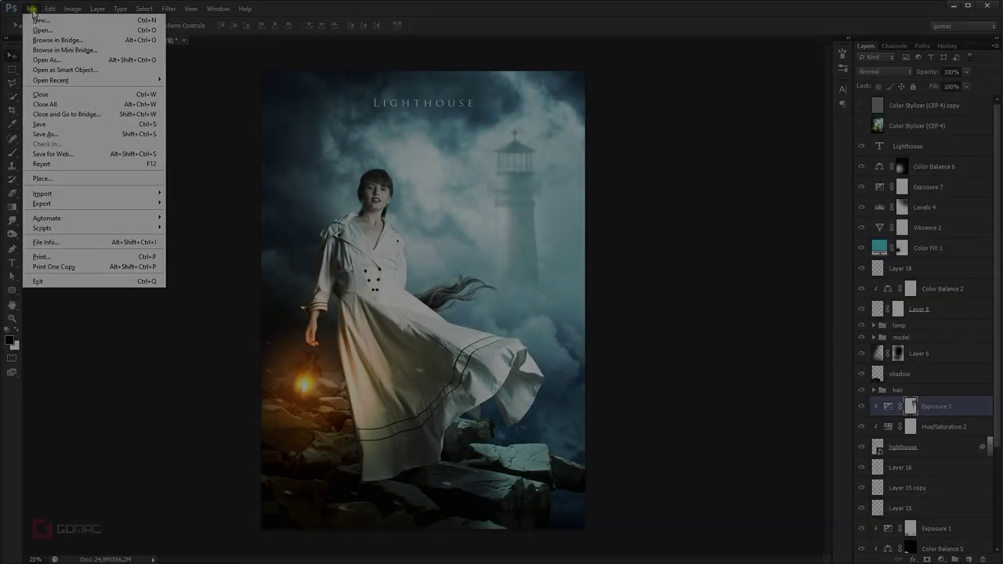
{"action": "left_click", "coordinate": [39, 19]}
{"action": "left_click", "coordinate": [391, 185]}
{"action": "key", "text": "Tab"}
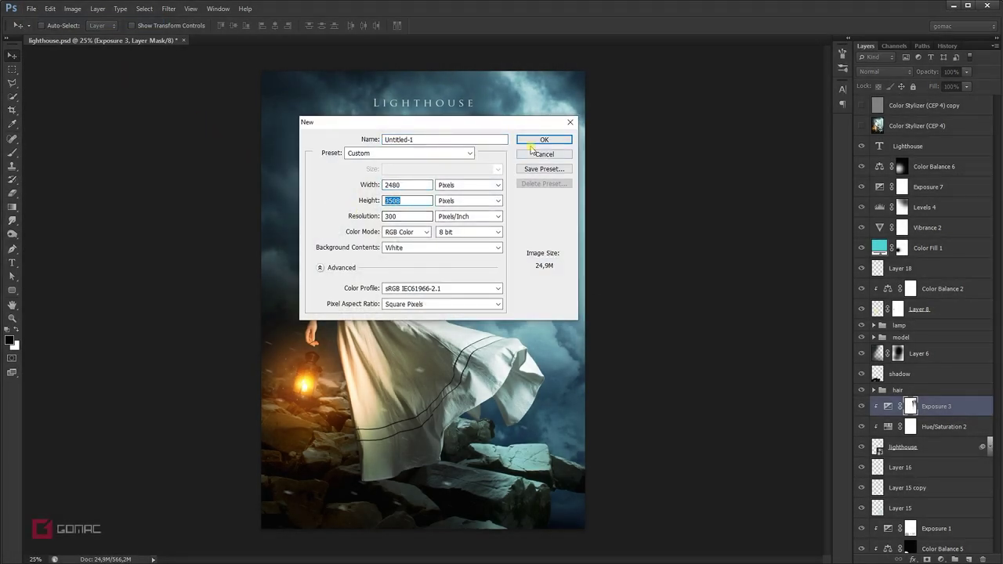
{"action": "left_click", "coordinate": [545, 139]}
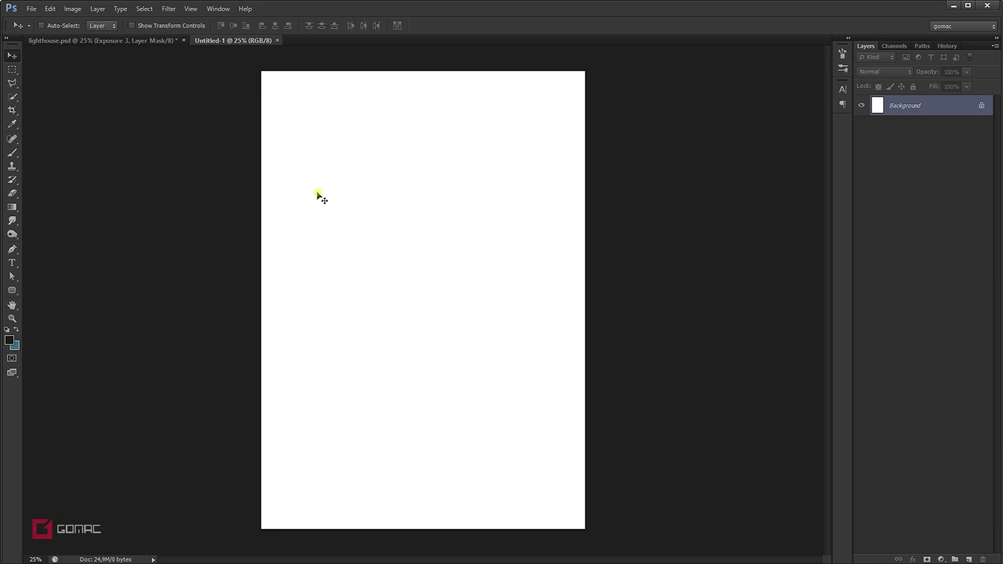
Step: Place cloud_stock_18 into the new document and scale it to cover the page
{"action": "key", "text": "alt+Tab"}
{"action": "left_click_drag", "start_coordinate": [416, 251], "coordinate": [392, 142]}
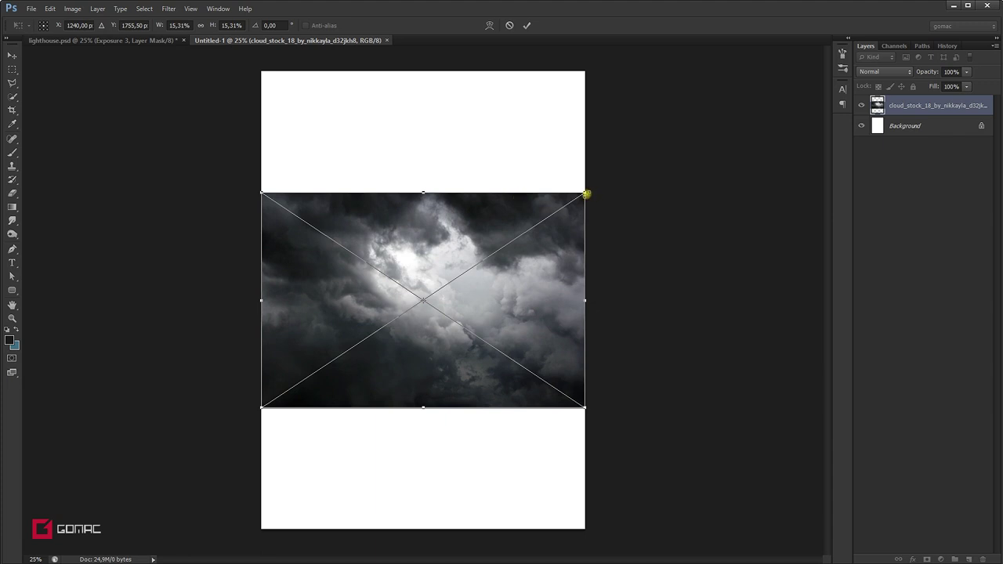
{"action": "left_click_drag", "start_coordinate": [586, 194], "coordinate": [796, 103]}
{"action": "double_click", "coordinate": [429, 222]}
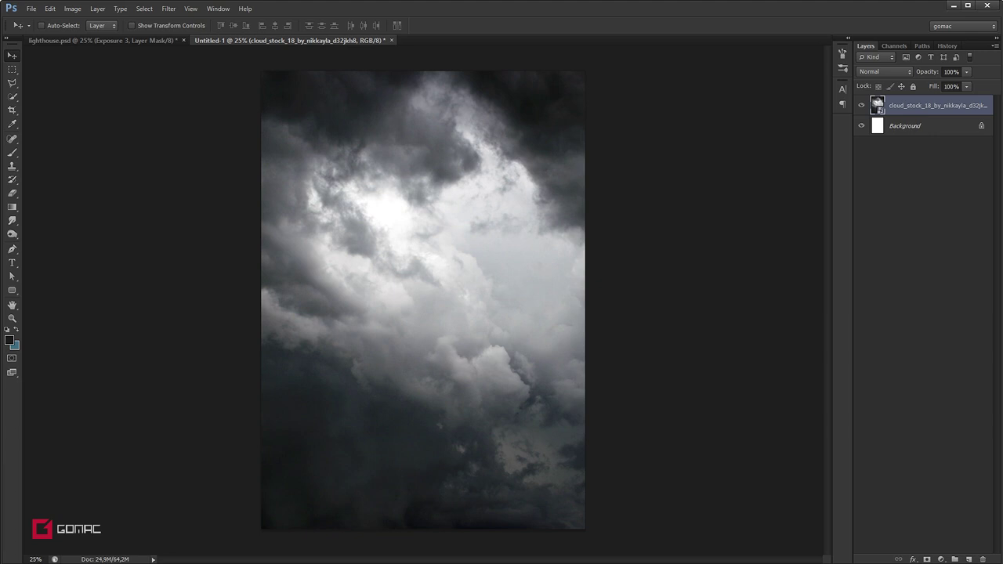
{"action": "key", "text": "alt+Tab"}
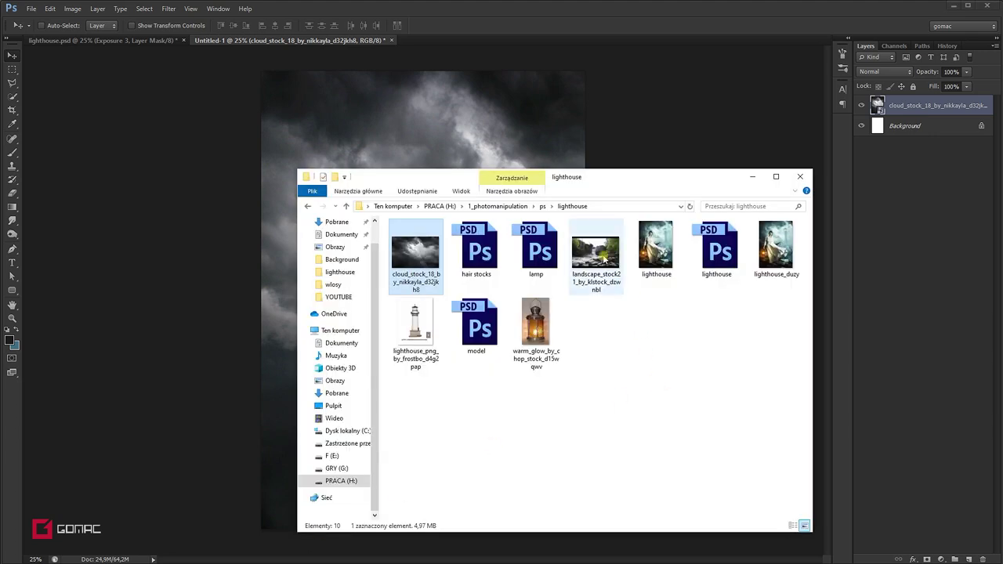
Step: Place landscape_stock21, enlarge it, flip it horizontally and position it over the mid-lower clouds
{"action": "left_click_drag", "start_coordinate": [605, 261], "coordinate": [477, 146]}
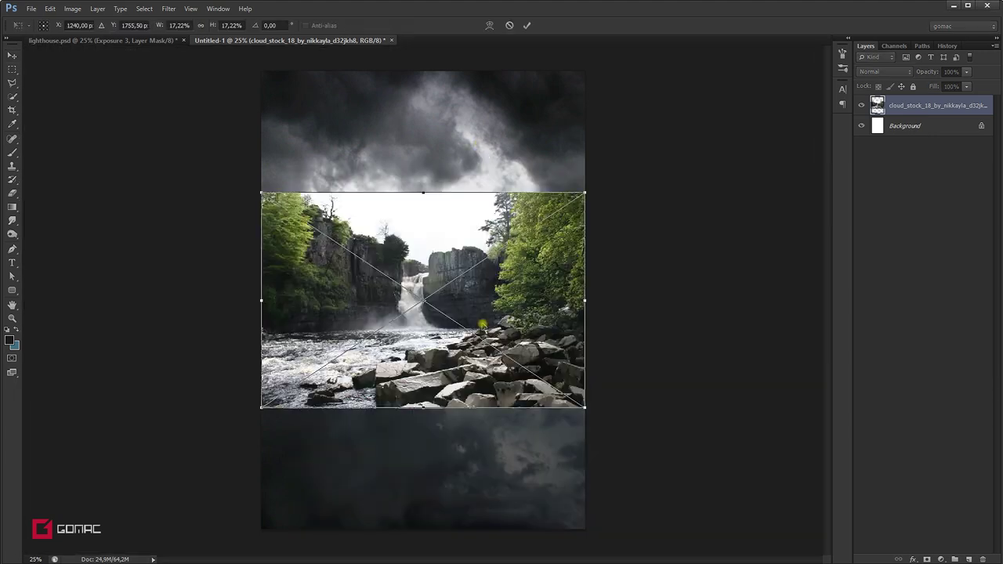
{"action": "left_click_drag", "start_coordinate": [585, 193], "coordinate": [694, 157]}
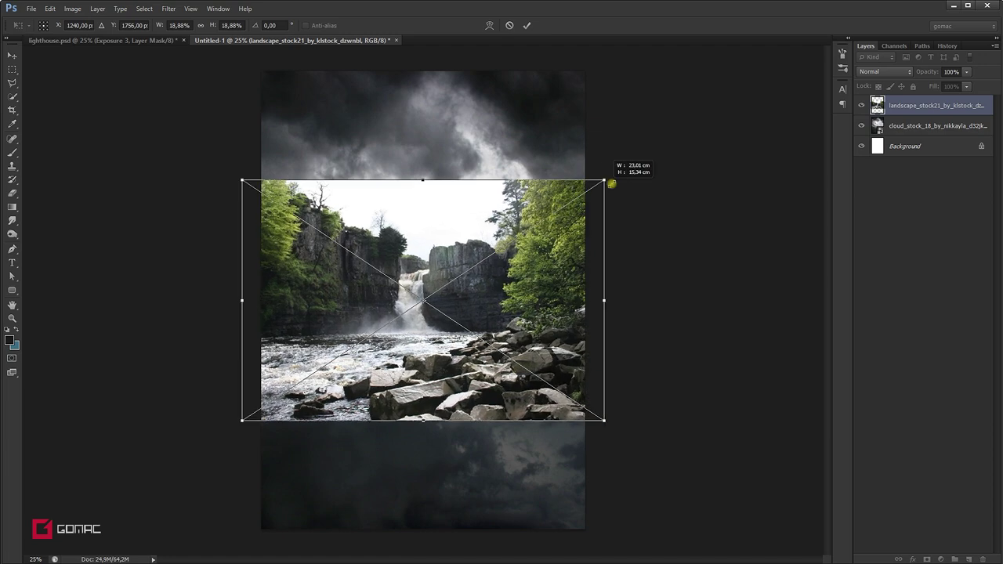
{"action": "left_click_drag", "start_coordinate": [541, 235], "coordinate": [492, 235]}
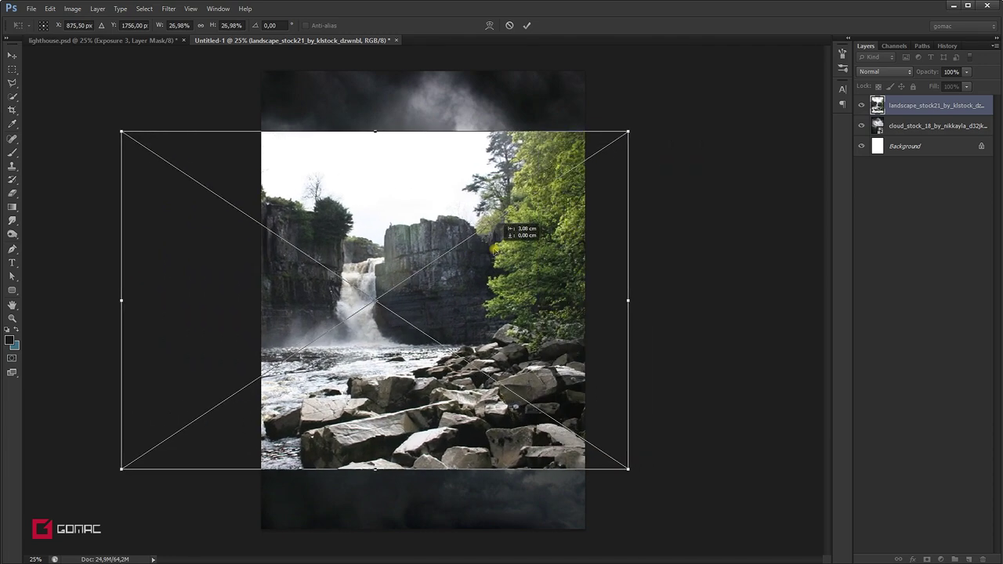
{"action": "right_click", "coordinate": [488, 348]}
{"action": "left_click", "coordinate": [525, 492]}
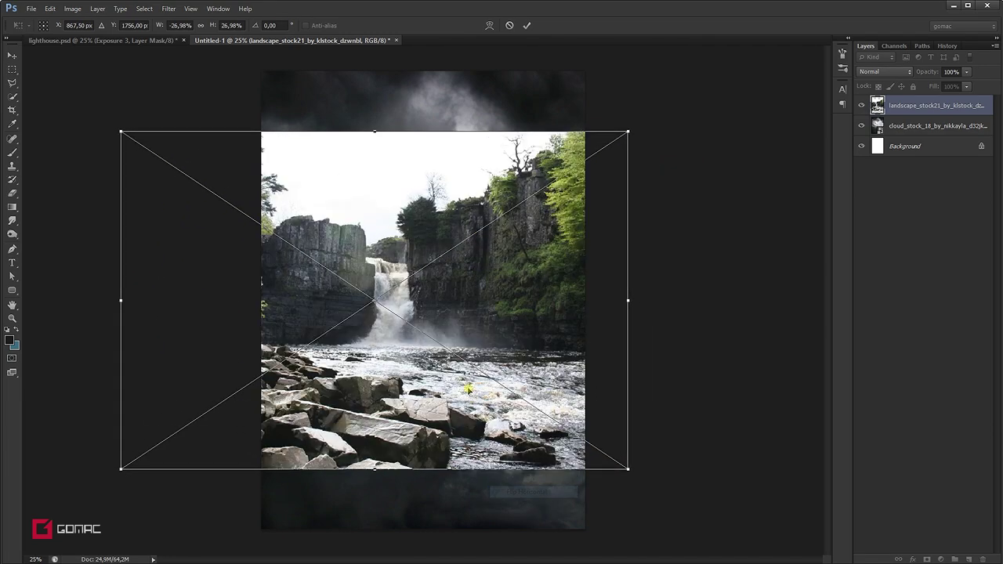
{"action": "mouse_move", "coordinate": [376, 365]}
{"action": "left_mouse_down"}
{"action": "mouse_move", "coordinate": [431, 395]}
{"action": "mouse_move", "coordinate": [416, 402]}
{"action": "left_mouse_up"}
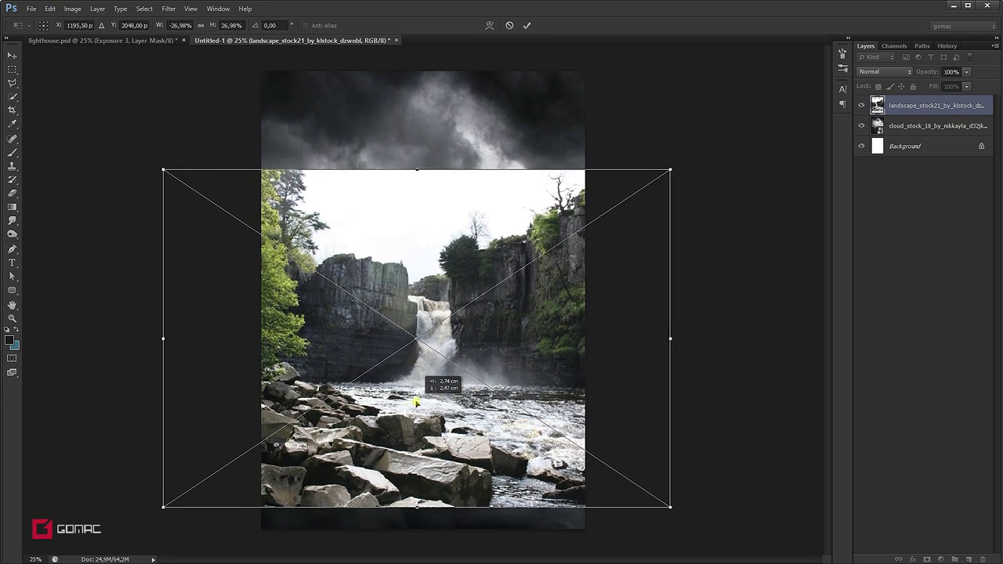
{"action": "left_click_drag", "start_coordinate": [415, 402], "coordinate": [418, 397]}
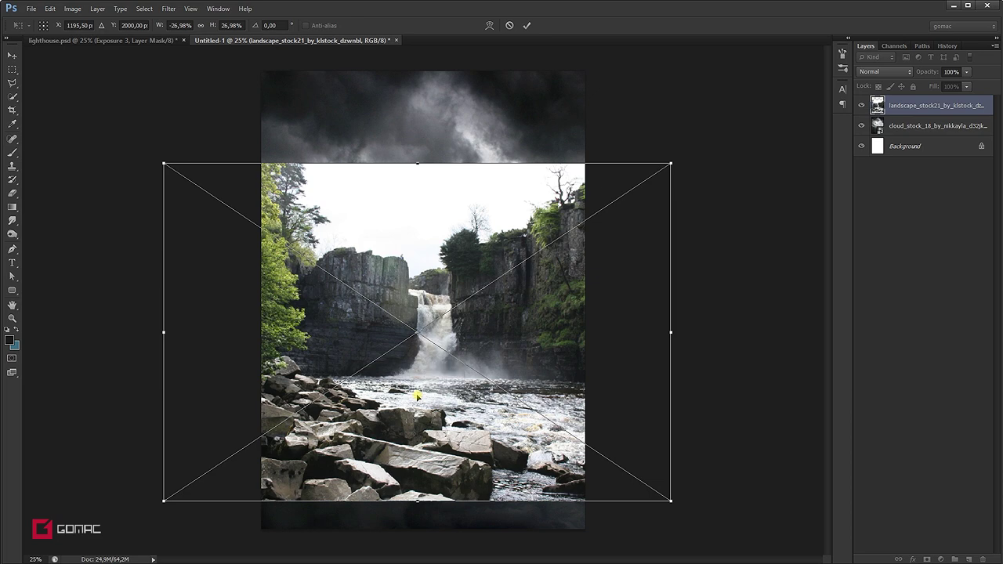
{"action": "key", "text": "Return"}
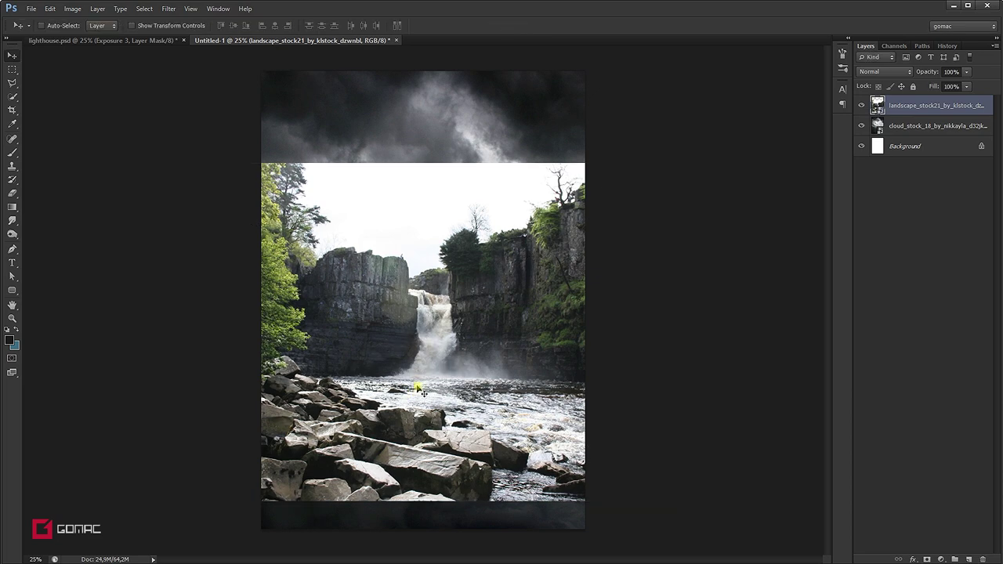
{"action": "left_click", "coordinate": [14, 84]}
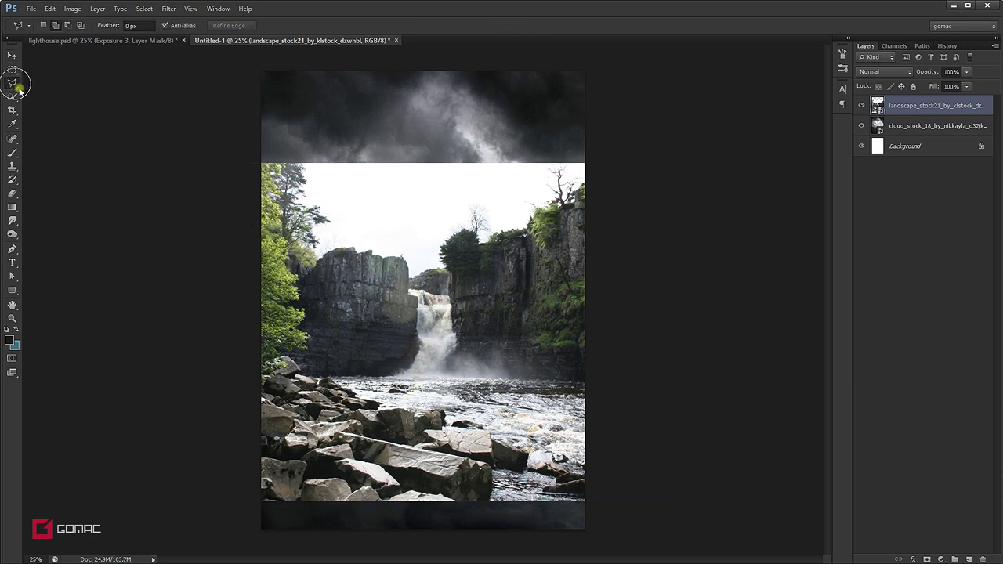
Step: Zoom in and trace a Polygonal Lasso outline along the boulders' top and right edge
{"action": "left_click", "coordinate": [301, 392], "text": "ctrl"}
{"action": "left_click", "coordinate": [302, 392], "text": "ctrl"}
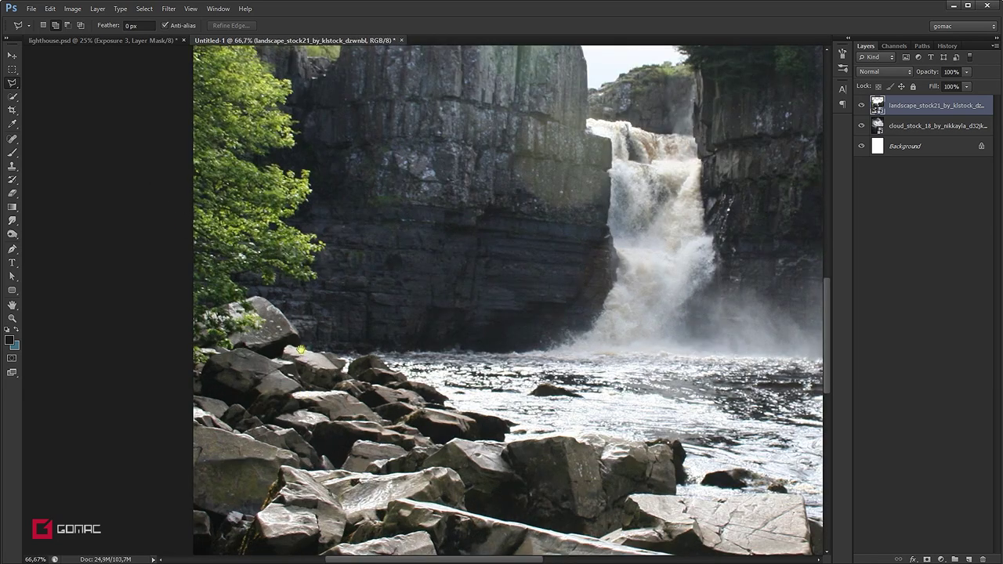
{"action": "left_click_drag", "start_coordinate": [300, 350], "coordinate": [308, 278]}
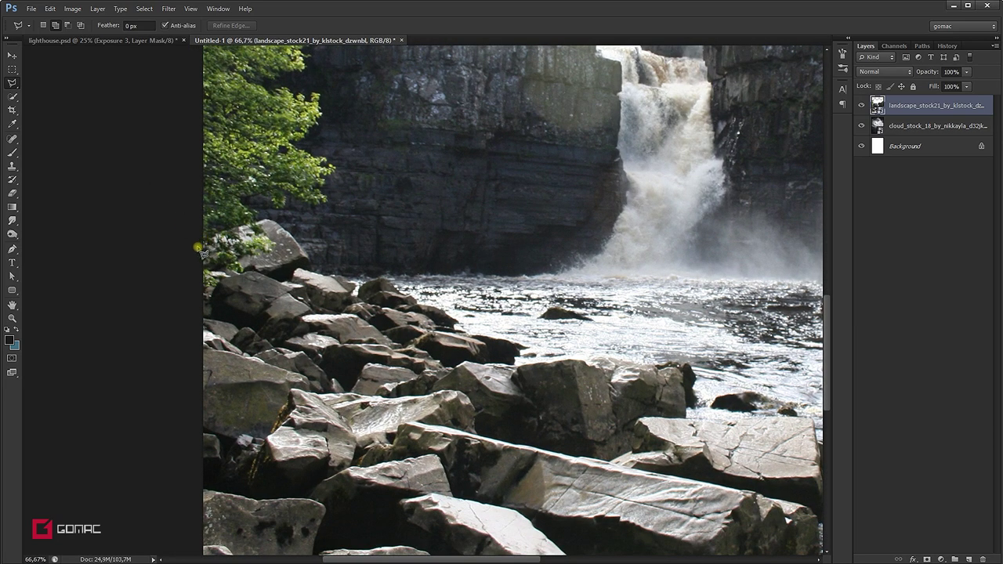
{"action": "left_click", "coordinate": [248, 228], "text": "ctrl"}
{"action": "left_click", "coordinate": [102, 273]}
{"action": "left_click", "coordinate": [306, 205]}
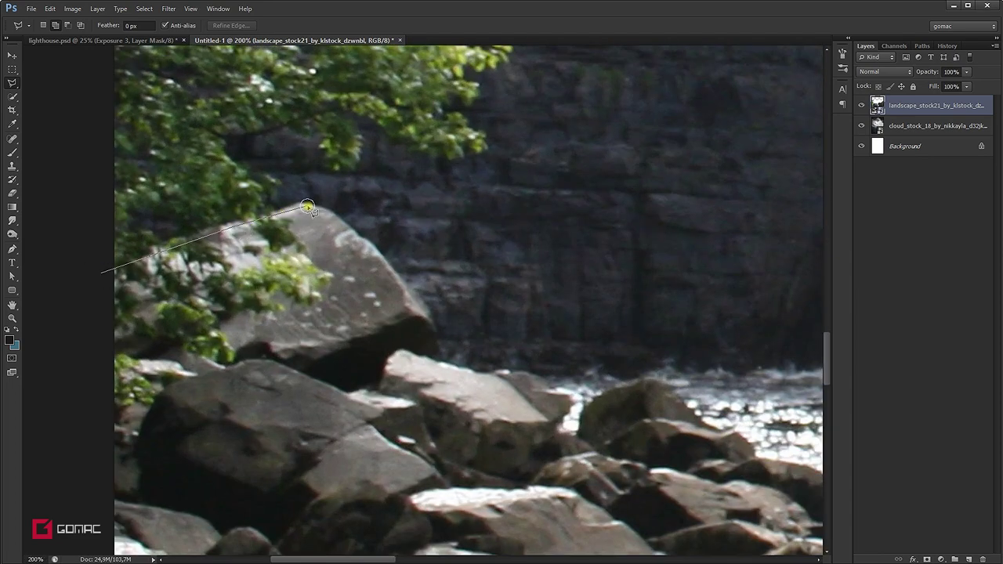
{"action": "left_click_drag", "start_coordinate": [368, 249], "coordinate": [442, 362]}
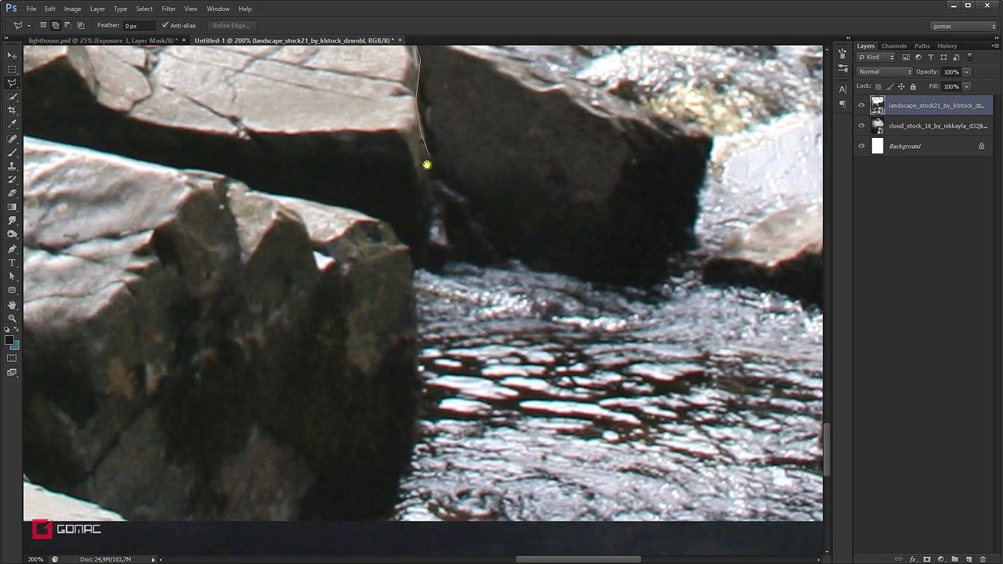
{"action": "left_click_drag", "start_coordinate": [427, 164], "coordinate": [412, 271]}
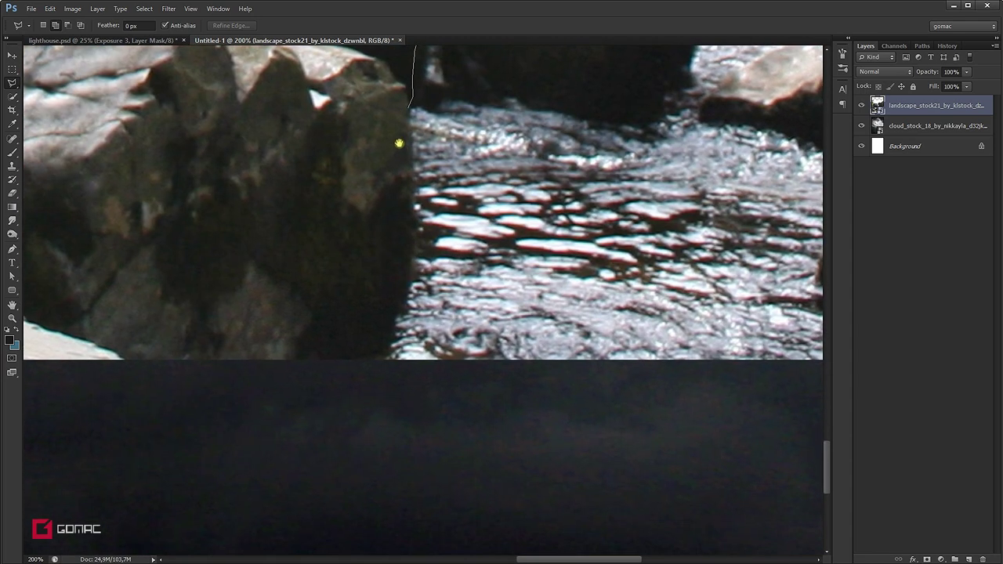
{"action": "mouse_move", "coordinate": [399, 144]}
{"action": "left_mouse_down"}
{"action": "mouse_move", "coordinate": [418, 218]}
{"action": "mouse_move", "coordinate": [408, 314]}
{"action": "mouse_move", "coordinate": [363, 374]}
{"action": "left_mouse_up"}
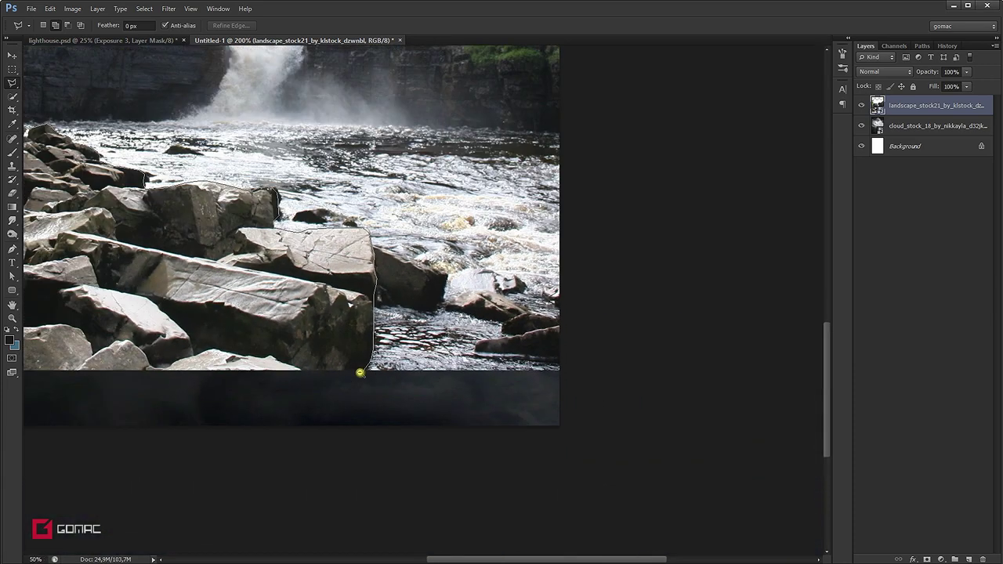
Step: Finish the lasso outline along the bottom and left side, closing the rock selection
{"action": "key", "text": "ctrl+minus"}
{"action": "mouse_move", "coordinate": [271, 354]}
{"action": "left_mouse_down"}
{"action": "mouse_move", "coordinate": [486, 355]}
{"action": "mouse_move", "coordinate": [374, 394]}
{"action": "mouse_move", "coordinate": [225, 398]}
{"action": "left_mouse_up"}
{"action": "left_click", "coordinate": [224, 392]}
{"action": "left_click", "coordinate": [198, 244]}
{"action": "left_click", "coordinate": [232, 202]}
{"action": "left_click", "coordinate": [274, 191]}
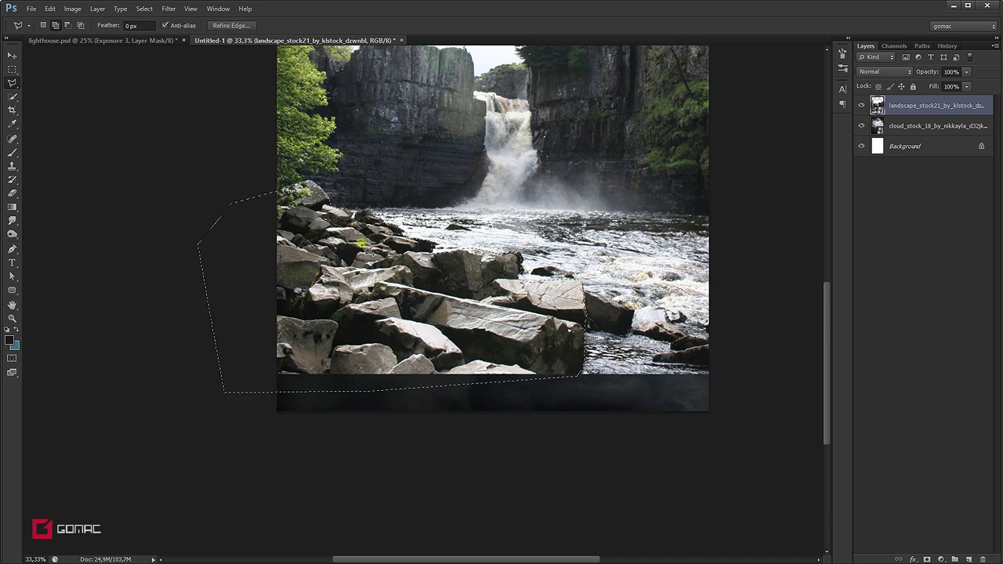
Step: Copy the rocks to Layer 1 and delete the original waterfall layer
{"action": "key", "text": "ctrl+j"}
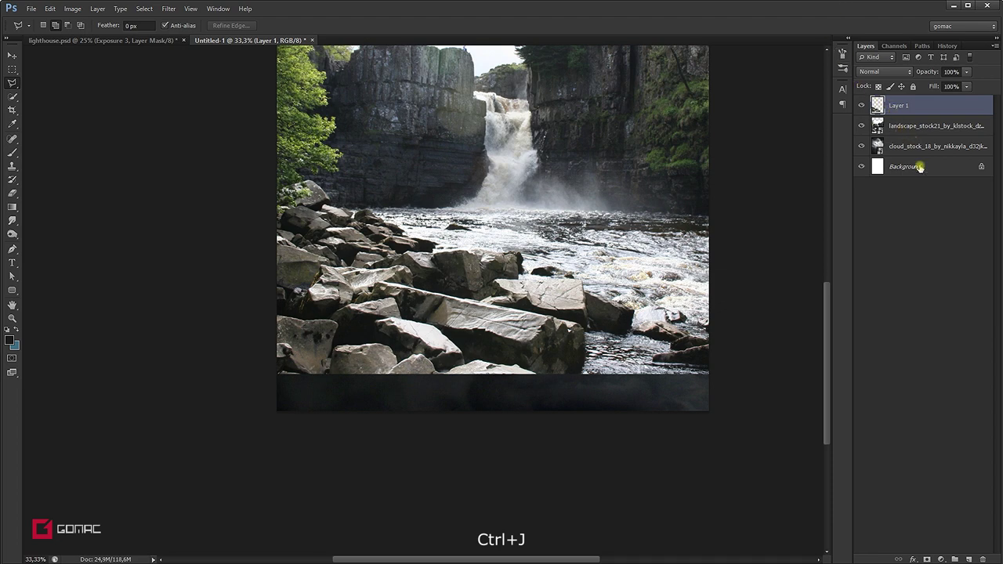
{"action": "mouse_move", "coordinate": [913, 125]}
{"action": "left_mouse_down"}
{"action": "mouse_move", "coordinate": [972, 553]}
{"action": "mouse_move", "coordinate": [983, 558]}
{"action": "left_mouse_up"}
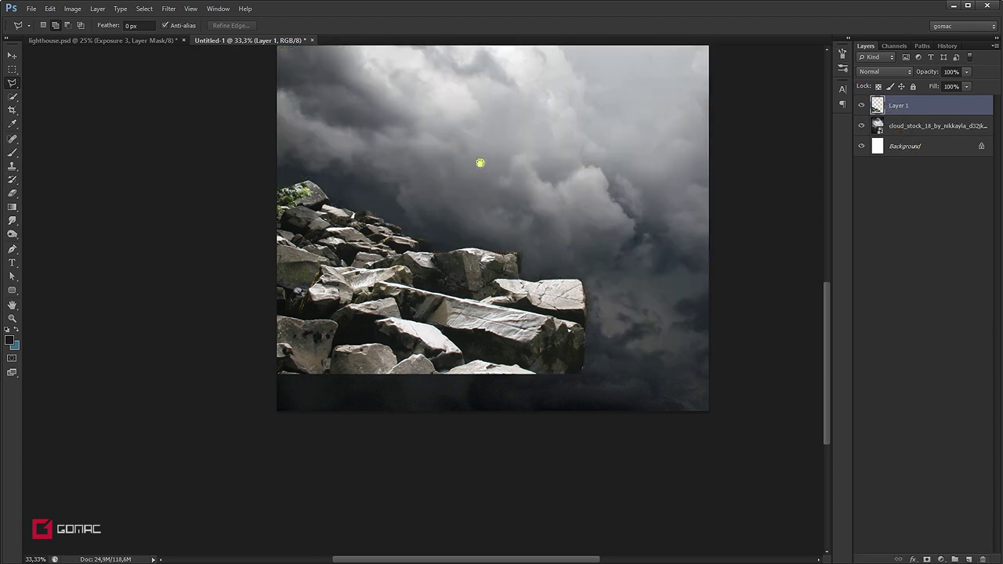
{"action": "left_click_drag", "start_coordinate": [480, 162], "coordinate": [405, 288]}
Step: Scale and shift the rocks layer to span the lower page
{"action": "key", "text": "ctrl+minus"}
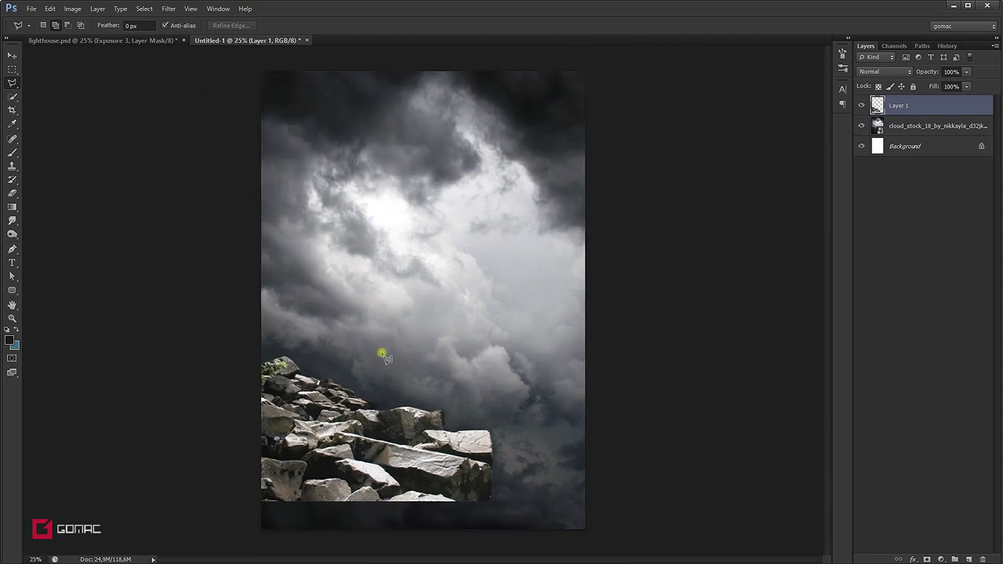
{"action": "key", "text": "ctrl+t"}
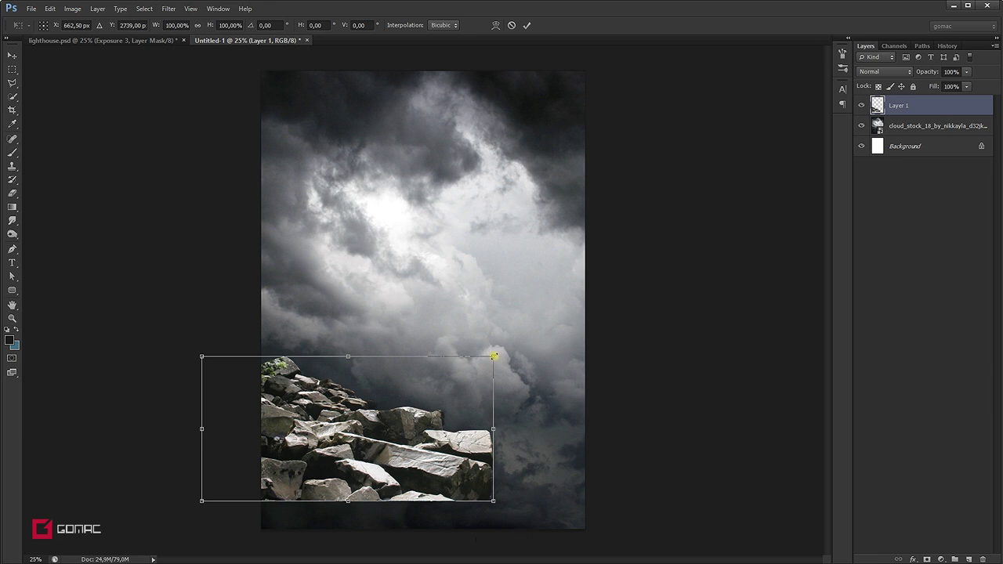
{"action": "left_click_drag", "start_coordinate": [493, 357], "coordinate": [558, 325]}
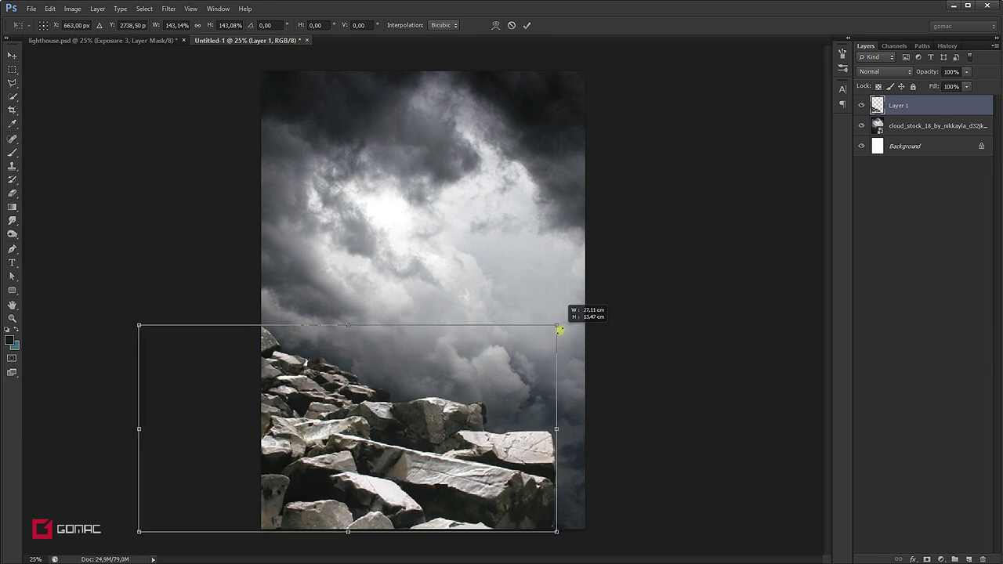
{"action": "left_click_drag", "start_coordinate": [412, 410], "coordinate": [413, 416]}
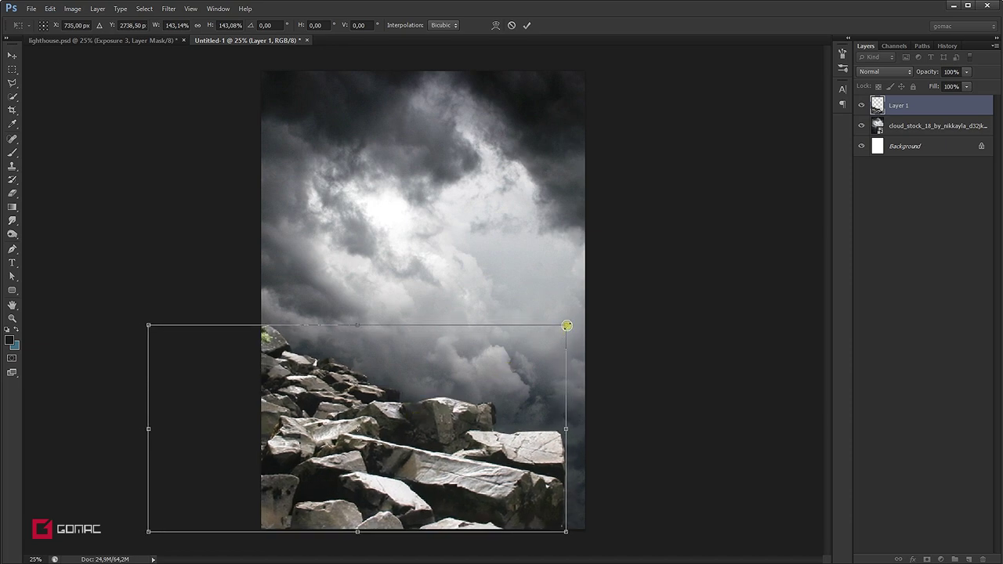
{"action": "left_click_drag", "start_coordinate": [566, 326], "coordinate": [557, 337]}
{"action": "key", "text": "Return"}
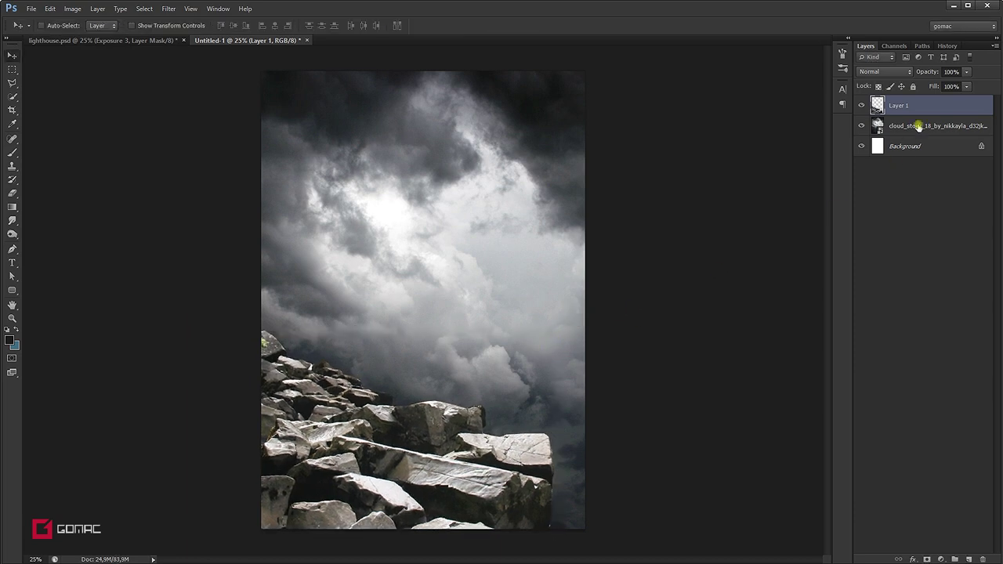
Step: Rename the cloud layer 'cloud' and Layer 1 'stones', then select the cloud layer
{"action": "left_click", "coordinate": [913, 126]}
{"action": "double_click", "coordinate": [917, 125]}
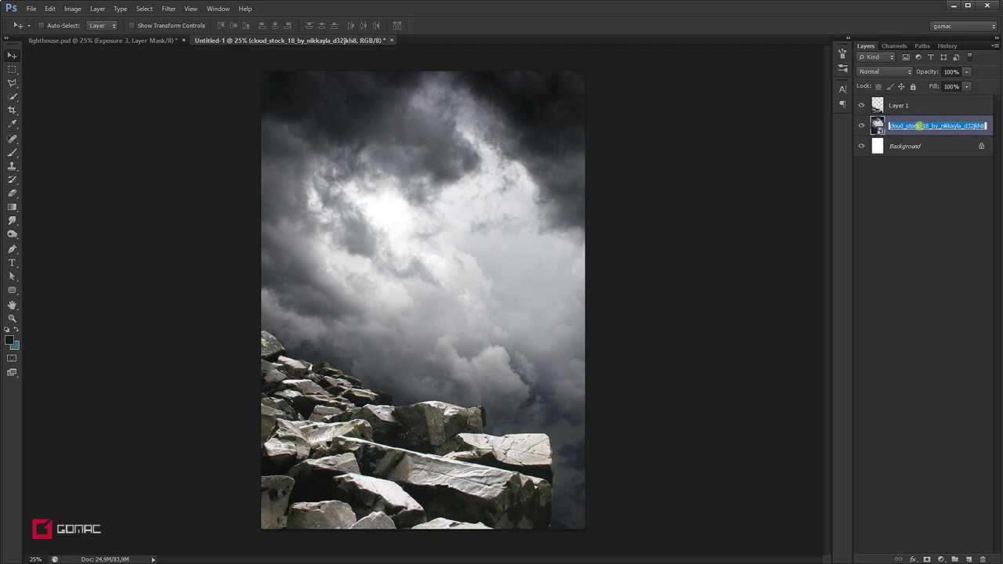
{"action": "type", "text": "d"}
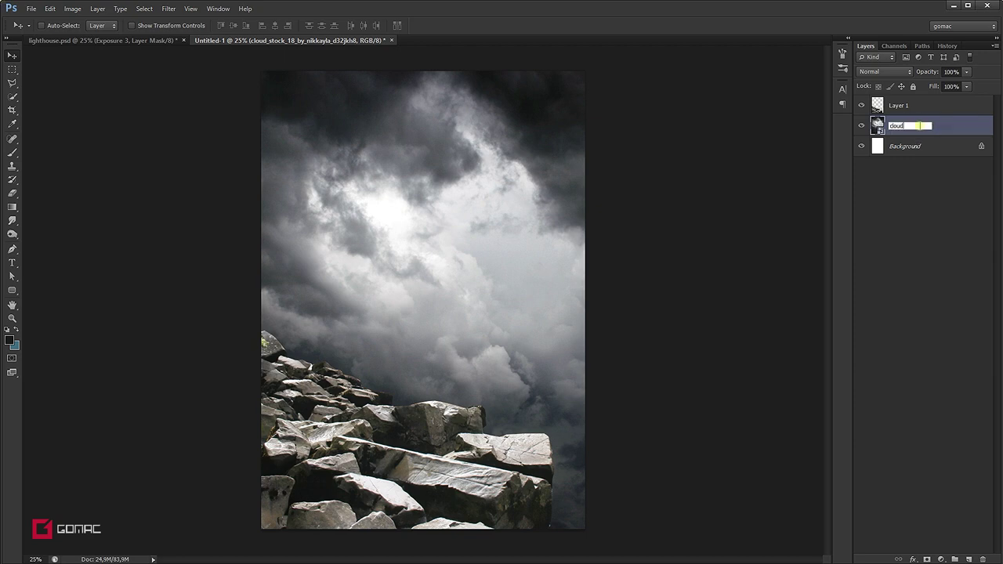
{"action": "key", "text": "Return"}
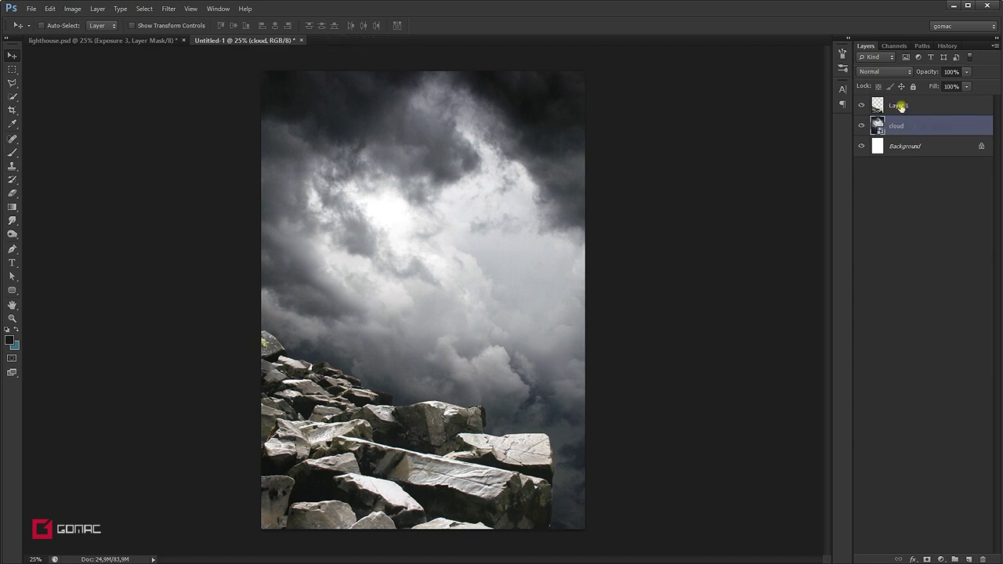
{"action": "double_click", "coordinate": [899, 106]}
{"action": "type", "text": "stones"}
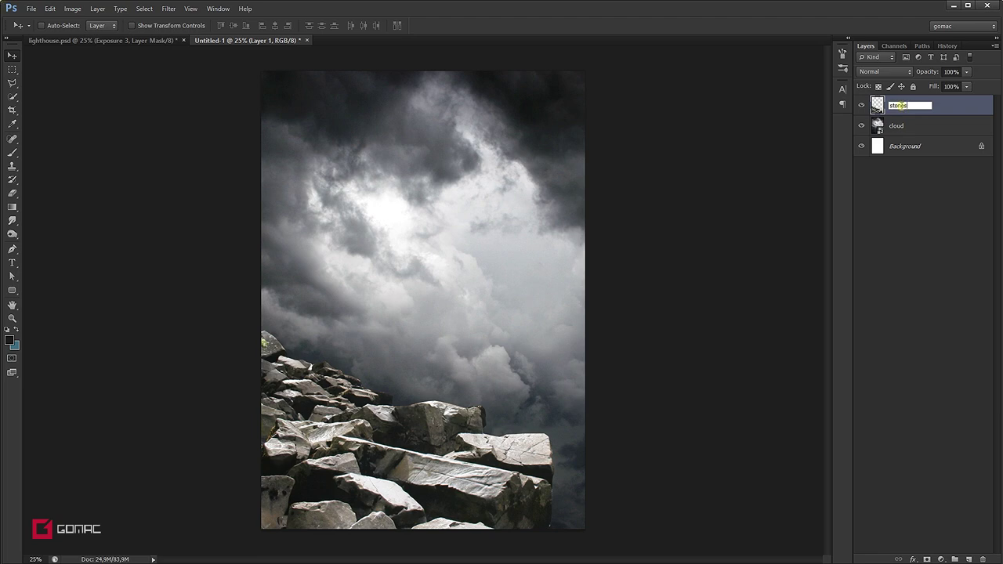
{"action": "key", "text": "Return"}
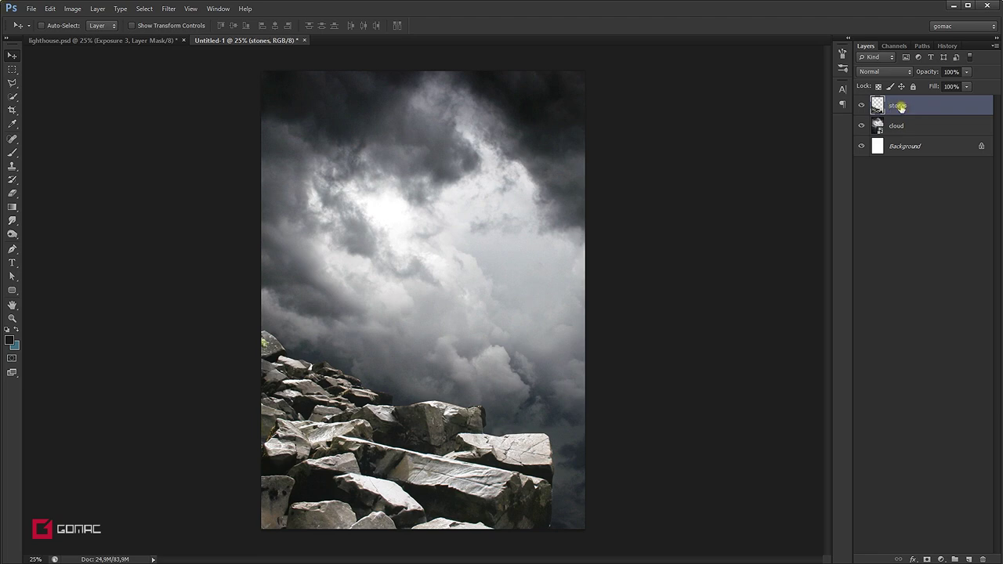
{"action": "left_click", "coordinate": [907, 127]}
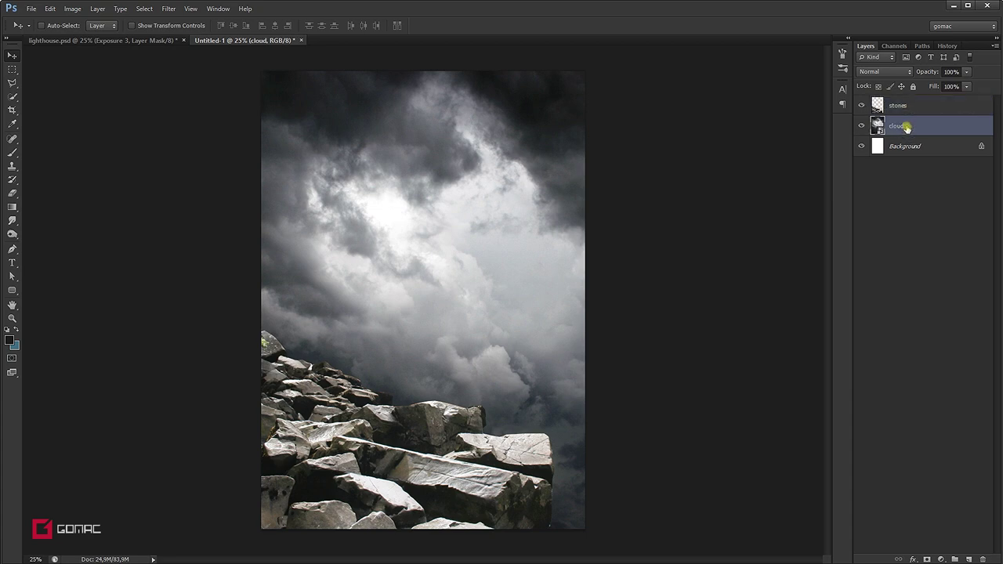
{"action": "left_click", "coordinate": [942, 559]}
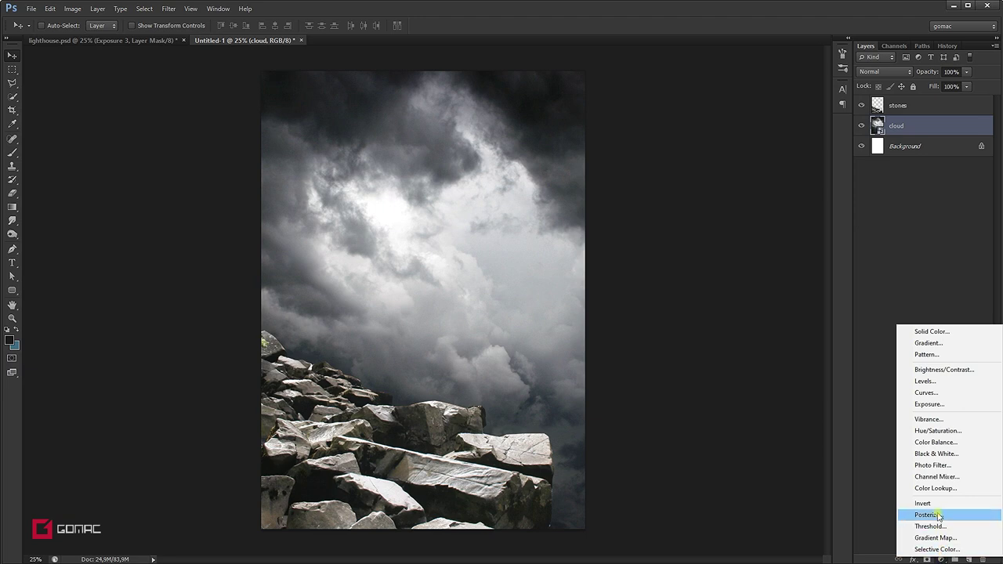
Step: Add a Color Balance adjustment shifting the sky's midtones toward cyan and blue
{"action": "left_click", "coordinate": [937, 442]}
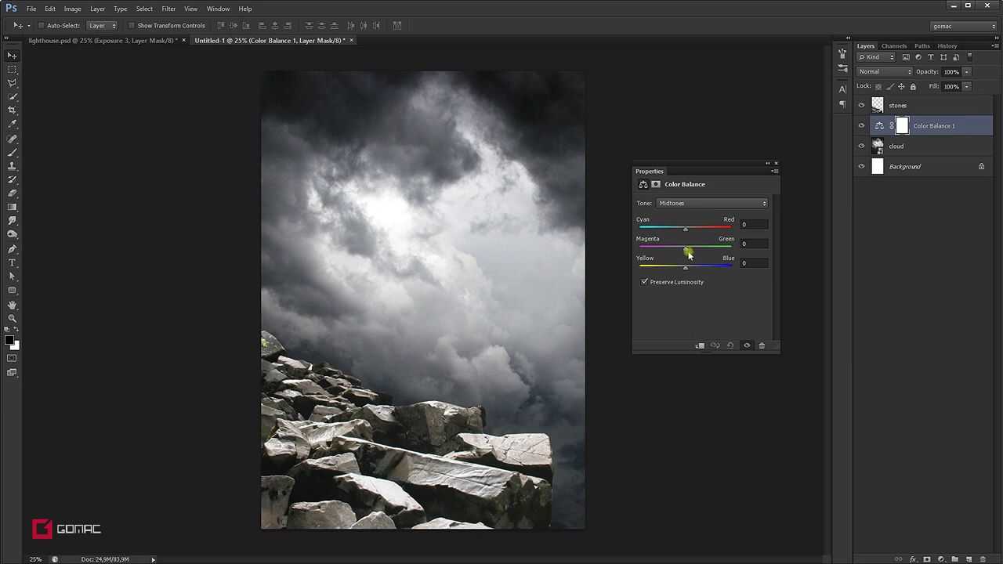
{"action": "left_click_drag", "start_coordinate": [686, 230], "coordinate": [657, 232]}
{"action": "left_click_drag", "start_coordinate": [686, 268], "coordinate": [700, 271]}
{"action": "left_click", "coordinate": [777, 164]}
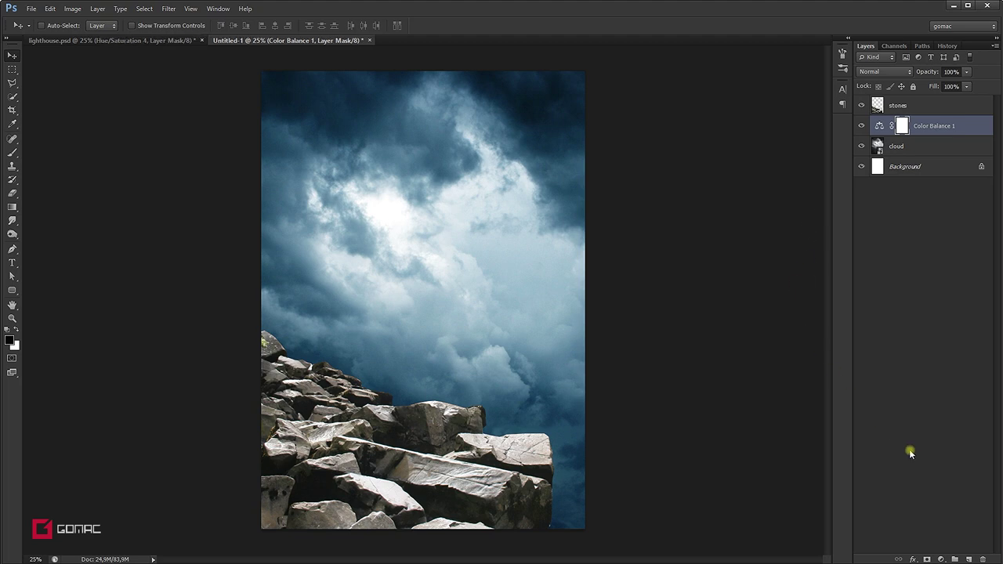
Step: Add an Exposure adjustment darkening the sky to -0,61
{"action": "left_click", "coordinate": [941, 559]}
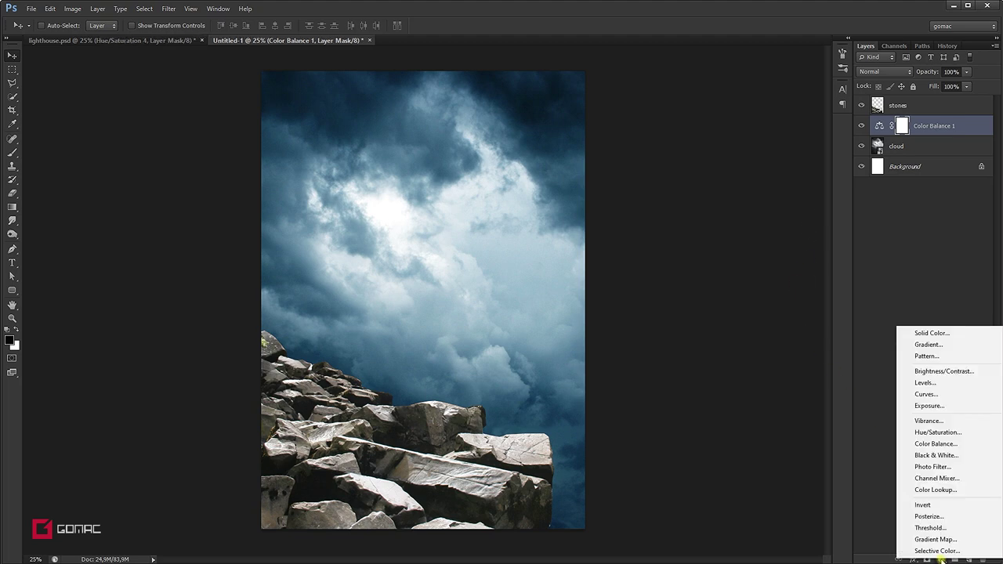
{"action": "left_click", "coordinate": [930, 406]}
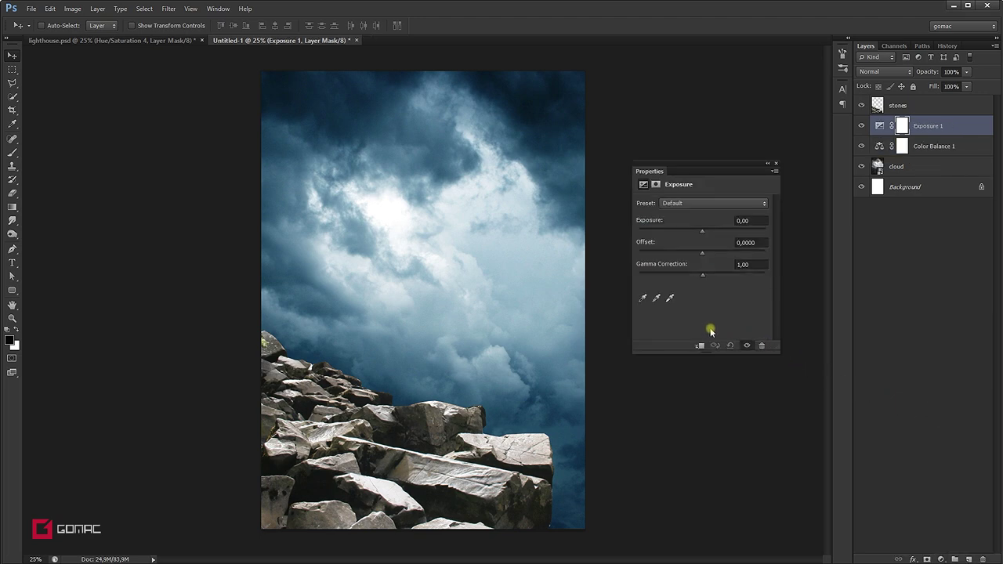
{"action": "left_click_drag", "start_coordinate": [702, 230], "coordinate": [697, 230]}
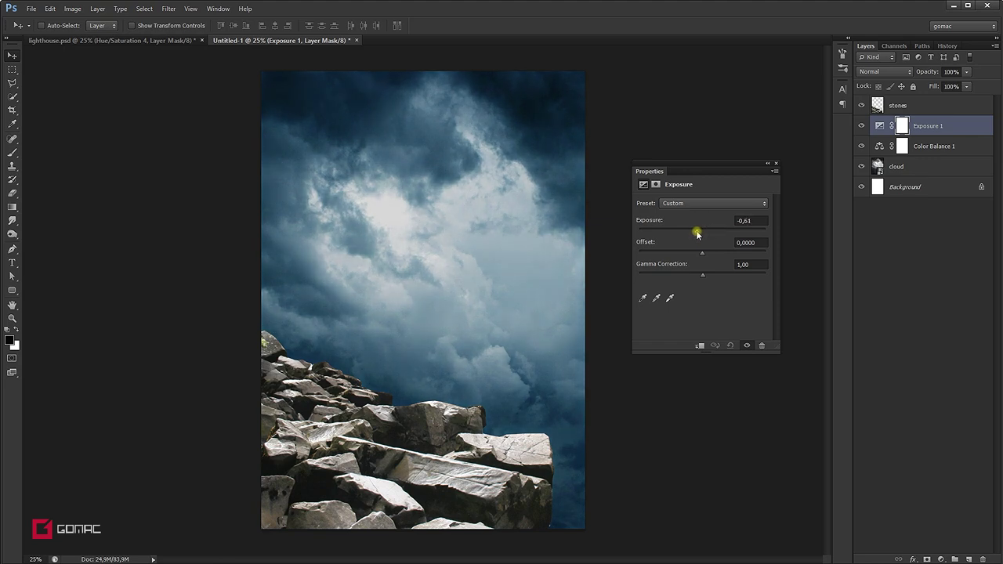
{"action": "left_click", "coordinate": [777, 166]}
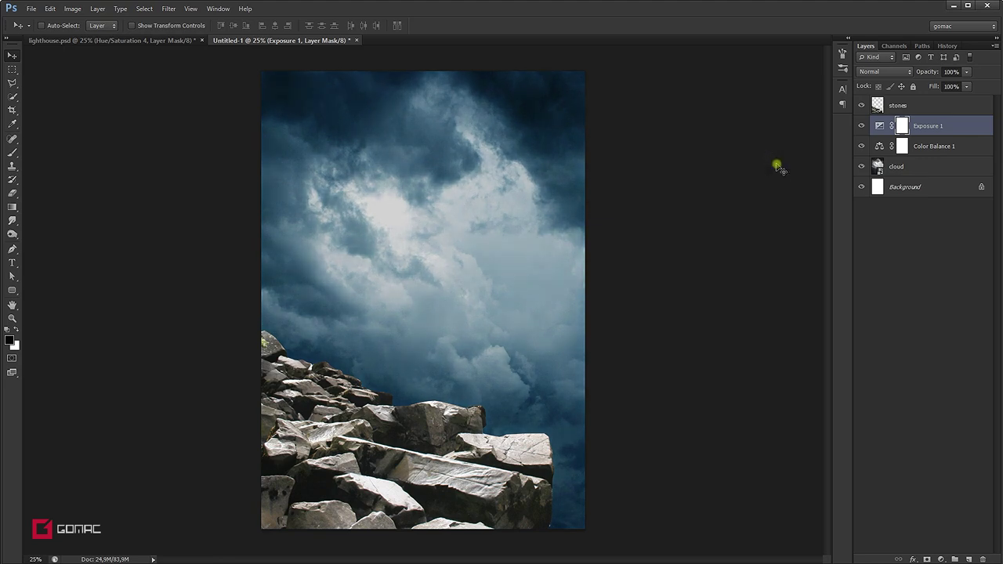
Step: Add a Hue/Saturation adjustment lowering the sky's saturation to -11
{"action": "left_click", "coordinate": [942, 559]}
{"action": "left_click", "coordinate": [937, 432]}
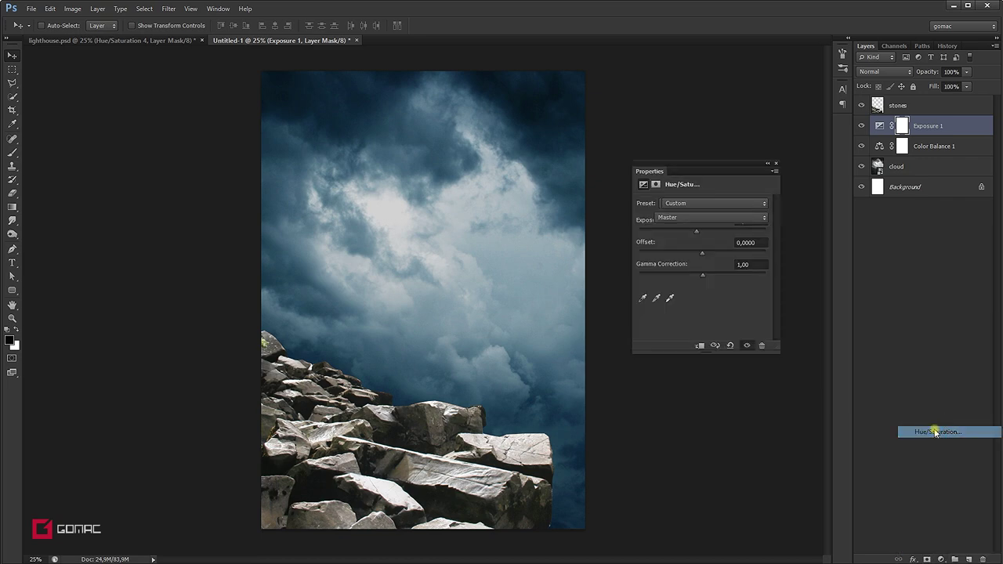
{"action": "left_click_drag", "start_coordinate": [701, 266], "coordinate": [697, 268]}
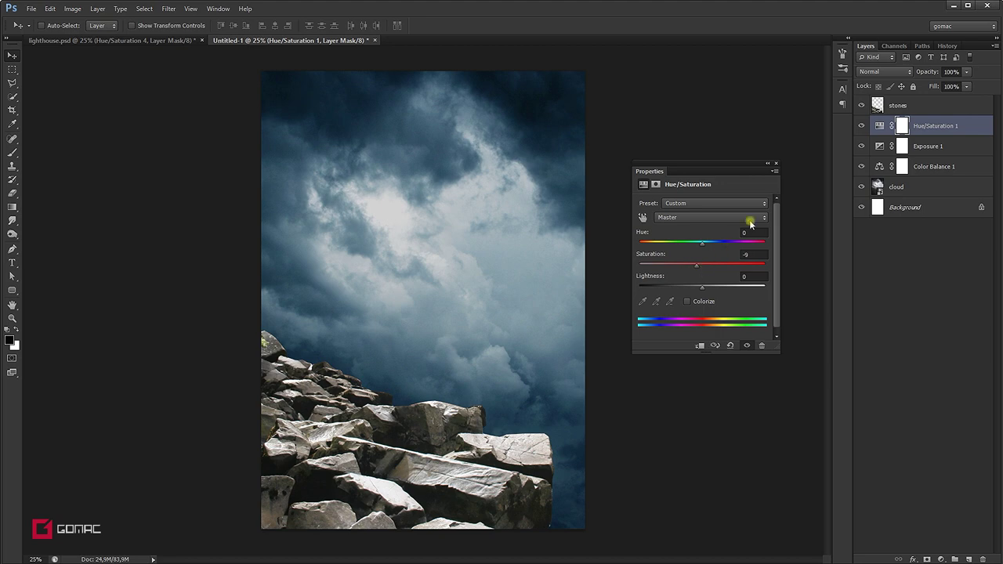
{"action": "left_click", "coordinate": [776, 166]}
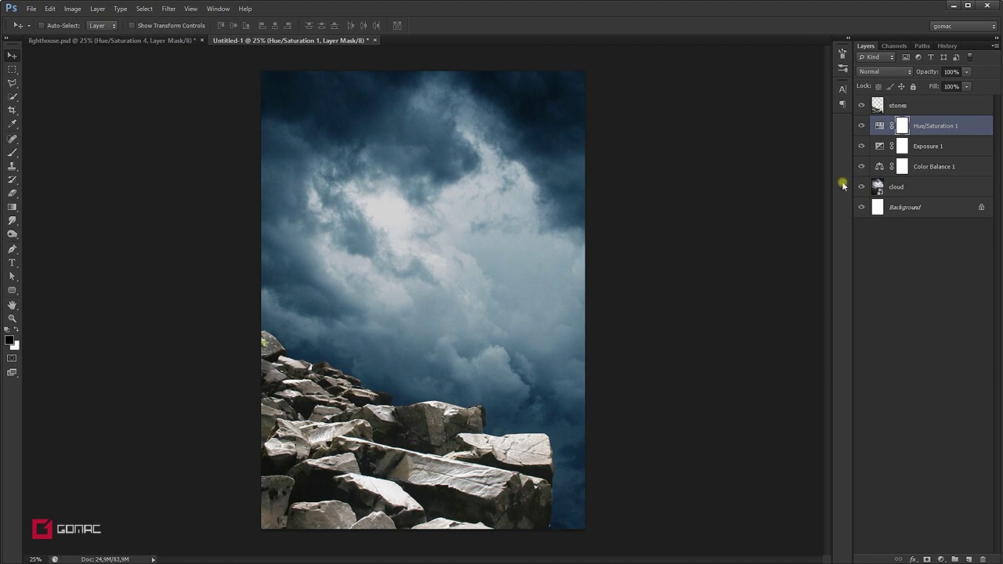
Step: Clip Color Balance 1, Exposure 1 and Hue/Saturation 1 to the cloud layer
{"action": "left_click", "coordinate": [888, 174], "text": "alt"}
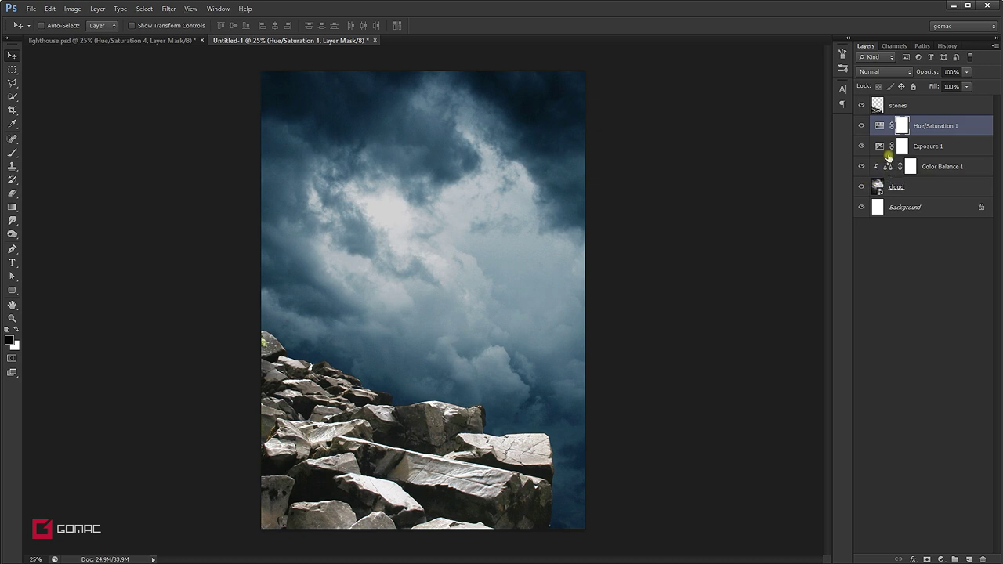
{"action": "left_click", "coordinate": [888, 156], "text": "alt"}
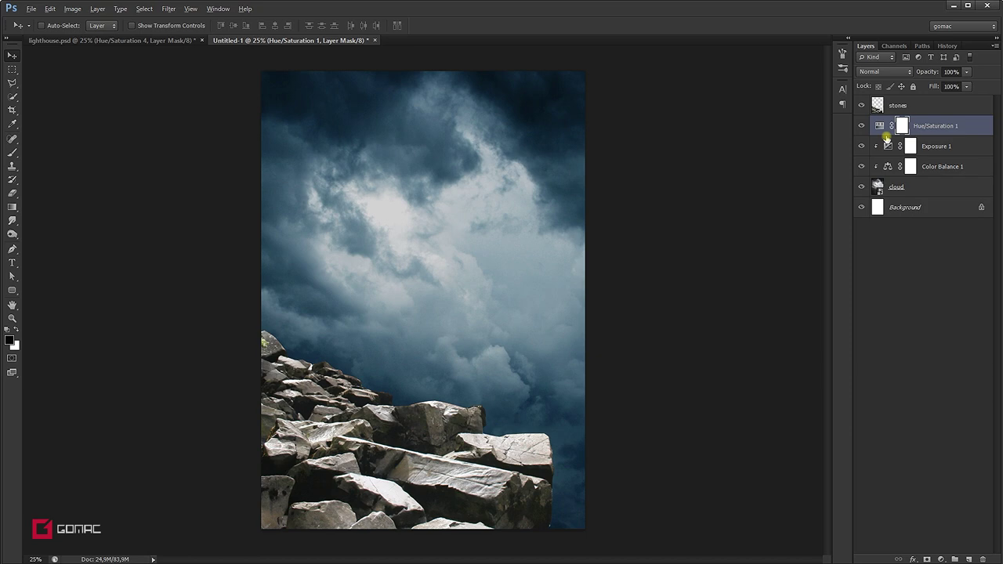
{"action": "left_click", "coordinate": [887, 136], "text": "alt"}
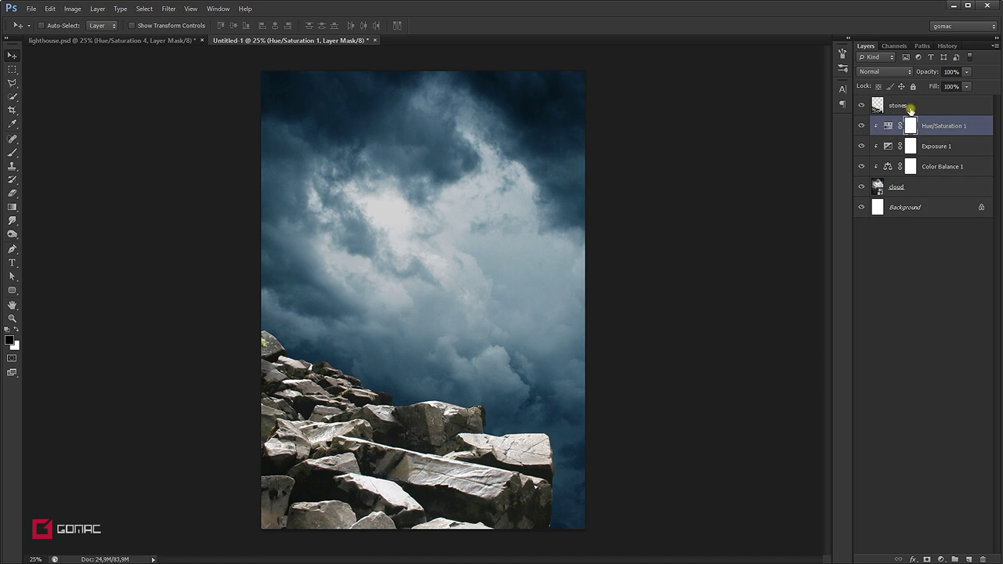
{"action": "left_click", "coordinate": [915, 107]}
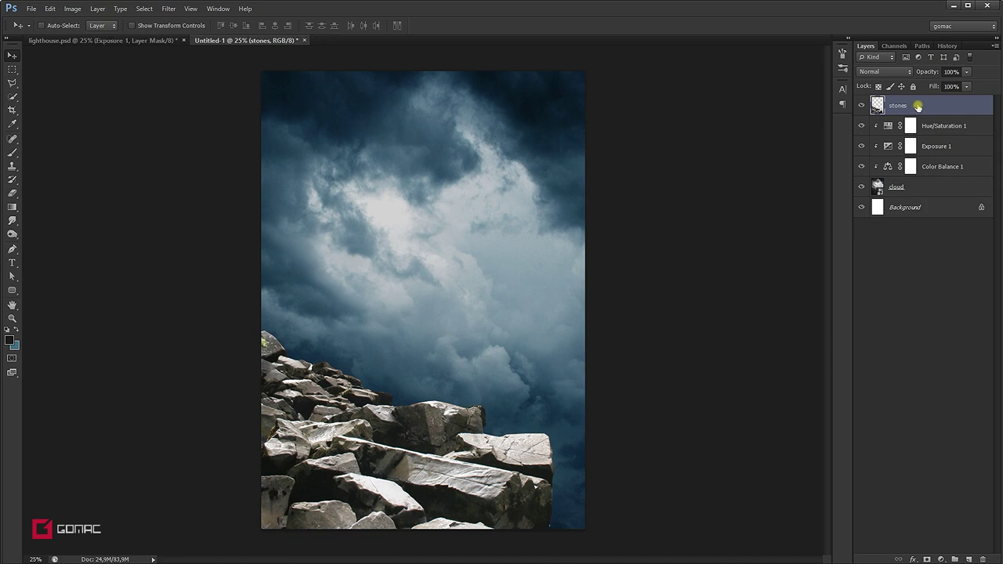
Step: Add an Exposure adjustment clipped to stones at about -1,10, then place the lighthouse image
{"action": "left_click", "coordinate": [942, 559]}
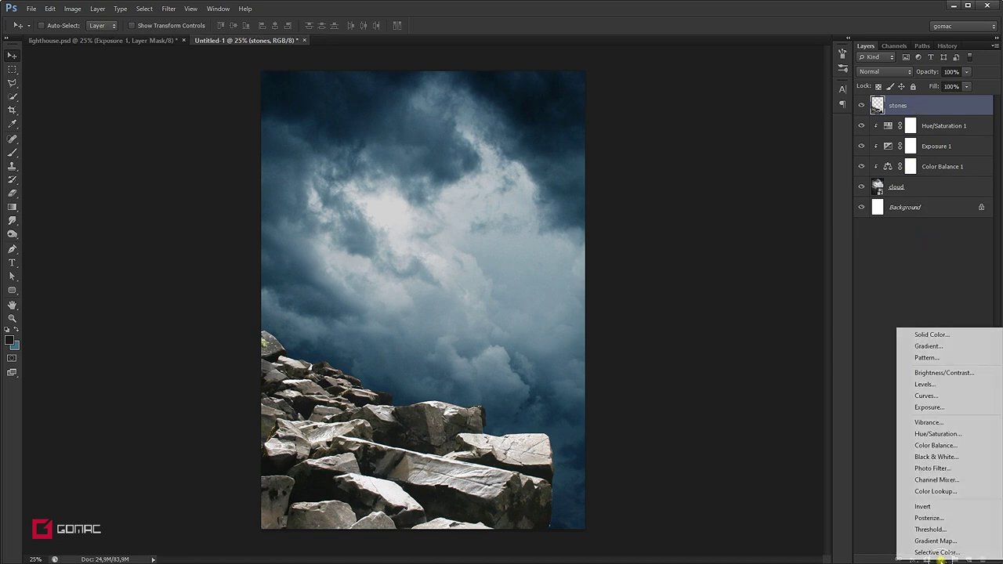
{"action": "left_click", "coordinate": [929, 408]}
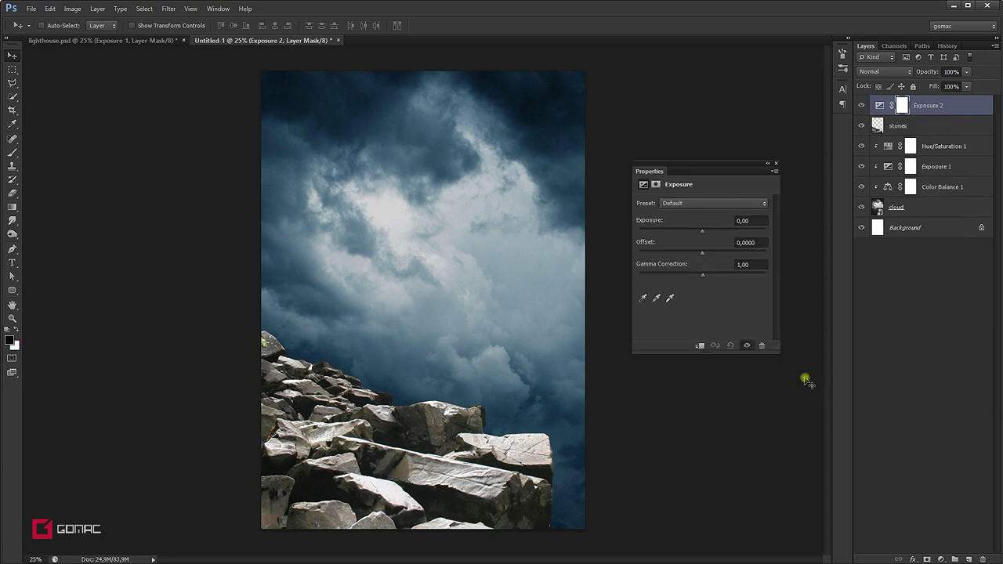
{"action": "left_click", "coordinate": [701, 347]}
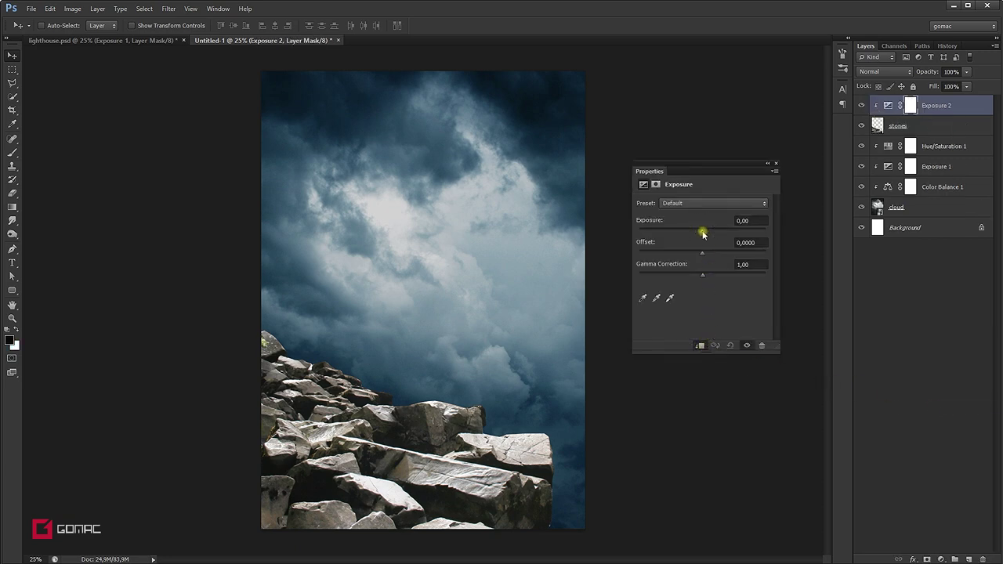
{"action": "left_click_drag", "start_coordinate": [703, 233], "coordinate": [693, 233]}
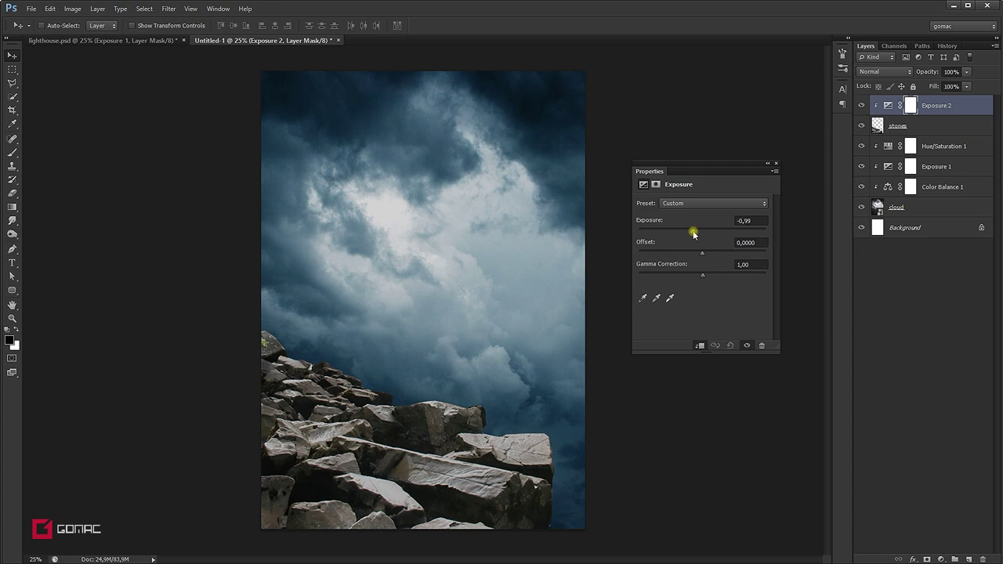
{"action": "left_click", "coordinate": [777, 164]}
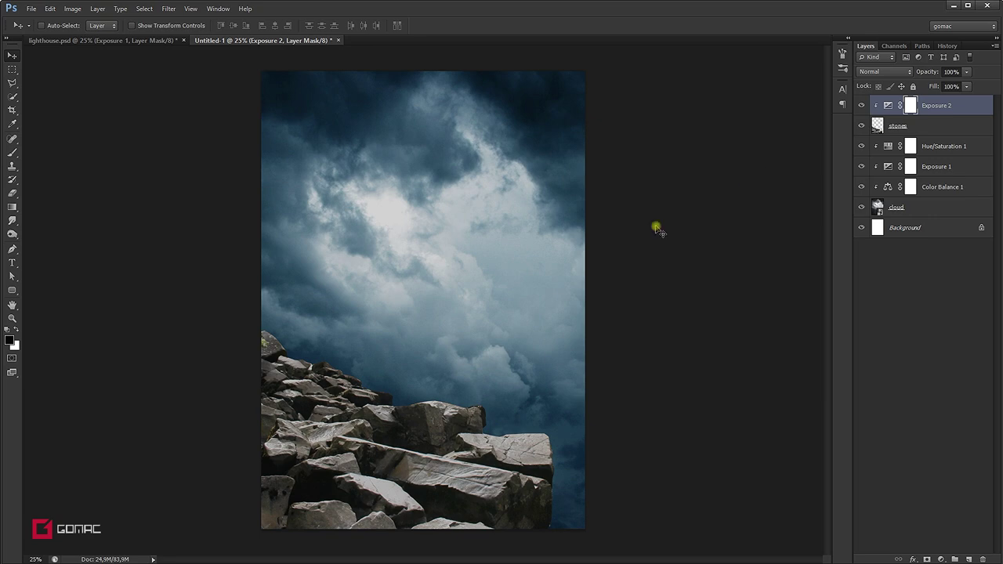
{"action": "key", "text": "alt+Tab"}
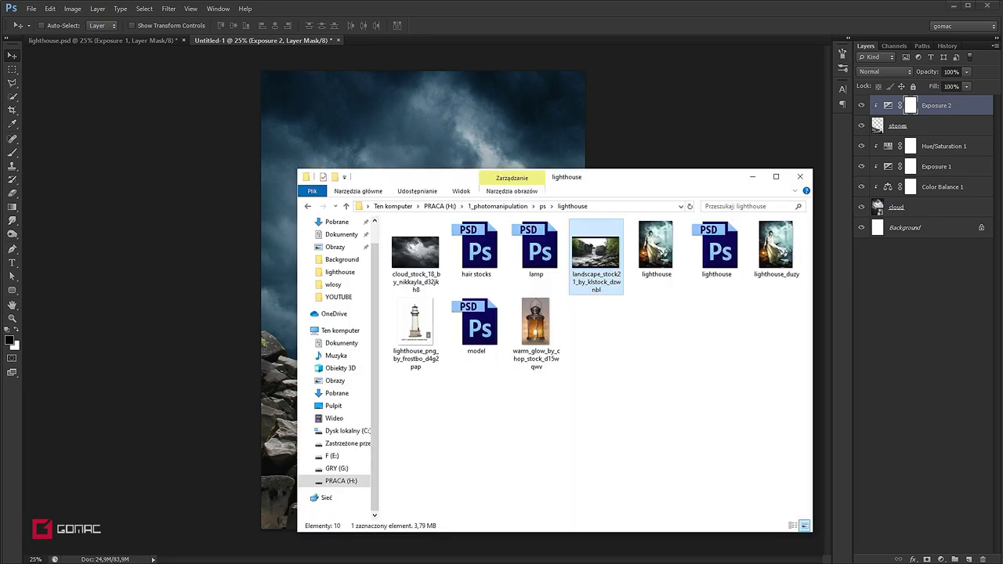
{"action": "left_click_drag", "start_coordinate": [416, 321], "coordinate": [401, 139]}
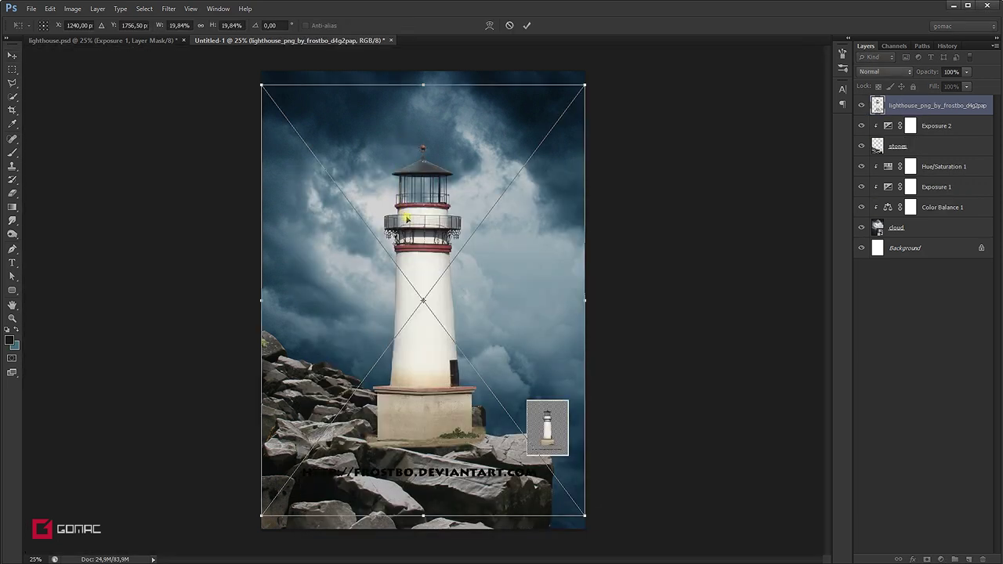
Step: Copy the lighthouse without its watermark to a new layer and delete the original layer
{"action": "key", "text": "Return"}
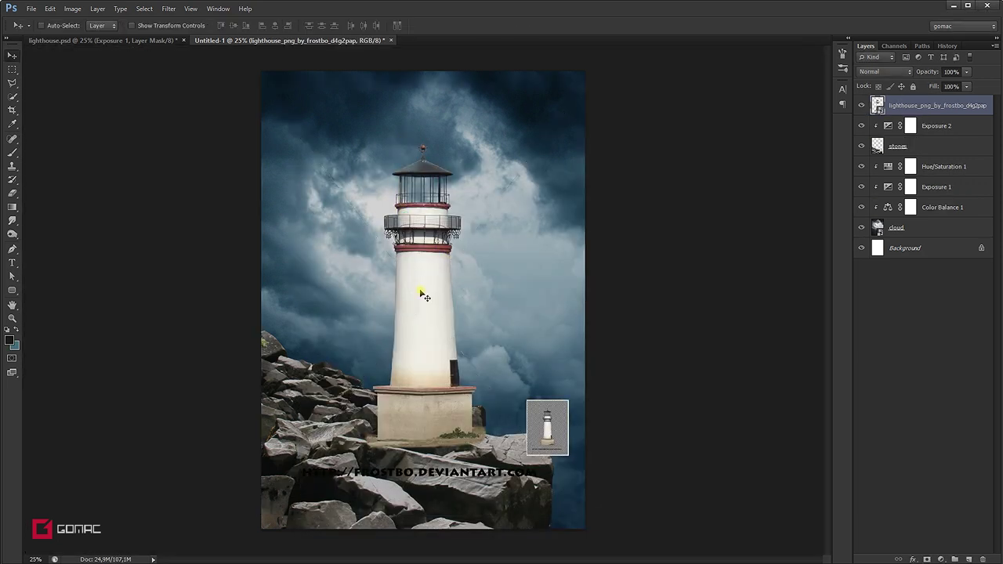
{"action": "left_click_drag", "start_coordinate": [421, 294], "coordinate": [409, 237]}
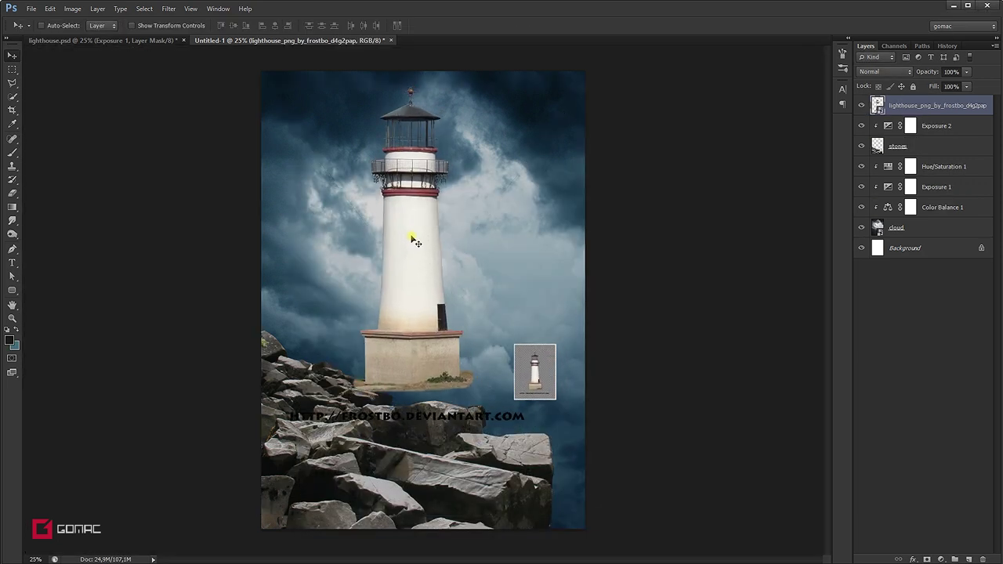
{"action": "left_click", "coordinate": [12, 69]}
{"action": "left_click_drag", "start_coordinate": [337, 86], "coordinate": [489, 397]}
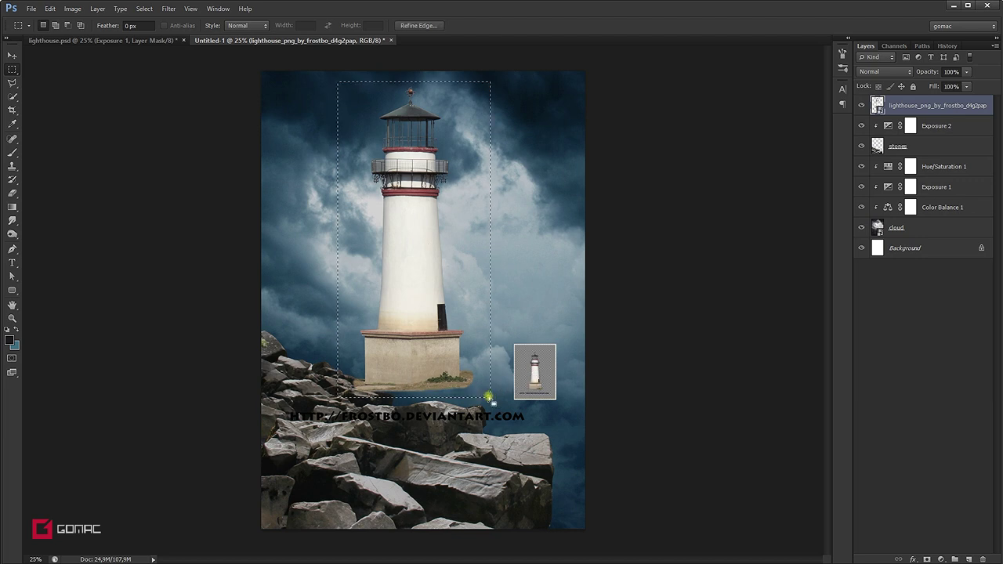
{"action": "key", "text": "ctrl+j"}
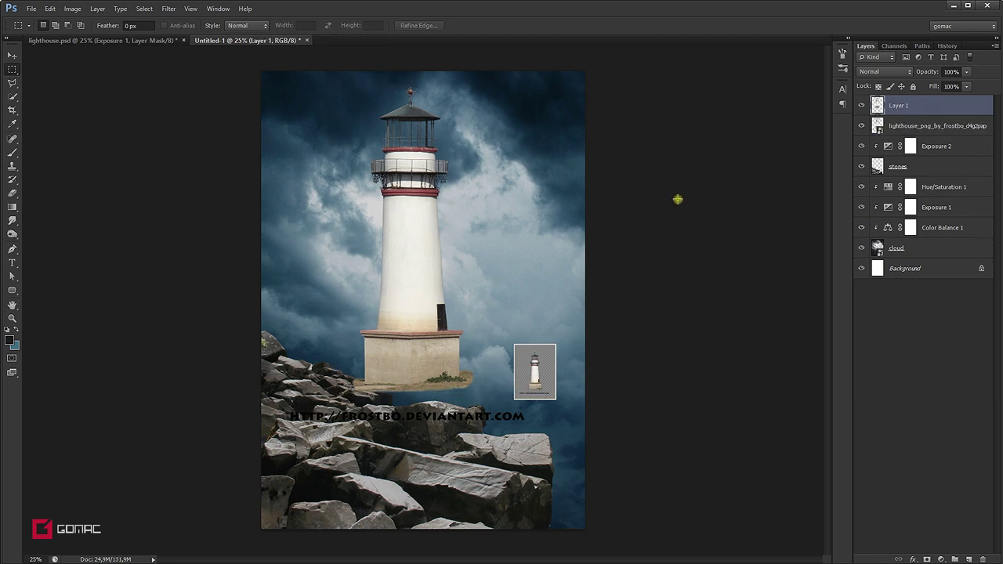
{"action": "left_click_drag", "start_coordinate": [941, 130], "coordinate": [984, 560]}
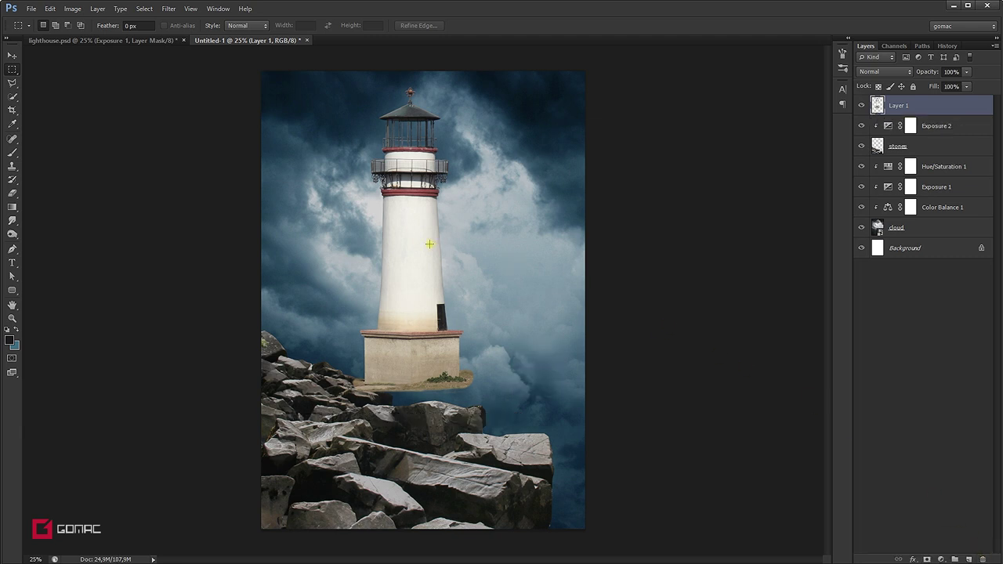
Step: Move the lighthouse right and scale it to about 73% above the rocks
{"action": "key", "text": "v"}
{"action": "left_click_drag", "start_coordinate": [424, 247], "coordinate": [487, 245]}
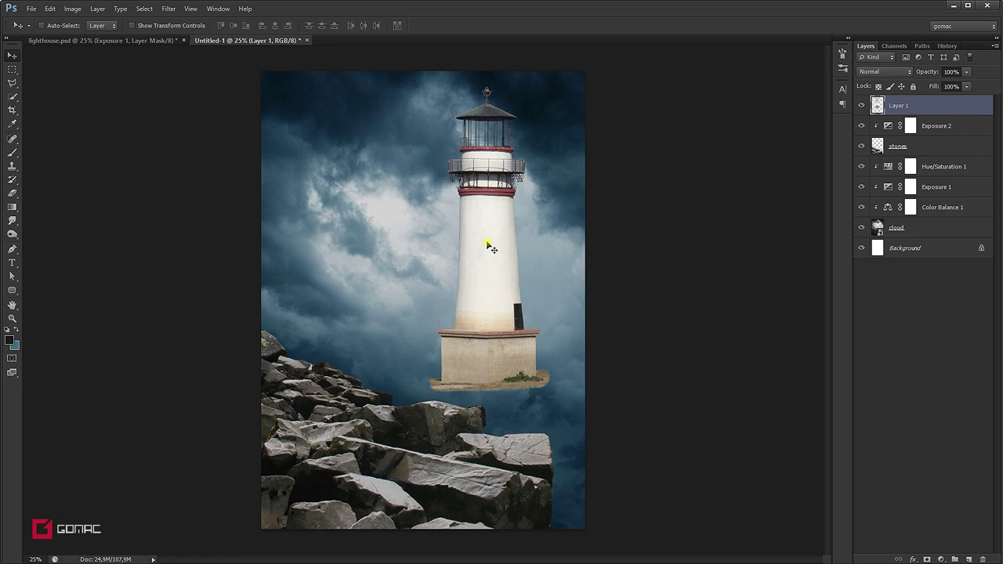
{"action": "key", "text": "ctrl+t"}
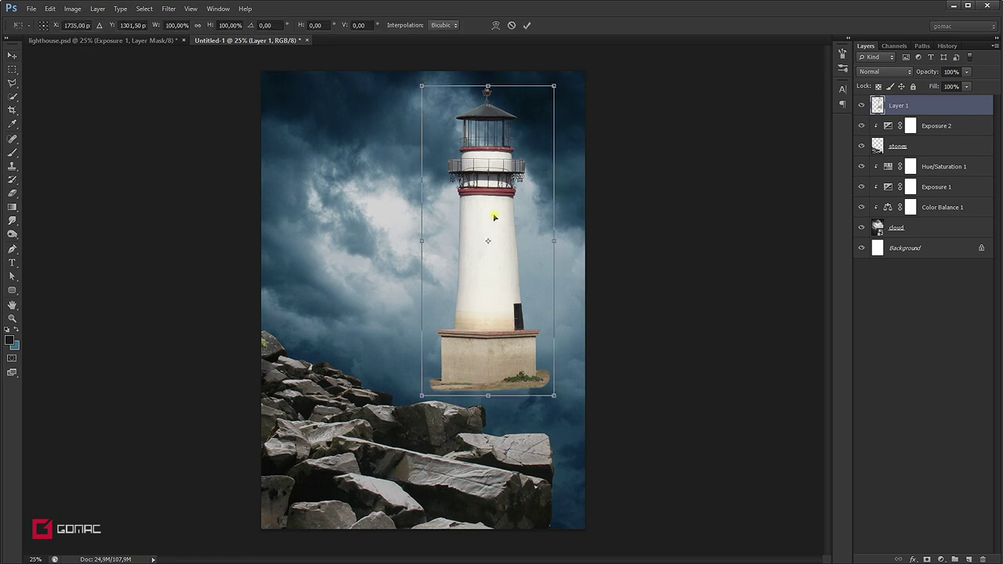
{"action": "left_click_drag", "start_coordinate": [554, 86], "coordinate": [535, 132]}
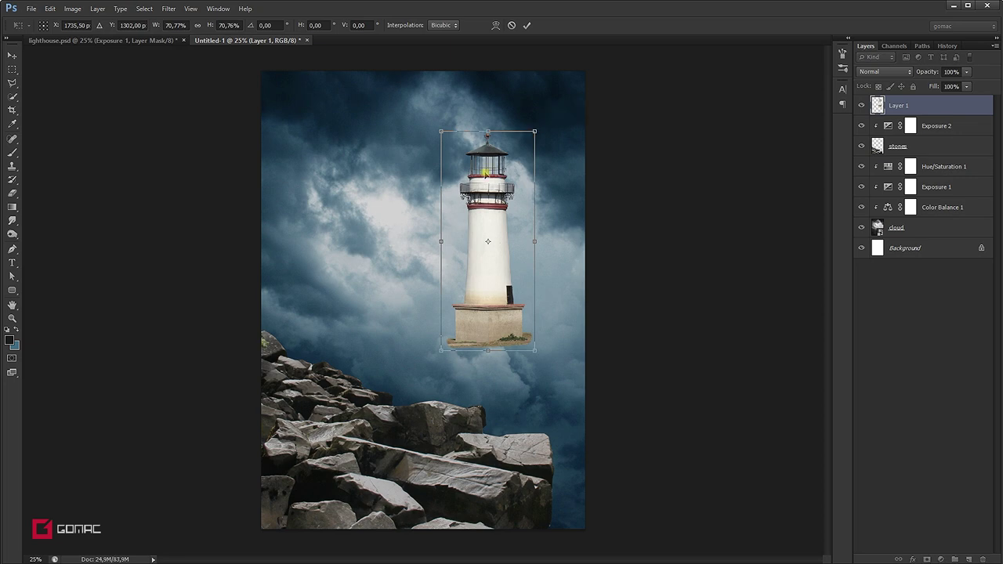
{"action": "left_click_drag", "start_coordinate": [485, 174], "coordinate": [492, 198]}
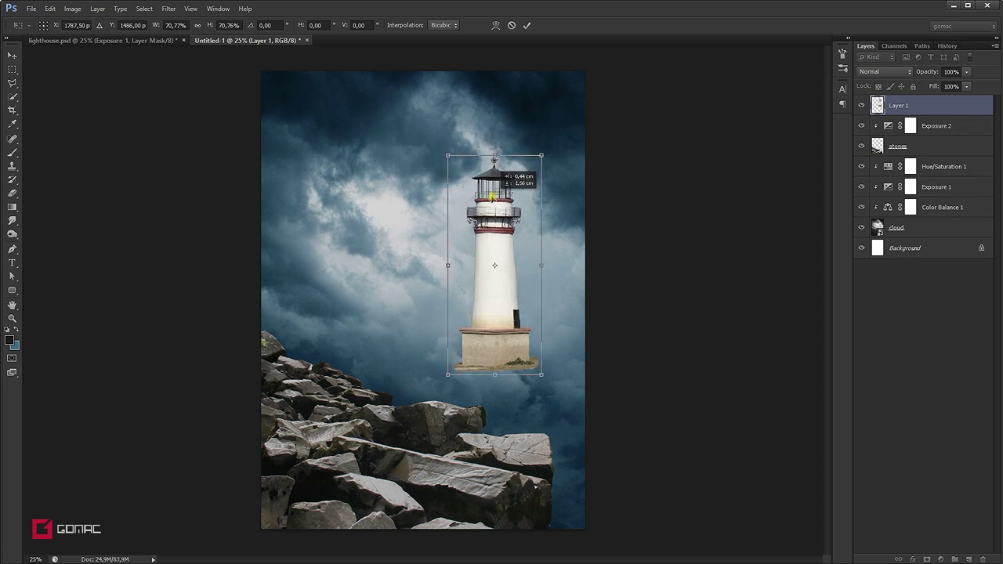
{"action": "left_click_drag", "start_coordinate": [492, 199], "coordinate": [488, 190]}
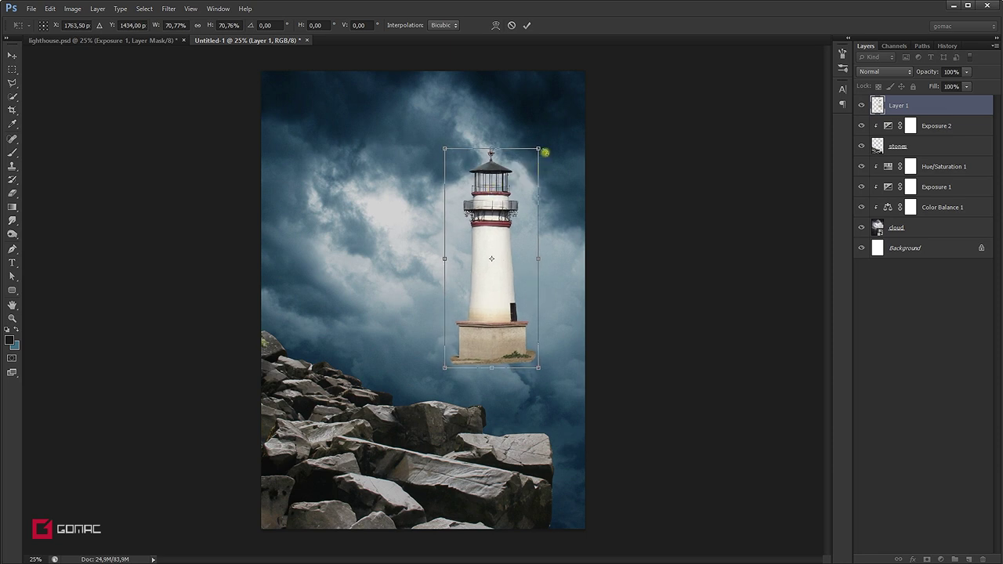
{"action": "left_click_drag", "start_coordinate": [541, 147], "coordinate": [544, 145]}
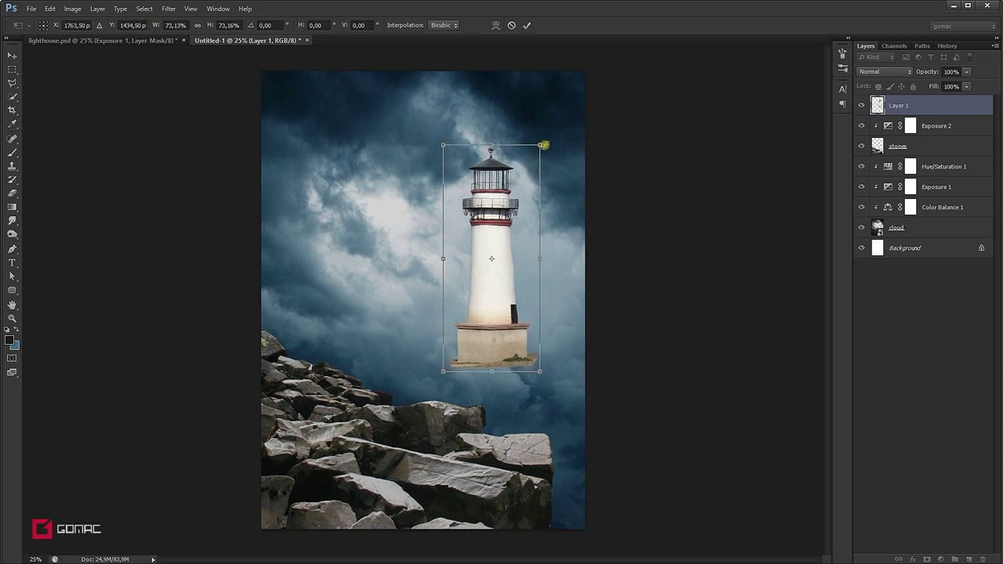
{"action": "key", "text": "Return"}
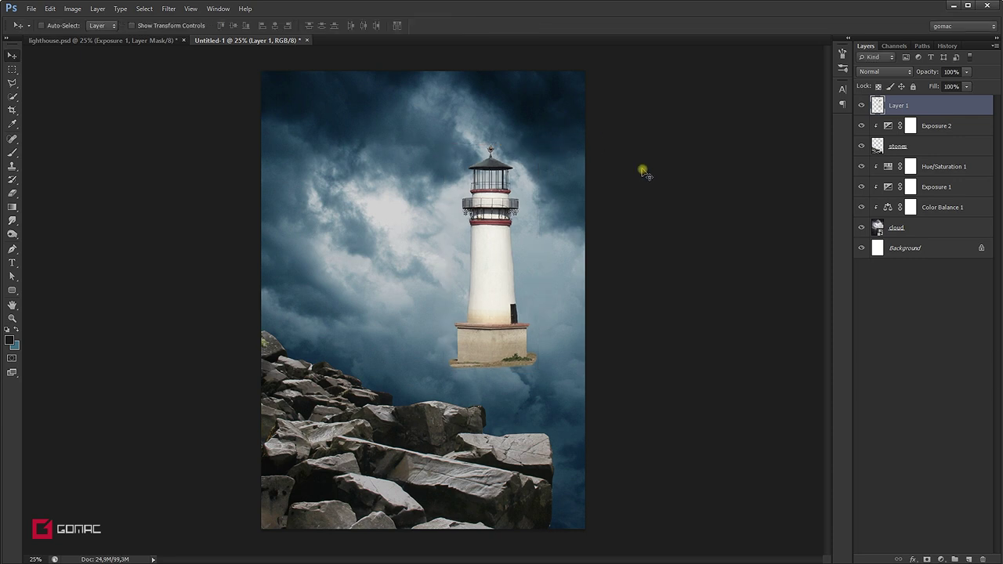
Step: Add a layer mask and paint black with a size-500, 84% opacity soft brush over the lighthouse base
{"action": "left_click", "coordinate": [926, 559]}
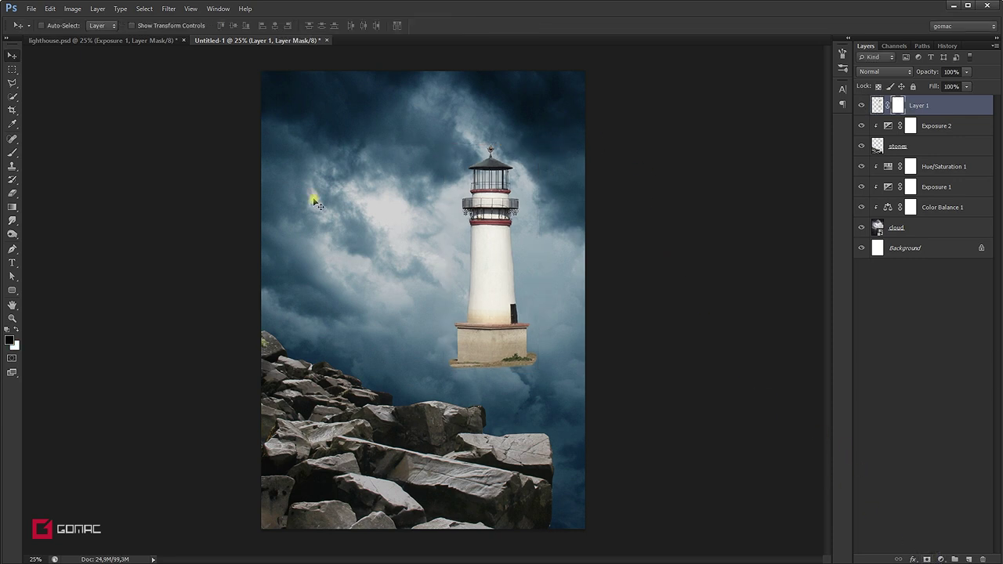
{"action": "left_click", "coordinate": [13, 153]}
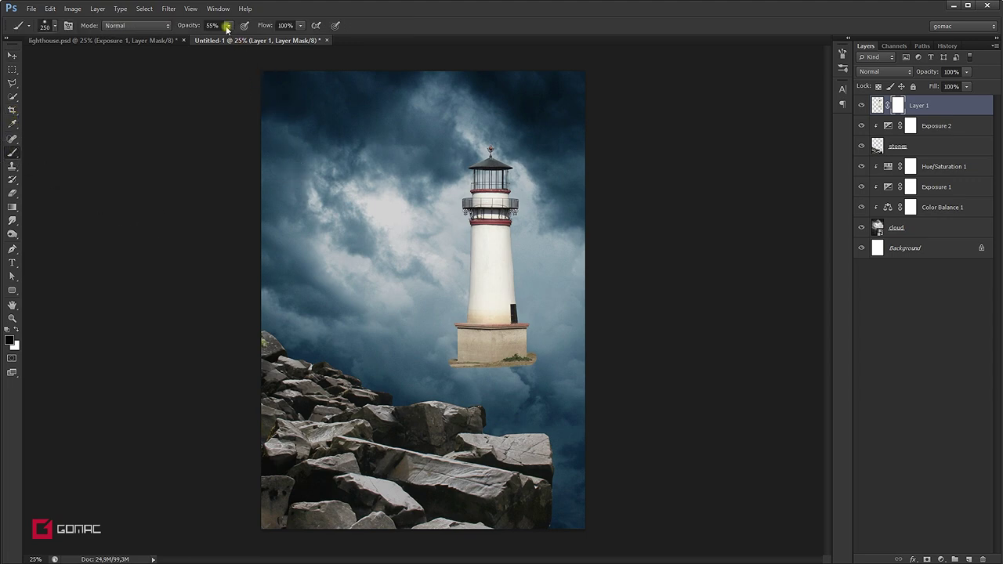
{"action": "right_click", "coordinate": [419, 269]}
{"action": "left_click", "coordinate": [372, 11]}
{"action": "left_click_drag", "start_coordinate": [232, 37], "coordinate": [244, 38]}
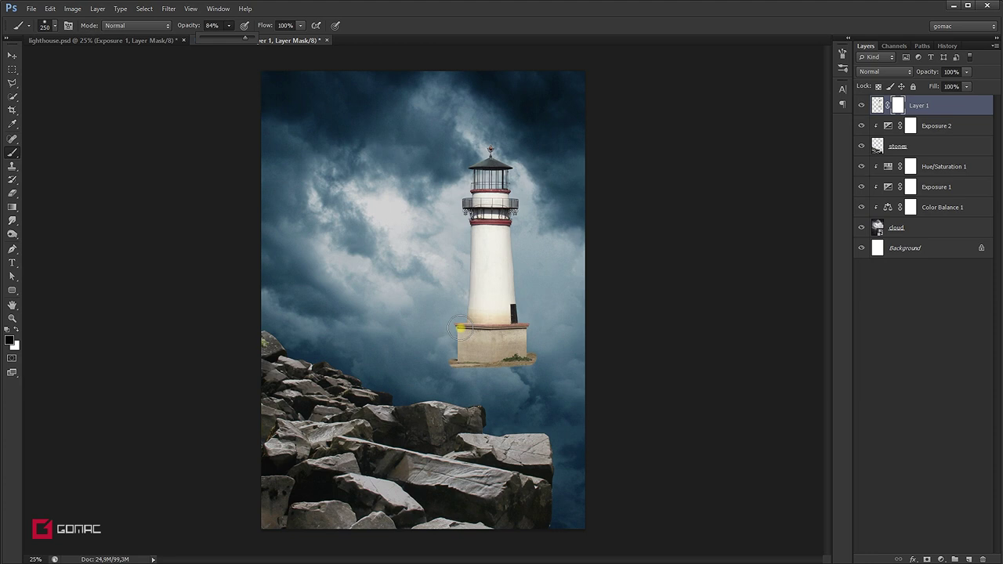
{"action": "key", "text": "bracketright"}
{"action": "key", "text": "bracketright"}
{"action": "key", "text": "bracketright"}
{"action": "key", "text": "bracketright"}
{"action": "key", "text": "bracketright"}
{"action": "mouse_move", "coordinate": [421, 358]}
{"action": "left_mouse_down"}
{"action": "mouse_move", "coordinate": [455, 386]}
{"action": "mouse_move", "coordinate": [511, 365]}
{"action": "mouse_move", "coordinate": [515, 353]}
{"action": "mouse_move", "coordinate": [439, 347]}
{"action": "mouse_move", "coordinate": [475, 337]}
{"action": "mouse_move", "coordinate": [525, 347]}
{"action": "mouse_move", "coordinate": [475, 336]}
{"action": "mouse_move", "coordinate": [460, 357]}
{"action": "mouse_move", "coordinate": [468, 369]}
{"action": "mouse_move", "coordinate": [460, 327]}
{"action": "mouse_move", "coordinate": [453, 339]}
{"action": "mouse_move", "coordinate": [490, 374]}
{"action": "mouse_move", "coordinate": [502, 359]}
{"action": "mouse_move", "coordinate": [499, 372]}
{"action": "left_mouse_up"}
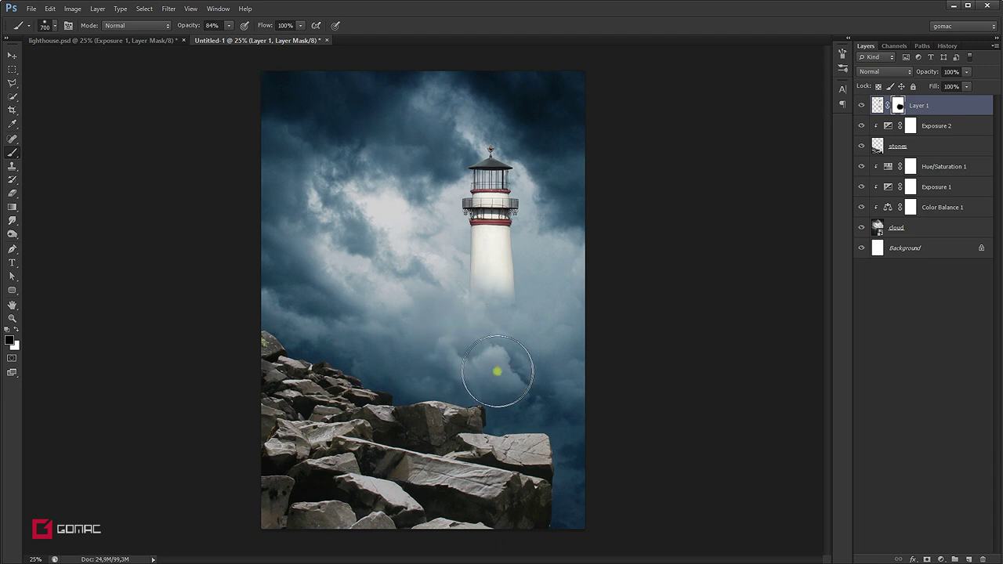
Step: Nudge the lighthouse, restore its lower tower in white, then fade the base with black at 35% opacity
{"action": "key", "text": "v"}
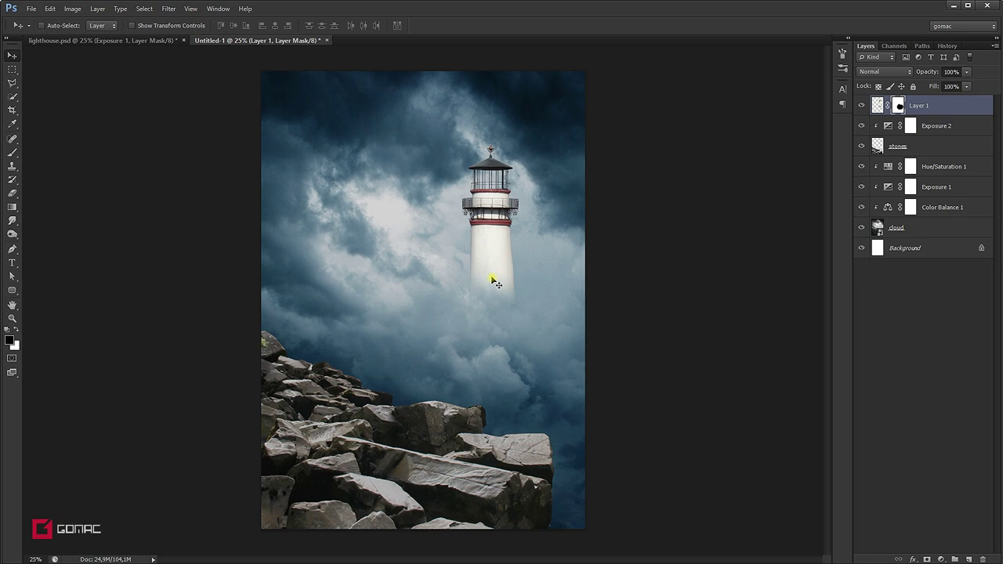
{"action": "left_click_drag", "start_coordinate": [493, 281], "coordinate": [492, 276]}
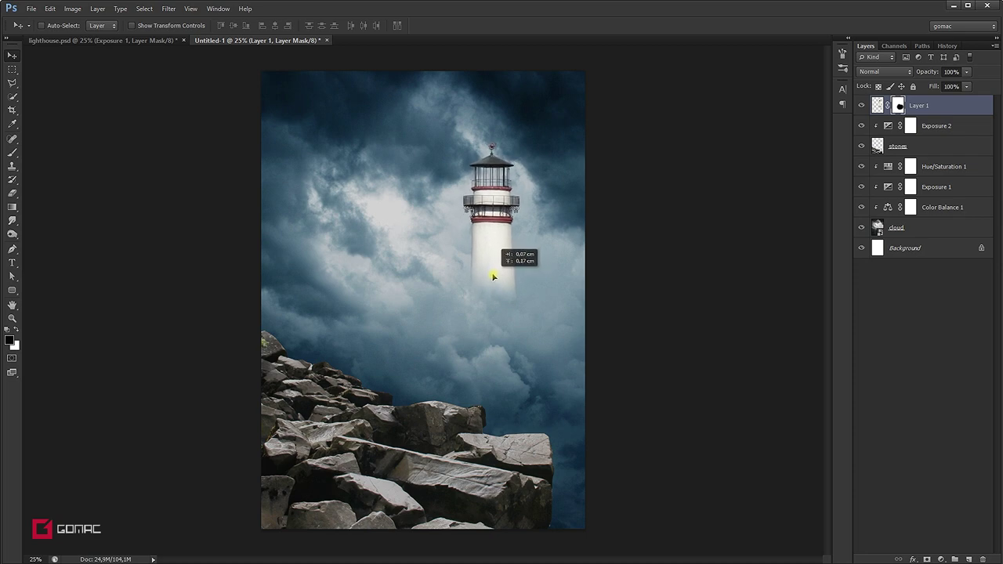
{"action": "left_click", "coordinate": [17, 329]}
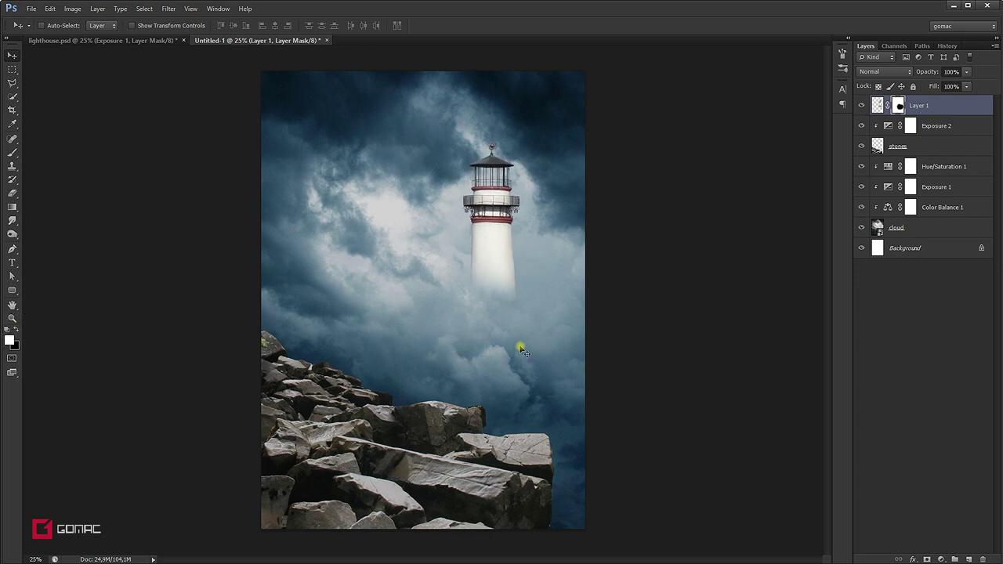
{"action": "left_click", "coordinate": [11, 152]}
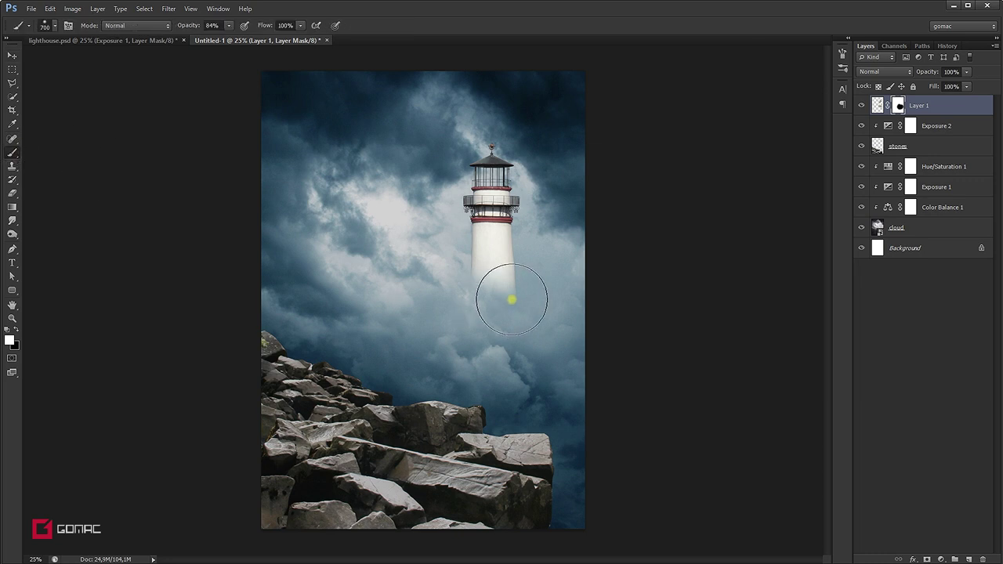
{"action": "left_click_drag", "start_coordinate": [513, 295], "coordinate": [515, 313]}
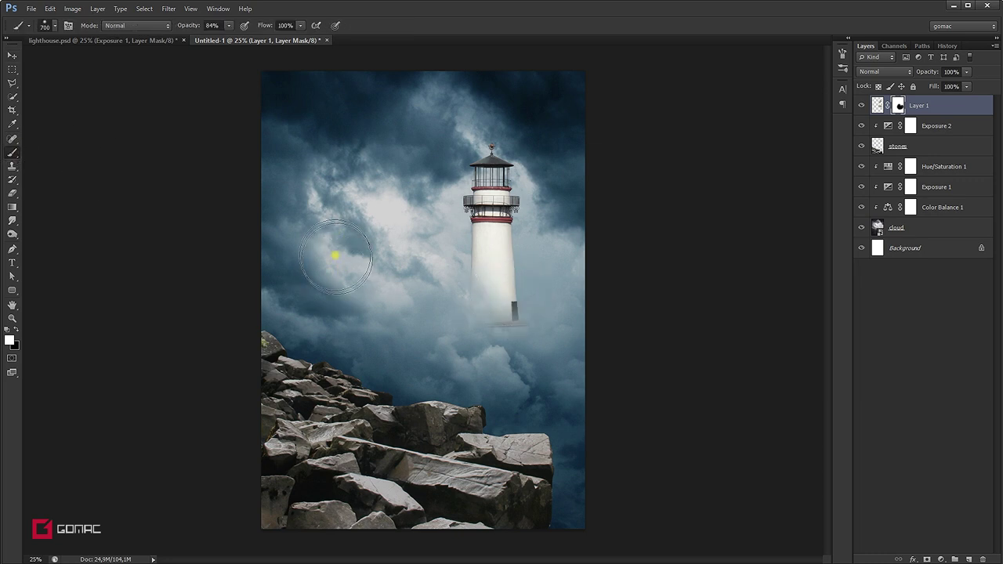
{"action": "left_click", "coordinate": [228, 25]}
{"action": "left_click_drag", "start_coordinate": [226, 38], "coordinate": [200, 39]}
{"action": "left_click", "coordinate": [17, 330]}
{"action": "mouse_move", "coordinate": [512, 311]}
{"action": "left_mouse_down"}
{"action": "mouse_move", "coordinate": [515, 368]}
{"action": "mouse_move", "coordinate": [520, 348]}
{"action": "mouse_move", "coordinate": [481, 347]}
{"action": "mouse_move", "coordinate": [471, 360]}
{"action": "mouse_move", "coordinate": [482, 338]}
{"action": "left_mouse_up"}
{"action": "key", "text": "v"}
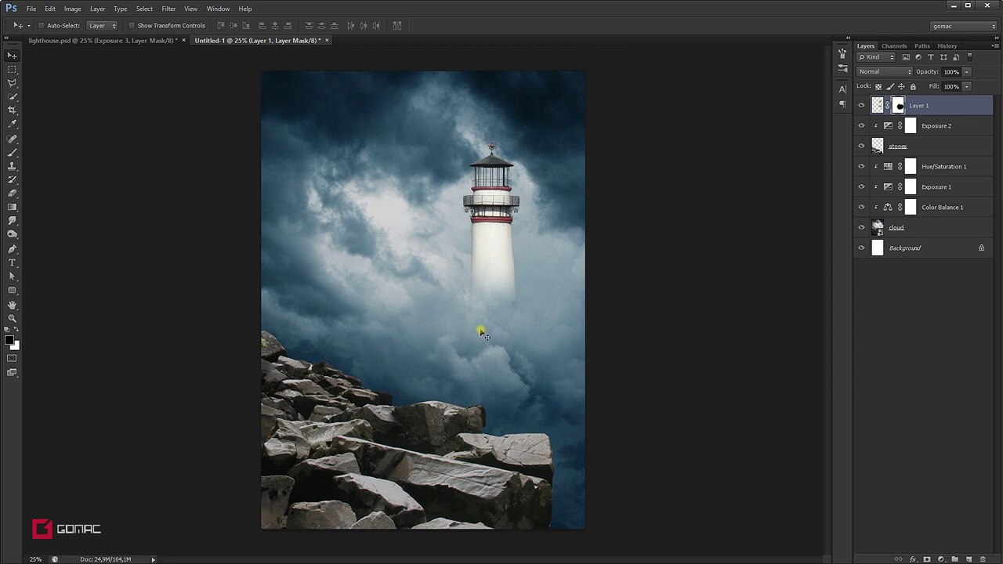
Step: Rename Layer 1 to 'lighthouse' and add a clipped Hue/Saturation adjustment at saturation -70
{"action": "double_click", "coordinate": [920, 106]}
{"action": "type", "text": "lighthouse"}
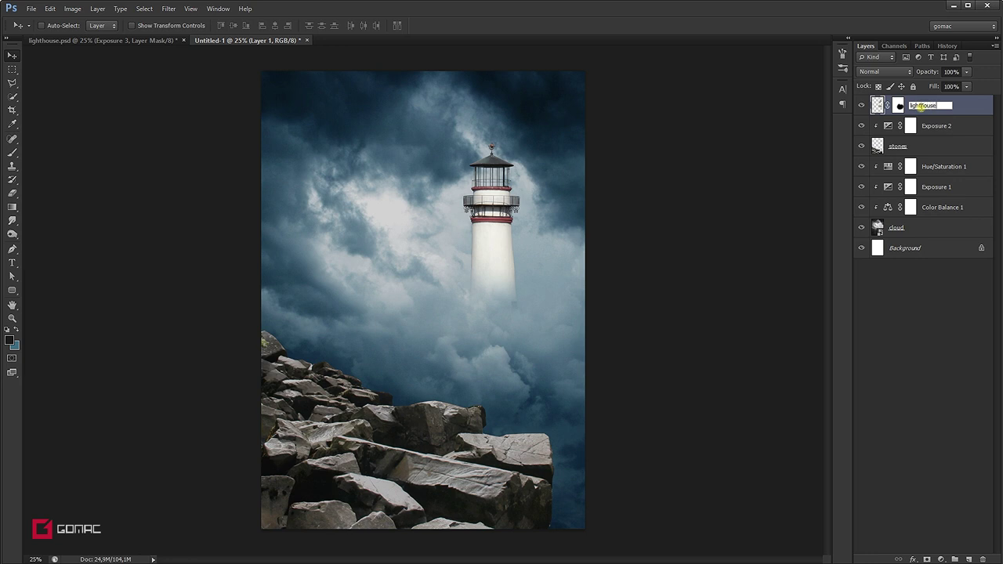
{"action": "key", "text": "Return"}
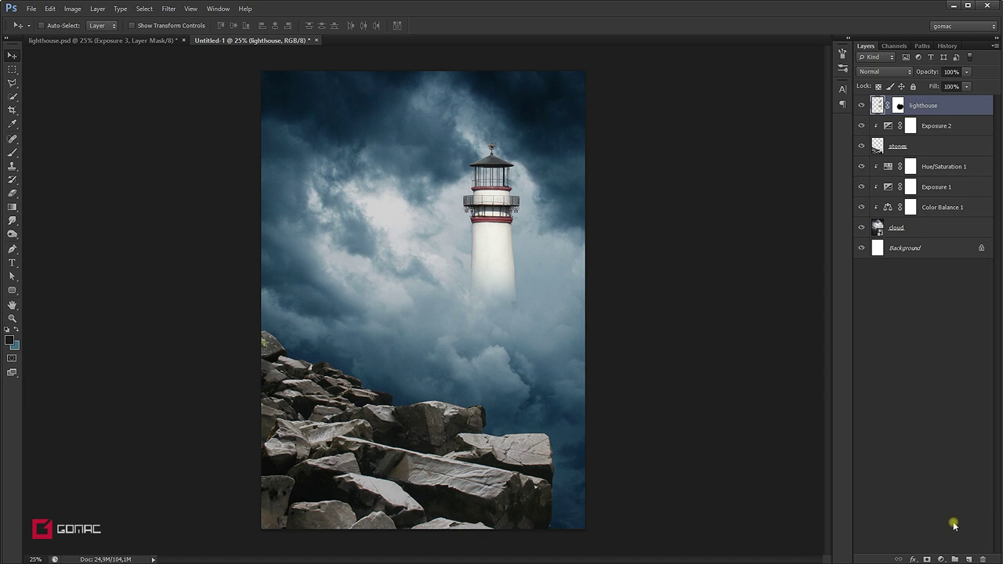
{"action": "left_click", "coordinate": [942, 559]}
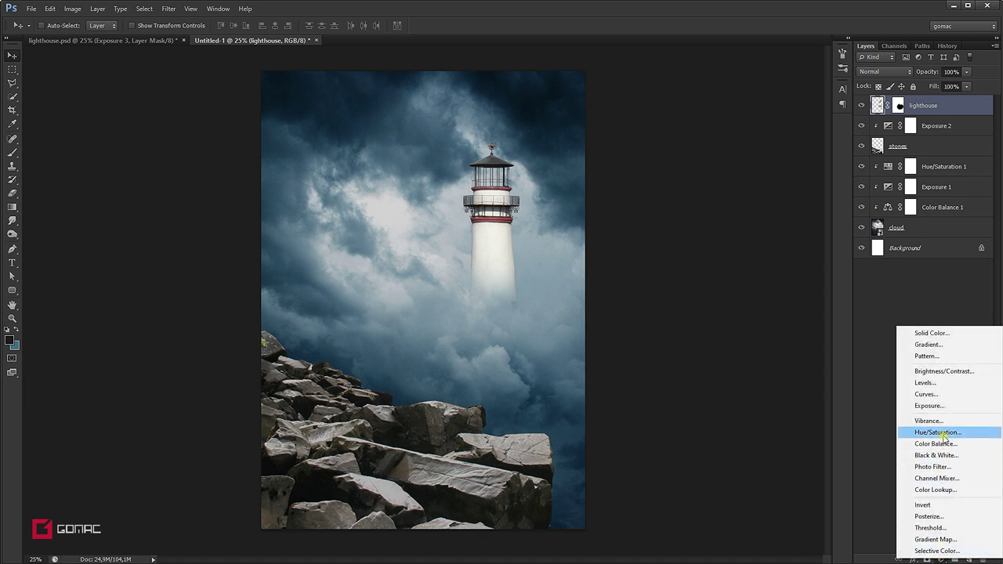
{"action": "left_click", "coordinate": [944, 435]}
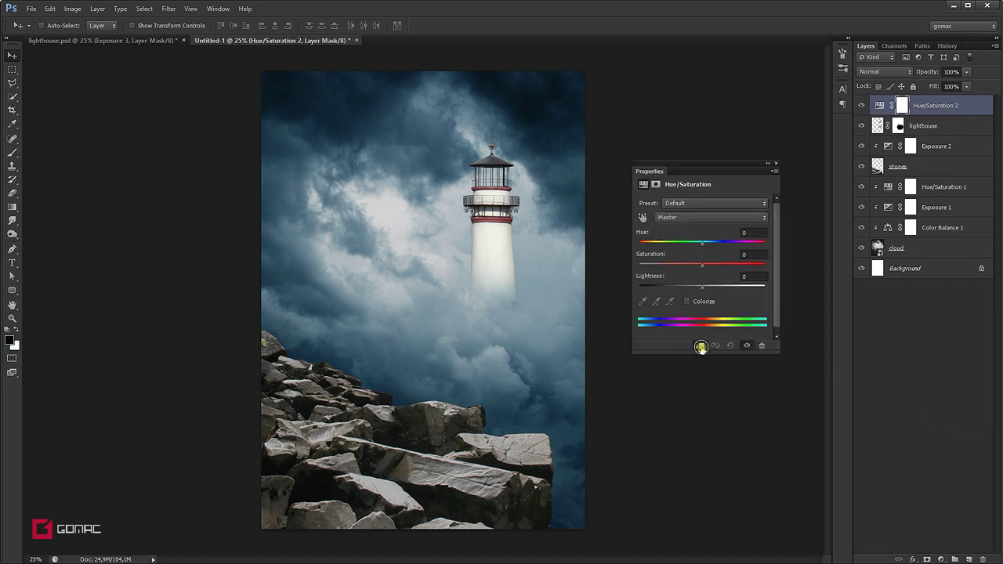
{"action": "left_click", "coordinate": [701, 348]}
{"action": "left_click_drag", "start_coordinate": [703, 268], "coordinate": [654, 268]}
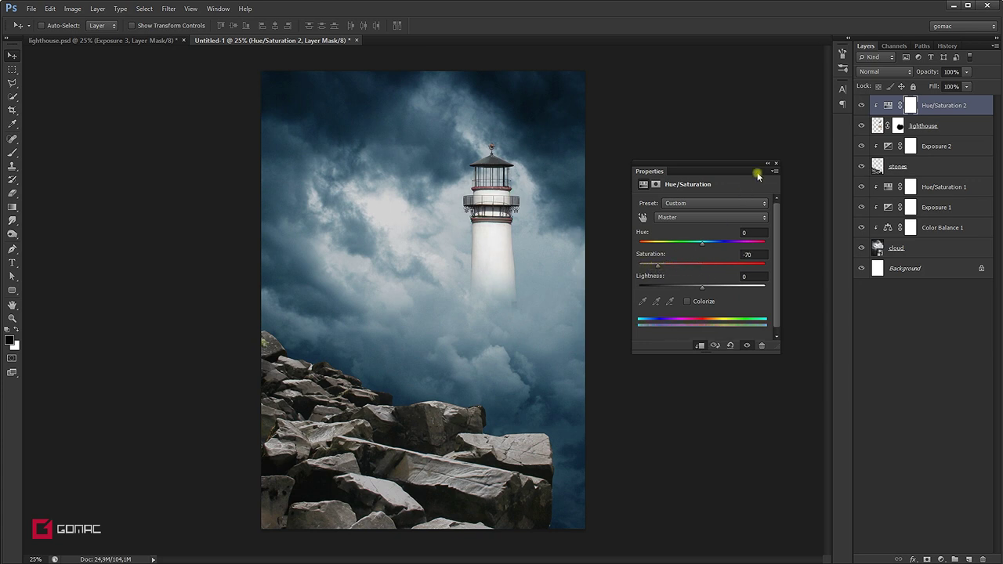
{"action": "left_click", "coordinate": [777, 167]}
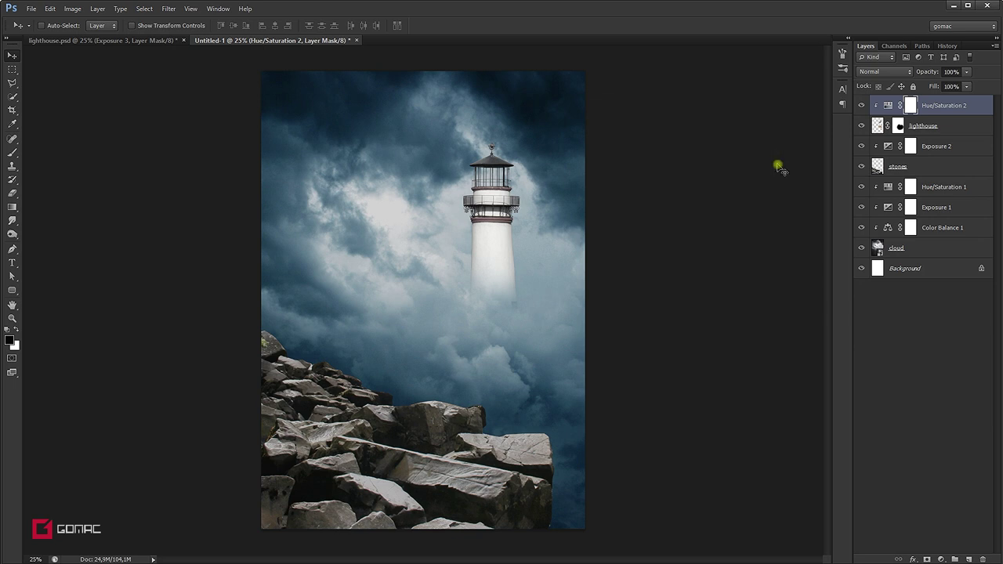
Step: Add a clipped Exposure adjustment that darkens the lighthouse
{"action": "left_click", "coordinate": [942, 560]}
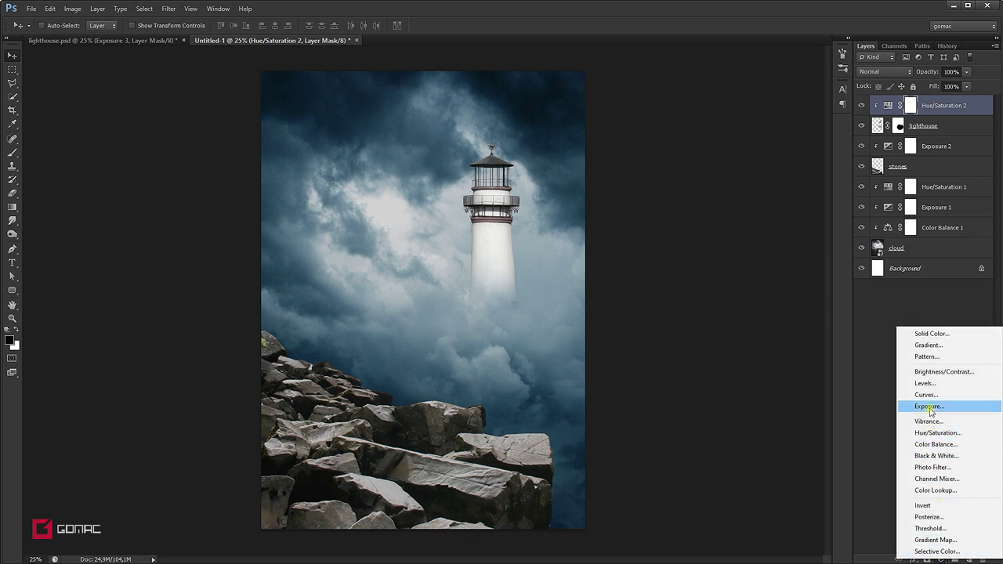
{"action": "left_click", "coordinate": [930, 406]}
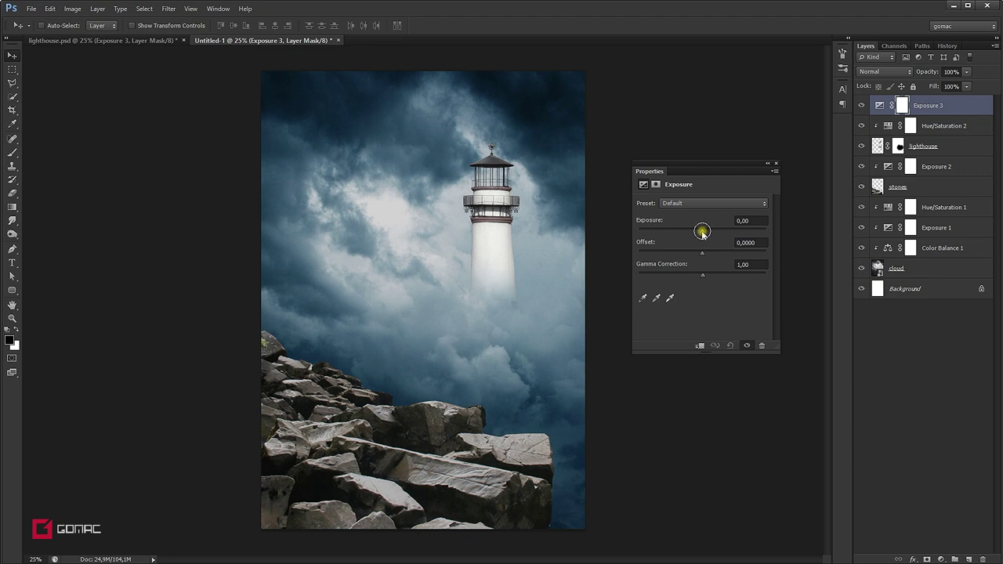
{"action": "left_click_drag", "start_coordinate": [702, 233], "coordinate": [681, 235]}
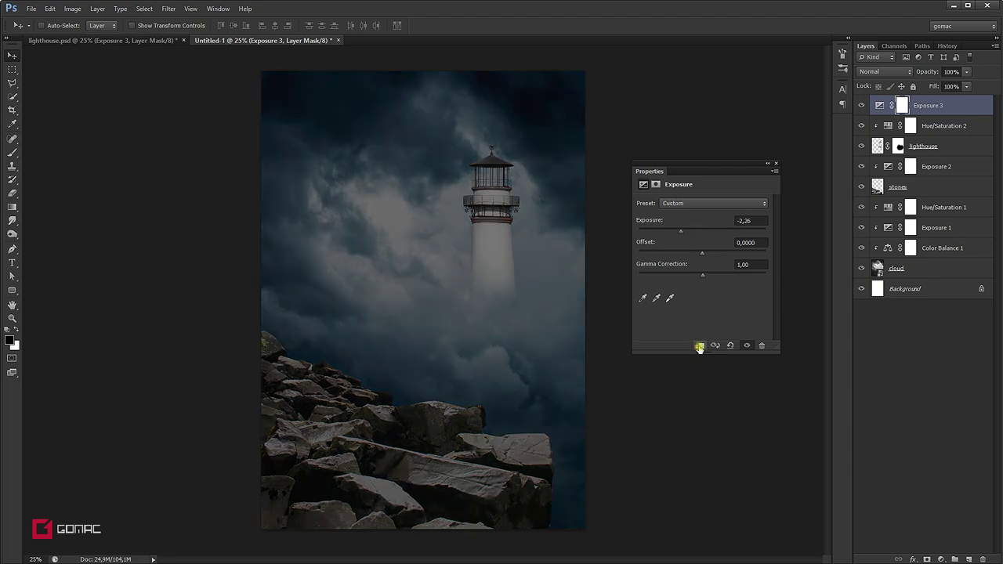
{"action": "left_click", "coordinate": [699, 345]}
{"action": "left_click_drag", "start_coordinate": [680, 233], "coordinate": [663, 233]}
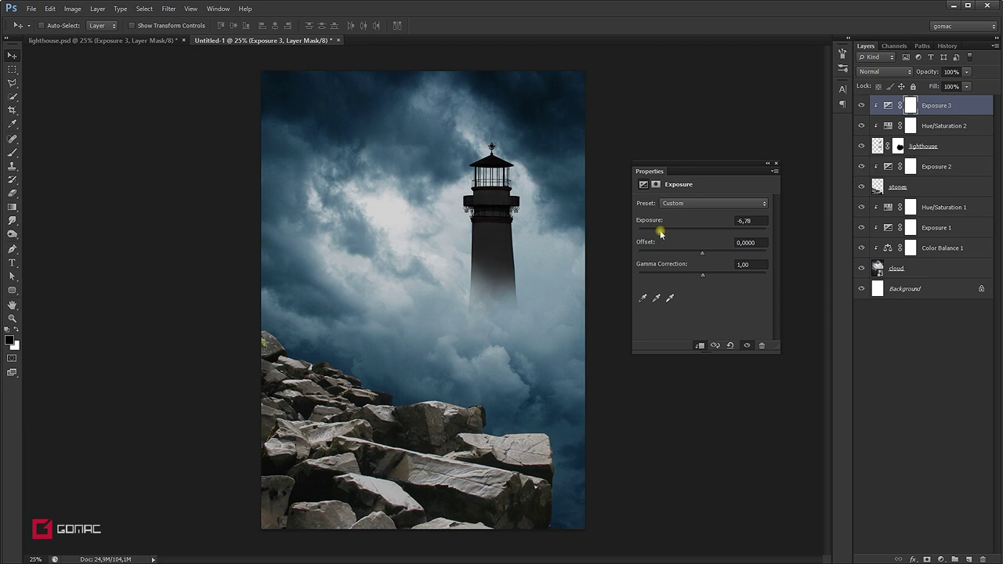
{"action": "left_click", "coordinate": [775, 166]}
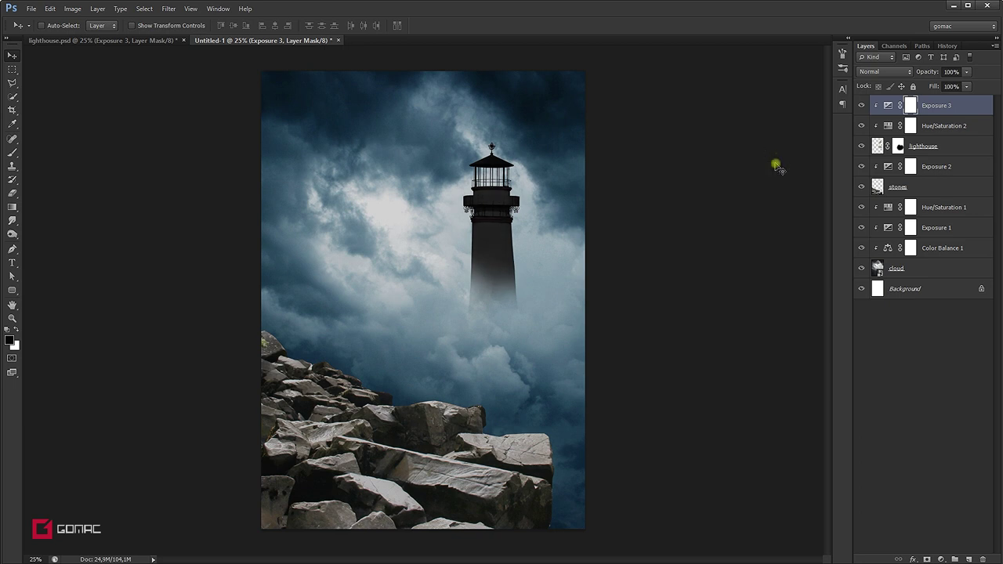
Step: Paint on the Exposure 3 mask with a size-400 brush to lighten the tower's left side
{"action": "left_click", "coordinate": [12, 153]}
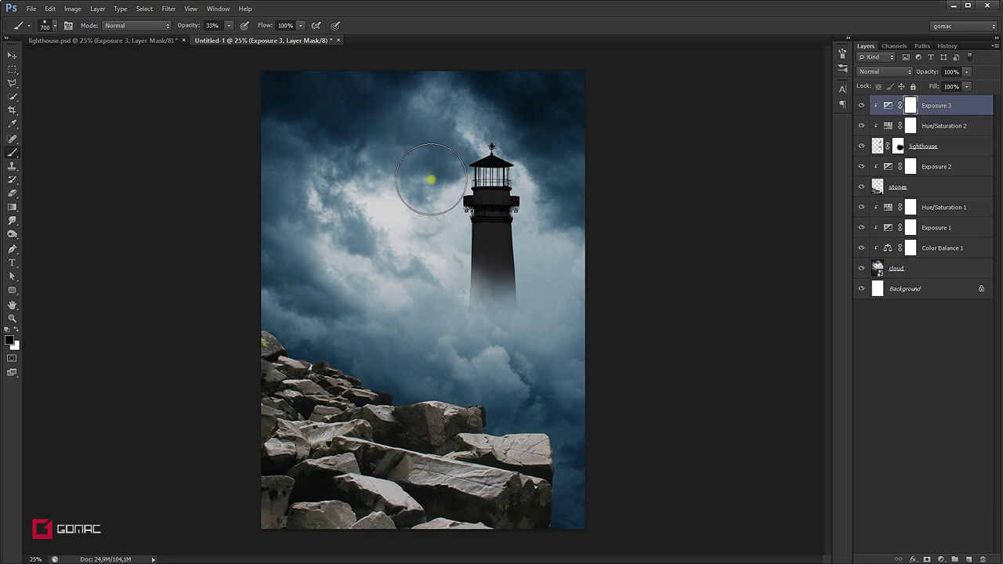
{"action": "left_click_drag", "start_coordinate": [432, 180], "coordinate": [449, 177]}
{"action": "key", "text": "bracketleft"}
{"action": "key", "text": "bracketleft"}
{"action": "key", "text": "bracketleft"}
{"action": "mouse_move", "coordinate": [471, 149]}
{"action": "left_mouse_down"}
{"action": "mouse_move", "coordinate": [446, 189]}
{"action": "mouse_move", "coordinate": [441, 108]}
{"action": "mouse_move", "coordinate": [460, 112]}
{"action": "mouse_move", "coordinate": [467, 145]}
{"action": "mouse_move", "coordinate": [471, 127]}
{"action": "mouse_move", "coordinate": [459, 212]}
{"action": "mouse_move", "coordinate": [460, 232]}
{"action": "mouse_move", "coordinate": [466, 148]}
{"action": "mouse_move", "coordinate": [472, 301]}
{"action": "mouse_move", "coordinate": [481, 152]}
{"action": "mouse_move", "coordinate": [471, 340]}
{"action": "mouse_move", "coordinate": [457, 329]}
{"action": "left_mouse_up"}
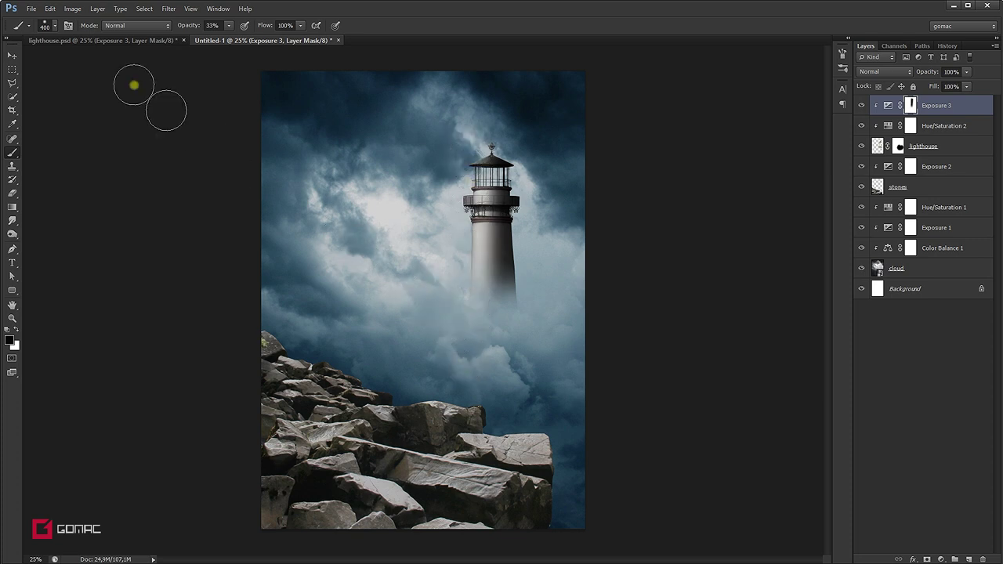
{"action": "left_click", "coordinate": [12, 55]}
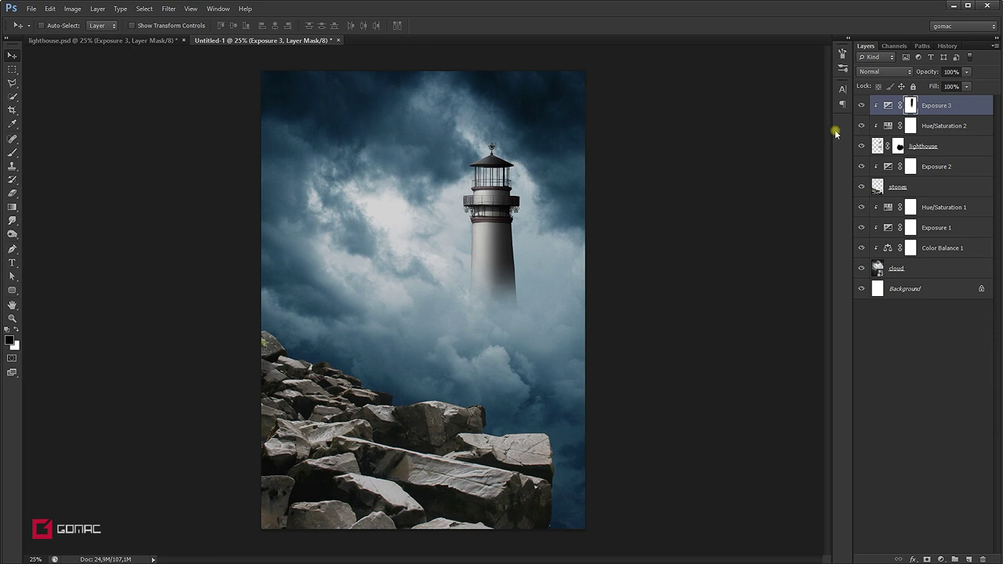
Step: Select the lighthouse layer, lower its opacity and convert it to a smart object
{"action": "left_click", "coordinate": [949, 146]}
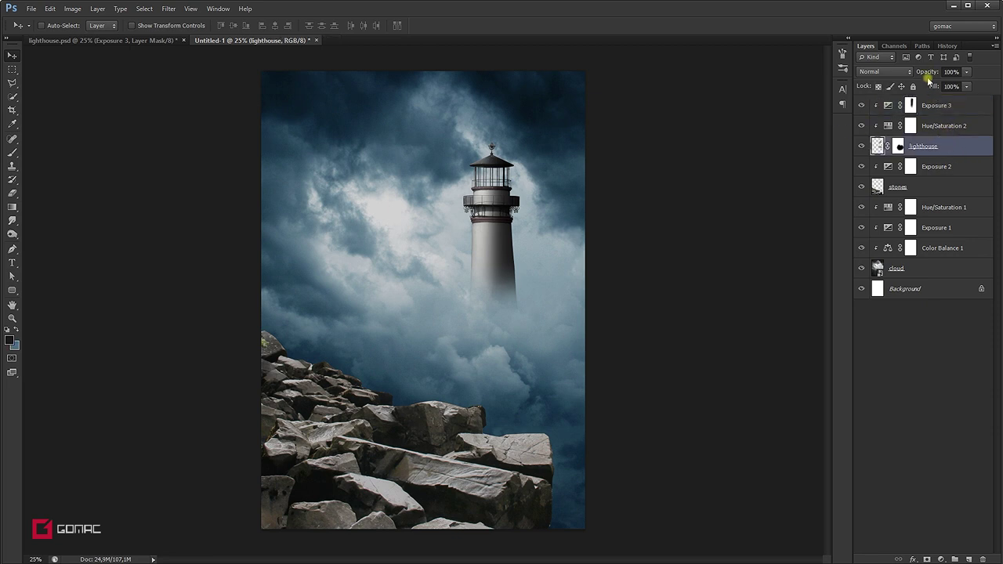
{"action": "left_click_drag", "start_coordinate": [928, 73], "coordinate": [905, 80]}
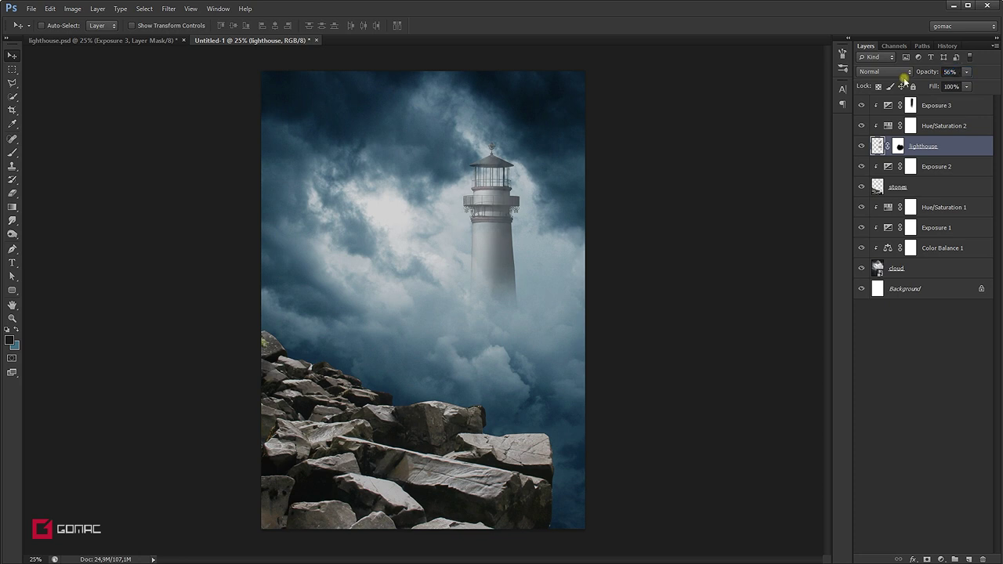
{"action": "left_click", "coordinate": [168, 9]}
{"action": "left_click", "coordinate": [188, 35]}
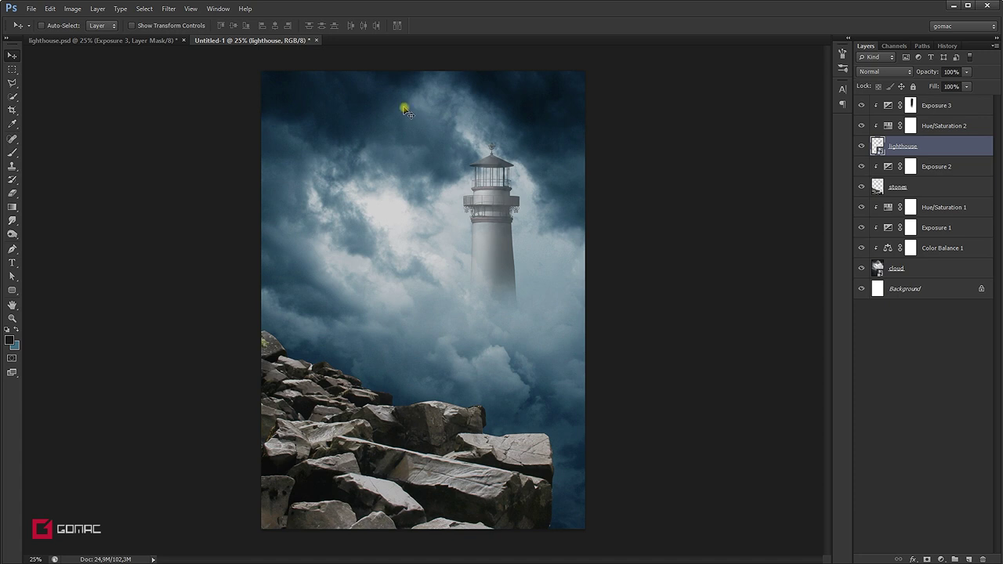
Step: Apply a Gaussian Blur smart filter to the lighthouse and add a new layer above Exposure 3
{"action": "left_click", "coordinate": [169, 9]}
{"action": "mouse_move", "coordinate": [184, 114]}
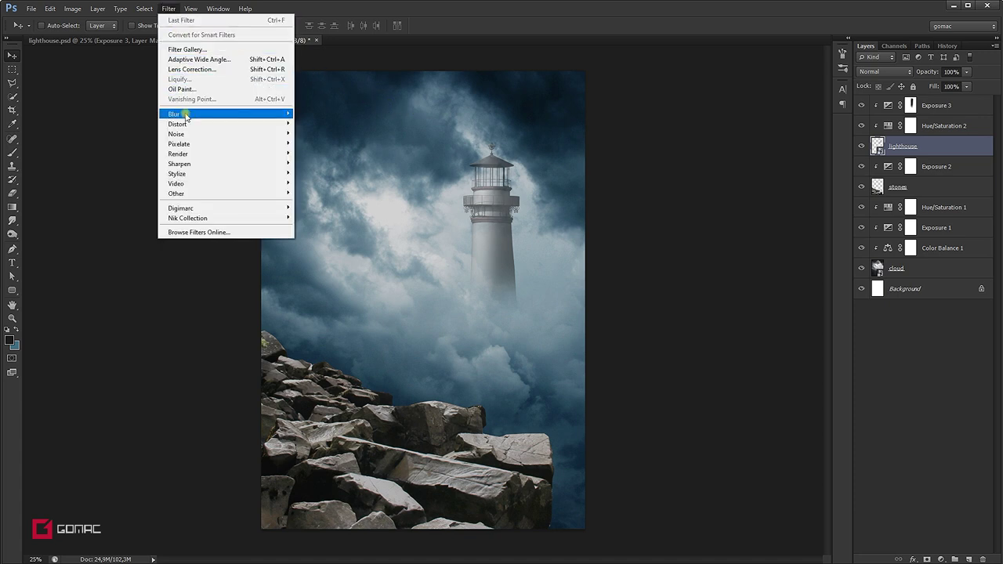
{"action": "left_click", "coordinate": [325, 188]}
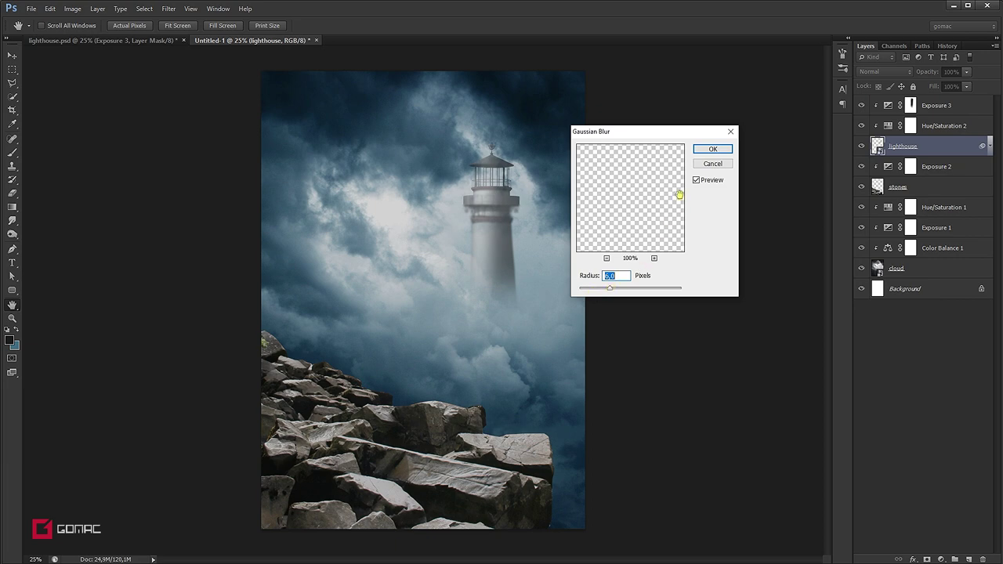
{"action": "left_click", "coordinate": [710, 150]}
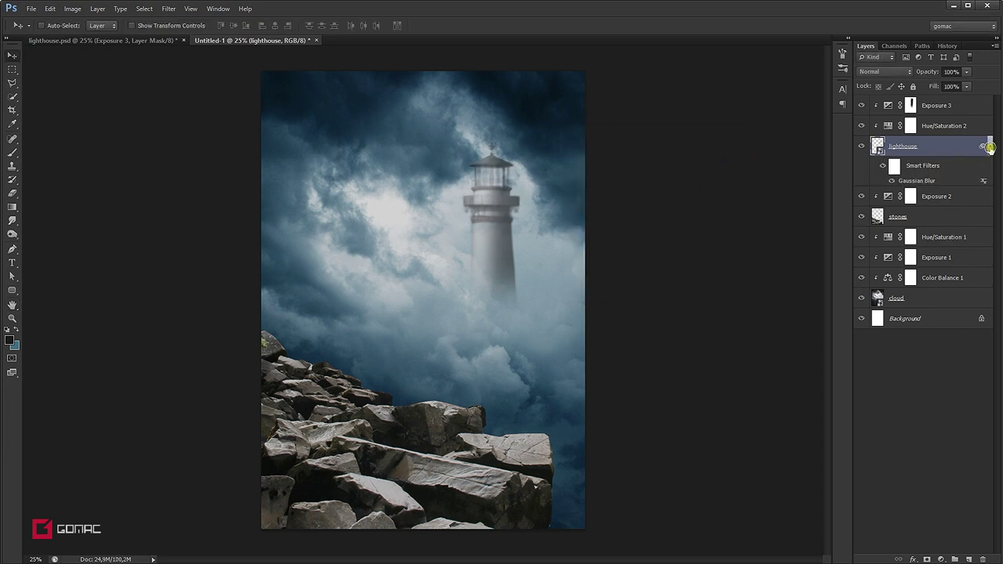
{"action": "left_click", "coordinate": [990, 148]}
{"action": "left_click", "coordinate": [964, 107]}
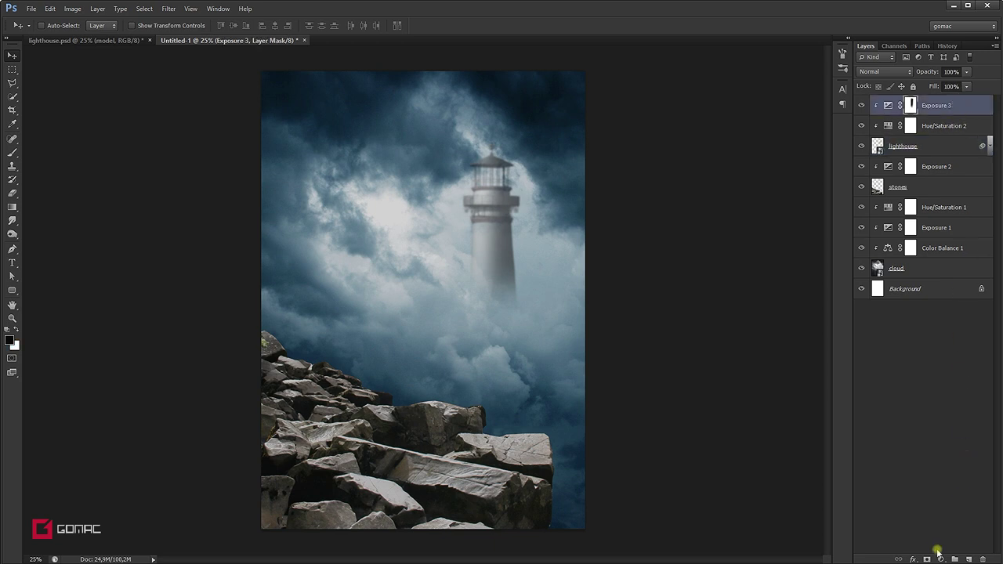
{"action": "left_click", "coordinate": [970, 559]}
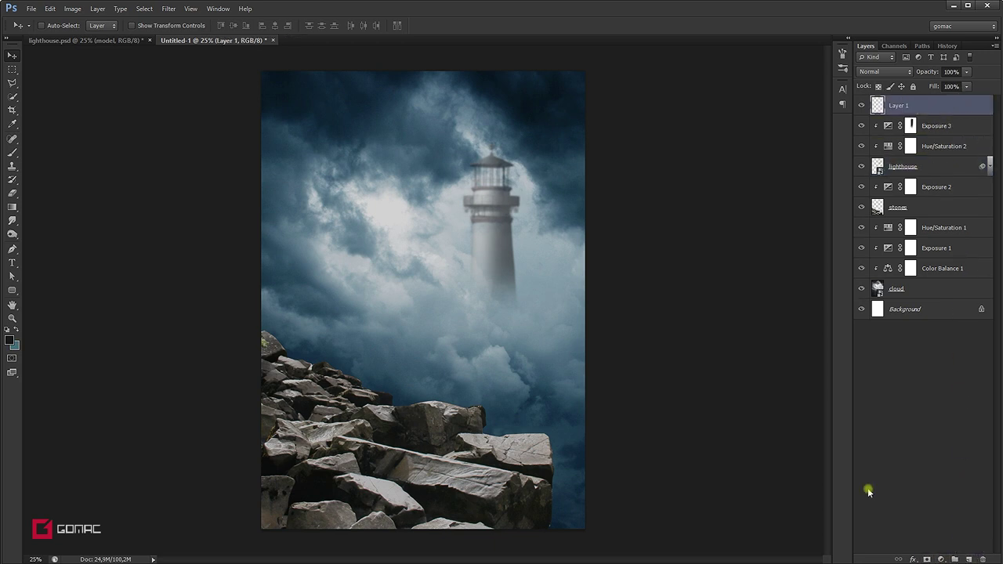
Step: Sample a dark blue from the scene and set up a large soft brush at 20% opacity
{"action": "left_click", "coordinate": [12, 124]}
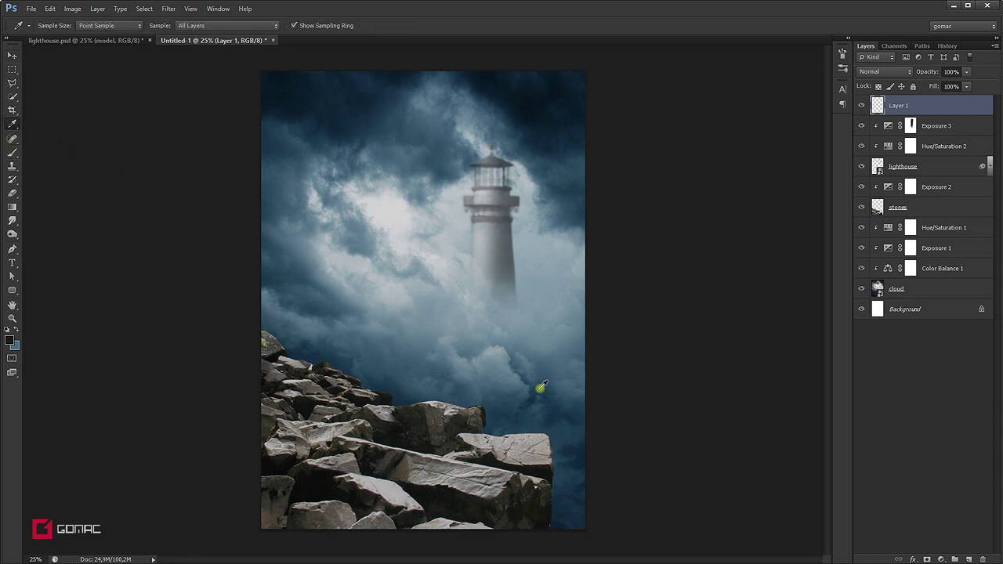
{"action": "left_click", "coordinate": [11, 153]}
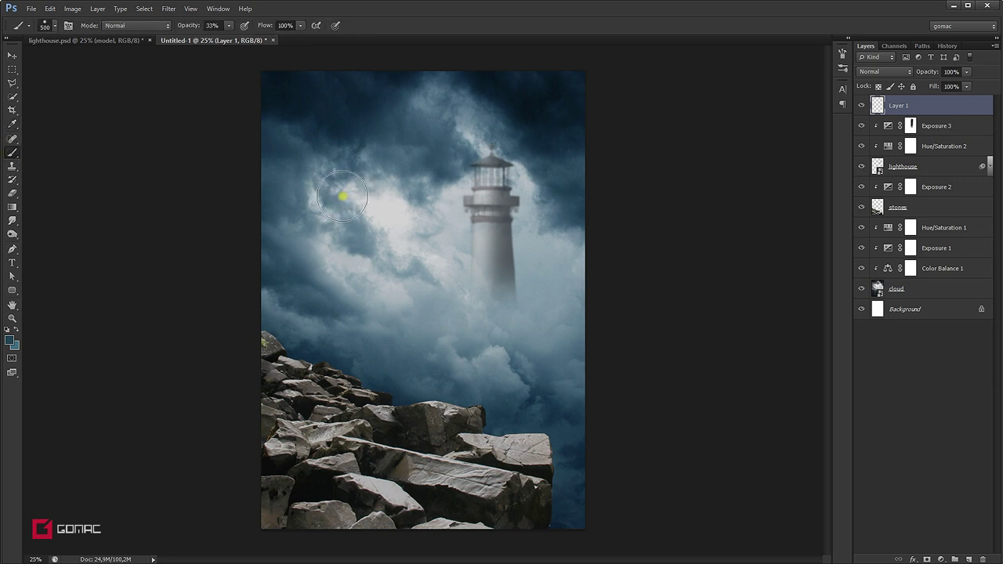
{"action": "left_click_drag", "start_coordinate": [343, 196], "coordinate": [325, 173]}
{"action": "key", "text": "bracketright"}
{"action": "key", "text": "bracketright"}
{"action": "key", "text": "bracketright"}
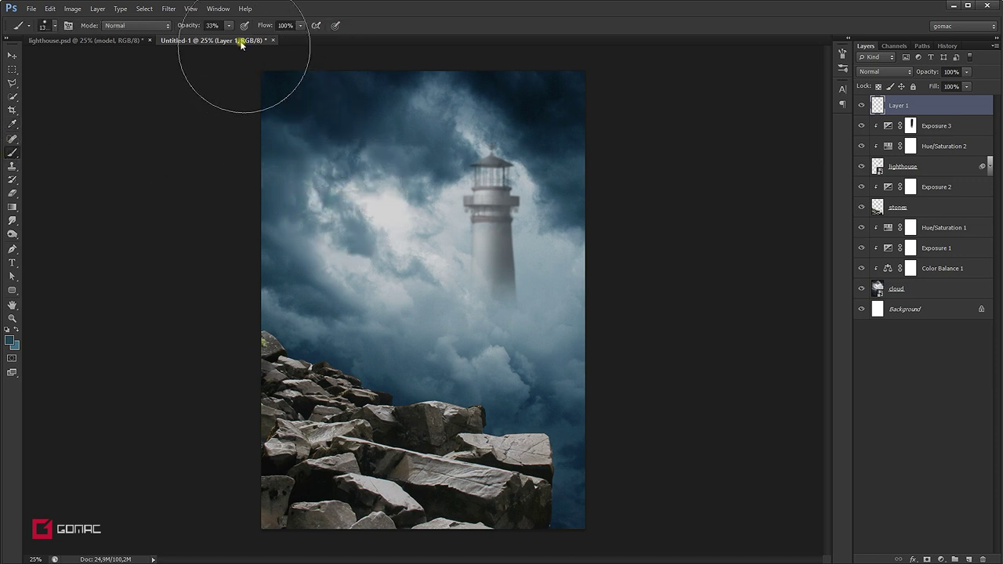
{"action": "left_click_drag", "start_coordinate": [228, 25], "coordinate": [224, 39]}
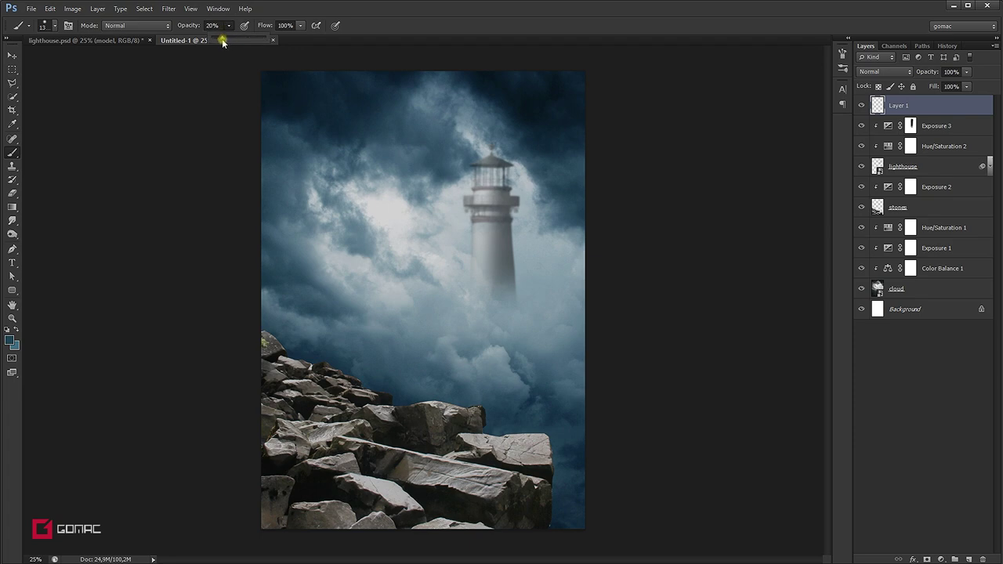
{"action": "right_click", "coordinate": [414, 218]}
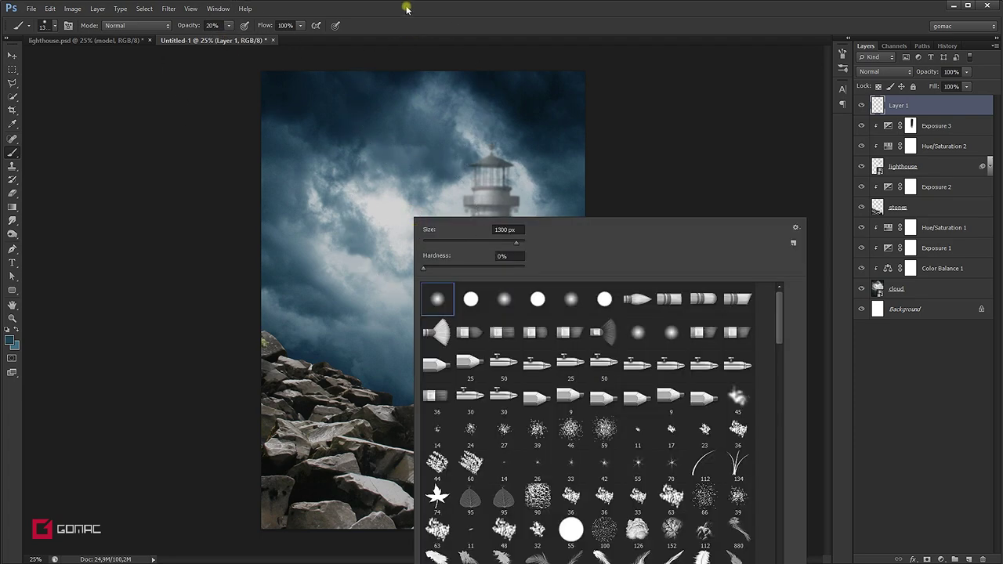
{"action": "left_click", "coordinate": [407, 8]}
Step: Paint soft dark blue over the left sky, clouds and rocks, with the layer in Multiply mode
{"action": "left_click_drag", "start_coordinate": [270, 177], "coordinate": [336, 109]}
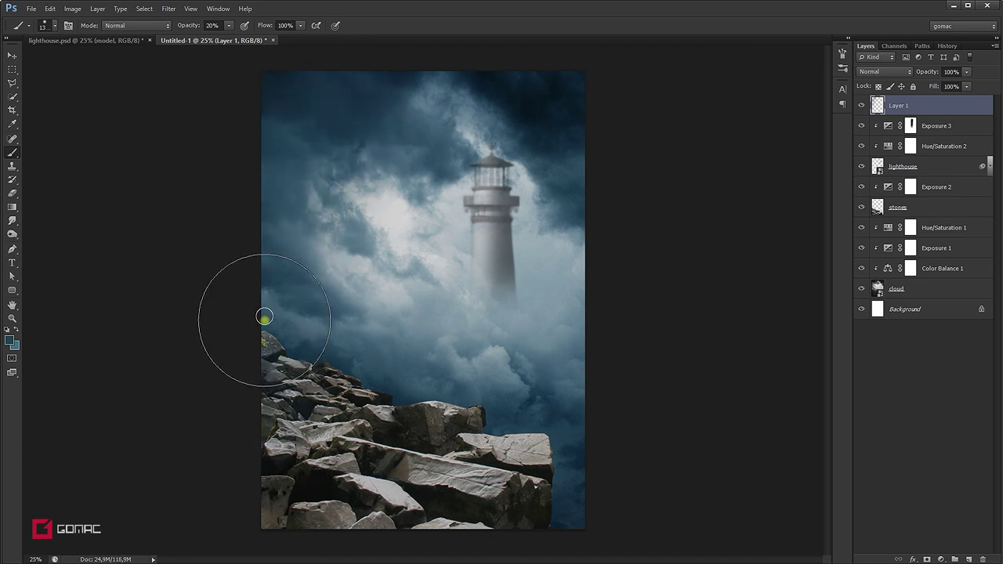
{"action": "mouse_move", "coordinate": [274, 496]}
{"action": "left_mouse_down"}
{"action": "mouse_move", "coordinate": [376, 538]}
{"action": "mouse_move", "coordinate": [348, 526]}
{"action": "left_mouse_up"}
{"action": "left_click", "coordinate": [902, 72]}
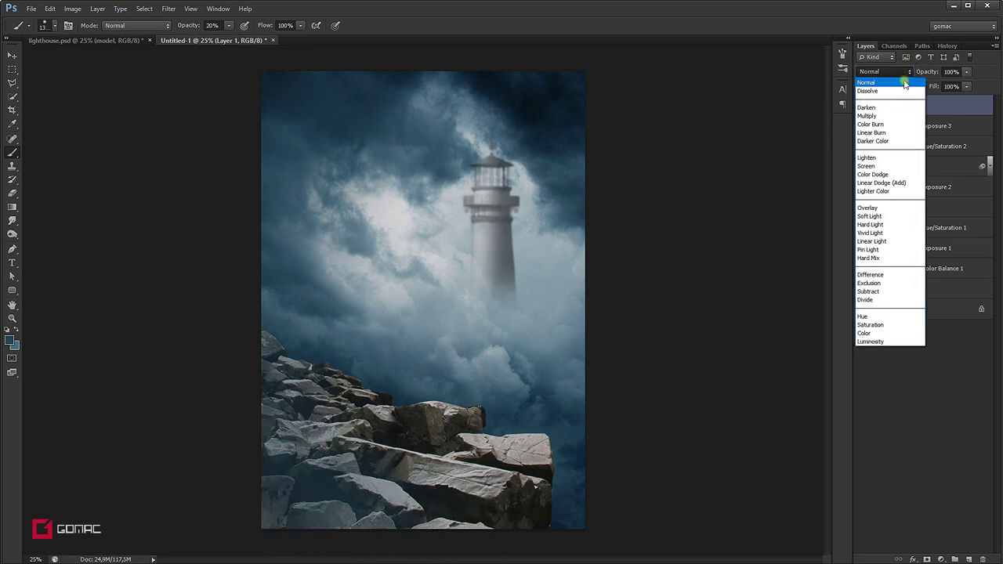
{"action": "left_click", "coordinate": [889, 117]}
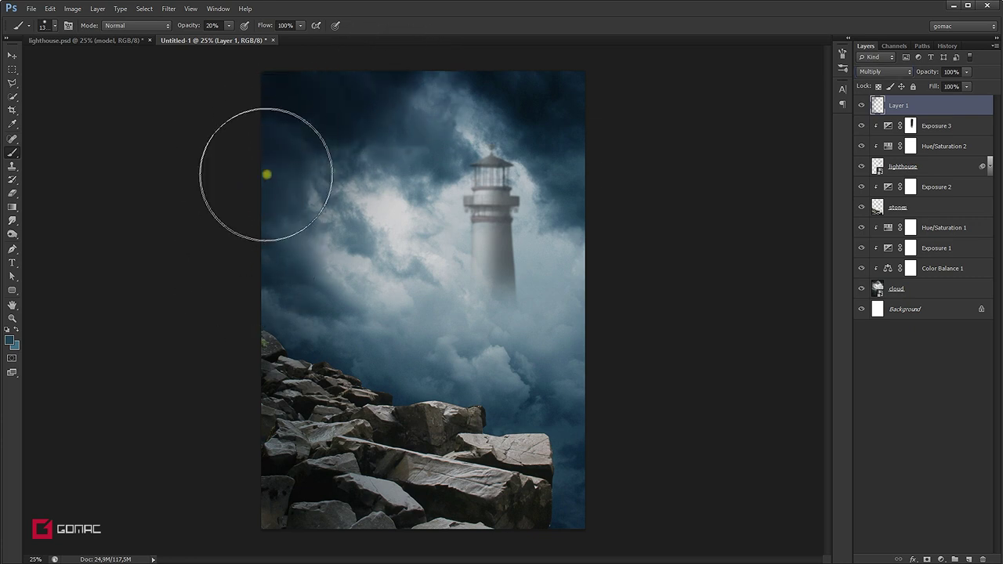
{"action": "mouse_move", "coordinate": [271, 210]}
{"action": "left_mouse_down"}
{"action": "mouse_move", "coordinate": [266, 379]}
{"action": "mouse_move", "coordinate": [384, 533]}
{"action": "left_mouse_up"}
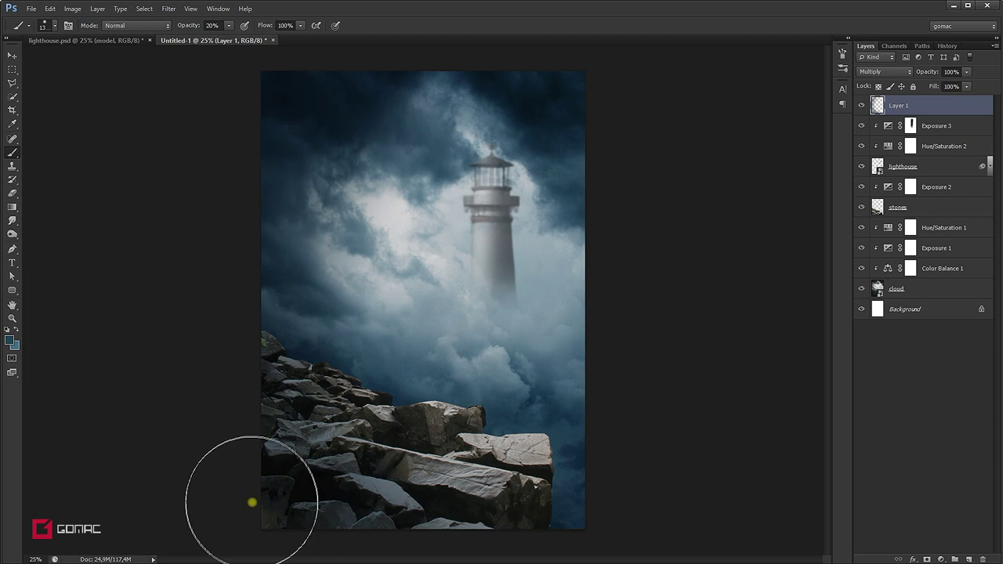
{"action": "mouse_move", "coordinate": [267, 115]}
{"action": "left_mouse_down"}
{"action": "mouse_move", "coordinate": [228, 441]}
{"action": "mouse_move", "coordinate": [251, 230]}
{"action": "mouse_move", "coordinate": [291, 437]}
{"action": "mouse_move", "coordinate": [269, 427]}
{"action": "mouse_move", "coordinate": [262, 437]}
{"action": "mouse_move", "coordinate": [260, 410]}
{"action": "mouse_move", "coordinate": [313, 410]}
{"action": "mouse_move", "coordinate": [350, 467]}
{"action": "mouse_move", "coordinate": [381, 467]}
{"action": "mouse_move", "coordinate": [381, 491]}
{"action": "mouse_move", "coordinate": [399, 493]}
{"action": "left_mouse_up"}
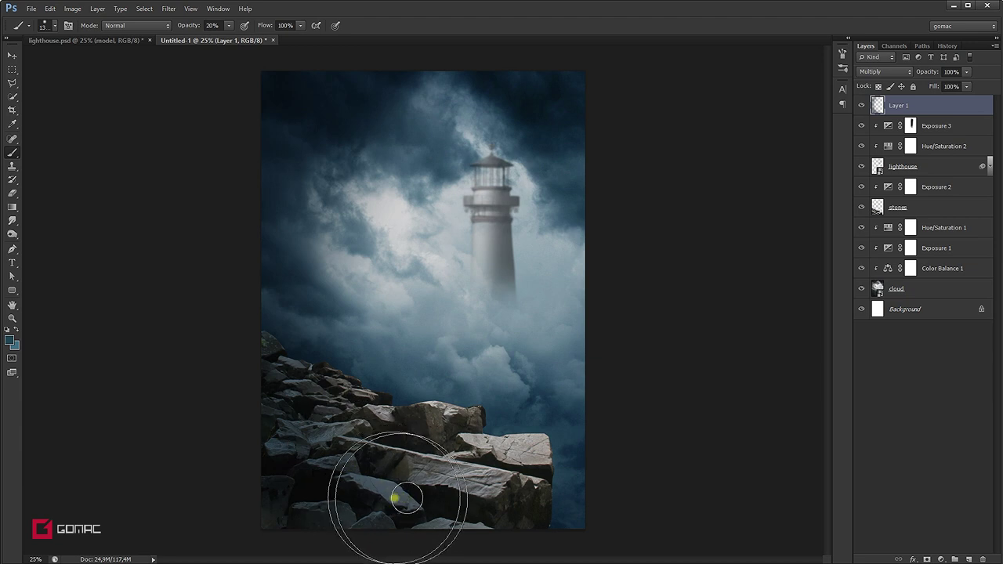
{"action": "left_click", "coordinate": [12, 56]}
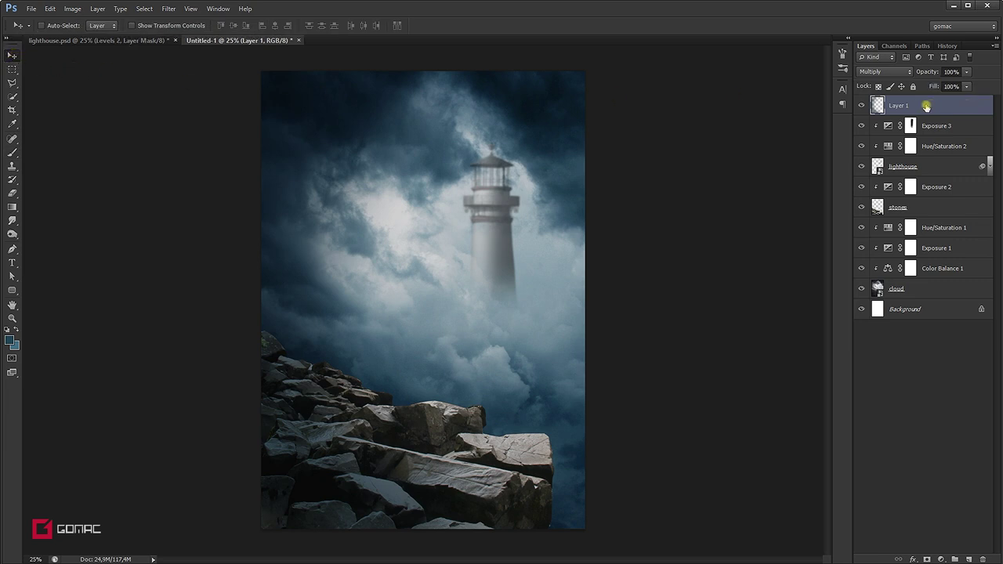
Step: Open model.psd and drag the model layer into the Untitled-1 lighthouse scene
{"action": "key", "text": "alt+Tab"}
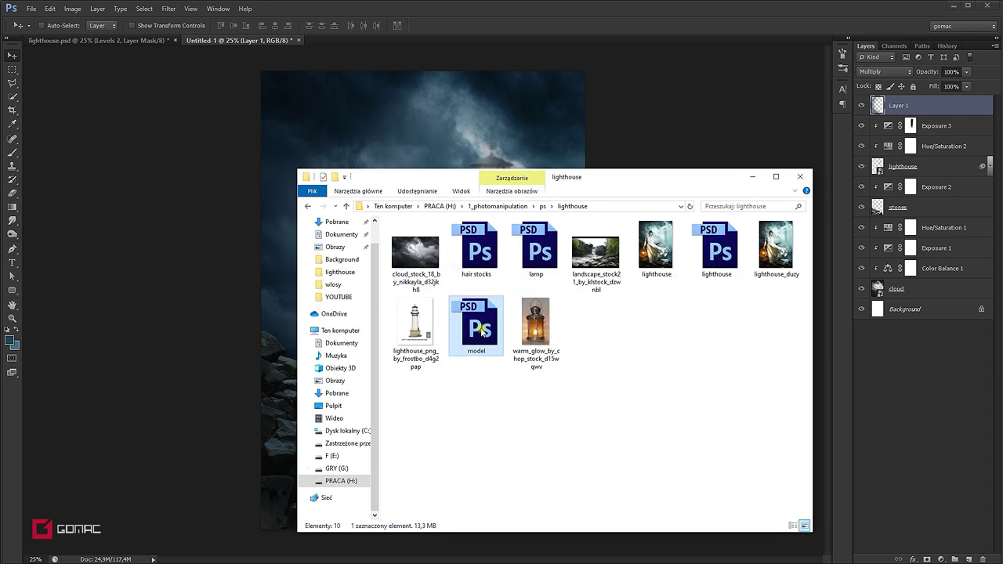
{"action": "left_click_drag", "start_coordinate": [480, 330], "coordinate": [349, 47]}
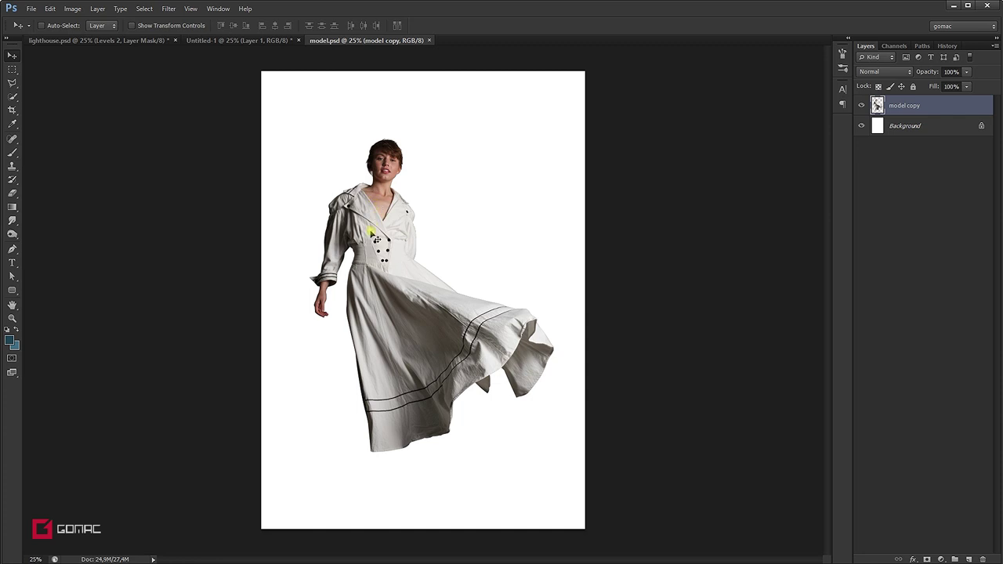
{"action": "left_click_drag", "start_coordinate": [382, 245], "coordinate": [248, 43]}
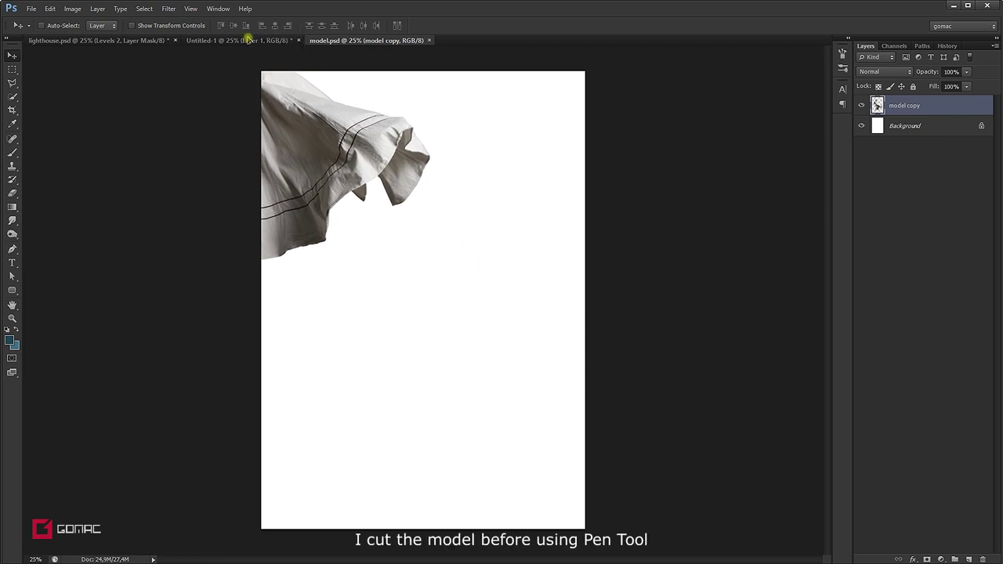
Step: Position the woman so she stands on the rocks at left
{"action": "mouse_move", "coordinate": [248, 43]}
{"action": "left_mouse_down"}
{"action": "mouse_move", "coordinate": [411, 265]}
{"action": "mouse_move", "coordinate": [353, 271]}
{"action": "left_mouse_up"}
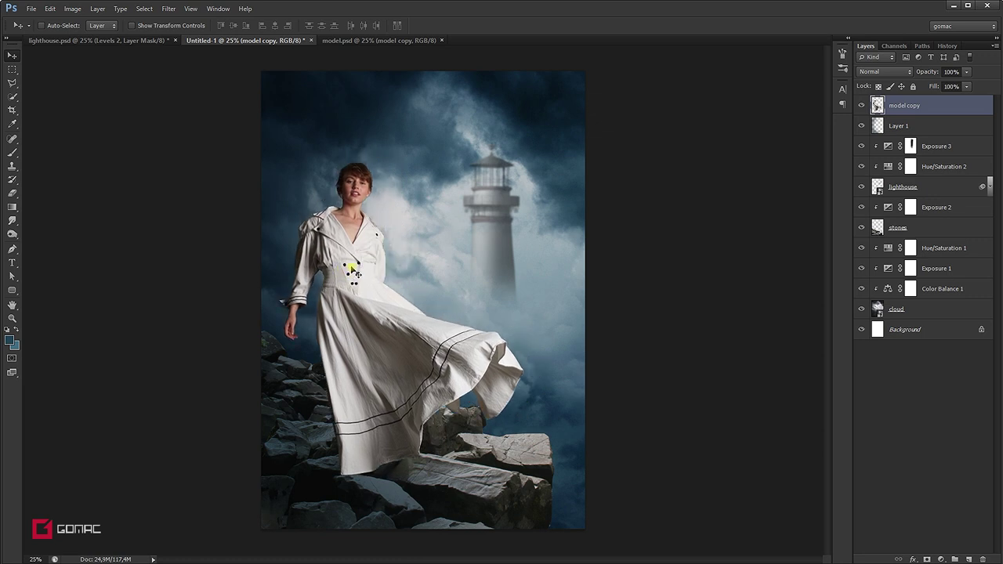
{"action": "left_click_drag", "start_coordinate": [349, 273], "coordinate": [341, 282]}
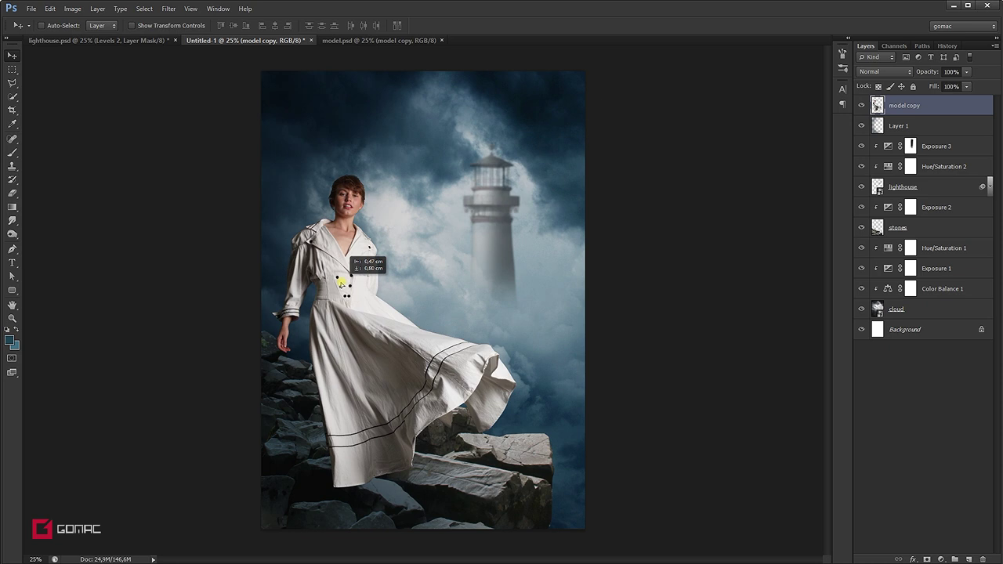
{"action": "left_click_drag", "start_coordinate": [339, 283], "coordinate": [343, 263]}
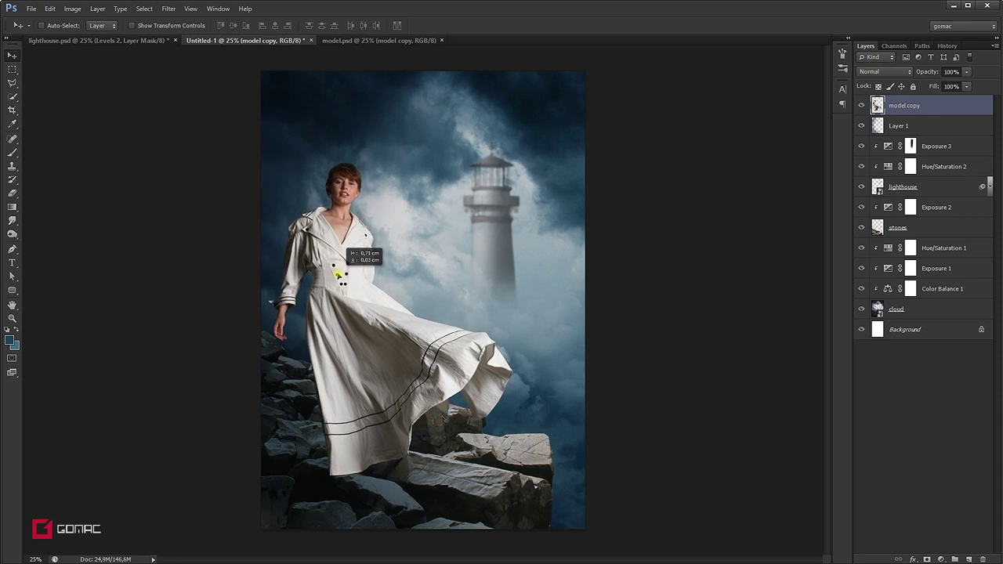
{"action": "left_click_drag", "start_coordinate": [343, 263], "coordinate": [354, 278]}
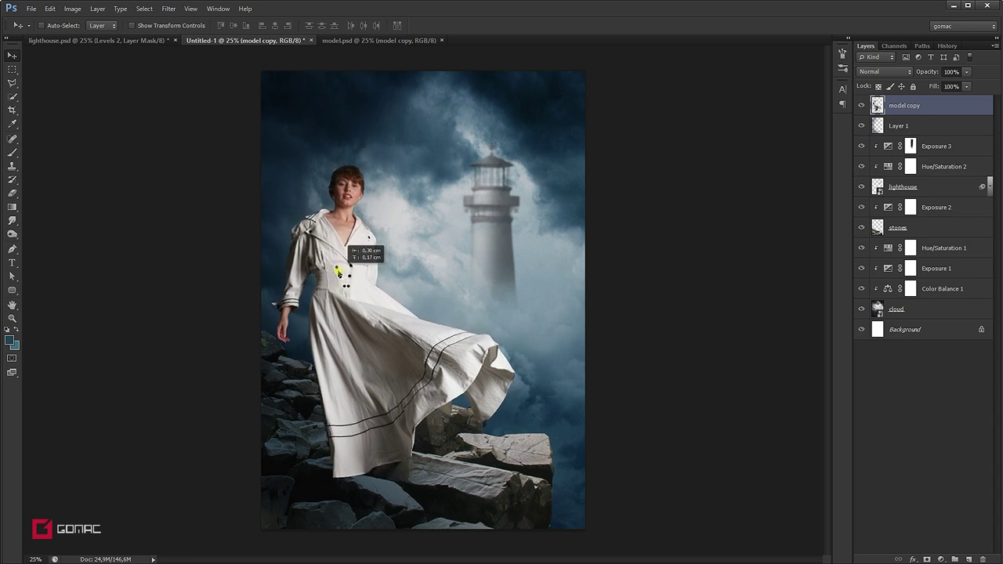
{"action": "left_click_drag", "start_coordinate": [354, 278], "coordinate": [366, 289]}
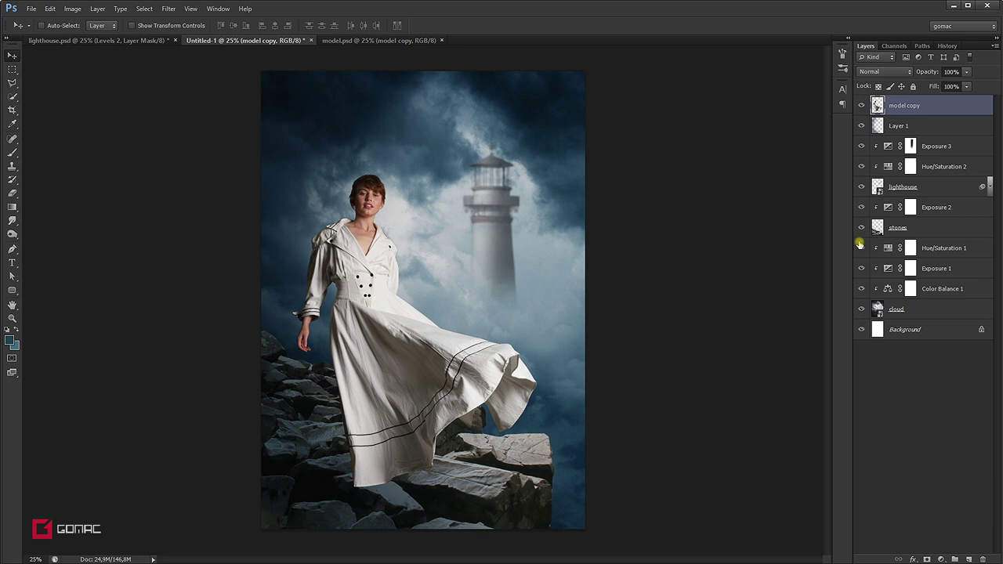
{"action": "left_click", "coordinate": [913, 228]}
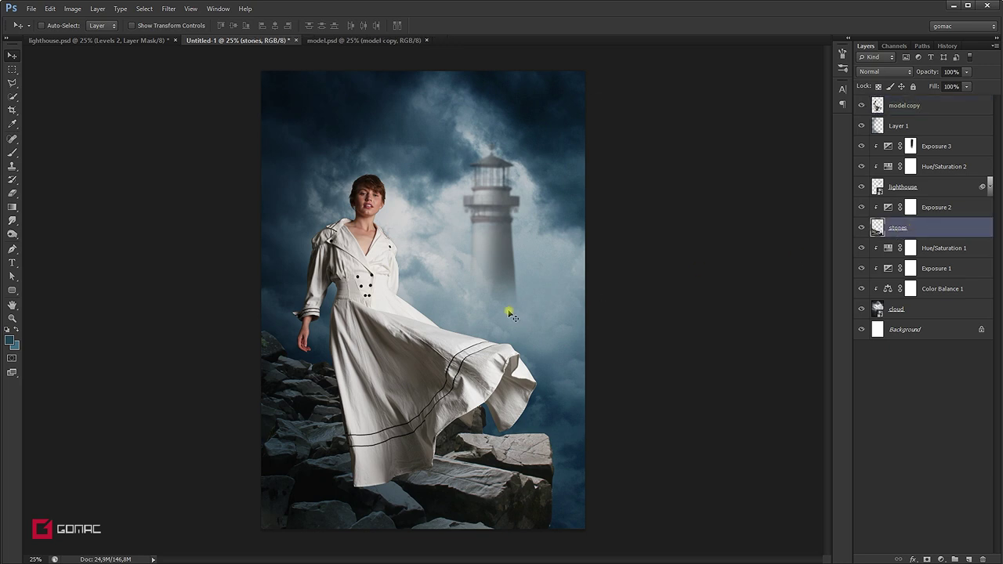
Step: Free-transform the stones layer down to about 86% and commit the new size
{"action": "key", "text": "ctrl+t"}
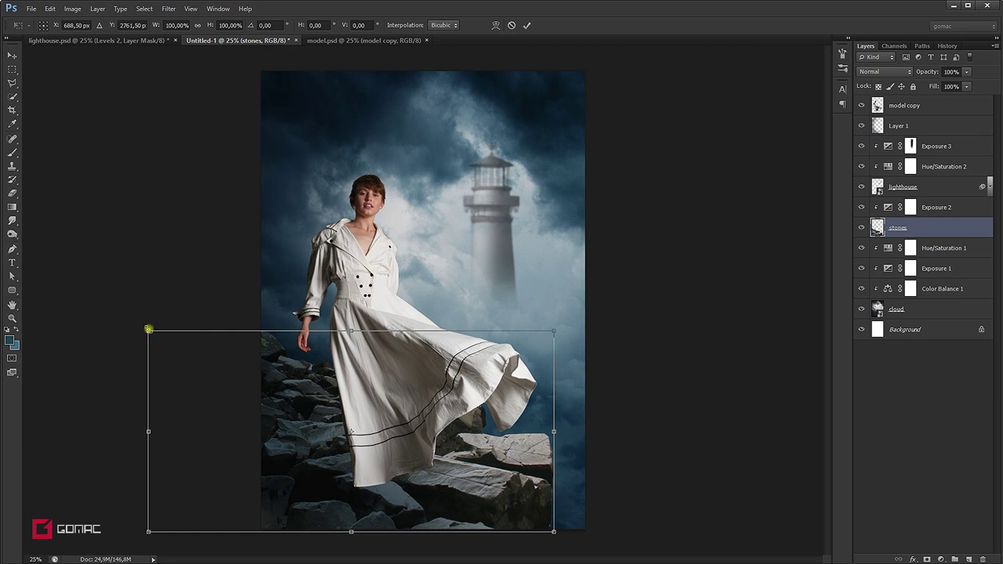
{"action": "left_click_drag", "start_coordinate": [148, 330], "coordinate": [183, 358]}
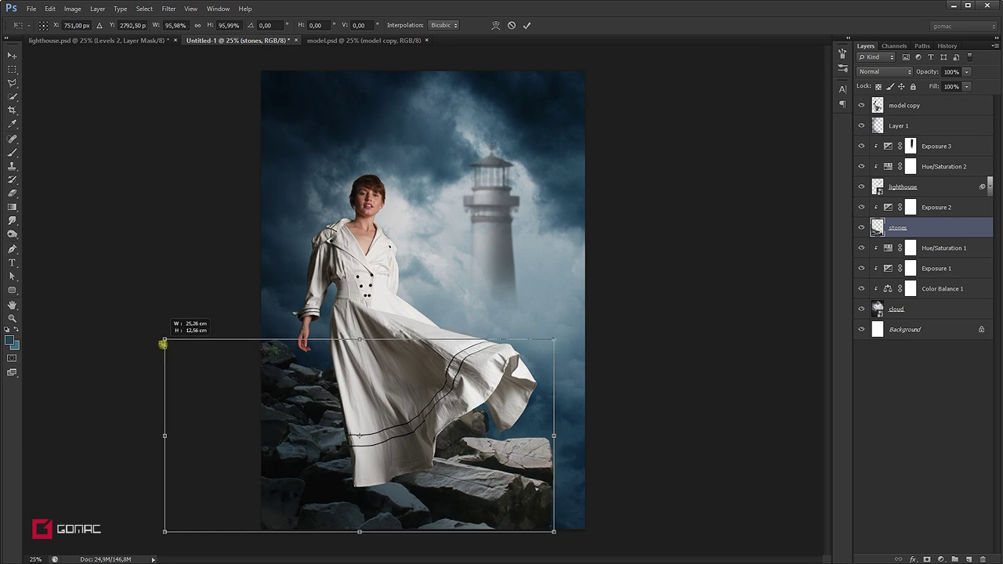
{"action": "left_click_drag", "start_coordinate": [184, 358], "coordinate": [202, 369]}
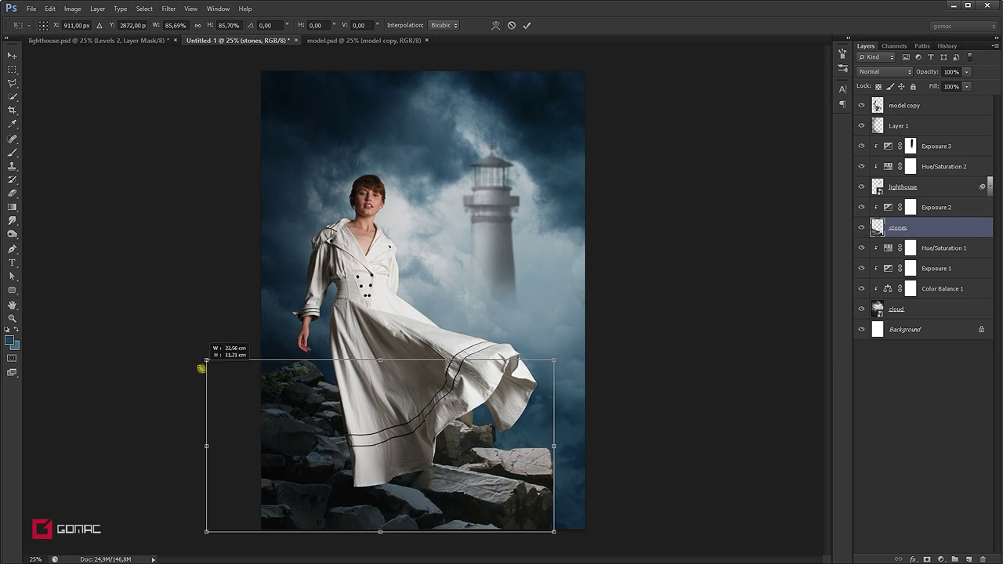
{"action": "left_click_drag", "start_coordinate": [203, 369], "coordinate": [199, 370]}
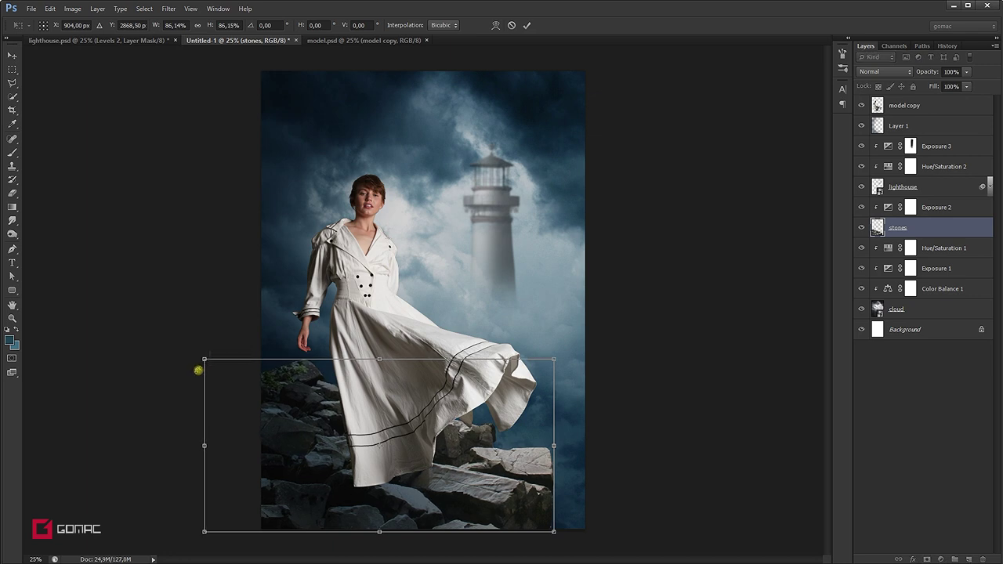
{"action": "key", "text": "Return"}
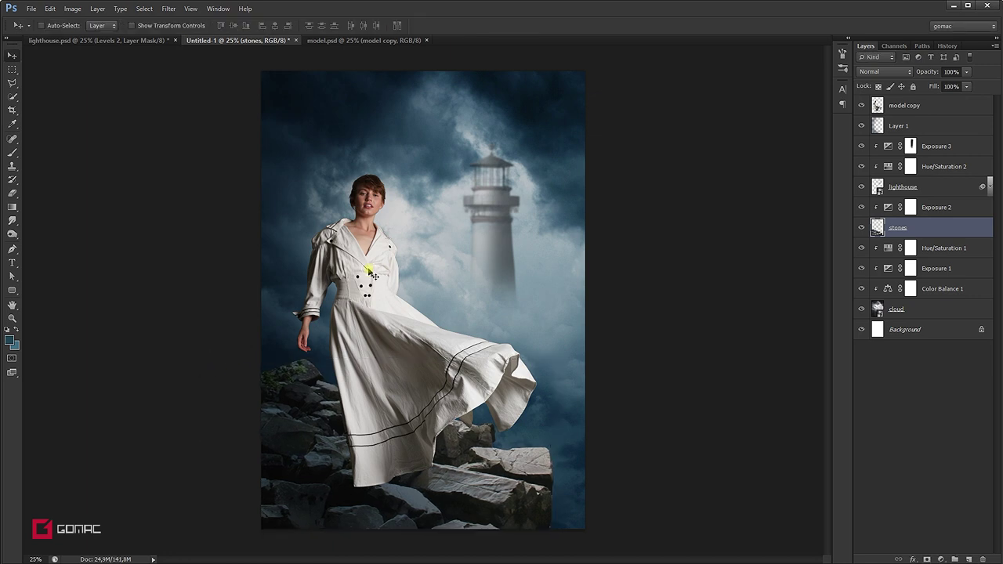
{"action": "left_click", "coordinate": [374, 276], "text": "ctrl"}
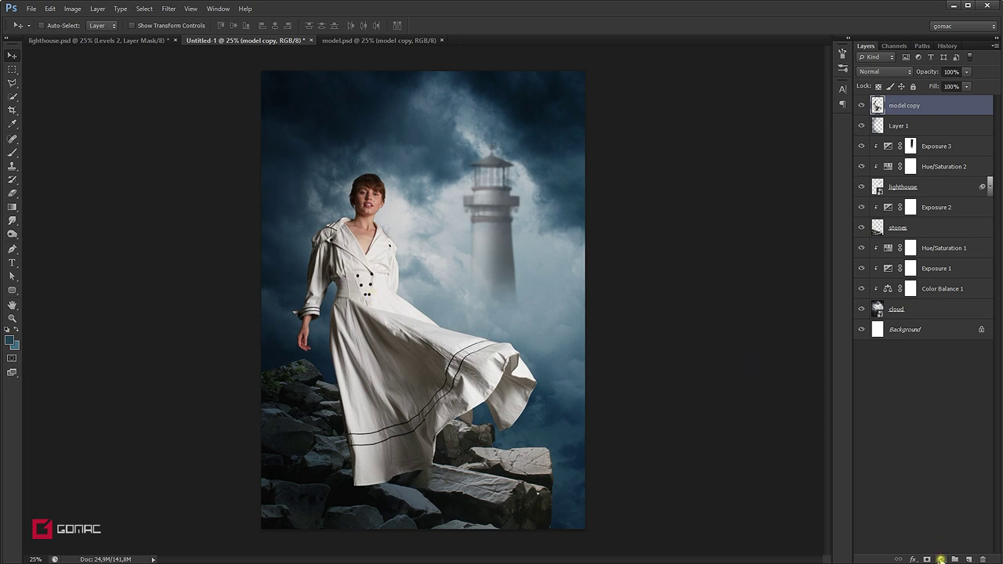
Step: Add a Vibrance adjustment clipped to model copy with Vibrance at -36
{"action": "left_click", "coordinate": [941, 559]}
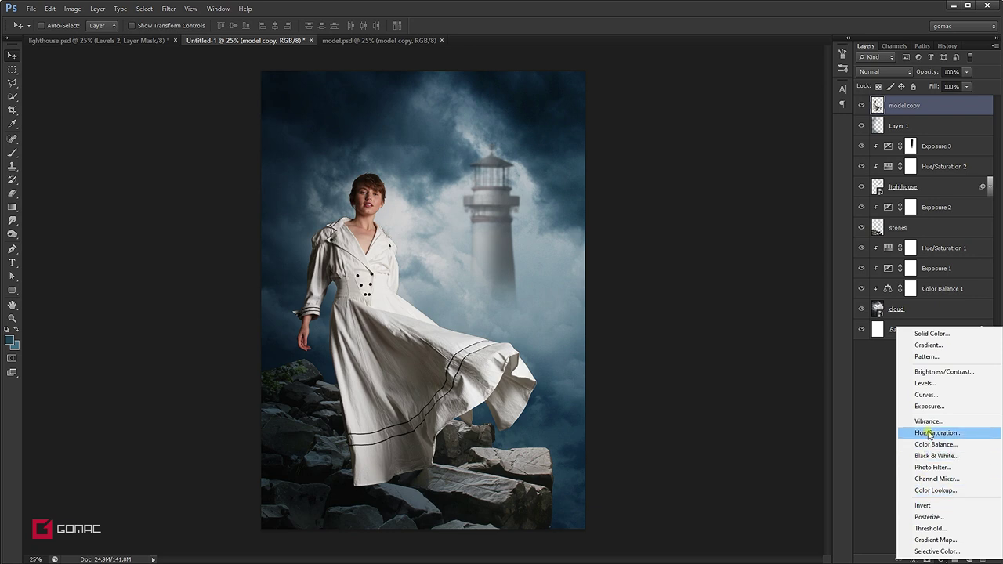
{"action": "left_click", "coordinate": [929, 422]}
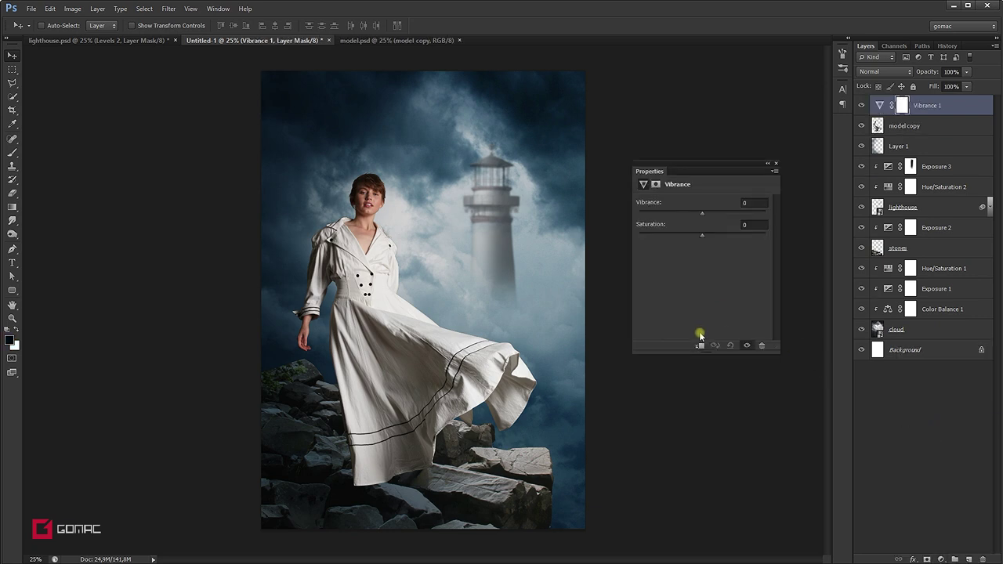
{"action": "left_click", "coordinate": [700, 347]}
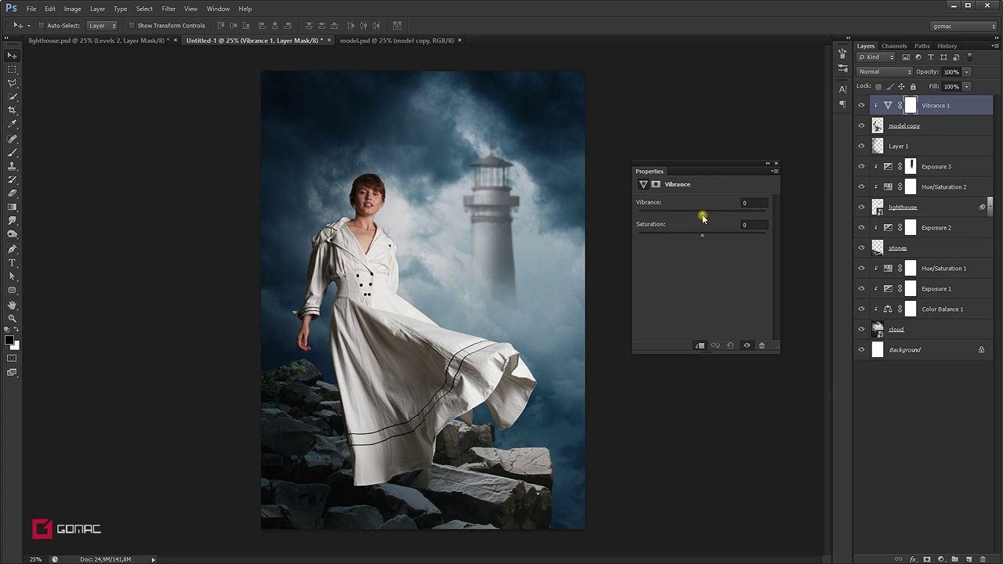
{"action": "left_click_drag", "start_coordinate": [702, 213], "coordinate": [658, 218]}
{"action": "left_click", "coordinate": [776, 166]}
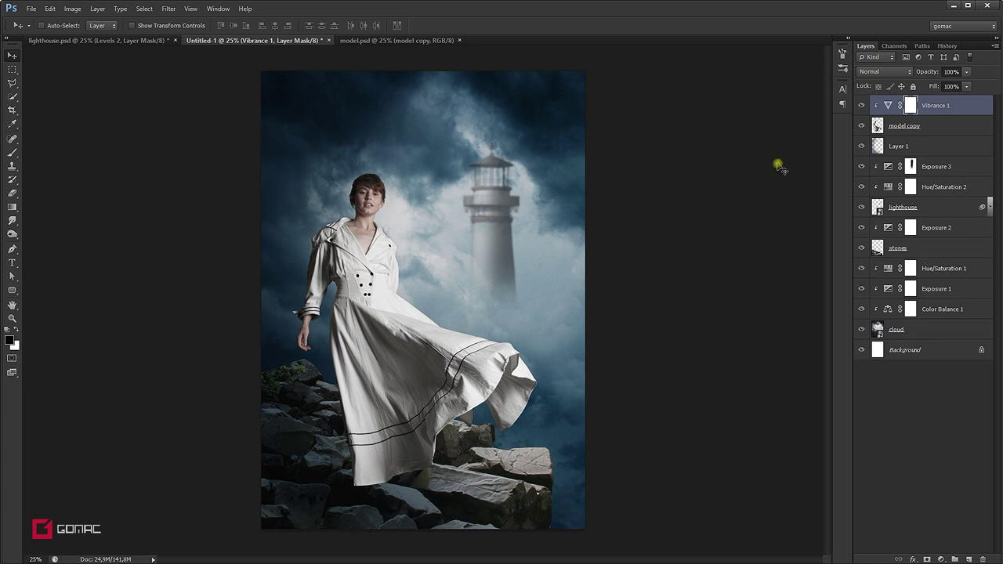
{"action": "left_click", "coordinate": [941, 560]}
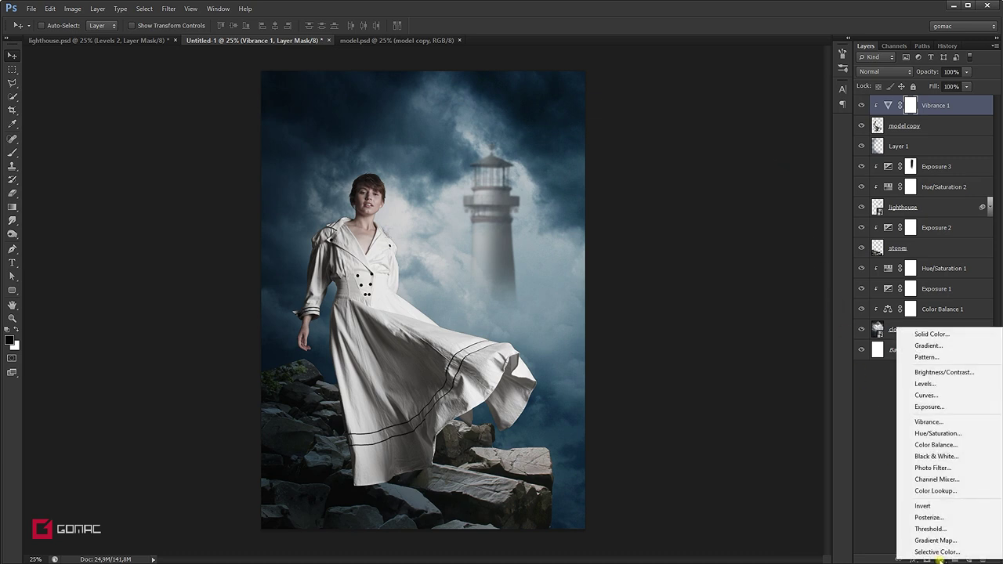
Step: Add a Levels adjustment clipped to the model, output white about 233 and input white 242
{"action": "left_click", "coordinate": [935, 387]}
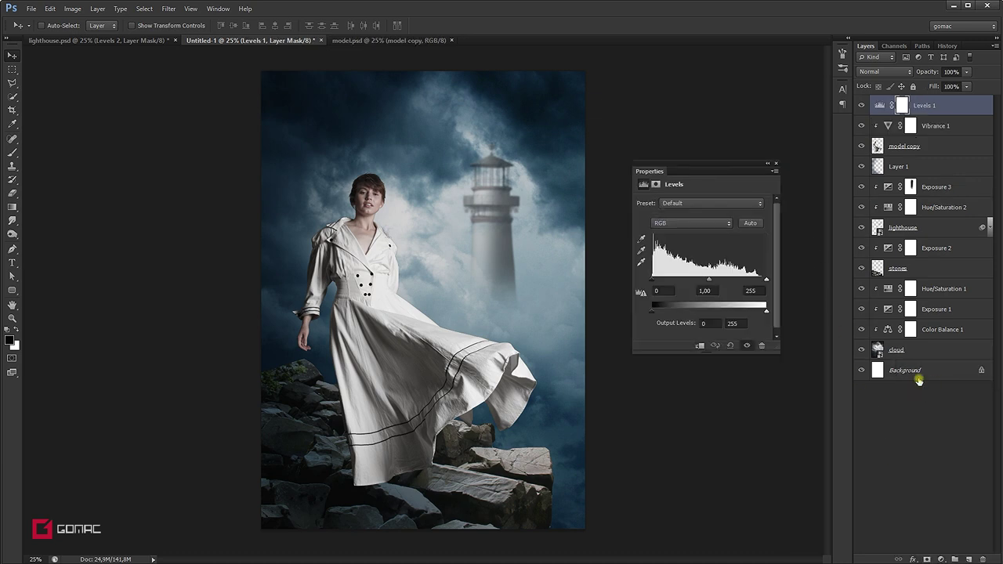
{"action": "left_click", "coordinate": [700, 346]}
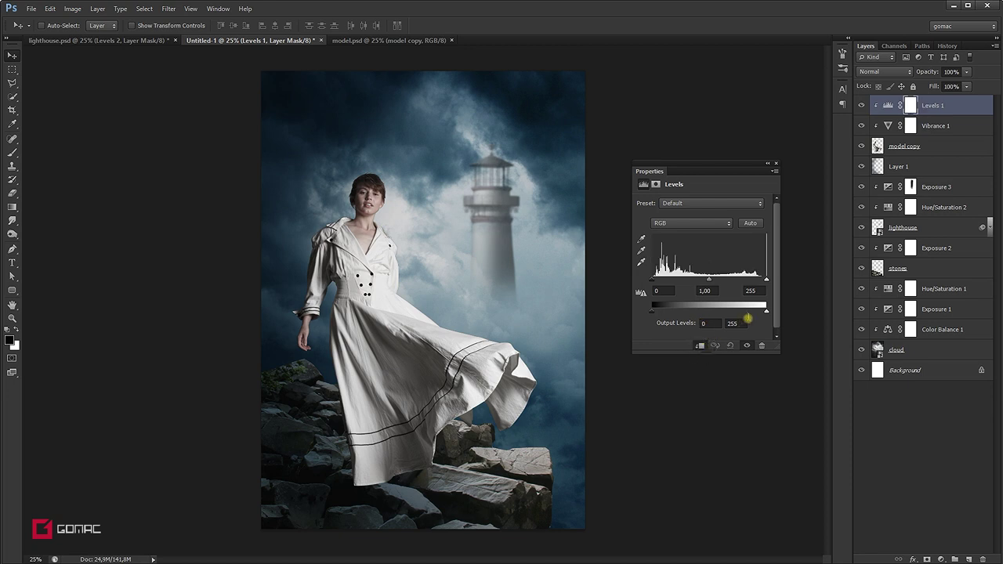
{"action": "left_click_drag", "start_coordinate": [767, 312], "coordinate": [758, 315]}
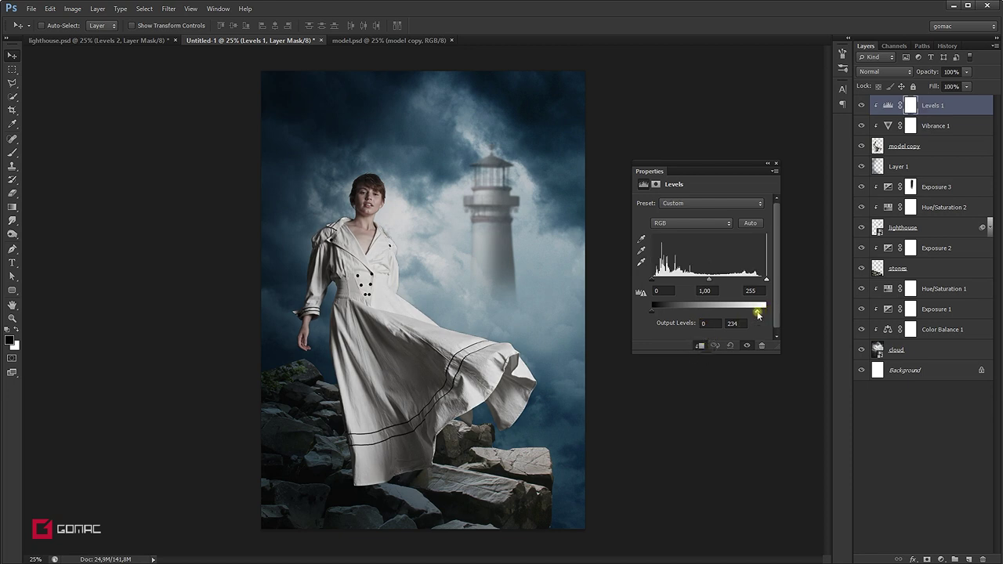
{"action": "left_click_drag", "start_coordinate": [760, 315], "coordinate": [757, 314]}
{"action": "left_click_drag", "start_coordinate": [767, 283], "coordinate": [761, 282]}
{"action": "left_click", "coordinate": [776, 165]}
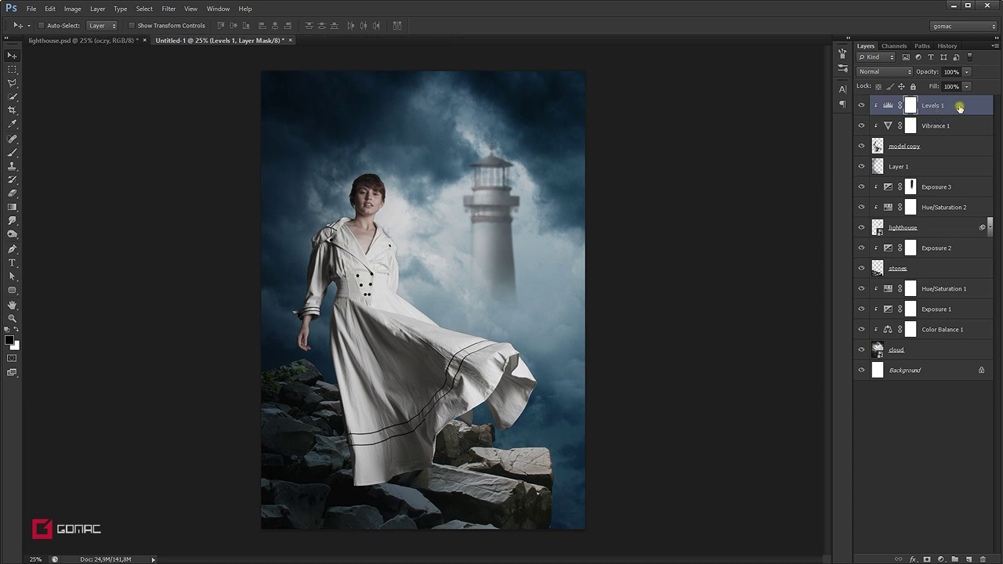
Step: Create a new empty layer named lips
{"action": "left_click", "coordinate": [970, 559]}
{"action": "double_click", "coordinate": [900, 105]}
{"action": "key", "text": "BackSpace"}
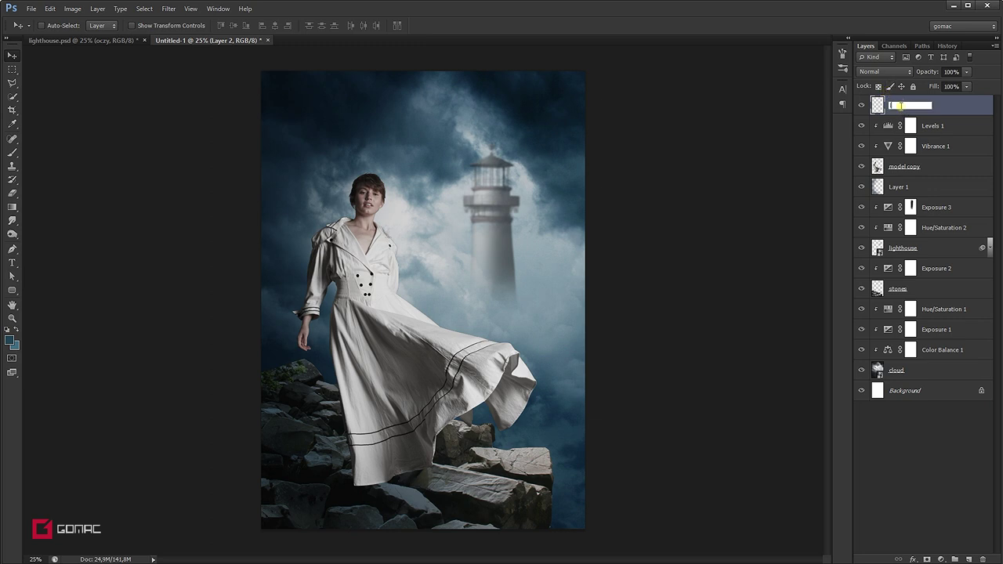
{"action": "type", "text": "lips"}
{"action": "key", "text": "Return"}
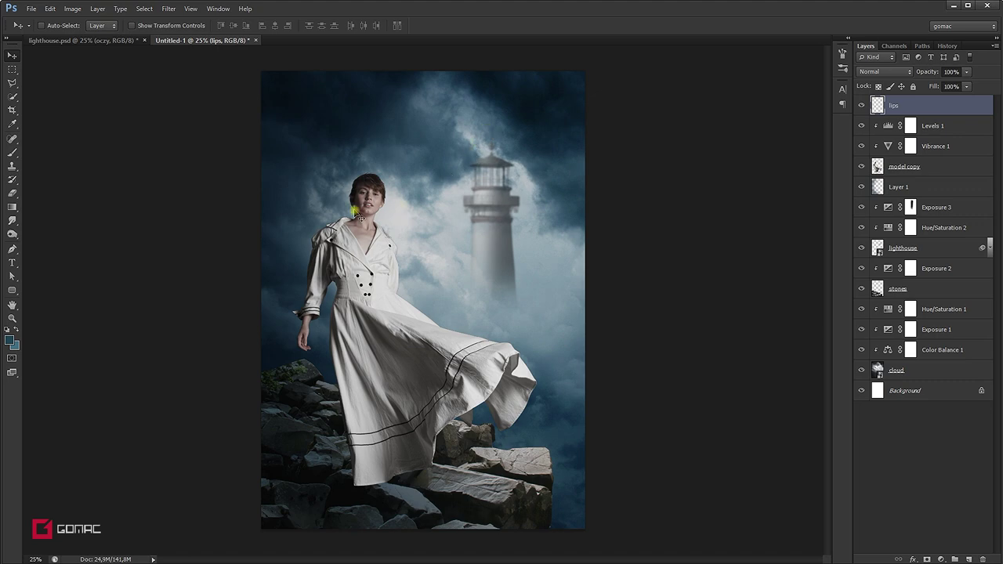
Step: Zoom in on the model's lips and set the brush hardness to 88%
{"action": "left_click_drag", "start_coordinate": [354, 202], "coordinate": [465, 265]}
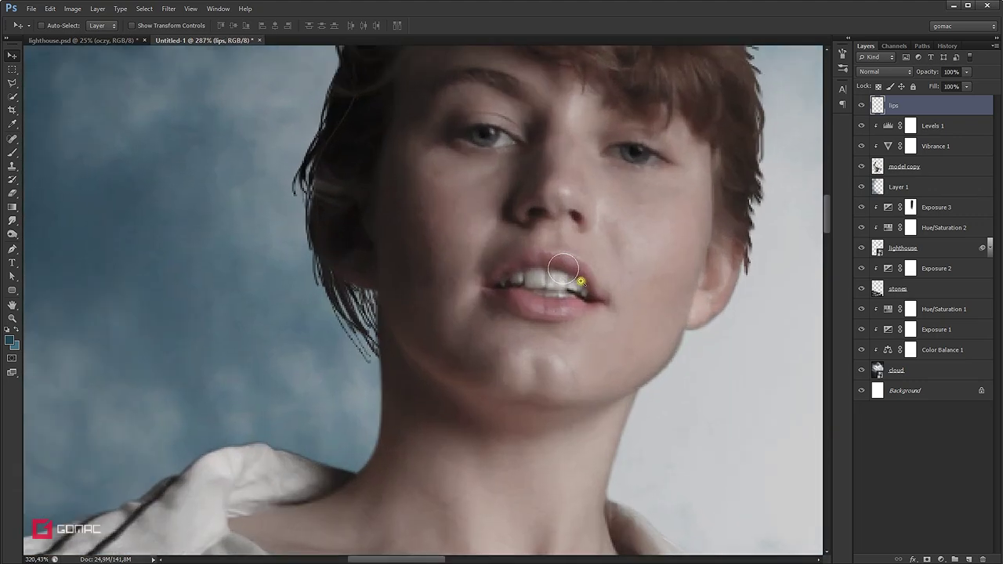
{"action": "left_click_drag", "start_coordinate": [572, 285], "coordinate": [580, 286]}
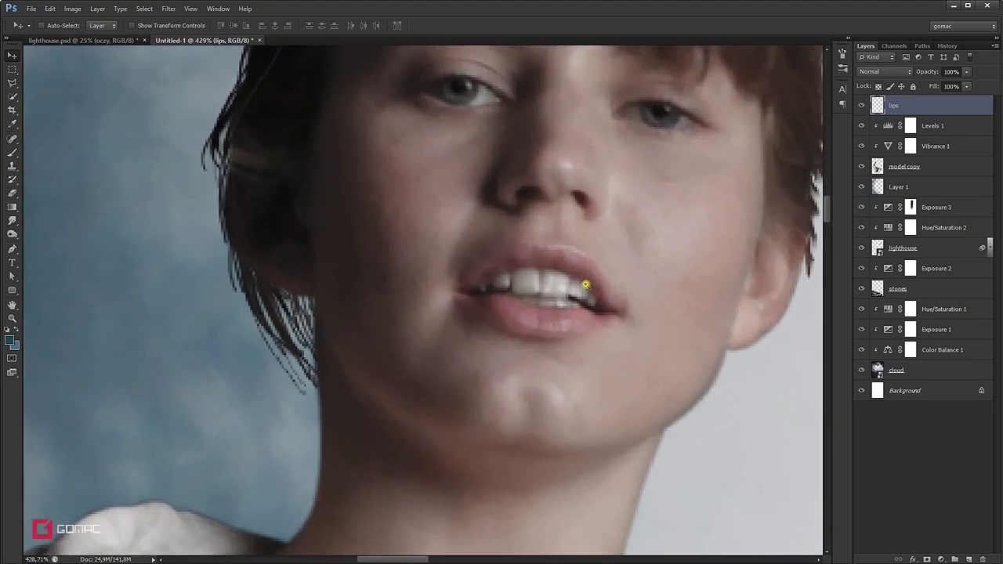
{"action": "left_click", "coordinate": [11, 153]}
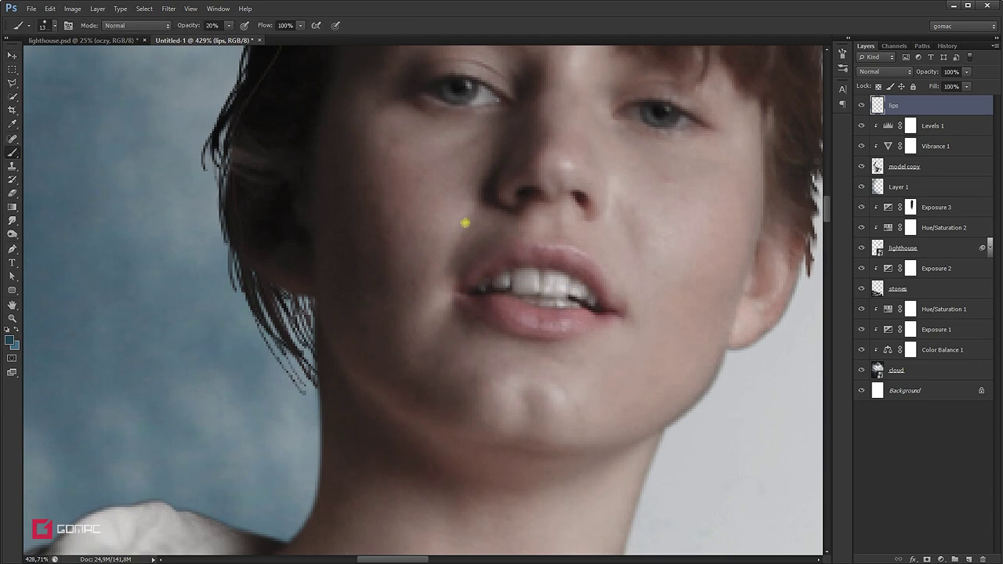
{"action": "right_click", "coordinate": [437, 211]}
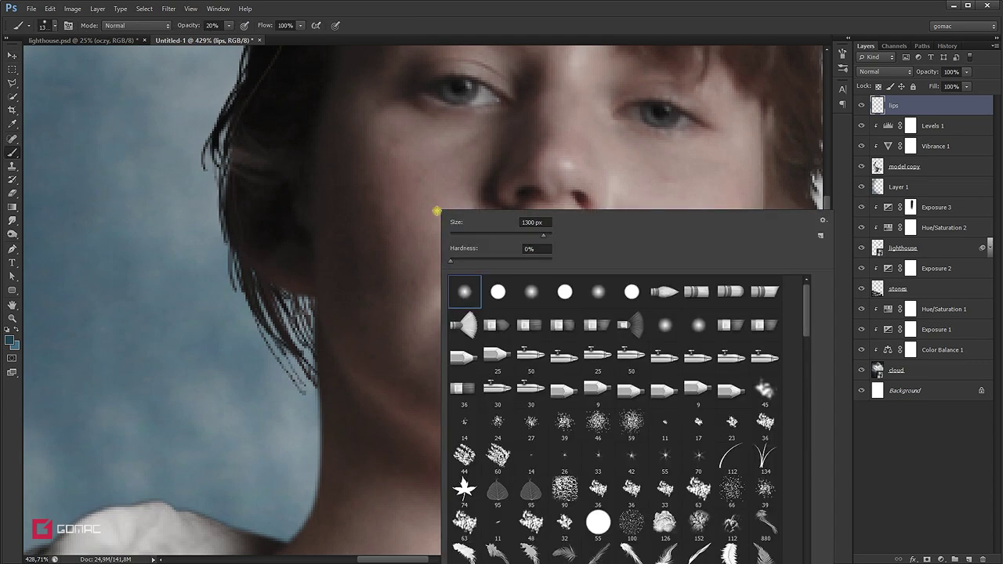
{"action": "left_click_drag", "start_coordinate": [450, 261], "coordinate": [540, 266]}
{"action": "left_click", "coordinate": [479, 9]}
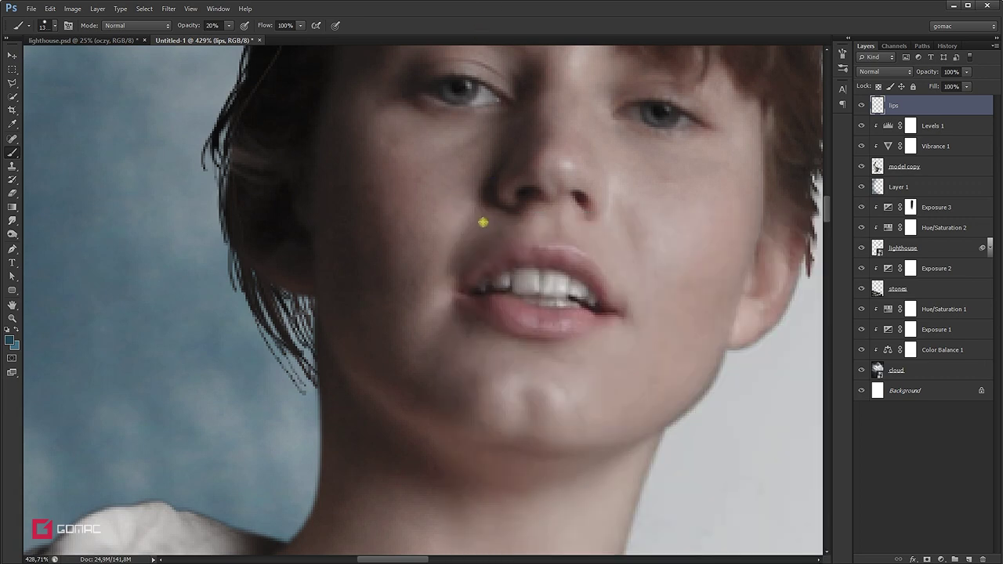
{"action": "key", "text": "bracketleft"}
{"action": "key", "text": "bracketleft"}
{"action": "key", "text": "bracketleft"}
{"action": "key", "text": "bracketleft"}
{"action": "key", "text": "bracketleft"}
{"action": "key", "text": "bracketleft"}
{"action": "key", "text": "bracketleft"}
{"action": "key", "text": "bracketleft"}
{"action": "key", "text": "bracketleft"}
{"action": "key", "text": "bracketleft"}
{"action": "key", "text": "bracketleft"}
{"action": "key", "text": "bracketleft"}
{"action": "key", "text": "bracketleft"}
{"action": "key", "text": "bracketleft"}
Step: Choose a red foreground colour and shrink the brush to 4 px
{"action": "left_click", "coordinate": [11, 340]}
{"action": "left_click_drag", "start_coordinate": [881, 370], "coordinate": [869, 334]}
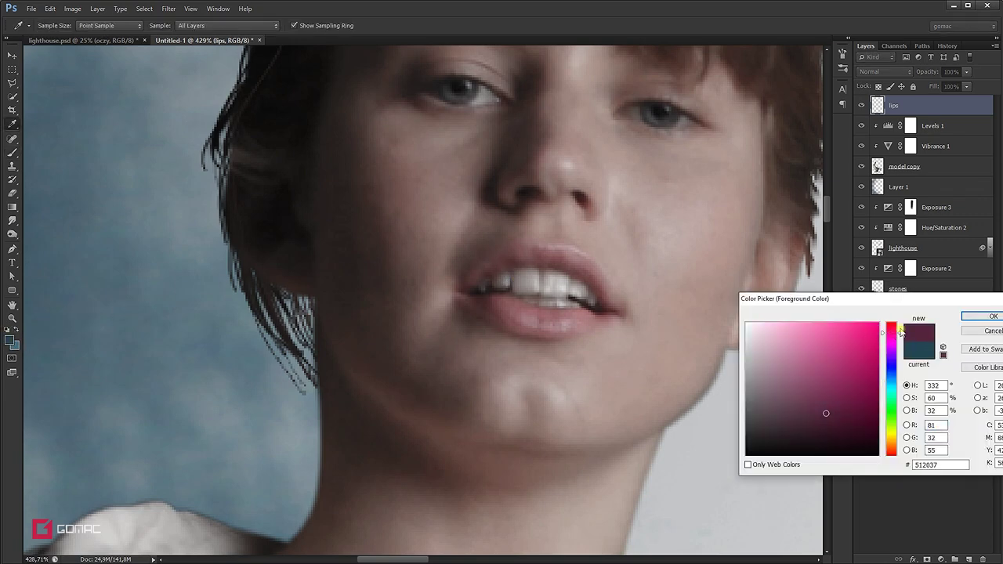
{"action": "left_click_drag", "start_coordinate": [900, 333], "coordinate": [900, 331]}
{"action": "left_click", "coordinate": [854, 335]}
{"action": "left_click", "coordinate": [972, 319]}
{"action": "key", "text": "b"}
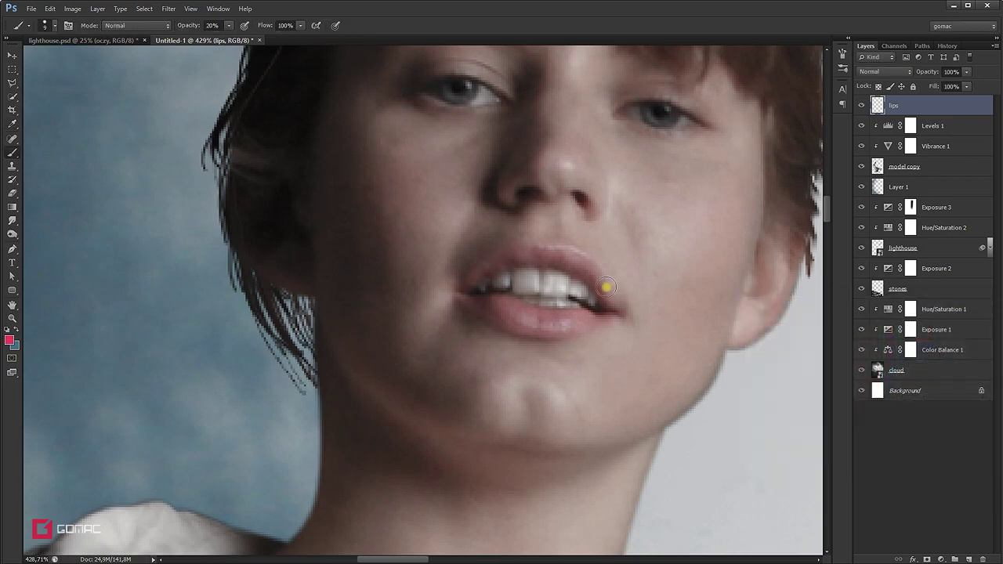
{"action": "scroll", "coordinate": [534, 276], "scroll_direction": "up", "scroll_amount": 1}
{"action": "scroll", "coordinate": [534, 276], "scroll_direction": "up", "scroll_amount": 1}
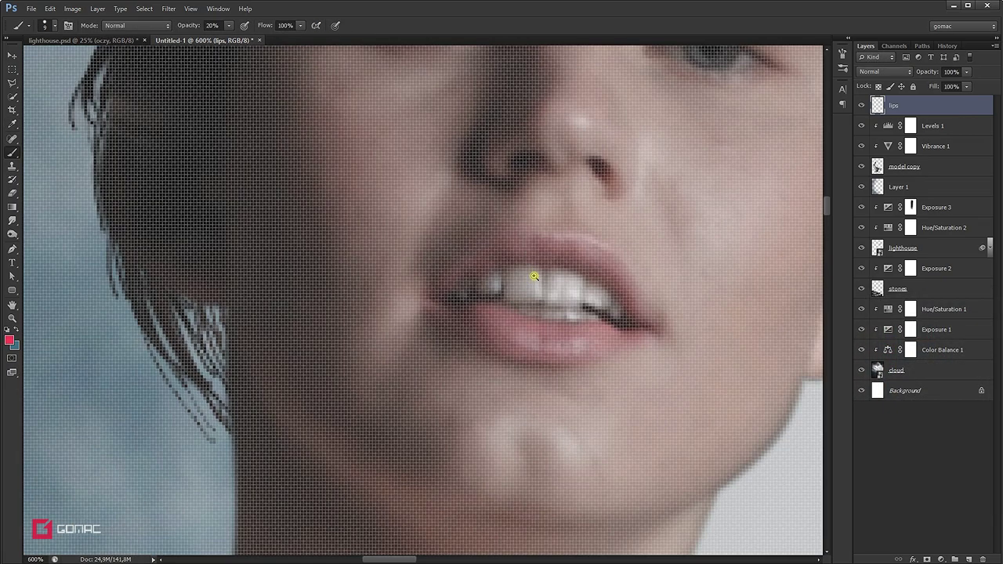
{"action": "scroll", "coordinate": [534, 276], "scroll_direction": "down", "scroll_amount": 1}
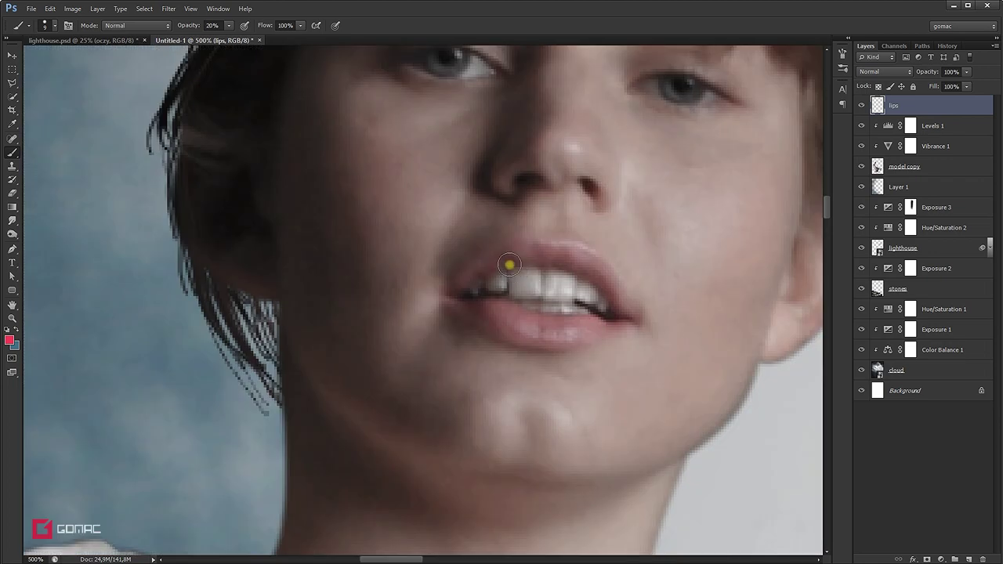
{"action": "key", "text": "bracketleft"}
{"action": "key", "text": "bracketleft"}
{"action": "key", "text": "bracketleft"}
Step: At 100% brush opacity, paint both lips solid pink while leaving the teeth unpainted
{"action": "left_click", "coordinate": [228, 25]}
{"action": "left_click_drag", "start_coordinate": [229, 38], "coordinate": [327, 38]}
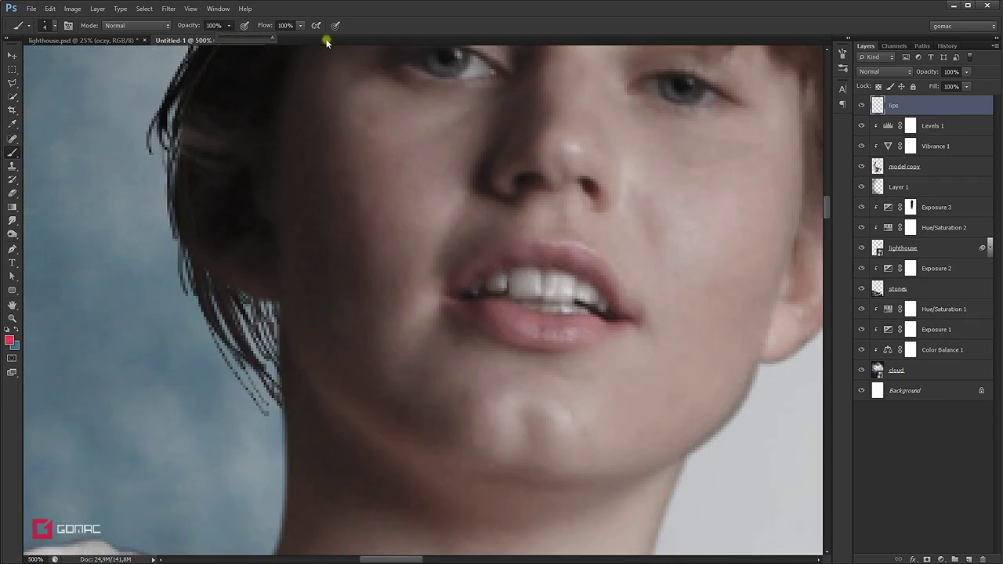
{"action": "mouse_move", "coordinate": [456, 289]}
{"action": "left_mouse_down"}
{"action": "mouse_move", "coordinate": [512, 247]}
{"action": "mouse_move", "coordinate": [596, 260]}
{"action": "mouse_move", "coordinate": [614, 288]}
{"action": "left_mouse_up"}
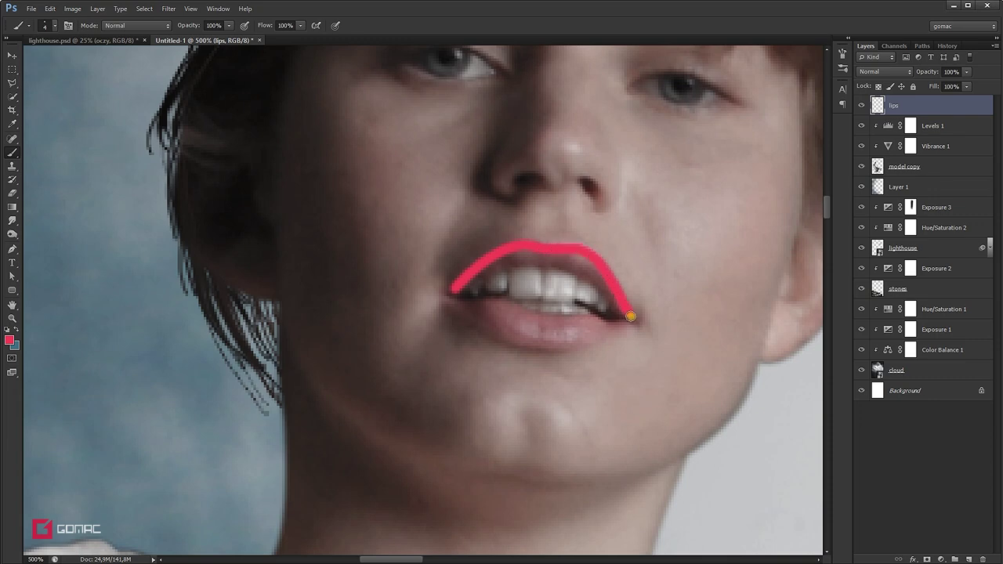
{"action": "mouse_move", "coordinate": [632, 319]}
{"action": "left_mouse_down"}
{"action": "mouse_move", "coordinate": [562, 344]}
{"action": "mouse_move", "coordinate": [526, 342]}
{"action": "mouse_move", "coordinate": [462, 315]}
{"action": "mouse_move", "coordinate": [455, 292]}
{"action": "mouse_move", "coordinate": [495, 264]}
{"action": "mouse_move", "coordinate": [533, 265]}
{"action": "mouse_move", "coordinate": [580, 271]}
{"action": "mouse_move", "coordinate": [624, 310]}
{"action": "left_mouse_up"}
{"action": "mouse_move", "coordinate": [611, 291]}
{"action": "left_mouse_down"}
{"action": "mouse_move", "coordinate": [571, 253]}
{"action": "mouse_move", "coordinate": [600, 269]}
{"action": "mouse_move", "coordinate": [572, 257]}
{"action": "mouse_move", "coordinate": [509, 257]}
{"action": "left_mouse_up"}
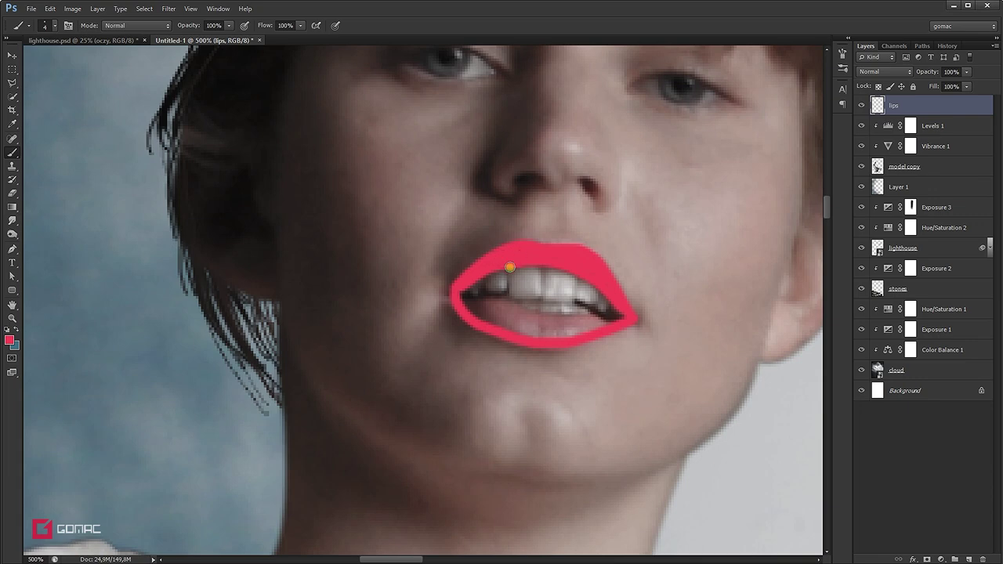
{"action": "mouse_move", "coordinate": [462, 305]}
{"action": "left_mouse_down"}
{"action": "mouse_move", "coordinate": [609, 329]}
{"action": "mouse_move", "coordinate": [497, 329]}
{"action": "mouse_move", "coordinate": [471, 313]}
{"action": "mouse_move", "coordinate": [575, 327]}
{"action": "mouse_move", "coordinate": [463, 306]}
{"action": "mouse_move", "coordinate": [518, 323]}
{"action": "left_mouse_up"}
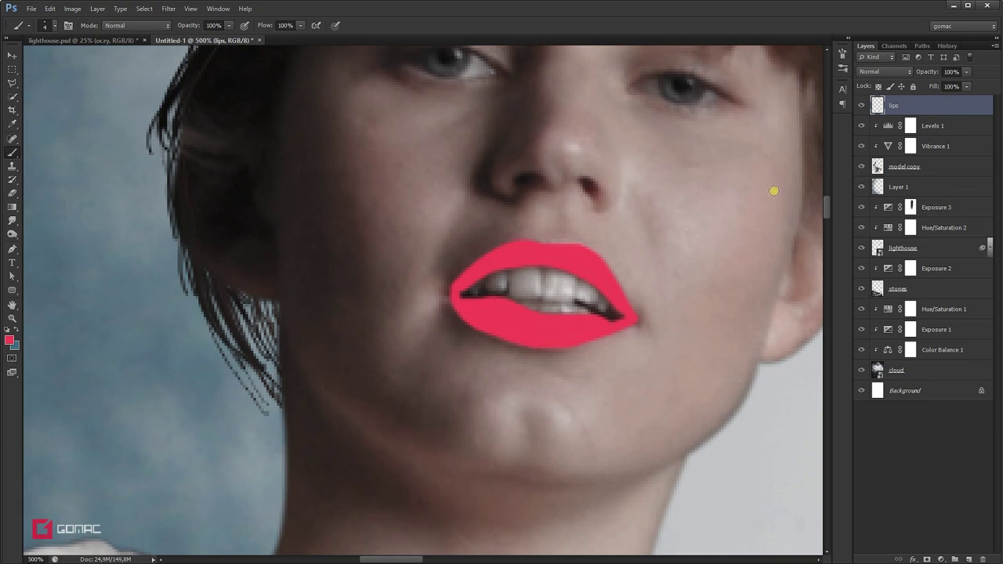
Step: Set the lips layer to Multiply blend mode at 79% opacity
{"action": "left_click", "coordinate": [906, 74]}
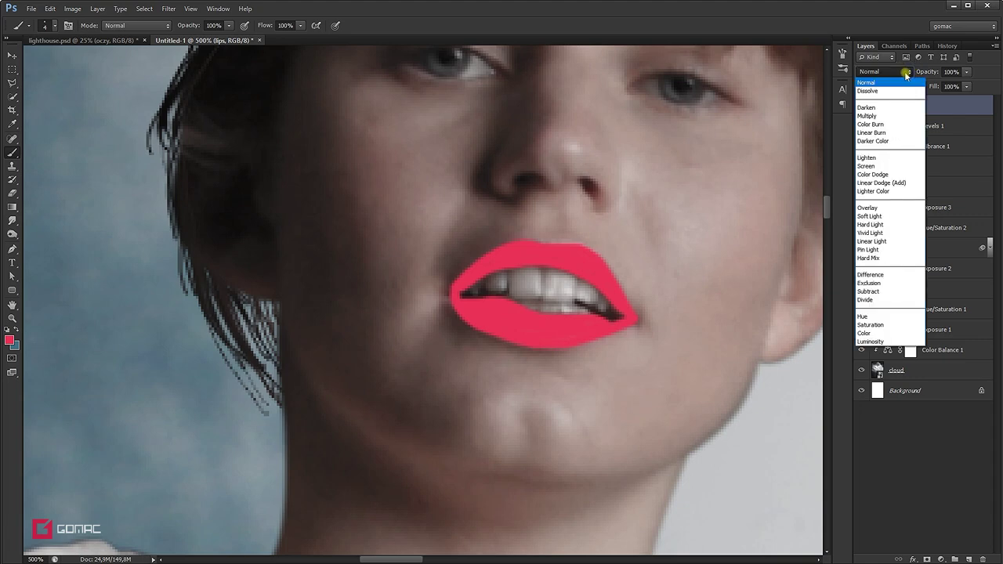
{"action": "left_click", "coordinate": [882, 116]}
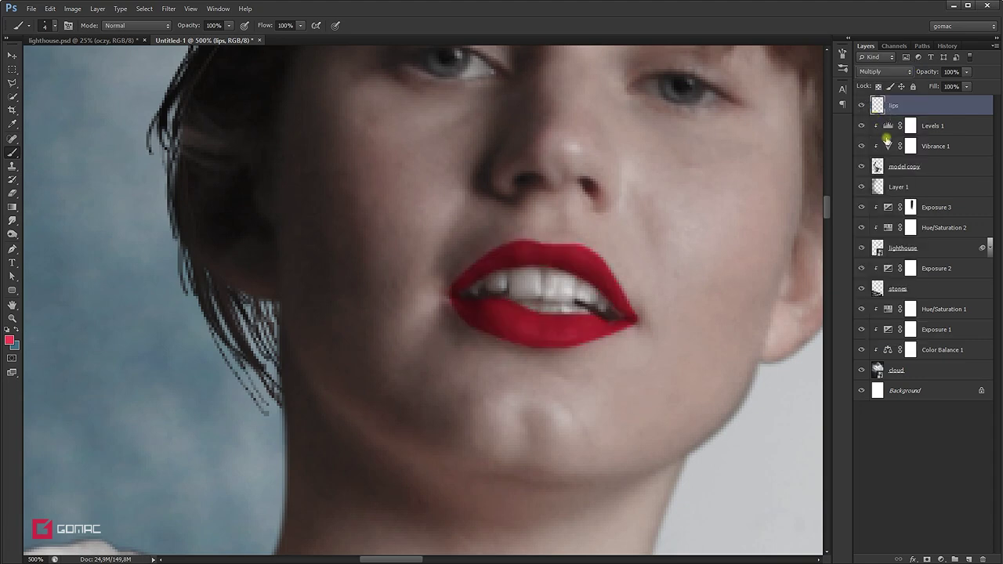
{"action": "left_click_drag", "start_coordinate": [929, 72], "coordinate": [917, 73]}
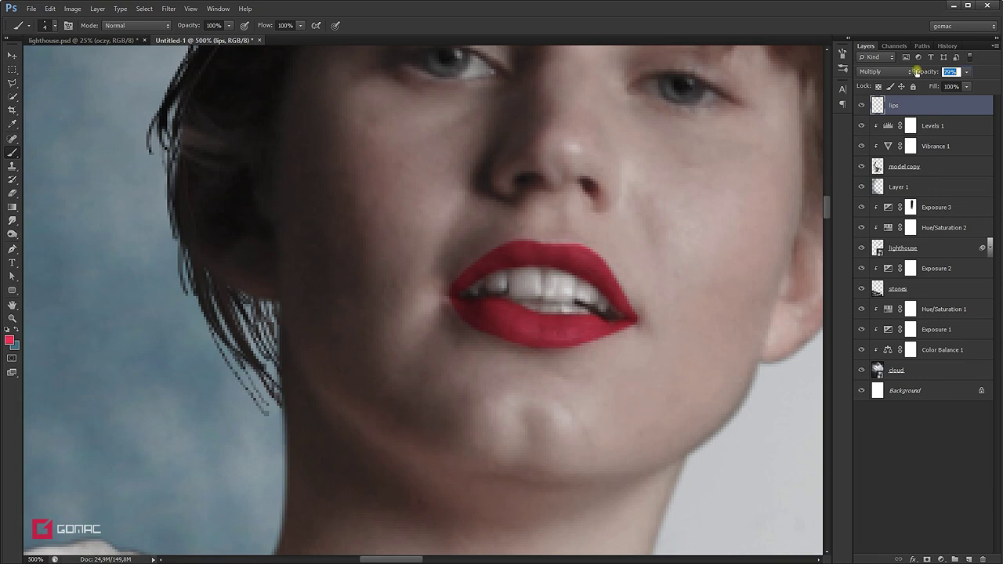
{"action": "scroll", "coordinate": [534, 235], "scroll_direction": "down", "scroll_amount": 1}
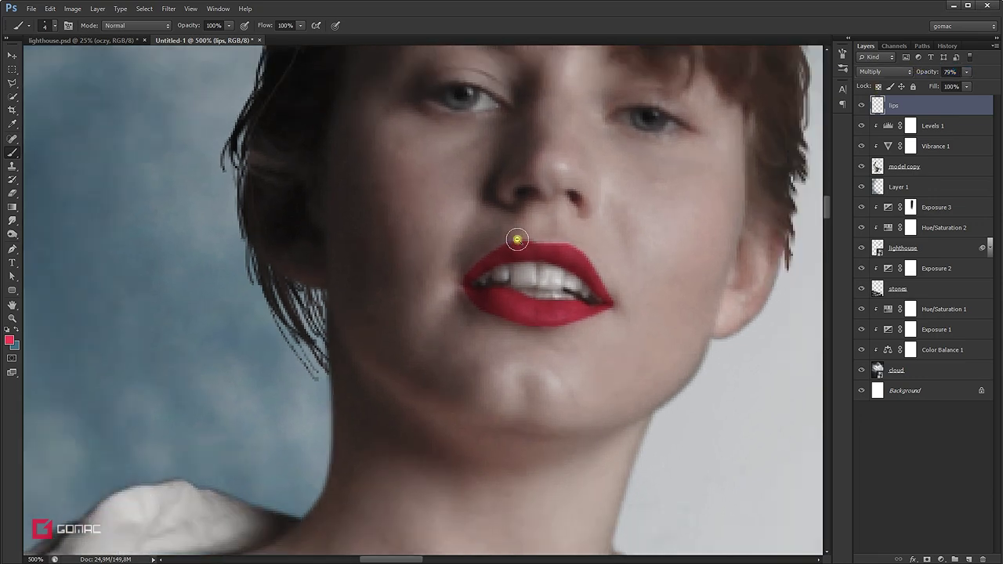
{"action": "scroll", "coordinate": [533, 227], "scroll_direction": "down", "scroll_amount": 2}
{"action": "scroll", "coordinate": [525, 225], "scroll_direction": "down", "scroll_amount": 2}
{"action": "scroll", "coordinate": [522, 227], "scroll_direction": "down", "scroll_amount": 1}
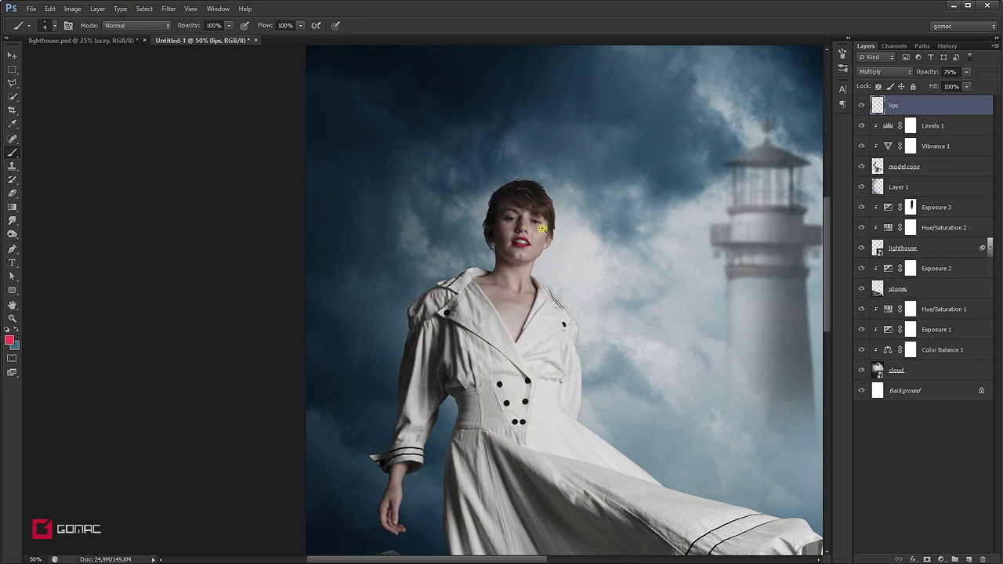
{"action": "scroll", "coordinate": [541, 227], "scroll_direction": "up", "scroll_amount": 1}
{"action": "scroll", "coordinate": [525, 221], "scroll_direction": "up", "scroll_amount": 1}
{"action": "scroll", "coordinate": [514, 219], "scroll_direction": "up", "scroll_amount": 2}
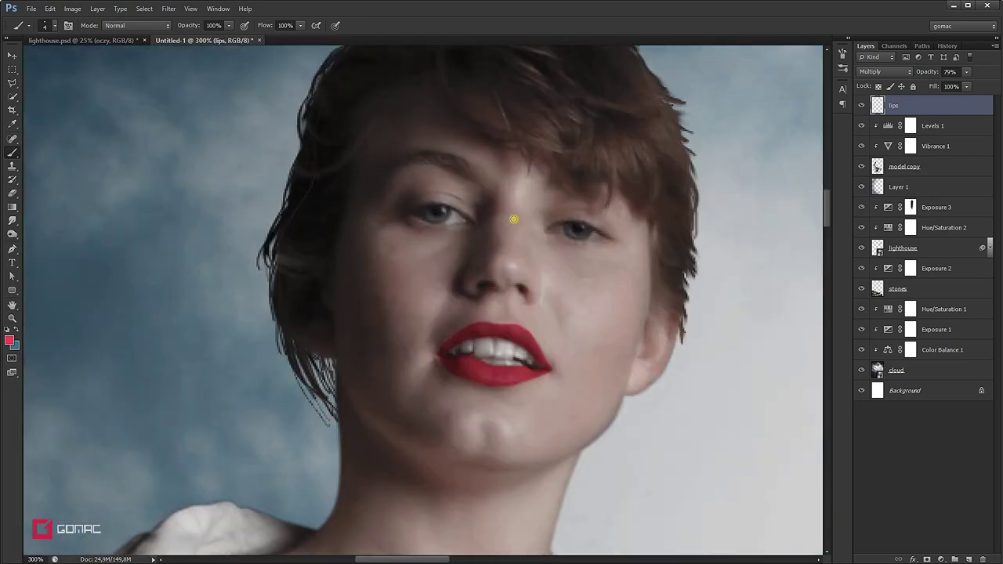
{"action": "scroll", "coordinate": [520, 215], "scroll_direction": "up", "scroll_amount": 1}
{"action": "key", "text": "x"}
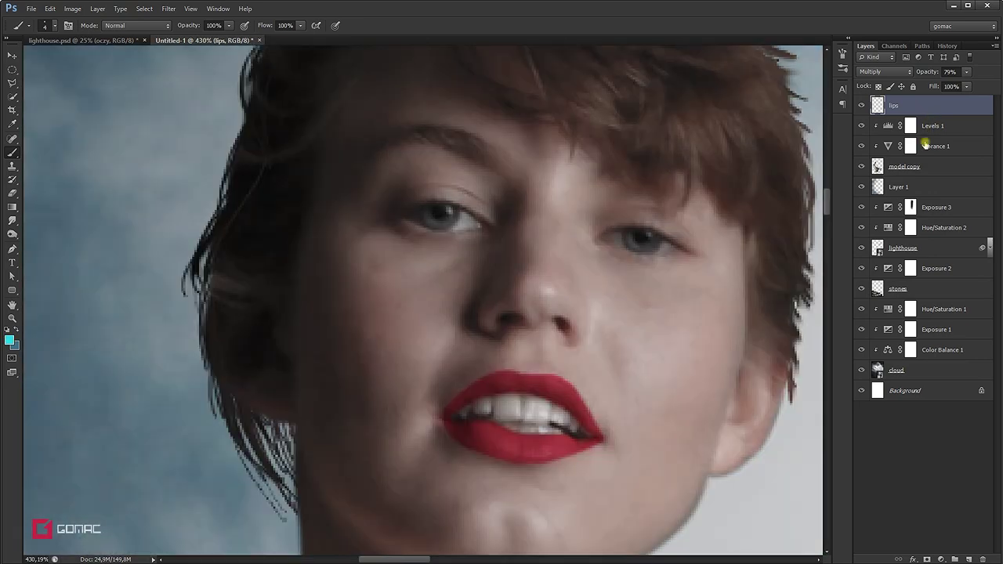
{"action": "left_click", "coordinate": [877, 166]}
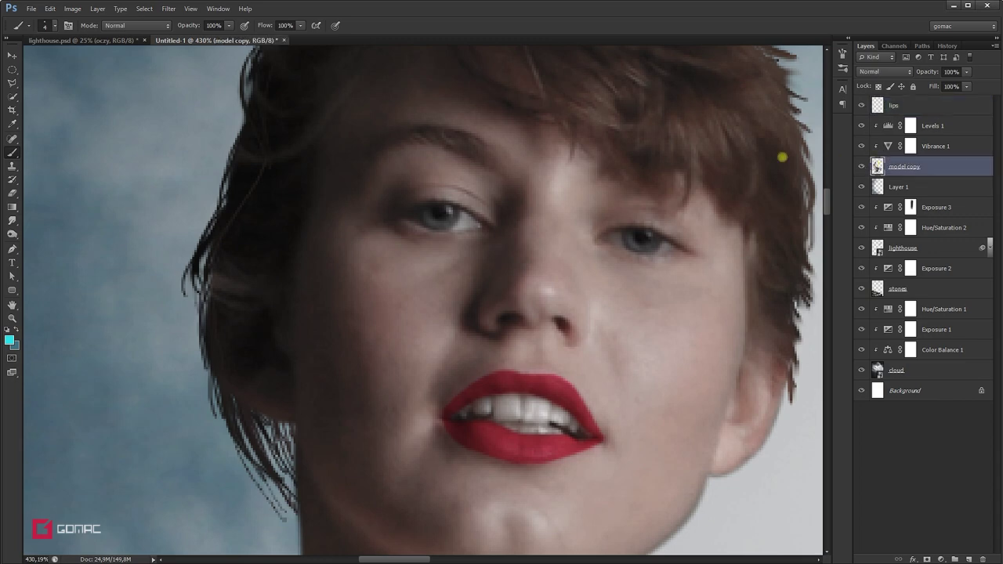
Step: Copy the left eye onto its own layer via an elliptical selection and move it to the top
{"action": "left_click", "coordinate": [12, 69]}
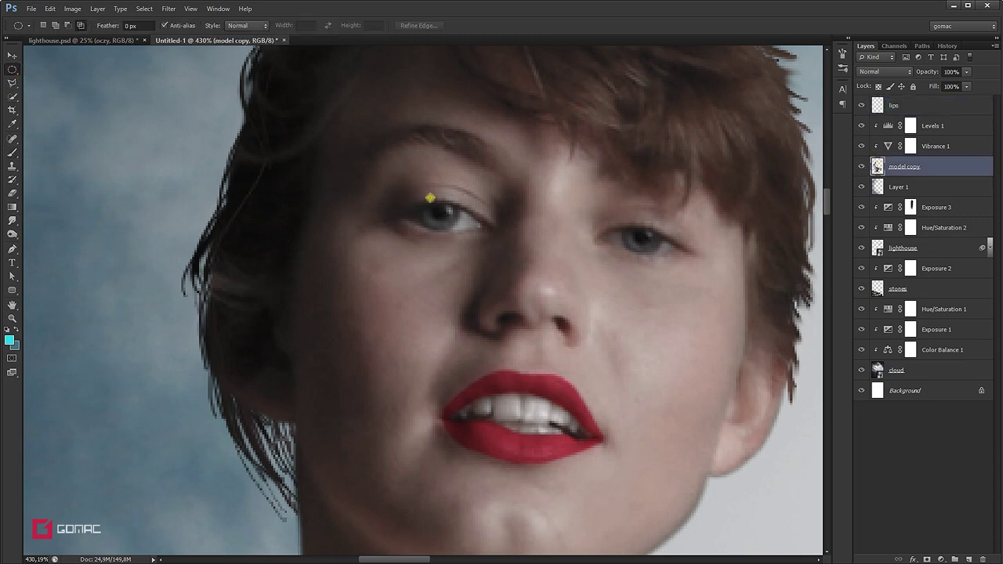
{"action": "left_click_drag", "start_coordinate": [413, 194], "coordinate": [472, 231]}
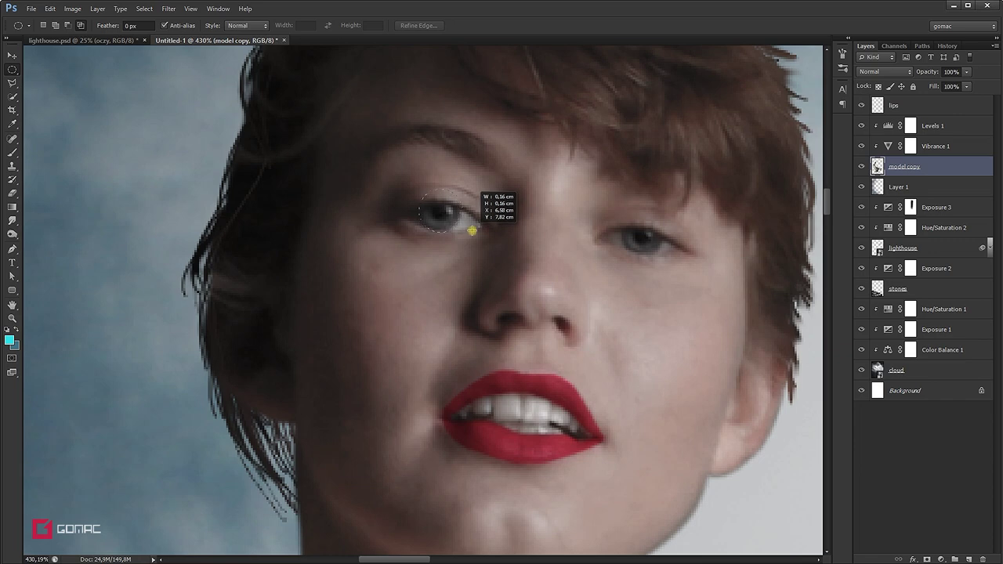
{"action": "left_click_drag", "start_coordinate": [472, 231], "coordinate": [473, 231]}
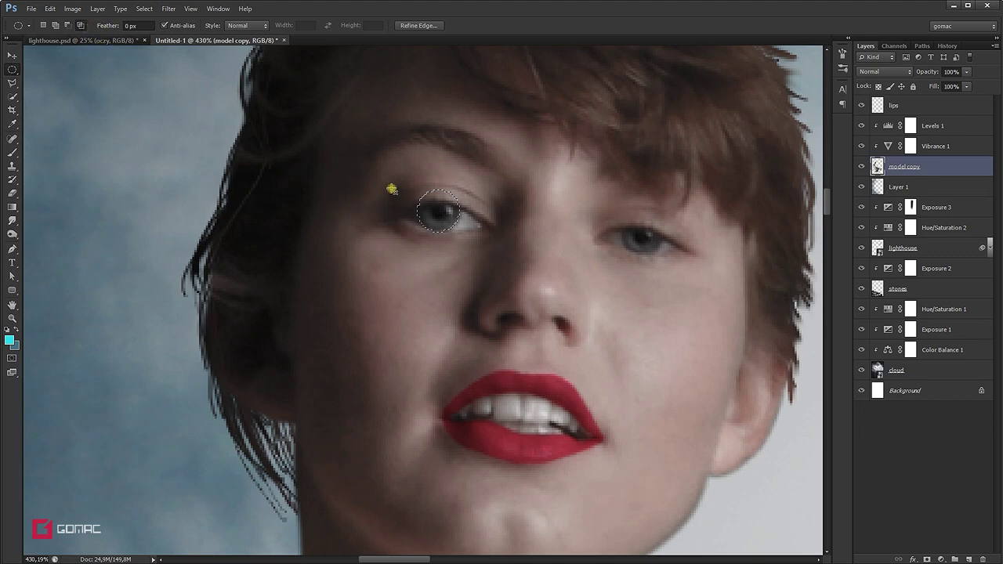
{"action": "left_click_drag", "start_coordinate": [403, 204], "coordinate": [470, 253]}
{"action": "key", "text": "ctrl+j"}
{"action": "left_click_drag", "start_coordinate": [914, 167], "coordinate": [909, 97]}
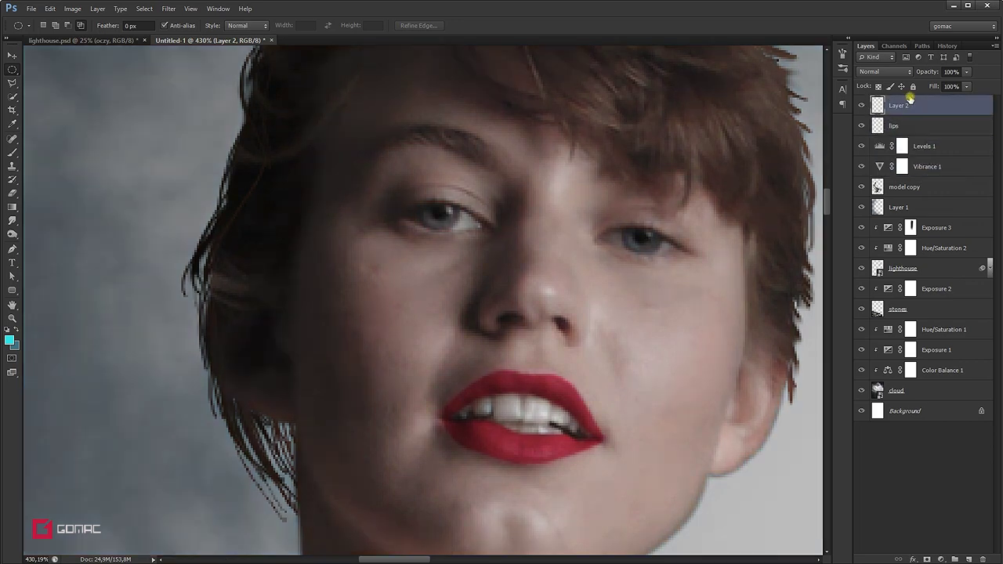
{"action": "left_click", "coordinate": [880, 188]}
Step: Copy the right eye onto a new layer placed just above lips
{"action": "left_click_drag", "start_coordinate": [624, 221], "coordinate": [672, 253]}
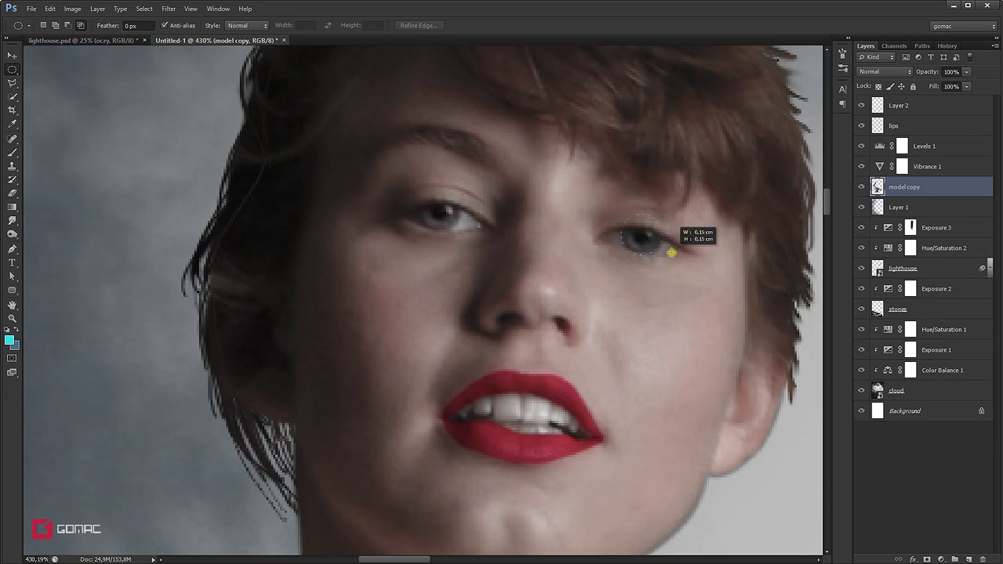
{"action": "mouse_move", "coordinate": [672, 252]}
{"action": "left_mouse_down"}
{"action": "mouse_move", "coordinate": [647, 258]}
{"action": "mouse_move", "coordinate": [666, 280]}
{"action": "left_mouse_up"}
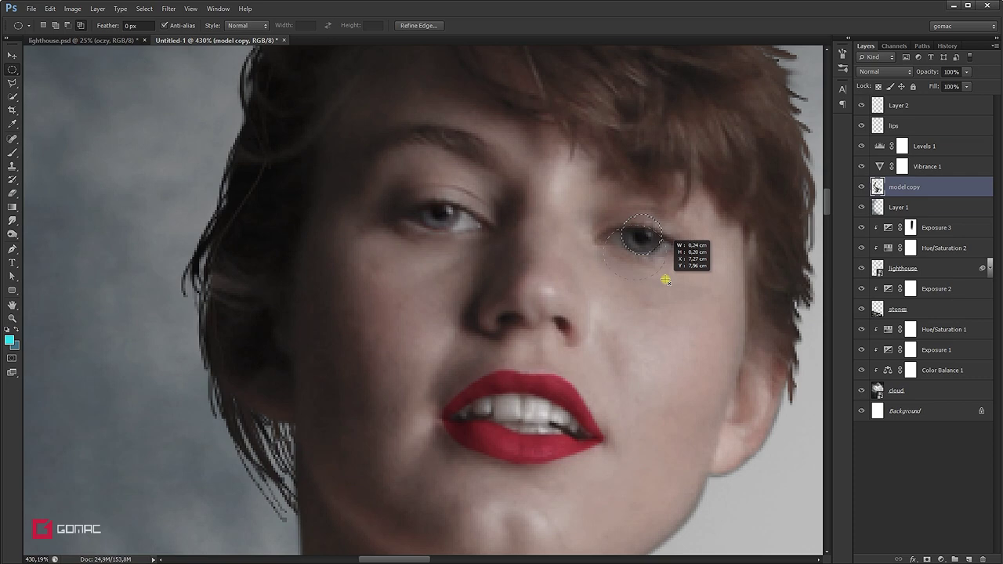
{"action": "left_click_drag", "start_coordinate": [666, 280], "coordinate": [668, 281]}
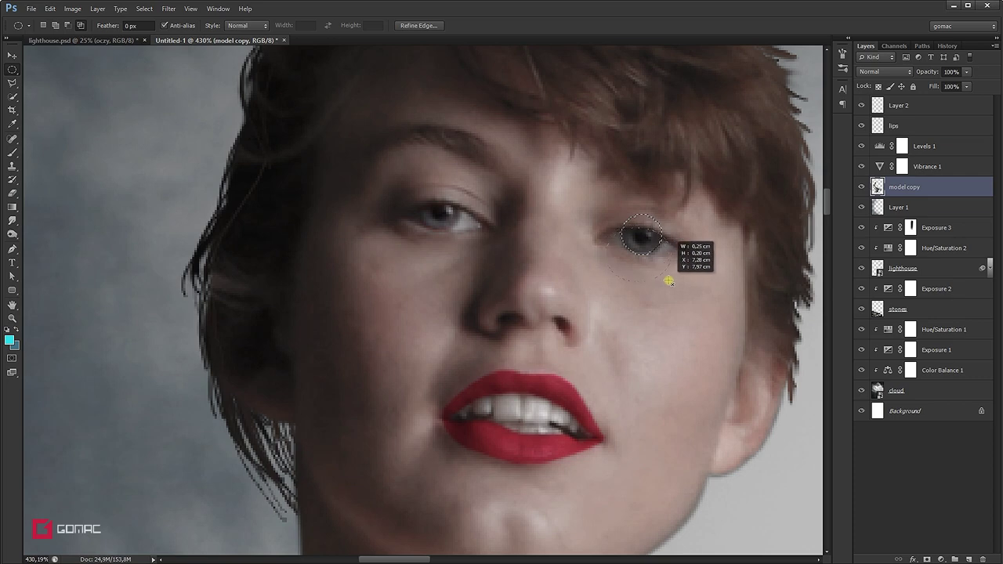
{"action": "left_click_drag", "start_coordinate": [668, 281], "coordinate": [667, 280]}
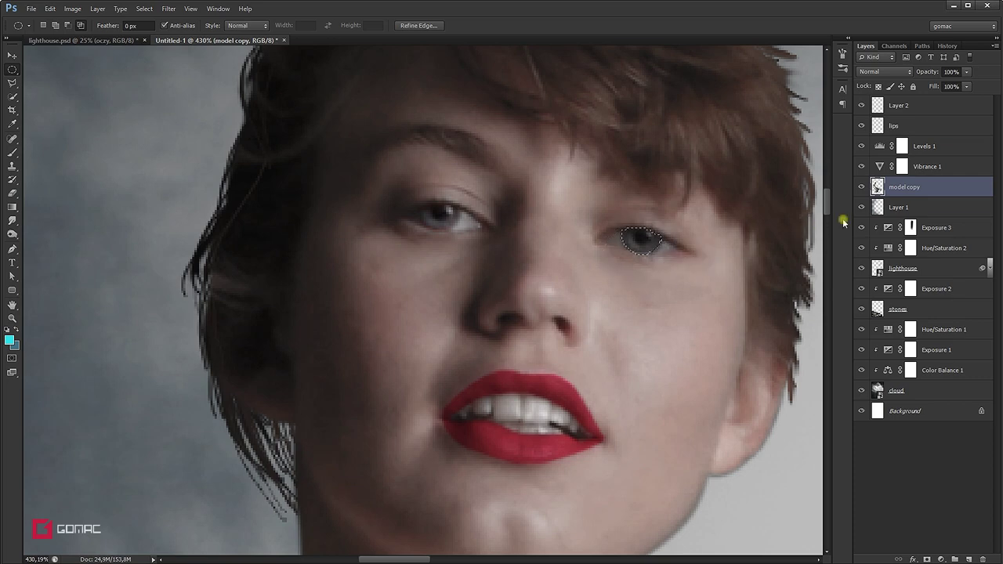
{"action": "key", "text": "ctrl+j"}
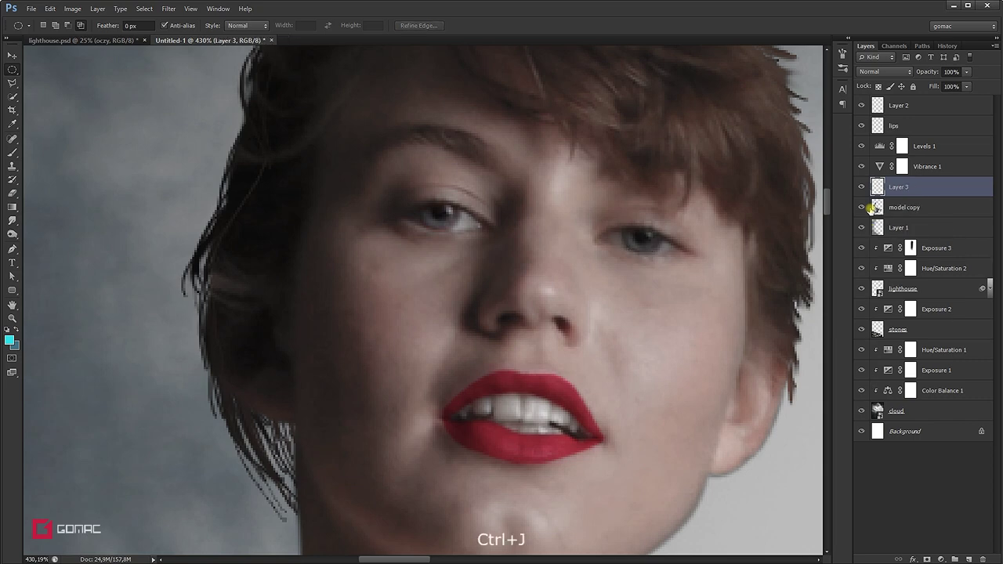
{"action": "left_click_drag", "start_coordinate": [898, 187], "coordinate": [910, 146]}
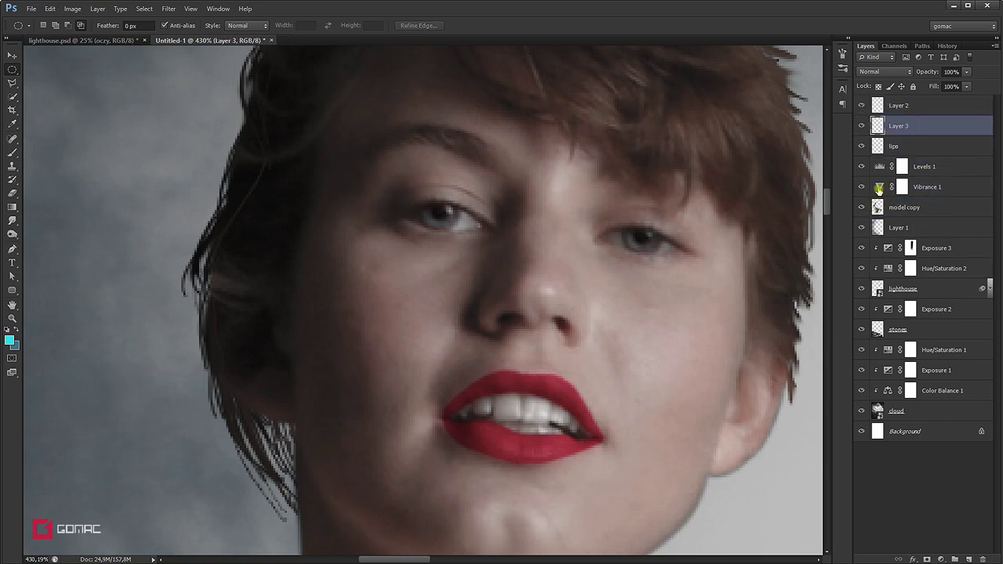
Step: Clip Vibrance 1 and Levels 1 to the model copy layer
{"action": "left_click", "coordinate": [880, 188]}
{"action": "left_click", "coordinate": [885, 197], "text": "alt"}
{"action": "left_click", "coordinate": [882, 169]}
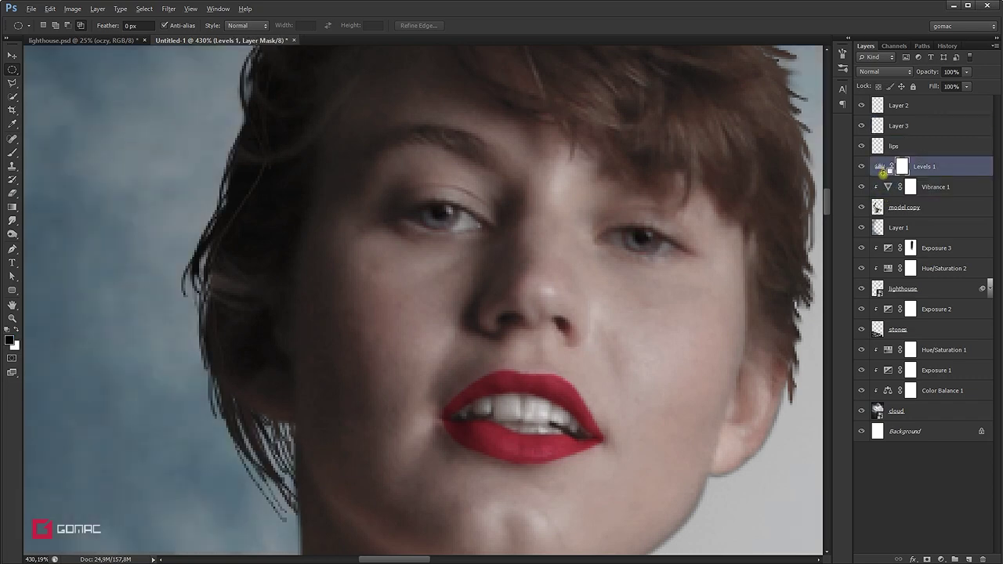
{"action": "left_click", "coordinate": [883, 177], "text": "alt"}
{"action": "left_click", "coordinate": [914, 128]}
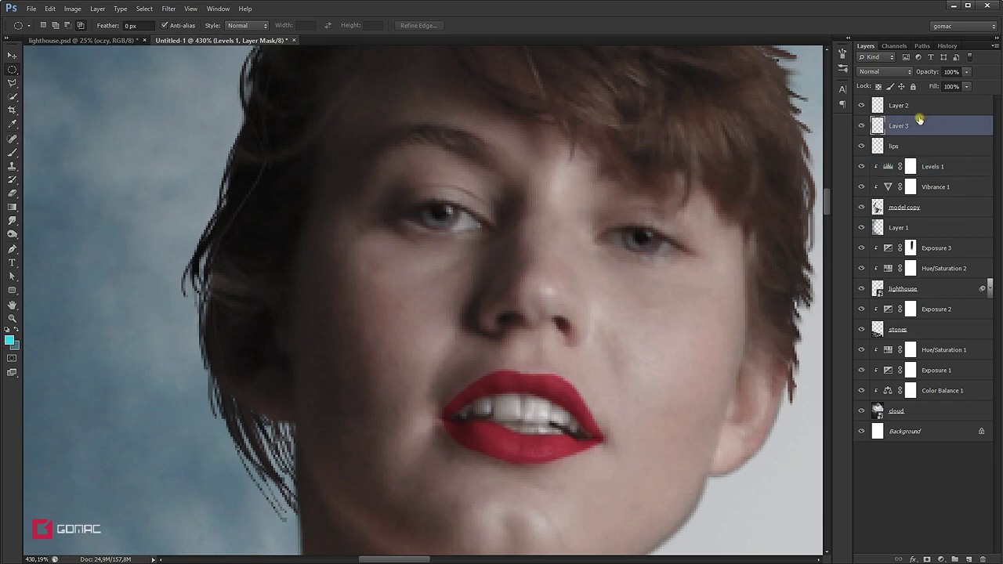
Step: Merge the two eye layers into one layer named eyes
{"action": "left_click", "coordinate": [921, 105], "text": "ctrl"}
{"action": "key", "text": "ctrl+e"}
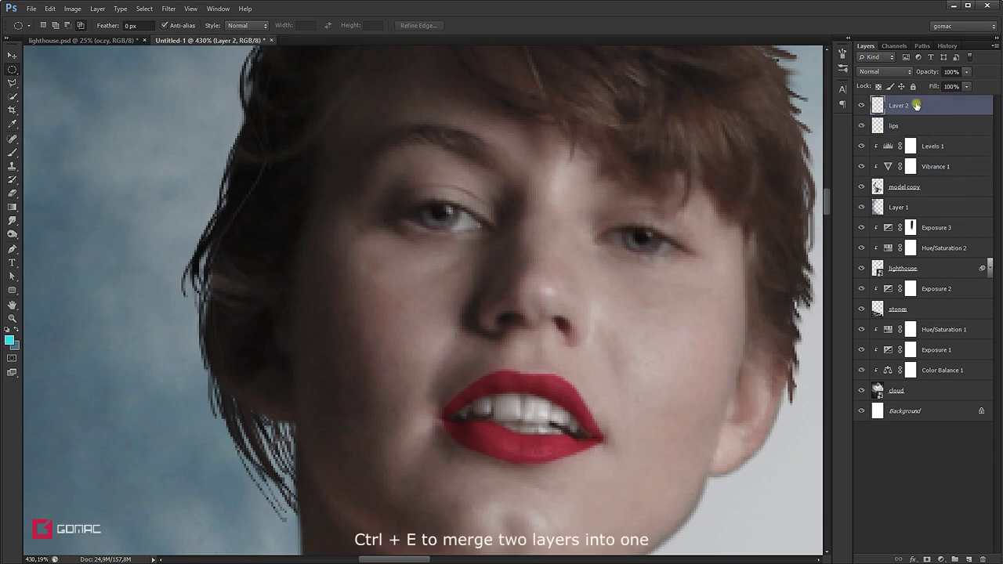
{"action": "double_click", "coordinate": [898, 105]}
{"action": "type", "text": "e"}
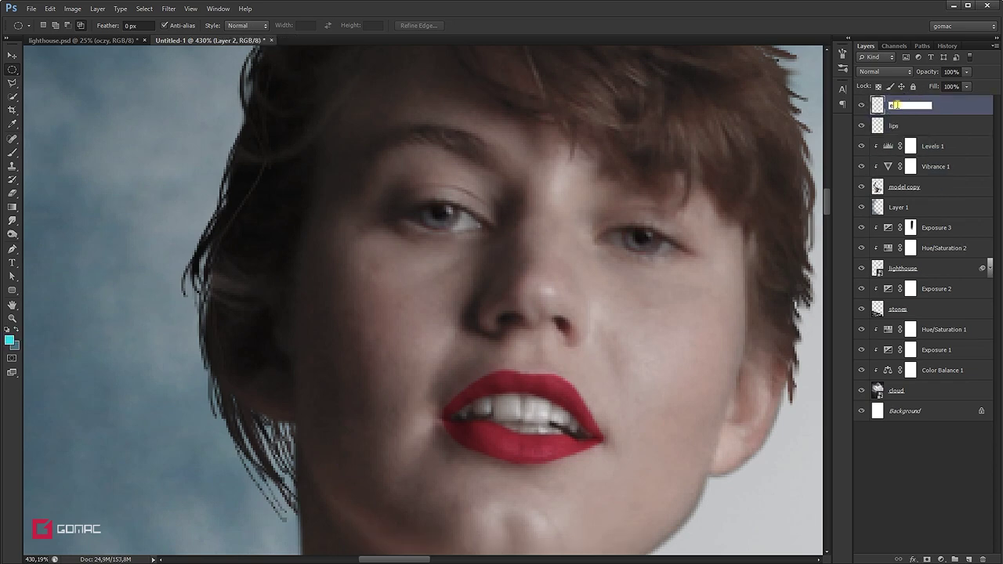
{"action": "type", "text": "yes"}
{"action": "key", "text": "Return"}
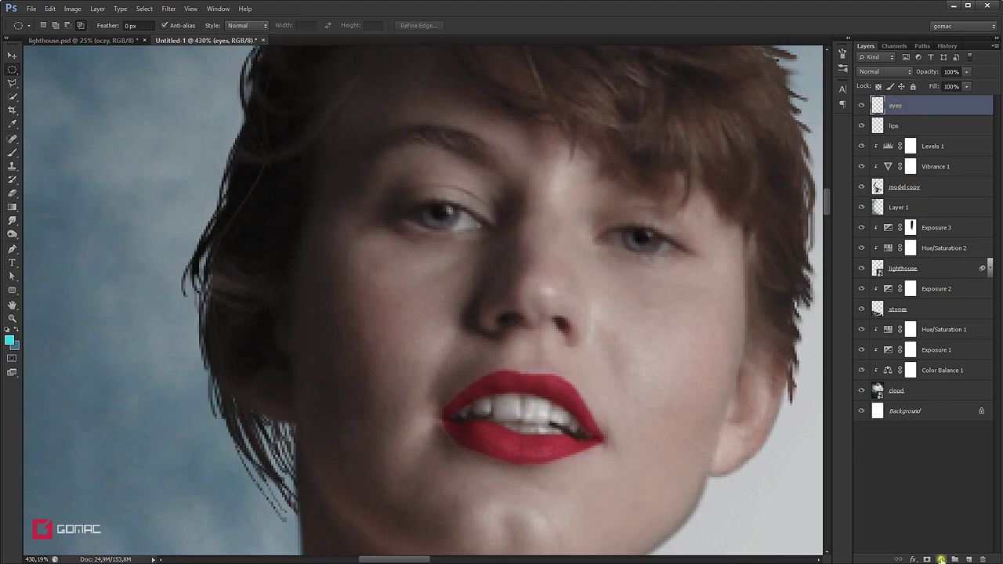
{"action": "left_click", "coordinate": [941, 558]}
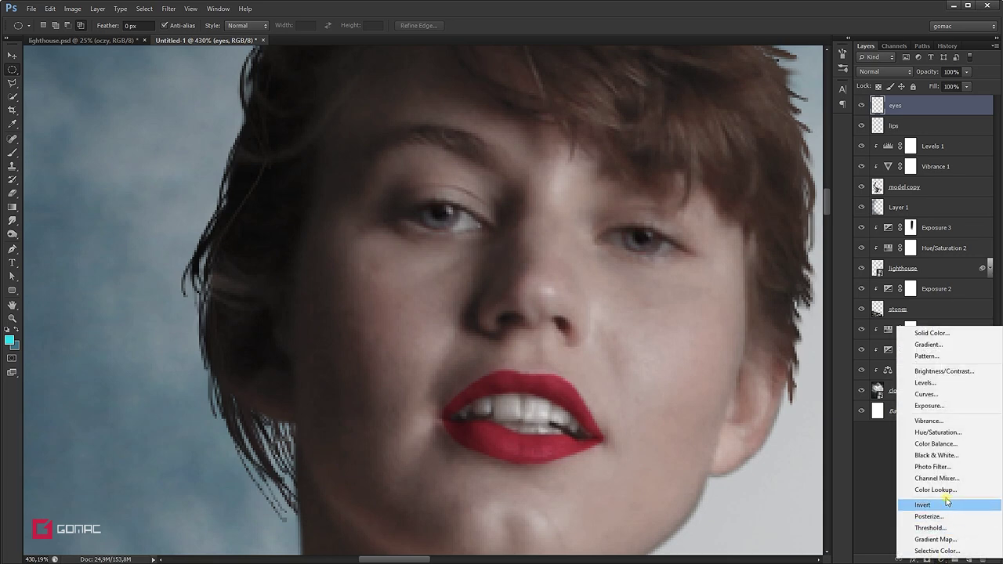
Step: Clip a Color Balance layer to the eyes, pushing midtones to cyan -60 and blue +25
{"action": "left_click", "coordinate": [938, 443]}
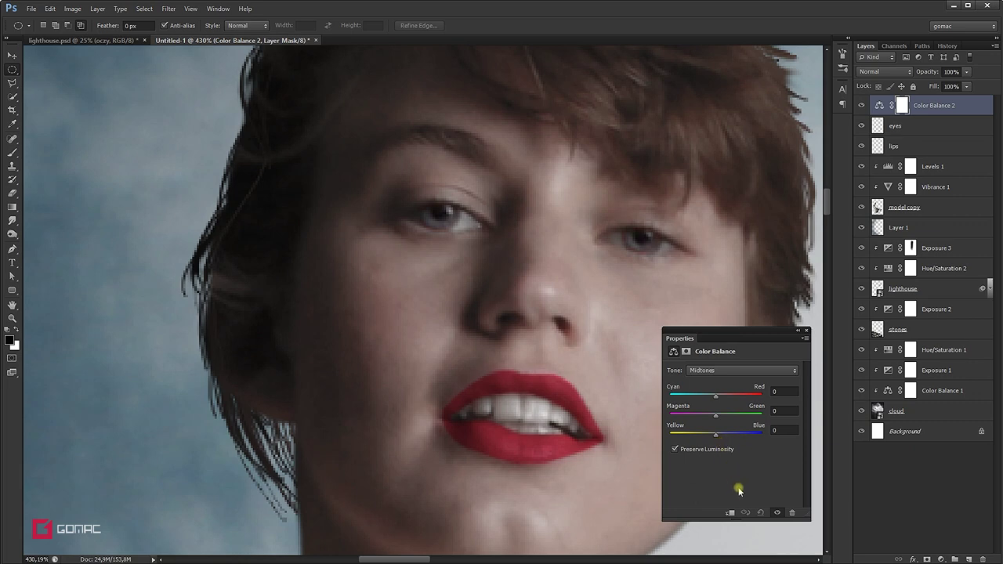
{"action": "left_click", "coordinate": [731, 513]}
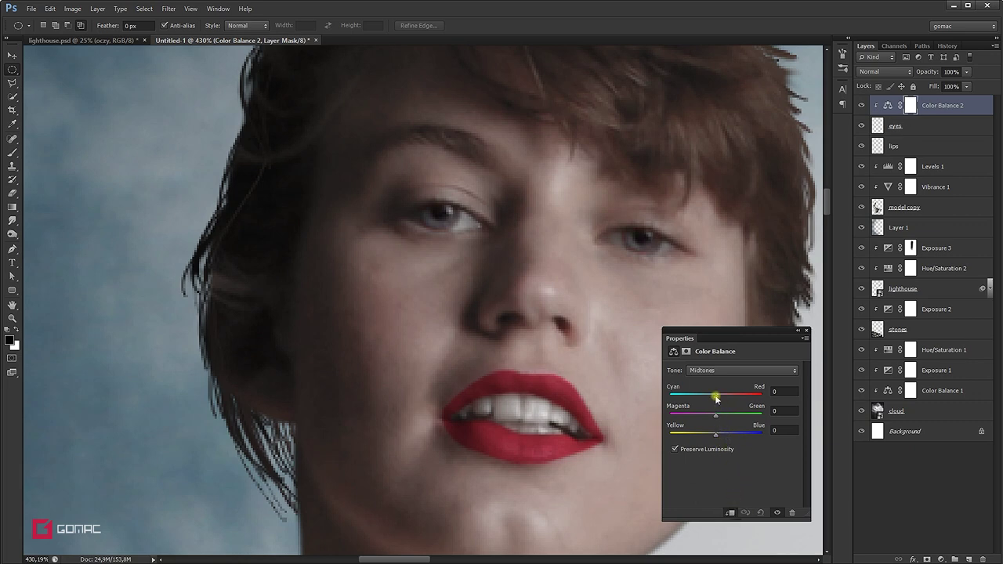
{"action": "left_click_drag", "start_coordinate": [716, 400], "coordinate": [700, 401]}
{"action": "left_click_drag", "start_coordinate": [718, 436], "coordinate": [736, 436]}
{"action": "left_click", "coordinate": [809, 331]}
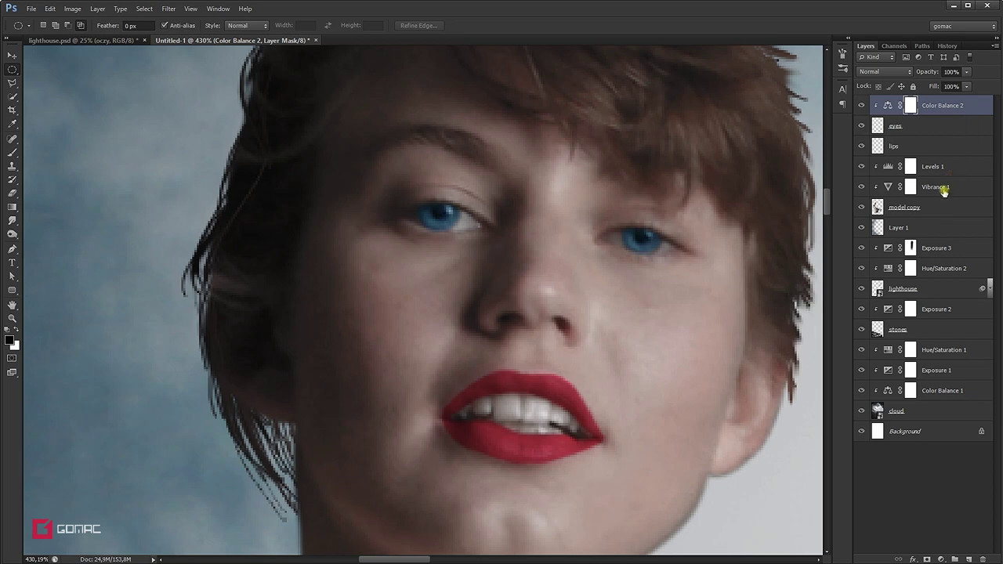
{"action": "left_click", "coordinate": [944, 208]}
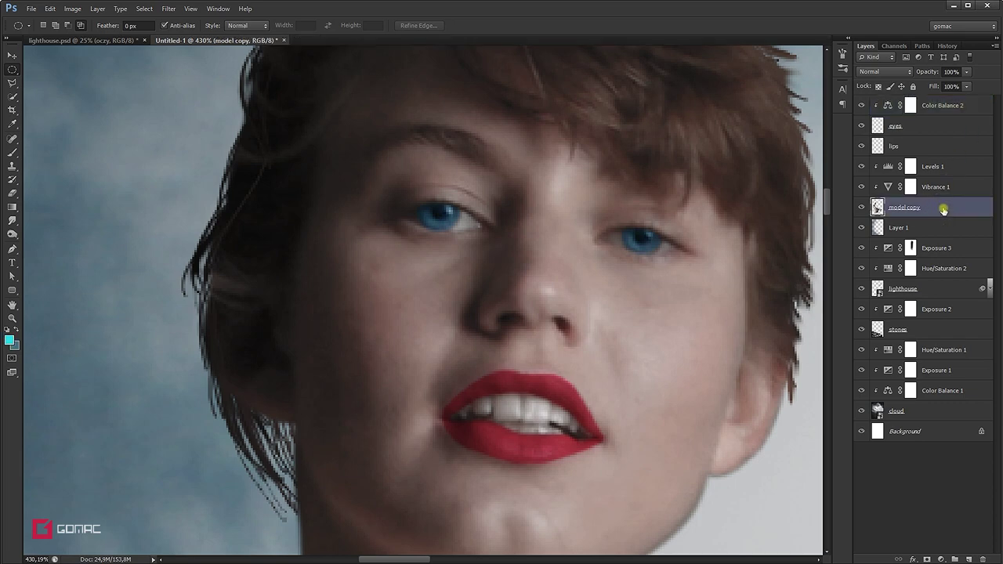
Step: Group Color Balance 2 through model copy into a red-labelled group named 'model'
{"action": "left_click", "coordinate": [975, 106], "text": "shift"}
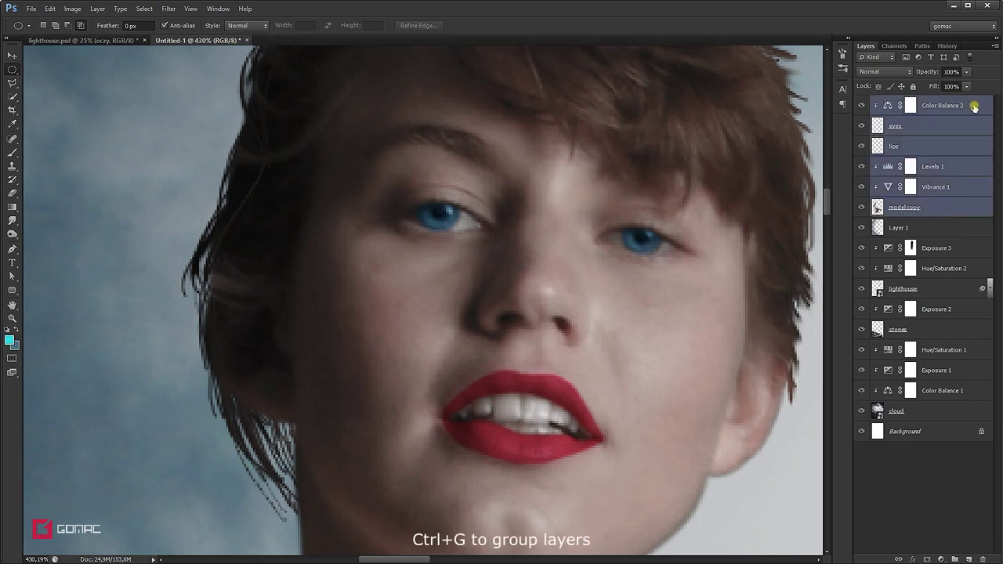
{"action": "key", "text": "ctrl+g"}
{"action": "double_click", "coordinate": [909, 101]}
{"action": "type", "text": "model"}
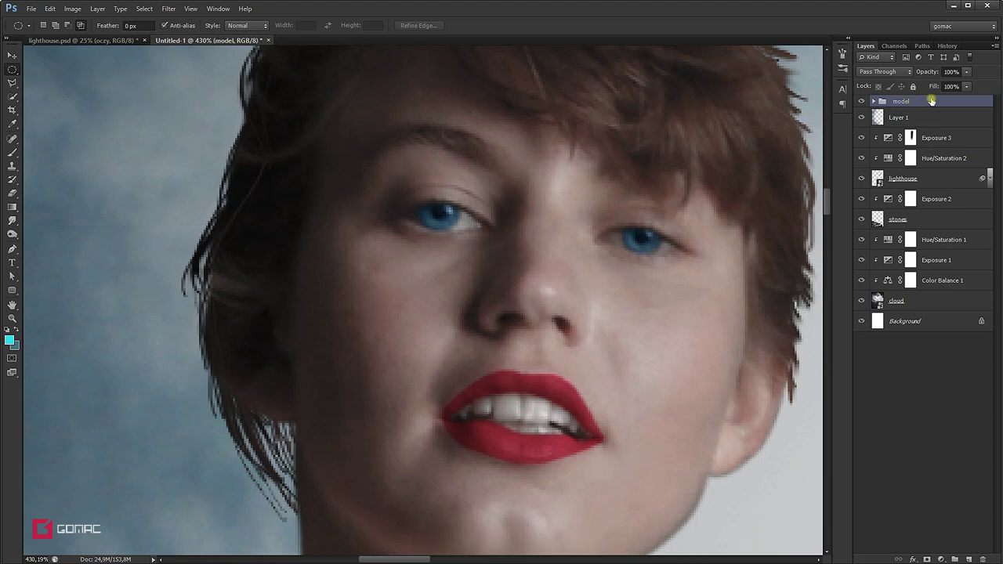
{"action": "right_click", "coordinate": [943, 100]}
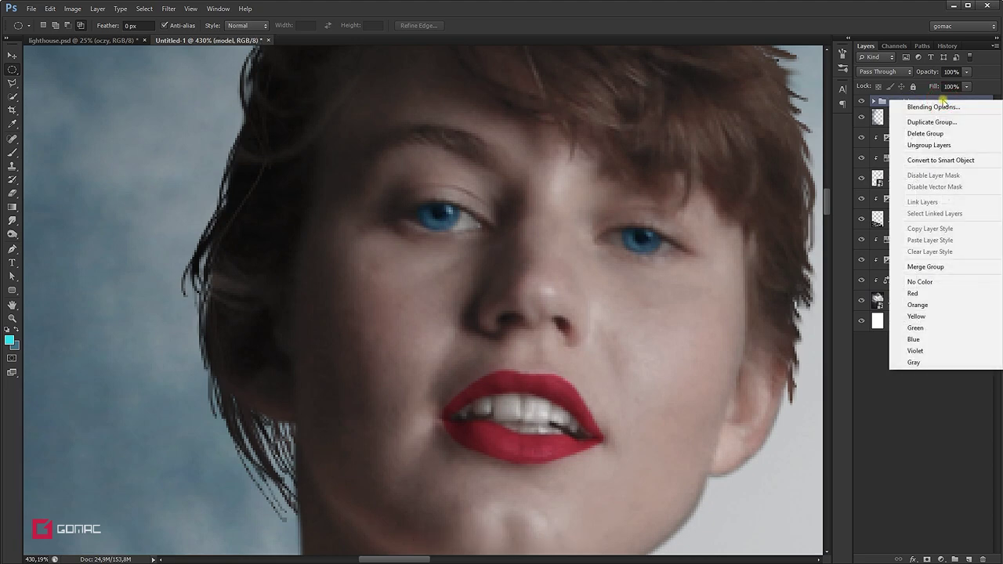
{"action": "left_click", "coordinate": [912, 293]}
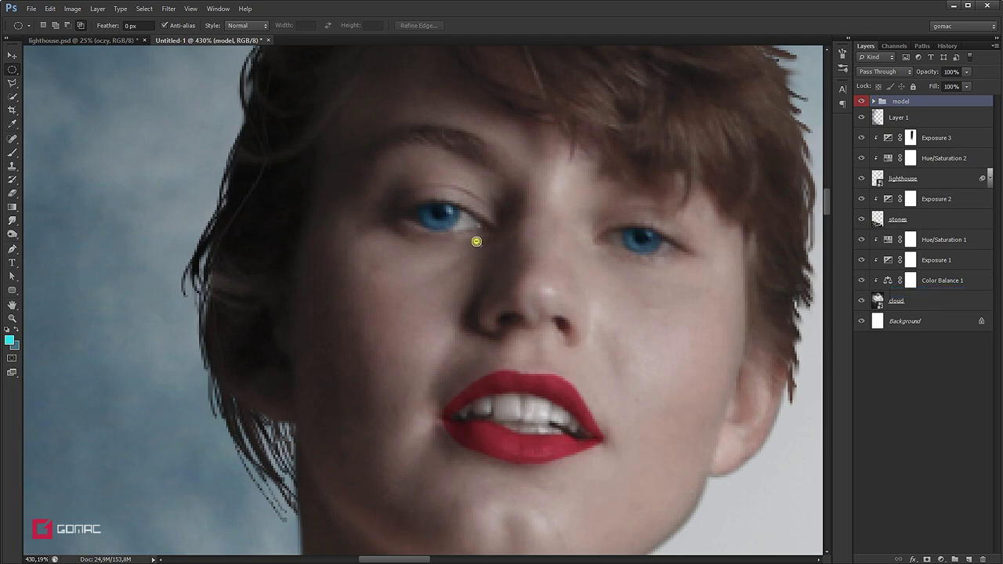
Step: Scroll down through the stock-image folder and switch to the Move tool
{"action": "scroll", "coordinate": [477, 242], "scroll_direction": "down", "scroll_amount": 1}
{"action": "scroll", "coordinate": [477, 241], "scroll_direction": "down", "scroll_amount": 2}
{"action": "scroll", "coordinate": [477, 242], "scroll_direction": "down", "scroll_amount": 2}
{"action": "scroll", "coordinate": [476, 242], "scroll_direction": "down", "scroll_amount": 1}
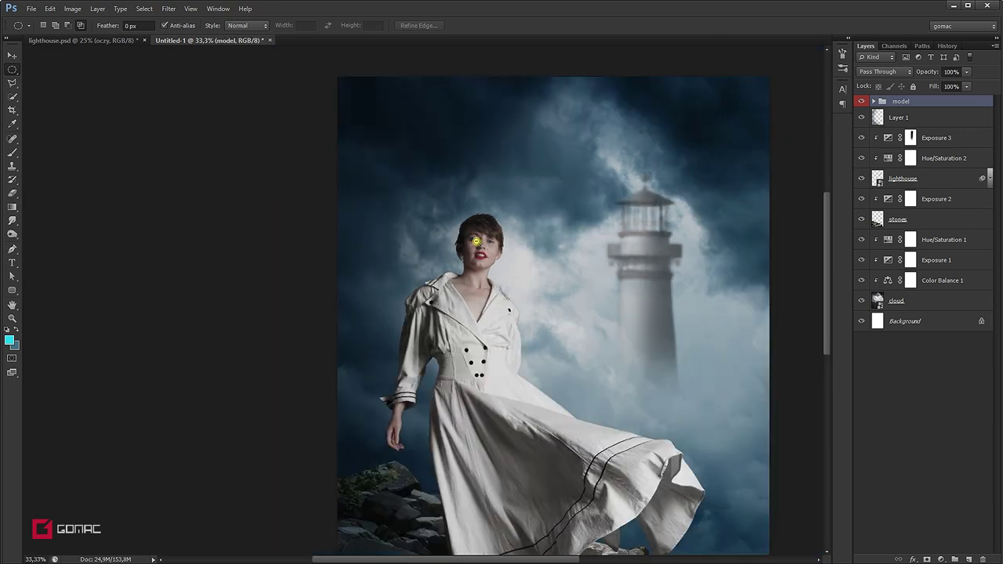
{"action": "scroll", "coordinate": [476, 241], "scroll_direction": "down", "scroll_amount": 1}
{"action": "key", "text": "v"}
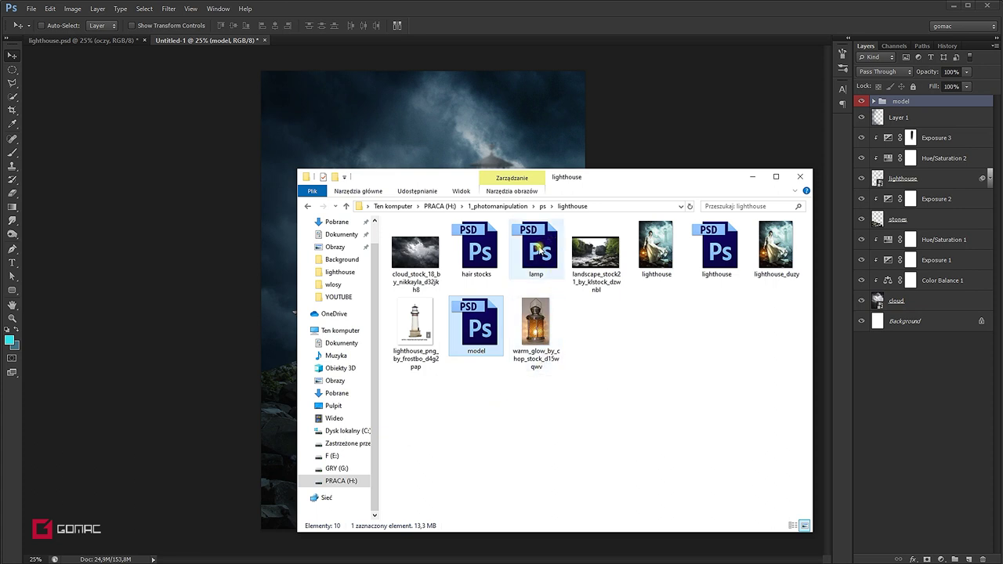
Step: Bring the lantern from lamp.psd into the composition and place it beside the woman's hand
{"action": "left_click_drag", "start_coordinate": [539, 249], "coordinate": [327, 40]}
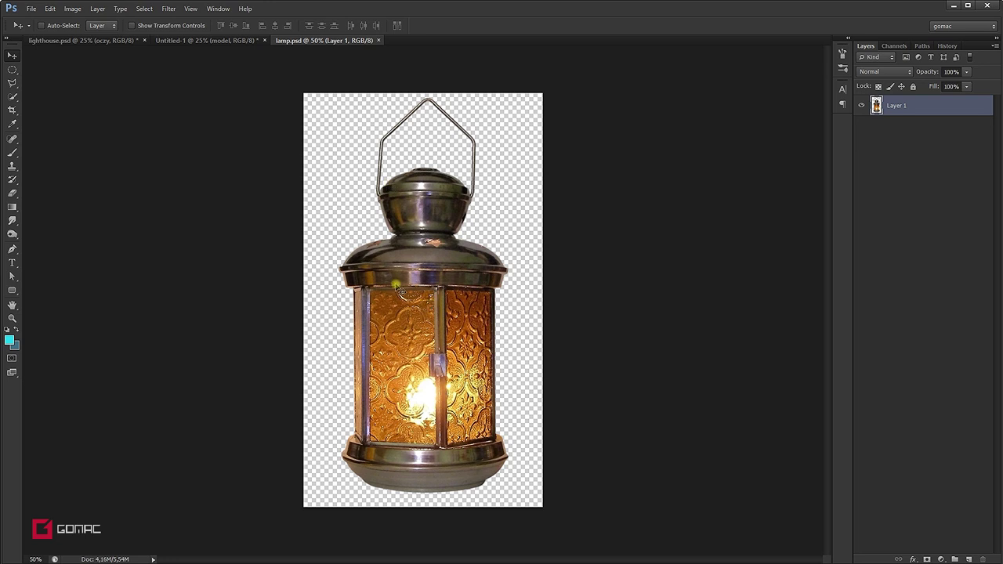
{"action": "mouse_move", "coordinate": [398, 286]}
{"action": "left_mouse_down"}
{"action": "mouse_move", "coordinate": [229, 42]}
{"action": "mouse_move", "coordinate": [255, 69]}
{"action": "left_mouse_up"}
{"action": "left_click_drag", "start_coordinate": [342, 274], "coordinate": [342, 369]}
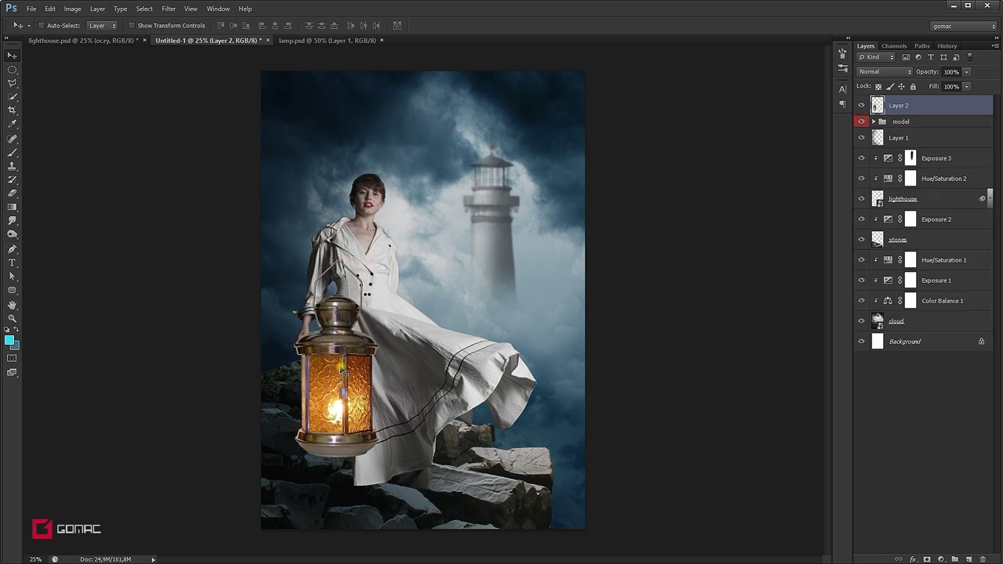
Step: Free Transform the lamp: flip it horizontally and scale it down
{"action": "key", "text": "ctrl+t"}
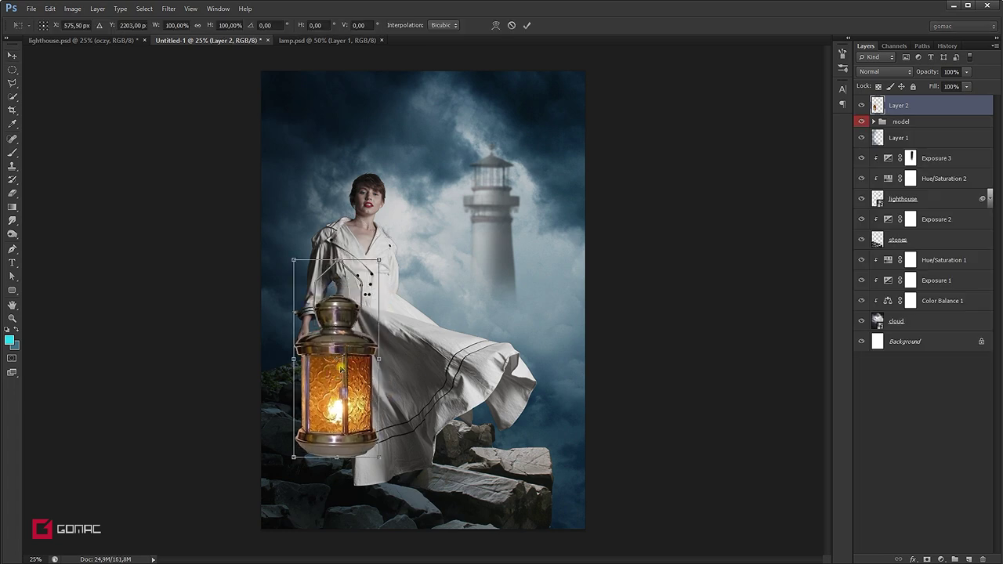
{"action": "right_click", "coordinate": [331, 397]}
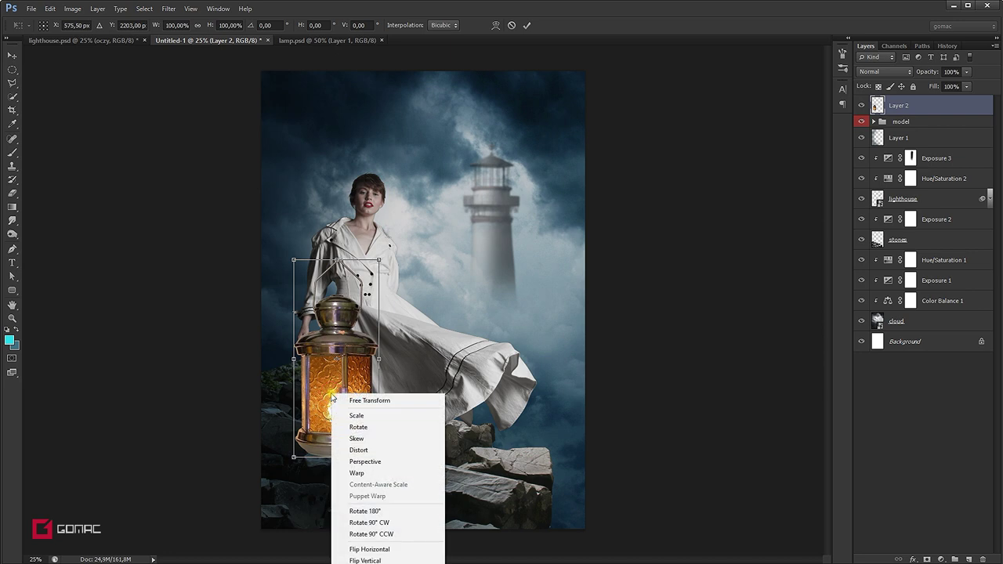
{"action": "left_click", "coordinate": [370, 550]}
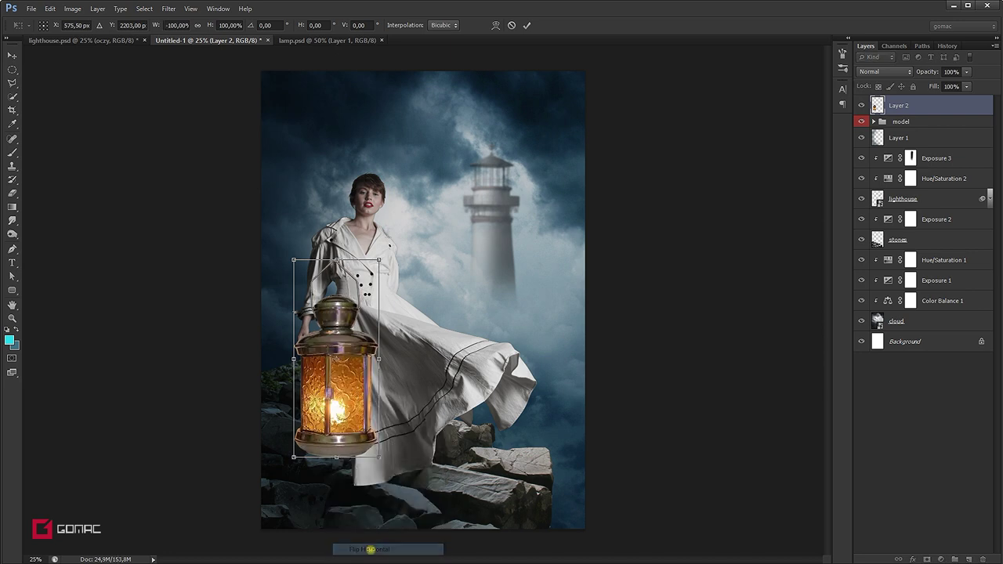
{"action": "left_click_drag", "start_coordinate": [379, 259], "coordinate": [331, 342]}
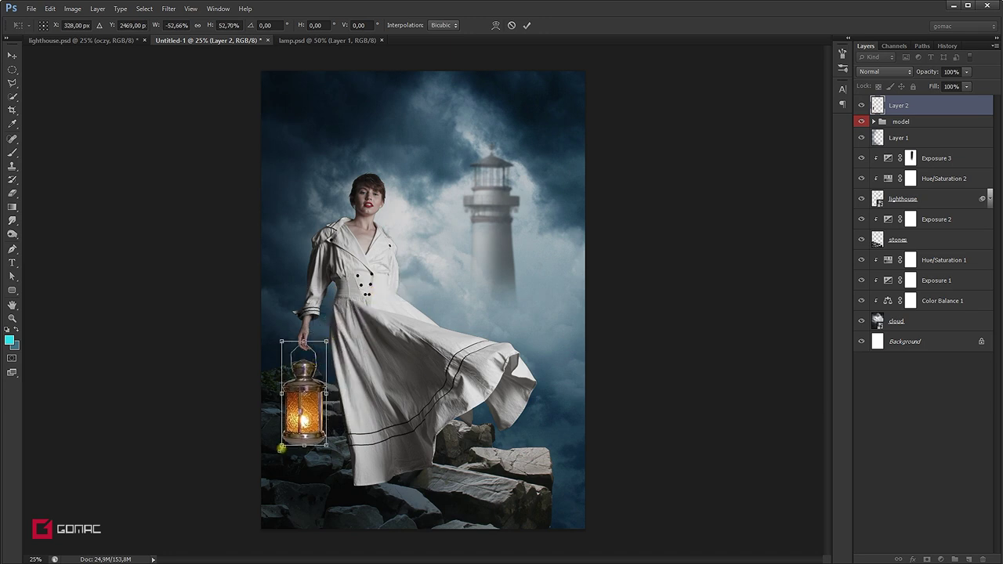
{"action": "left_click_drag", "start_coordinate": [282, 446], "coordinate": [302, 416]}
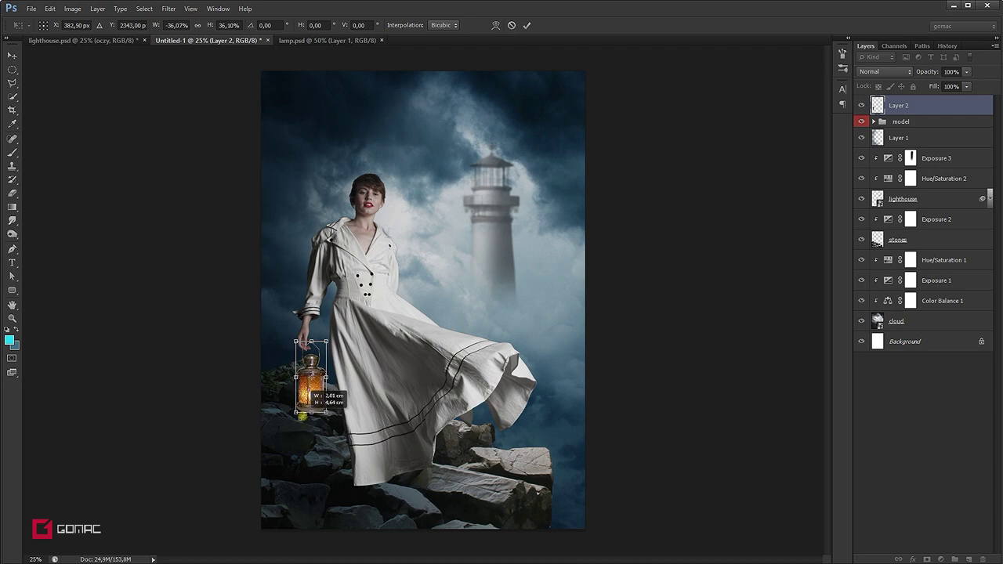
{"action": "left_click_drag", "start_coordinate": [303, 417], "coordinate": [301, 418]}
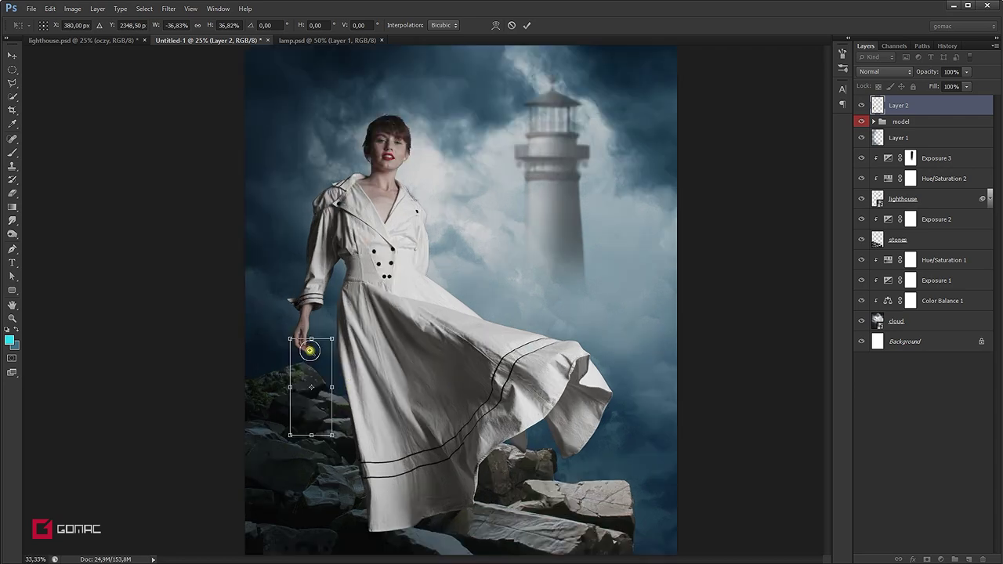
{"action": "scroll", "coordinate": [310, 352], "scroll_direction": "up", "scroll_amount": 5}
{"action": "scroll", "coordinate": [312, 392], "scroll_direction": "down", "scroll_amount": 2}
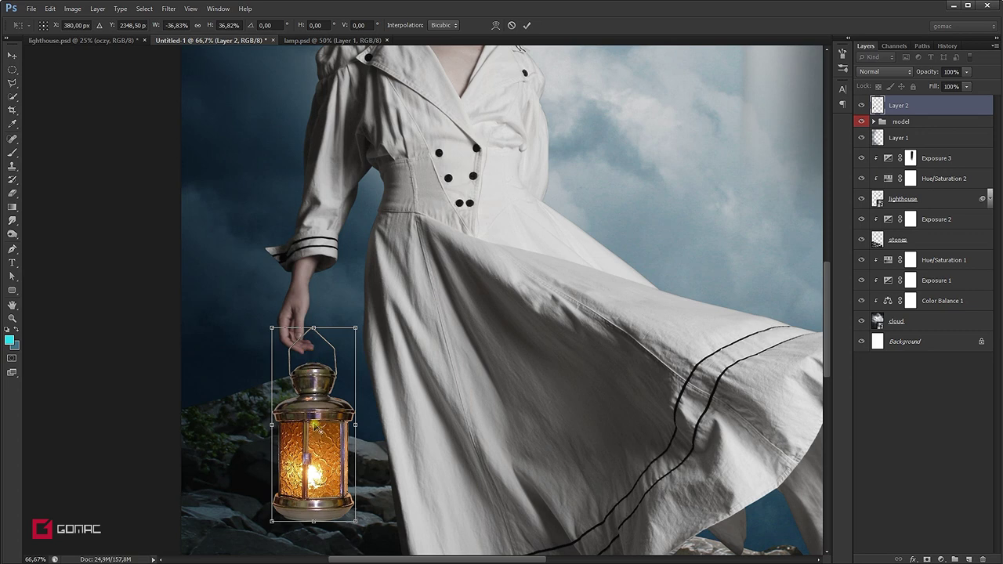
Step: Move the lamp under the hand and tilt it about 9° from a top pivot
{"action": "left_click_drag", "start_coordinate": [320, 374], "coordinate": [312, 382]}
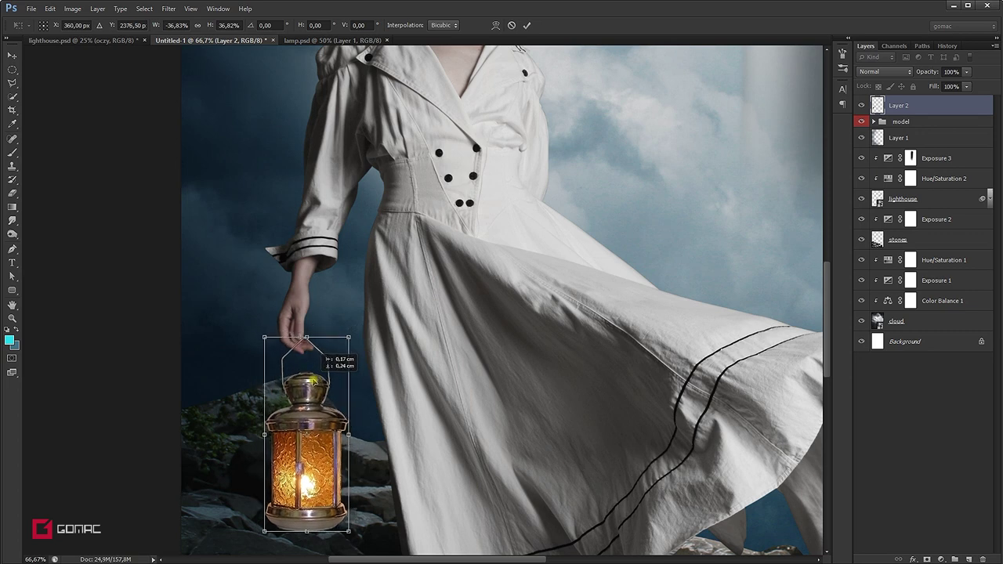
{"action": "left_click_drag", "start_coordinate": [311, 382], "coordinate": [306, 382]}
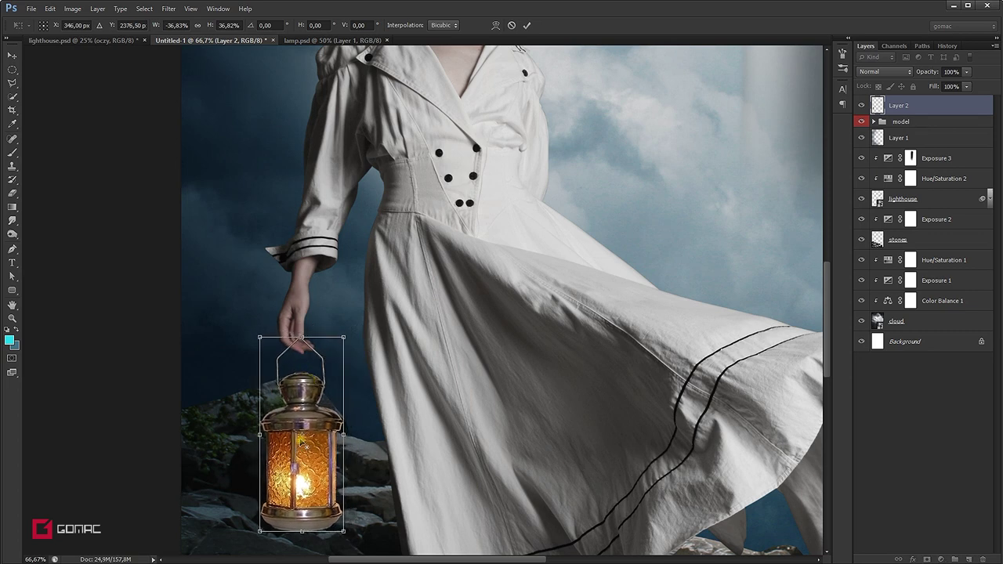
{"action": "left_click_drag", "start_coordinate": [303, 436], "coordinate": [302, 338]}
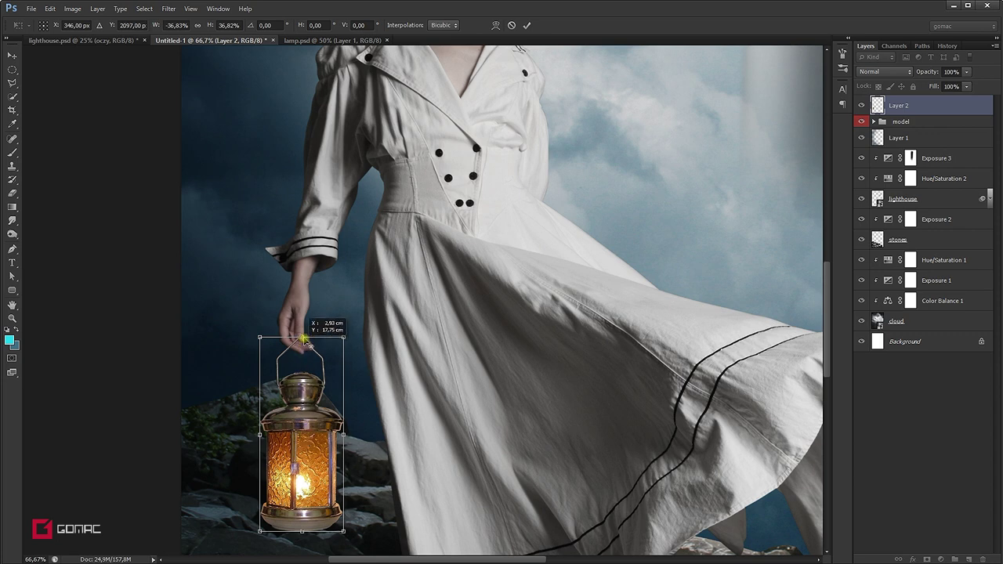
{"action": "left_click_drag", "start_coordinate": [357, 533], "coordinate": [330, 544]}
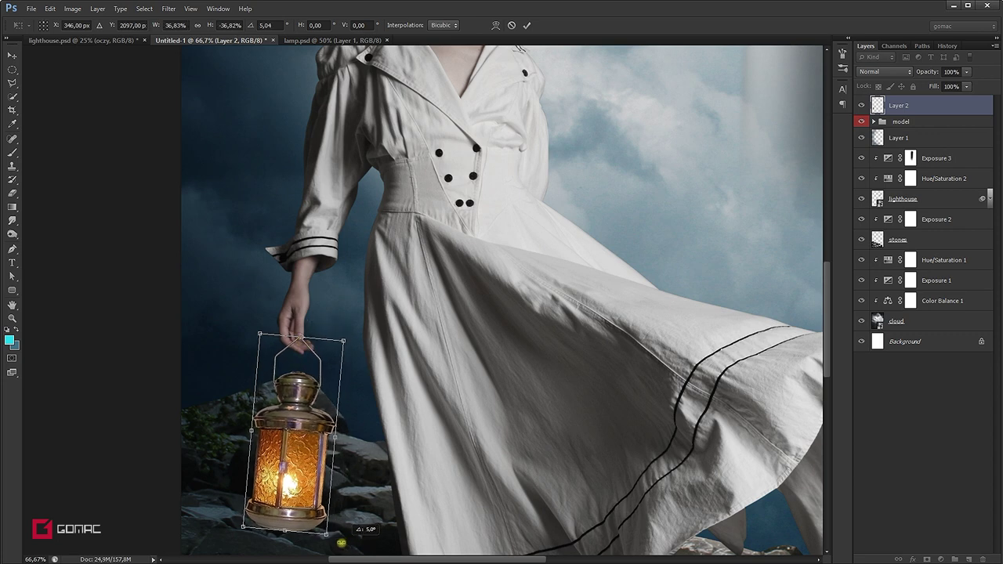
{"action": "left_click_drag", "start_coordinate": [330, 544], "coordinate": [328, 544]}
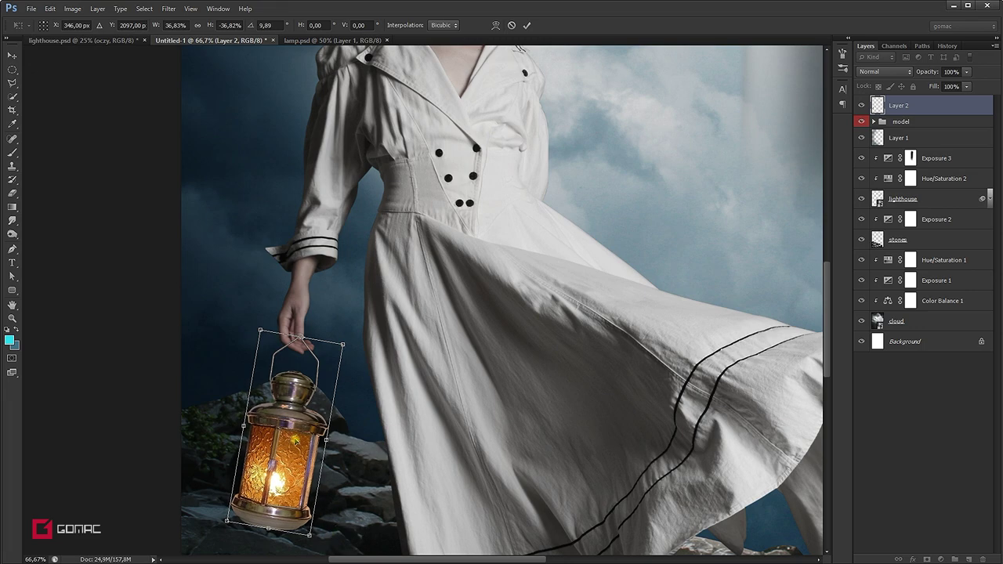
{"action": "key", "text": "Return"}
Step: Rescale the lamp to about 90% and hang its handle under the fingers
{"action": "key", "text": "ctrl+minus"}
{"action": "key", "text": "ctrl+minus"}
{"action": "key", "text": "ctrl+minus"}
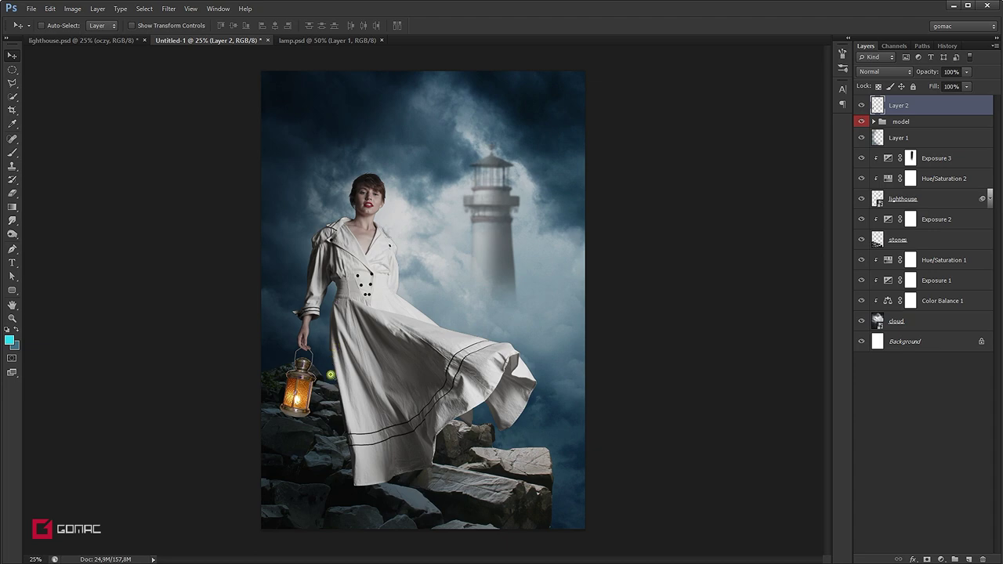
{"action": "scroll", "coordinate": [331, 376], "scroll_direction": "up", "scroll_amount": 1}
{"action": "scroll", "coordinate": [332, 378], "scroll_direction": "up", "scroll_amount": 1}
{"action": "key", "text": "ctrl+t"}
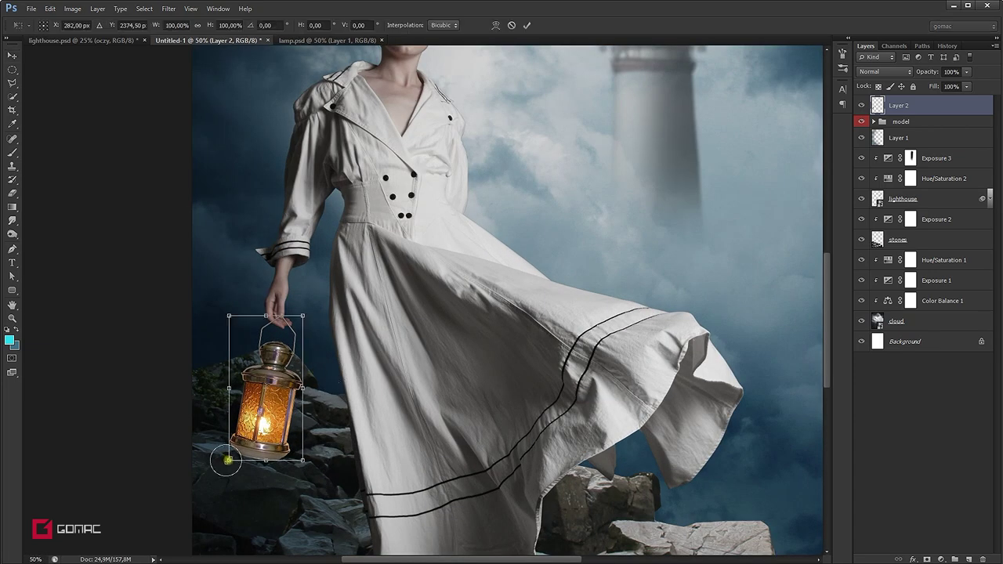
{"action": "left_click_drag", "start_coordinate": [226, 460], "coordinate": [240, 451]}
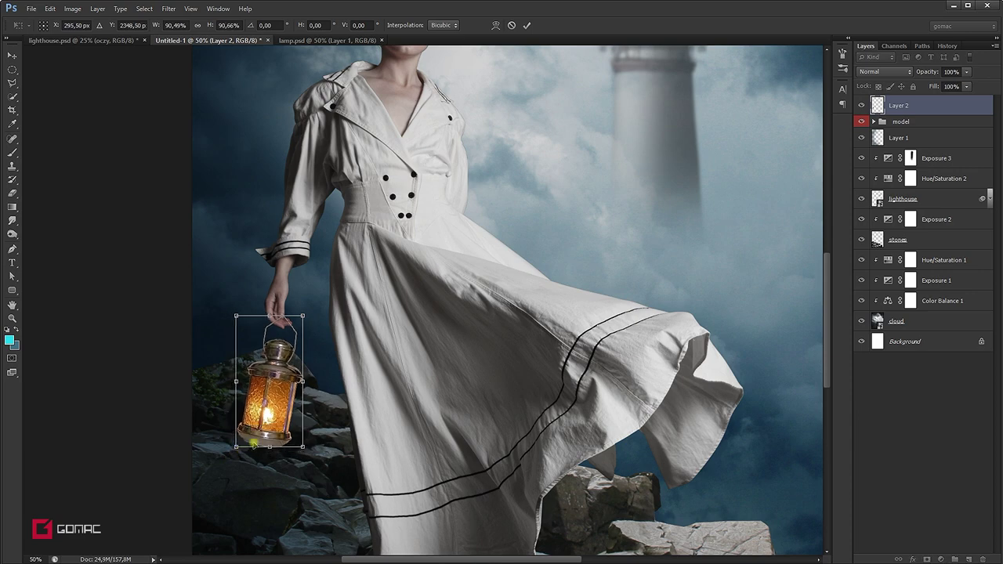
{"action": "key", "text": "Return"}
{"action": "scroll", "coordinate": [278, 334], "scroll_direction": "up", "scroll_amount": 1}
{"action": "scroll", "coordinate": [277, 334], "scroll_direction": "up", "scroll_amount": 2}
{"action": "scroll", "coordinate": [278, 334], "scroll_direction": "up", "scroll_amount": 1}
{"action": "mouse_move", "coordinate": [320, 294]}
{"action": "left_mouse_down"}
{"action": "mouse_move", "coordinate": [323, 307]}
{"action": "mouse_move", "coordinate": [329, 298]}
{"action": "left_mouse_up"}
Step: Rename Layer 2 to 'lamp' and add a layer mask to it
{"action": "double_click", "coordinate": [904, 107]}
{"action": "type", "text": "lamp"}
{"action": "key", "text": "Return"}
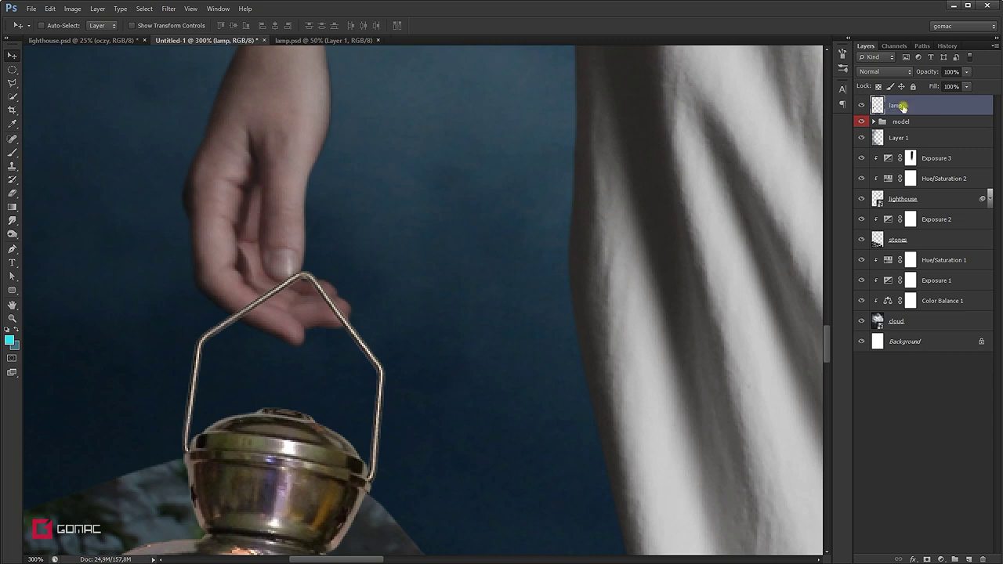
{"action": "left_click", "coordinate": [927, 559]}
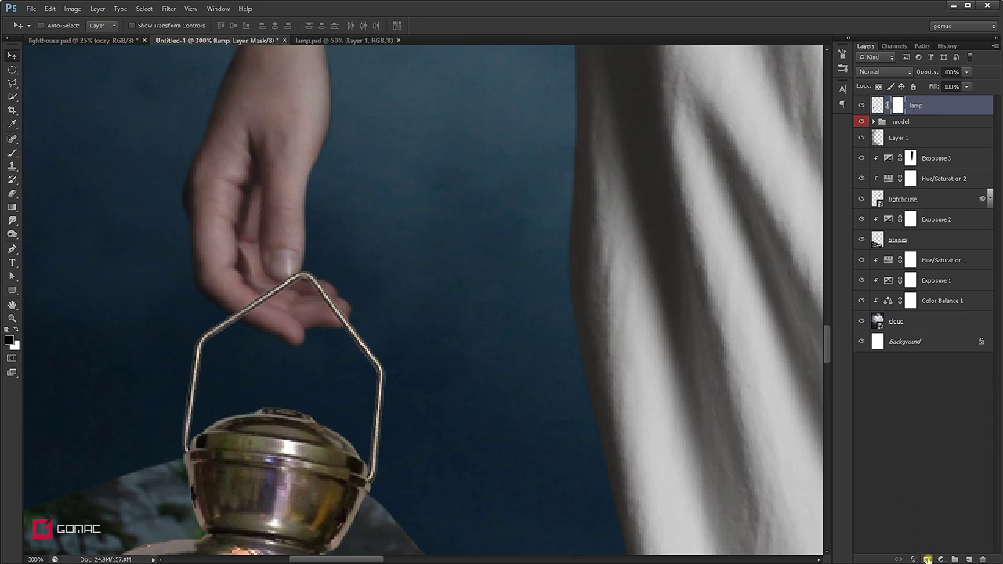
Step: Paint black with a 4 px brush to tuck the handle wire behind the fingers
{"action": "left_click", "coordinate": [12, 153]}
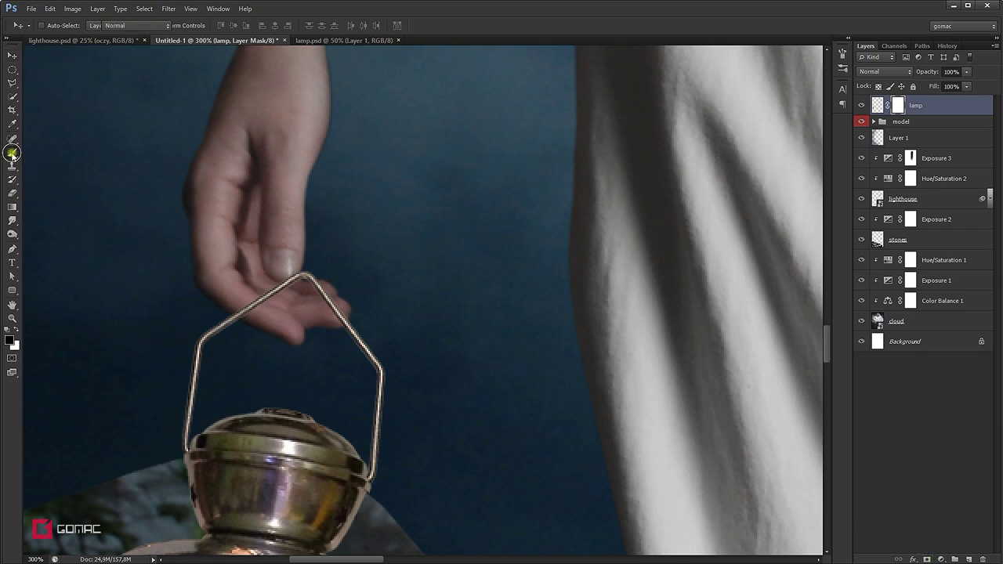
{"action": "right_click", "coordinate": [378, 225]}
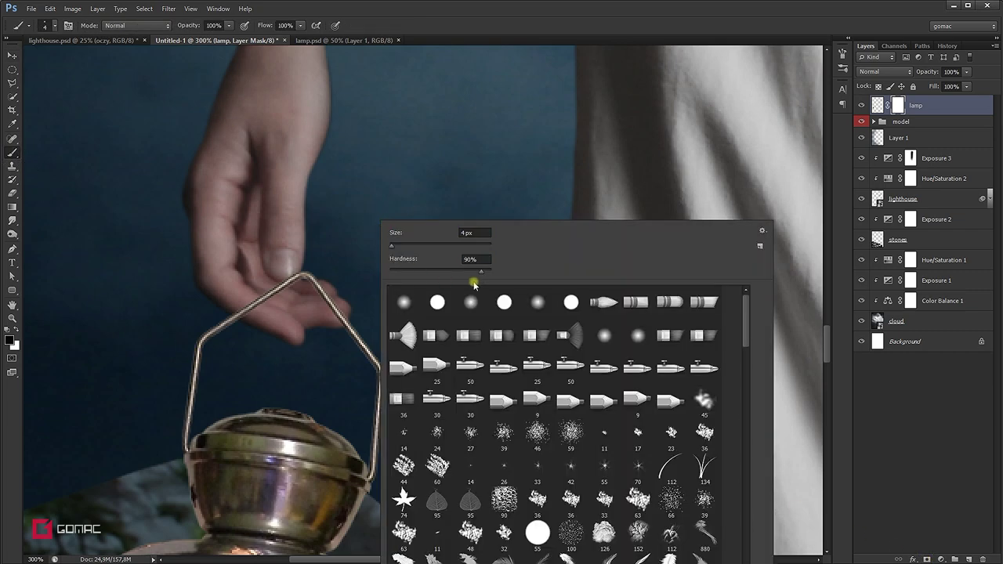
{"action": "left_click", "coordinate": [418, 7]}
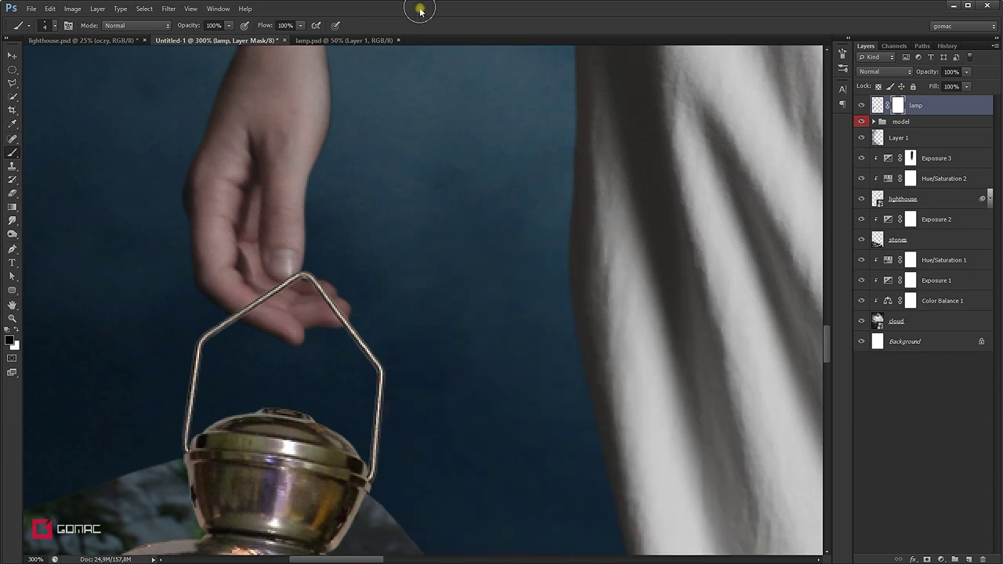
{"action": "scroll", "coordinate": [302, 284], "scroll_direction": "up", "scroll_amount": 3}
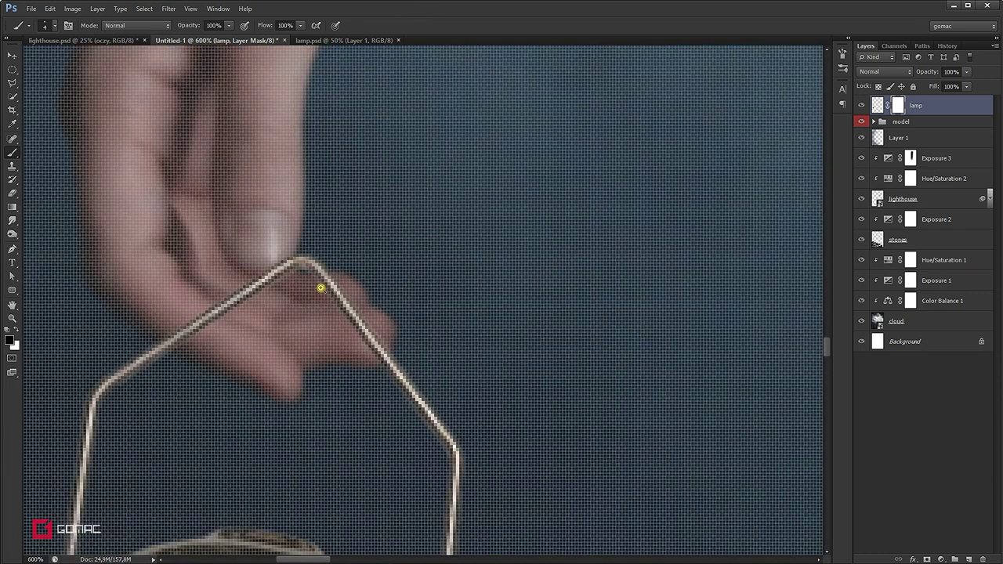
{"action": "scroll", "coordinate": [323, 287], "scroll_direction": "down", "scroll_amount": 1}
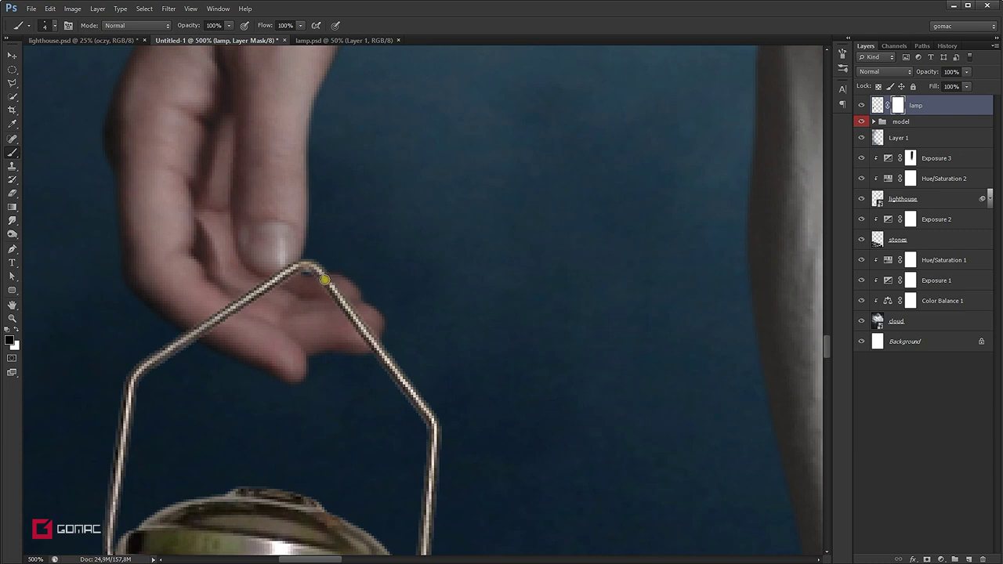
{"action": "mouse_move", "coordinate": [324, 275]}
{"action": "left_mouse_down"}
{"action": "mouse_move", "coordinate": [370, 342]}
{"action": "mouse_move", "coordinate": [336, 309]}
{"action": "left_mouse_up"}
{"action": "left_click_drag", "start_coordinate": [291, 258], "coordinate": [290, 264]}
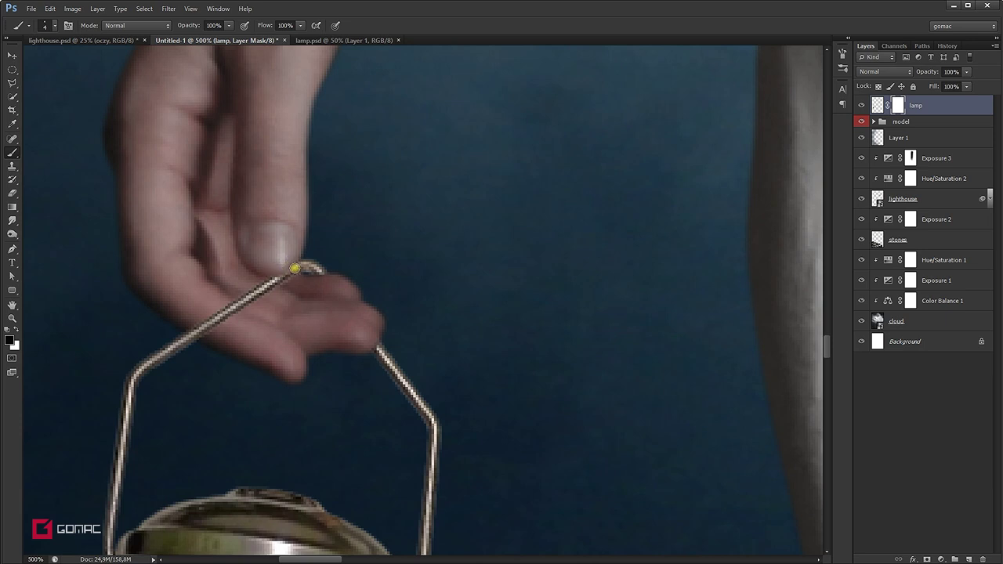
{"action": "left_click", "coordinate": [293, 262]}
{"action": "left_click_drag", "start_coordinate": [294, 262], "coordinate": [291, 250]}
Step: Scroll the view back out and return to the Move tool
{"action": "scroll", "coordinate": [290, 250], "scroll_direction": "down", "scroll_amount": 3}
{"action": "scroll", "coordinate": [291, 250], "scroll_direction": "down", "scroll_amount": 2}
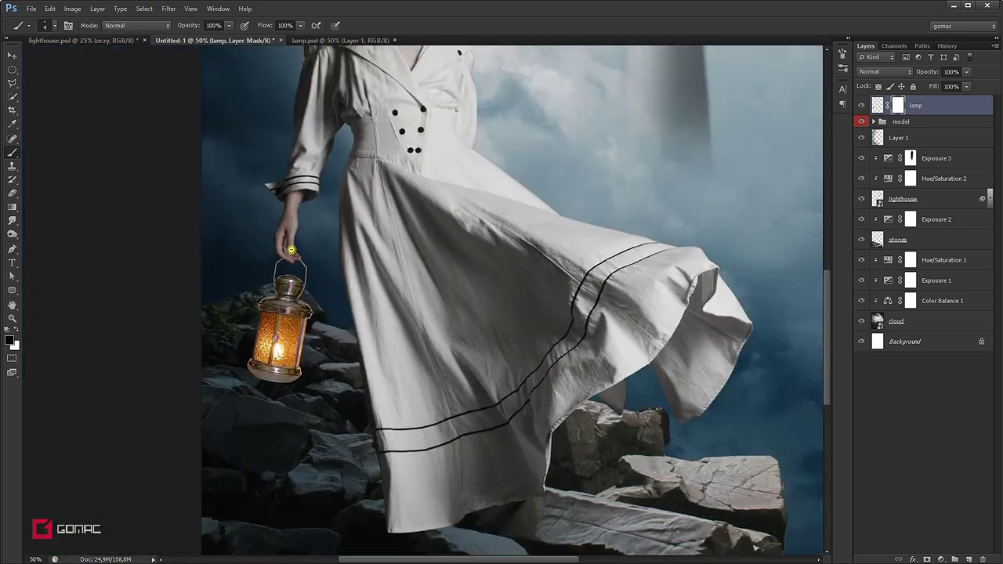
{"action": "scroll", "coordinate": [294, 252], "scroll_direction": "down", "scroll_amount": 2}
{"action": "scroll", "coordinate": [297, 252], "scroll_direction": "down", "scroll_amount": 1}
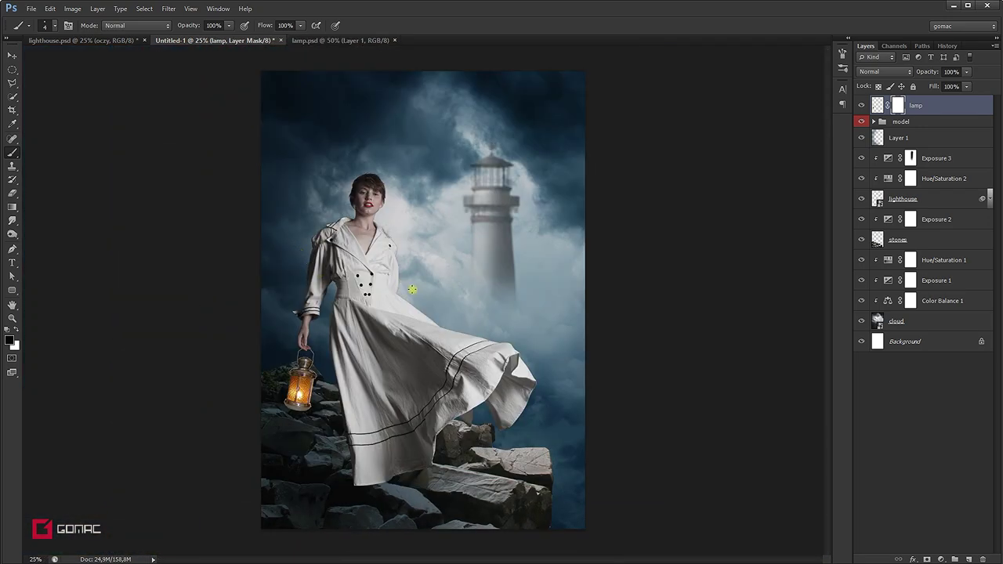
{"action": "key", "text": "v"}
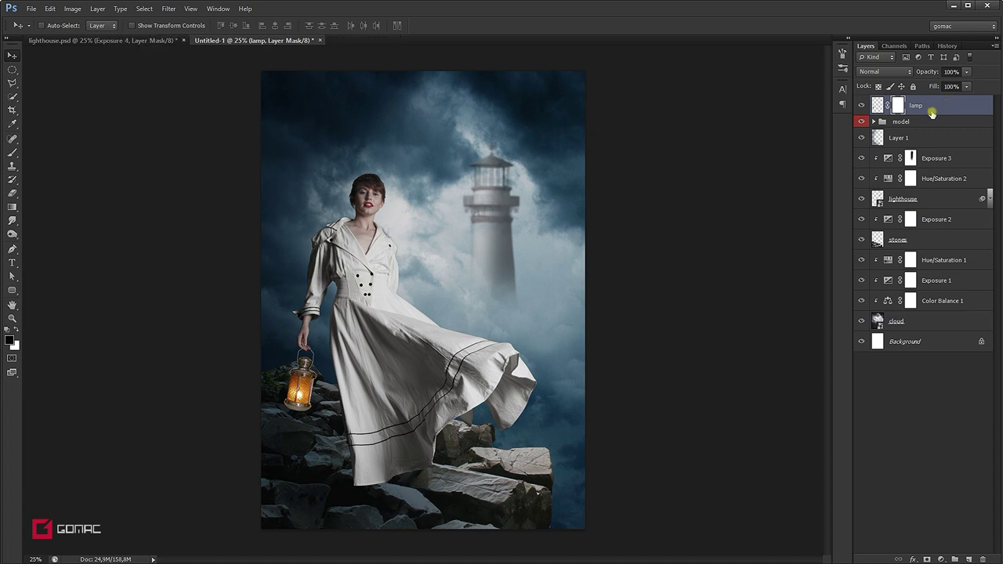
{"action": "left_click", "coordinate": [943, 559]}
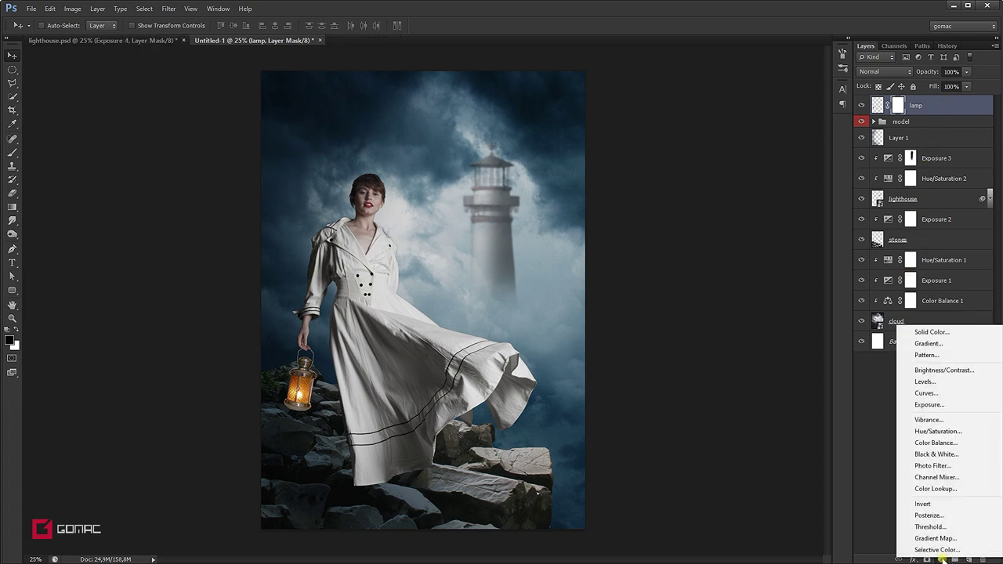
Step: Clip a Hue/Saturation layer to the lamp with Saturation -69 and Lightness -45
{"action": "left_click", "coordinate": [950, 432]}
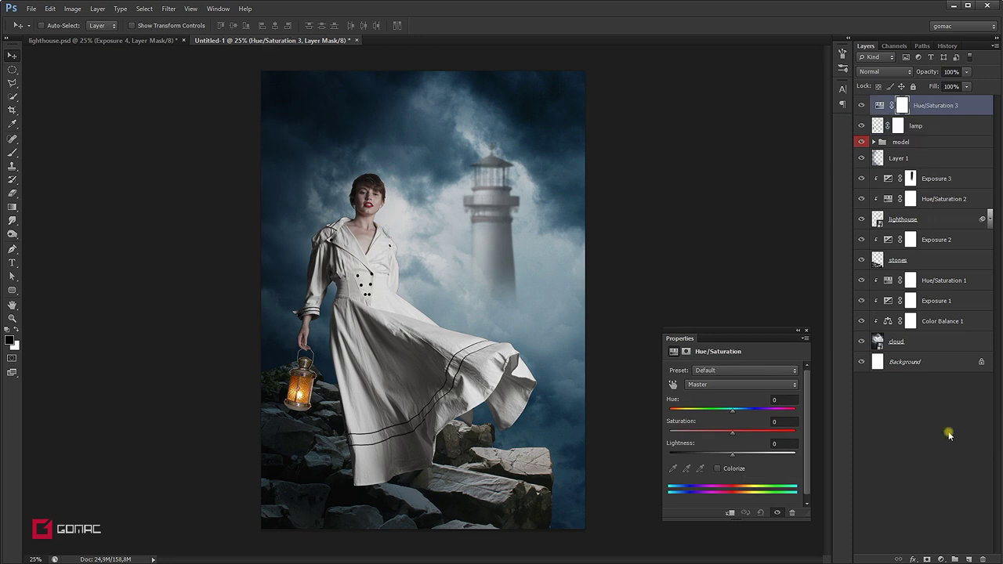
{"action": "left_click", "coordinate": [731, 514]}
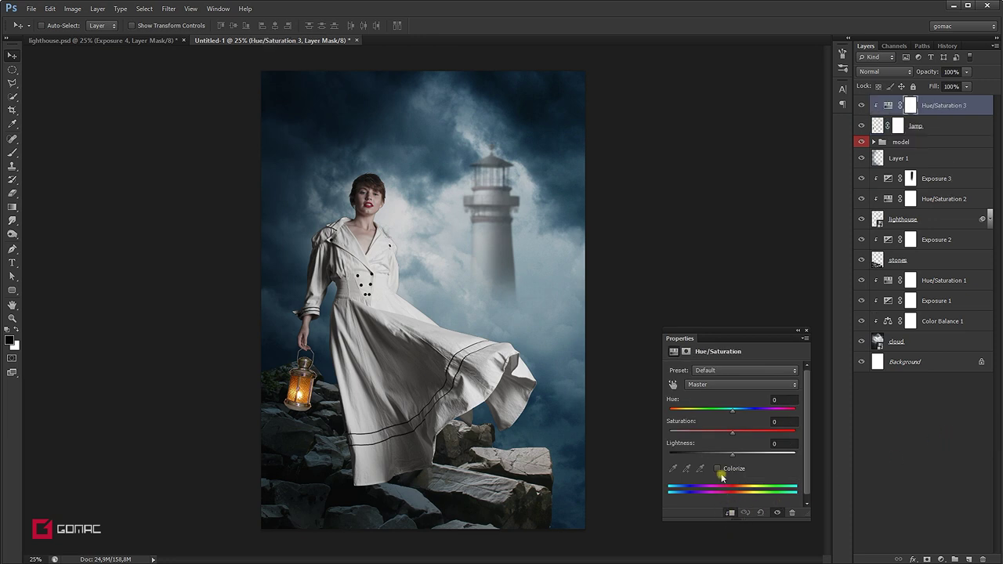
{"action": "left_click_drag", "start_coordinate": [733, 433], "coordinate": [701, 434]}
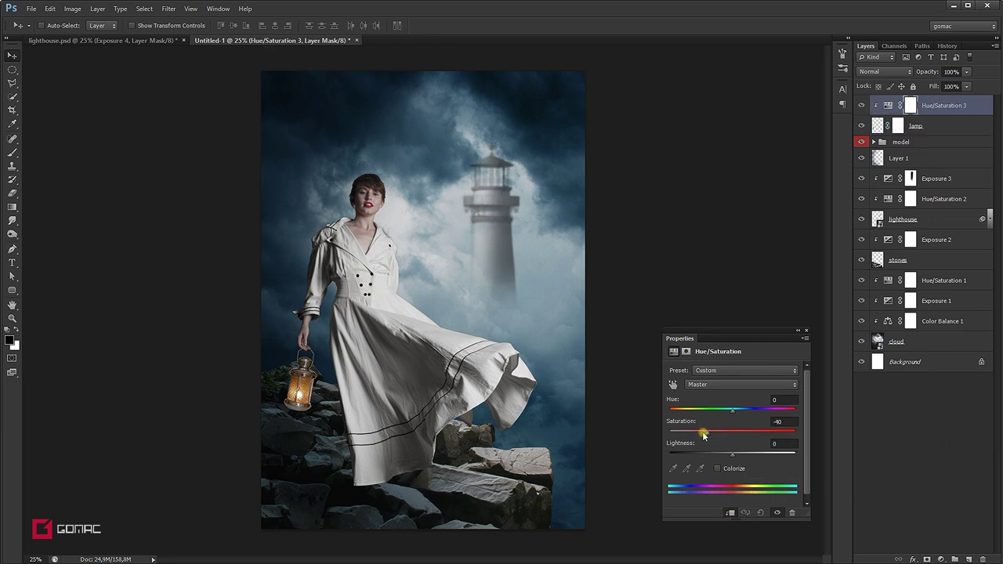
{"action": "left_click_drag", "start_coordinate": [698, 436], "coordinate": [693, 436]}
{"action": "left_click_drag", "start_coordinate": [731, 454], "coordinate": [707, 458]}
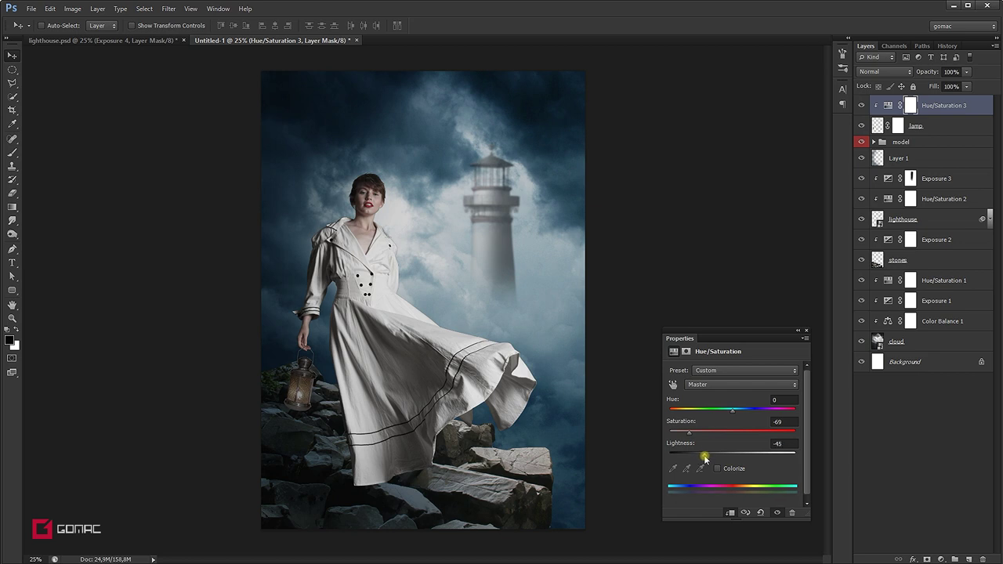
{"action": "left_click", "coordinate": [808, 332]}
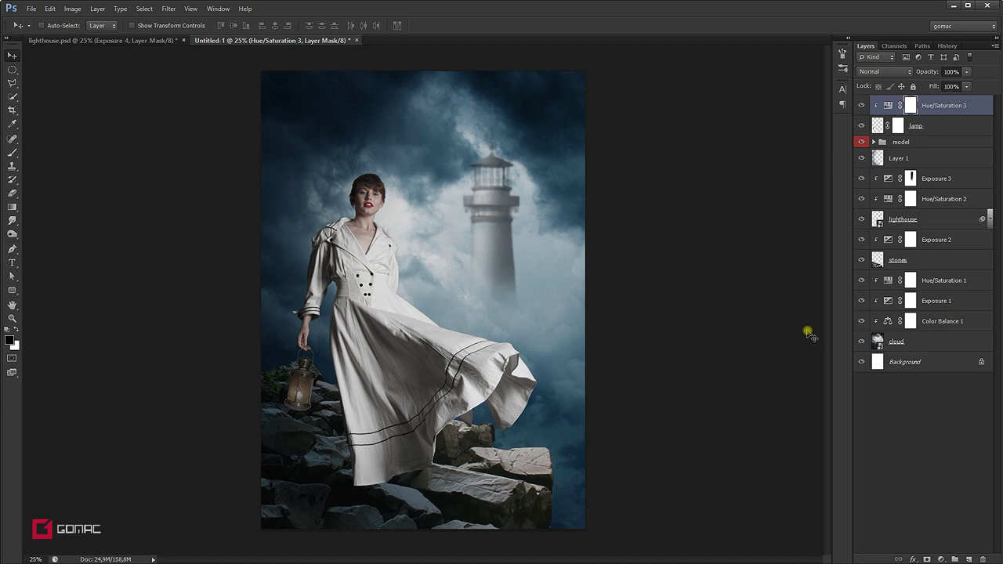
Step: Clip an Exposure adjustment to the lamp, lowering exposure to about -1.10
{"action": "left_click", "coordinate": [940, 560]}
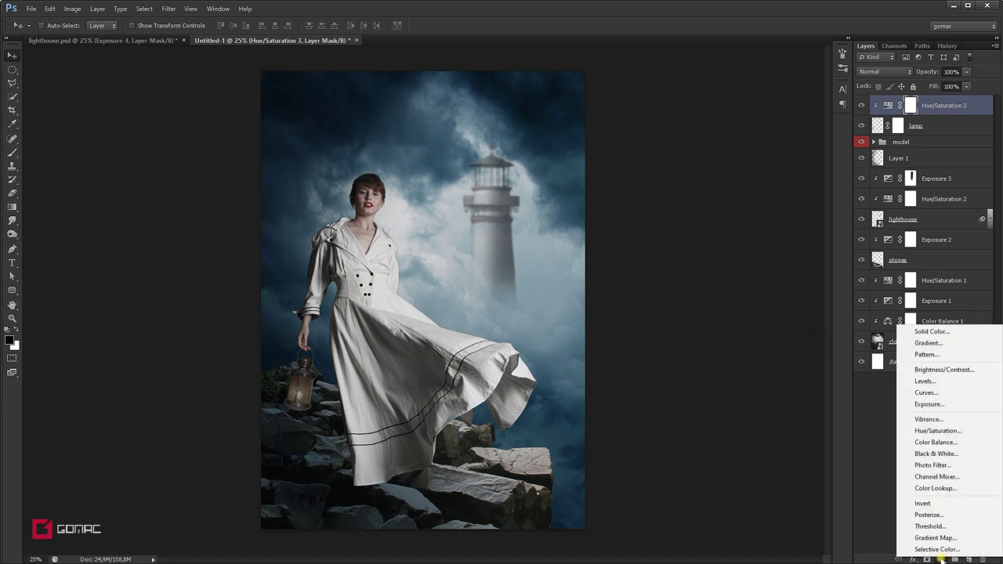
{"action": "left_click", "coordinate": [930, 404]}
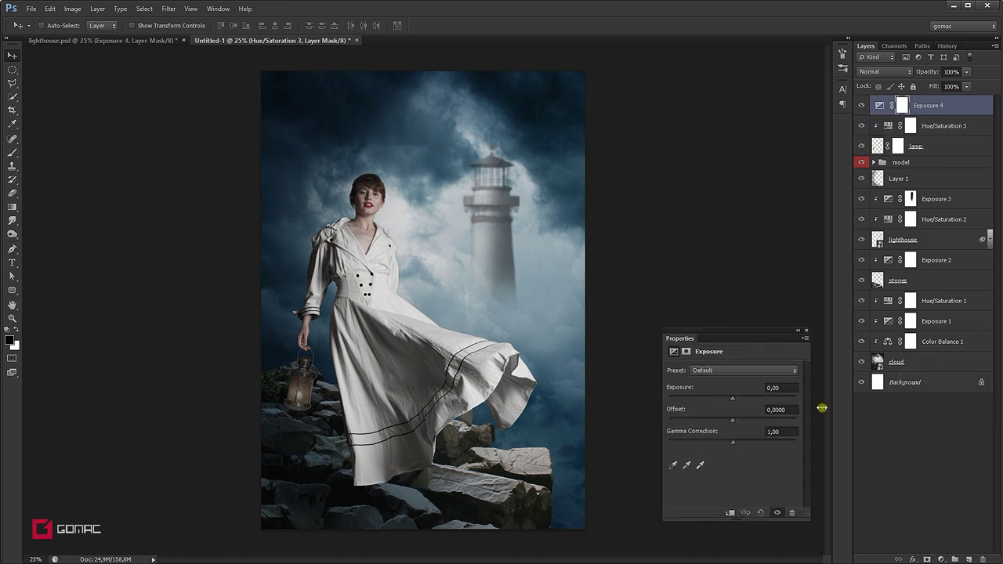
{"action": "left_click", "coordinate": [731, 513]}
{"action": "left_click_drag", "start_coordinate": [733, 398], "coordinate": [726, 401]}
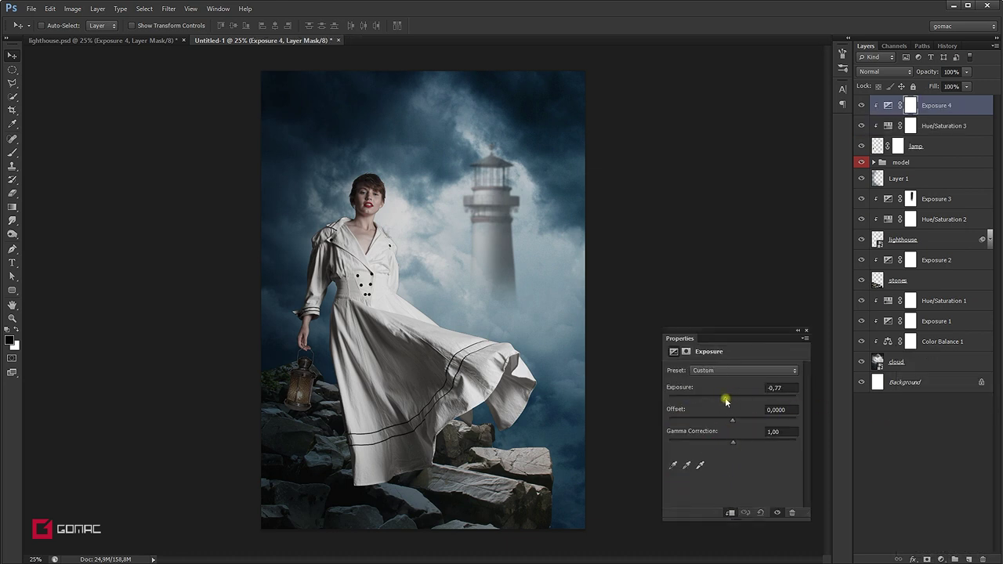
{"action": "left_click_drag", "start_coordinate": [725, 401], "coordinate": [723, 402]}
{"action": "left_click", "coordinate": [805, 331]}
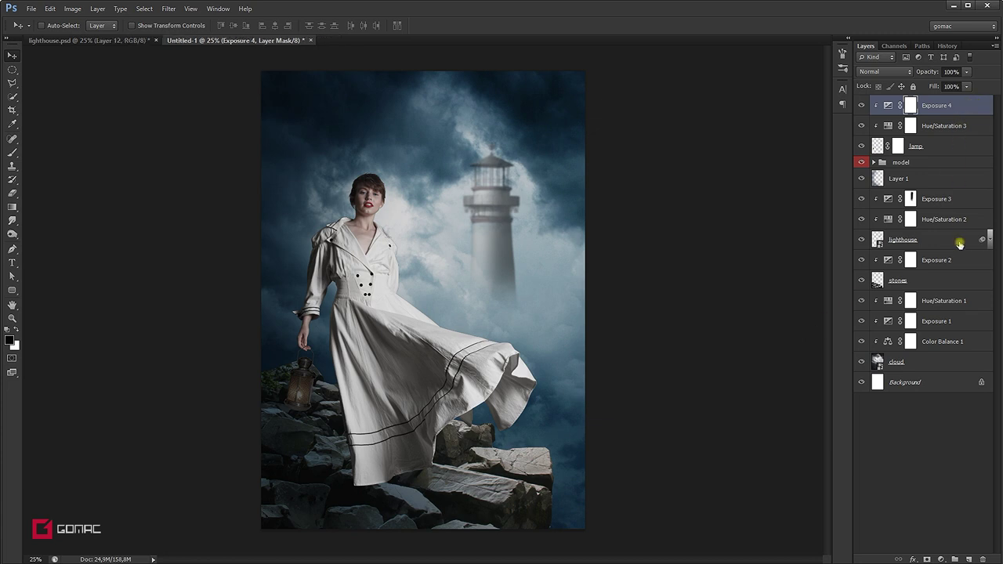
Step: Create a new empty layer and set the foreground colour to yellow #f1e349
{"action": "left_click", "coordinate": [971, 559]}
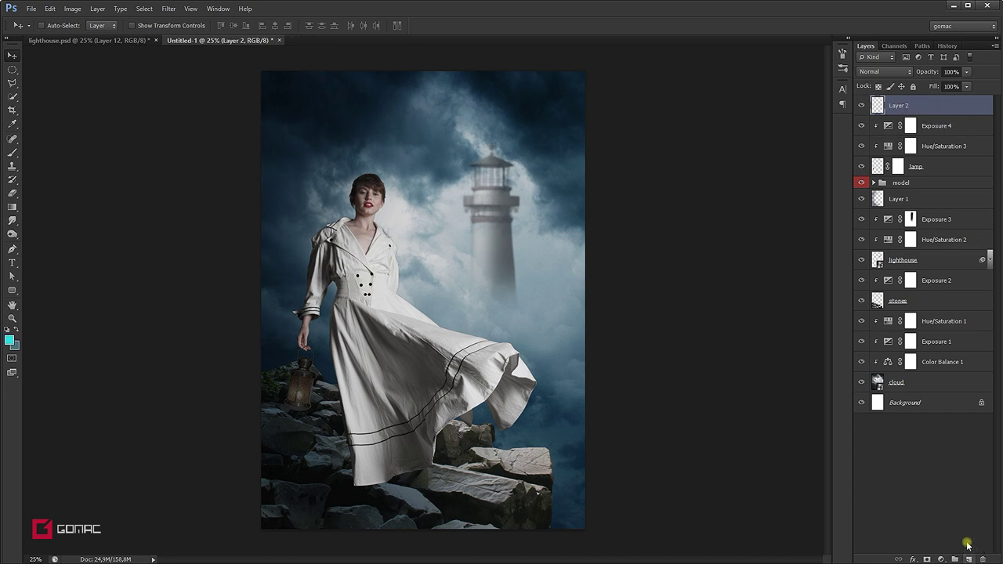
{"action": "left_click", "coordinate": [9, 342]}
{"action": "left_click", "coordinate": [893, 437]}
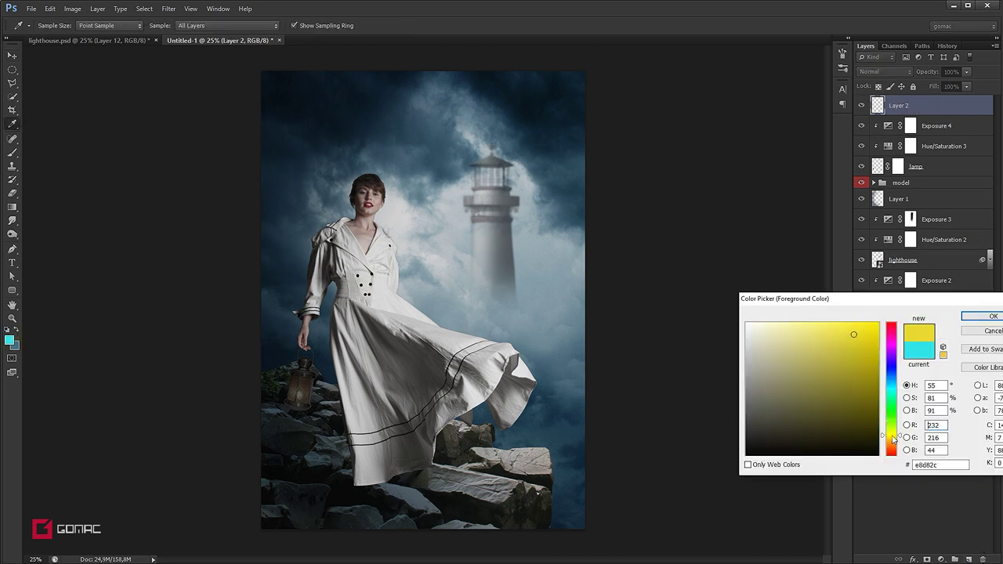
{"action": "left_click", "coordinate": [839, 330]}
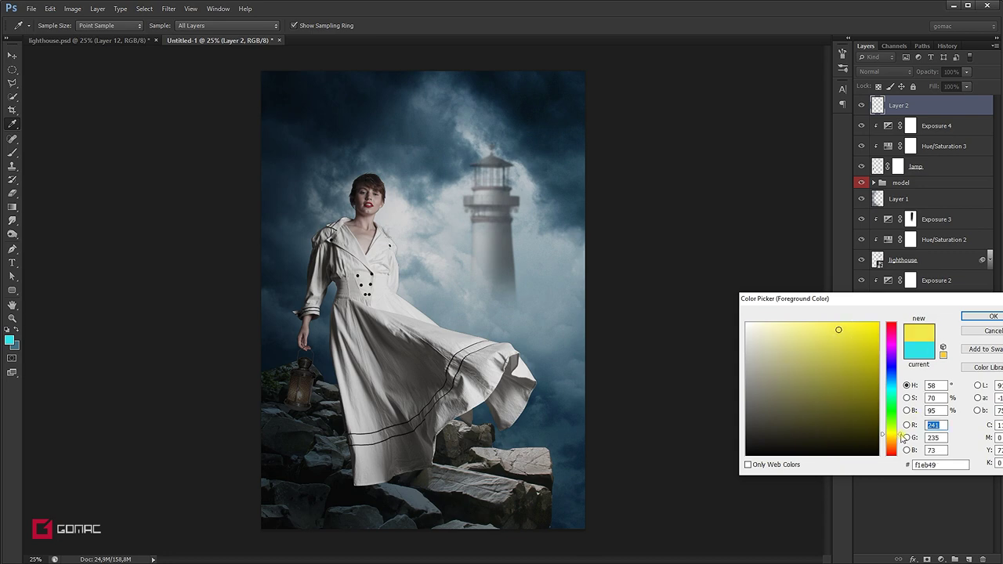
{"action": "left_click", "coordinate": [992, 317]}
{"action": "key", "text": "v"}
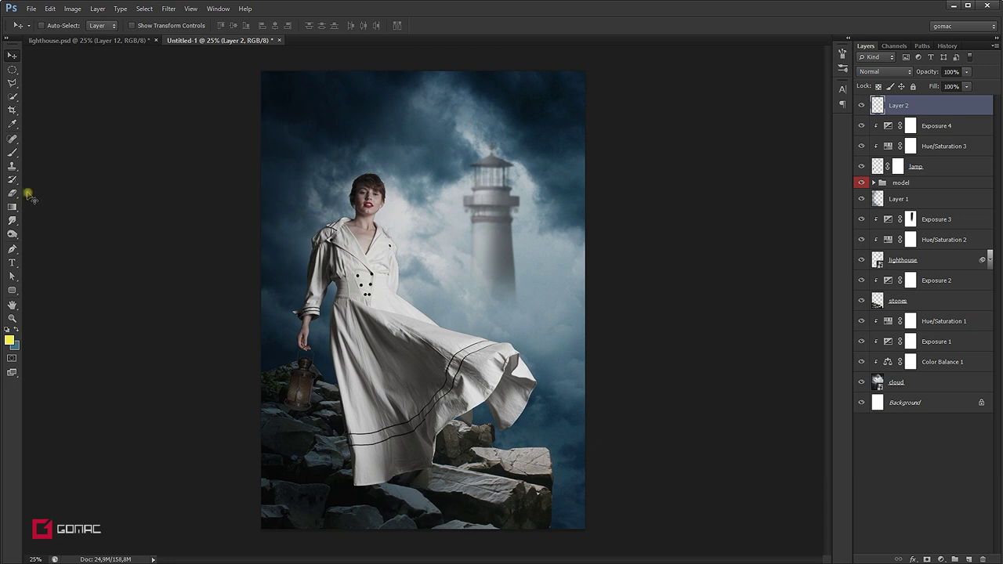
Step: Dab a soft yellow glow beside the lantern with a 400 px, 0% hardness brush
{"action": "left_click", "coordinate": [15, 155]}
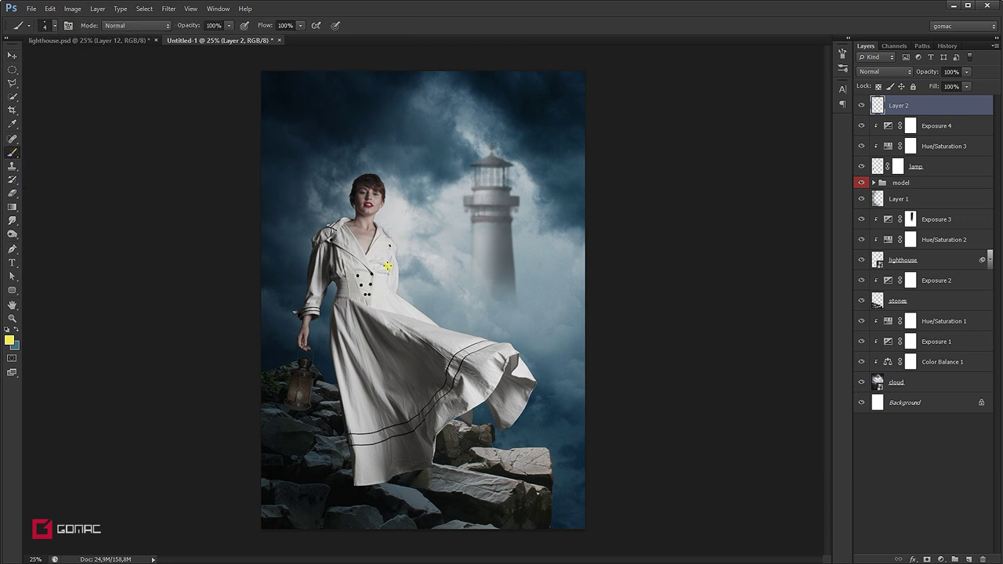
{"action": "right_click", "coordinate": [450, 250]}
{"action": "left_click_drag", "start_coordinate": [565, 292], "coordinate": [463, 293]}
{"action": "left_click", "coordinate": [426, 9]}
{"action": "left_click", "coordinate": [351, 387]}
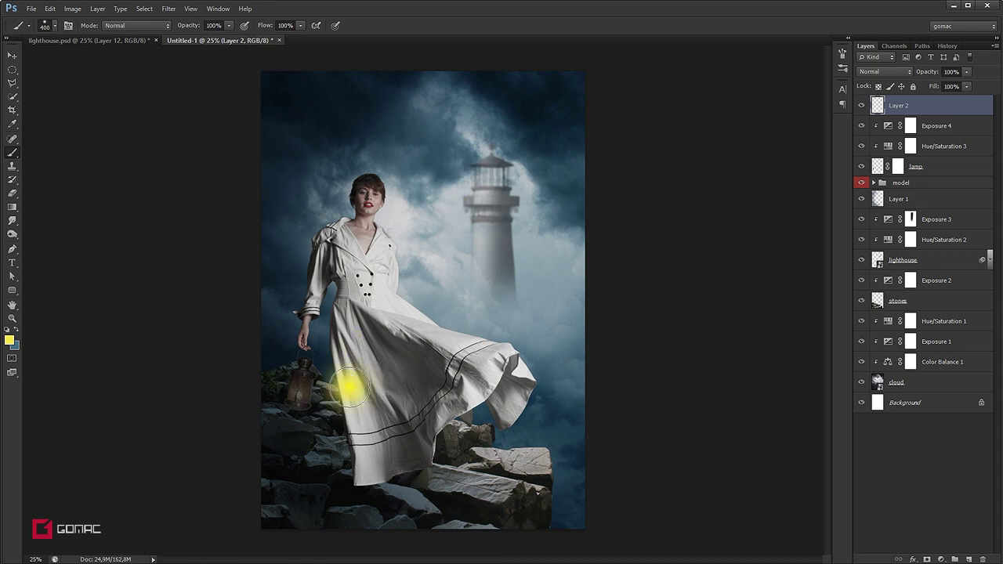
{"action": "key", "text": "v"}
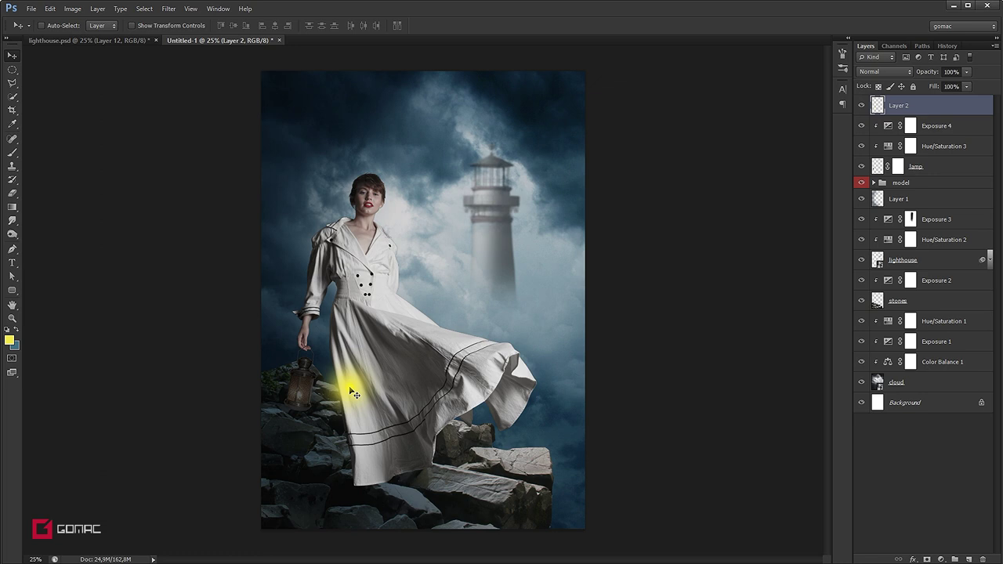
Step: Centre the glow on the lantern, scale it to about 259%, and blend it as Soft Light
{"action": "key", "text": "ctrl+t"}
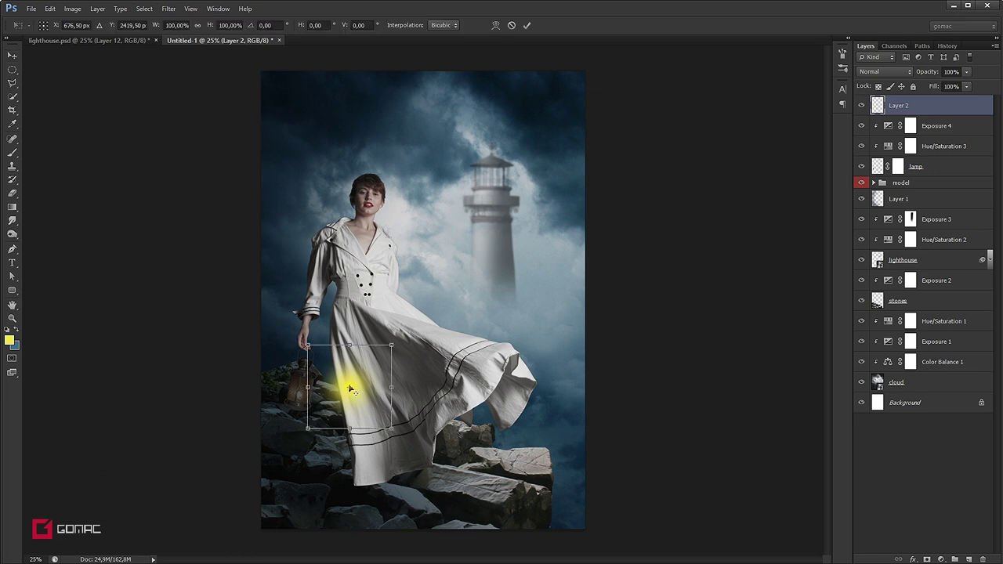
{"action": "left_click_drag", "start_coordinate": [367, 374], "coordinate": [317, 379]}
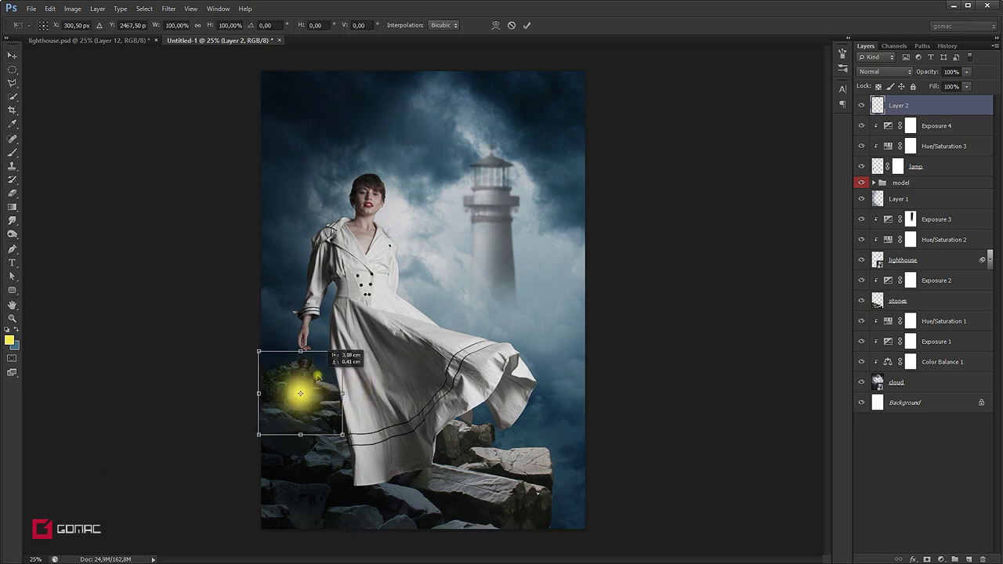
{"action": "left_click_drag", "start_coordinate": [343, 352], "coordinate": [439, 296]}
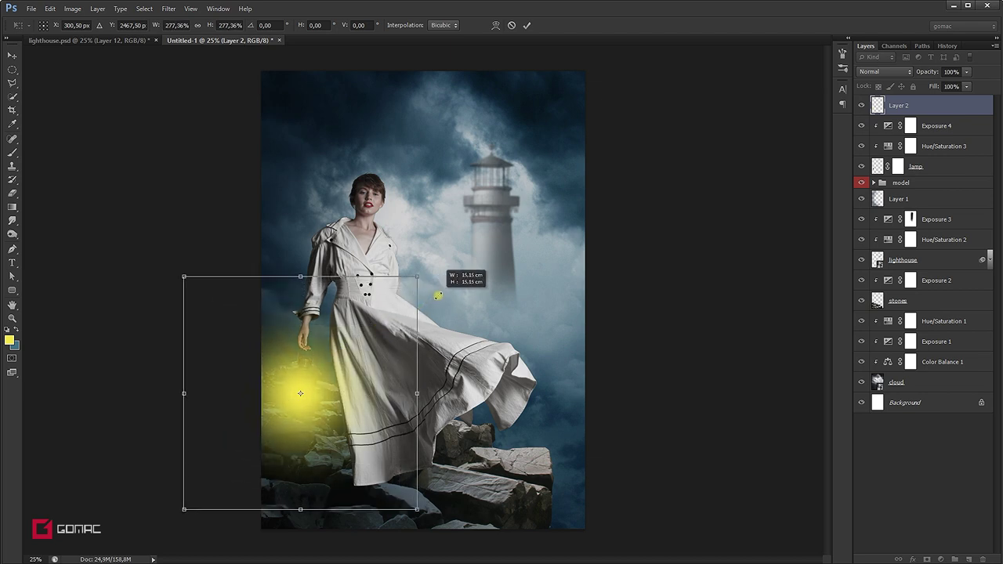
{"action": "left_click_drag", "start_coordinate": [438, 296], "coordinate": [424, 305]}
{"action": "key", "text": "Return"}
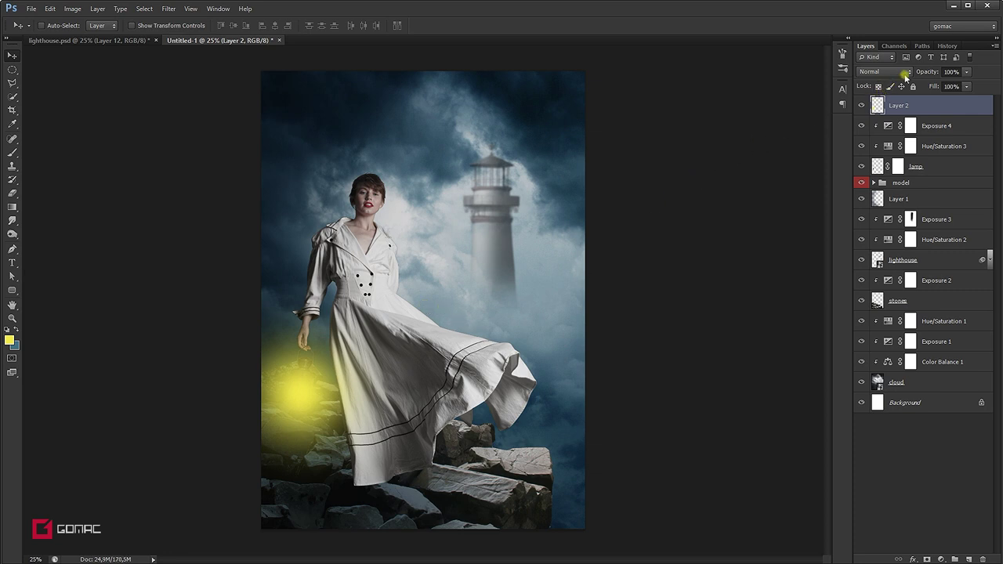
{"action": "left_click", "coordinate": [905, 74]}
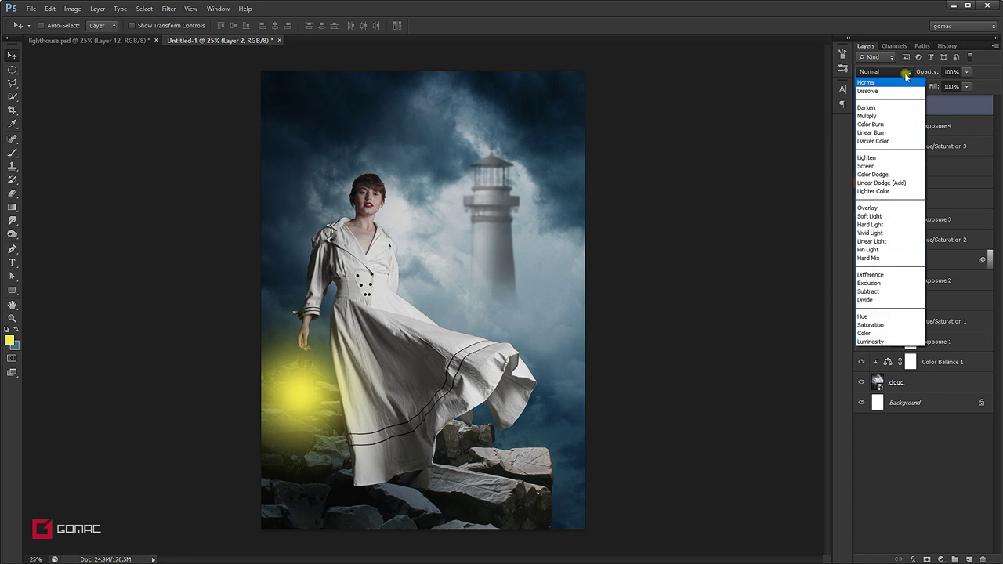
{"action": "left_click", "coordinate": [879, 217]}
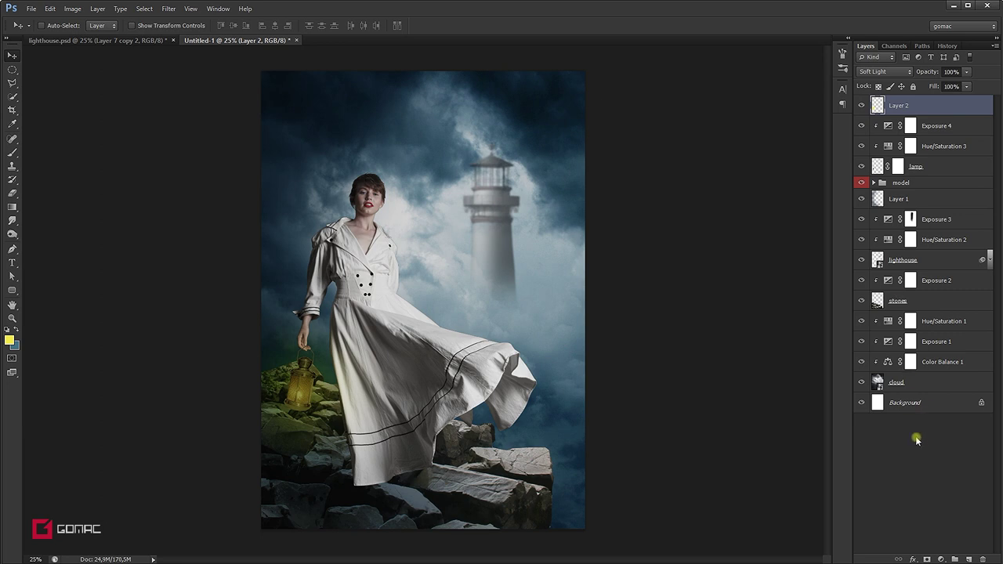
Step: Paint a 250 px yellow dab over the lantern on a Color Dodge Layer 3, then add Layer 4
{"action": "left_click", "coordinate": [970, 559]}
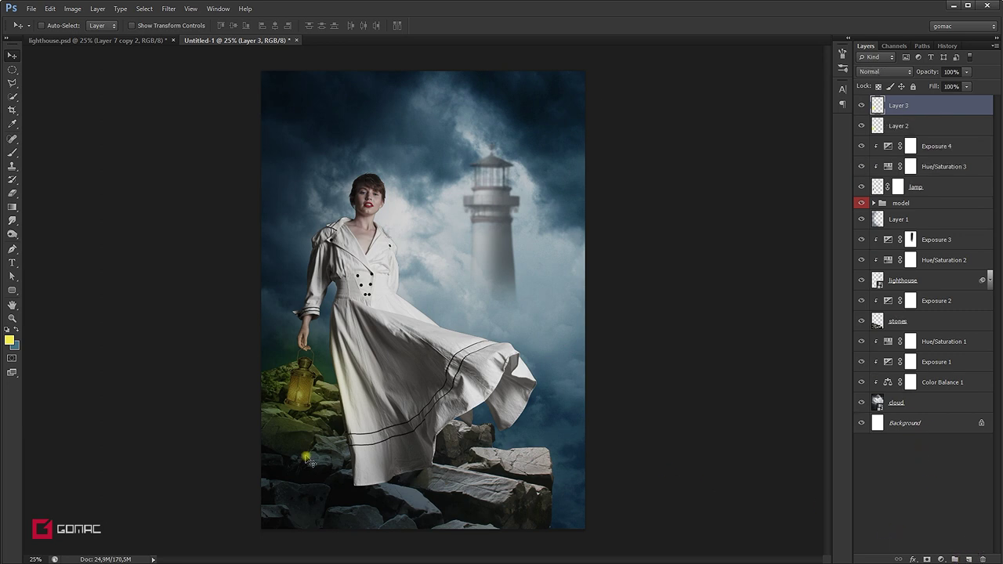
{"action": "left_click", "coordinate": [12, 152]}
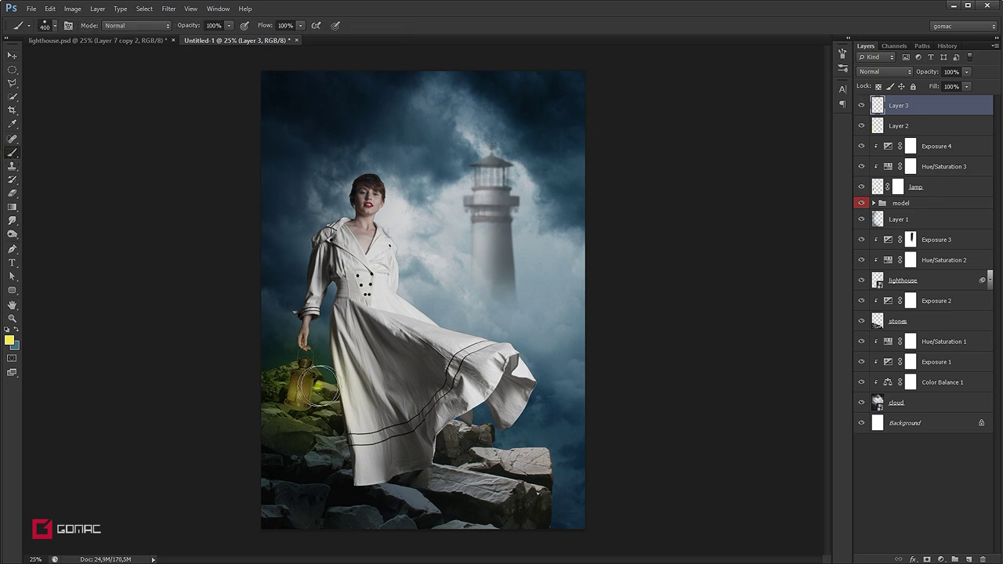
{"action": "key", "text": "bracketleft"}
{"action": "key", "text": "bracketleft"}
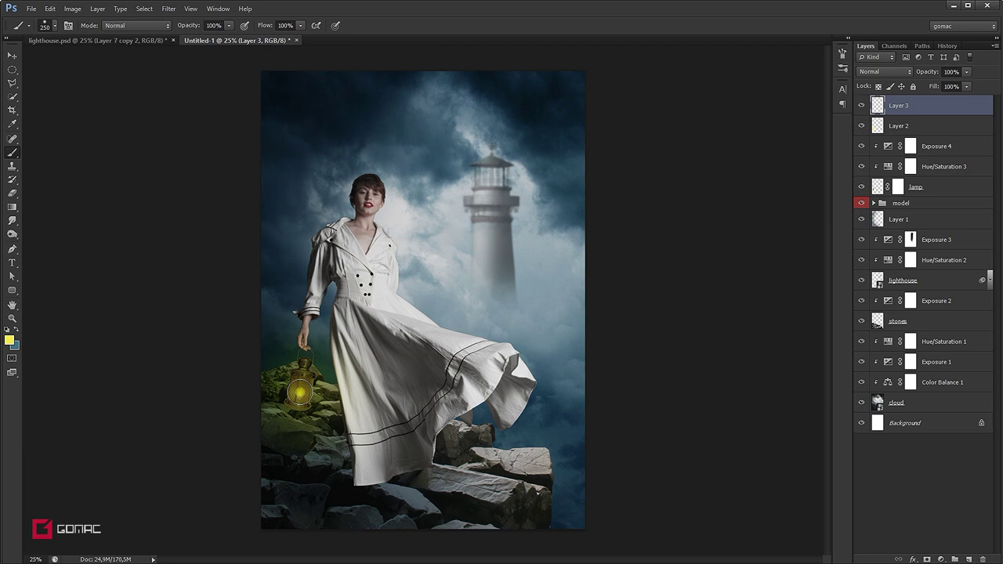
{"action": "left_click", "coordinate": [299, 392]}
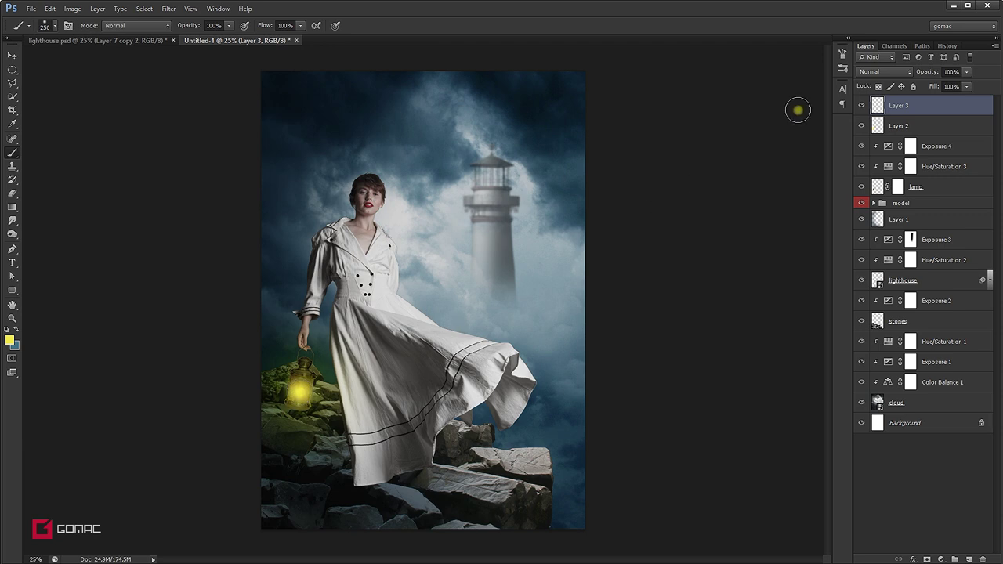
{"action": "left_click", "coordinate": [902, 68]}
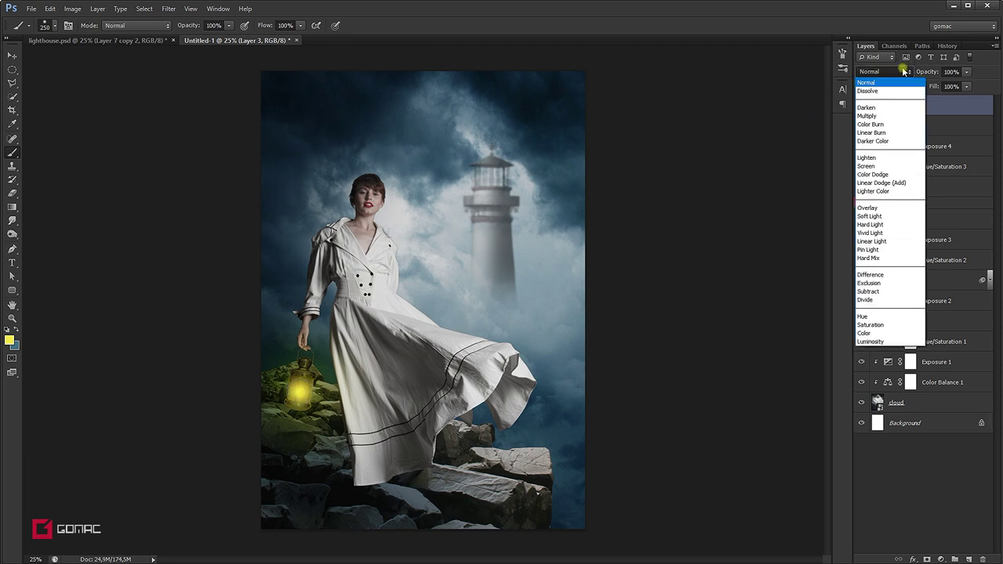
{"action": "left_click", "coordinate": [883, 174]}
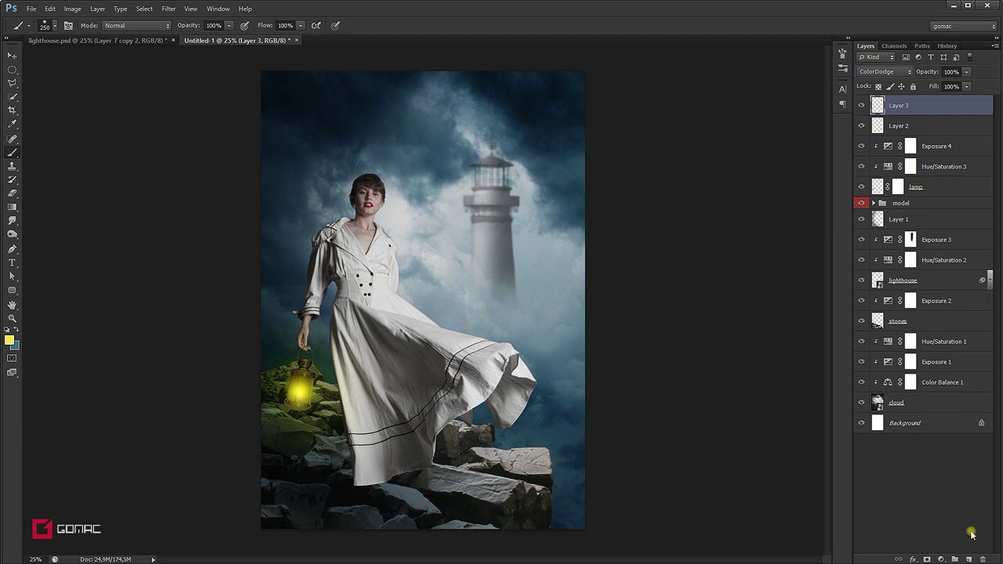
{"action": "left_click", "coordinate": [969, 559]}
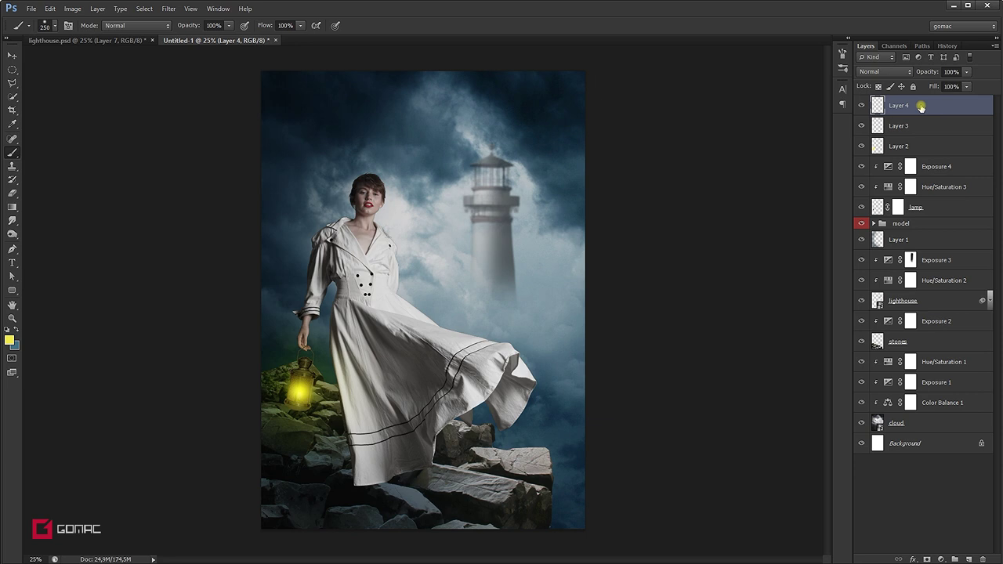
Step: Paint a large soft orange (#ed5020) glow over the lantern on Layer 4
{"action": "left_click", "coordinate": [11, 341]}
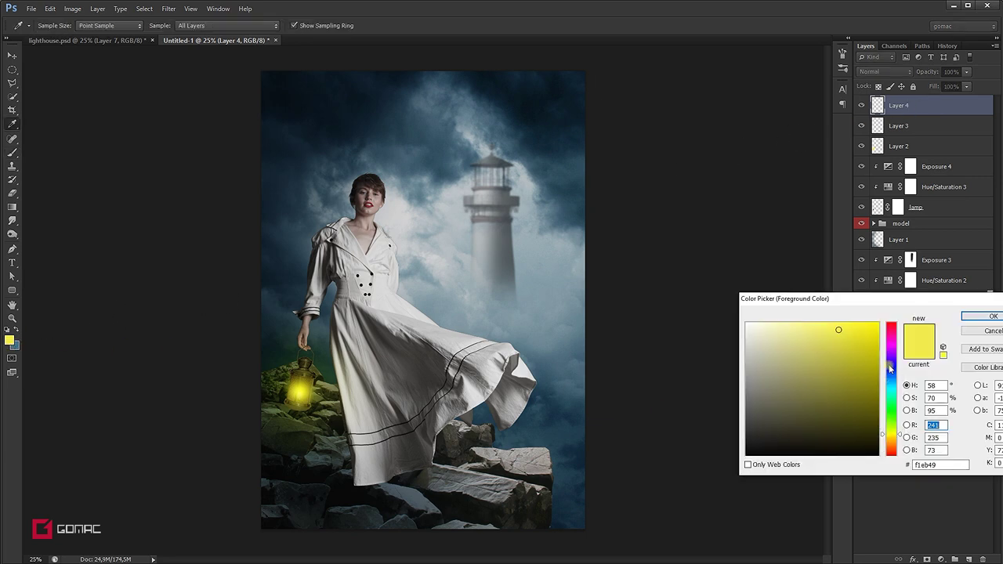
{"action": "left_click_drag", "start_coordinate": [902, 436], "coordinate": [902, 451]}
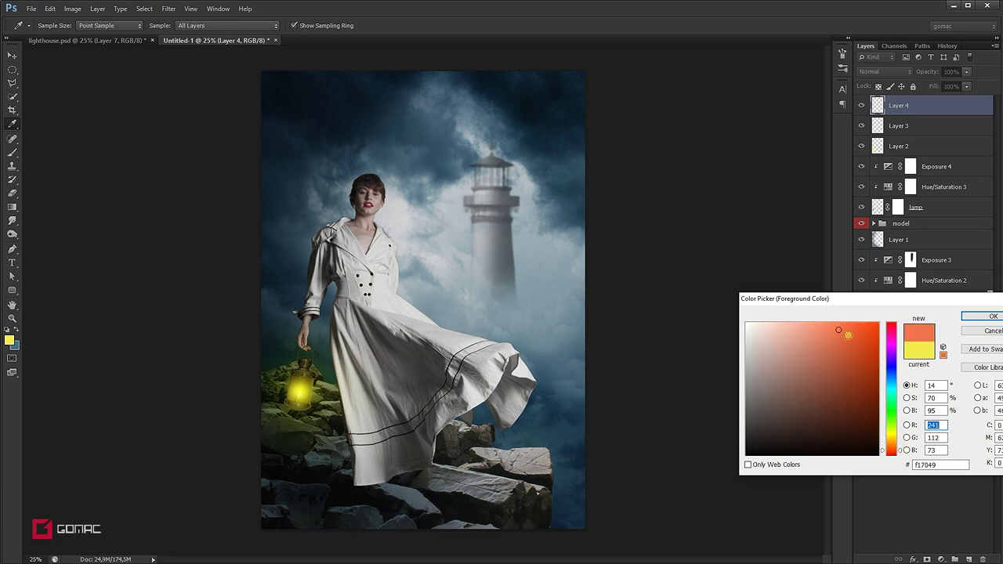
{"action": "left_click", "coordinate": [986, 316]}
{"action": "key", "text": "bracketright"}
{"action": "key", "text": "bracketright"}
{"action": "key", "text": "bracketright"}
{"action": "key", "text": "bracketright"}
{"action": "key", "text": "bracketright"}
{"action": "key", "text": "bracketright"}
{"action": "key", "text": "bracketright"}
{"action": "key", "text": "bracketright"}
{"action": "key", "text": "bracketright"}
{"action": "key", "text": "bracketleft"}
{"action": "key", "text": "bracketleft"}
{"action": "key", "text": "bracketleft"}
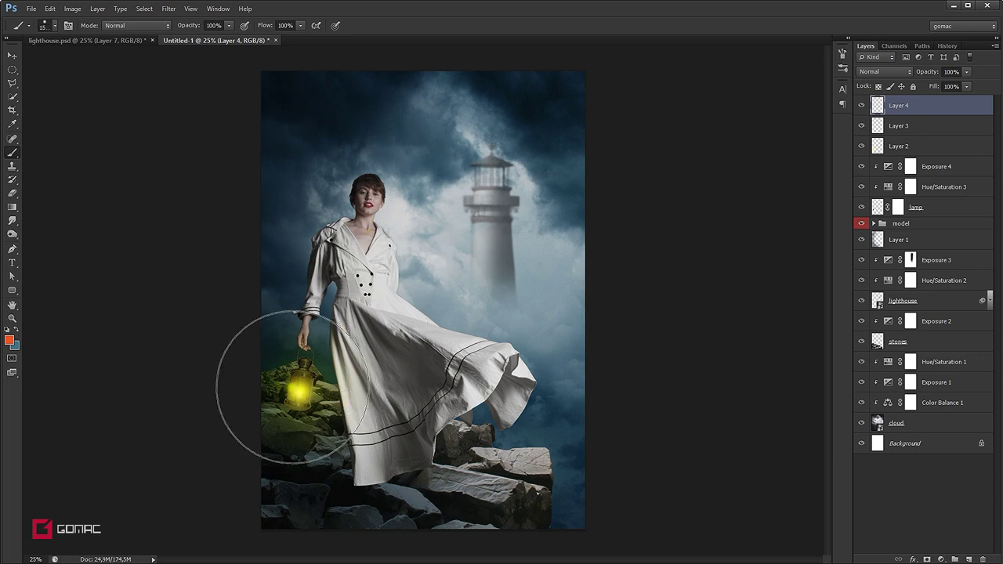
{"action": "key", "text": "bracketright"}
{"action": "key", "text": "bracketright"}
{"action": "left_click", "coordinate": [298, 390]}
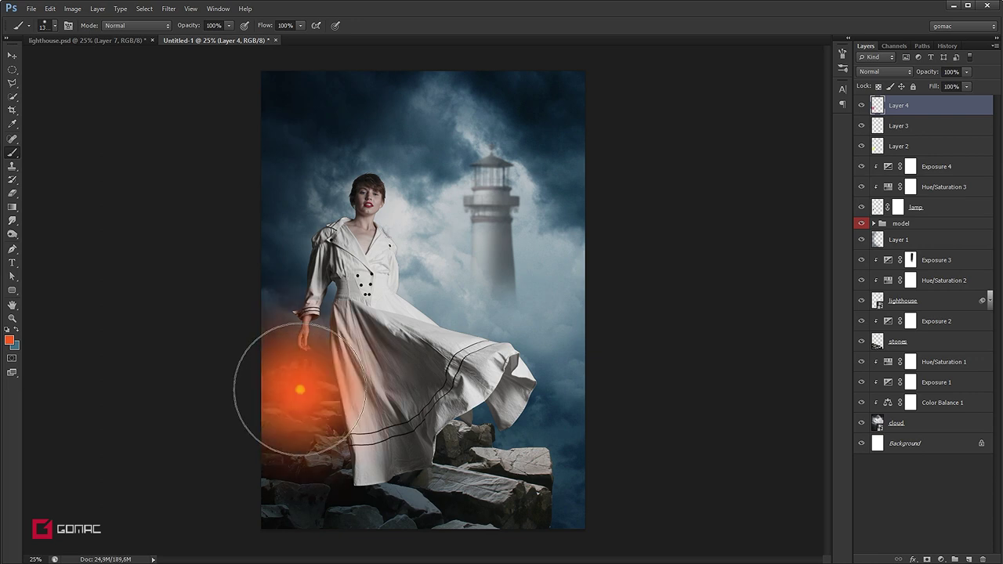
Step: Blend the orange glow layer as Hard Light at about 46% opacity
{"action": "left_click", "coordinate": [909, 71]}
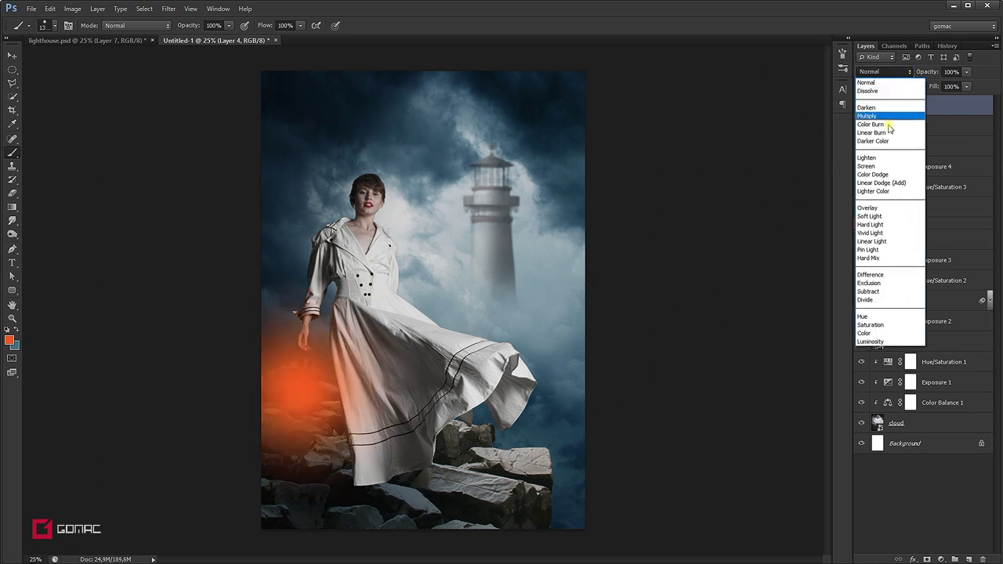
{"action": "left_click", "coordinate": [871, 224]}
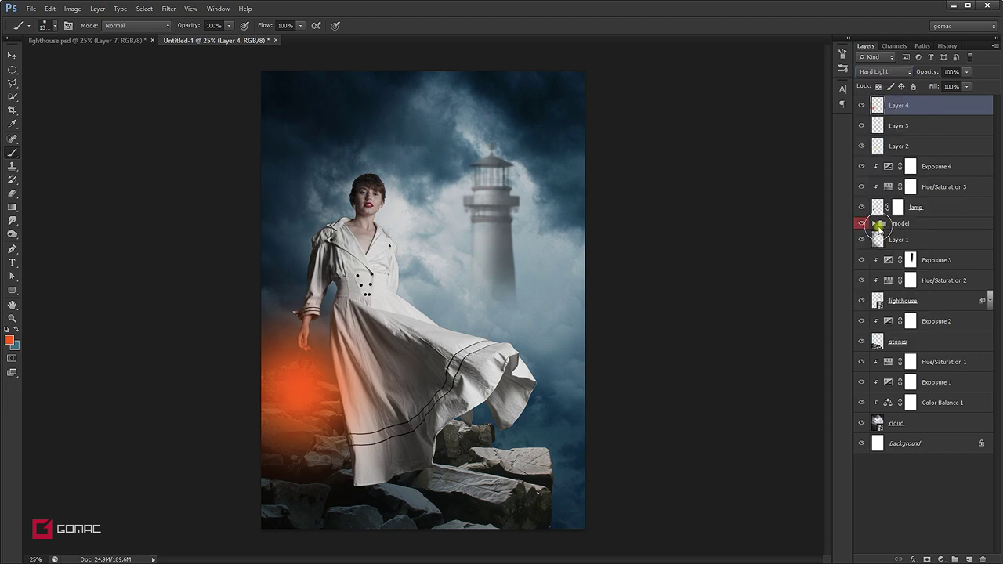
{"action": "left_click_drag", "start_coordinate": [929, 72], "coordinate": [903, 74]}
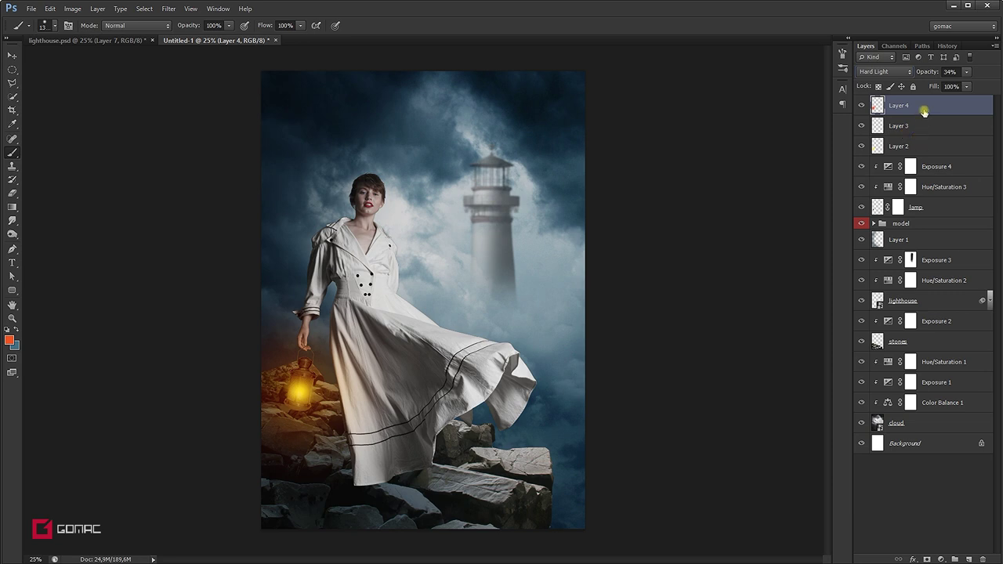
Step: Add a new layer with an 800 px orange glow over the lantern, blended in Soft Light
{"action": "left_click", "coordinate": [970, 559]}
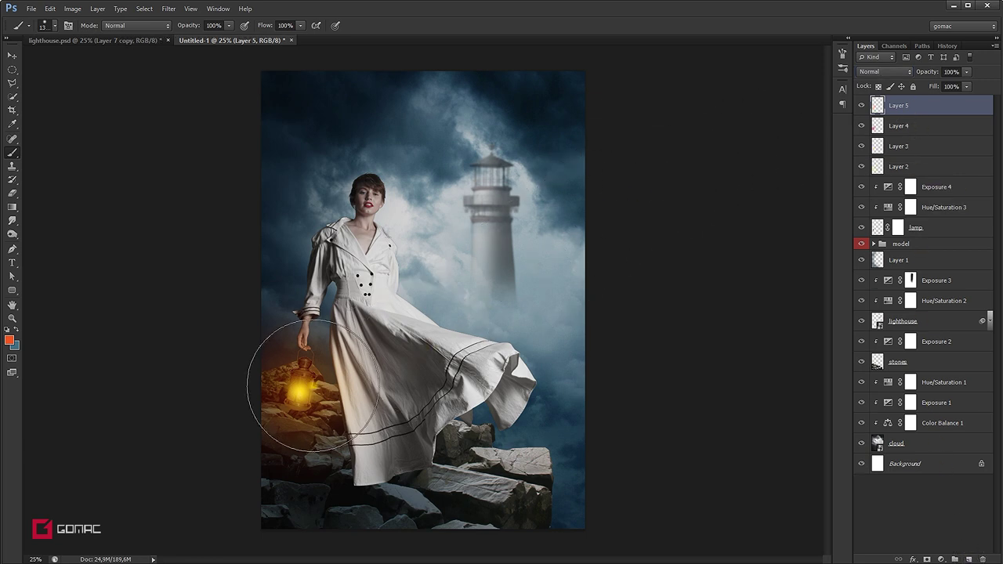
{"action": "key", "text": "bracketleft"}
{"action": "key", "text": "bracketleft"}
{"action": "key", "text": "bracketleft"}
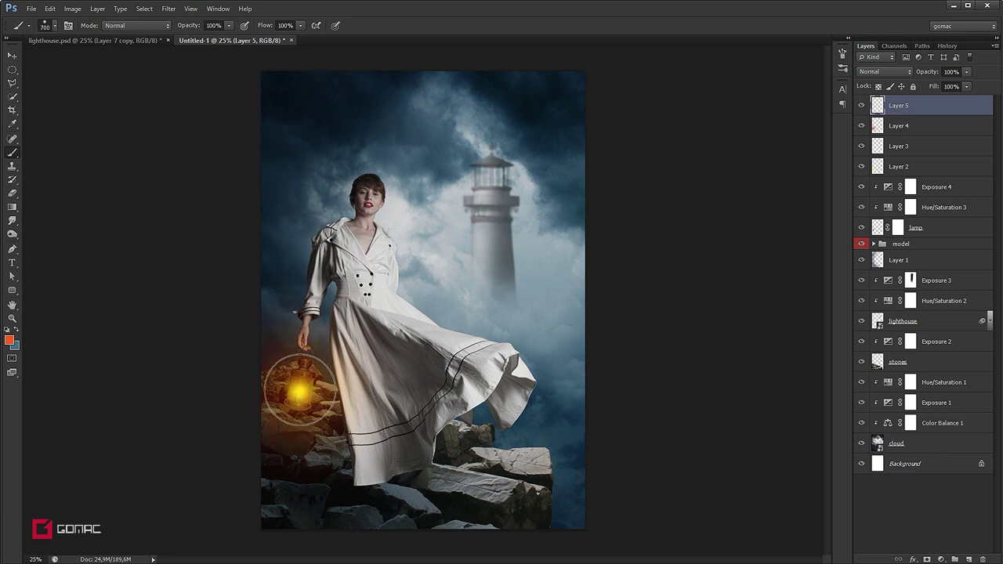
{"action": "key", "text": "bracketright"}
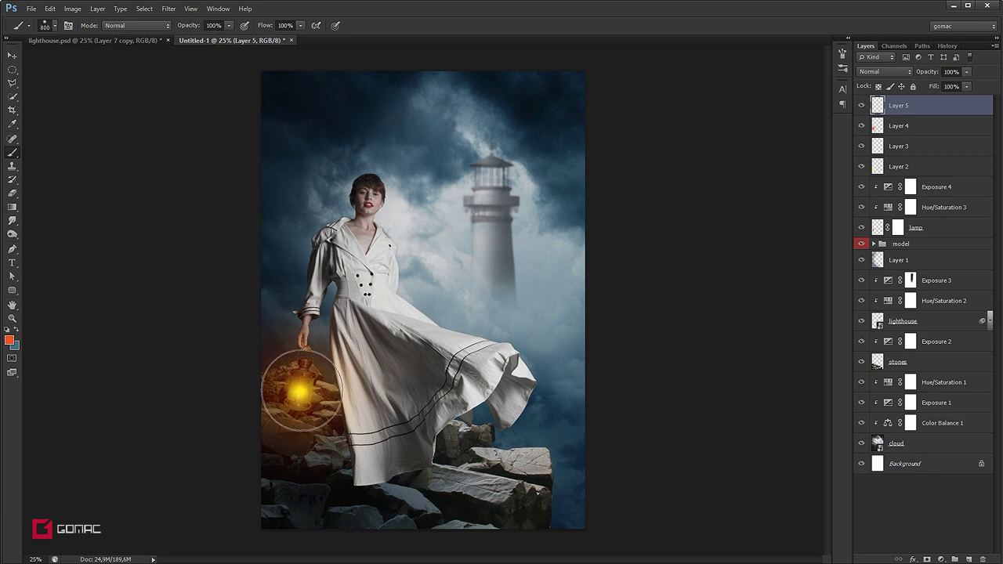
{"action": "left_click", "coordinate": [302, 392]}
{"action": "left_click", "coordinate": [905, 74]}
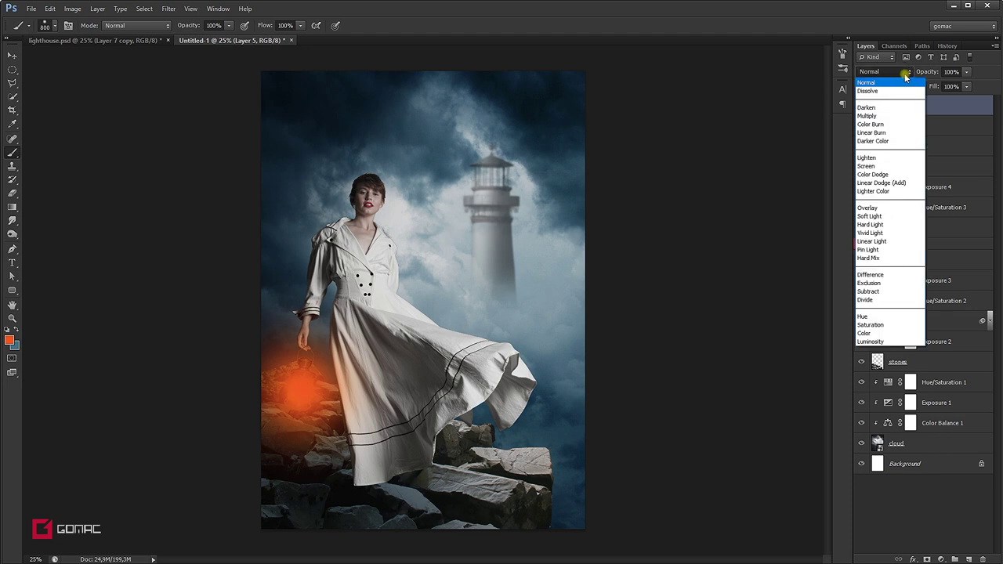
{"action": "left_click", "coordinate": [894, 217]}
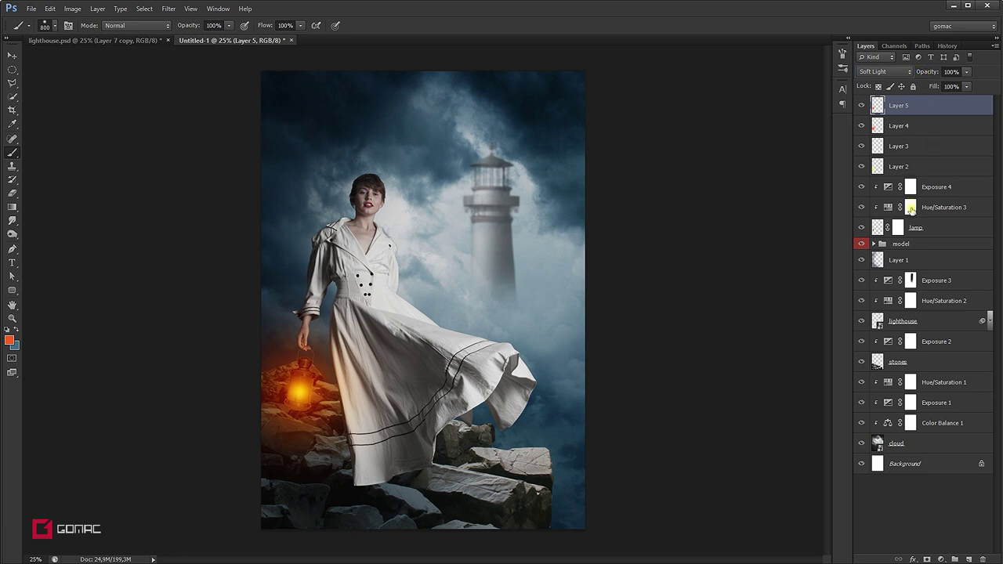
Step: Brush the Hue/Saturation 3 mask around the lantern and lower Layer 5's opacity to 57%
{"action": "left_click", "coordinate": [911, 209]}
{"action": "left_click_drag", "start_coordinate": [305, 353], "coordinate": [302, 392]}
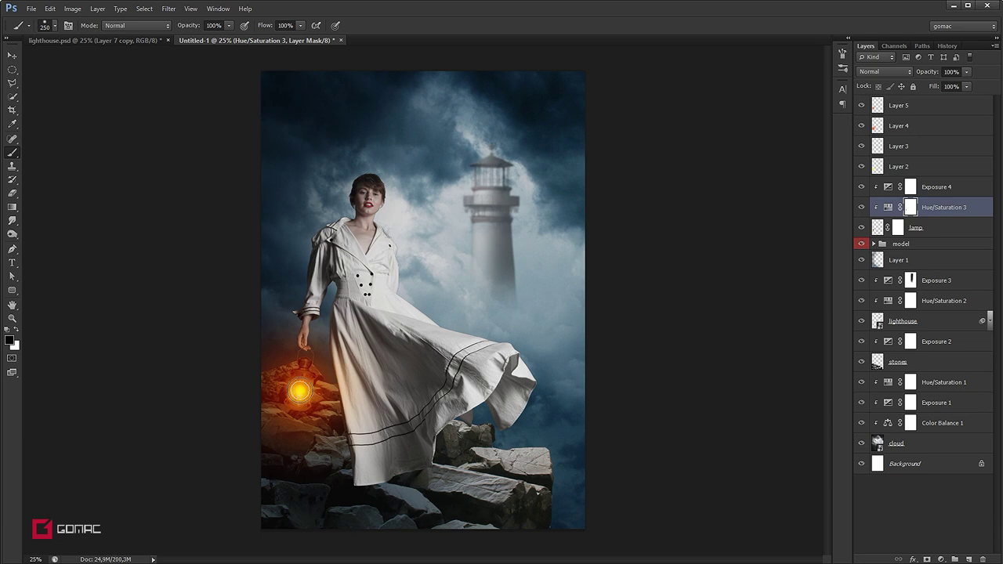
{"action": "left_click", "coordinate": [908, 187]}
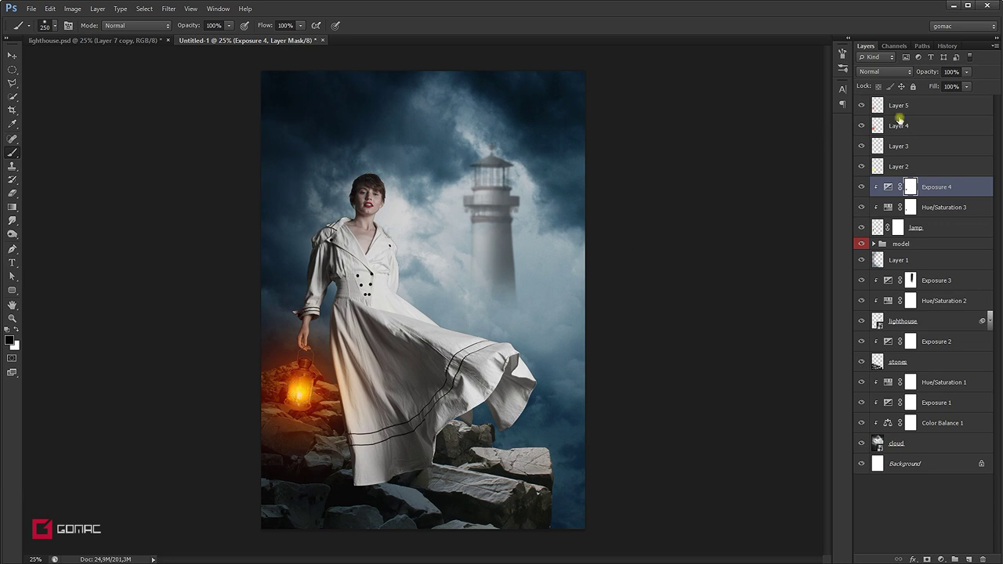
{"action": "left_click", "coordinate": [920, 107]}
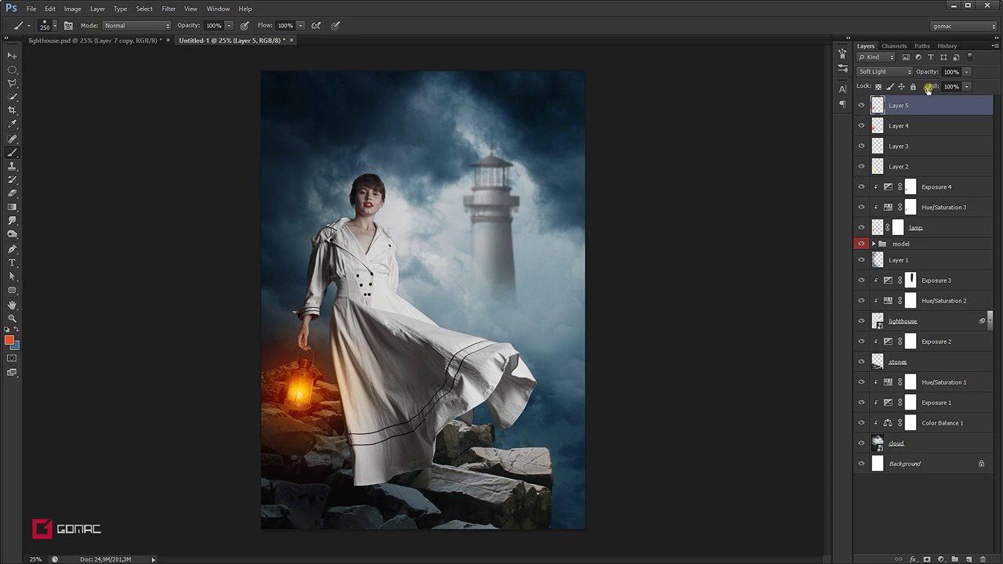
{"action": "left_click_drag", "start_coordinate": [928, 72], "coordinate": [903, 74]}
Step: Toggle Layer 3 to compare the glow, then set its opacity to 31%
{"action": "left_click", "coordinate": [916, 166]}
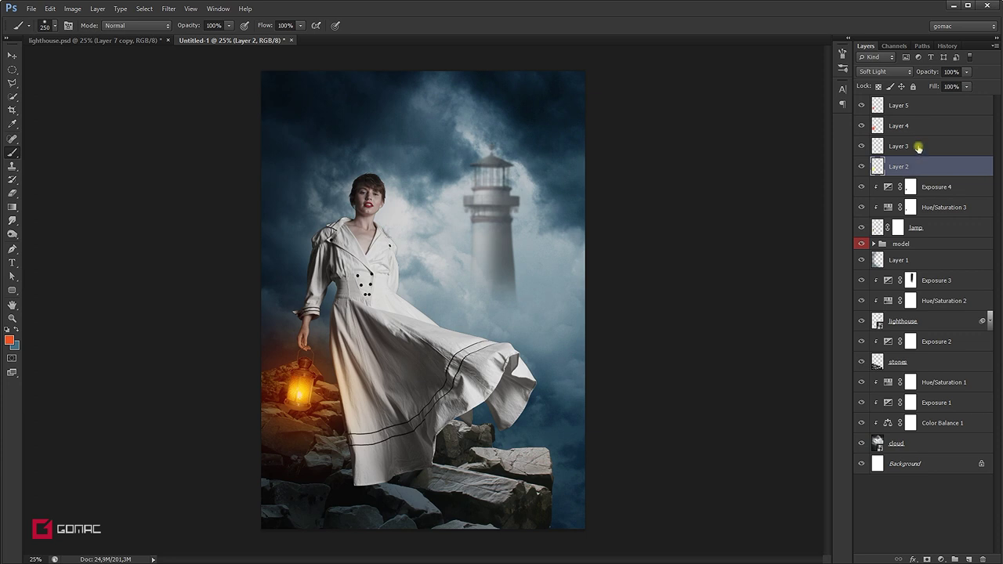
{"action": "left_click", "coordinate": [916, 147]}
{"action": "left_click", "coordinate": [862, 147]}
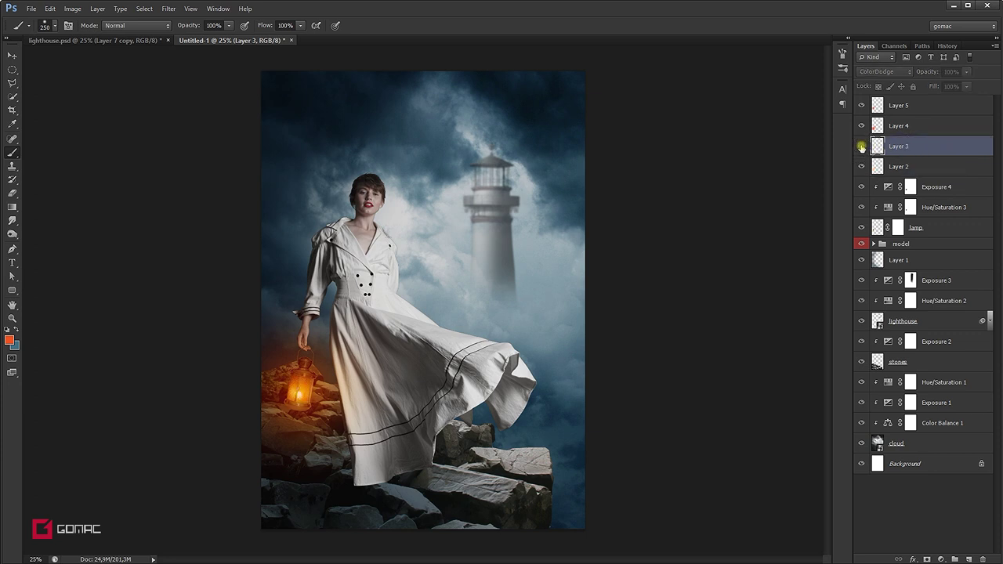
{"action": "left_click", "coordinate": [861, 146]}
{"action": "left_click", "coordinate": [919, 73]}
{"action": "left_click_drag", "start_coordinate": [919, 72], "coordinate": [907, 72]}
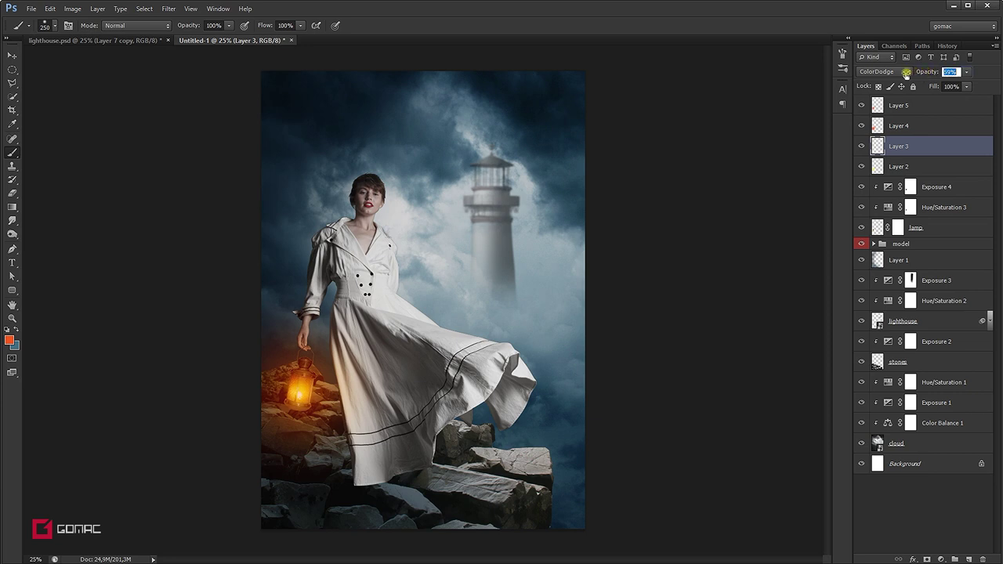
{"action": "left_click_drag", "start_coordinate": [907, 72], "coordinate": [910, 73]}
{"action": "type", "text": "31"}
Step: Set Layer 4 to 41% opacity and lower the Layer 5 glow to 50%
{"action": "left_click", "coordinate": [917, 126]}
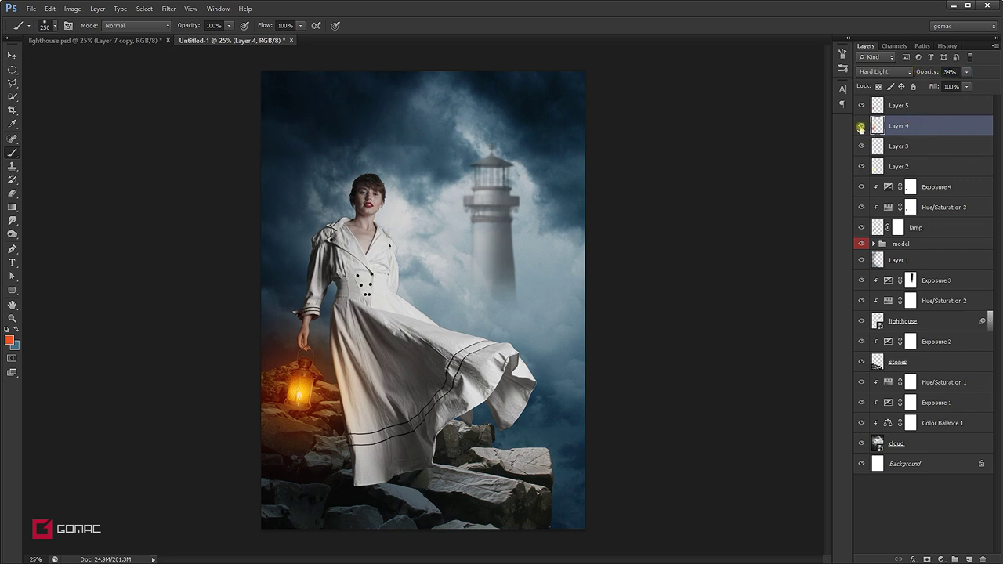
{"action": "left_click", "coordinate": [861, 128]}
{"action": "left_click", "coordinate": [861, 128]}
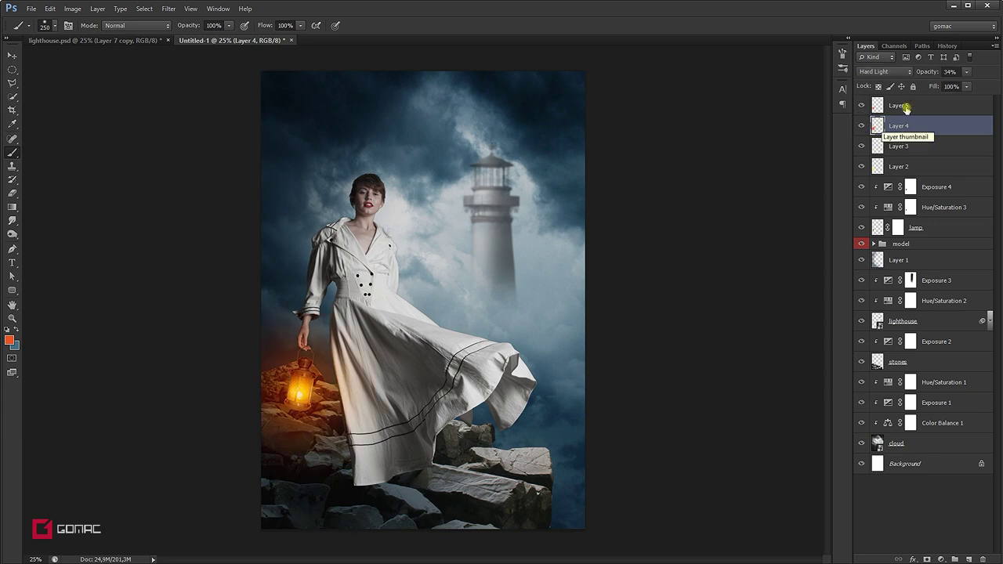
{"action": "left_click_drag", "start_coordinate": [925, 71], "coordinate": [926, 71]}
{"action": "left_click", "coordinate": [913, 106]}
{"action": "left_click_drag", "start_coordinate": [927, 71], "coordinate": [924, 73]}
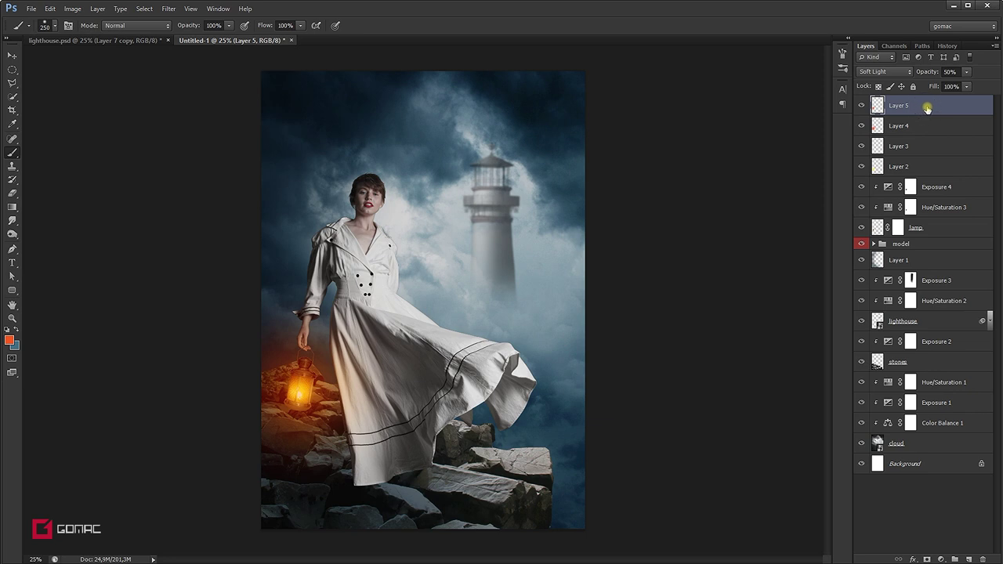
{"action": "scroll", "coordinate": [294, 389], "scroll_direction": "up", "scroll_amount": 1}
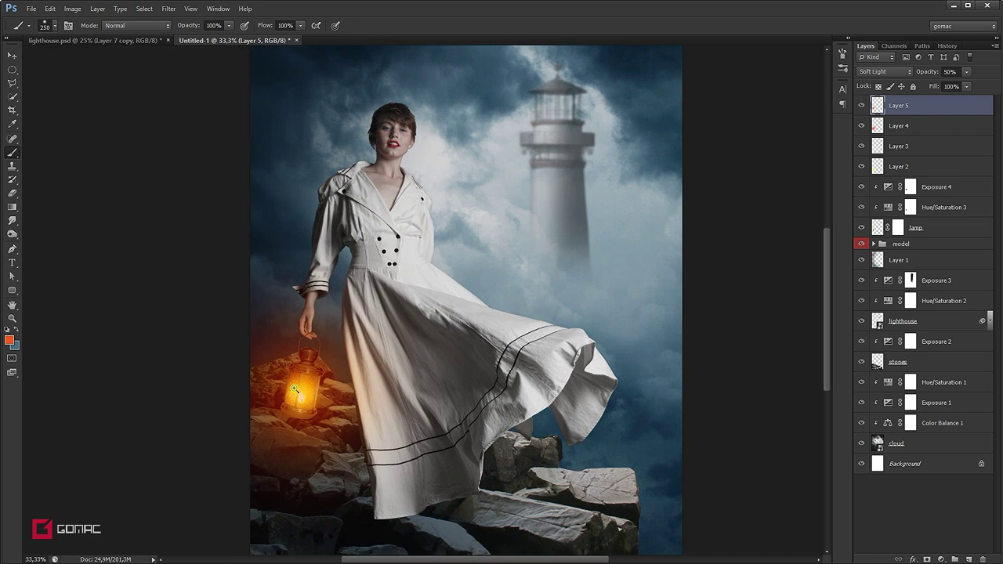
Step: Darken the Exposure 4 adjustment to an exposure of -2,26
{"action": "scroll", "coordinate": [293, 389], "scroll_direction": "up", "scroll_amount": 1}
{"action": "scroll", "coordinate": [294, 388], "scroll_direction": "up", "scroll_amount": 1}
{"action": "scroll", "coordinate": [294, 389], "scroll_direction": "up", "scroll_amount": 1}
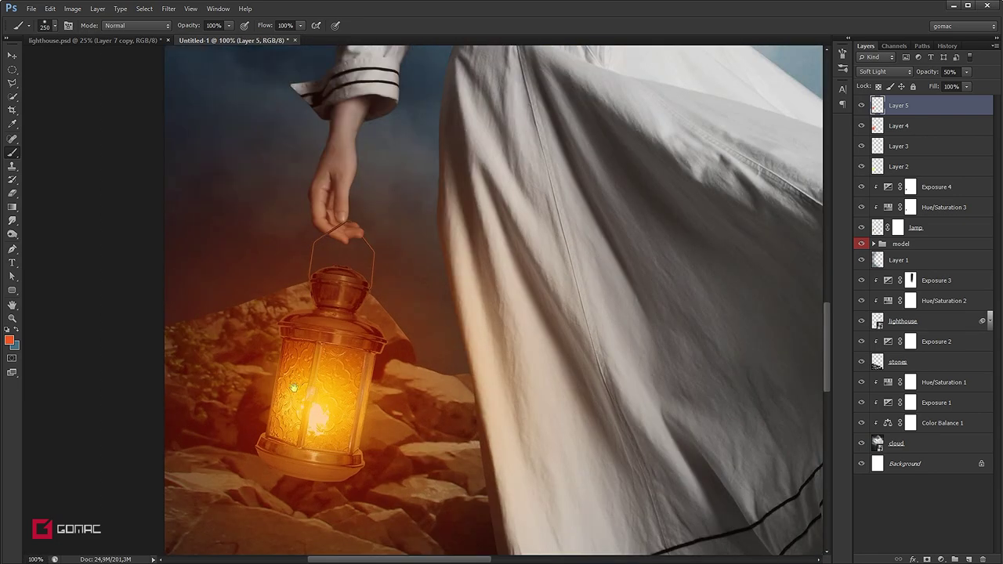
{"action": "key", "text": "v"}
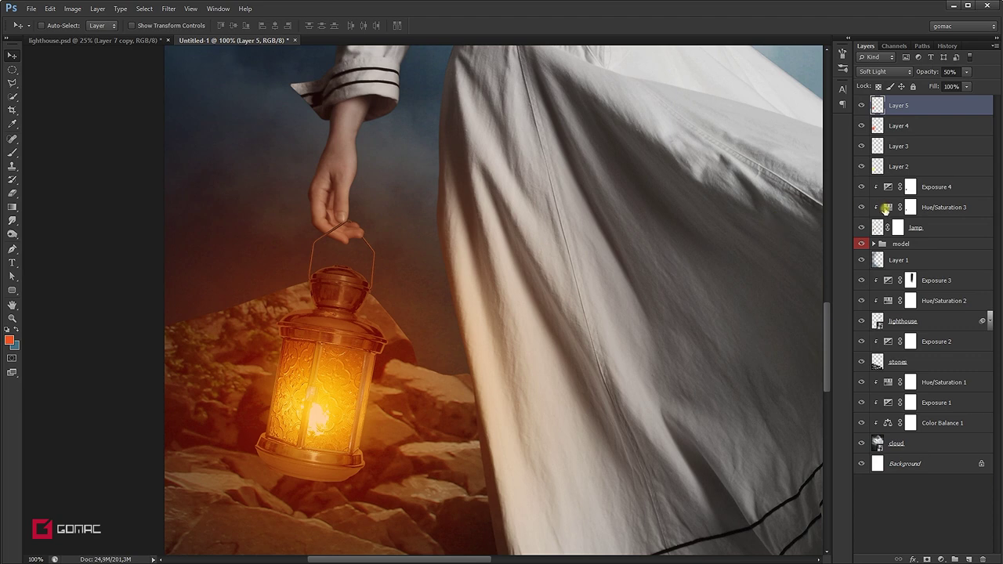
{"action": "double_click", "coordinate": [888, 187]}
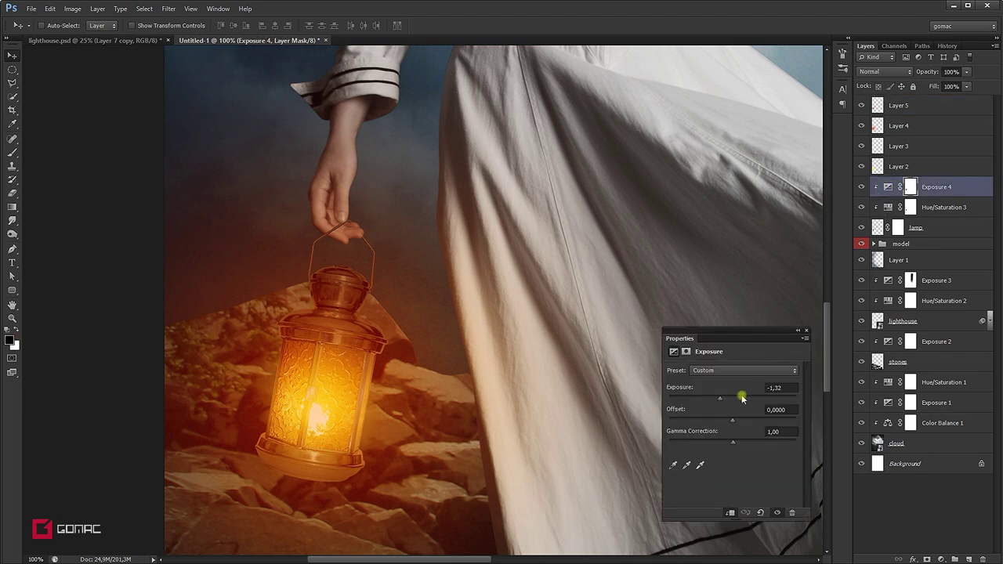
{"action": "left_click_drag", "start_coordinate": [720, 401], "coordinate": [712, 402]}
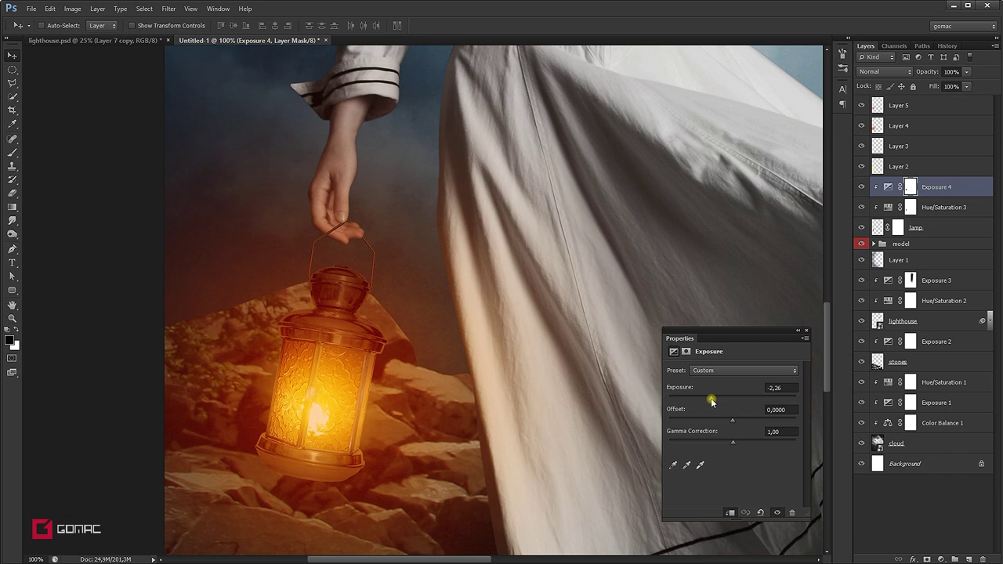
{"action": "left_click", "coordinate": [806, 330]}
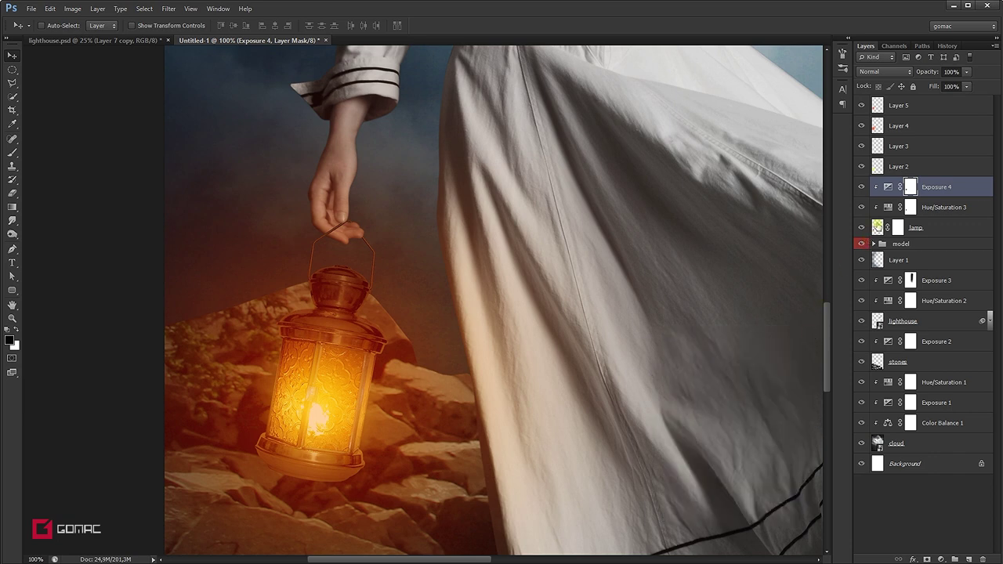
Step: Lower Hue/Saturation 3 lightness to -60 and add an empty Layer 6 above Exposure 4
{"action": "double_click", "coordinate": [887, 207]}
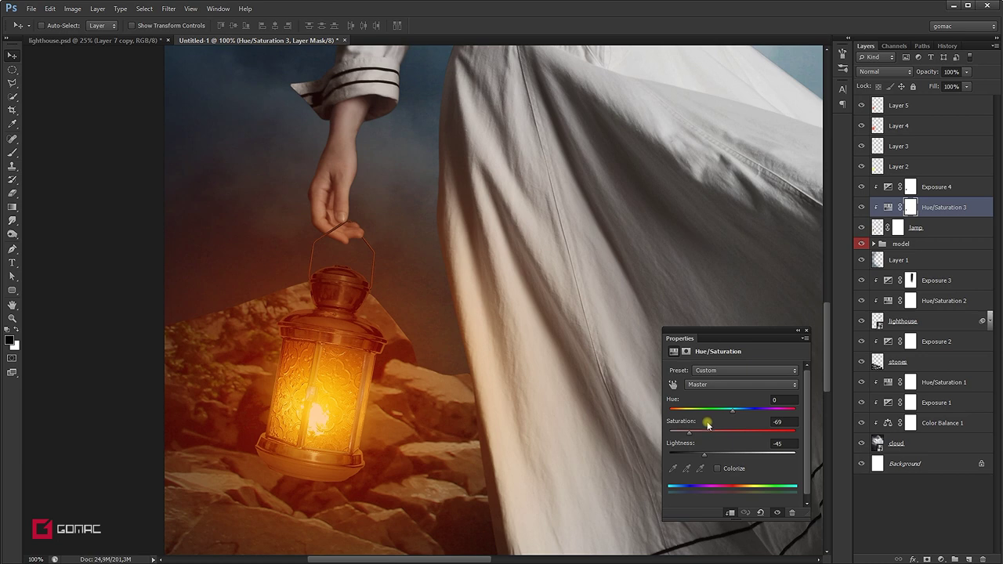
{"action": "mouse_move", "coordinate": [705, 455]}
{"action": "left_mouse_down"}
{"action": "mouse_move", "coordinate": [695, 459]}
{"action": "mouse_move", "coordinate": [683, 433]}
{"action": "left_mouse_up"}
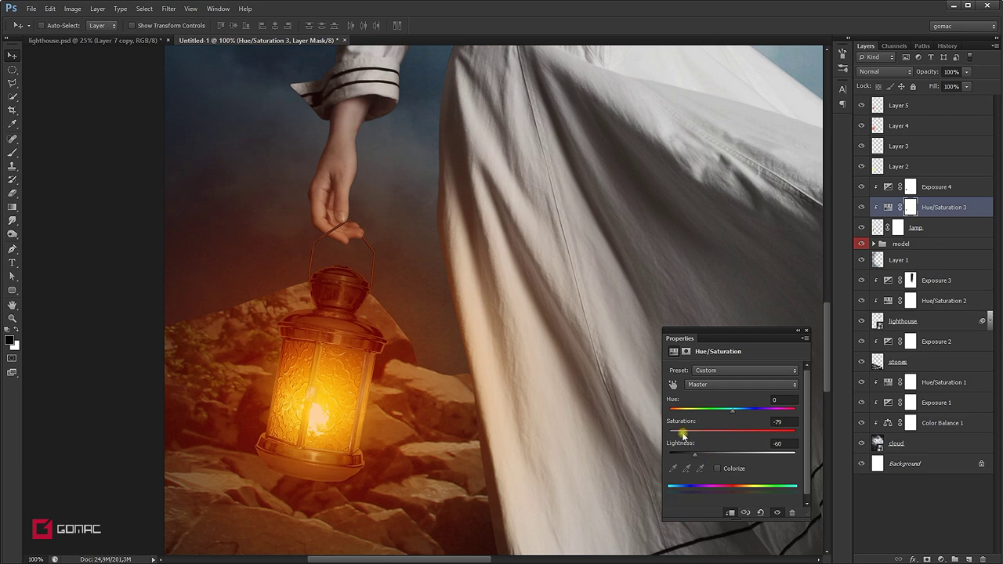
{"action": "left_click", "coordinate": [806, 330]}
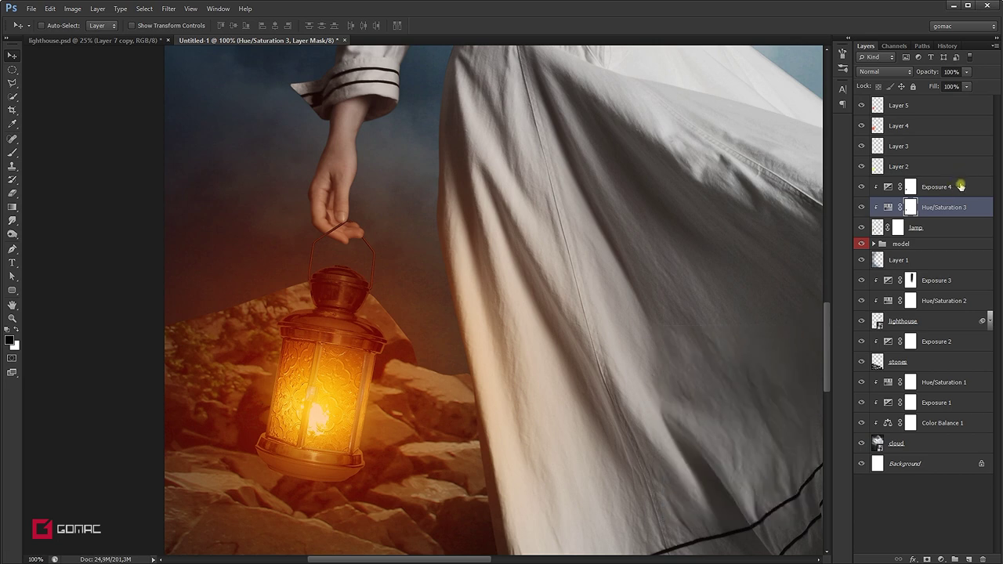
{"action": "left_click", "coordinate": [961, 187]}
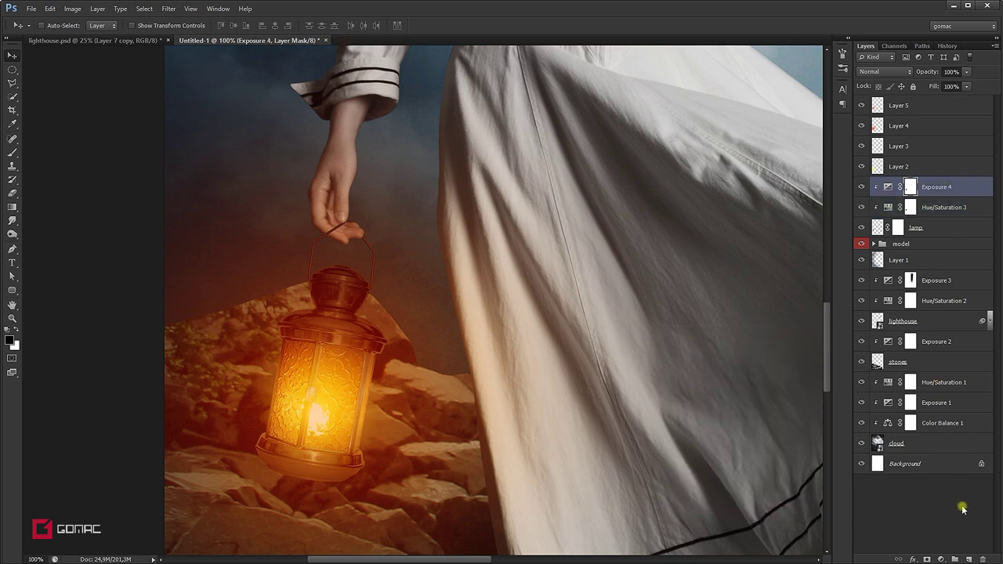
{"action": "left_click", "coordinate": [965, 553]}
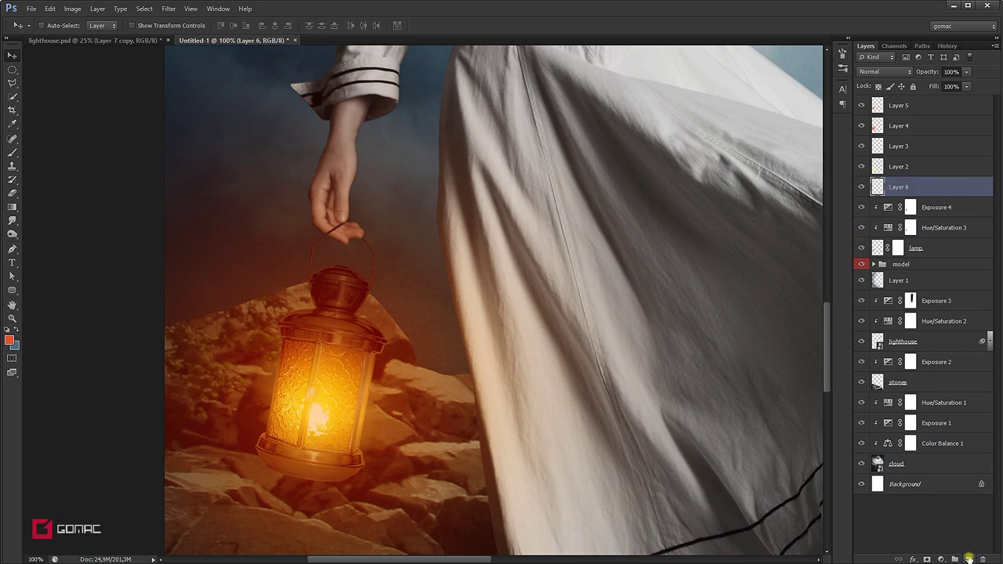
Step: Clip Layer 6 to the layer below and set a near-black foreground colour
{"action": "left_click", "coordinate": [878, 197], "text": "alt"}
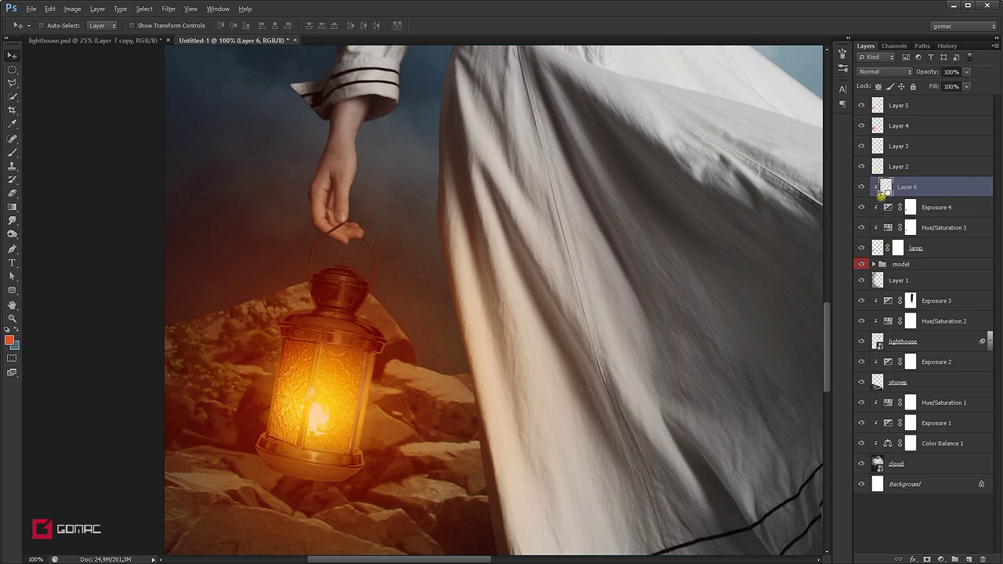
{"action": "left_click", "coordinate": [10, 339]}
{"action": "left_click", "coordinate": [759, 441]}
{"action": "left_click", "coordinate": [993, 316]}
{"action": "key", "text": "v"}
{"action": "left_click", "coordinate": [12, 152]}
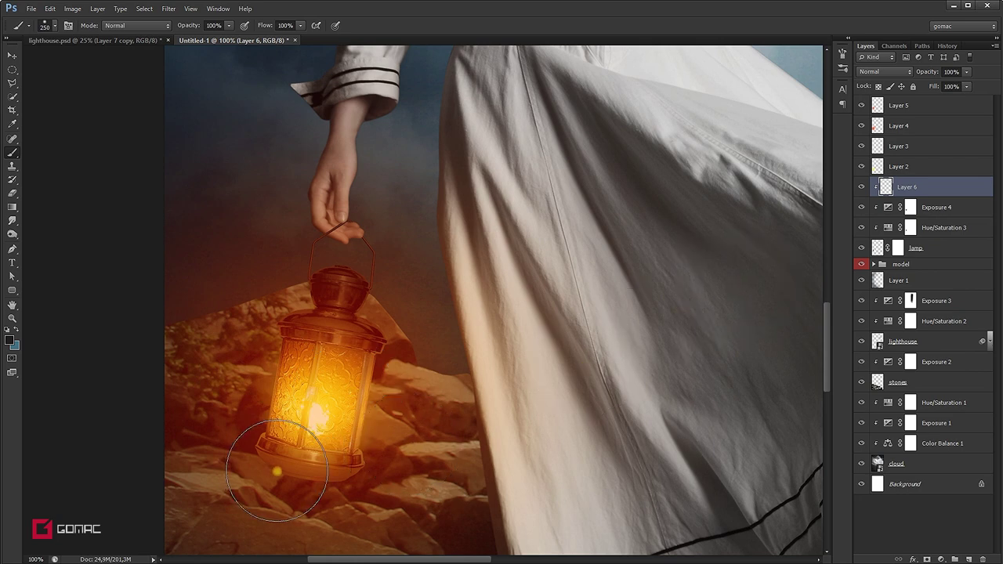
Step: With an 80 px brush at 37% opacity, paint Multiply shading on the rocks under the lantern
{"action": "key", "text": "bracketleft"}
{"action": "key", "text": "bracketleft"}
{"action": "key", "text": "bracketleft"}
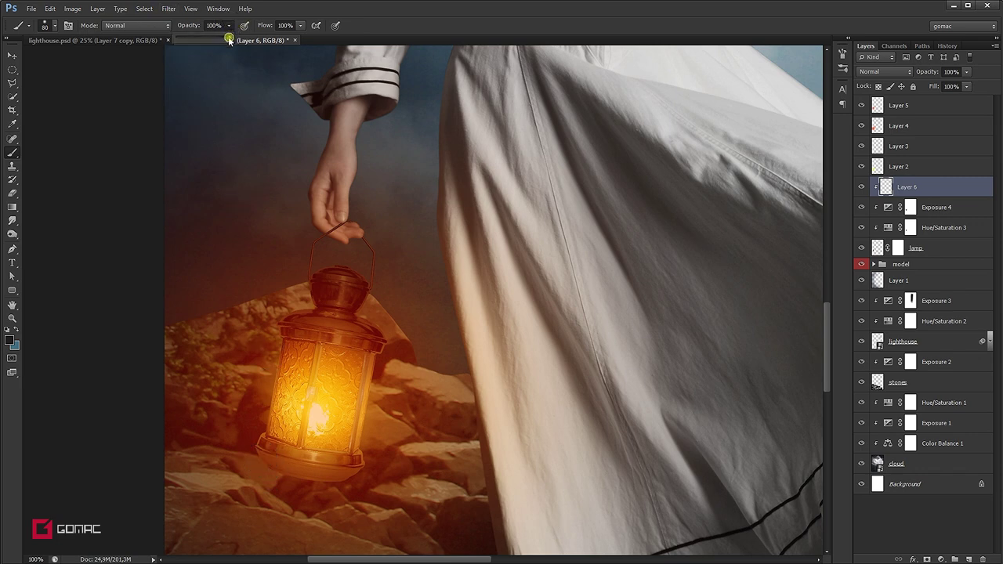
{"action": "left_click_drag", "start_coordinate": [203, 40], "coordinate": [195, 40]}
{"action": "left_click_drag", "start_coordinate": [256, 472], "coordinate": [260, 454]}
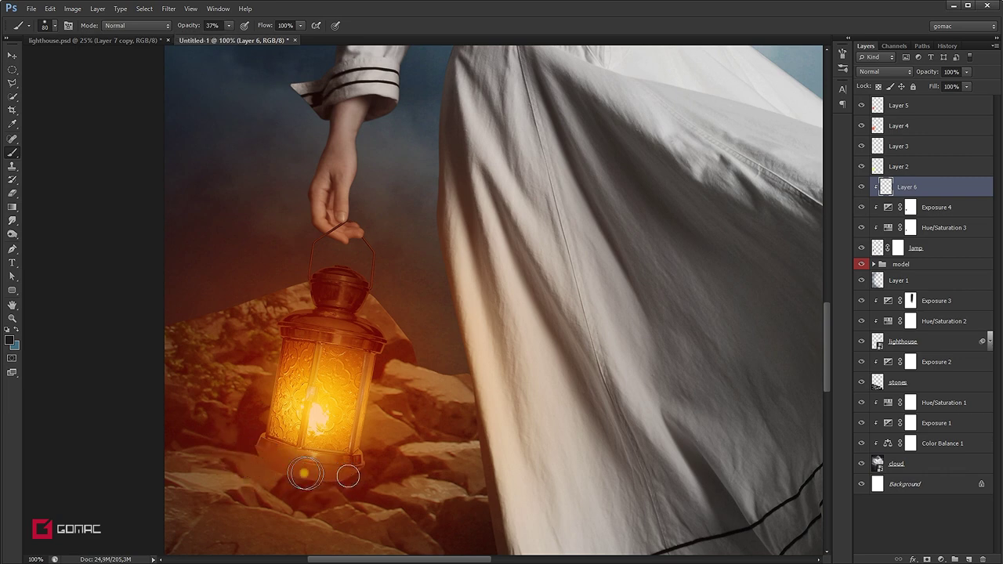
{"action": "left_click", "coordinate": [898, 70]}
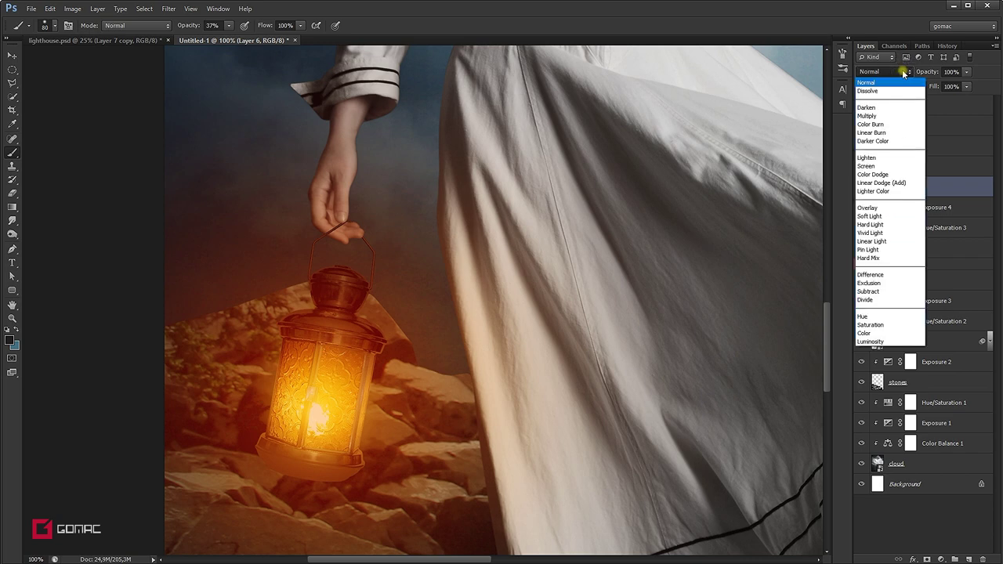
{"action": "left_click", "coordinate": [870, 116]}
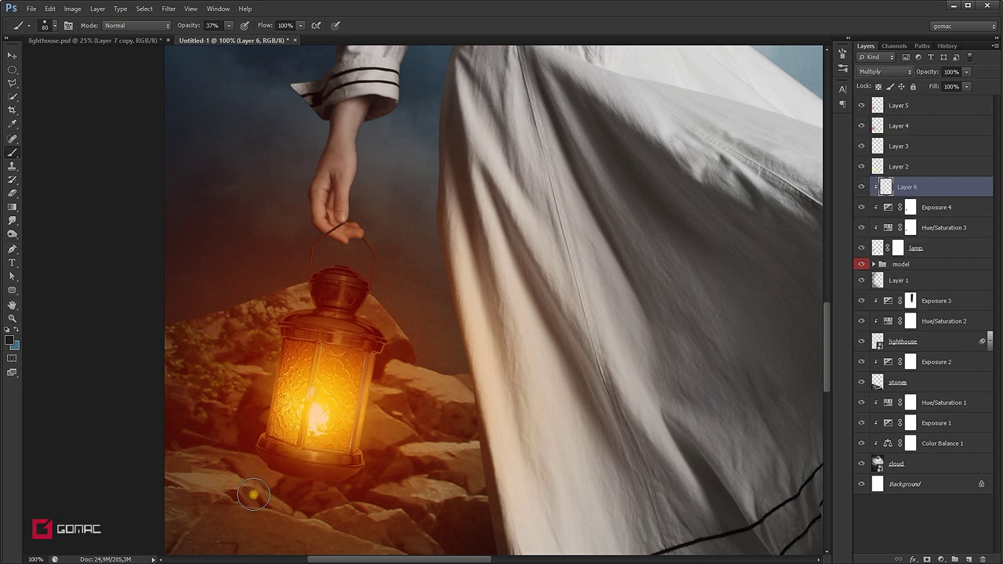
{"action": "left_click_drag", "start_coordinate": [250, 460], "coordinate": [370, 479]}
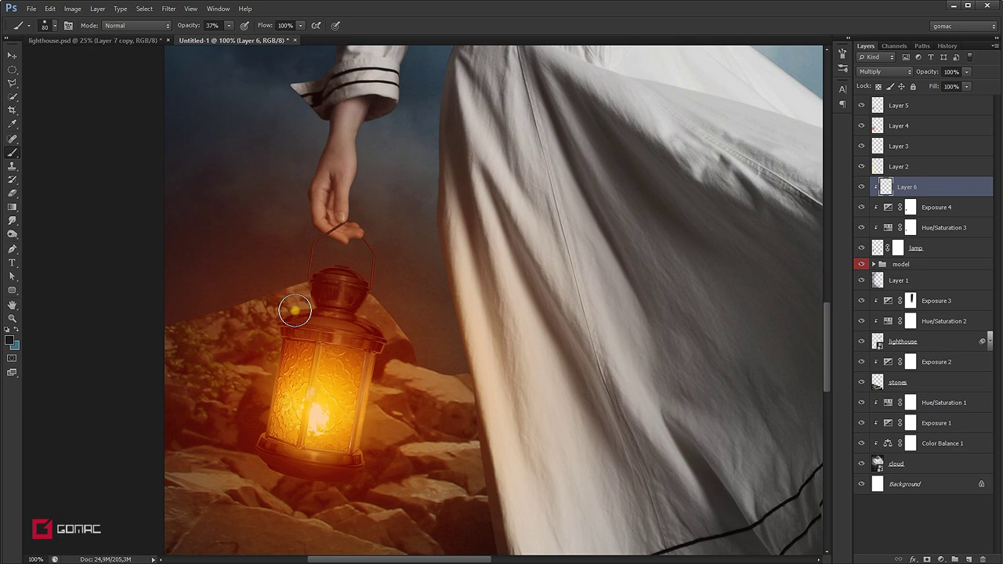
{"action": "key", "text": "bracketleft"}
Step: Toggle Layer 3's visibility to check its effect on the lantern glow
{"action": "scroll", "coordinate": [390, 296], "scroll_direction": "down", "scroll_amount": 3}
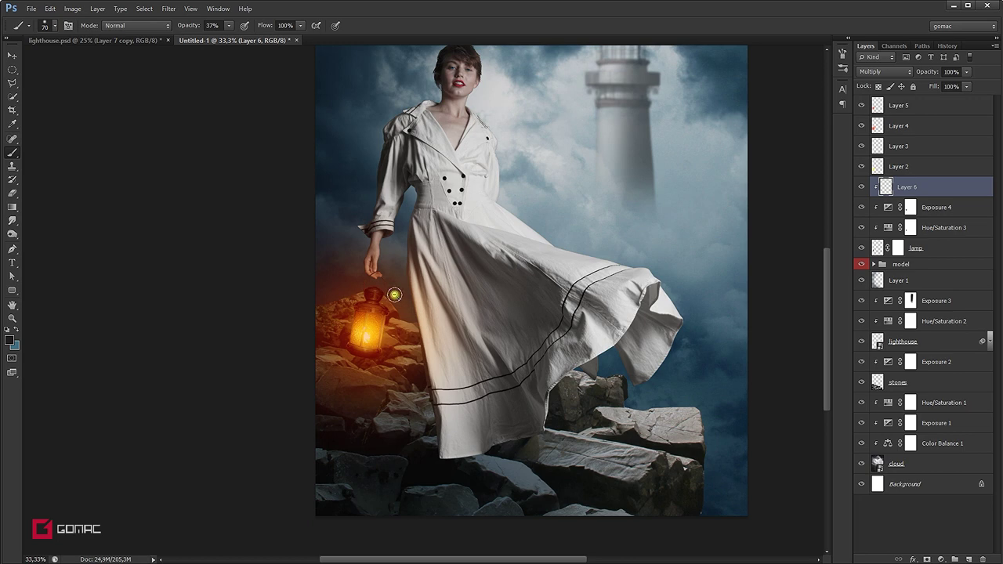
{"action": "scroll", "coordinate": [395, 295], "scroll_direction": "down", "scroll_amount": 1}
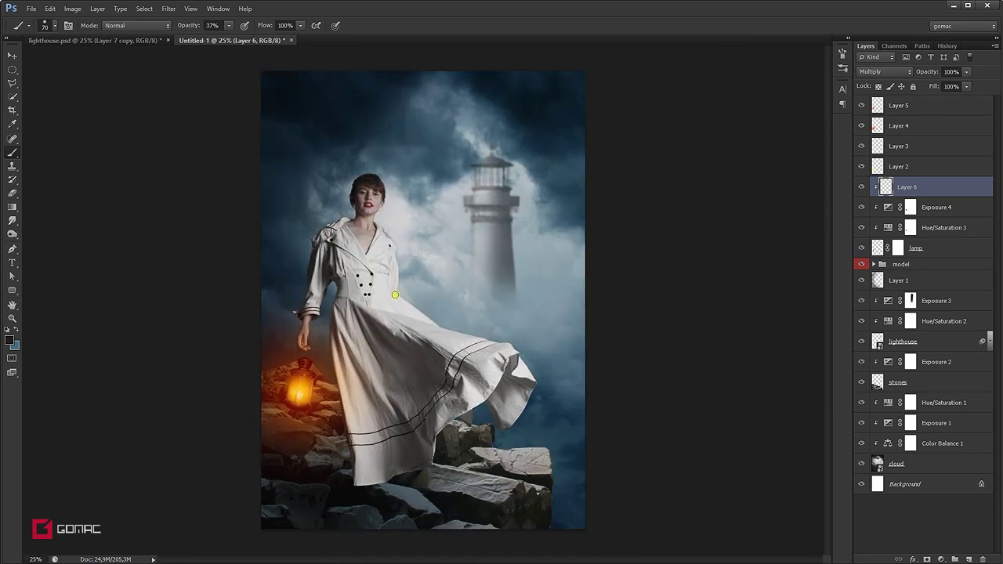
{"action": "key", "text": "v"}
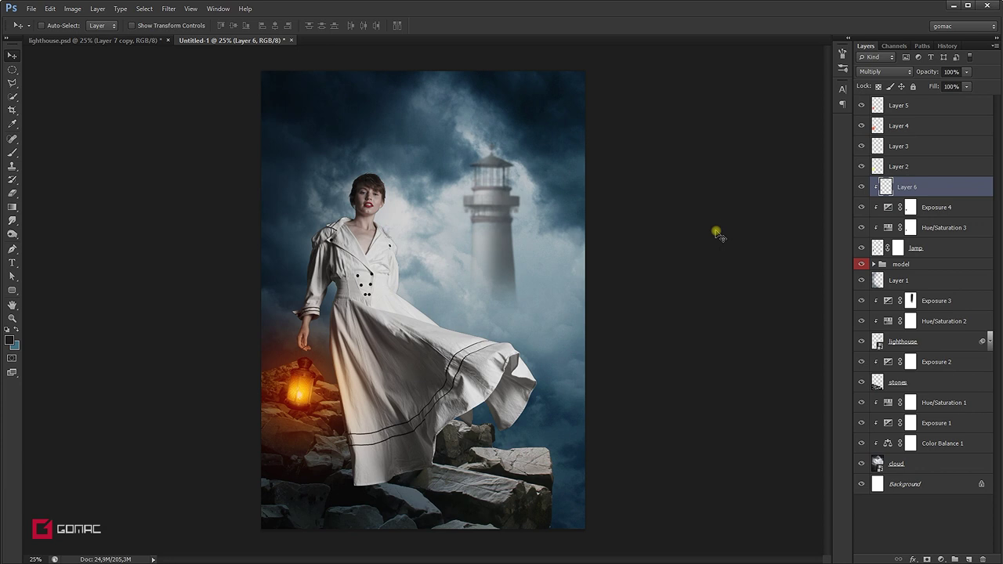
{"action": "left_click", "coordinate": [945, 108]}
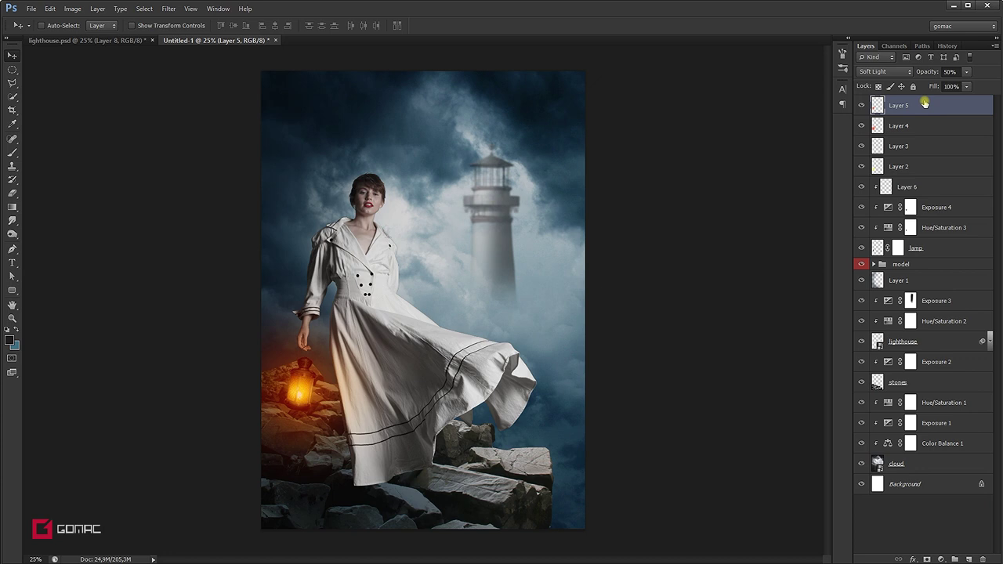
{"action": "left_click", "coordinate": [861, 146]}
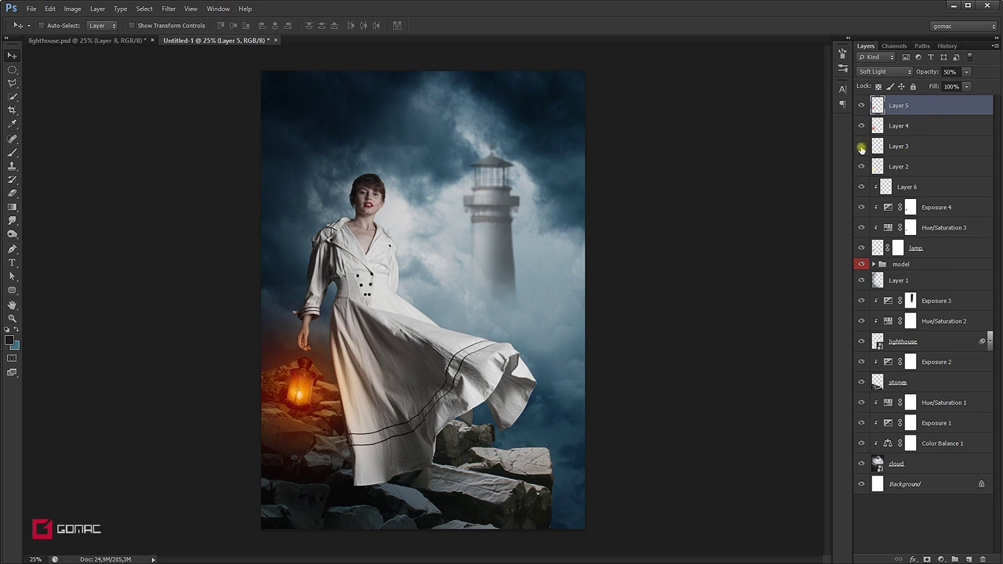
{"action": "left_click", "coordinate": [862, 147]}
Step: Scale the Layer 3 glow to about 62%, set its opacity to 100%, and duplicate it
{"action": "left_click", "coordinate": [930, 148]}
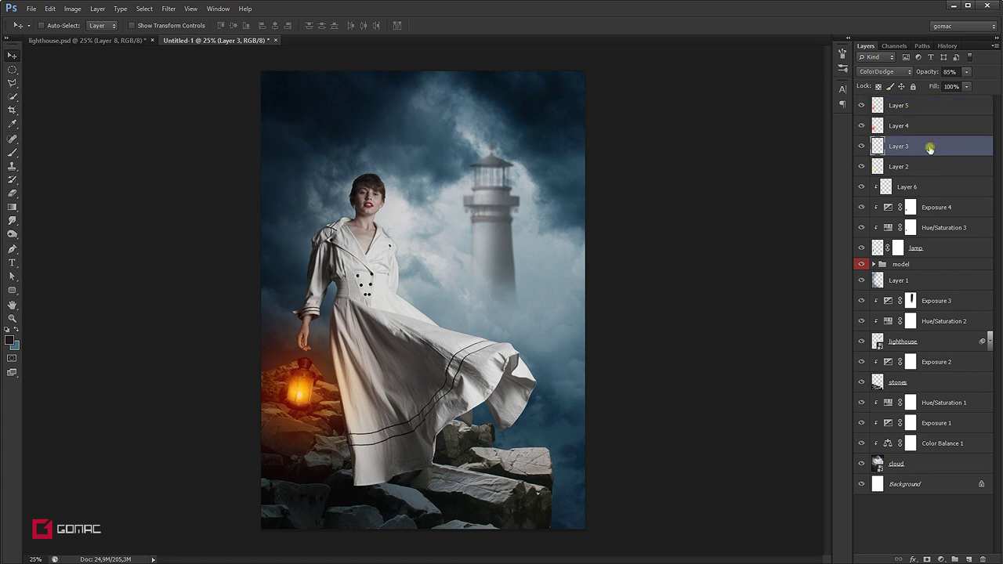
{"action": "key", "text": "ctrl+t"}
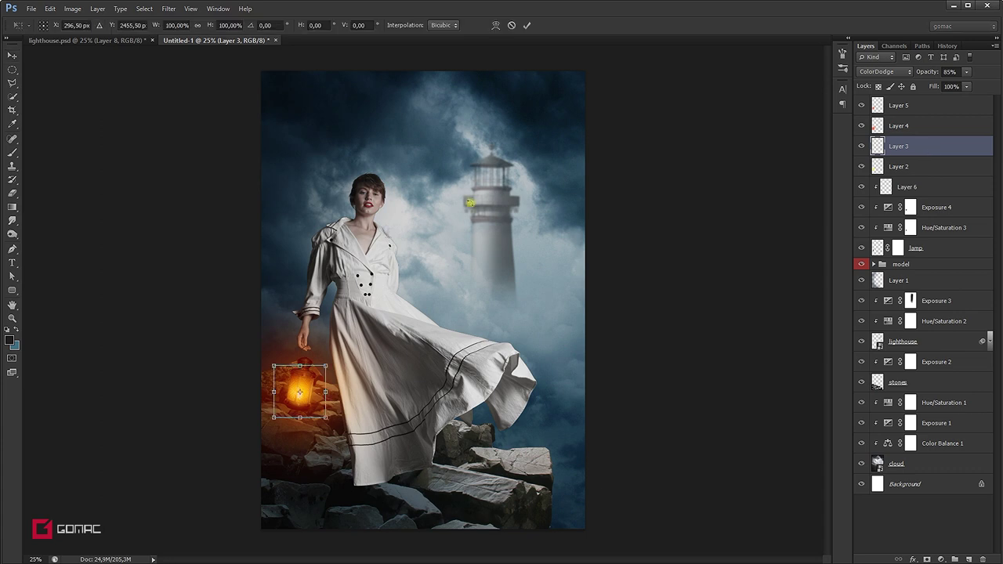
{"action": "left_click_drag", "start_coordinate": [326, 365], "coordinate": [318, 376]}
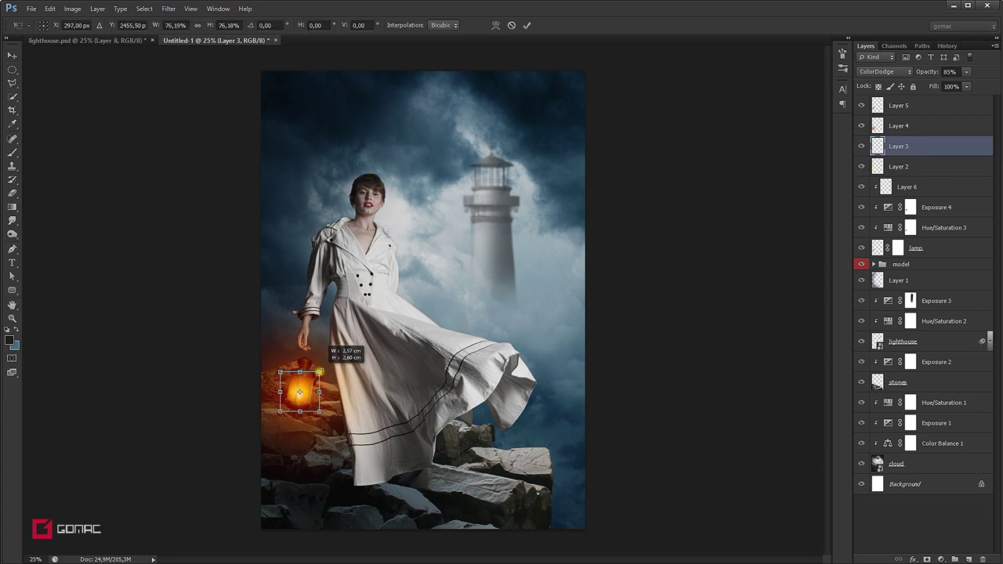
{"action": "left_click_drag", "start_coordinate": [318, 376], "coordinate": [316, 377]}
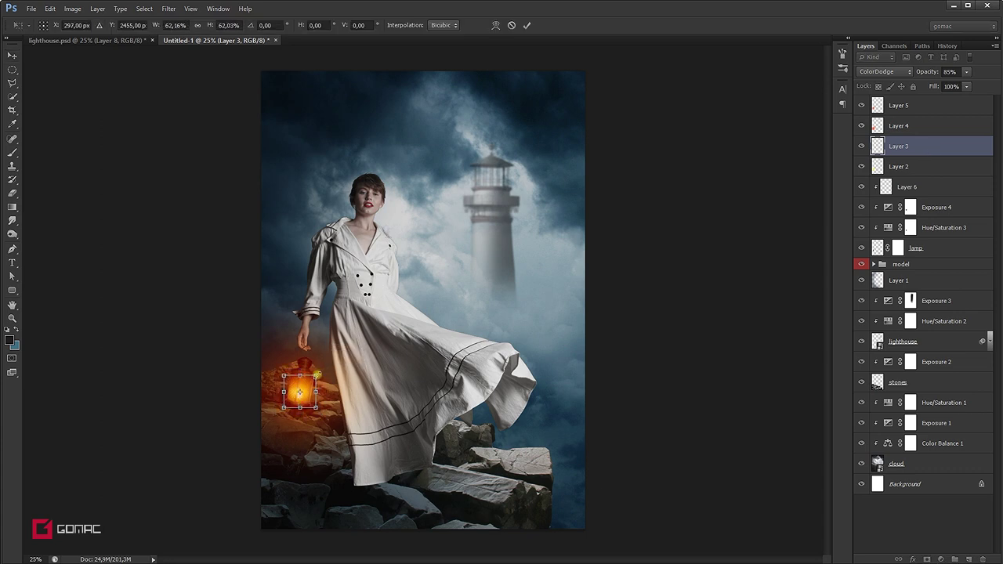
{"action": "key", "text": "Return"}
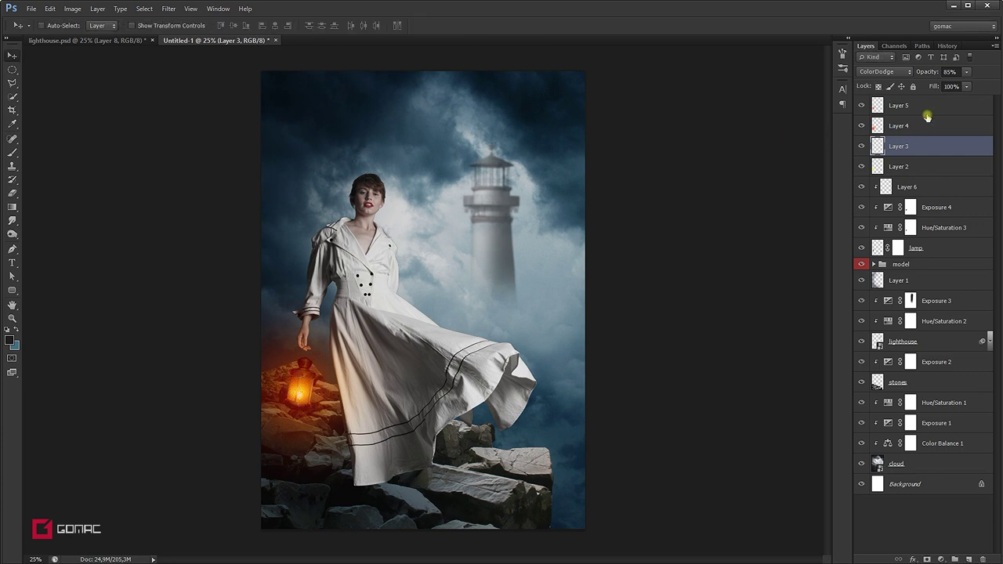
{"action": "left_click_drag", "start_coordinate": [923, 72], "coordinate": [943, 72]}
{"action": "key", "text": "Return"}
{"action": "key", "text": "ctrl+j"}
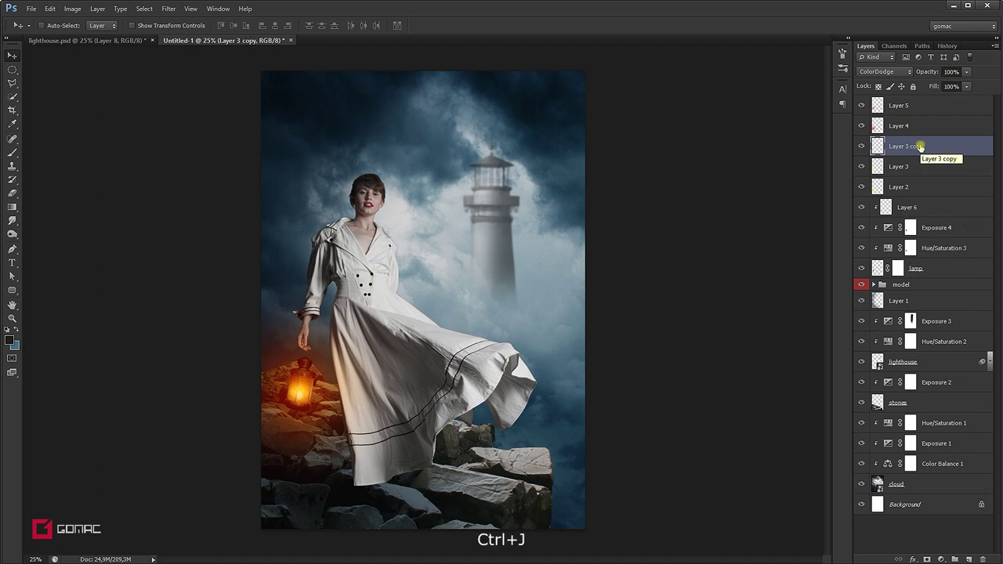
Step: Scale the Layer 3 copy glow to about 122% around the lantern
{"action": "key", "text": "ctrl+t"}
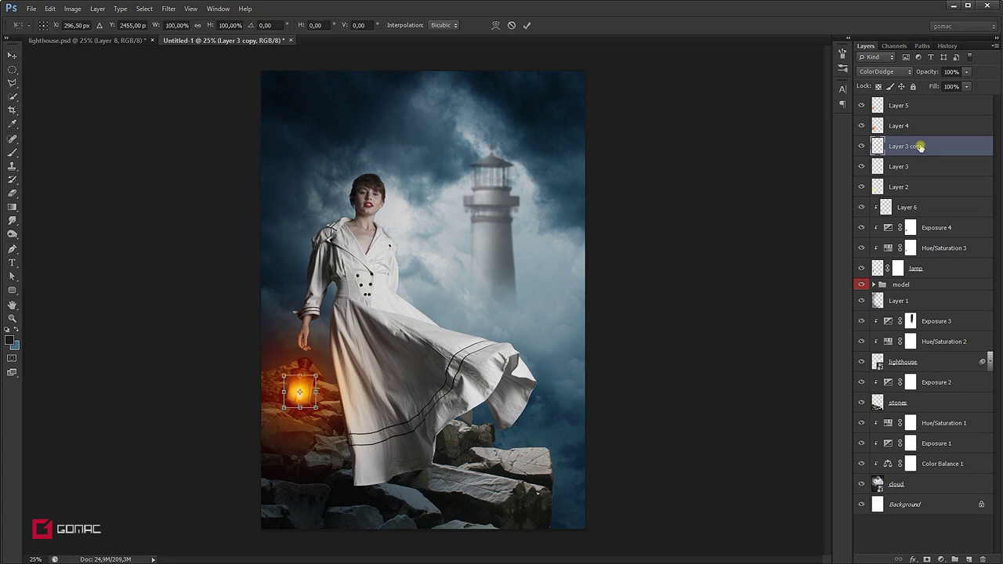
{"action": "left_click_drag", "start_coordinate": [319, 375], "coordinate": [329, 370]}
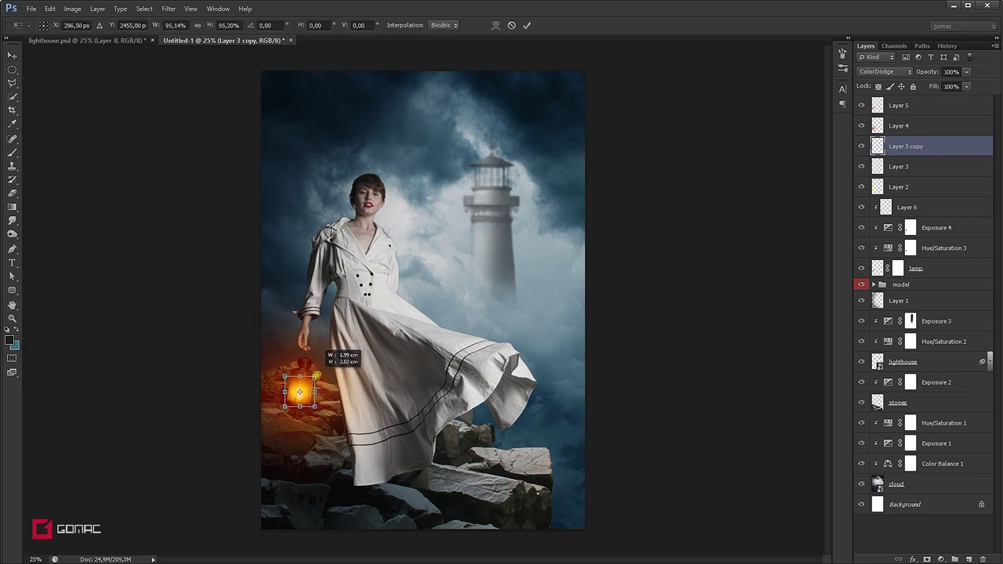
{"action": "left_click_drag", "start_coordinate": [328, 370], "coordinate": [325, 374]}
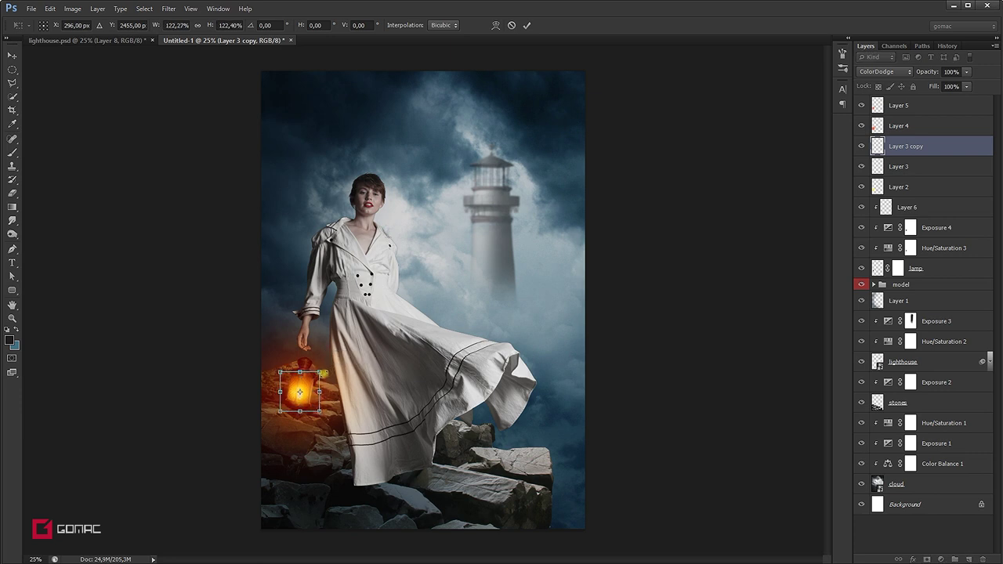
{"action": "key", "text": "Return"}
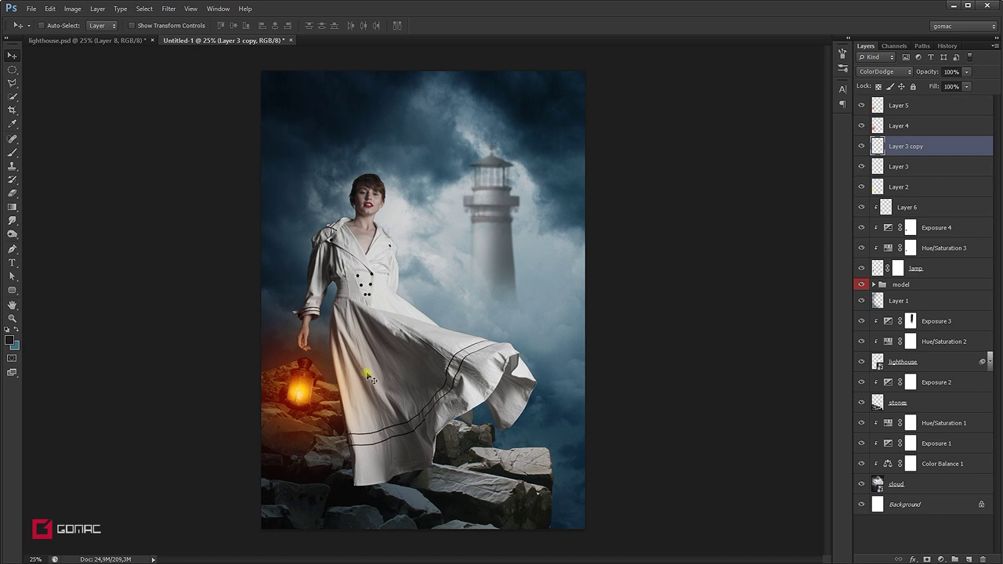
Step: Group Layer 5 through lamp into an orange-labelled group named 'lamp', then add Layer 7
{"action": "left_click", "coordinate": [928, 105]}
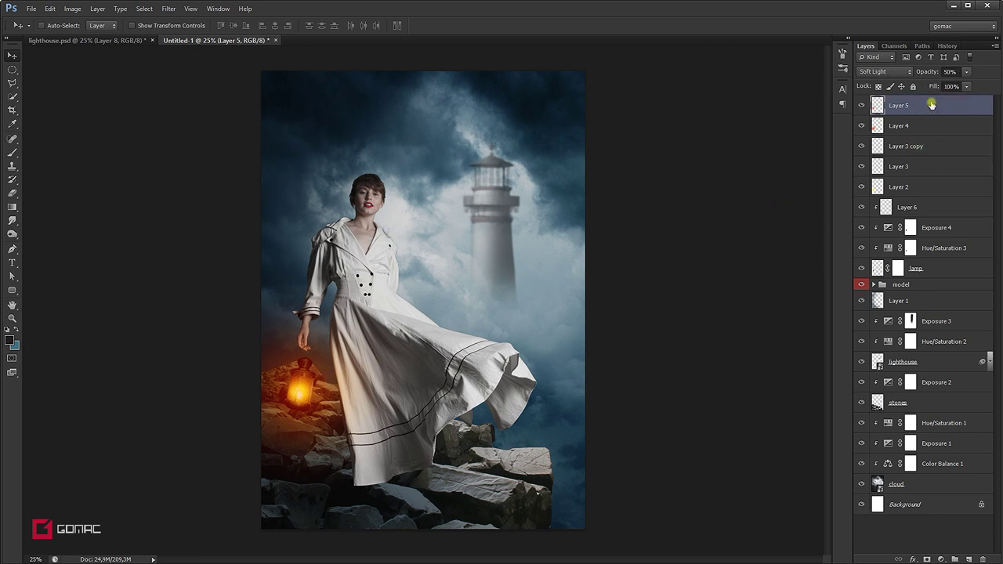
{"action": "left_click", "coordinate": [943, 273], "text": "shift"}
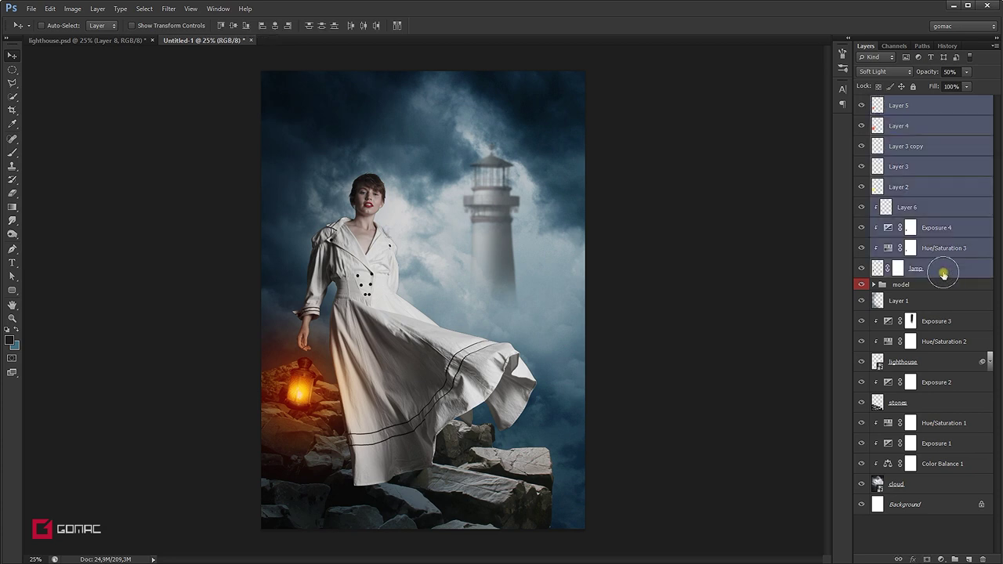
{"action": "key", "text": "ctrl+g"}
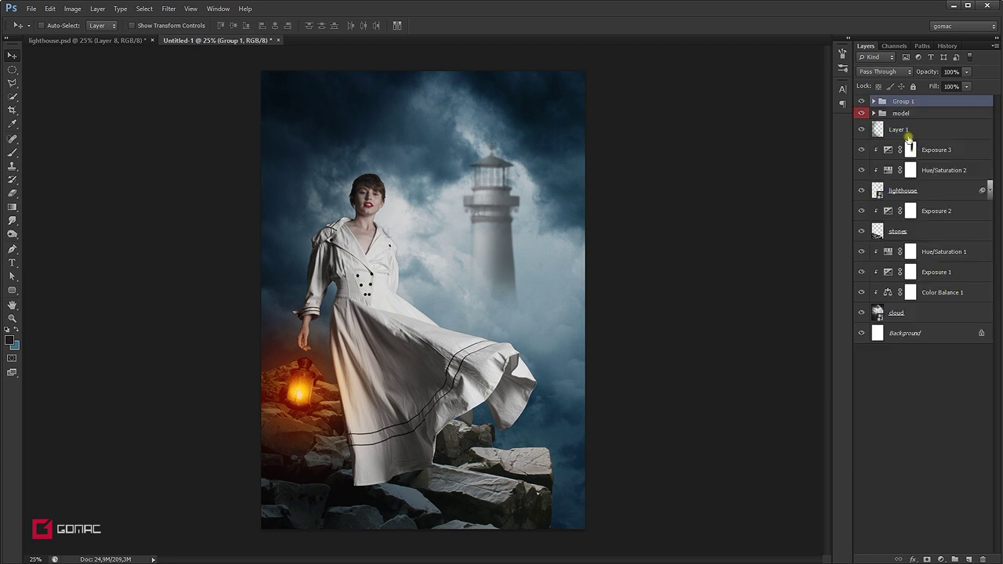
{"action": "double_click", "coordinate": [901, 102]}
{"action": "type", "text": "lan"}
{"action": "key", "text": "Return"}
{"action": "right_click", "coordinate": [942, 103]}
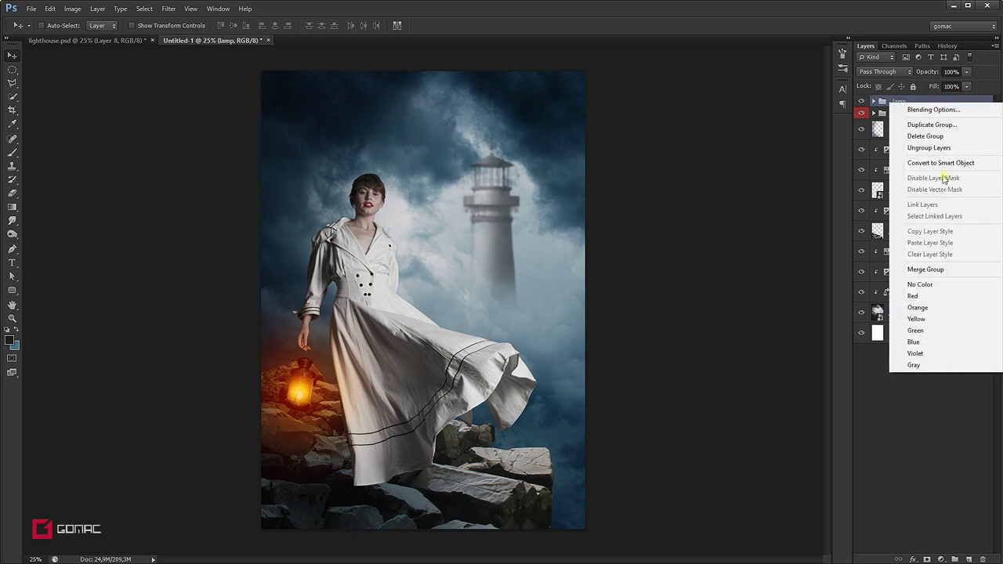
{"action": "left_click", "coordinate": [918, 307]}
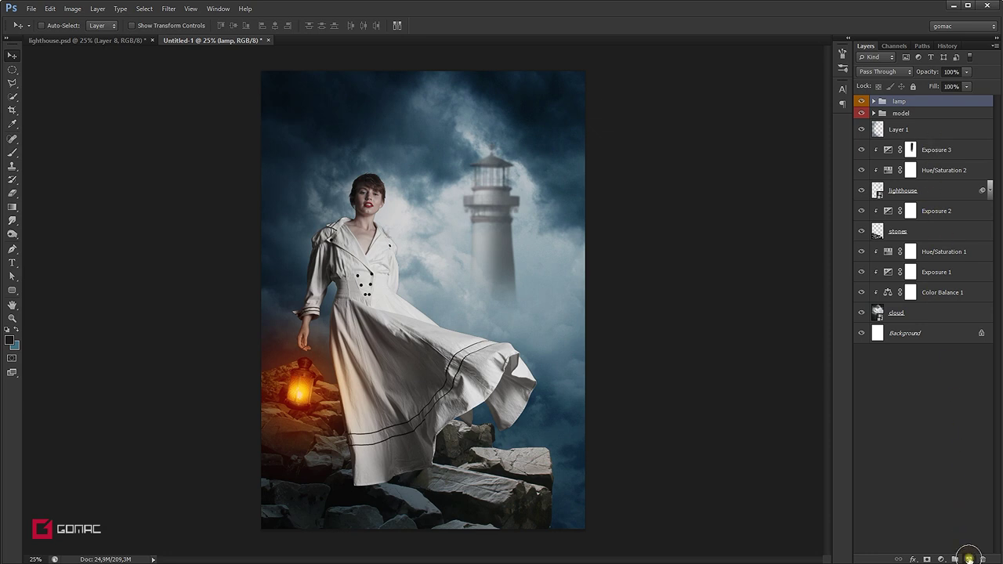
{"action": "left_click", "coordinate": [970, 559]}
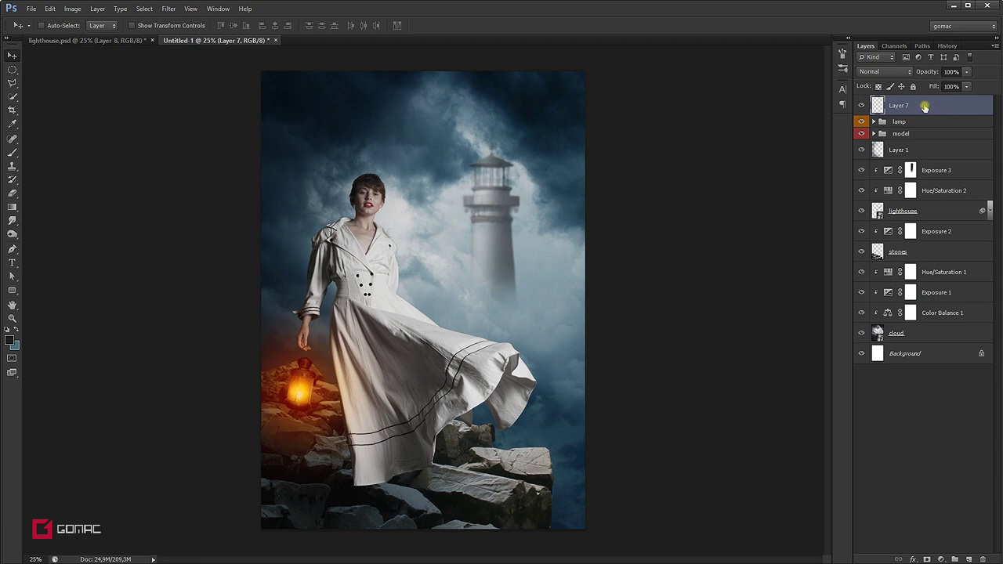
Step: Sample the lantern's yellow as paint colour and enlarge the brush to 500 px
{"action": "left_click", "coordinate": [16, 330]}
{"action": "left_click", "coordinate": [13, 123]}
{"action": "left_click_drag", "start_coordinate": [293, 396], "coordinate": [304, 394]}
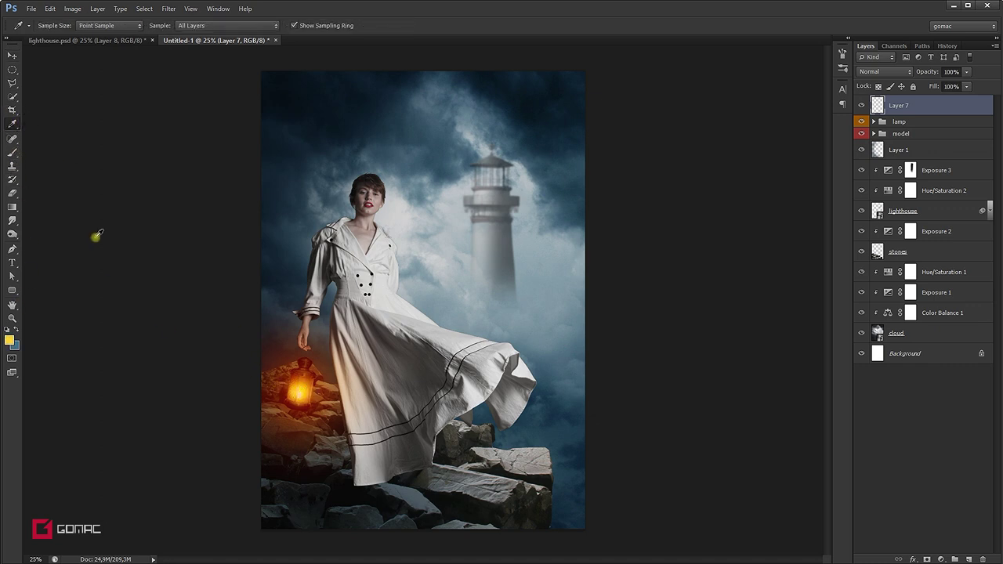
{"action": "left_click", "coordinate": [11, 152]}
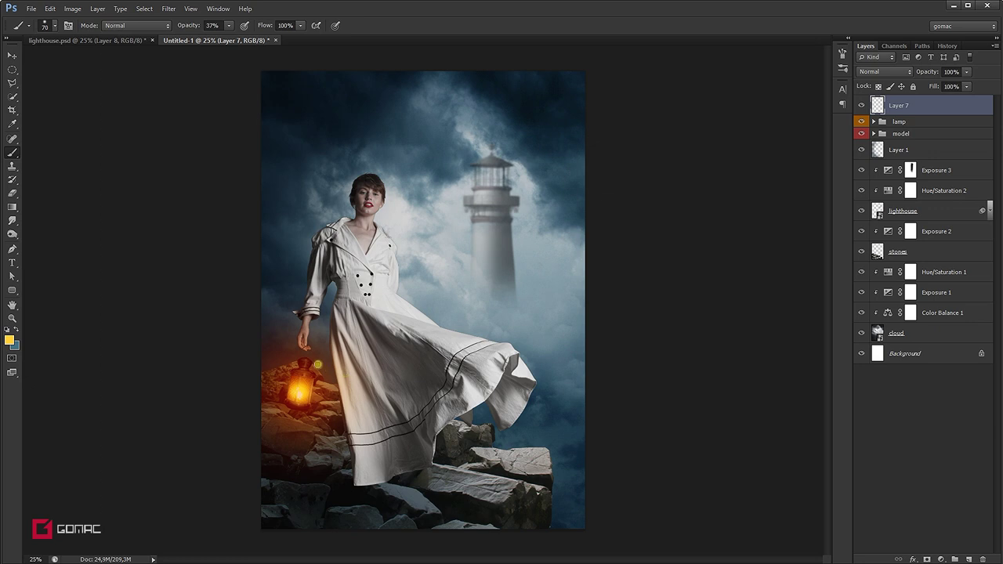
{"action": "key", "text": "bracketright"}
{"action": "key", "text": "bracketright"}
{"action": "key", "text": "bracketright"}
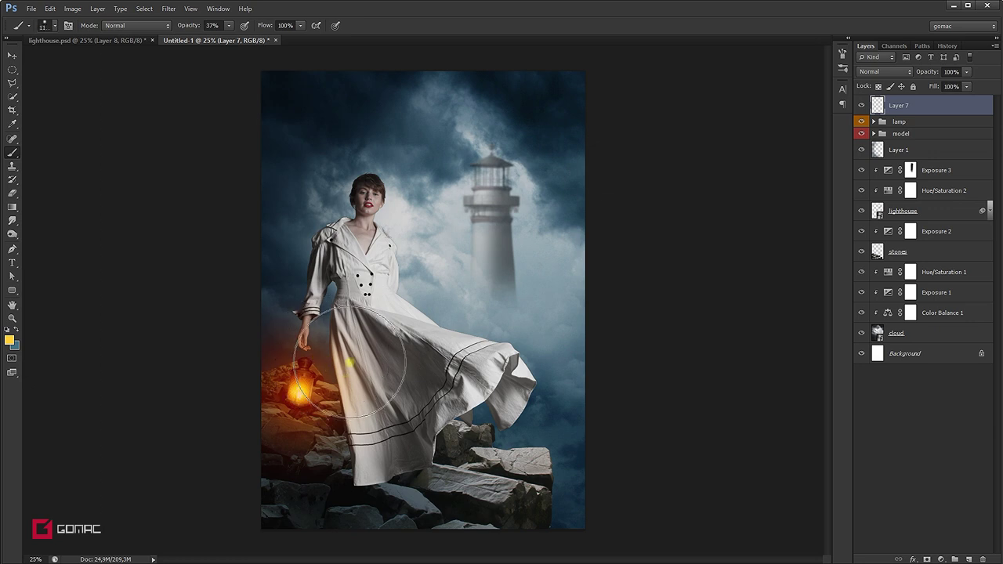
Step: Set Layer 7 to Overlay with 23% brush opacity and paint warm glow on the dress
{"action": "right_click", "coordinate": [351, 362]}
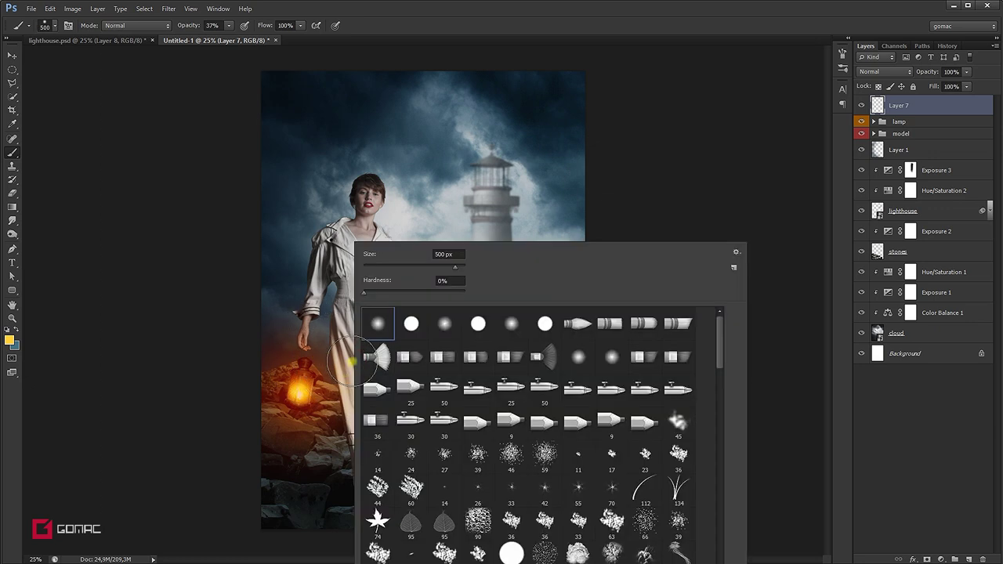
{"action": "left_click", "coordinate": [345, 10]}
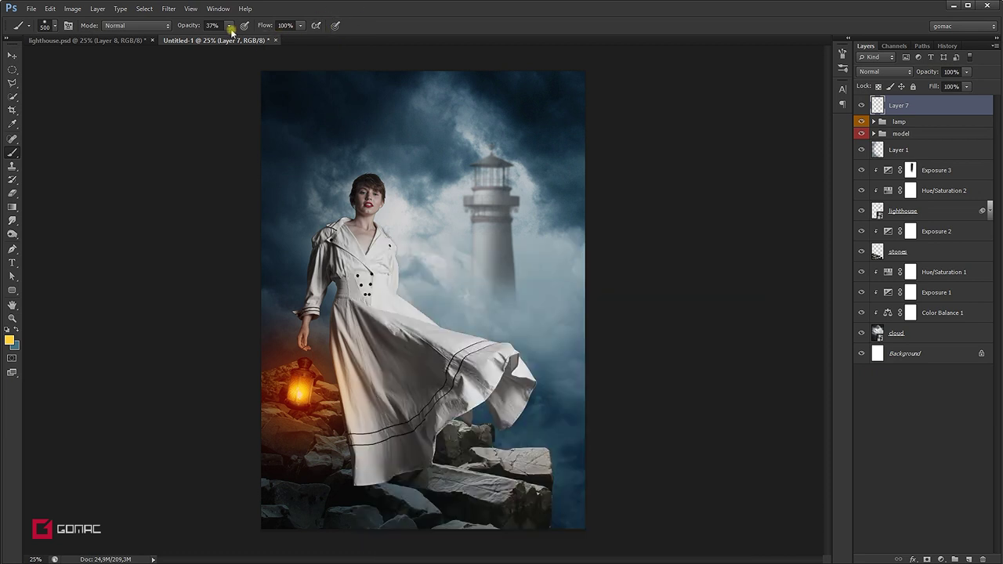
{"action": "left_click_drag", "start_coordinate": [231, 39], "coordinate": [222, 41]}
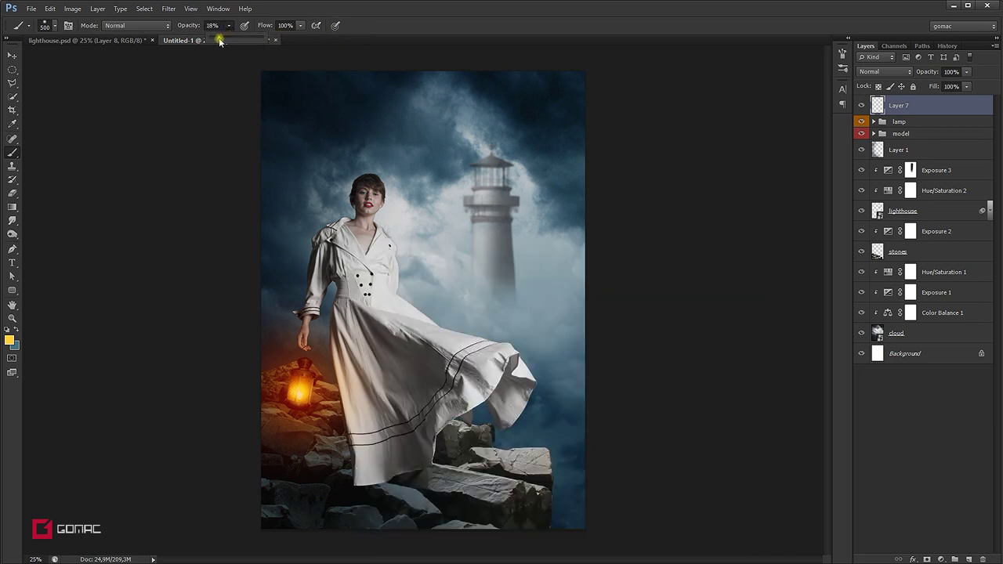
{"action": "left_click", "coordinate": [908, 72]}
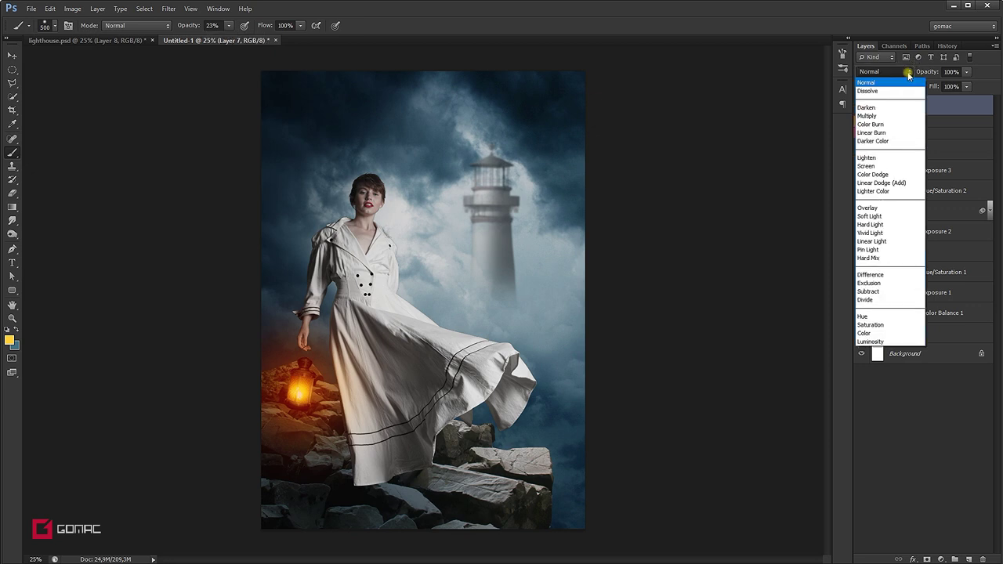
{"action": "left_click", "coordinate": [898, 208]}
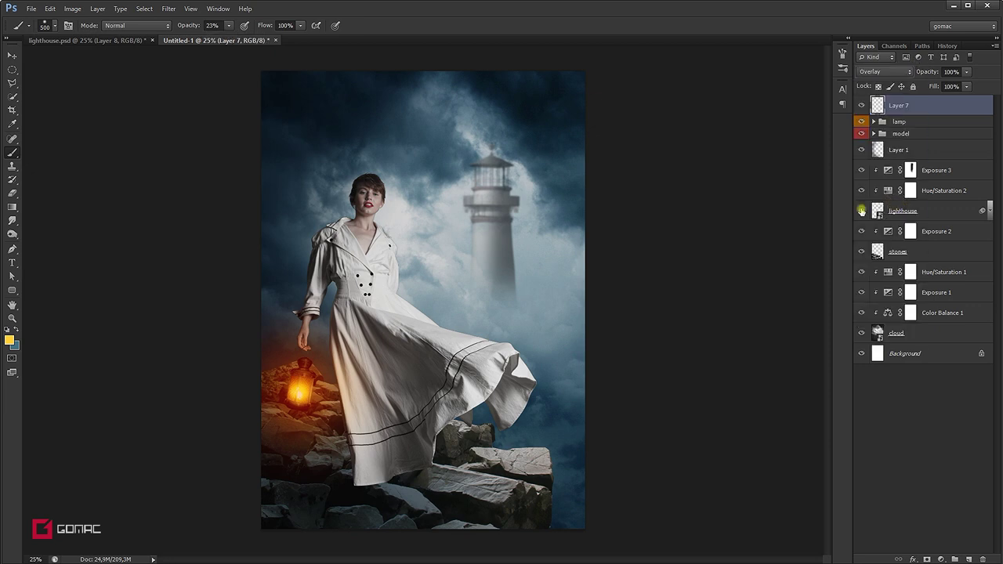
{"action": "mouse_move", "coordinate": [349, 359]}
{"action": "left_mouse_down"}
{"action": "mouse_move", "coordinate": [335, 348]}
{"action": "mouse_move", "coordinate": [345, 382]}
{"action": "left_mouse_up"}
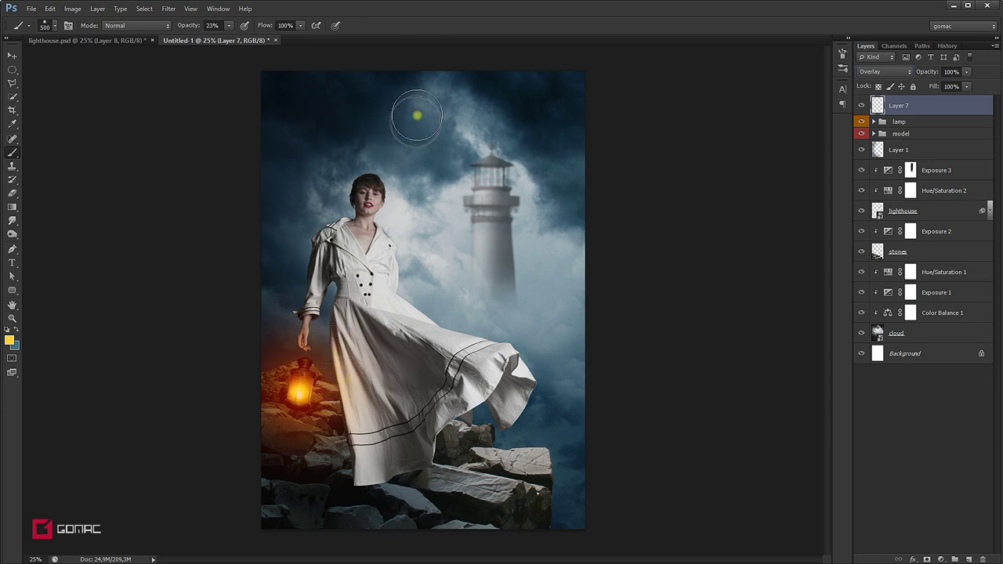
Step: Paint soft yellow glow across the lower dress beside the lantern with a larger brush
{"action": "key", "text": "bracketright"}
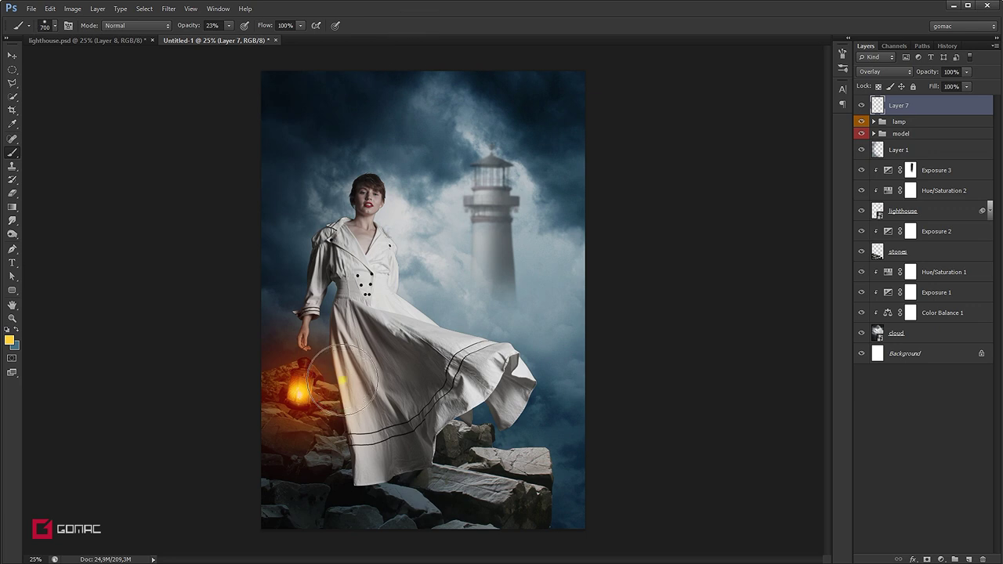
{"action": "key", "text": "bracketright"}
{"action": "key", "text": "bracketright"}
{"action": "key", "text": "bracketright"}
{"action": "mouse_move", "coordinate": [357, 380]}
{"action": "left_mouse_down"}
{"action": "mouse_move", "coordinate": [368, 398]}
{"action": "mouse_move", "coordinate": [349, 443]}
{"action": "left_mouse_up"}
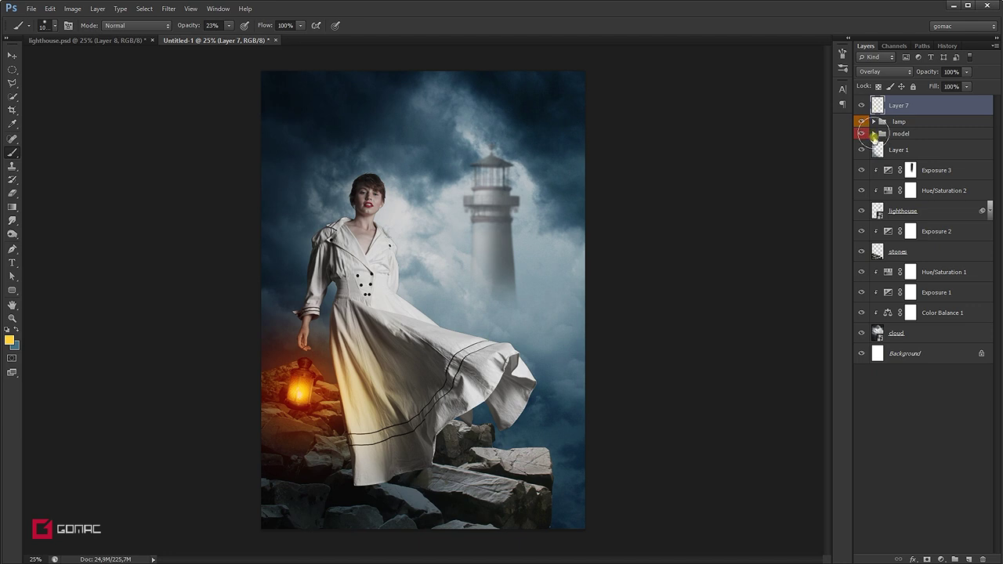
{"action": "left_click", "coordinate": [874, 133]}
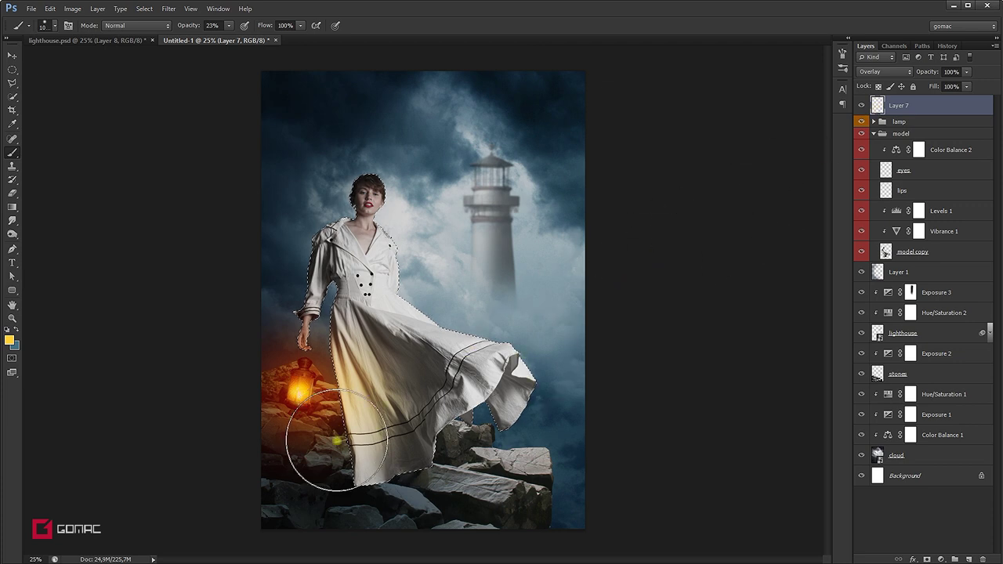
{"action": "mouse_move", "coordinate": [318, 443]}
{"action": "left_mouse_down"}
{"action": "mouse_move", "coordinate": [380, 373]}
{"action": "mouse_move", "coordinate": [333, 345]}
{"action": "left_mouse_up"}
{"action": "key", "text": "bracketleft"}
{"action": "key", "text": "bracketleft"}
{"action": "key", "text": "bracketleft"}
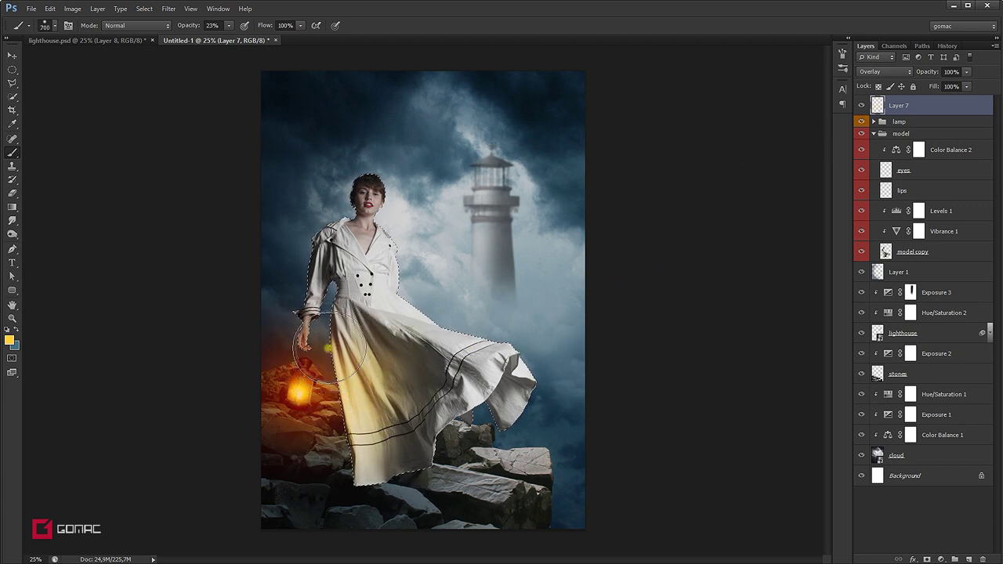
Step: Zoom in and paint warm glow along the skirt's left edge with a 150 px brush
{"action": "scroll", "coordinate": [308, 347], "scroll_direction": "up", "scroll_amount": 1}
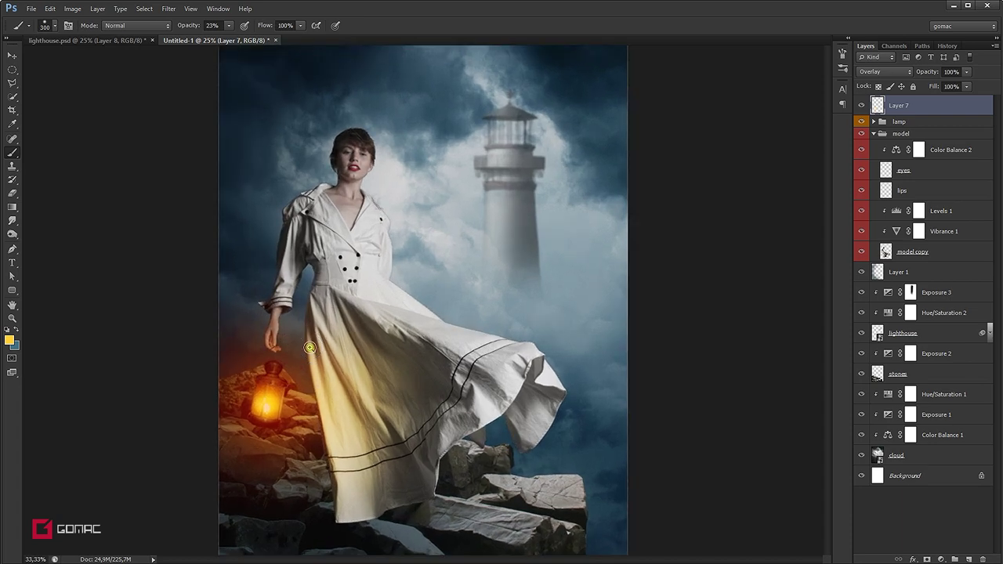
{"action": "scroll", "coordinate": [308, 347], "scroll_direction": "up", "scroll_amount": 1}
{"action": "scroll", "coordinate": [310, 347], "scroll_direction": "up", "scroll_amount": 1}
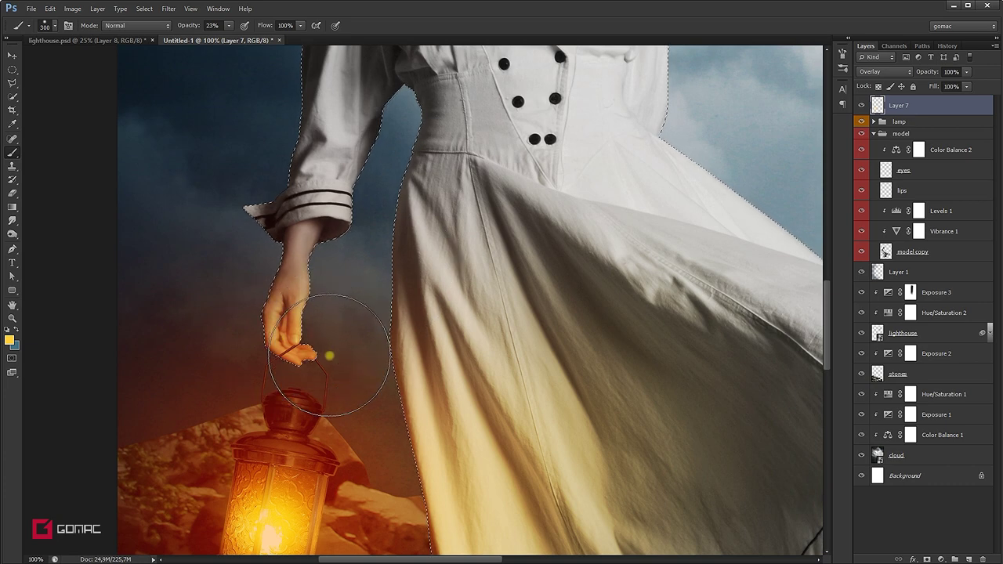
{"action": "key", "text": "bracketleft"}
{"action": "key", "text": "bracketleft"}
{"action": "key", "text": "bracketleft"}
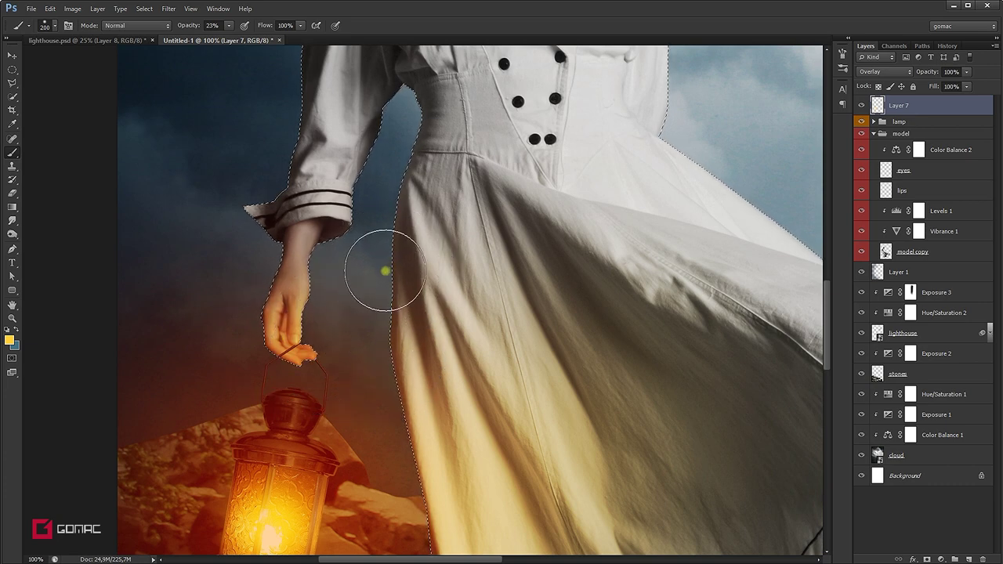
{"action": "left_click_drag", "start_coordinate": [403, 218], "coordinate": [410, 228]}
Step: With a 90 px brush at 12% opacity, paint faint yellow glow over the sleeve cuff and wrist
{"action": "key", "text": "bracketright"}
{"action": "key", "text": "bracketright"}
{"action": "key", "text": "bracketleft"}
{"action": "key", "text": "bracketleft"}
{"action": "key", "text": "bracketleft"}
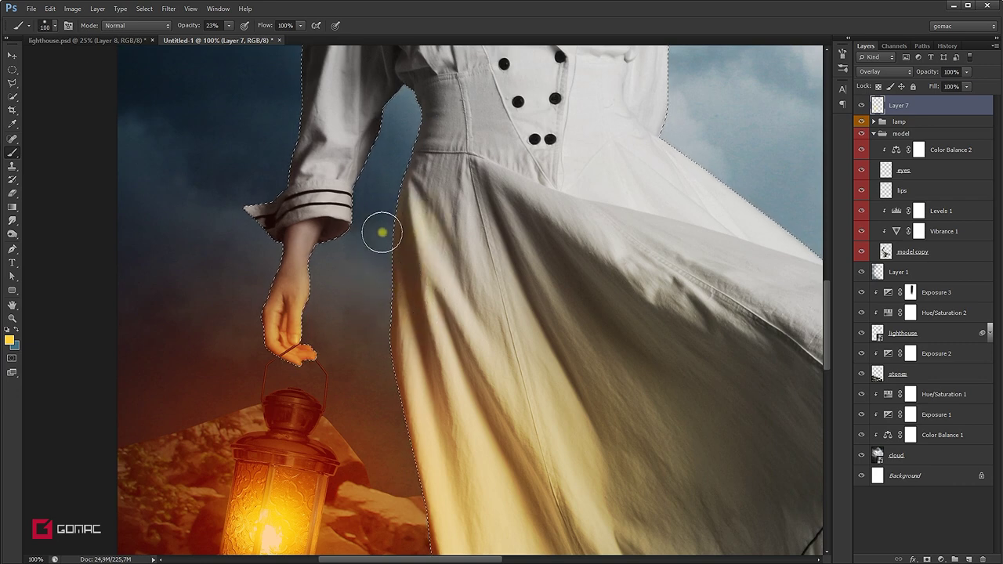
{"action": "mouse_move", "coordinate": [446, 453]}
{"action": "left_mouse_down"}
{"action": "mouse_move", "coordinate": [424, 219]}
{"action": "mouse_move", "coordinate": [421, 325]}
{"action": "left_mouse_up"}
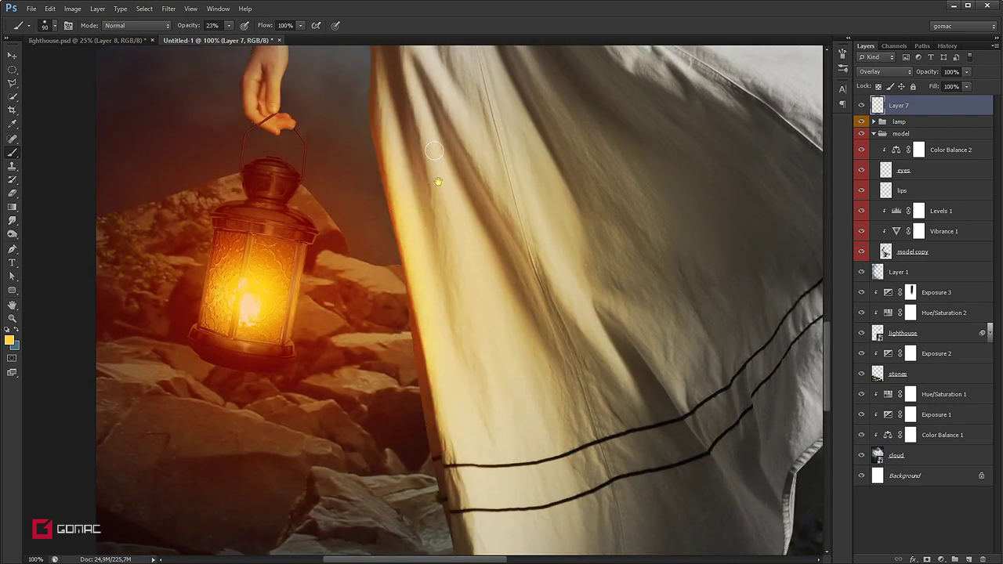
{"action": "left_click_drag", "start_coordinate": [429, 145], "coordinate": [483, 535]}
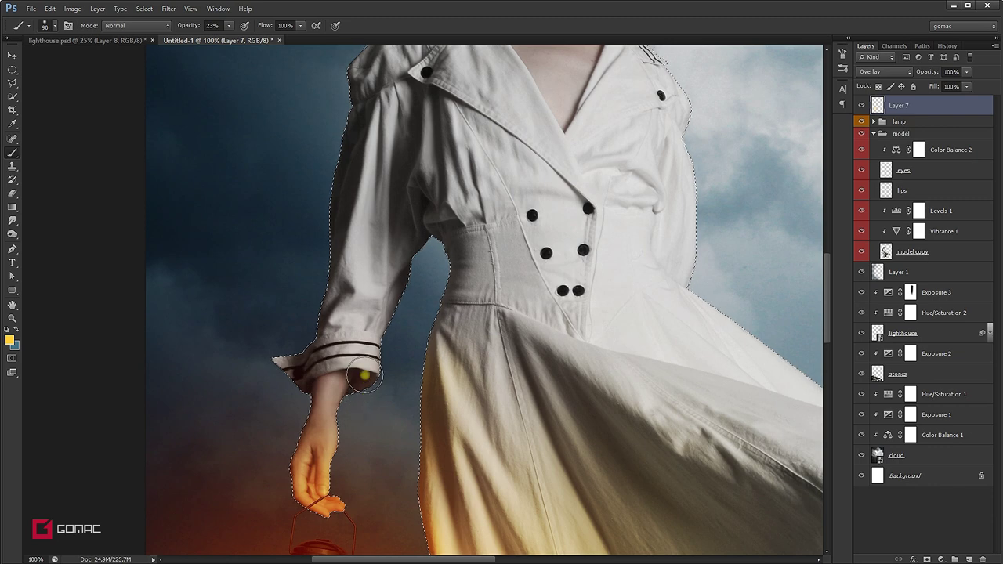
{"action": "left_click_drag", "start_coordinate": [231, 26], "coordinate": [224, 41]}
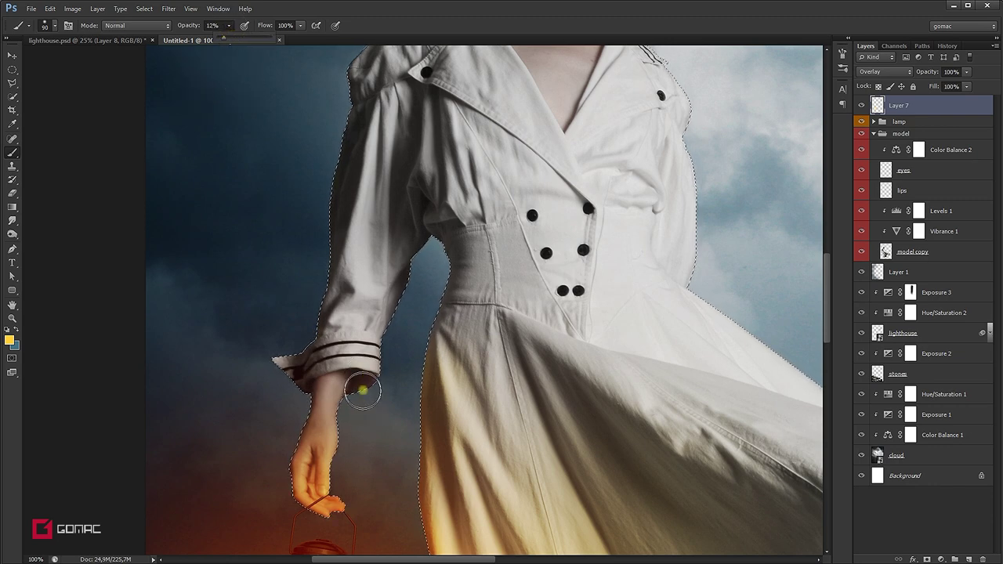
{"action": "left_click", "coordinate": [367, 376]}
{"action": "left_click_drag", "start_coordinate": [365, 374], "coordinate": [312, 381]}
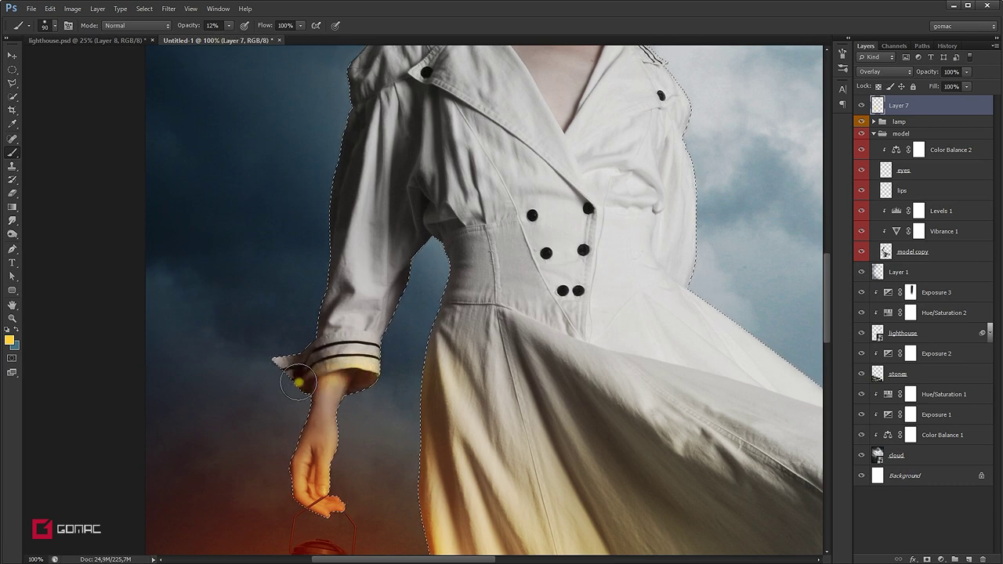
{"action": "left_click_drag", "start_coordinate": [283, 366], "coordinate": [312, 374]}
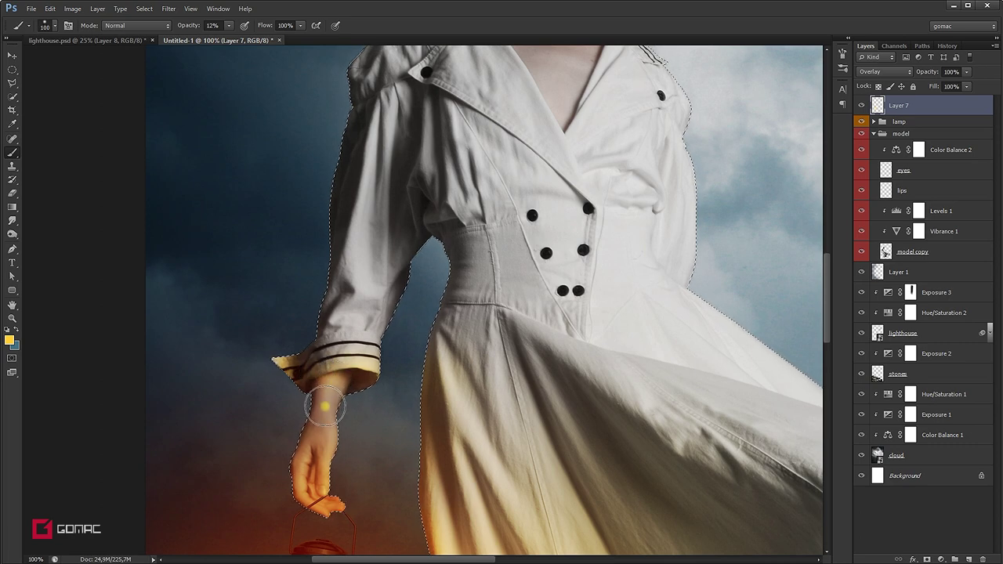
{"action": "left_click_drag", "start_coordinate": [325, 404], "coordinate": [326, 335]}
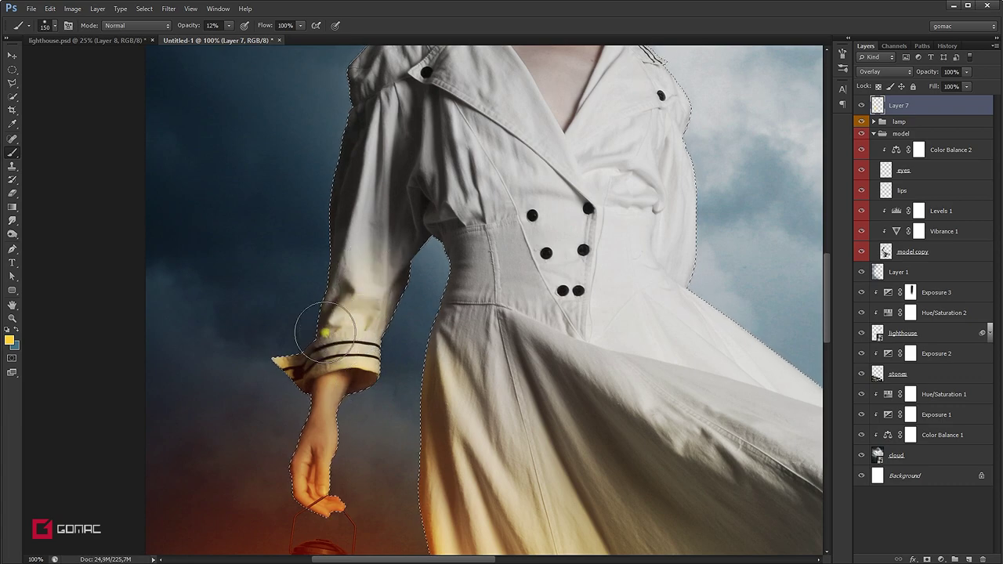
{"action": "scroll", "coordinate": [337, 341], "scroll_direction": "down", "scroll_amount": 2}
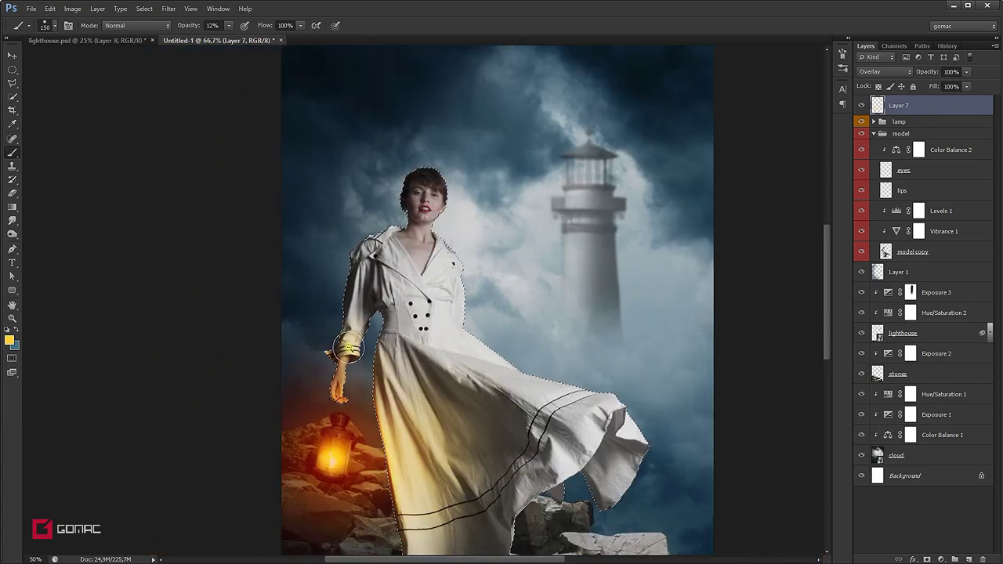
Step: Paint more yellow glow over the dress's lower-left side with a 500 px brush
{"action": "scroll", "coordinate": [349, 350], "scroll_direction": "down", "scroll_amount": 1}
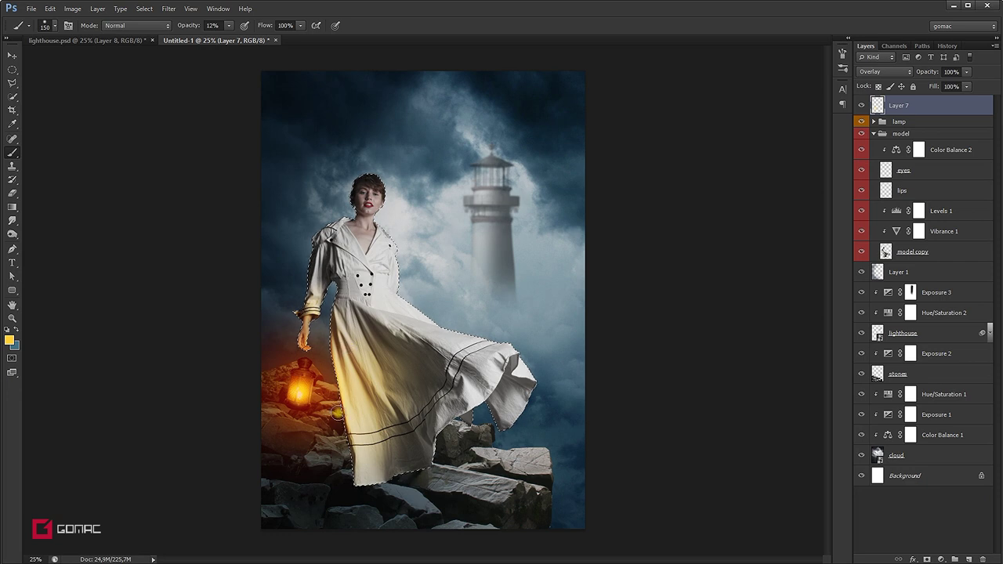
{"action": "key", "text": "bracketright"}
{"action": "key", "text": "bracketright"}
{"action": "key", "text": "bracketright"}
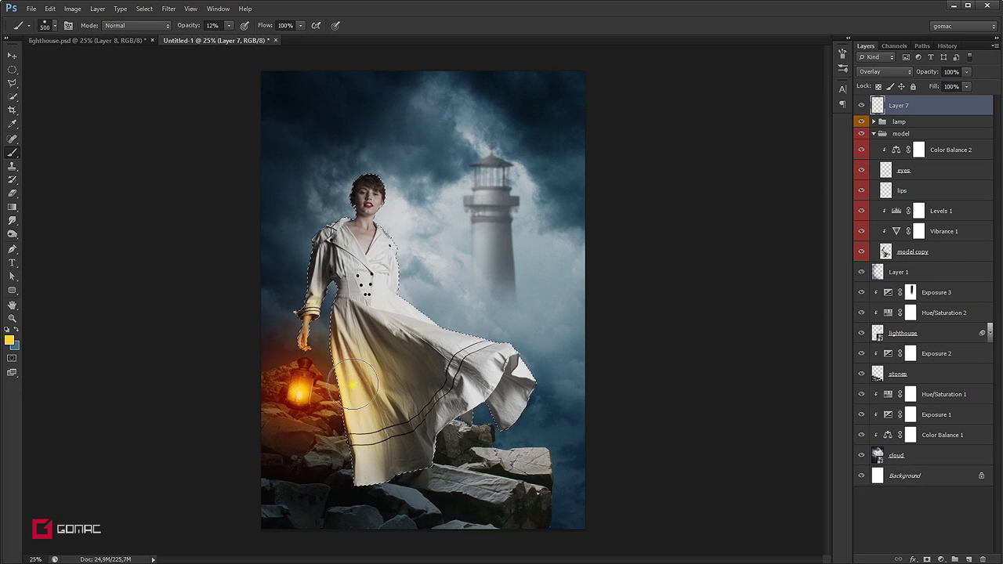
{"action": "mouse_move", "coordinate": [354, 384]}
{"action": "left_mouse_down"}
{"action": "mouse_move", "coordinate": [350, 322]}
{"action": "mouse_move", "coordinate": [379, 431]}
{"action": "mouse_move", "coordinate": [414, 405]}
{"action": "left_mouse_up"}
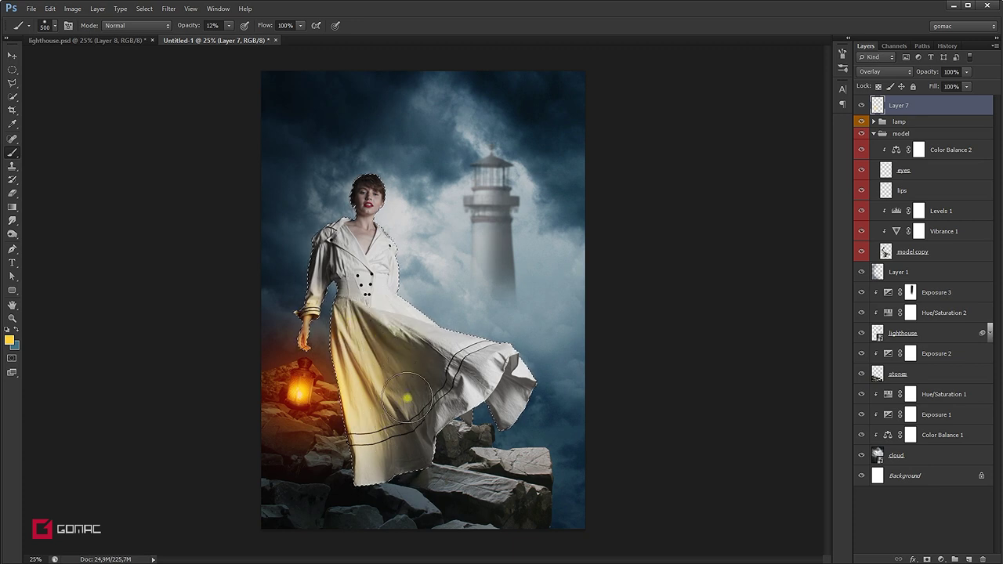
{"action": "mouse_move", "coordinate": [414, 405]}
{"action": "left_mouse_down"}
{"action": "mouse_move", "coordinate": [347, 466]}
{"action": "mouse_move", "coordinate": [362, 461]}
{"action": "mouse_move", "coordinate": [356, 382]}
{"action": "left_mouse_up"}
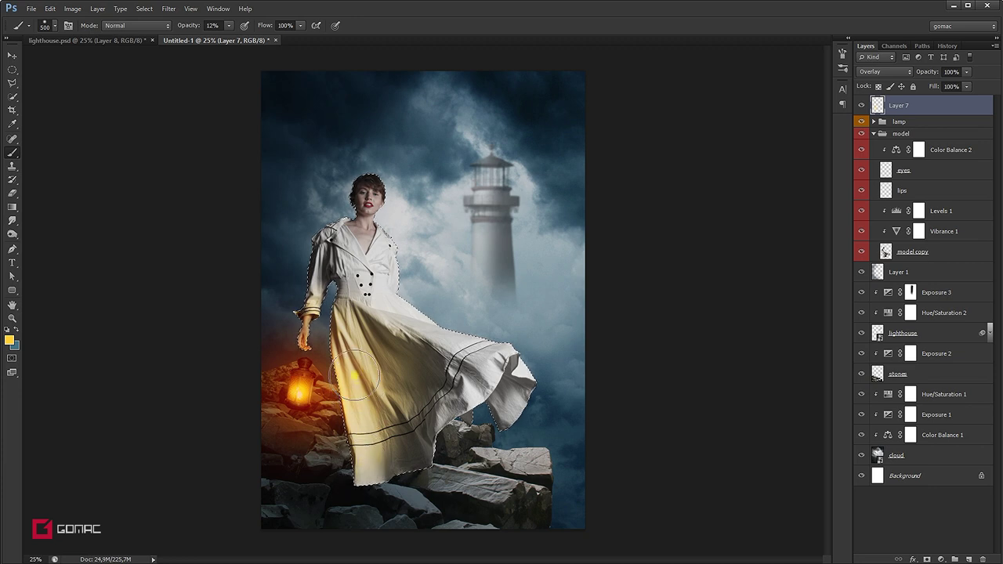
Step: Deselect the model and rename Layer 7 to 'light'
{"action": "key", "text": "ctrl+d"}
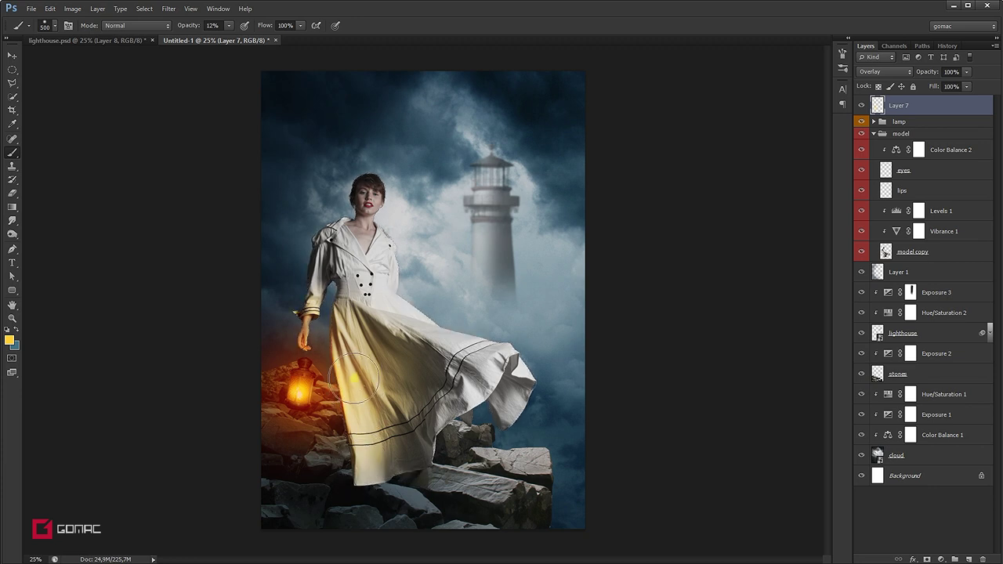
{"action": "key", "text": "v"}
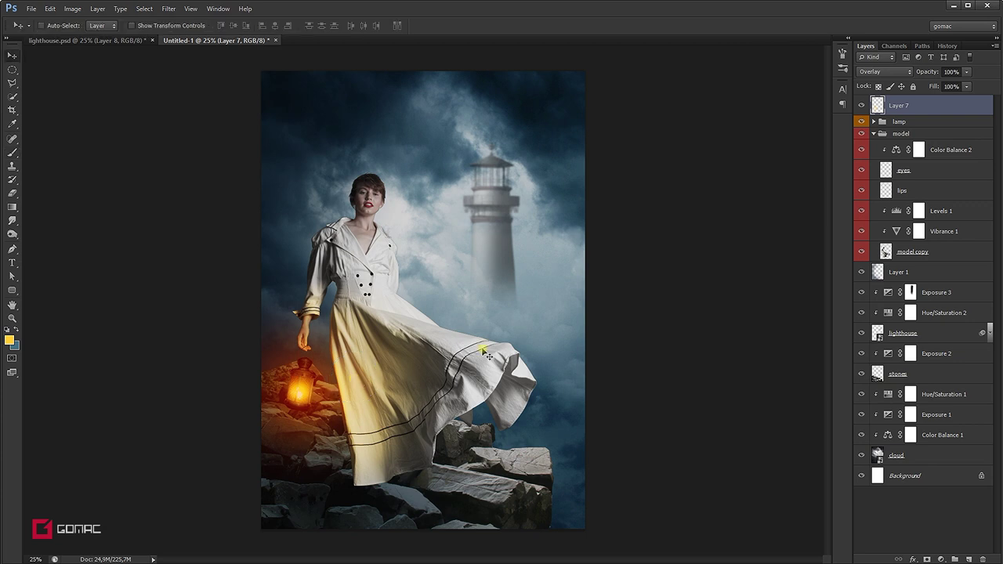
{"action": "double_click", "coordinate": [899, 106]}
{"action": "type", "text": "light"}
{"action": "key", "text": "Return"}
Step: Add a Color Balance layer clipped to 'light', with midtones shifted toward red and Yellow −40
{"action": "left_click", "coordinate": [942, 559]}
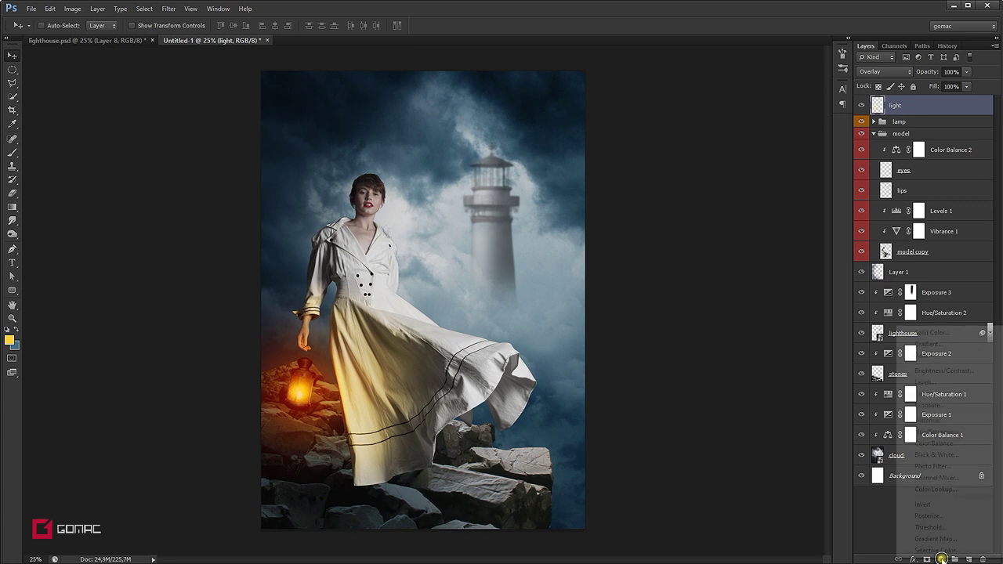
{"action": "left_click", "coordinate": [947, 444]}
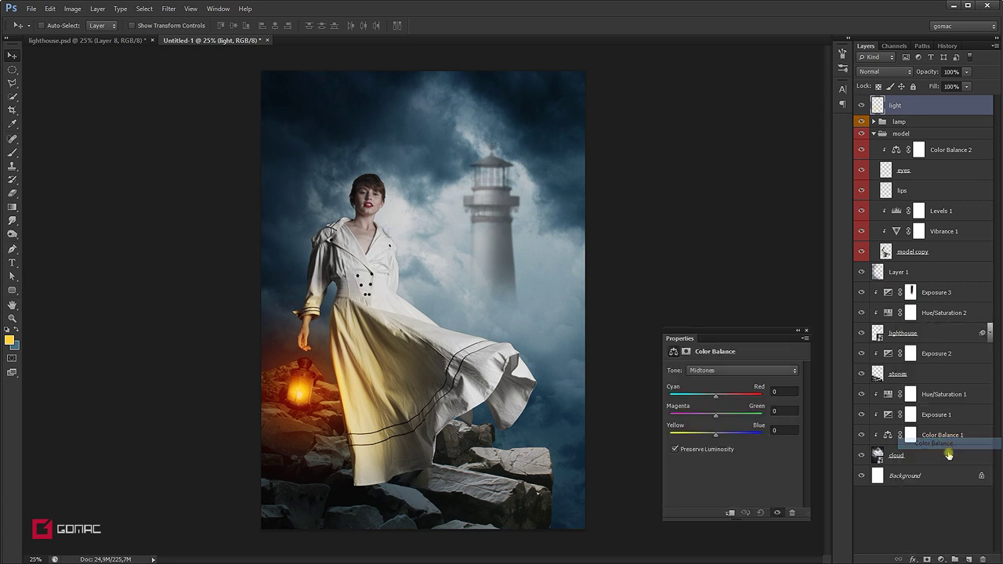
{"action": "left_click", "coordinate": [729, 514]}
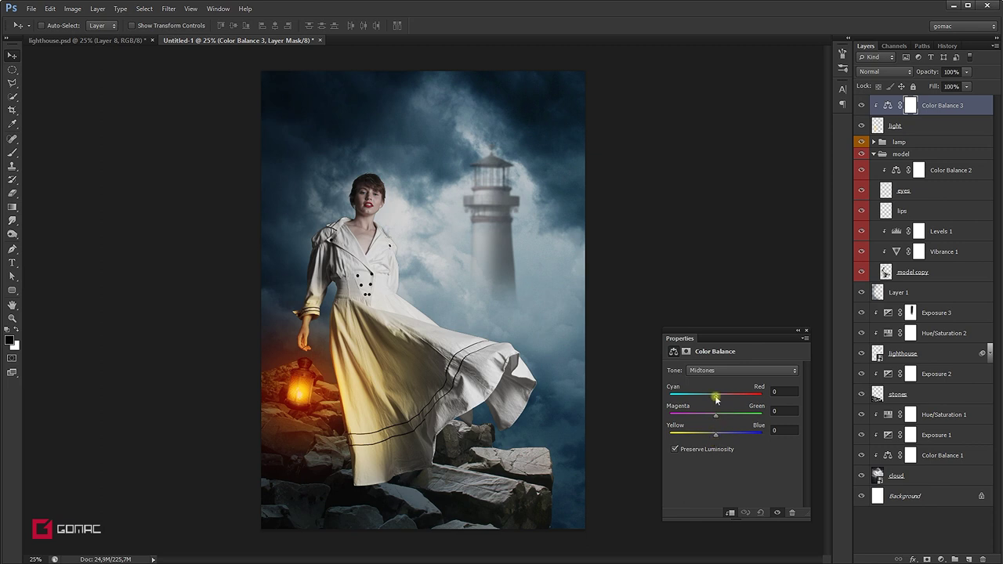
{"action": "left_click_drag", "start_coordinate": [727, 399], "coordinate": [747, 399]}
{"action": "mouse_move", "coordinate": [749, 399]}
{"action": "left_mouse_down"}
{"action": "mouse_move", "coordinate": [666, 401]}
{"action": "mouse_move", "coordinate": [728, 401]}
{"action": "left_mouse_up"}
{"action": "left_click_drag", "start_coordinate": [716, 435], "coordinate": [690, 436]}
{"action": "left_click_drag", "start_coordinate": [688, 438], "coordinate": [697, 435]}
{"action": "mouse_move", "coordinate": [726, 400]}
{"action": "left_mouse_down"}
{"action": "mouse_move", "coordinate": [755, 397]}
{"action": "mouse_move", "coordinate": [712, 401]}
{"action": "mouse_move", "coordinate": [748, 402]}
{"action": "left_mouse_up"}
{"action": "left_click", "coordinate": [807, 333]}
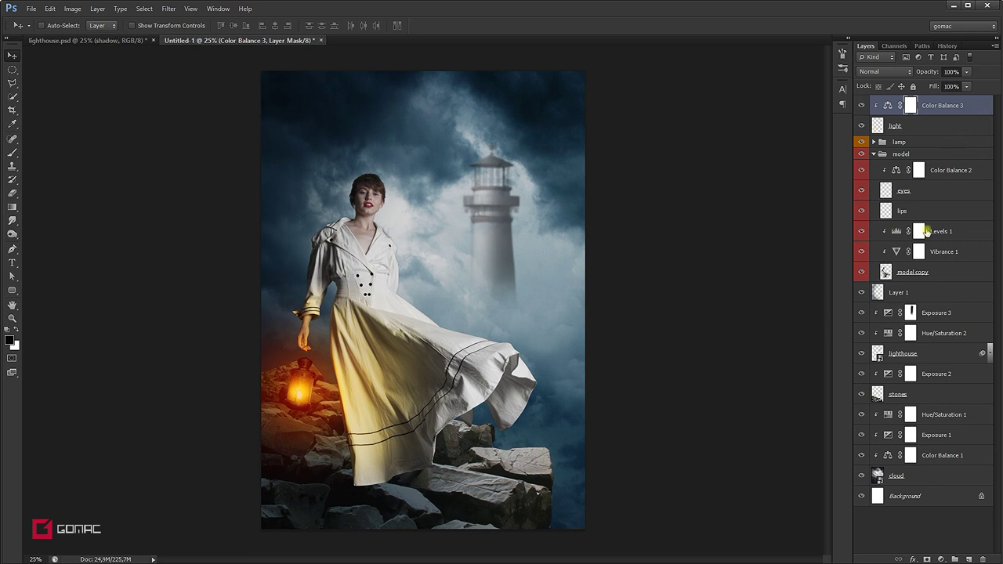
{"action": "left_click", "coordinate": [972, 314]}
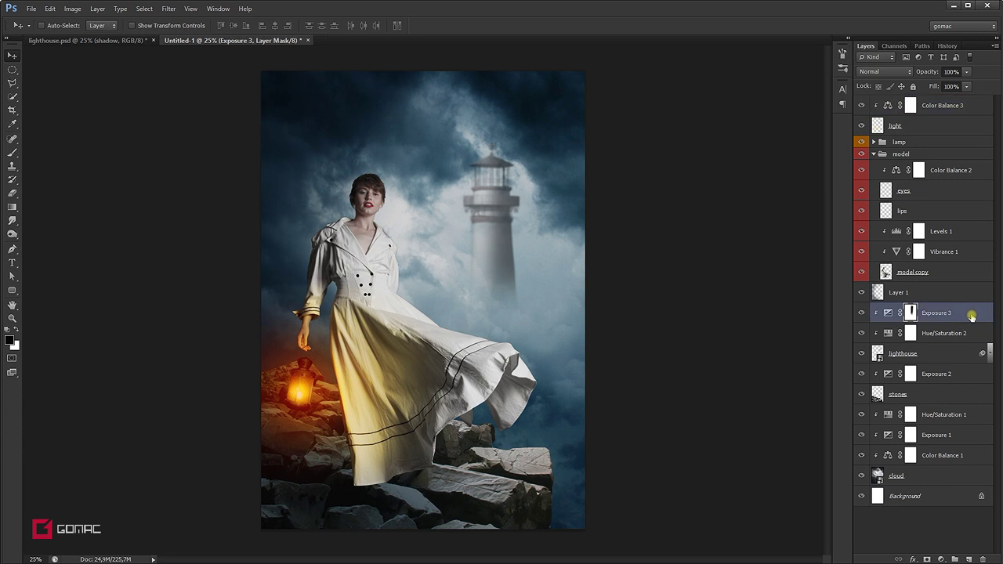
Step: Create a new layer named 'shadow' and set up a soft black brush
{"action": "left_click", "coordinate": [969, 559]}
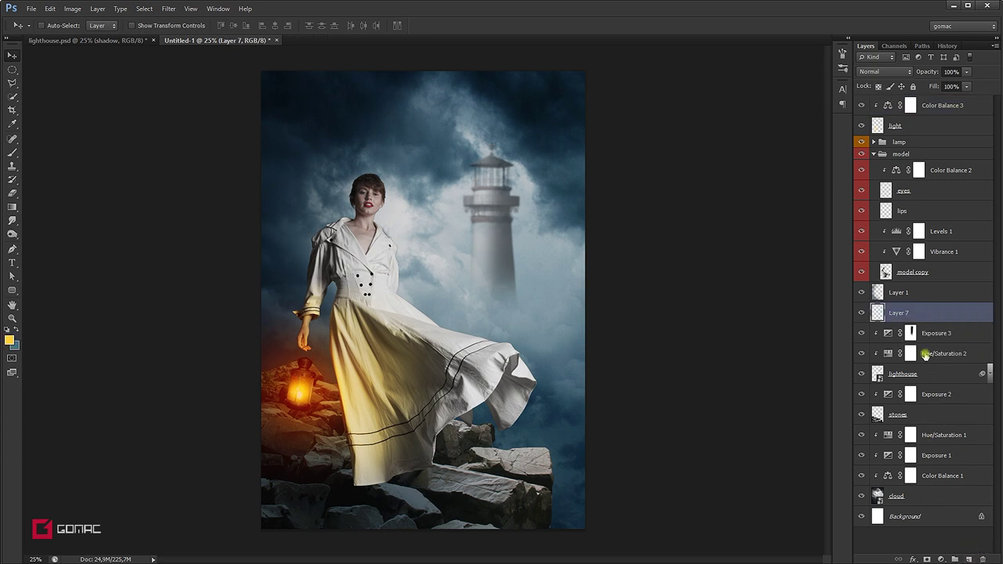
{"action": "double_click", "coordinate": [897, 313]}
{"action": "type", "text": "shadow"}
{"action": "key", "text": "Return"}
{"action": "left_click", "coordinate": [7, 329]}
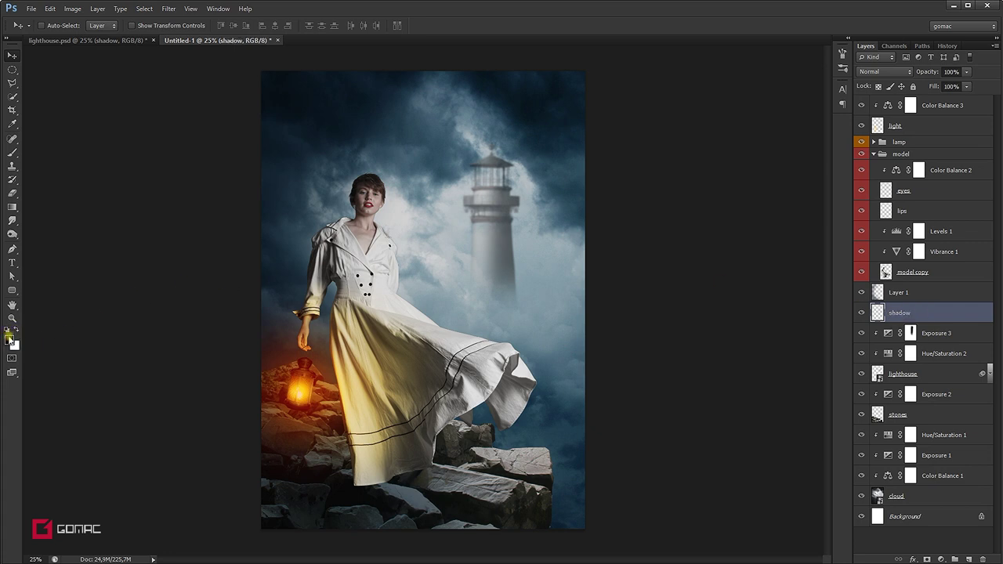
{"action": "key", "text": "d"}
{"action": "key", "text": "d"}
{"action": "left_click", "coordinate": [12, 153]}
Step: Paint a dark shadow at 31% opacity under the dress and rocks, with the layer in Multiply
{"action": "left_click_drag", "start_coordinate": [351, 341], "coordinate": [351, 382]}
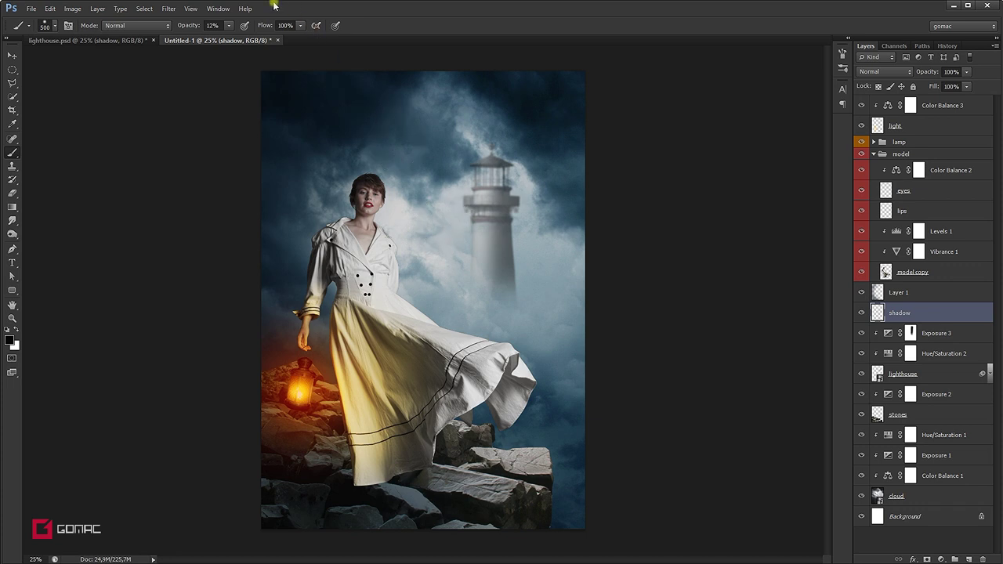
{"action": "left_click", "coordinate": [229, 27]}
{"action": "left_click_drag", "start_coordinate": [239, 41], "coordinate": [242, 39]}
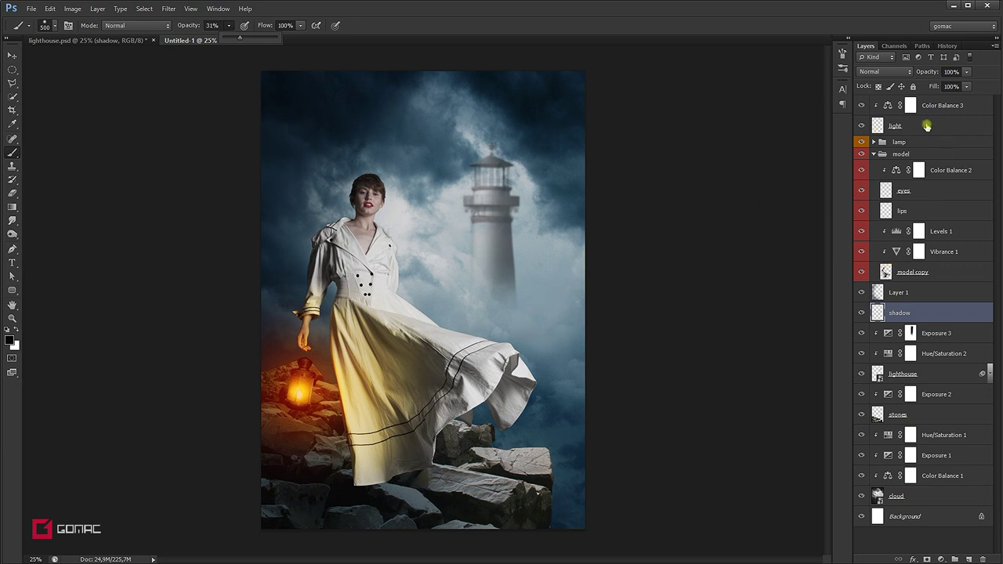
{"action": "left_click", "coordinate": [908, 72]}
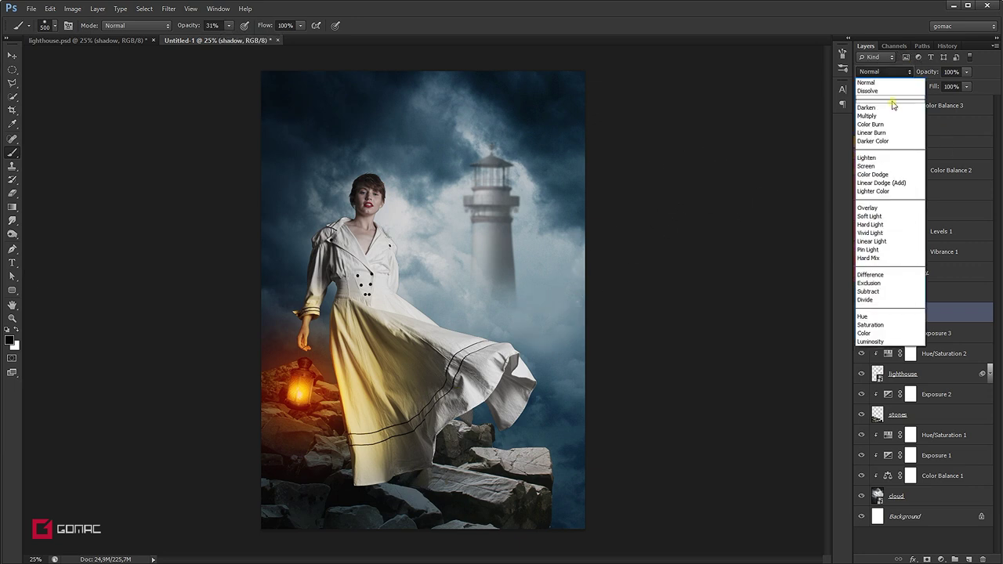
{"action": "left_click", "coordinate": [887, 117]}
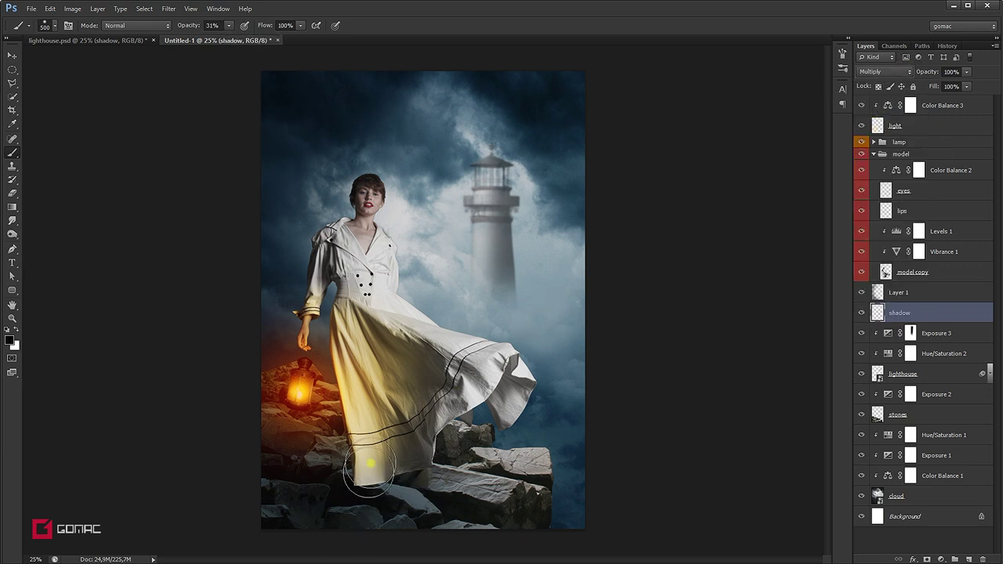
{"action": "mouse_move", "coordinate": [366, 462]}
{"action": "left_mouse_down"}
{"action": "mouse_move", "coordinate": [329, 510]}
{"action": "mouse_move", "coordinate": [442, 484]}
{"action": "mouse_move", "coordinate": [306, 481]}
{"action": "mouse_move", "coordinate": [344, 452]}
{"action": "mouse_move", "coordinate": [291, 482]}
{"action": "mouse_move", "coordinate": [324, 481]}
{"action": "mouse_move", "coordinate": [320, 488]}
{"action": "mouse_move", "coordinate": [306, 470]}
{"action": "mouse_move", "coordinate": [369, 445]}
{"action": "mouse_move", "coordinate": [365, 490]}
{"action": "mouse_move", "coordinate": [377, 442]}
{"action": "left_mouse_up"}
Step: Lower the shadow layer's opacity to 64%, select Layer 1 and collapse the model group
{"action": "key", "text": "v"}
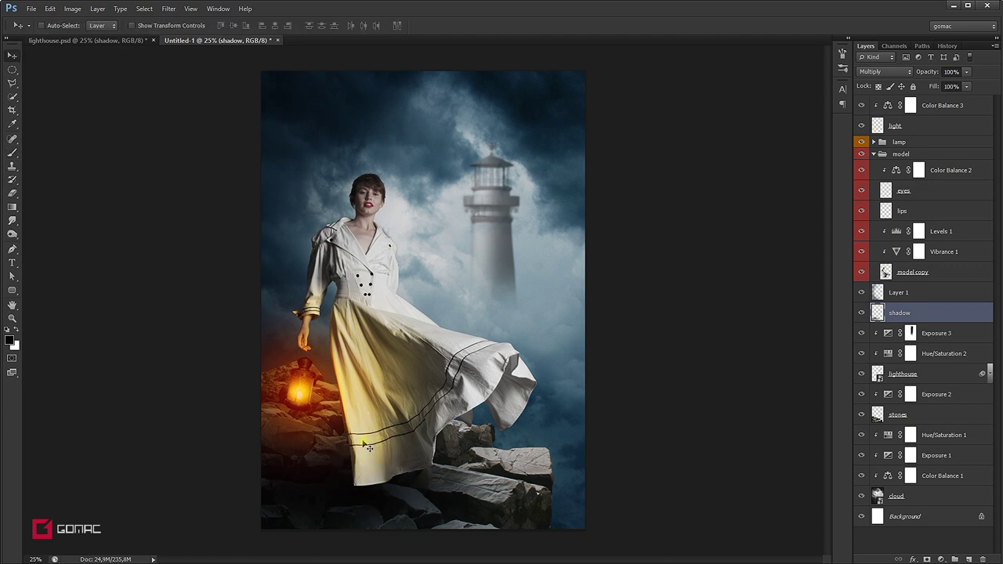
{"action": "left_click_drag", "start_coordinate": [930, 72], "coordinate": [917, 75]}
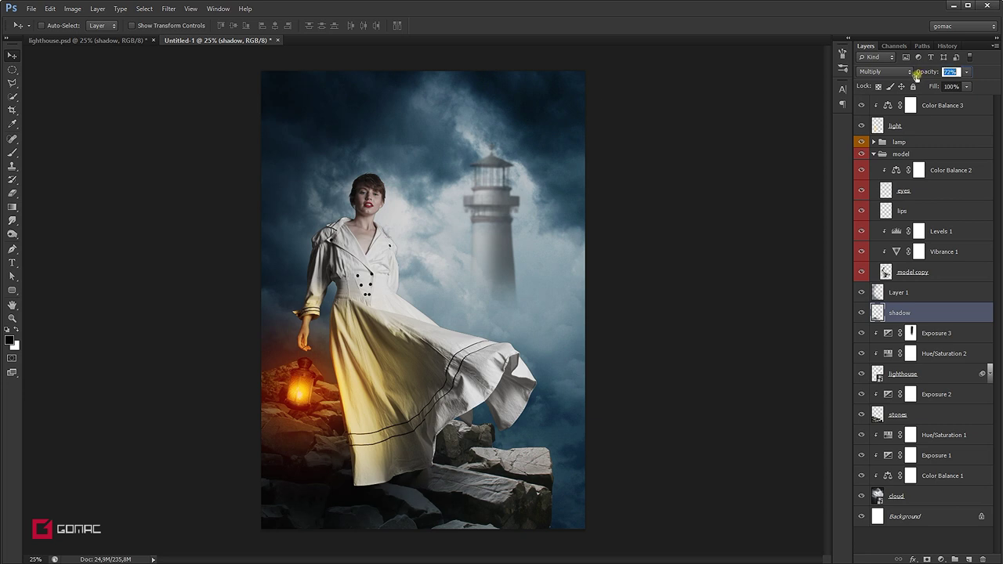
{"action": "left_click_drag", "start_coordinate": [916, 75], "coordinate": [913, 75]}
{"action": "left_click", "coordinate": [924, 293]}
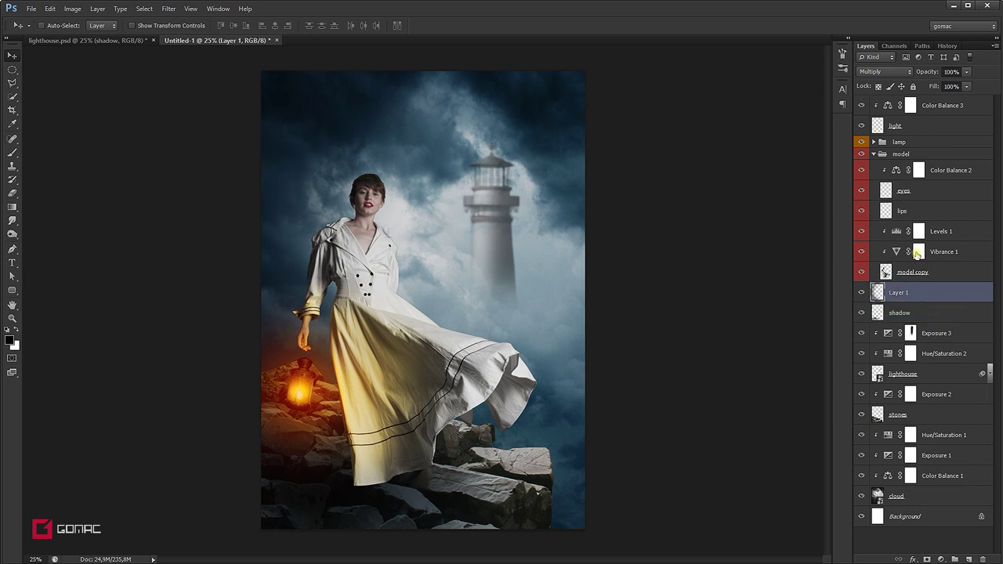
{"action": "left_click", "coordinate": [874, 154]}
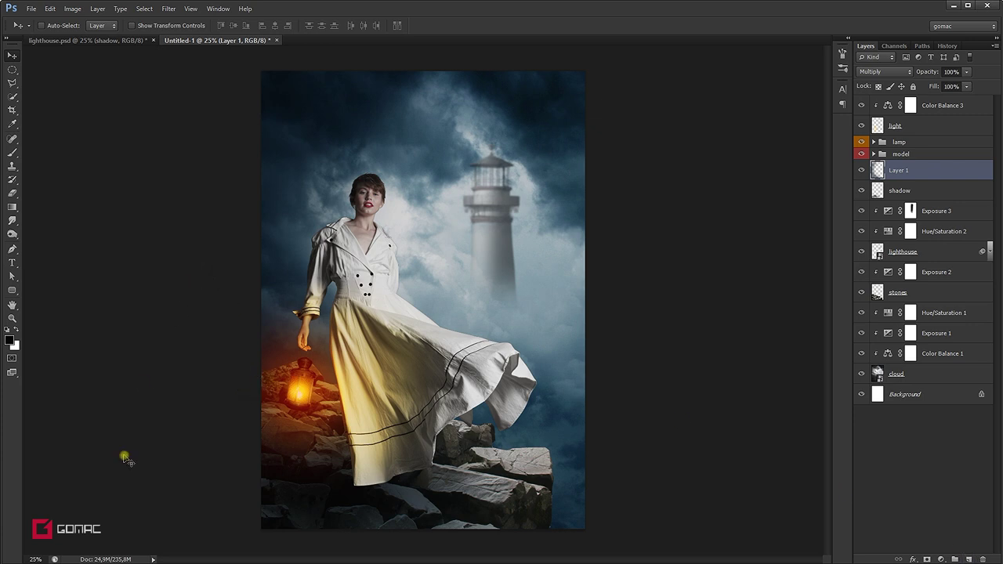
{"action": "key", "text": "alt+Tab"}
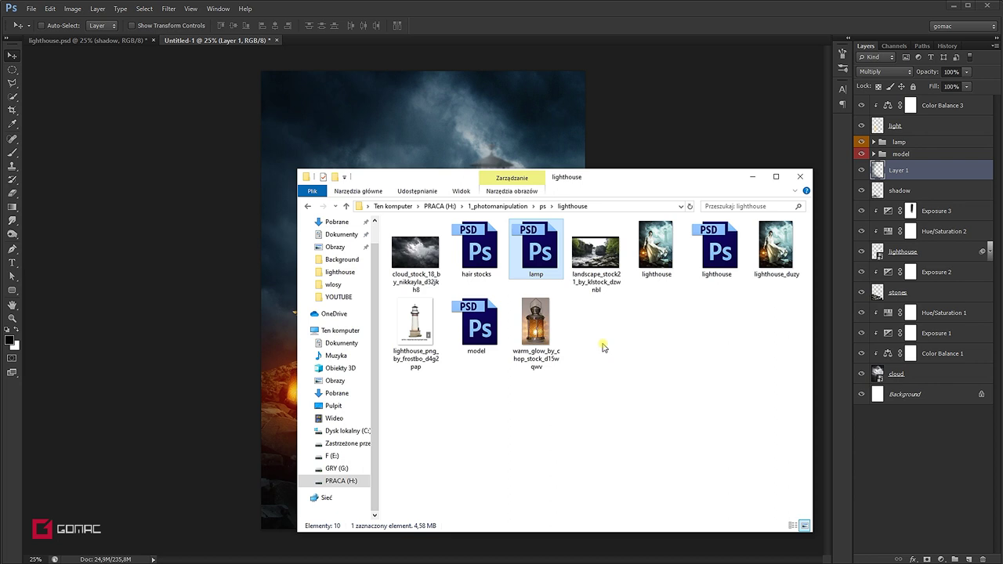
Step: Open hair stocks.psd from the lighthouse folder in Photoshop
{"action": "double_click", "coordinate": [480, 248]}
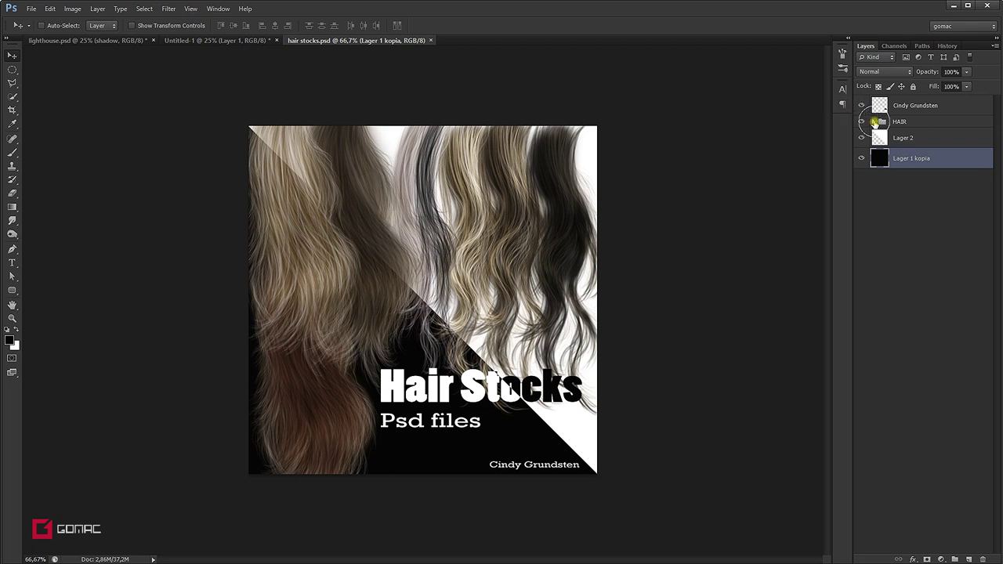
Step: Expand the HAIR group and drag the BROWN strand layer into the Untitled-1 composite
{"action": "left_click", "coordinate": [875, 122]}
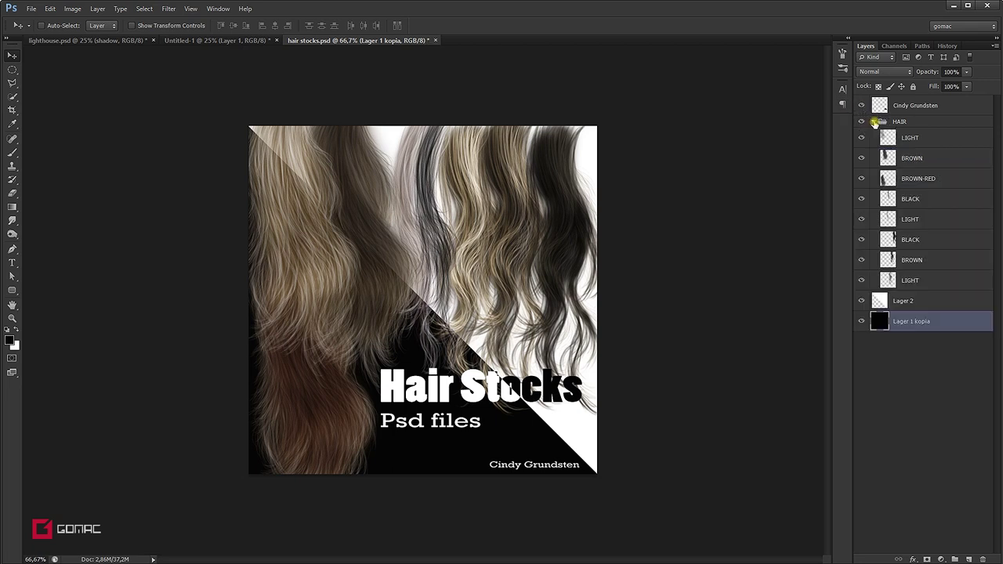
{"action": "left_click", "coordinate": [860, 260]}
{"action": "left_click", "coordinate": [861, 261]}
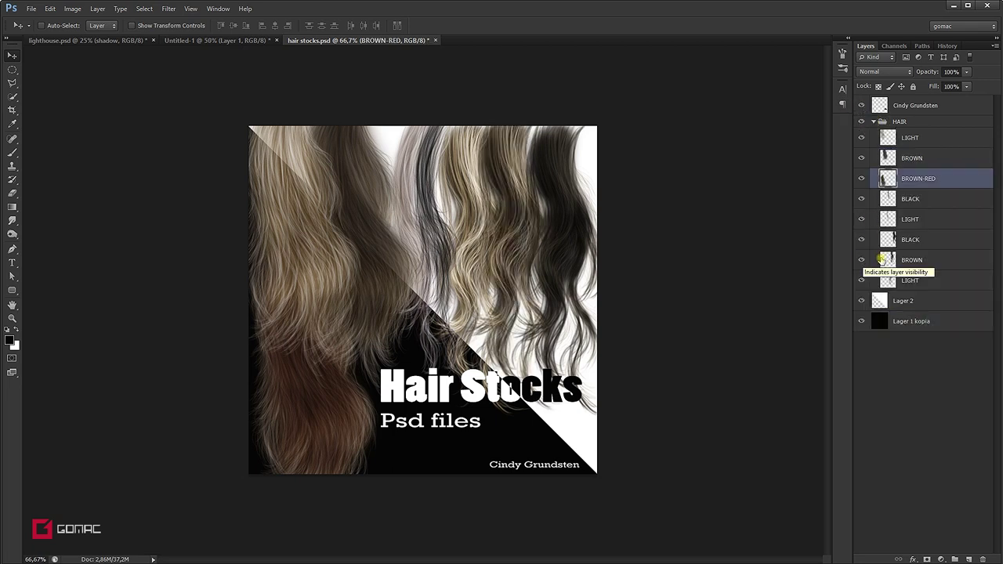
{"action": "left_click", "coordinate": [870, 261]}
{"action": "left_click_drag", "start_coordinate": [522, 243], "coordinate": [459, 313]}
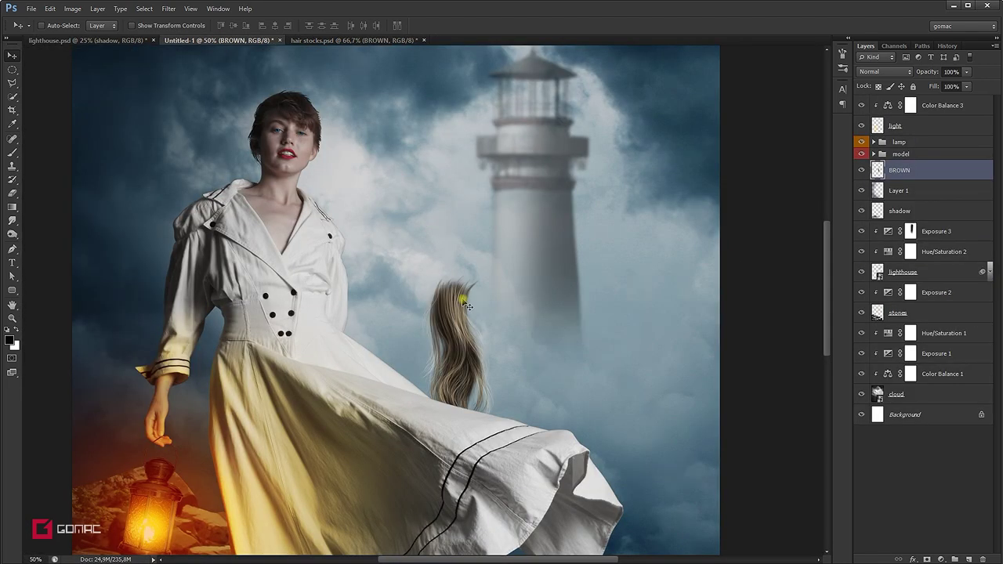
Step: Zoom in on the woman, then move and rotate the BROWN strand beside her neck
{"action": "key", "text": "ctrl+minus"}
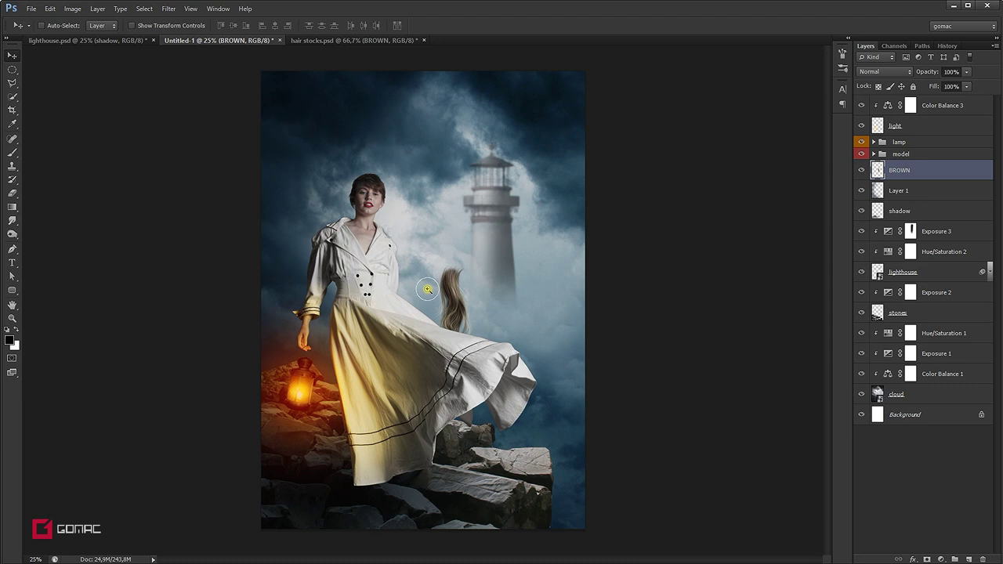
{"action": "left_click", "coordinate": [427, 289]}
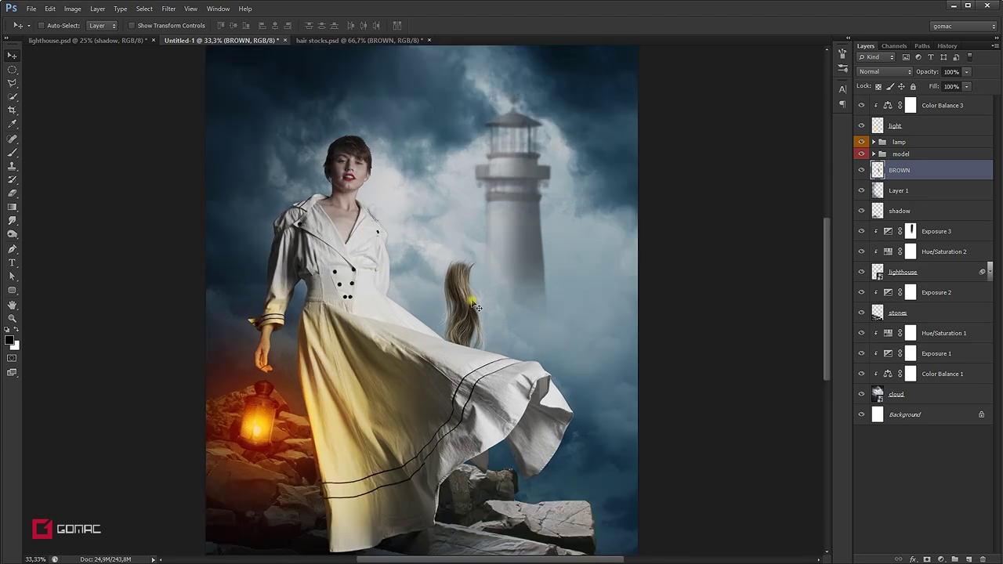
{"action": "key", "text": "ctrl+t"}
{"action": "left_click_drag", "start_coordinate": [464, 298], "coordinate": [417, 226]}
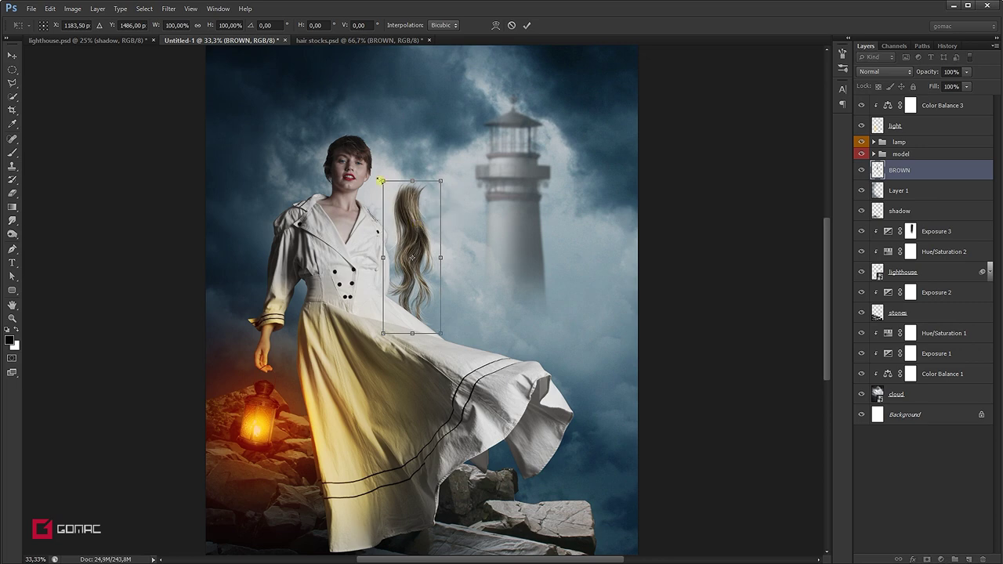
{"action": "left_click_drag", "start_coordinate": [372, 178], "coordinate": [358, 308]}
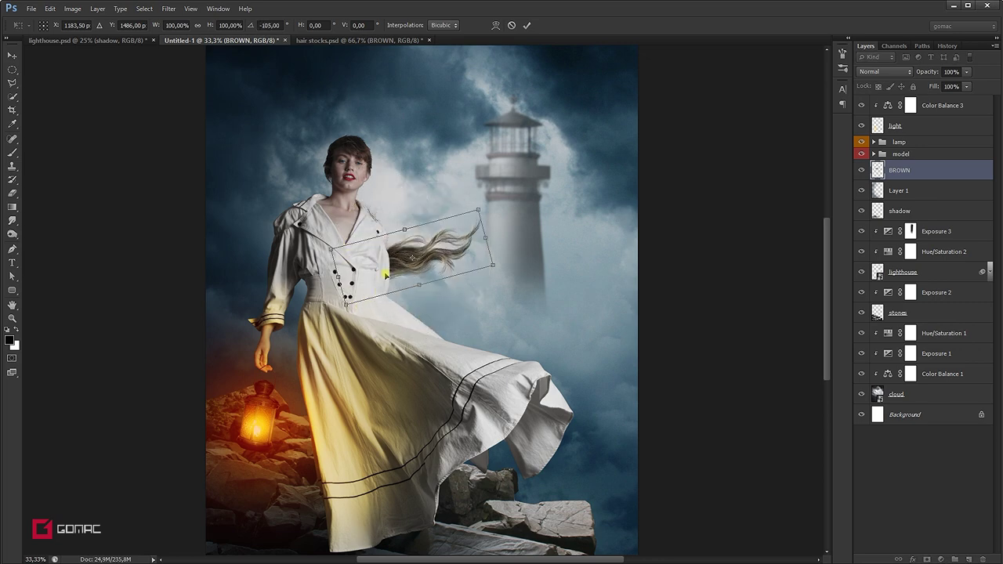
{"action": "left_click_drag", "start_coordinate": [386, 264], "coordinate": [418, 303]}
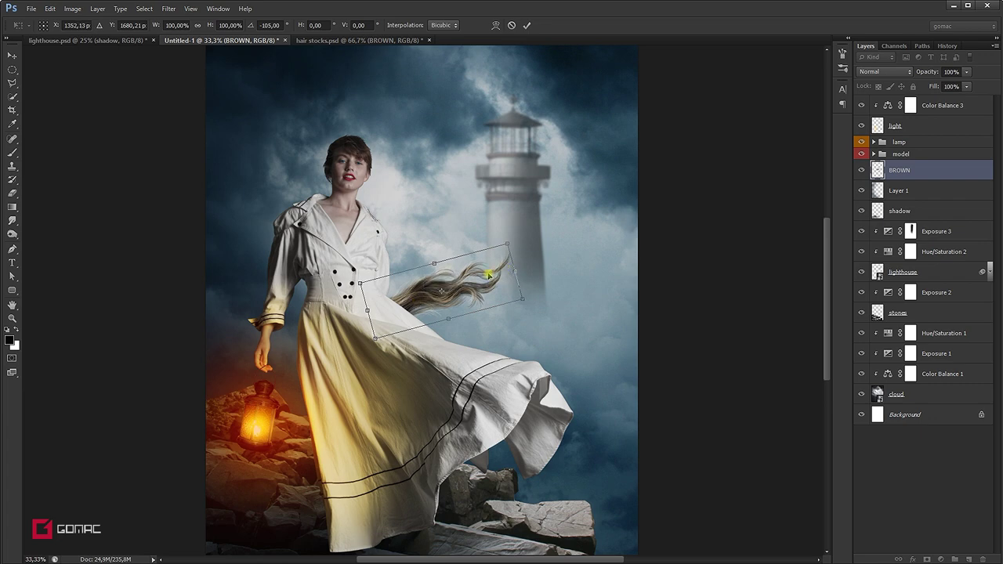
Step: Flip the strand vertically, rotate it to about -118°, apply, and duplicate it as BROWN copy
{"action": "right_click", "coordinate": [480, 277]}
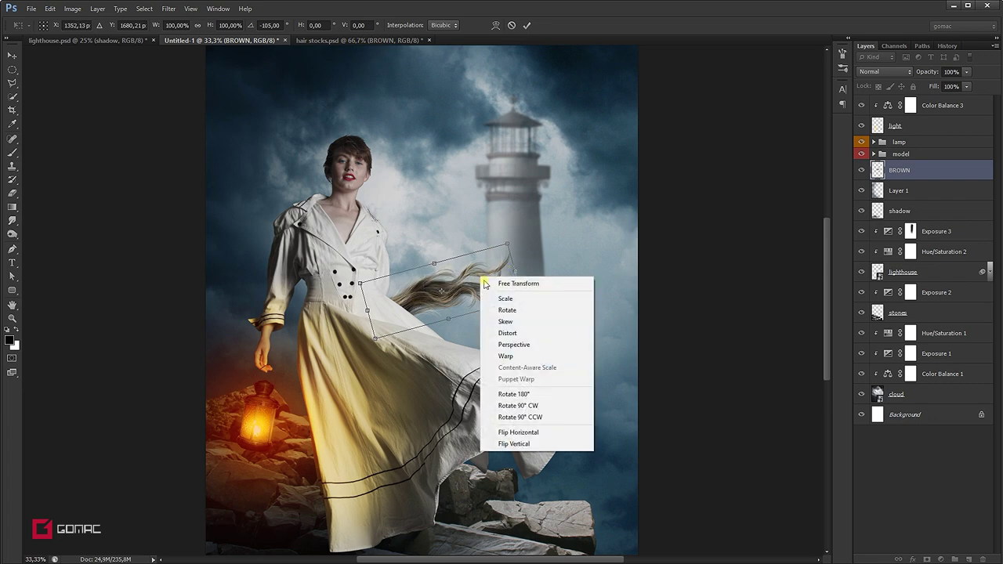
{"action": "left_click", "coordinate": [519, 447]}
{"action": "mouse_move", "coordinate": [557, 310]}
{"action": "left_mouse_down"}
{"action": "mouse_move", "coordinate": [535, 232]}
{"action": "mouse_move", "coordinate": [484, 248]}
{"action": "left_mouse_up"}
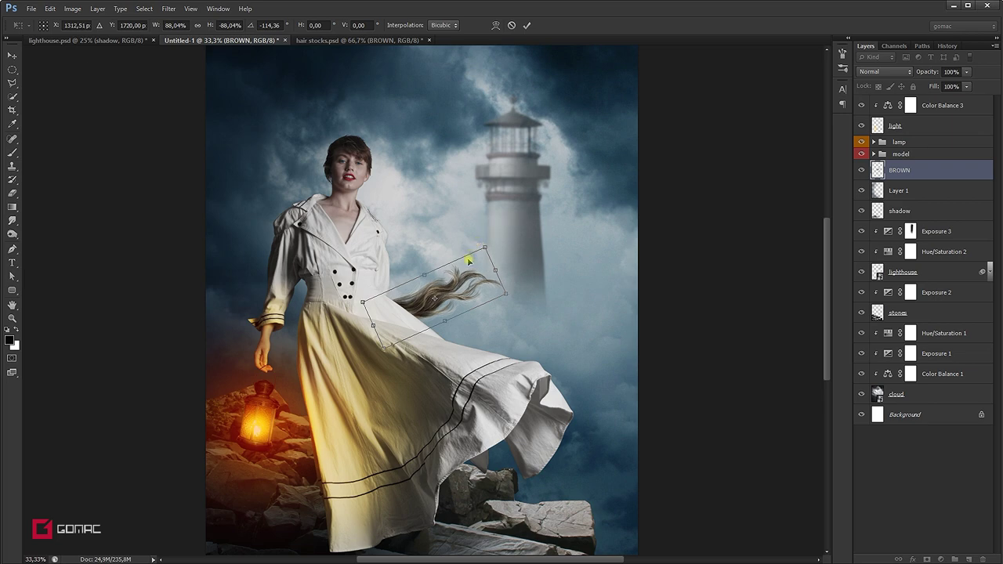
{"action": "left_click_drag", "start_coordinate": [461, 274], "coordinate": [462, 268]}
{"action": "left_click_drag", "start_coordinate": [504, 227], "coordinate": [506, 232]}
{"action": "left_click_drag", "start_coordinate": [468, 274], "coordinate": [464, 278]}
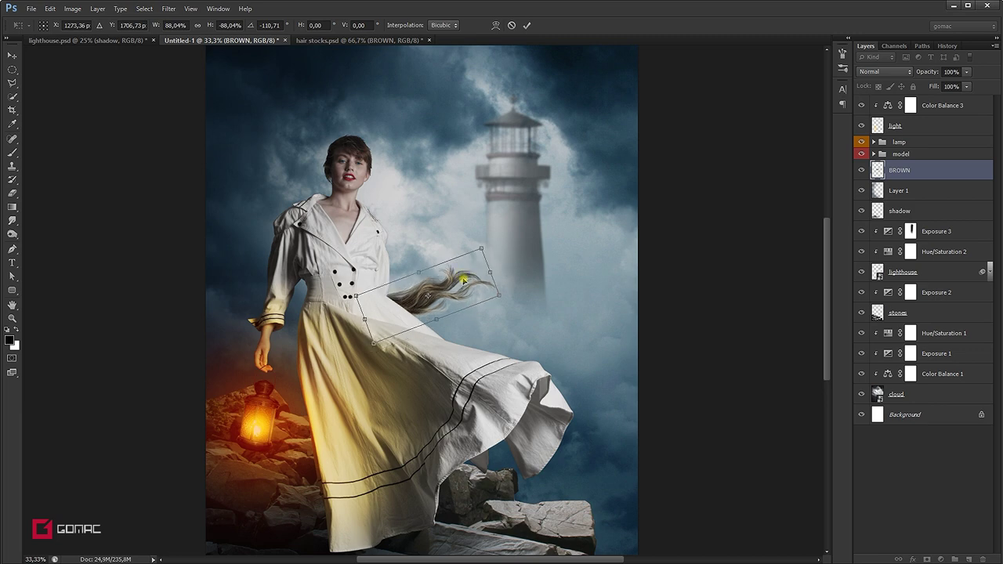
{"action": "key", "text": "Return"}
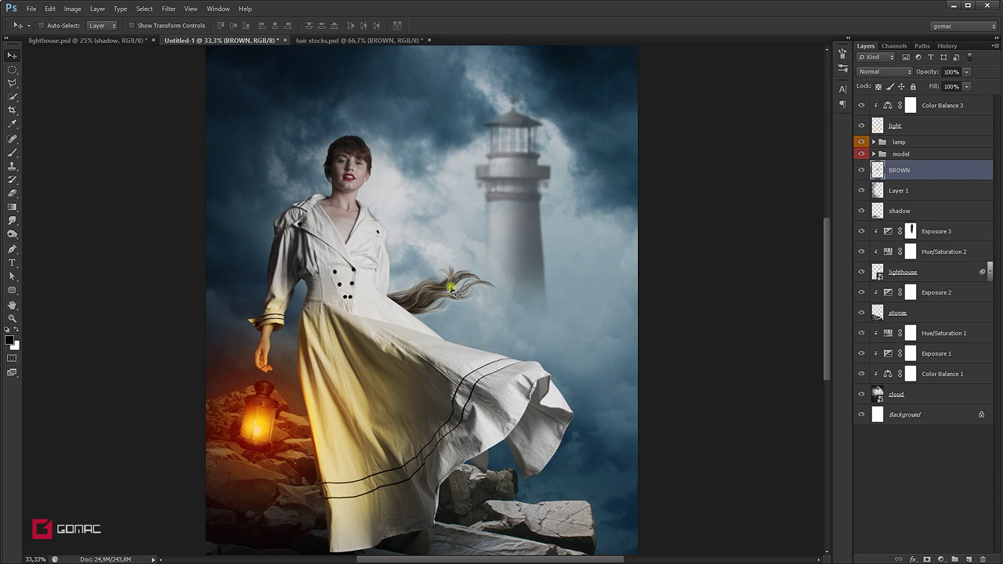
{"action": "key", "text": "ctrl+j"}
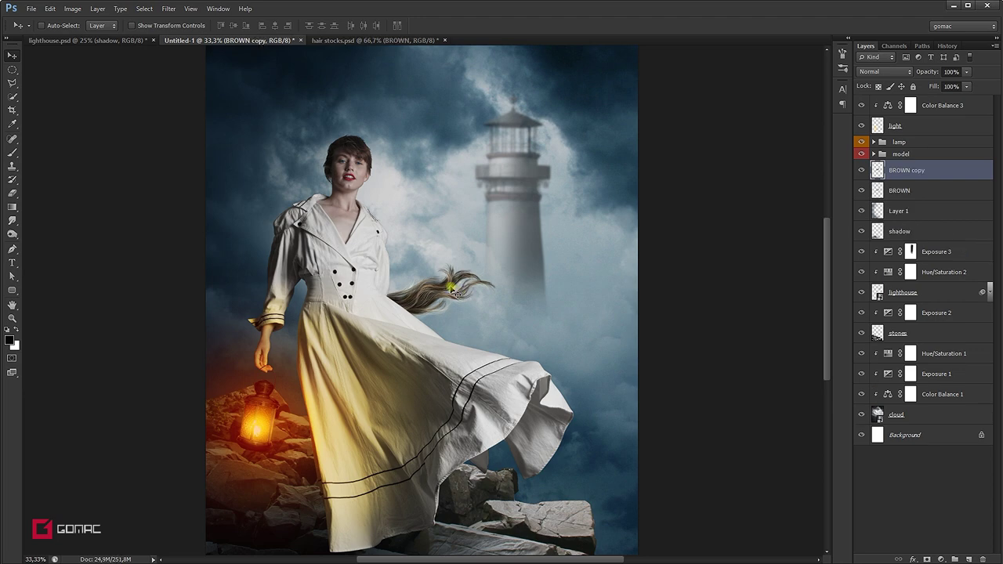
Step: Group the two hair strand layers and name the group 'hair'
{"action": "left_click", "coordinate": [930, 192], "text": "shift"}
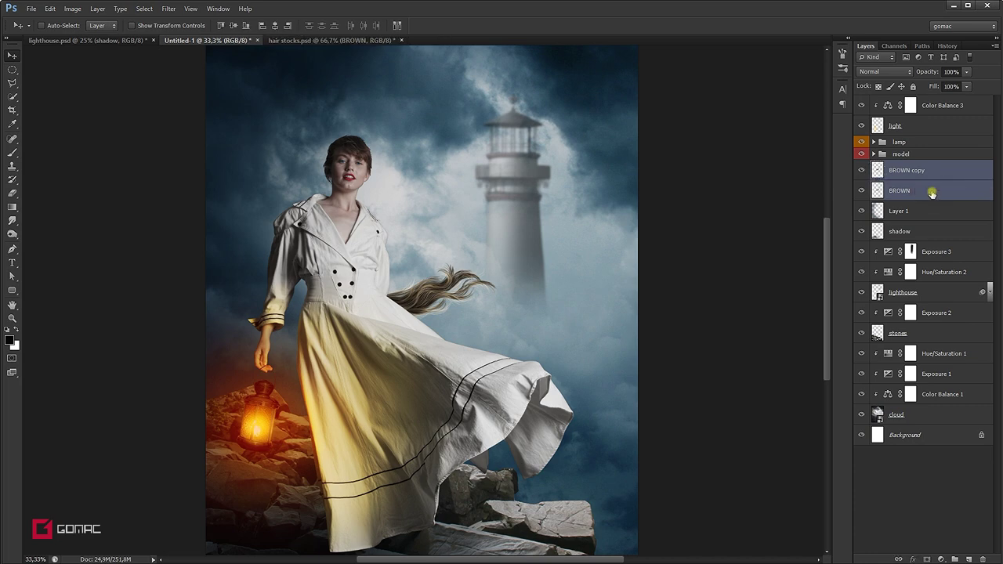
{"action": "left_click", "coordinate": [955, 559]}
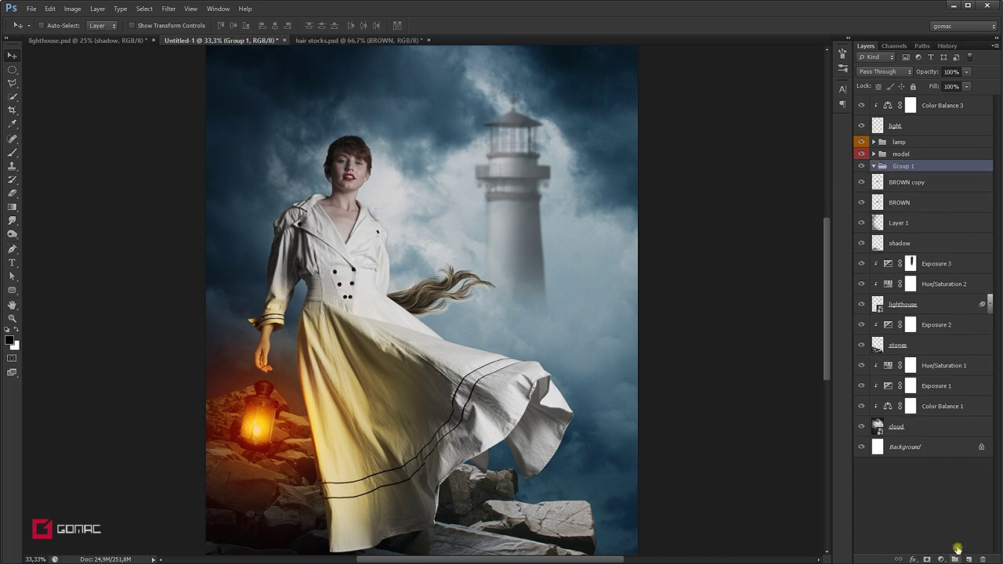
{"action": "double_click", "coordinate": [904, 167]}
{"action": "type", "text": "hair"}
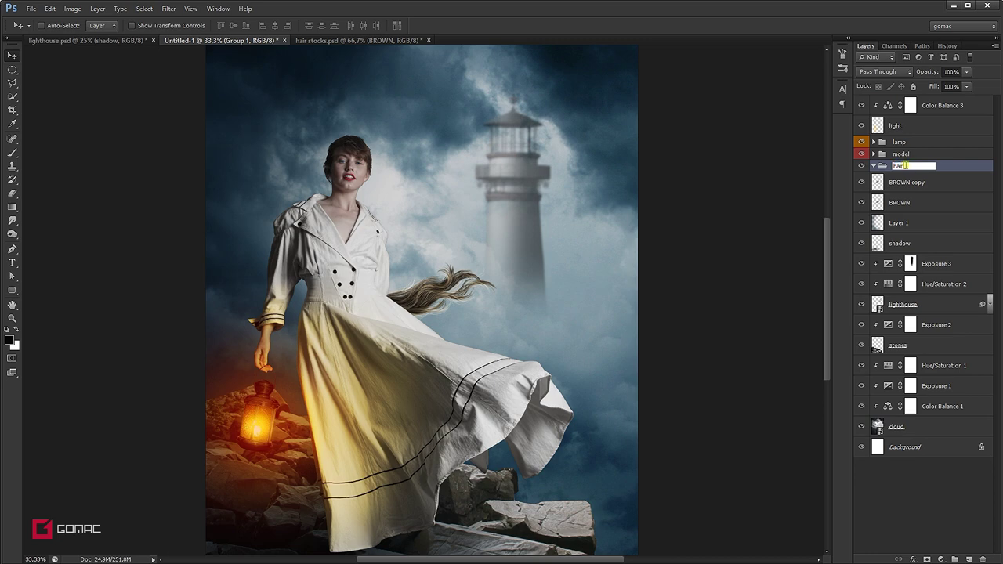
{"action": "key", "text": "Return"}
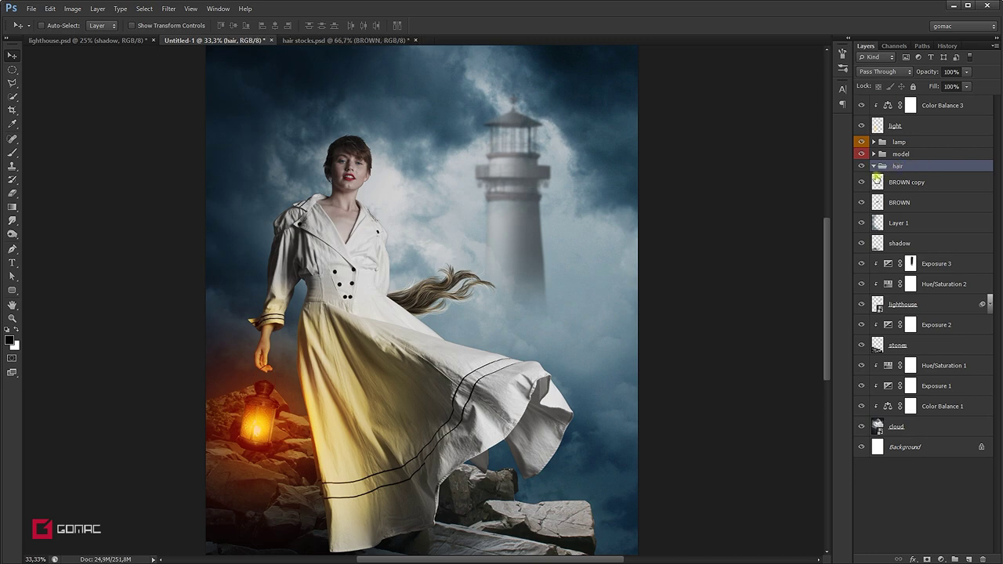
Step: Move BROWN and BROWN copy into the hair group and label the group yellow
{"action": "left_click", "coordinate": [873, 166]}
{"action": "left_click", "coordinate": [902, 182]}
{"action": "left_click", "coordinate": [908, 202], "text": "shift"}
{"action": "left_click_drag", "start_coordinate": [902, 182], "coordinate": [900, 167]}
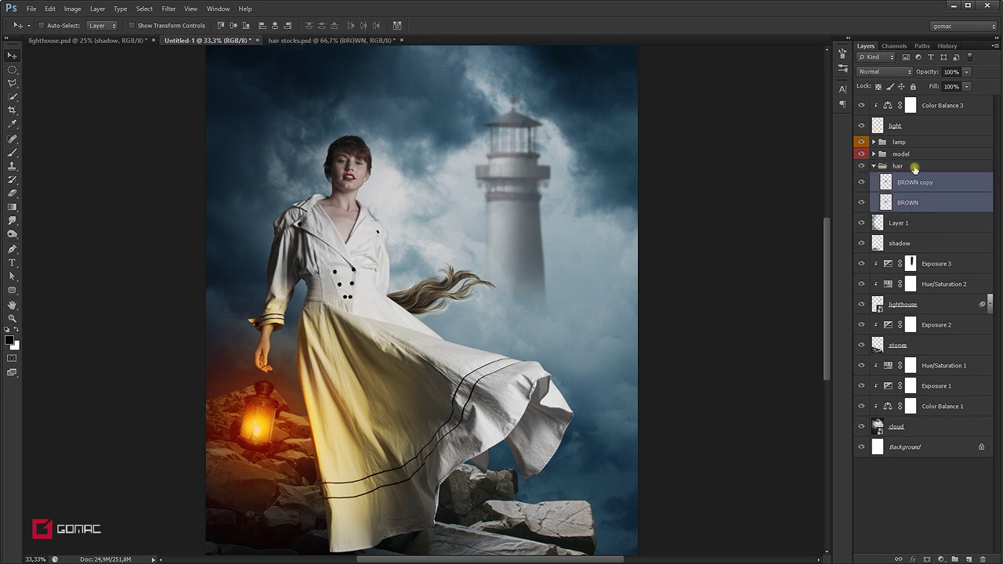
{"action": "left_click", "coordinate": [915, 167]}
{"action": "right_click", "coordinate": [915, 167]}
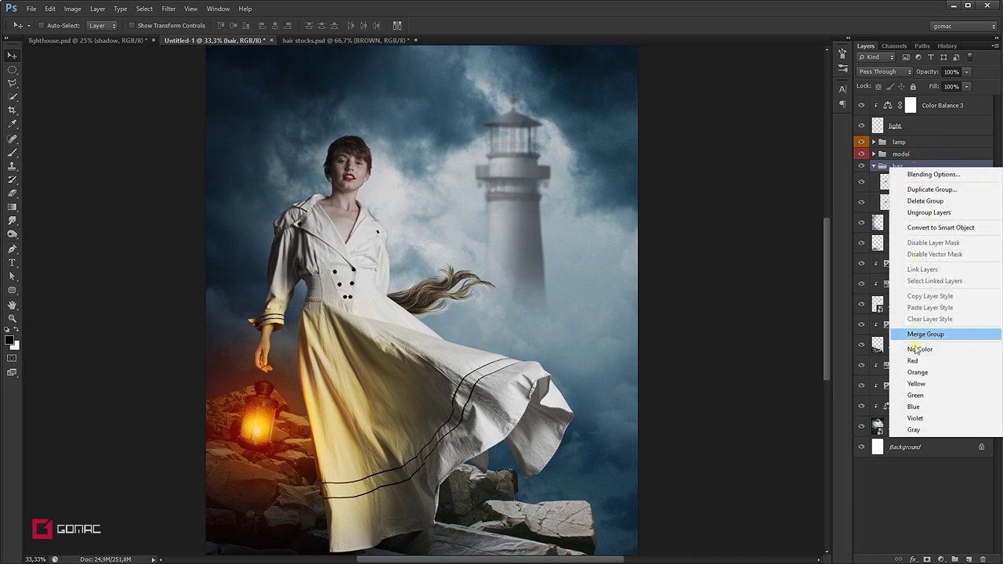
{"action": "left_click", "coordinate": [909, 384]}
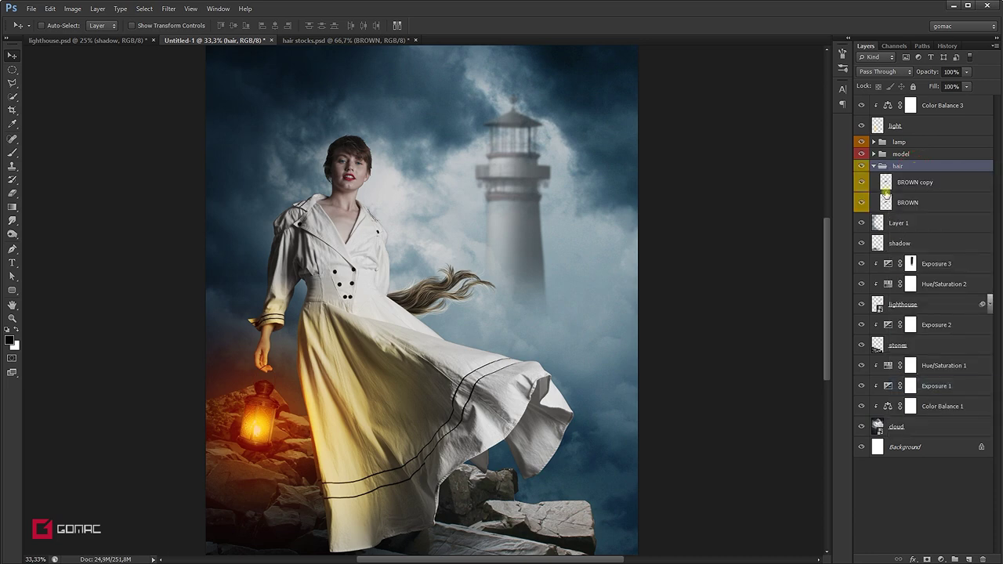
Step: Select BROWN copy and scale it down to about 59%
{"action": "left_click", "coordinate": [946, 183]}
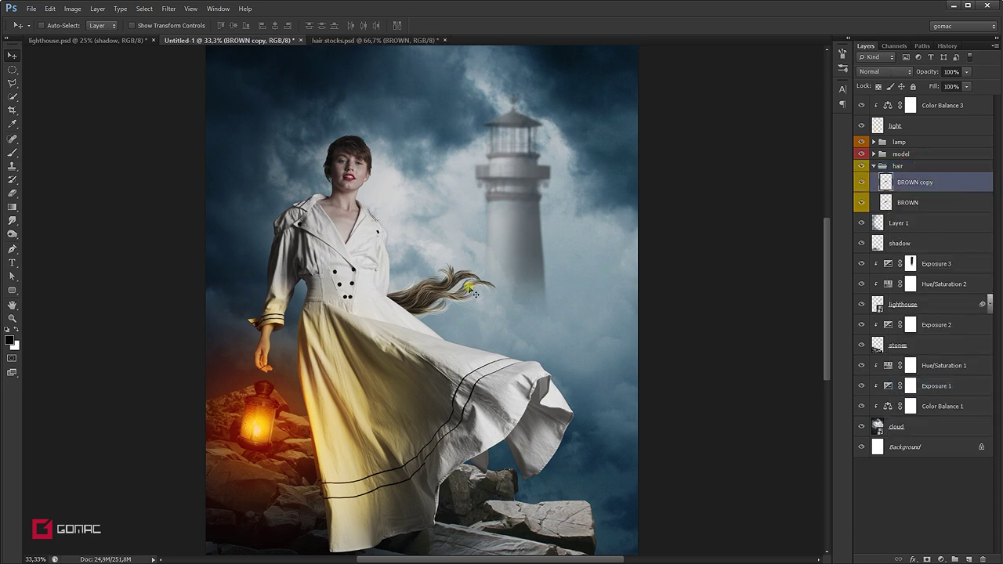
{"action": "left_click_drag", "start_coordinate": [424, 305], "coordinate": [326, 296]}
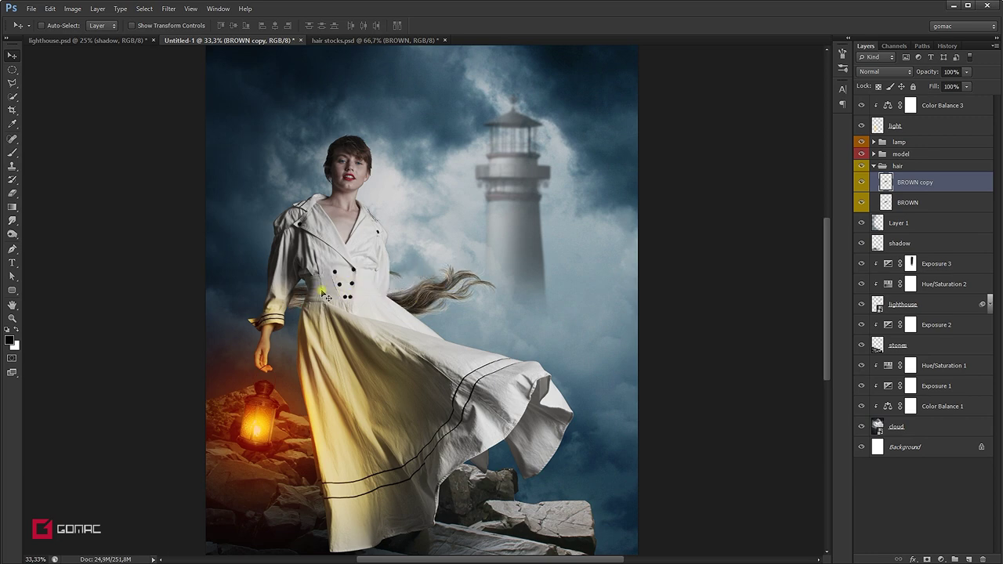
{"action": "key", "text": "ctrl+t"}
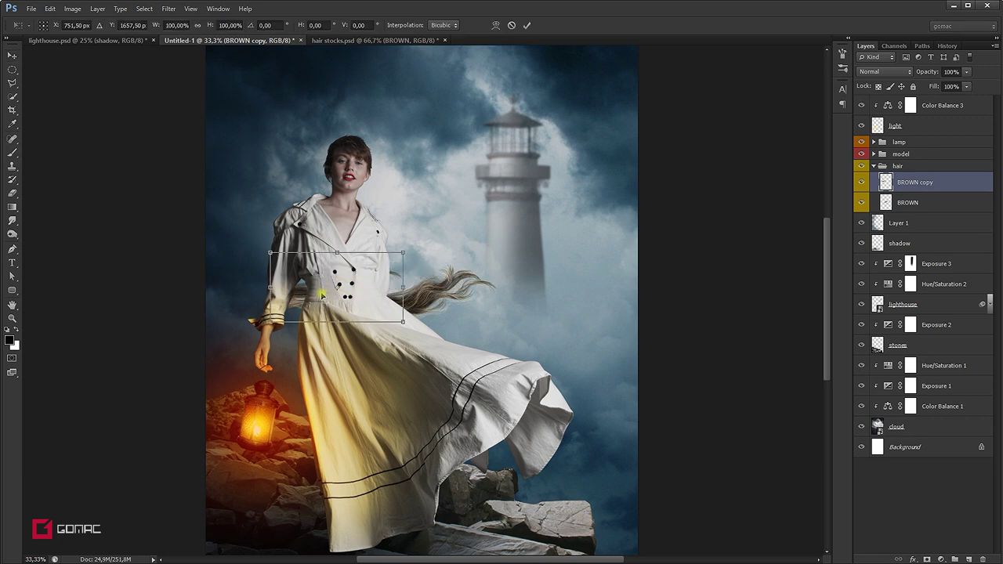
{"action": "left_click_drag", "start_coordinate": [360, 270], "coordinate": [488, 200]}
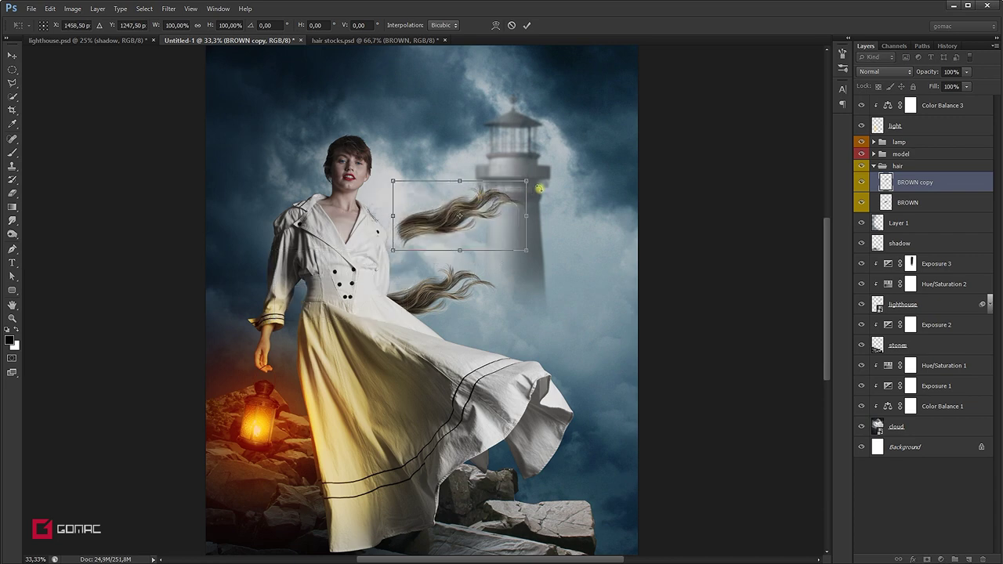
{"action": "left_click_drag", "start_coordinate": [527, 182], "coordinate": [497, 205]}
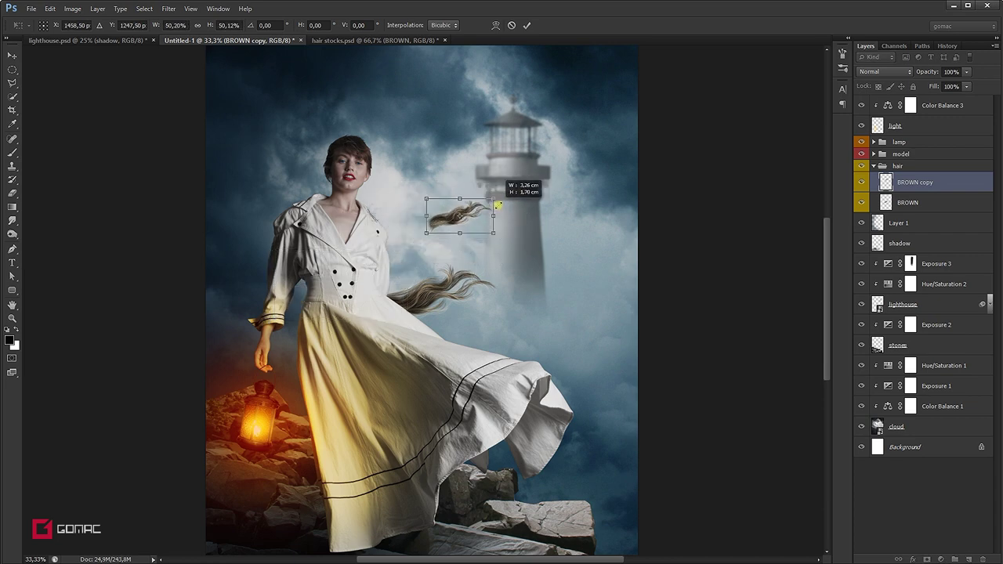
{"action": "left_click_drag", "start_coordinate": [497, 205], "coordinate": [500, 196]}
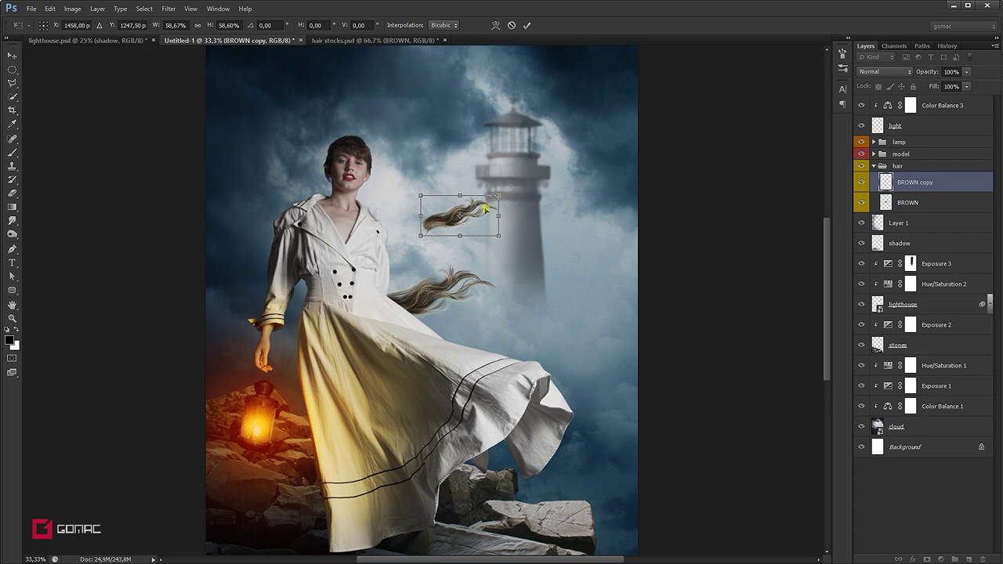
Step: Flip the strand, move it to the model's waist, rotate it about -142° and apply
{"action": "right_click", "coordinate": [485, 210]}
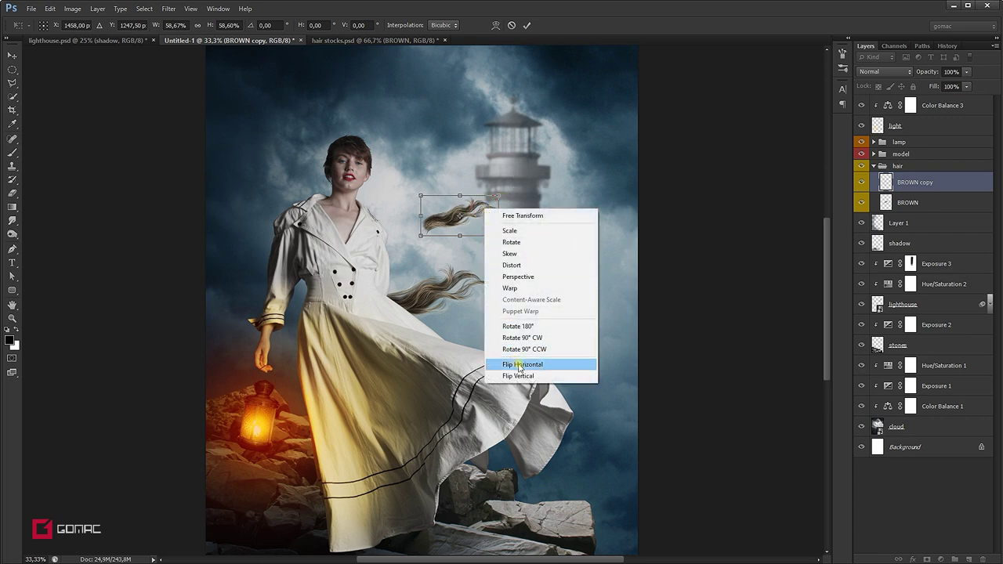
{"action": "left_click", "coordinate": [526, 379]}
{"action": "left_click_drag", "start_coordinate": [443, 212], "coordinate": [297, 298]}
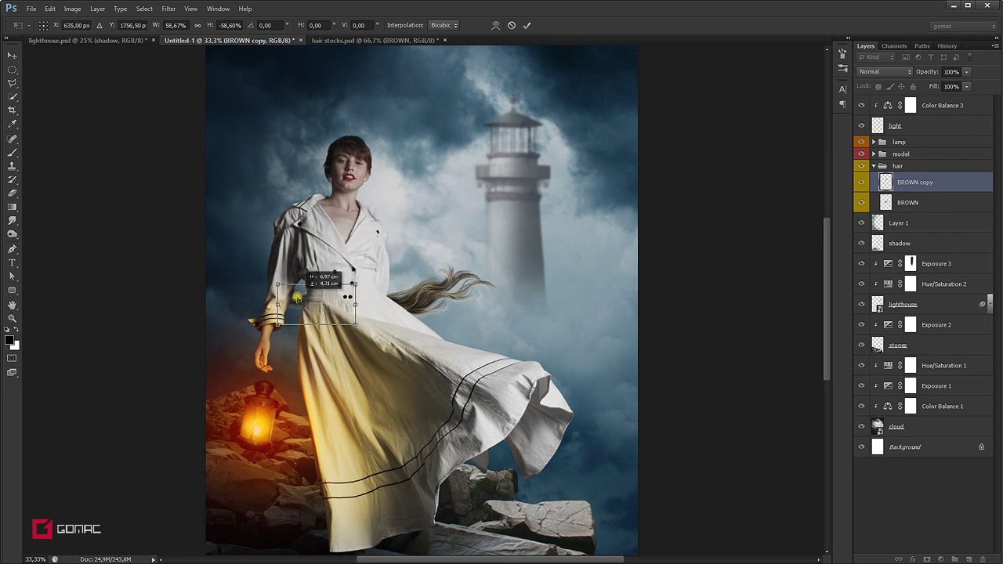
{"action": "left_click_drag", "start_coordinate": [399, 240], "coordinate": [398, 292]}
{"action": "left_click_drag", "start_coordinate": [332, 315], "coordinate": [332, 316]}
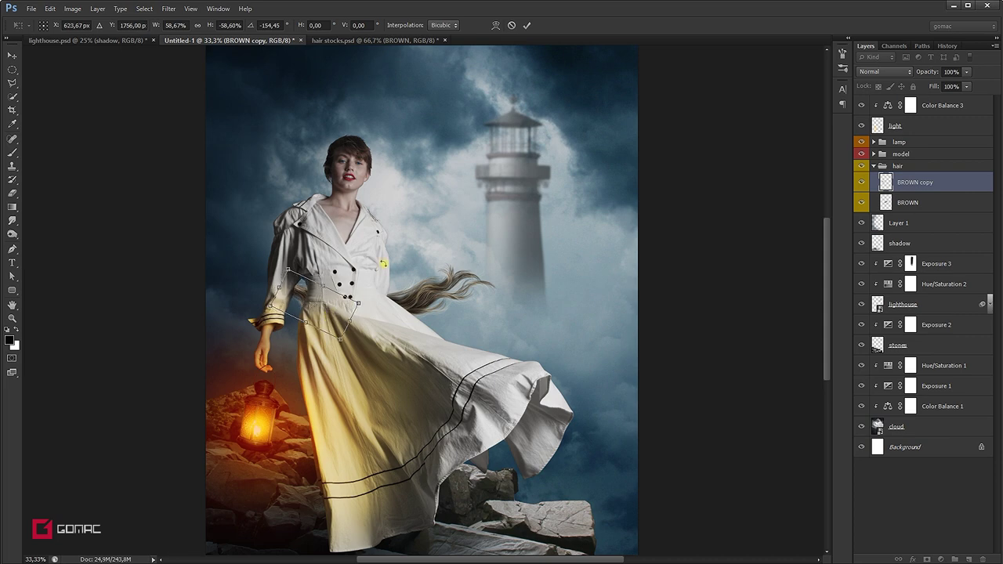
{"action": "left_click_drag", "start_coordinate": [384, 260], "coordinate": [397, 260]}
{"action": "left_click_drag", "start_coordinate": [330, 306], "coordinate": [317, 310]}
{"action": "left_click_drag", "start_coordinate": [386, 268], "coordinate": [382, 275]}
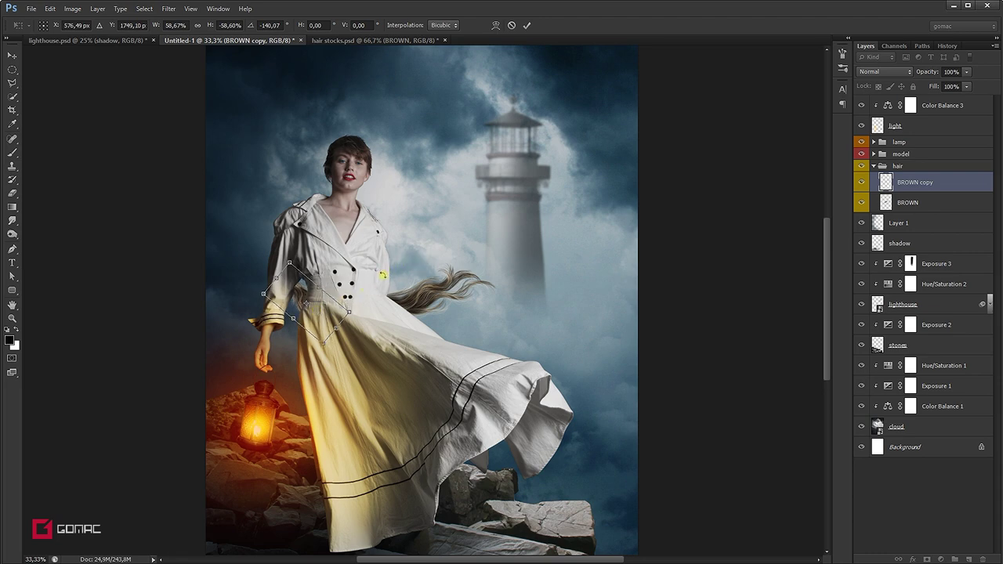
{"action": "key", "text": "Return"}
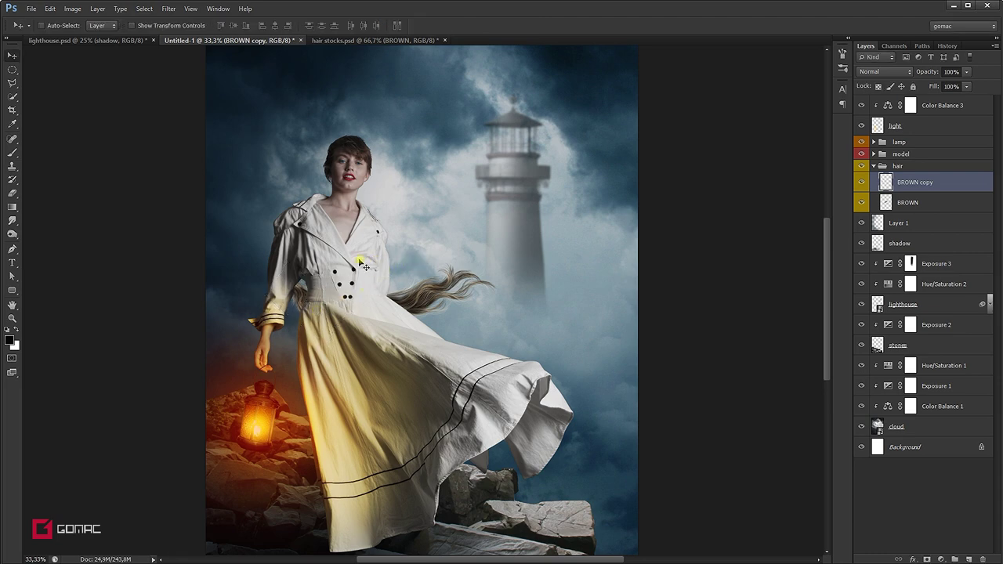
Step: Duplicate the strand as BROWN copy 2 and drag it up behind the model's head
{"action": "left_click_drag", "start_coordinate": [326, 295], "coordinate": [330, 298]}
{"action": "key", "text": "ctrl+j"}
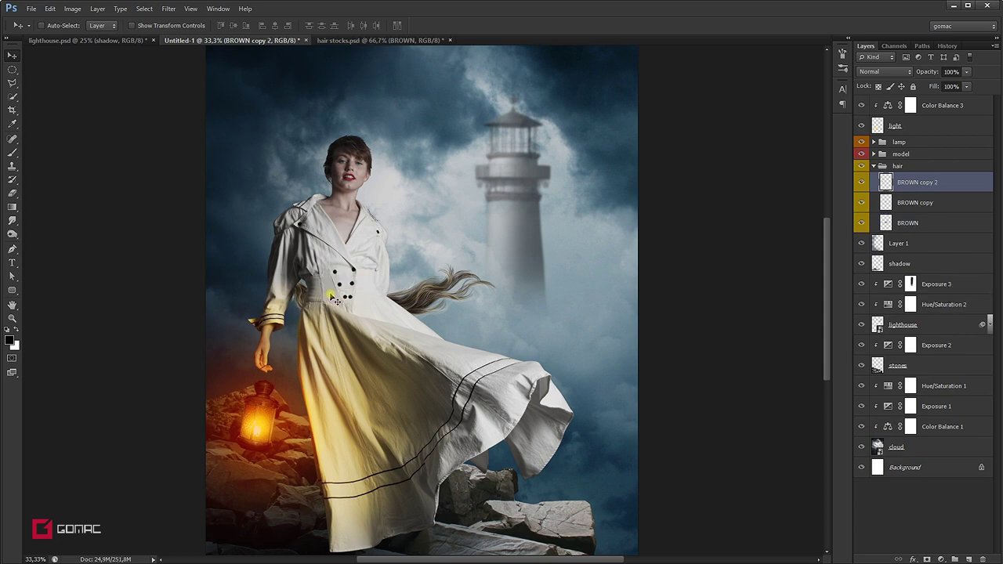
{"action": "mouse_move", "coordinate": [310, 300]}
{"action": "left_mouse_down"}
{"action": "mouse_move", "coordinate": [312, 258]}
{"action": "mouse_move", "coordinate": [346, 179]}
{"action": "left_mouse_up"}
{"action": "scroll", "coordinate": [346, 179], "scroll_direction": "up", "scroll_amount": 1}
{"action": "scroll", "coordinate": [346, 179], "scroll_direction": "up", "scroll_amount": 1}
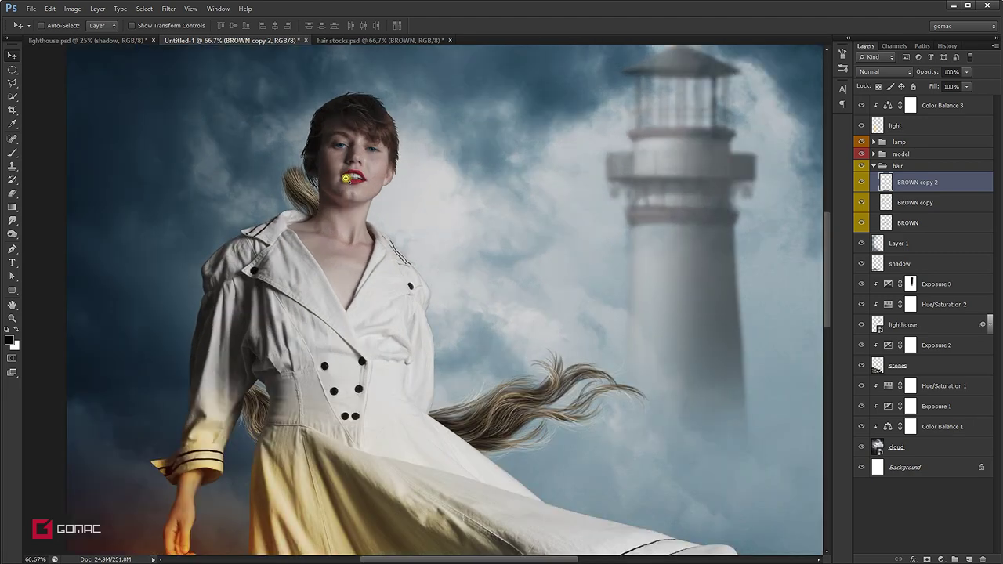
{"action": "scroll", "coordinate": [345, 178], "scroll_direction": "up", "scroll_amount": 1}
{"action": "left_click_drag", "start_coordinate": [280, 207], "coordinate": [264, 184]}
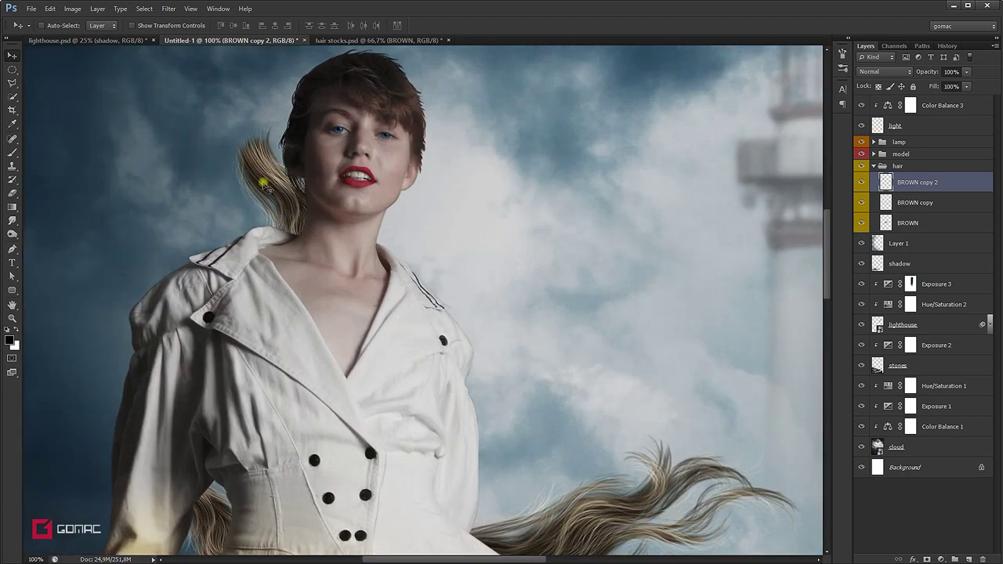
Step: Rotate BROWN copy 2 about 51°, scale it to 85% and place it behind the neck
{"action": "key", "text": "ctrl+t"}
{"action": "left_click_drag", "start_coordinate": [398, 99], "coordinate": [505, 212]}
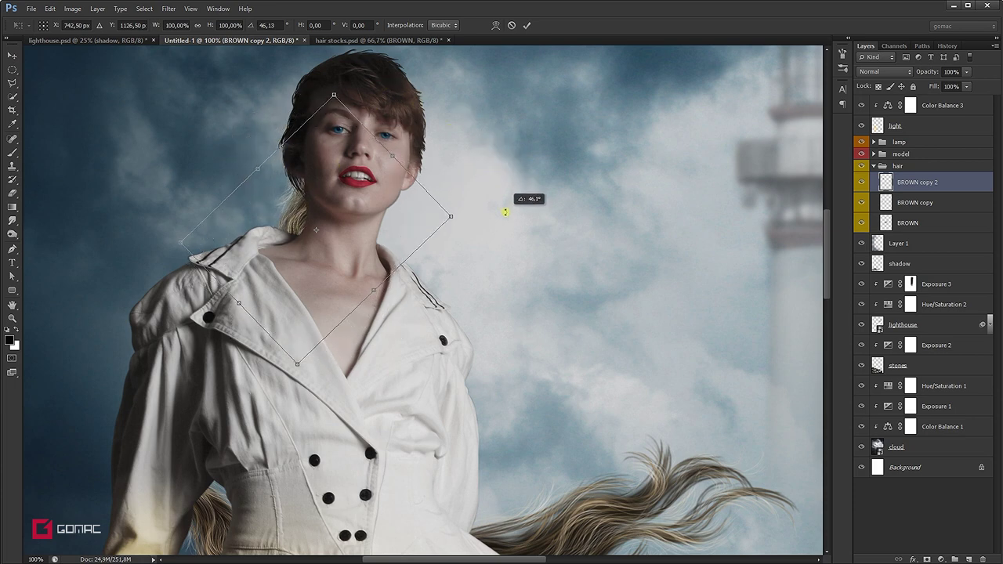
{"action": "left_click_drag", "start_coordinate": [403, 202], "coordinate": [405, 235]}
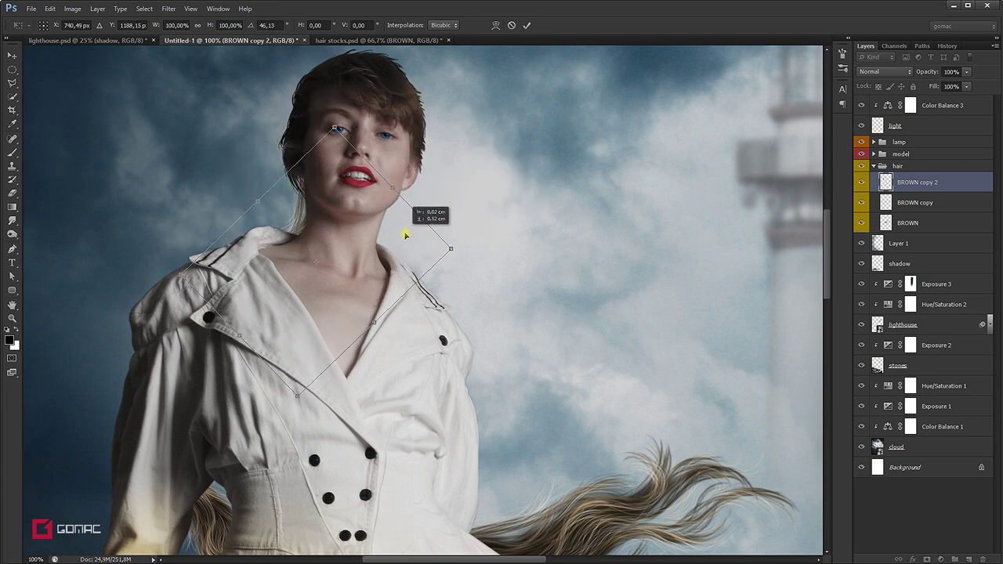
{"action": "left_click_drag", "start_coordinate": [400, 229], "coordinate": [399, 223]}
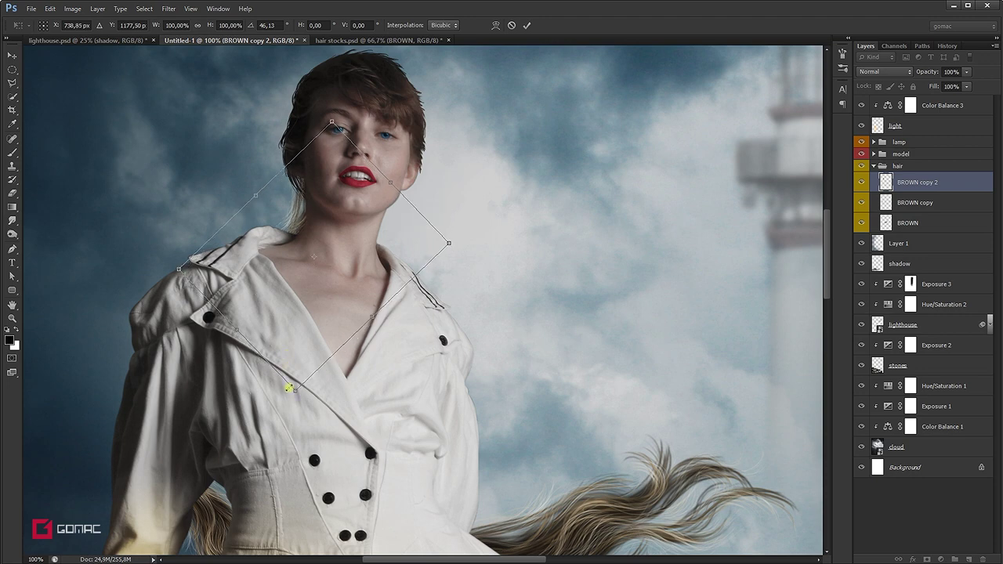
{"action": "left_click_drag", "start_coordinate": [293, 392], "coordinate": [301, 351]}
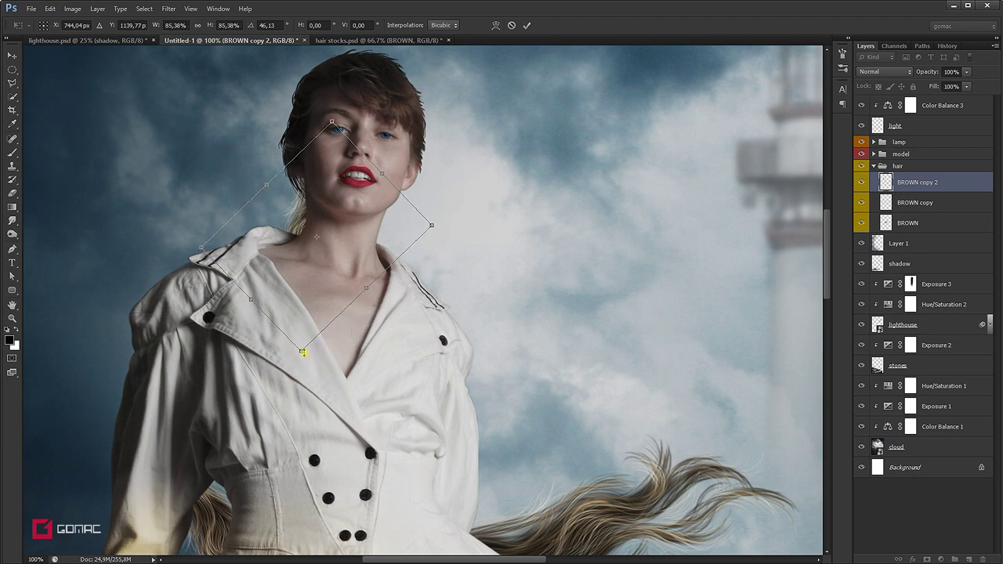
{"action": "left_click_drag", "start_coordinate": [364, 239], "coordinate": [357, 259]}
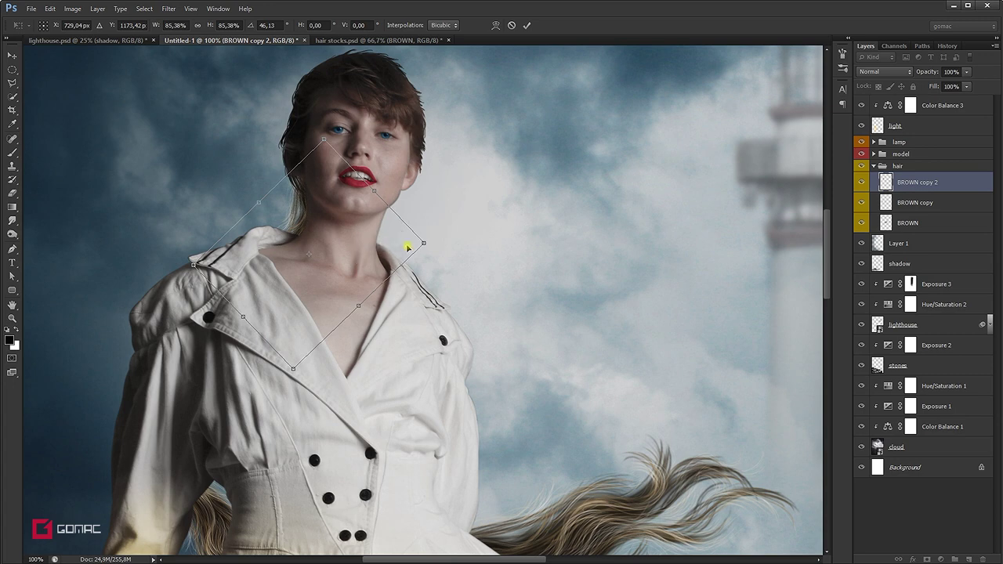
{"action": "left_click_drag", "start_coordinate": [443, 205], "coordinate": [448, 210]}
{"action": "left_click_drag", "start_coordinate": [348, 243], "coordinate": [349, 249]}
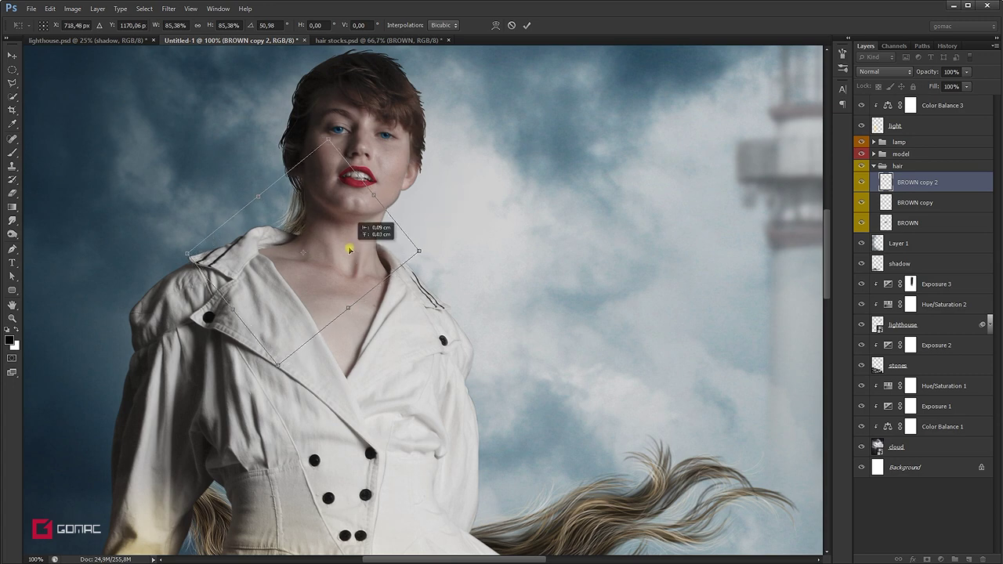
{"action": "key", "text": "Return"}
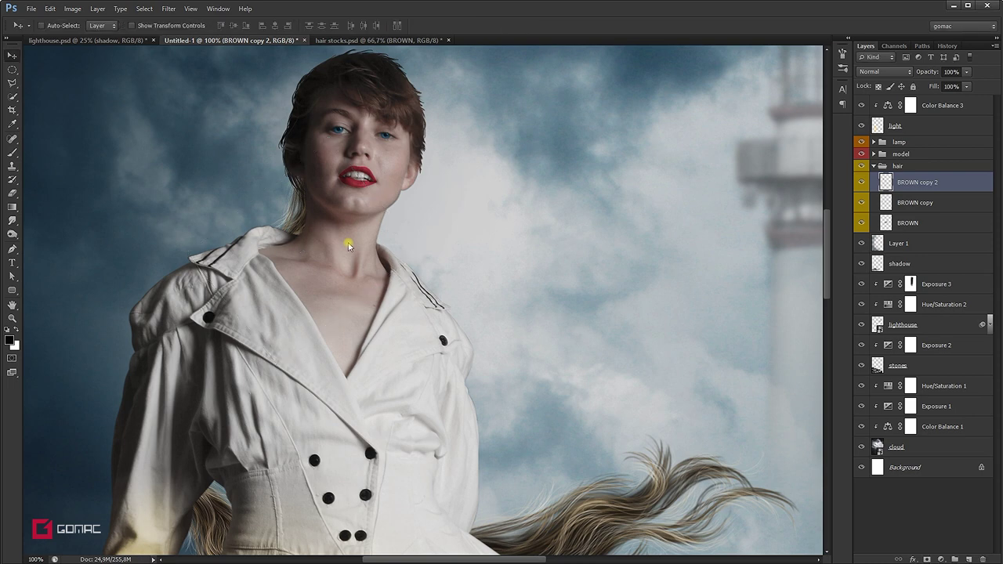
Step: Duplicate the strand as BROWN copy 3 right of the neck, then merge it with BROWN copy 2
{"action": "key", "text": "ctrl+j"}
{"action": "left_click_drag", "start_coordinate": [351, 249], "coordinate": [389, 244]}
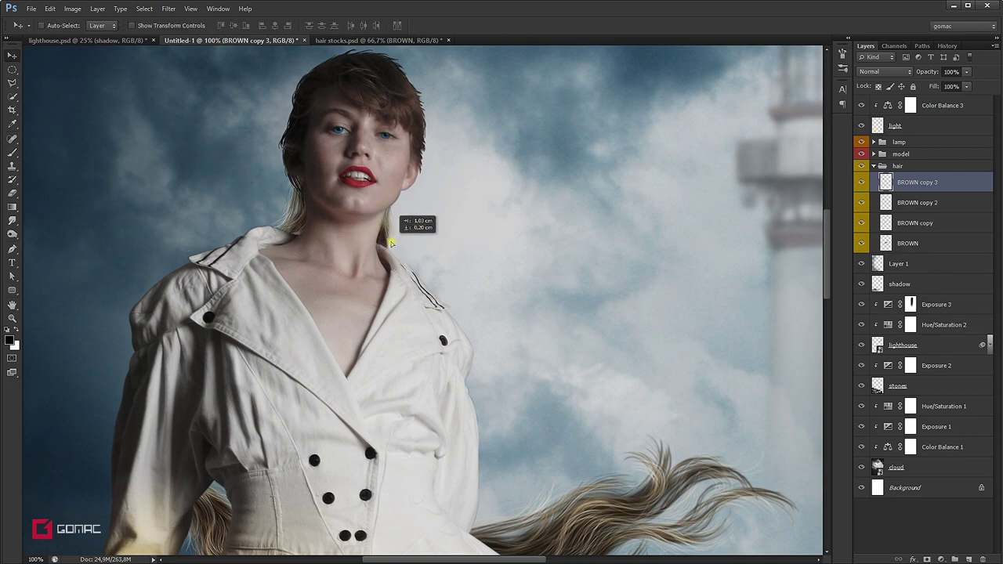
{"action": "left_click_drag", "start_coordinate": [389, 244], "coordinate": [397, 215]}
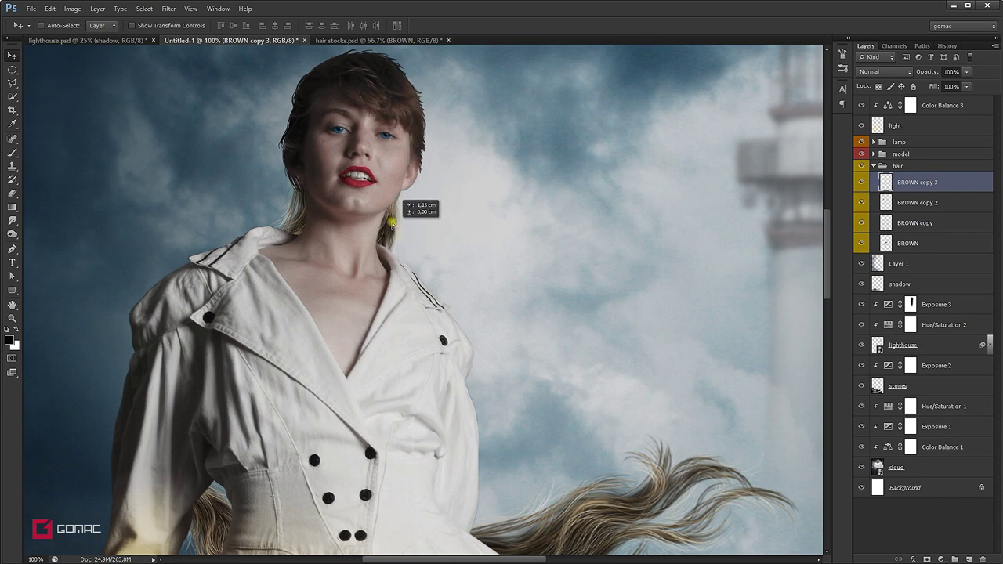
{"action": "left_click_drag", "start_coordinate": [397, 215], "coordinate": [399, 220]}
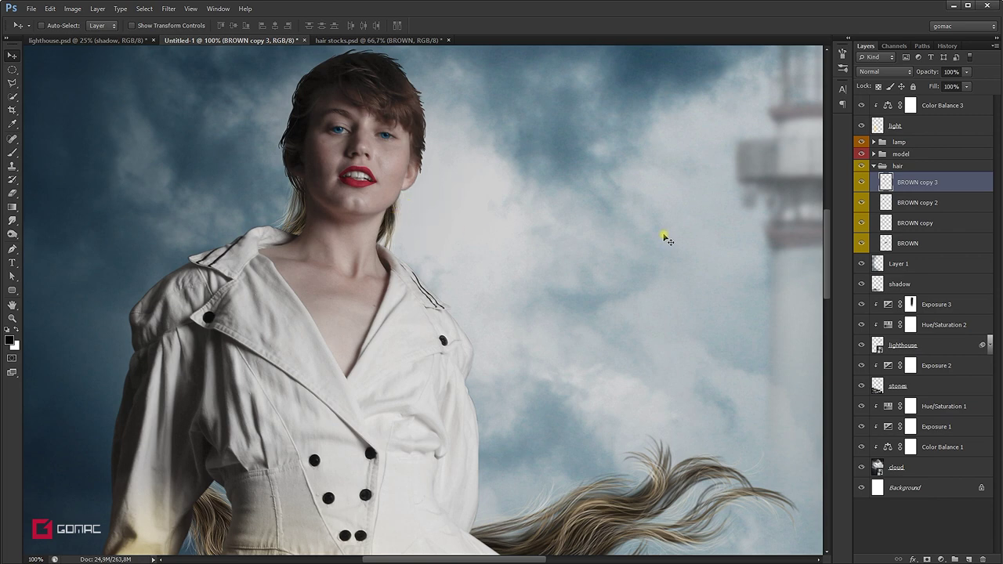
{"action": "left_click", "coordinate": [955, 202], "text": "ctrl"}
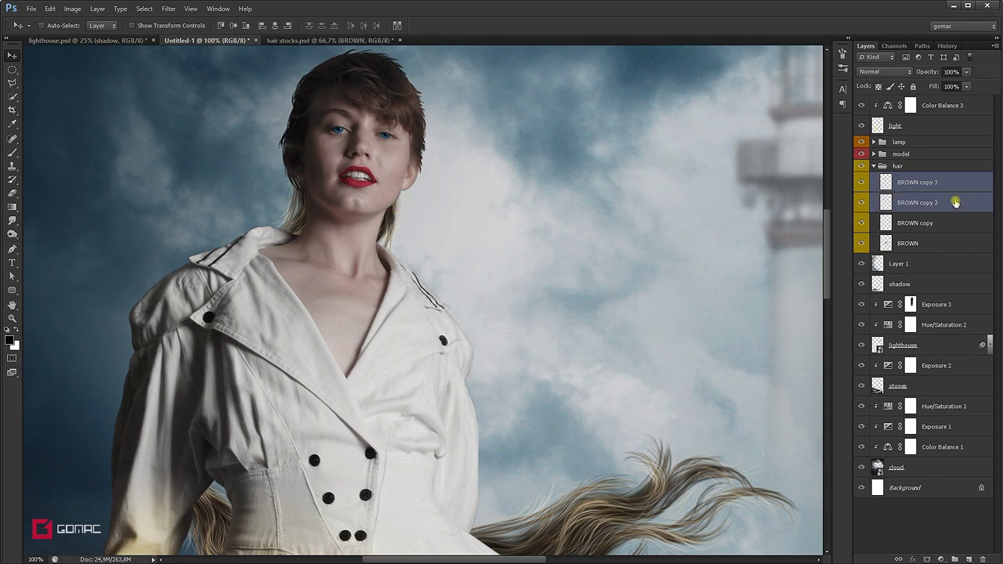
{"action": "key", "text": "ctrl+e"}
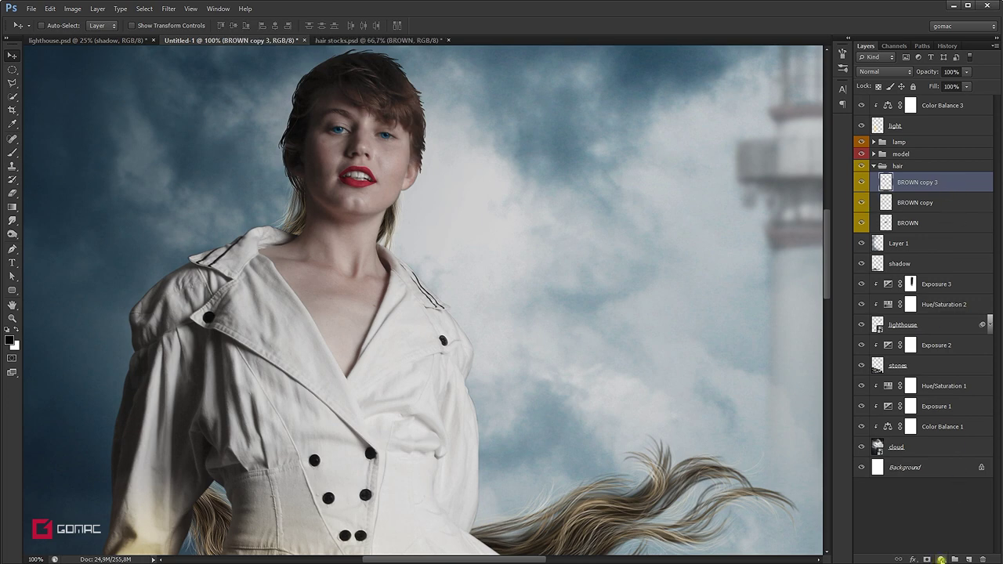
Step: Add a clipped Exposure adjustment at -2,20 to darken BROWN copy 3
{"action": "left_click", "coordinate": [941, 559]}
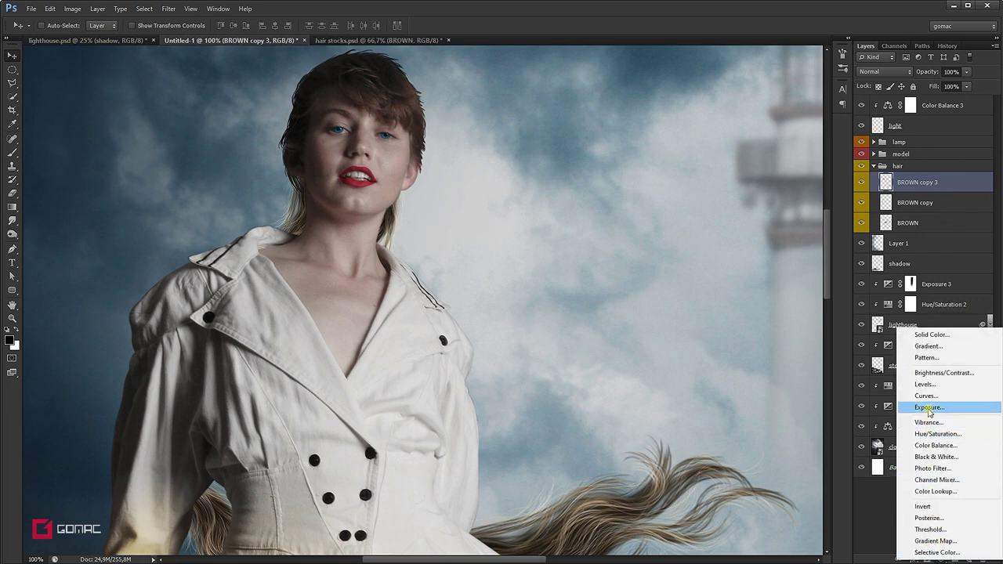
{"action": "left_click", "coordinate": [926, 411]}
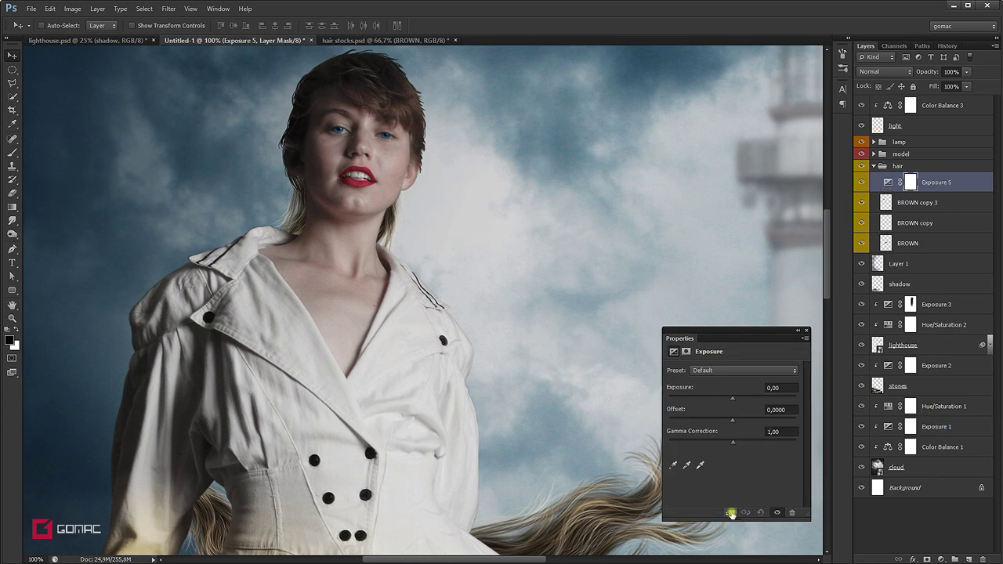
{"action": "left_click", "coordinate": [730, 512]}
{"action": "left_click_drag", "start_coordinate": [733, 398], "coordinate": [712, 401]}
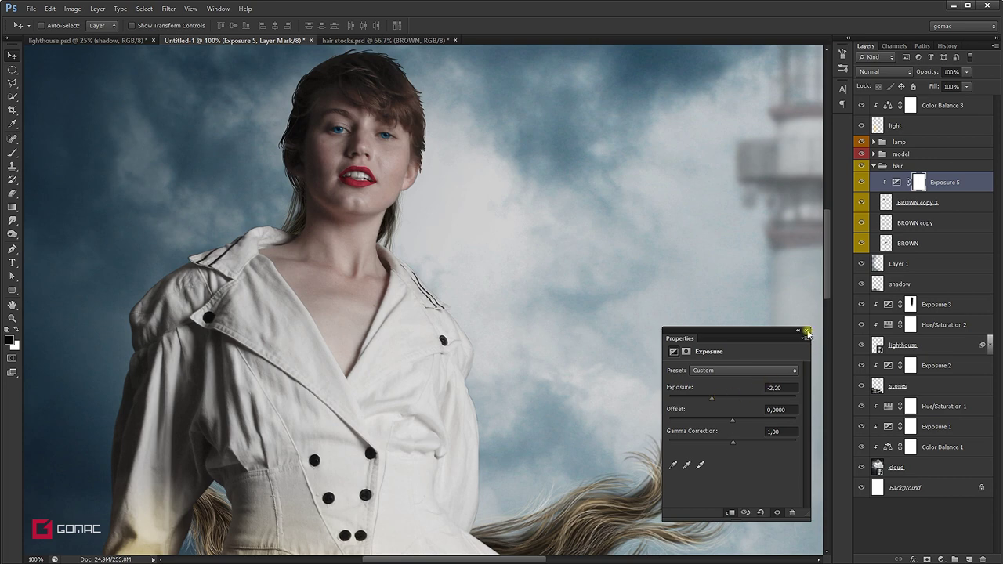
{"action": "left_click", "coordinate": [808, 332]}
Step: Darken the BROWN copy strand with a clipped Exposure adjustment at -1,38
{"action": "mouse_move", "coordinate": [381, 427]}
{"action": "left_mouse_down"}
{"action": "mouse_move", "coordinate": [424, 160]}
{"action": "mouse_move", "coordinate": [403, 172]}
{"action": "left_mouse_up"}
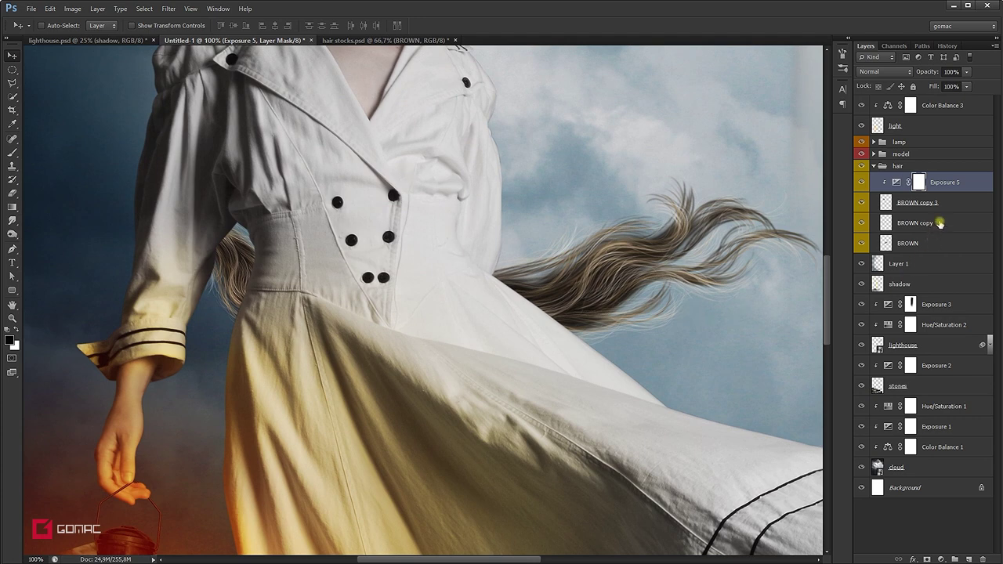
{"action": "left_click", "coordinate": [861, 223]}
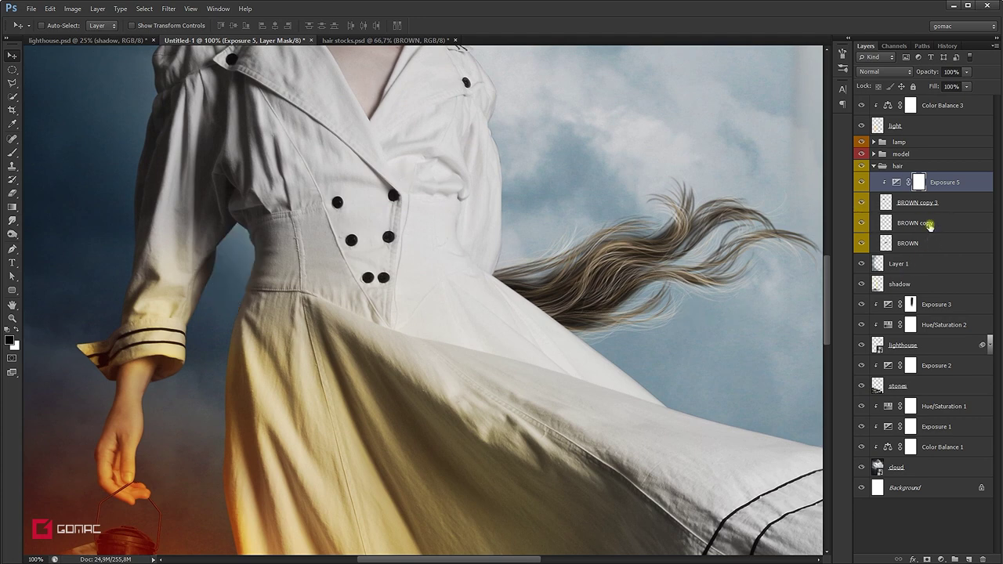
{"action": "left_click", "coordinate": [862, 223]}
{"action": "left_click", "coordinate": [965, 222]}
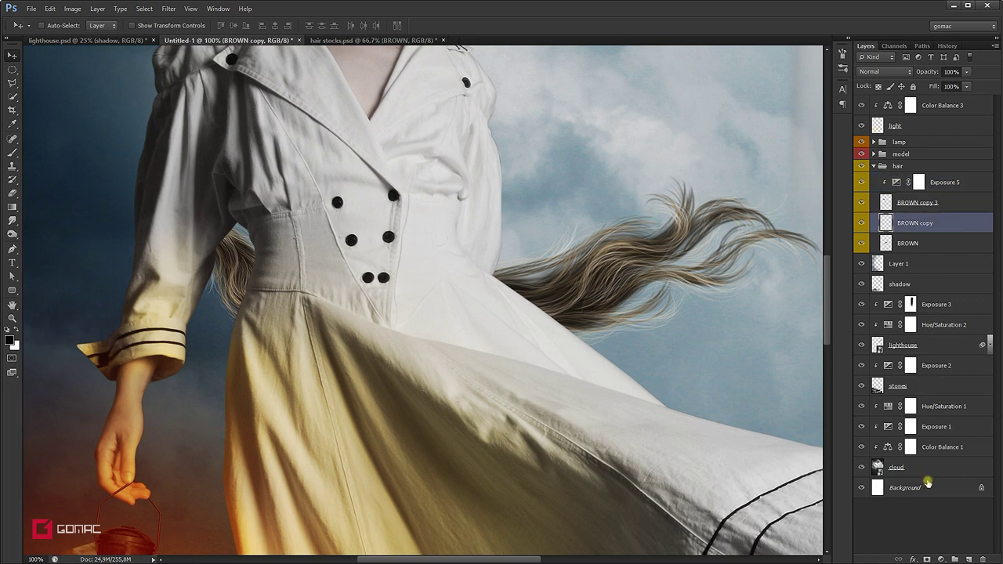
{"action": "left_click", "coordinate": [942, 559]}
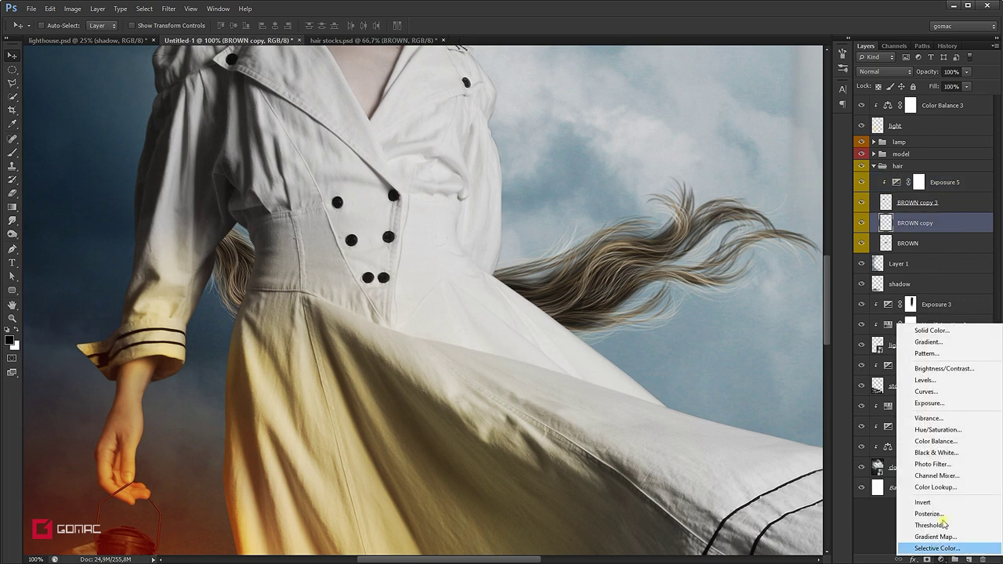
{"action": "left_click", "coordinate": [929, 404]}
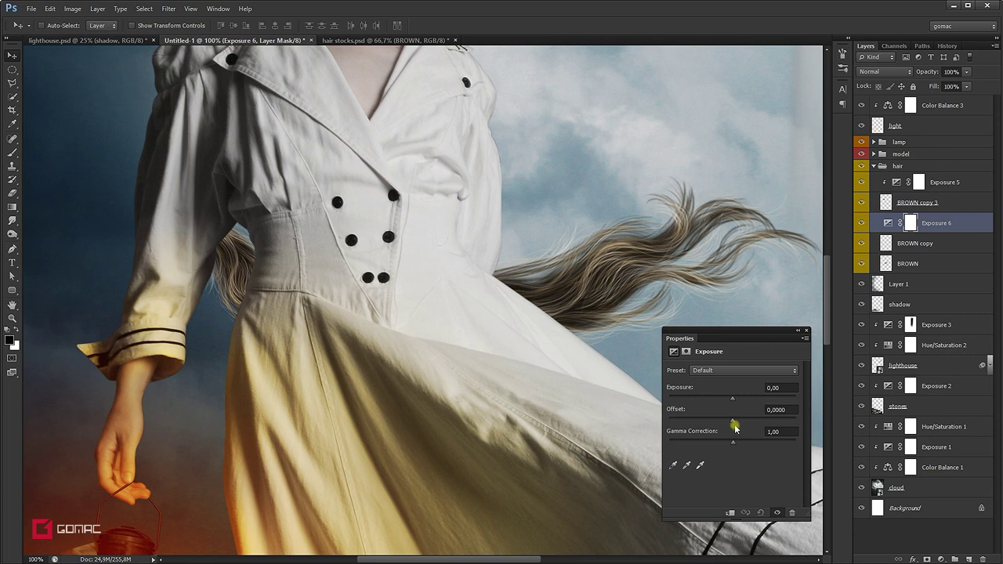
{"action": "left_click", "coordinate": [730, 512]}
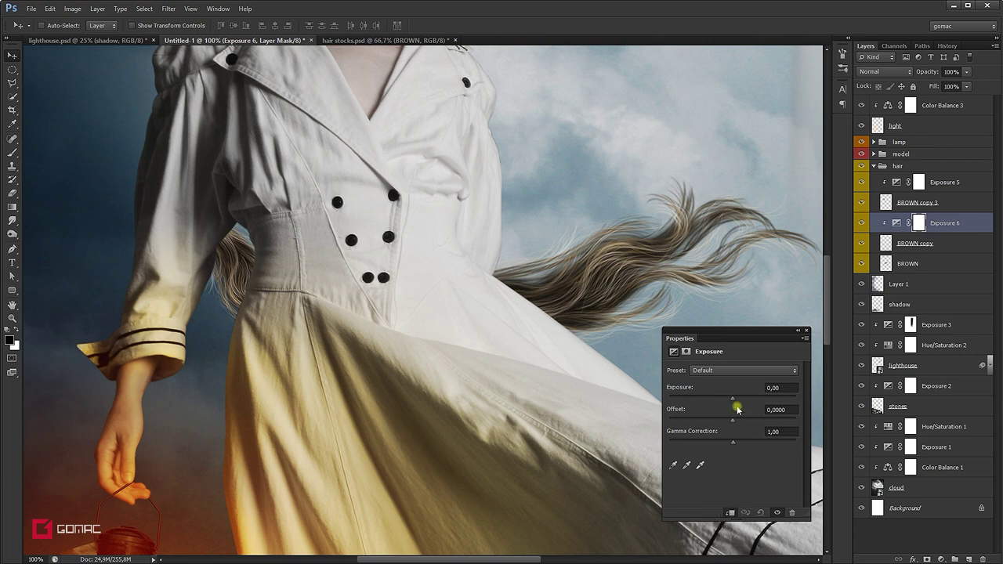
{"action": "left_click_drag", "start_coordinate": [733, 400], "coordinate": [722, 402]}
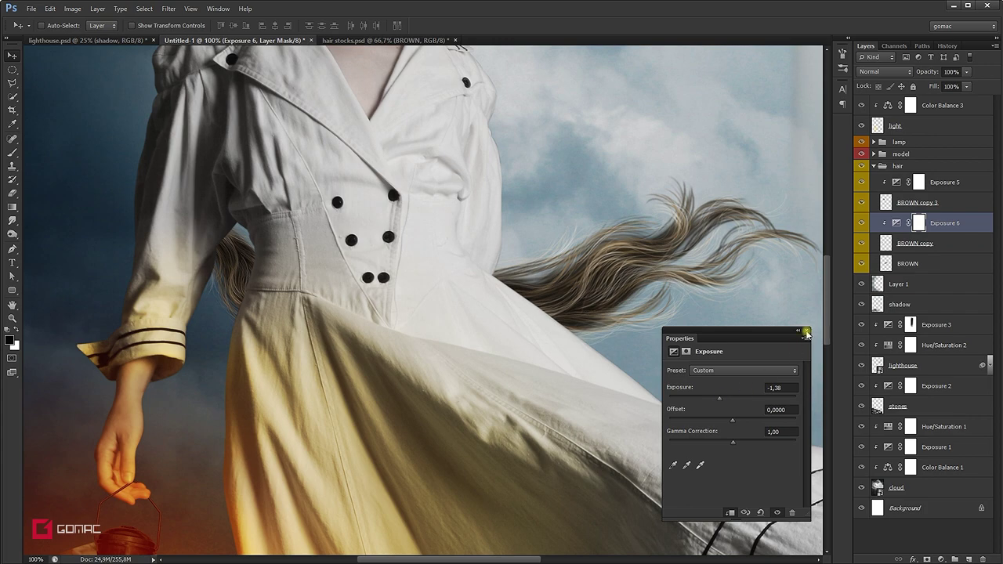
{"action": "left_click", "coordinate": [806, 332]}
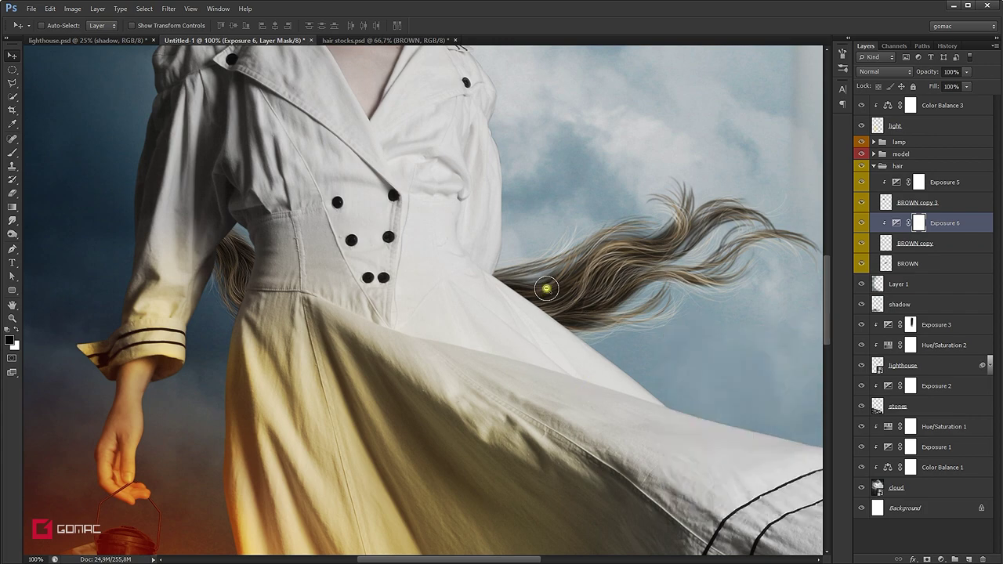
Step: Select the BROWN hair layer and add a Color Balance adjustment above it
{"action": "scroll", "coordinate": [546, 288], "scroll_direction": "down", "scroll_amount": 1}
{"action": "scroll", "coordinate": [547, 289], "scroll_direction": "down", "scroll_amount": 1}
{"action": "left_click_drag", "start_coordinate": [540, 226], "coordinate": [478, 261]}
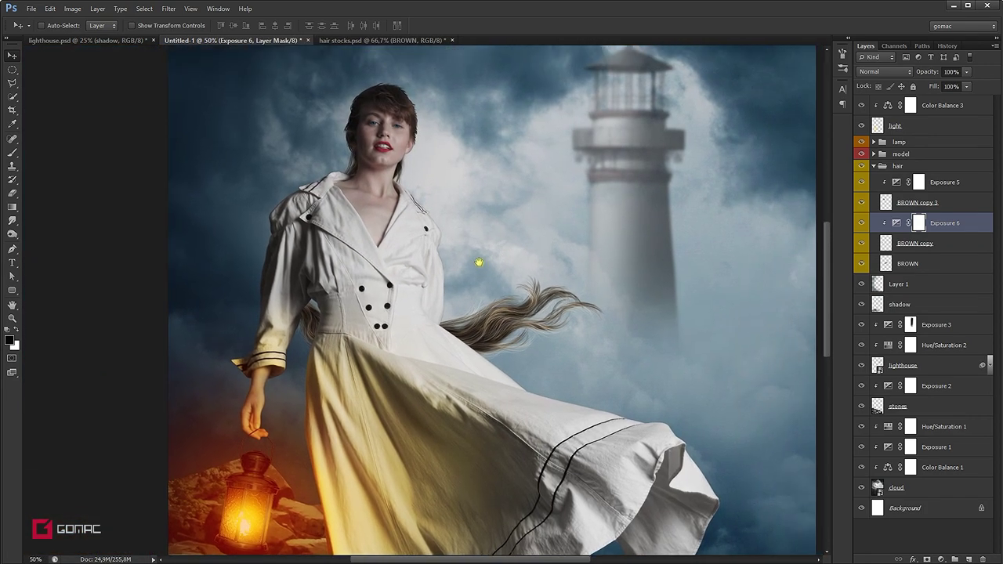
{"action": "left_click", "coordinate": [930, 266]}
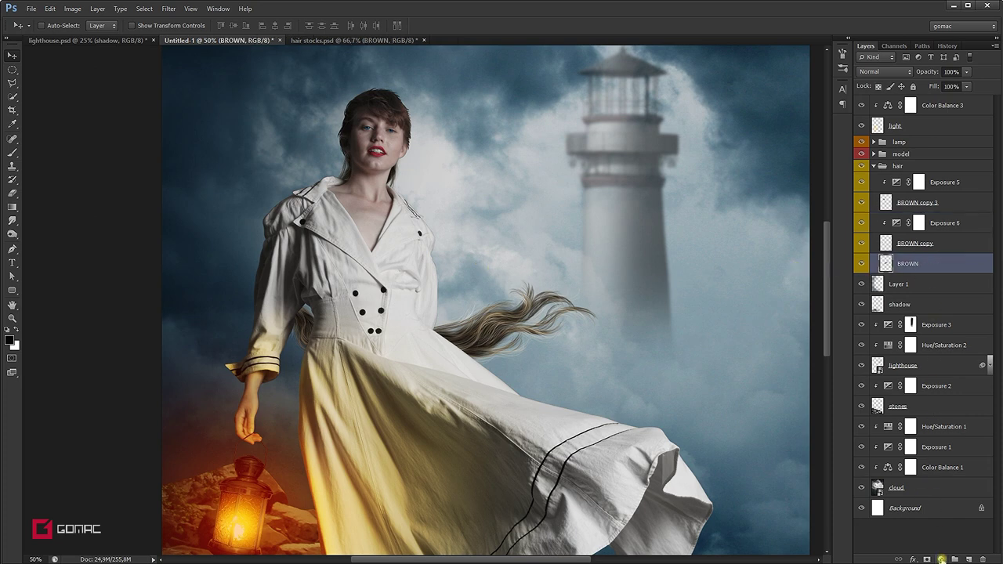
{"action": "left_click", "coordinate": [941, 559]}
{"action": "left_click", "coordinate": [936, 443]}
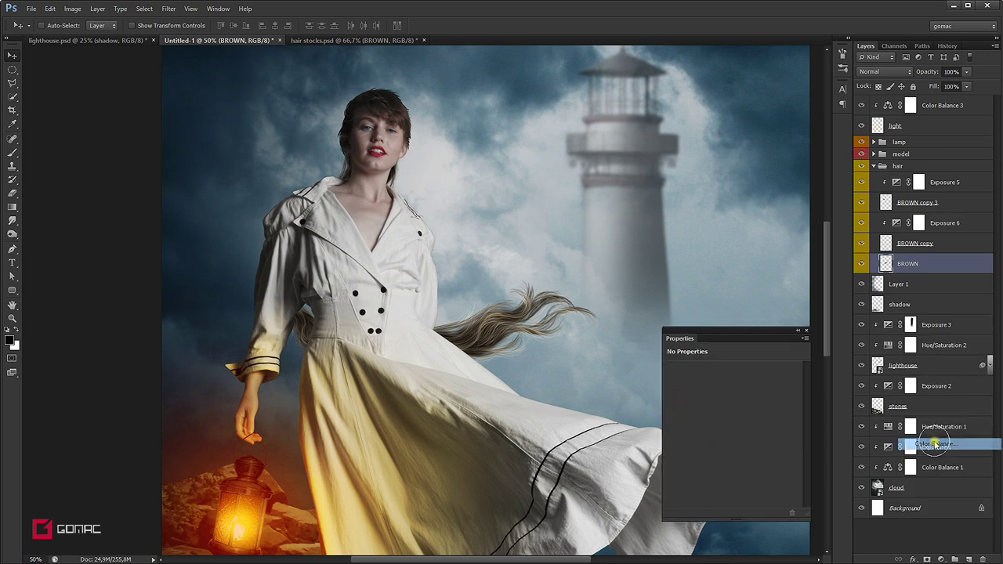
Step: Clip the Color Balance to BROWN: Cyan/Red +24, Magenta/Green -7, Yellow/Blue +4
{"action": "left_click", "coordinate": [730, 513]}
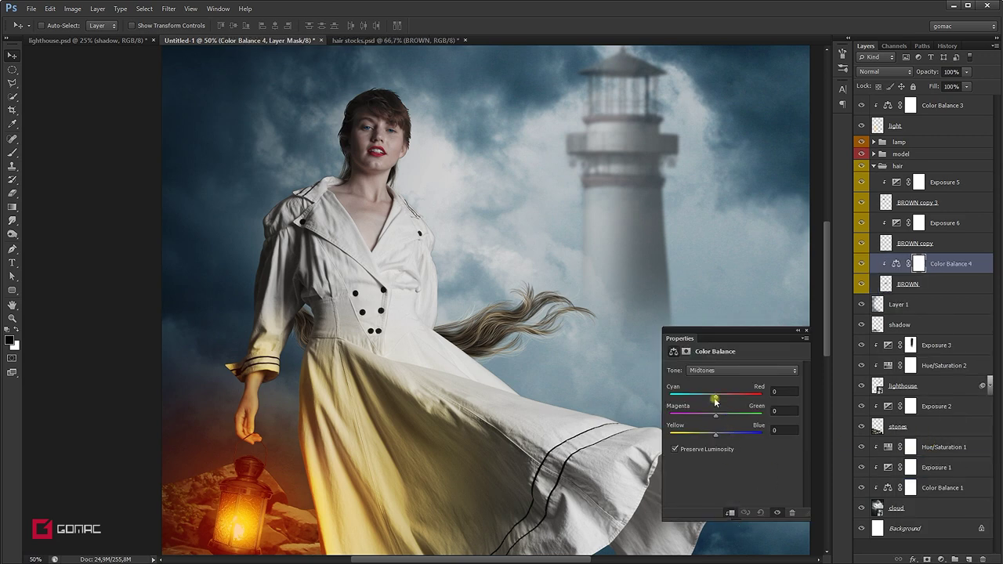
{"action": "left_click_drag", "start_coordinate": [718, 399], "coordinate": [725, 396]}
{"action": "mouse_move", "coordinate": [715, 435]}
{"action": "left_mouse_down"}
{"action": "mouse_move", "coordinate": [705, 437]}
{"action": "mouse_move", "coordinate": [723, 438]}
{"action": "left_mouse_up"}
{"action": "left_click_drag", "start_coordinate": [715, 419], "coordinate": [711, 421]}
{"action": "left_click", "coordinate": [807, 334]}
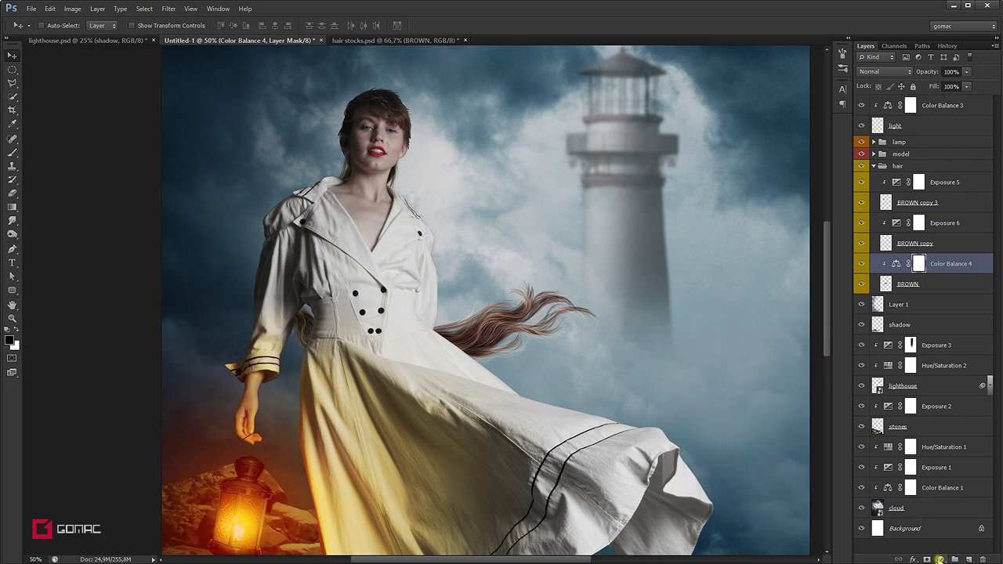
Step: Add a clipped Exposure of -0,94 to BROWN and zoom out on the composite
{"action": "left_click", "coordinate": [940, 559]}
{"action": "left_click", "coordinate": [927, 407]}
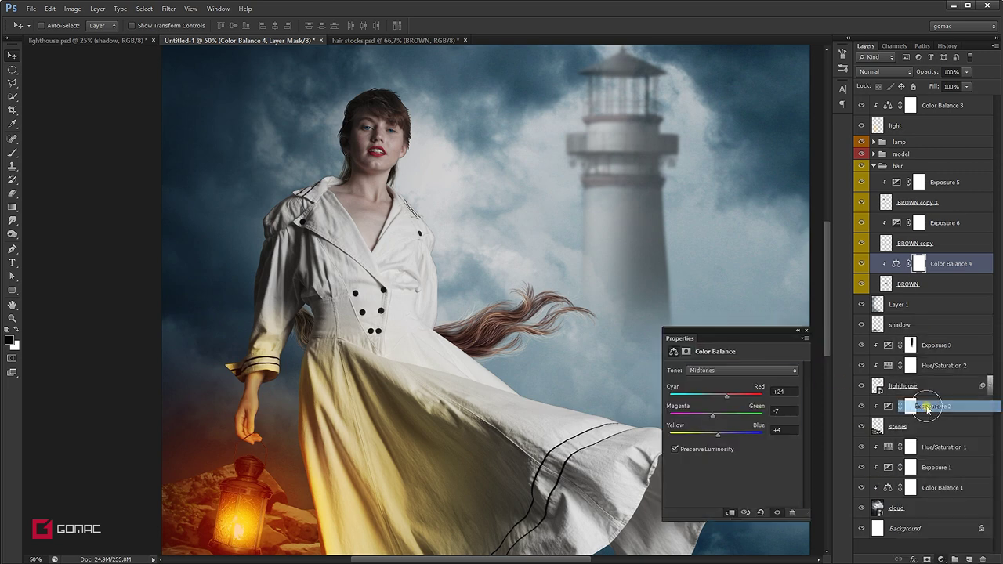
{"action": "left_click", "coordinate": [729, 513]}
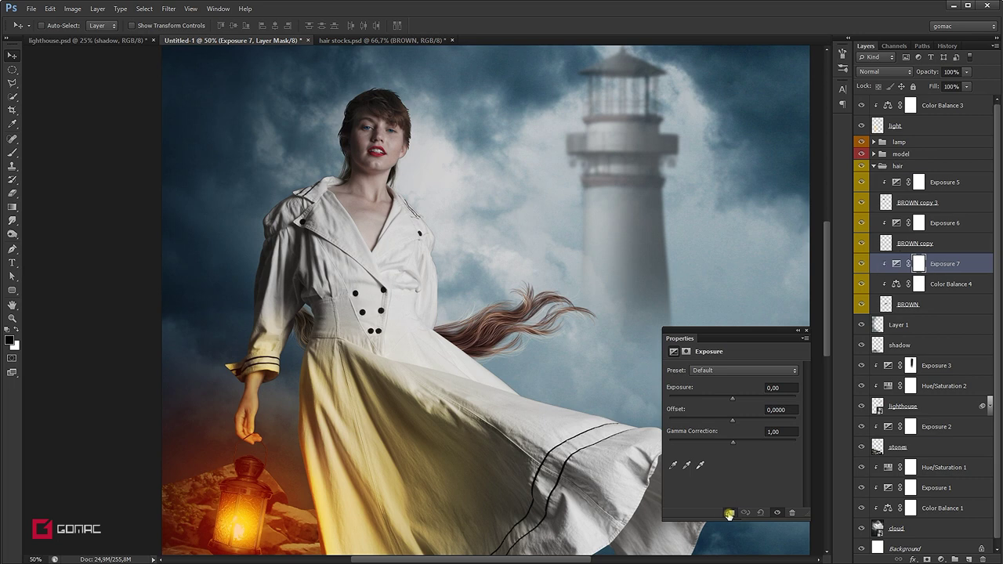
{"action": "left_click_drag", "start_coordinate": [733, 400], "coordinate": [728, 401]}
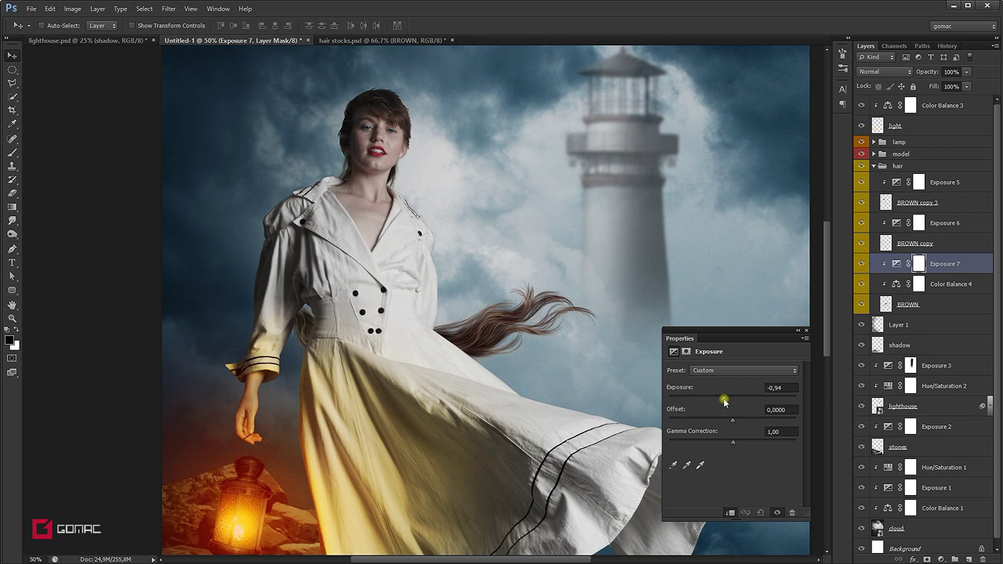
{"action": "left_click", "coordinate": [806, 330]}
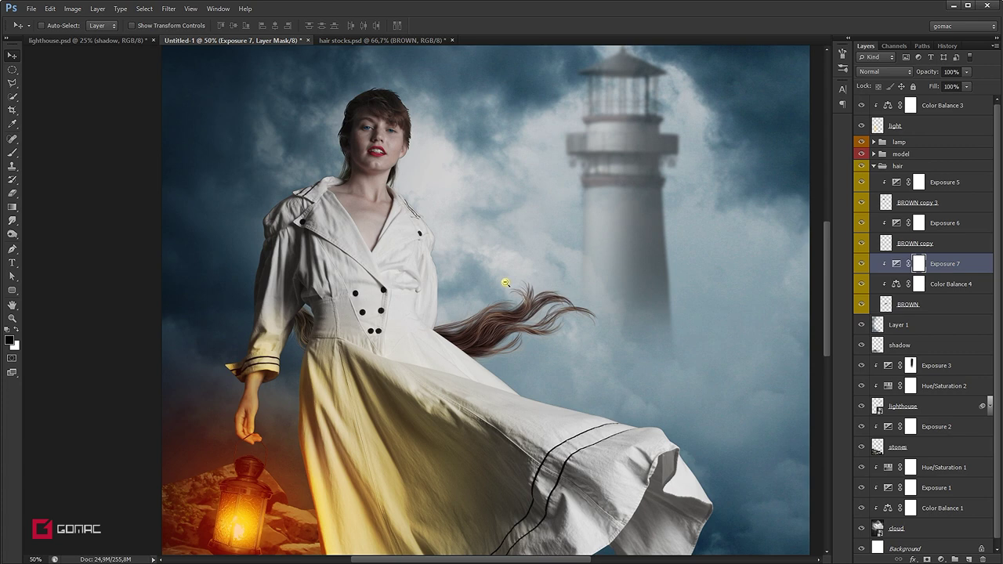
{"action": "left_click", "coordinate": [505, 283], "text": "ctrl+alt"}
{"action": "left_click", "coordinate": [486, 253], "text": "alt"}
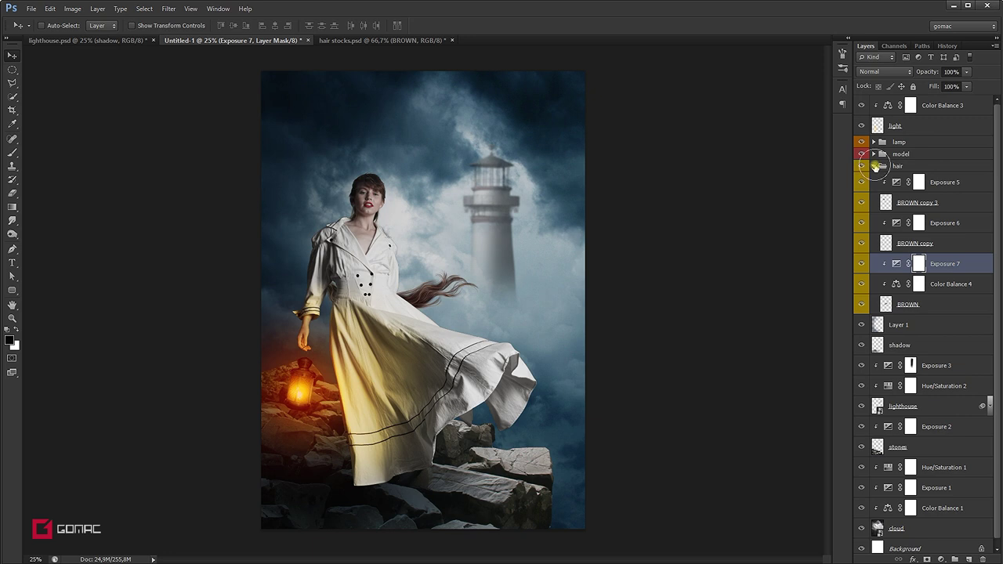
Step: Collapse the hair group and add a Solid Color fill layer above Color Balance 3
{"action": "left_click", "coordinate": [874, 167]}
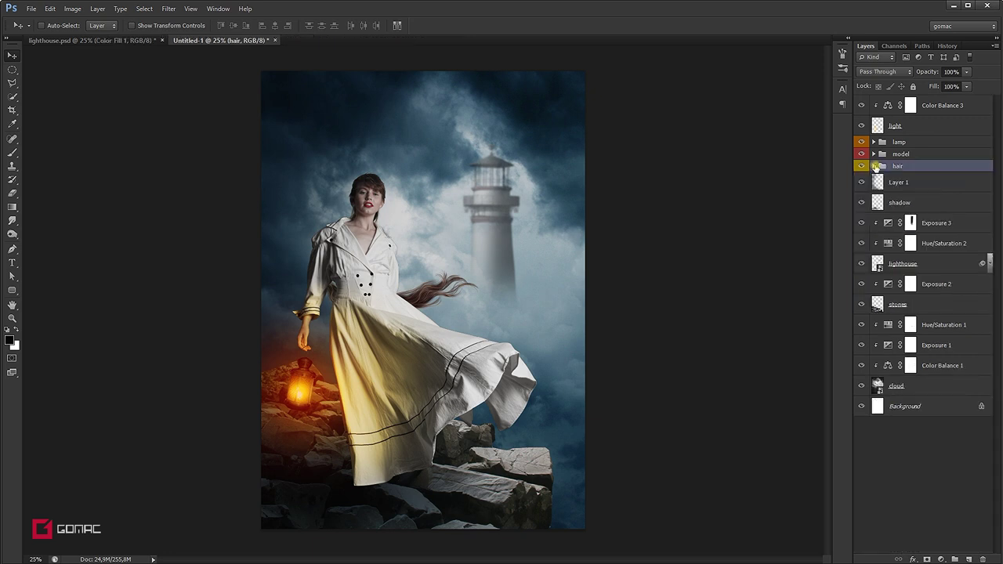
{"action": "left_click", "coordinate": [942, 559]}
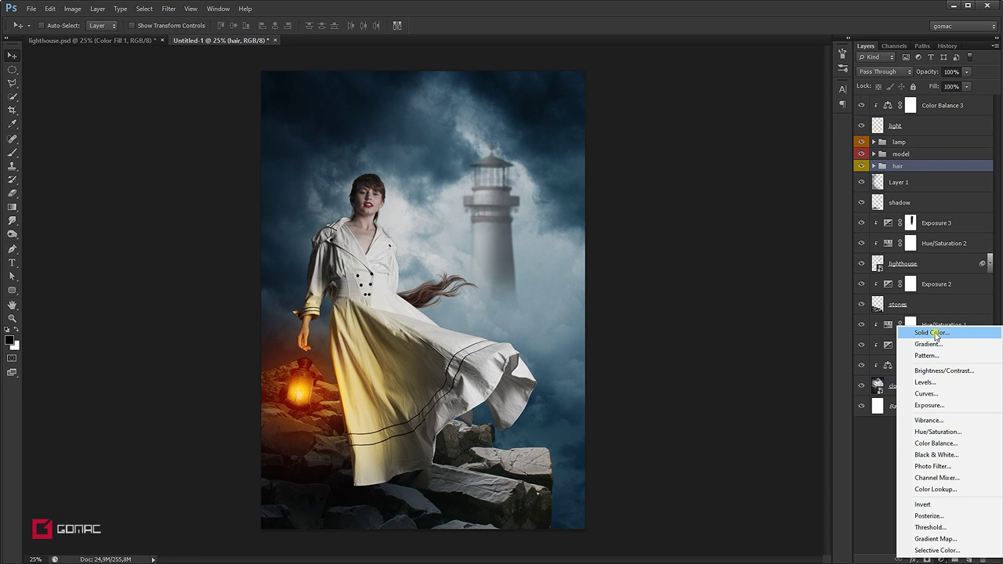
{"action": "left_click", "coordinate": [979, 108]}
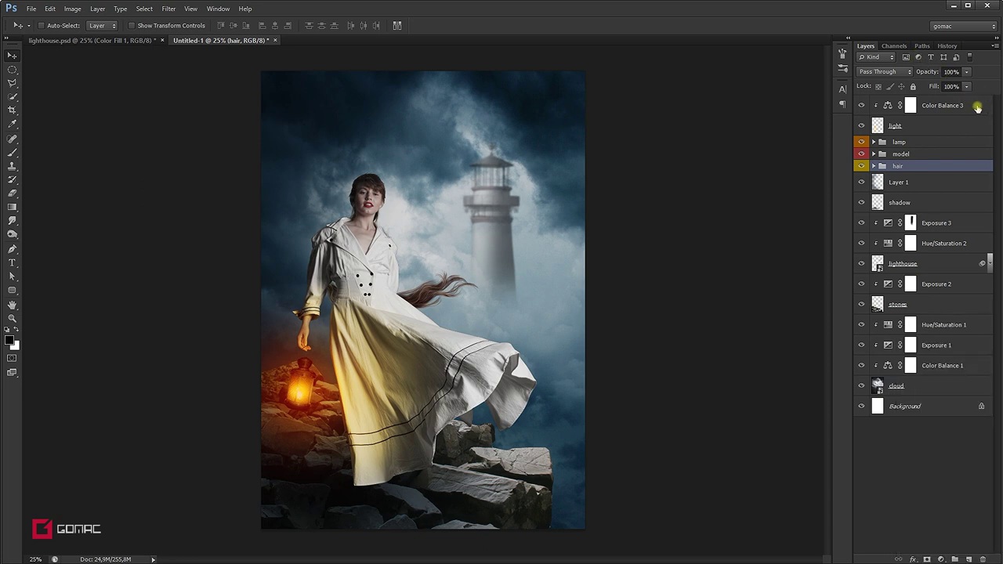
{"action": "left_click", "coordinate": [978, 108]}
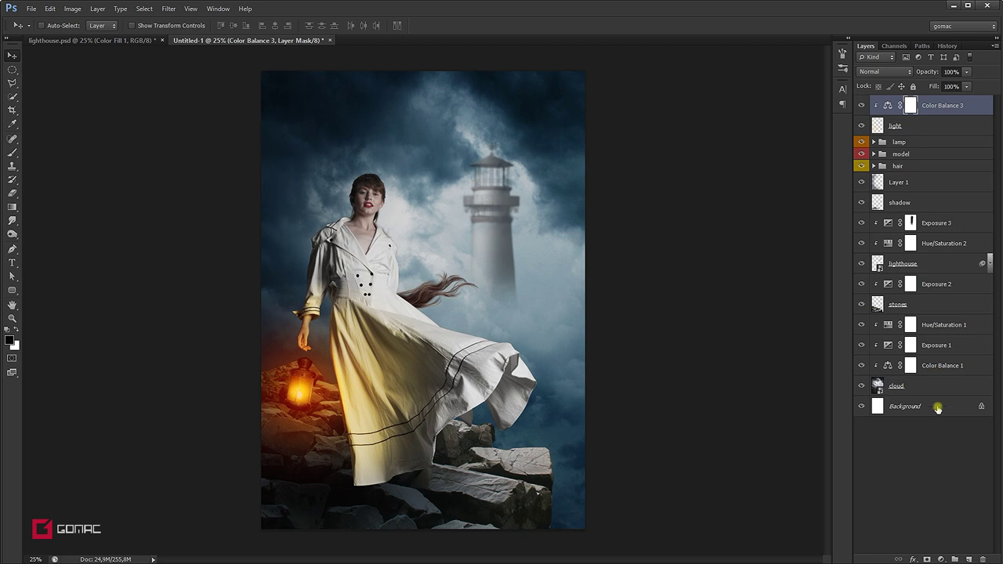
{"action": "left_click", "coordinate": [941, 559]}
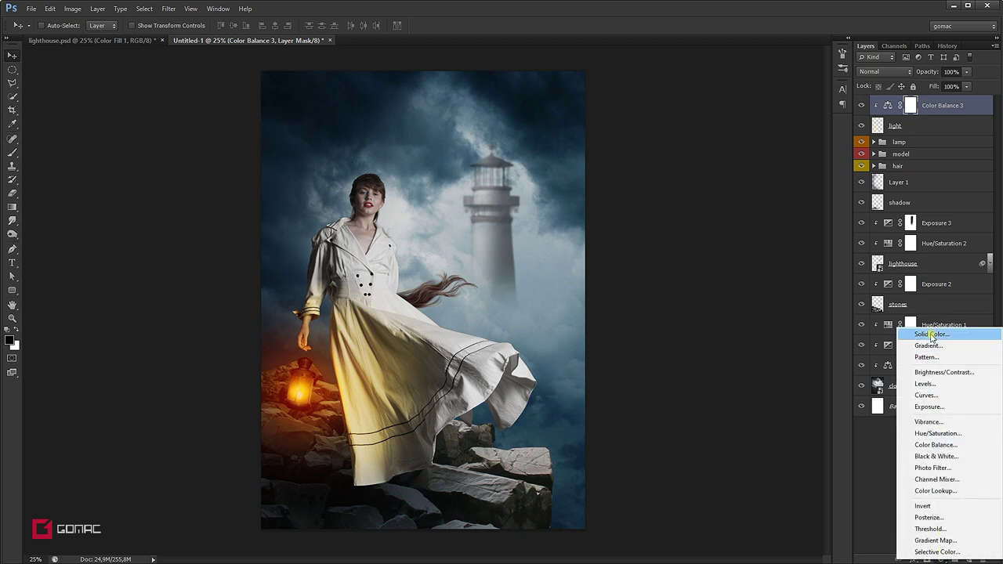
{"action": "left_click", "coordinate": [932, 334]}
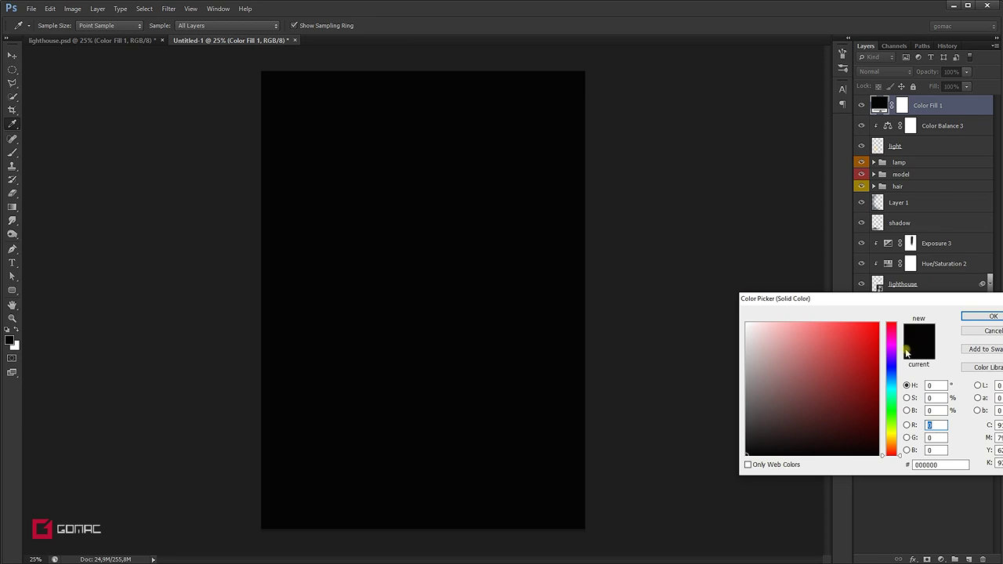
Step: Set the fill colour to cyan #4dd2d7 and blend Color Fill 1 as Overlay
{"action": "left_click", "coordinate": [892, 393]}
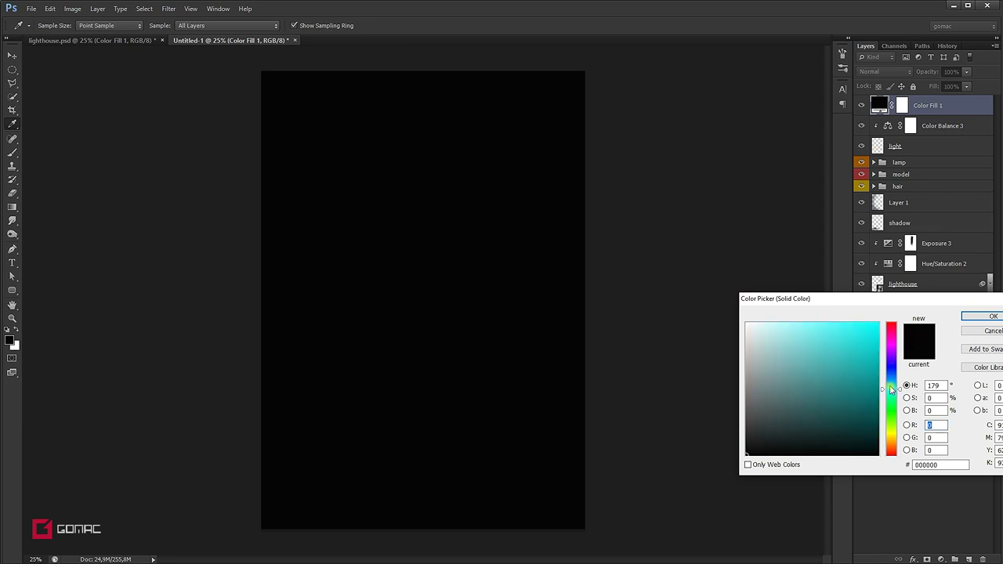
{"action": "left_click", "coordinate": [839, 337]}
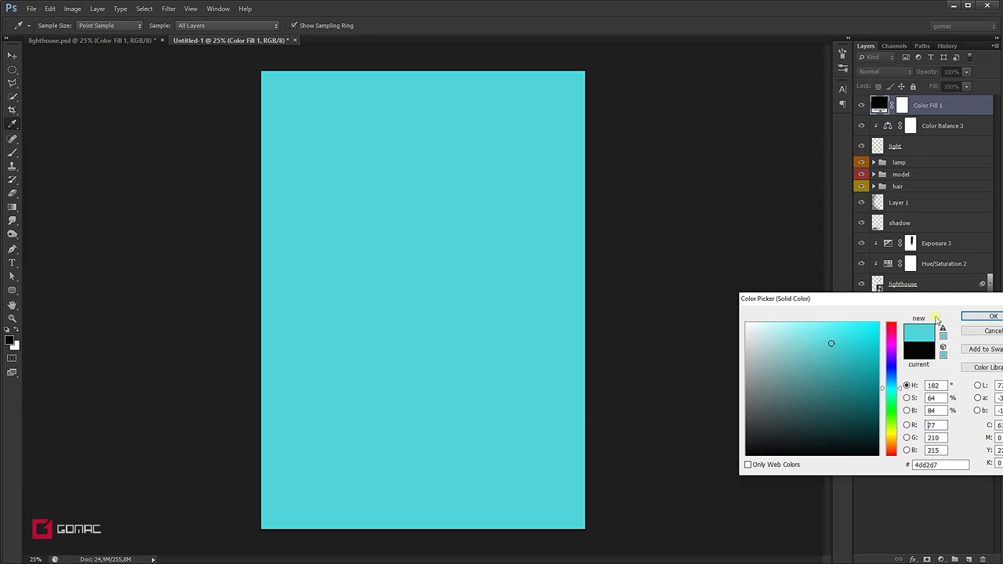
{"action": "left_click", "coordinate": [991, 316]}
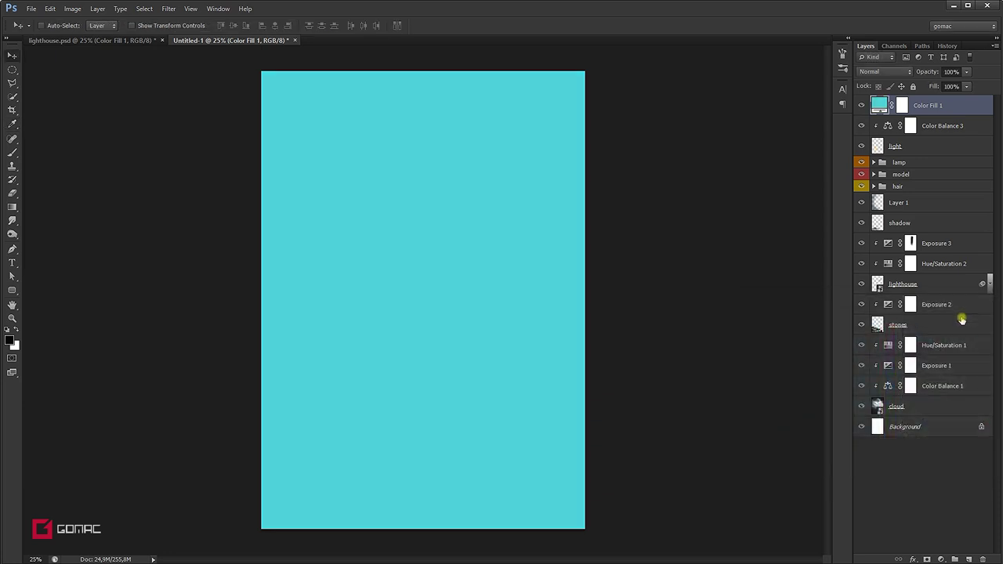
{"action": "left_click", "coordinate": [906, 71]}
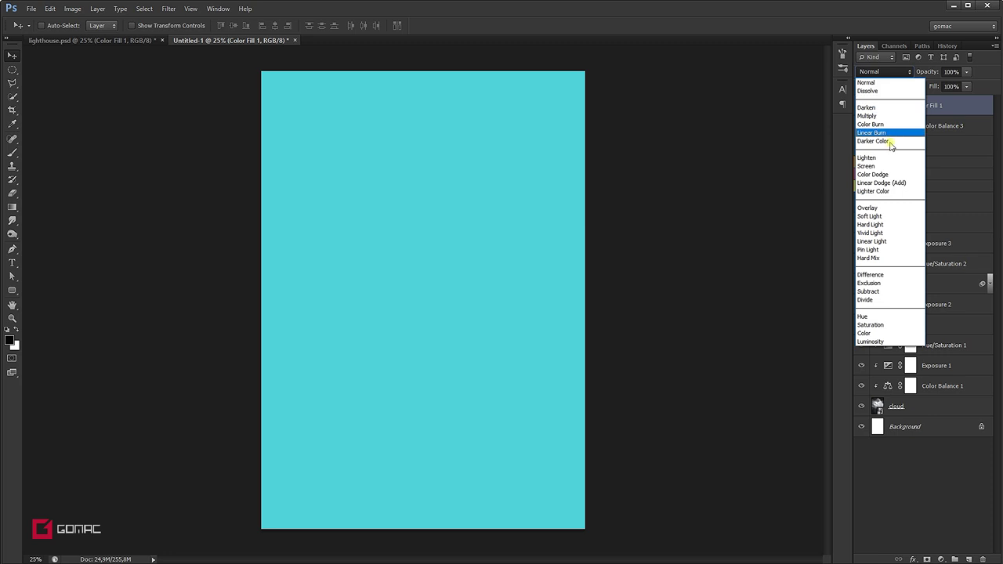
{"action": "left_click", "coordinate": [872, 207]}
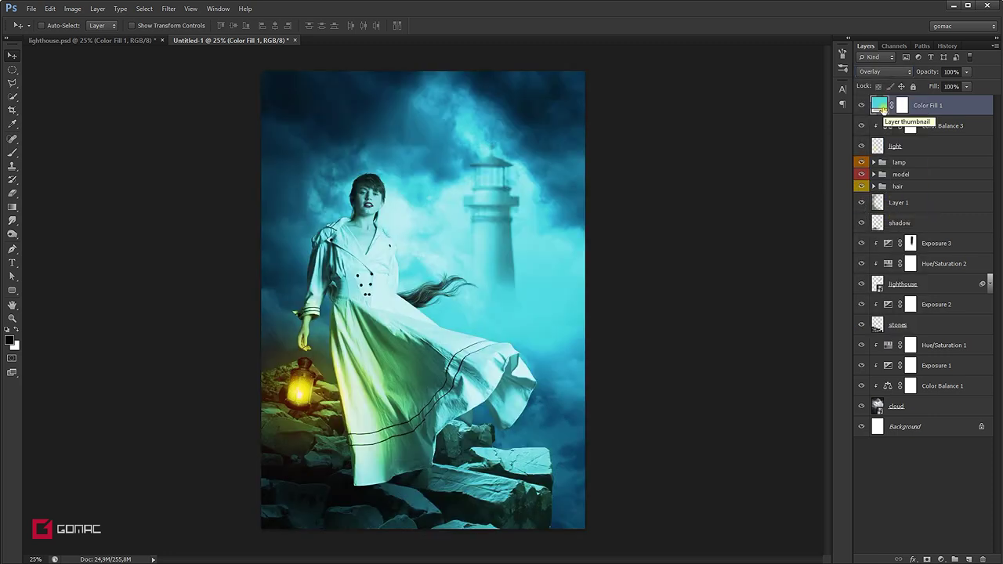
Step: Lower Color Fill 1 opacity to 30%, toggling it to compare the tint
{"action": "left_click_drag", "start_coordinate": [925, 72], "coordinate": [896, 75]}
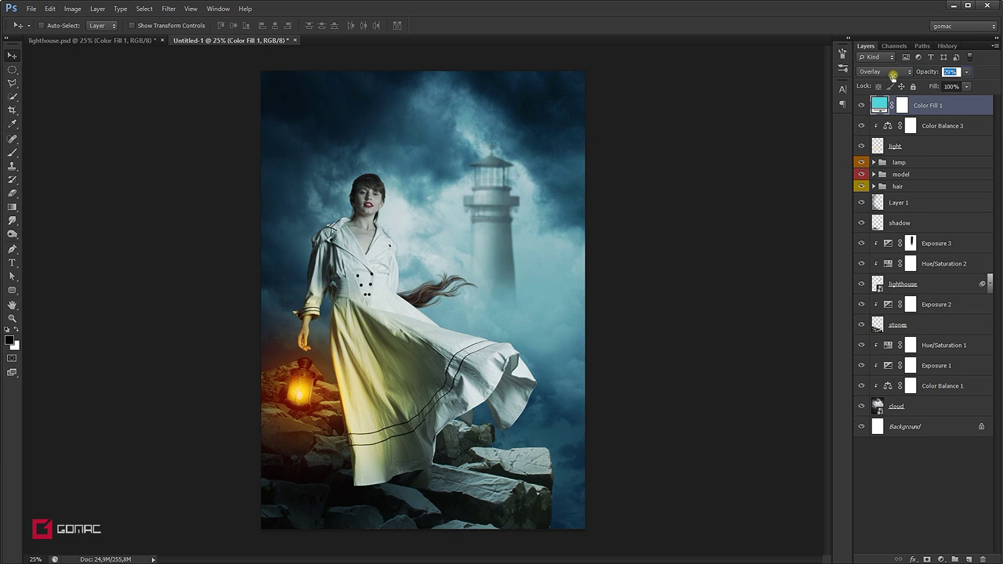
{"action": "left_click", "coordinate": [862, 105]}
{"action": "left_click", "coordinate": [862, 106]}
{"action": "left_click", "coordinate": [862, 106]}
{"action": "left_click", "coordinate": [863, 105]}
Step: Paint the Color Fill 1 mask black with a large brush around the lantern
{"action": "left_click", "coordinate": [902, 107]}
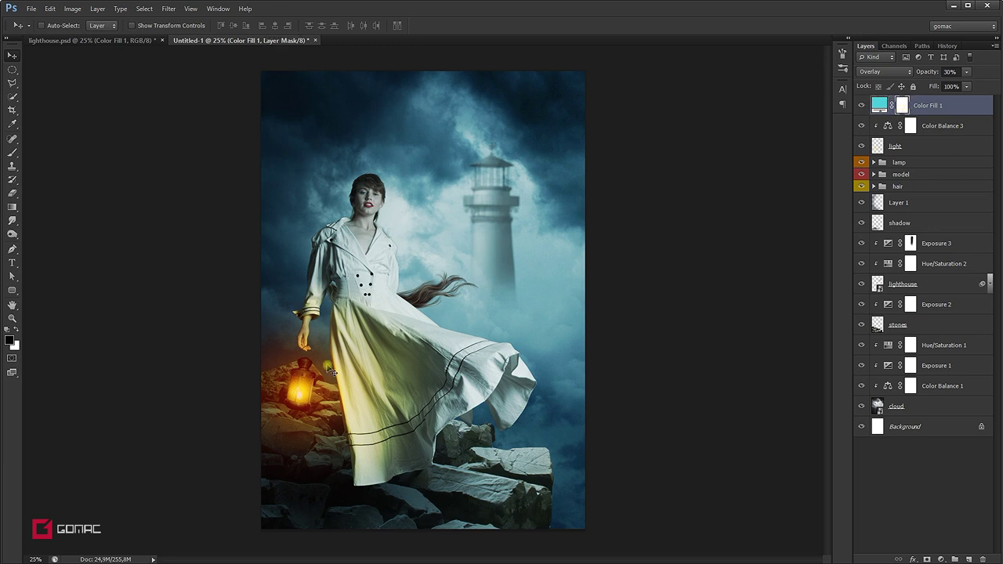
{"action": "left_click", "coordinate": [13, 149]}
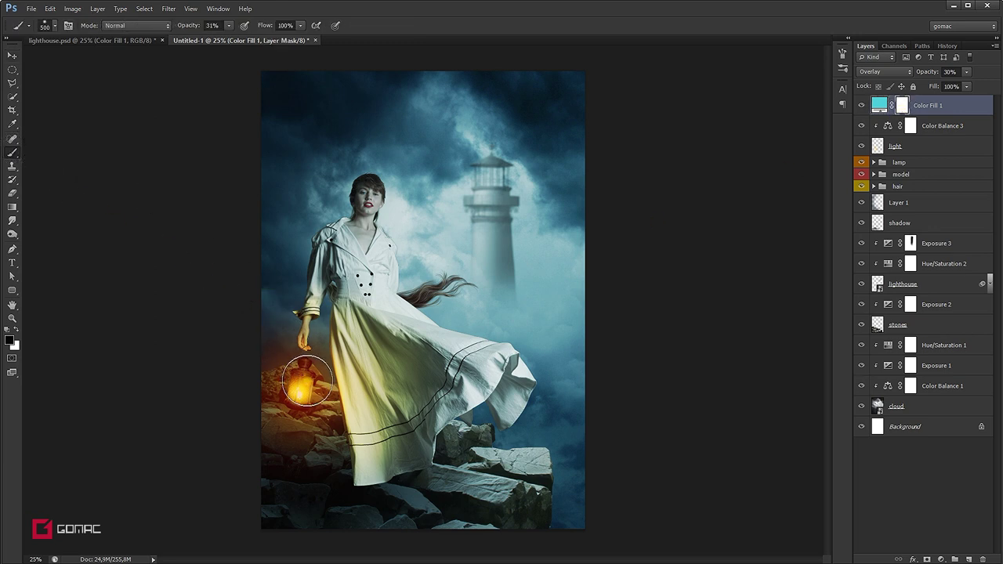
{"action": "key", "text": "bracketright"}
{"action": "key", "text": "bracketright"}
{"action": "key", "text": "bracketright"}
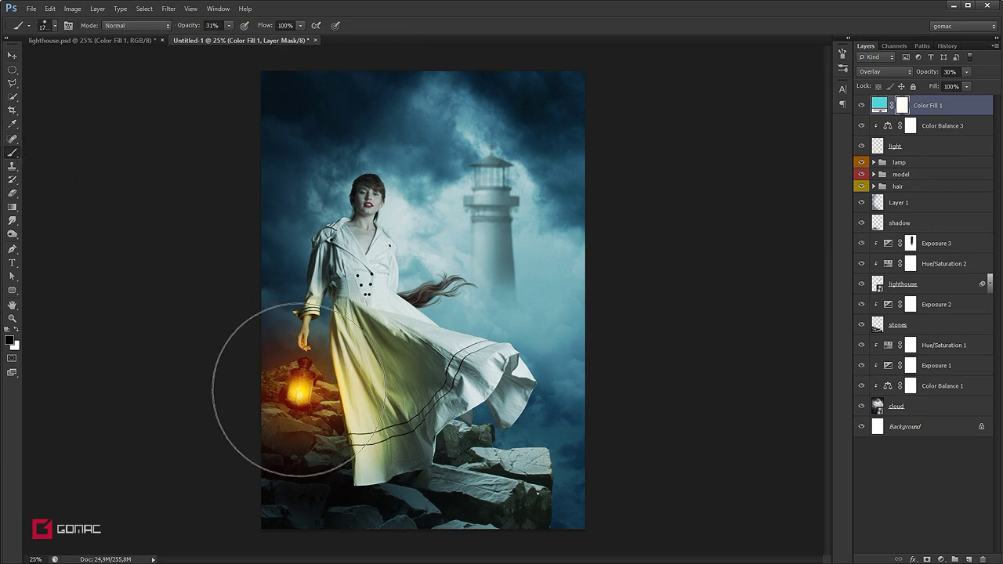
{"action": "key", "text": "bracketright"}
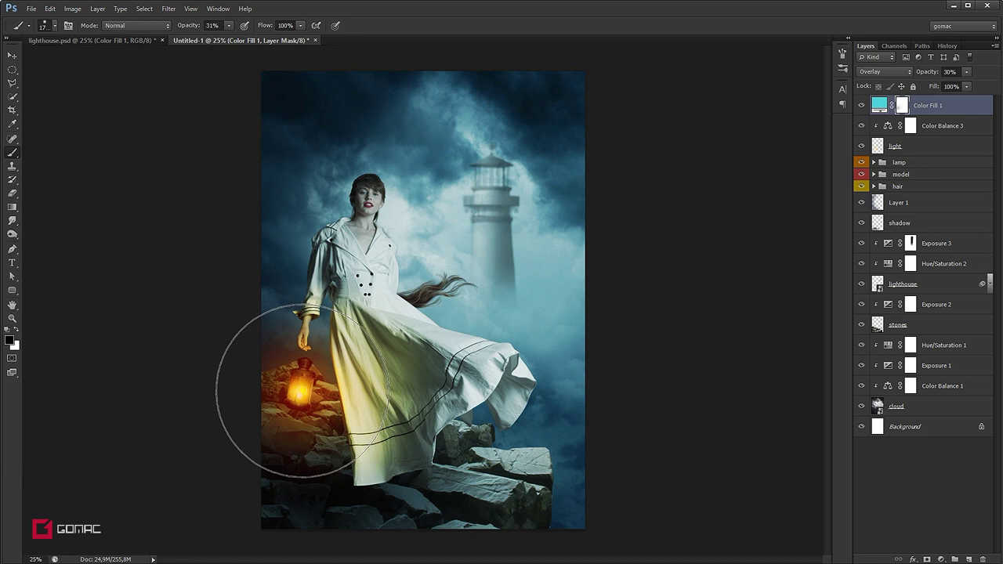
{"action": "mouse_move", "coordinate": [299, 389]}
{"action": "left_mouse_down"}
{"action": "mouse_move", "coordinate": [301, 380]}
{"action": "mouse_move", "coordinate": [294, 410]}
{"action": "left_mouse_up"}
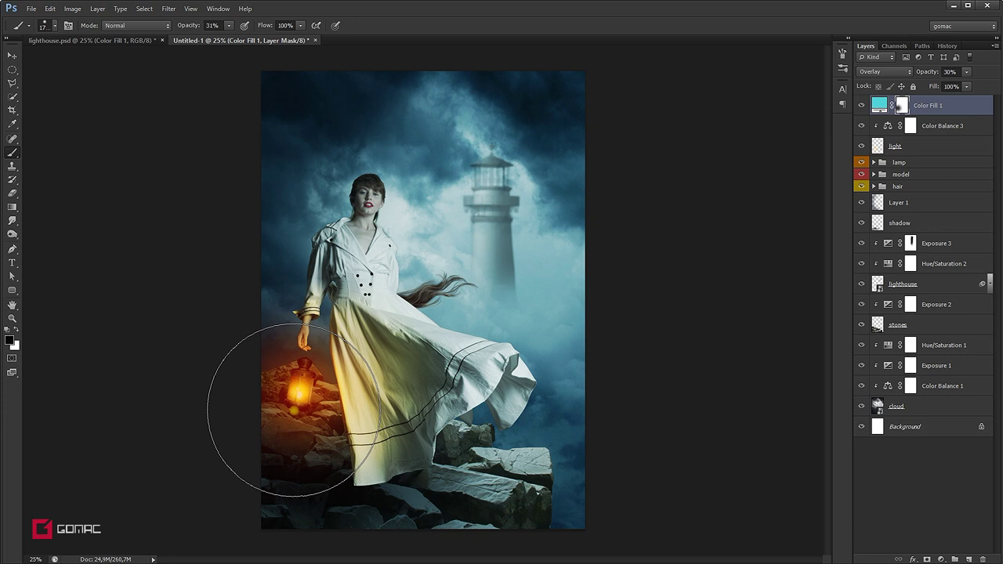
{"action": "key", "text": "ctrl+z"}
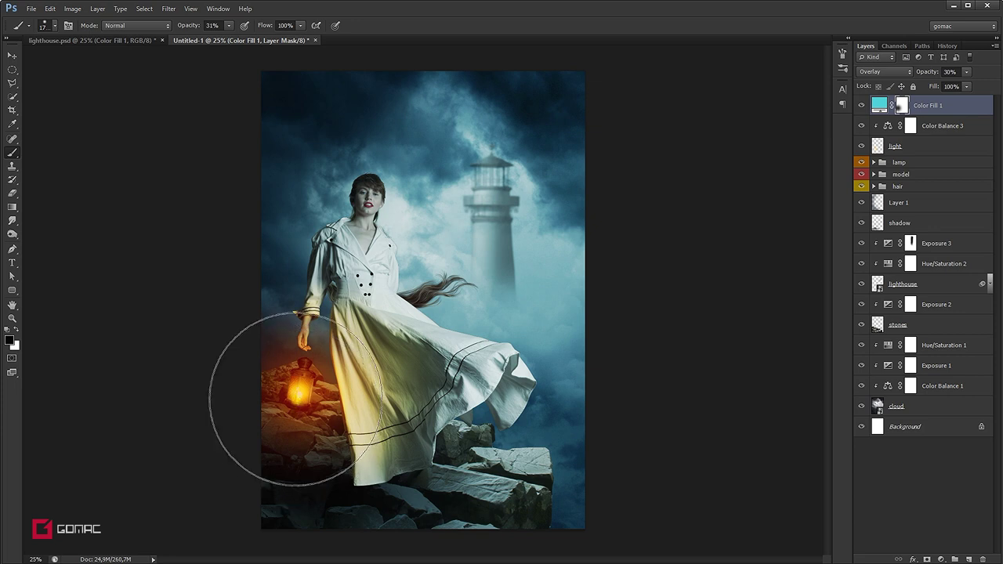
{"action": "key", "text": "v"}
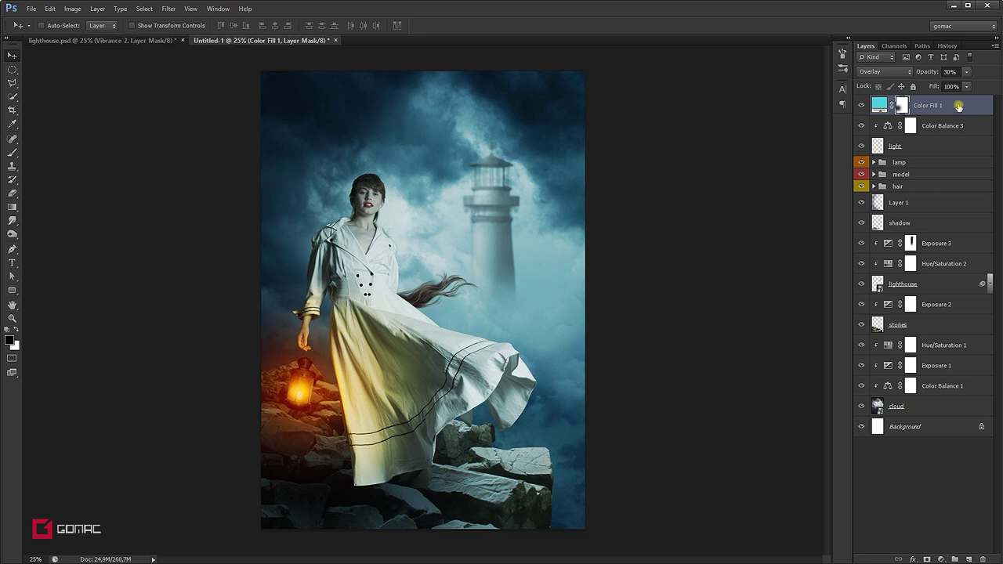
Step: Free-transform the cloud layer larger and shift it up and right
{"action": "left_click", "coordinate": [922, 408]}
{"action": "left_click", "coordinate": [441, 222], "text": "ctrl+alt"}
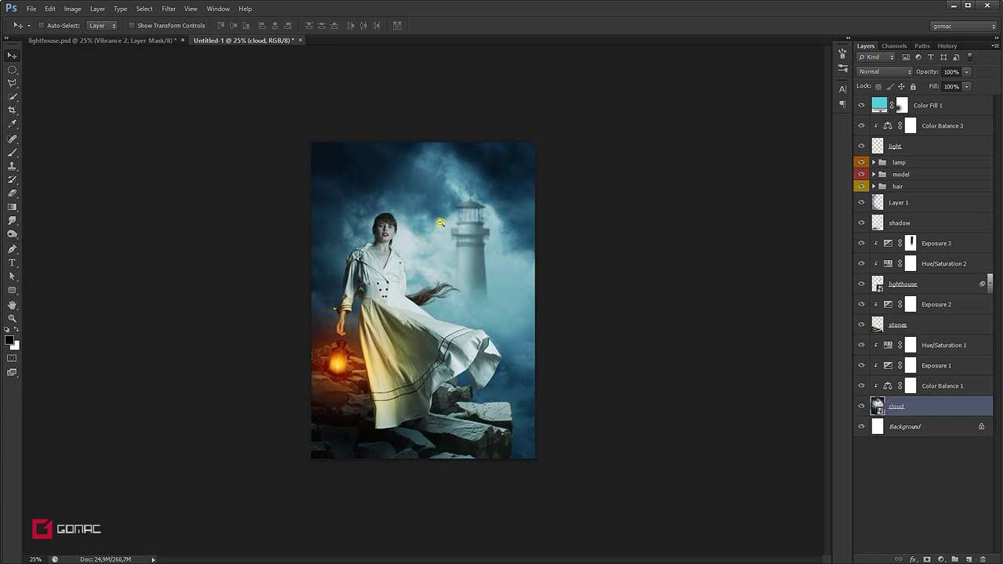
{"action": "left_click", "coordinate": [441, 222], "text": "alt"}
{"action": "key", "text": "ctrl+plus"}
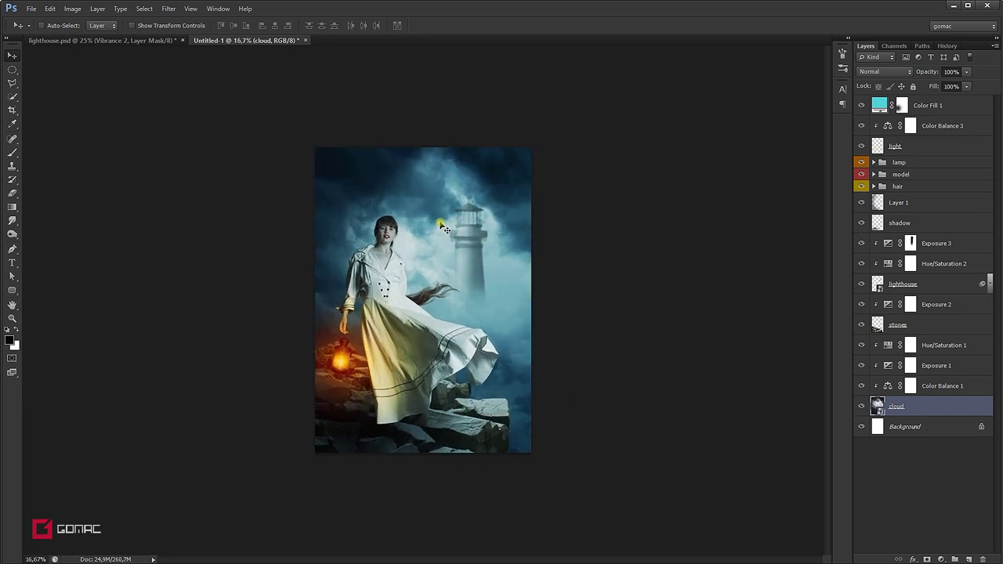
{"action": "key", "text": "ctrl+t"}
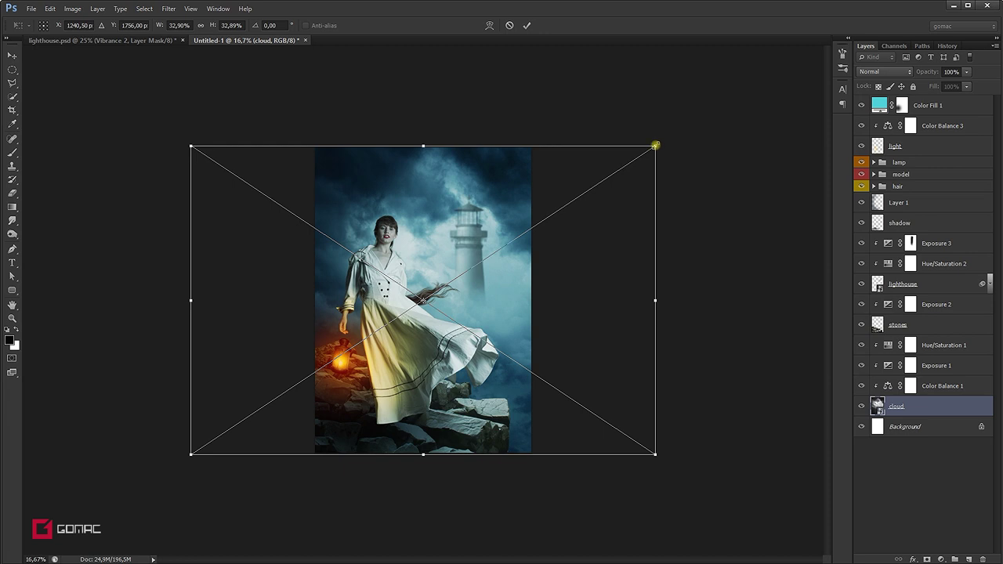
{"action": "left_click_drag", "start_coordinate": [655, 146], "coordinate": [751, 116]}
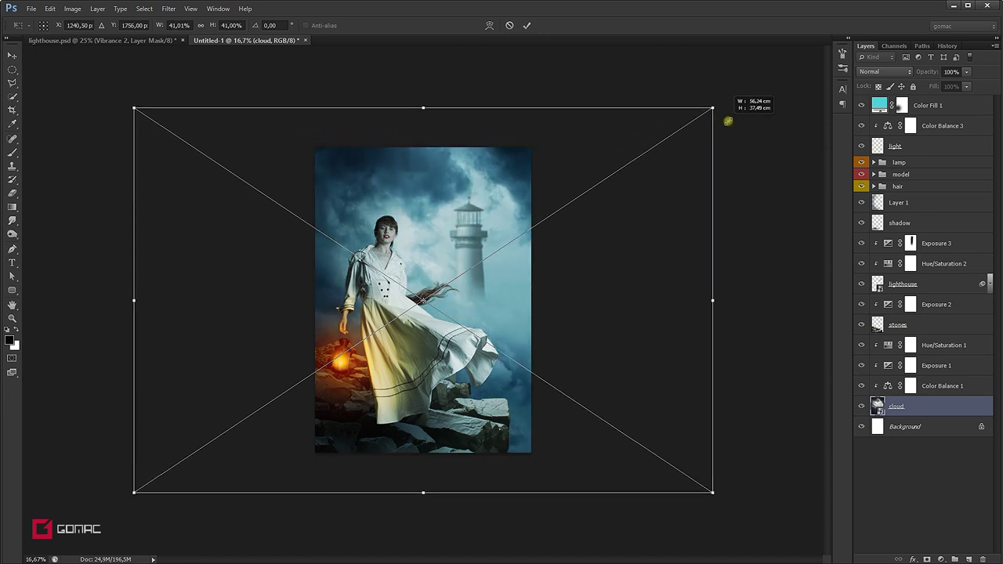
{"action": "left_click_drag", "start_coordinate": [750, 116], "coordinate": [755, 115]}
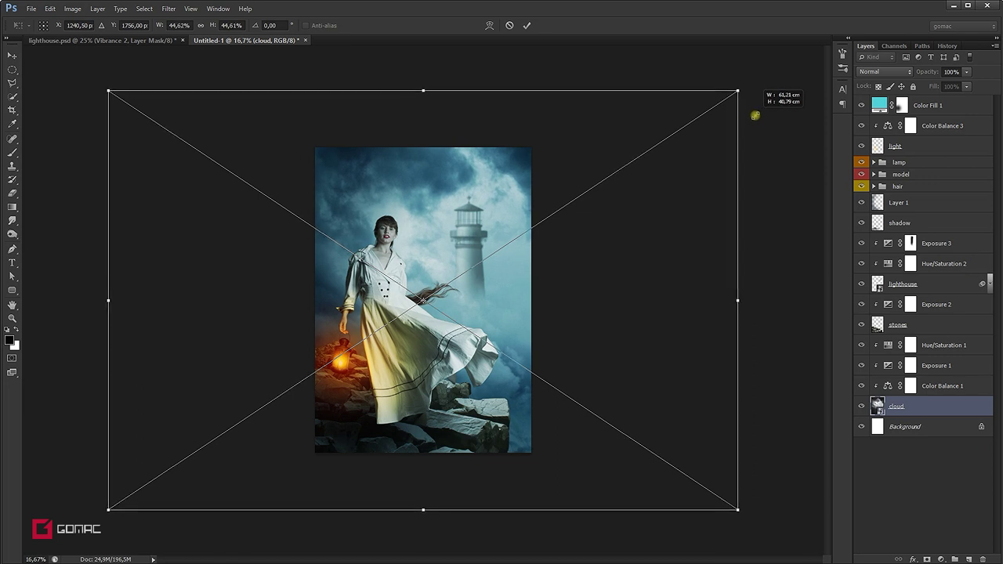
{"action": "left_click_drag", "start_coordinate": [755, 116], "coordinate": [755, 119]}
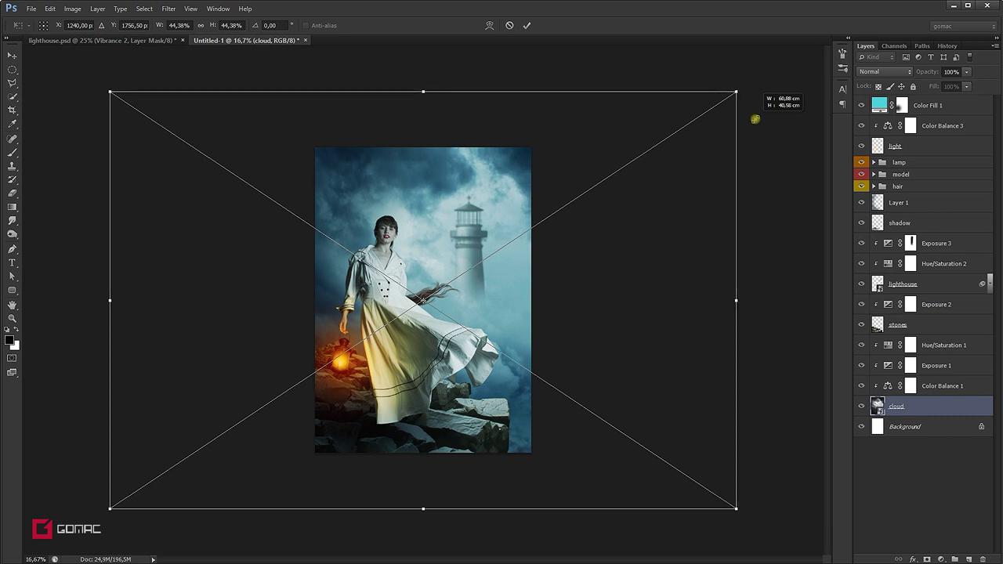
{"action": "mouse_move", "coordinate": [531, 168]}
{"action": "left_mouse_down"}
{"action": "mouse_move", "coordinate": [567, 152]}
{"action": "mouse_move", "coordinate": [555, 144]}
{"action": "mouse_move", "coordinate": [552, 153]}
{"action": "left_mouse_up"}
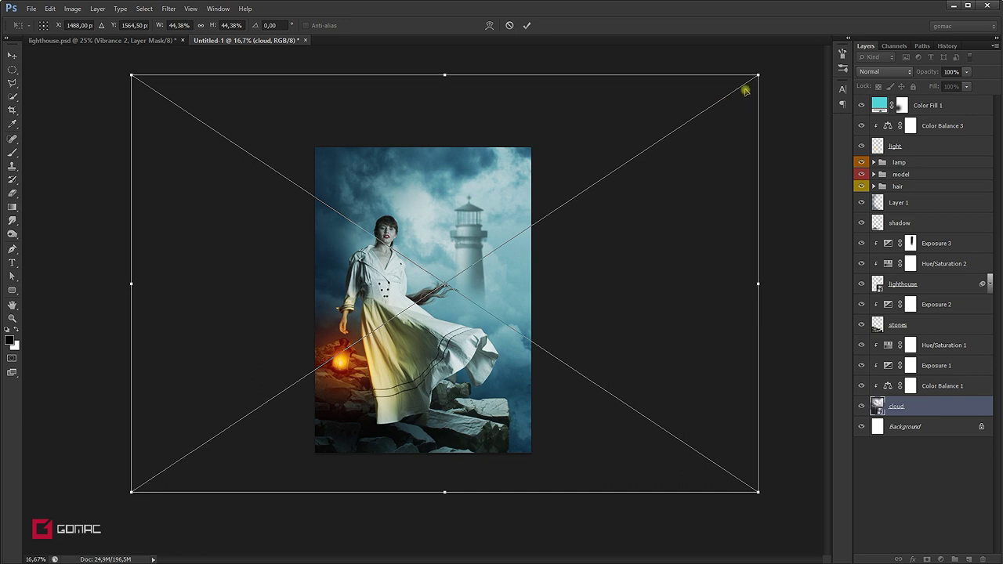
Step: Fine-tune the cloud scale to about 43%, nudge it, and commit the transform
{"action": "left_click_drag", "start_coordinate": [759, 76], "coordinate": [737, 94]}
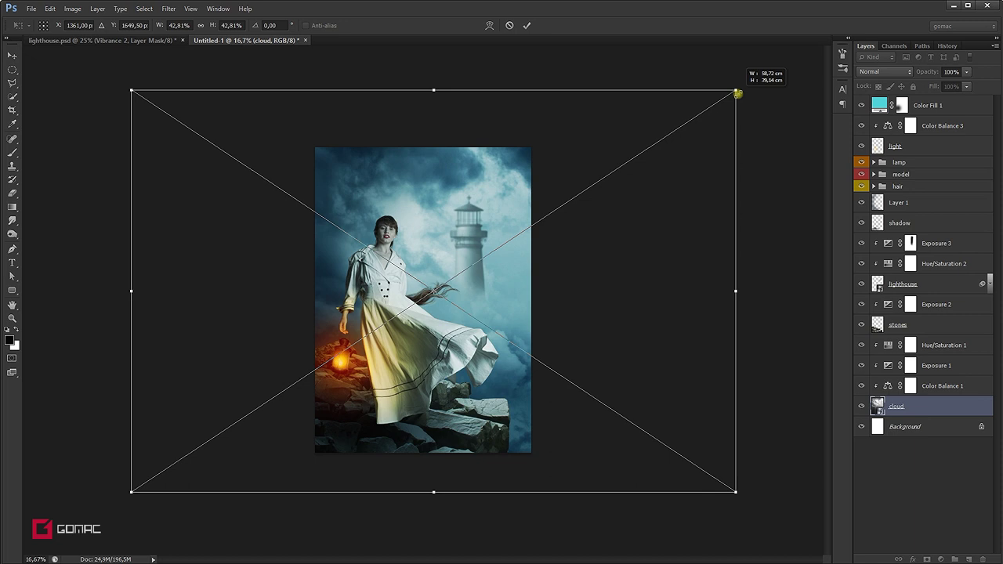
{"action": "left_click_drag", "start_coordinate": [737, 93], "coordinate": [734, 92]}
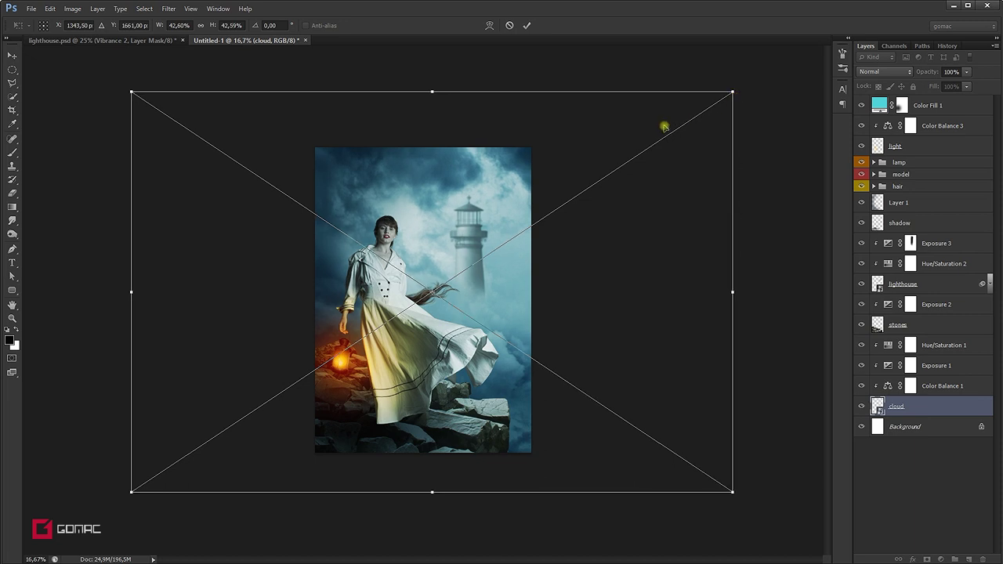
{"action": "left_click_drag", "start_coordinate": [544, 164], "coordinate": [546, 162]}
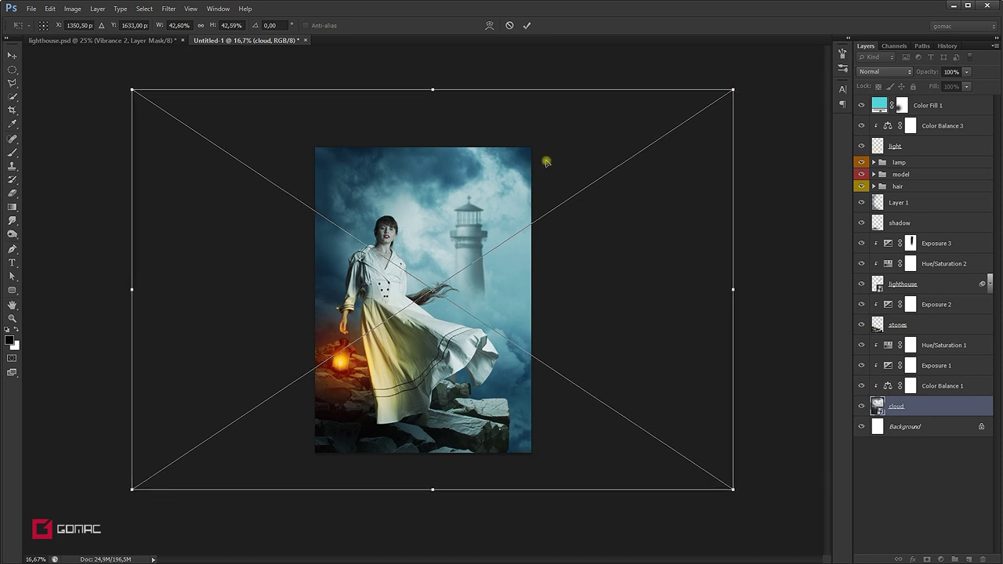
{"action": "double_click", "coordinate": [552, 162]}
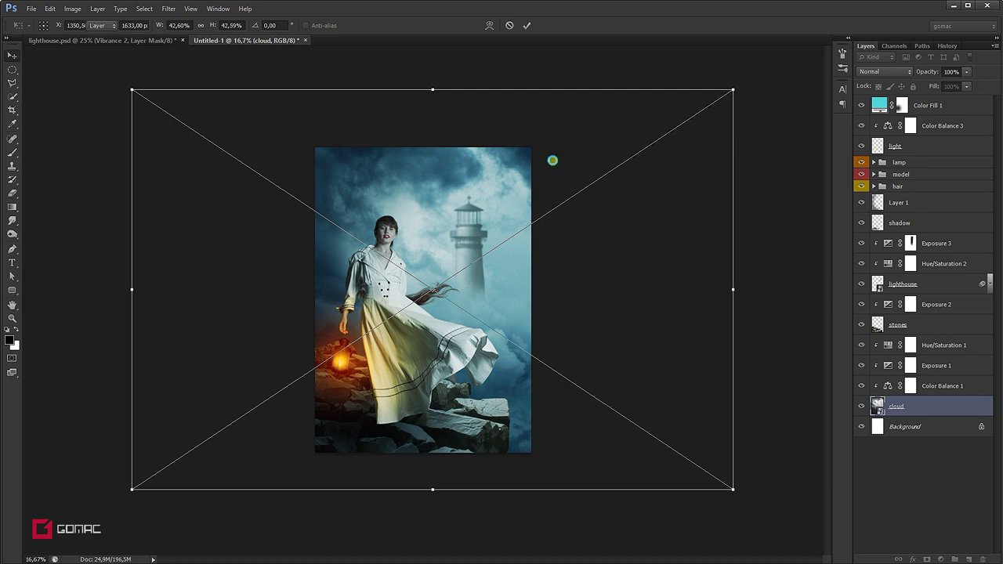
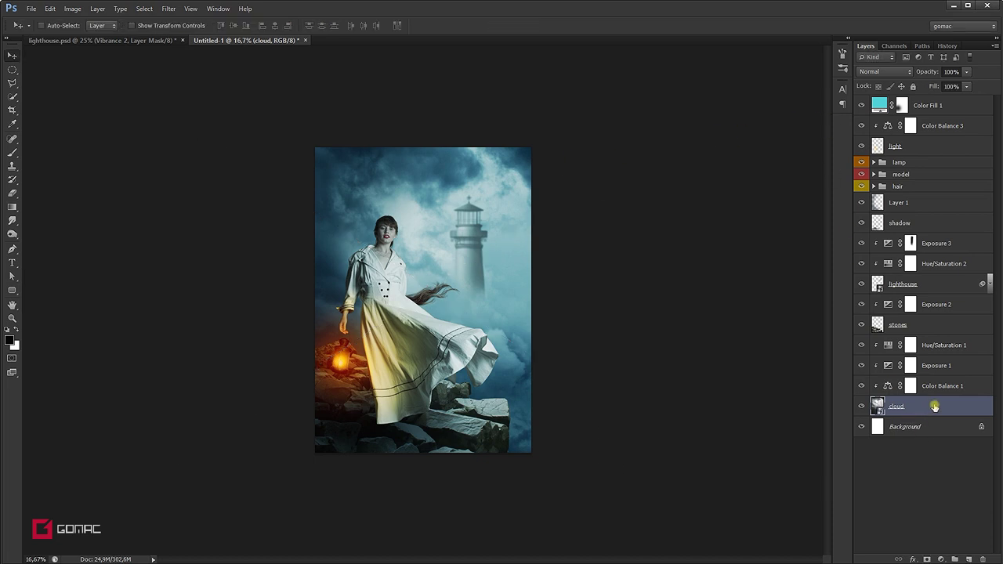
Step: Group the lighthouse and its two adjustments as 'lighthouse' and label the group Green
{"action": "left_click", "coordinate": [967, 243], "text": "shift"}
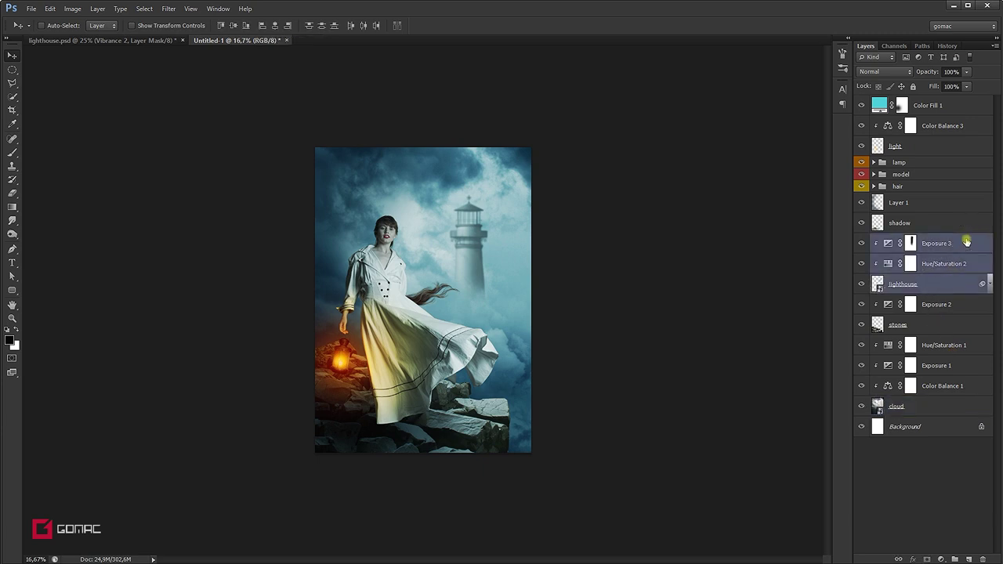
{"action": "key", "text": "ctrl+g"}
{"action": "double_click", "coordinate": [903, 240]}
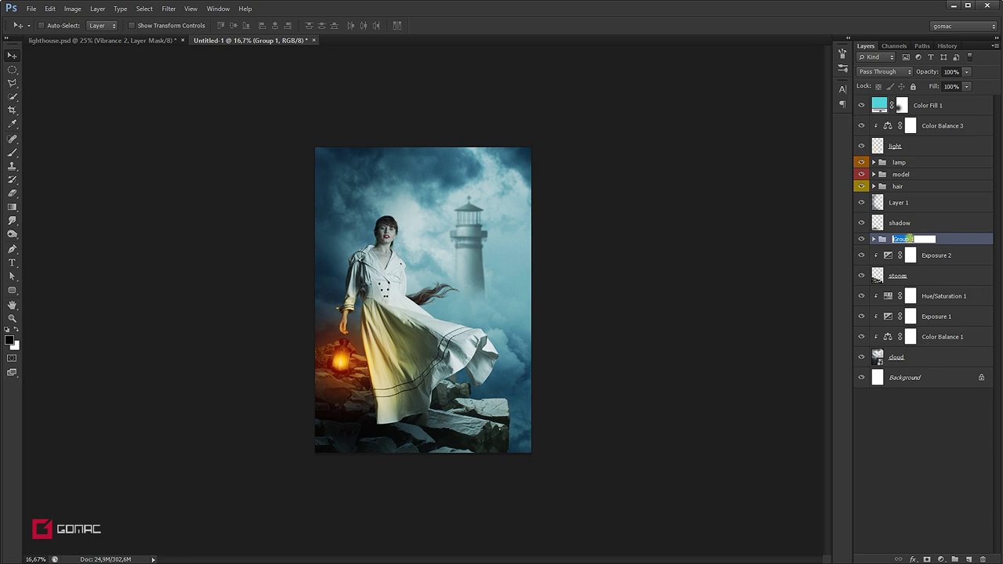
{"action": "key", "text": "BackSpace"}
{"action": "type", "text": "lighthouse"}
{"action": "key", "text": "Return"}
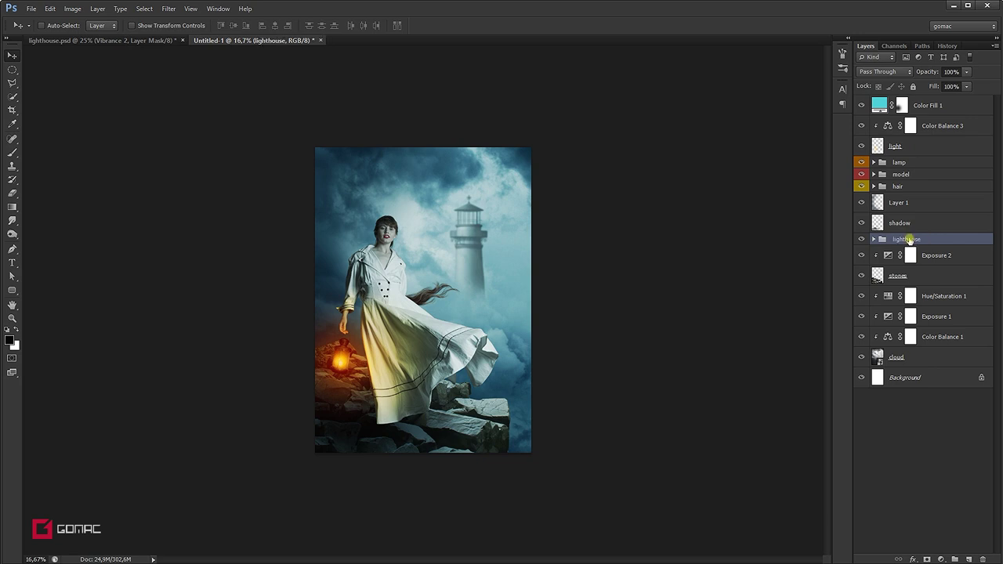
{"action": "right_click", "coordinate": [951, 240]}
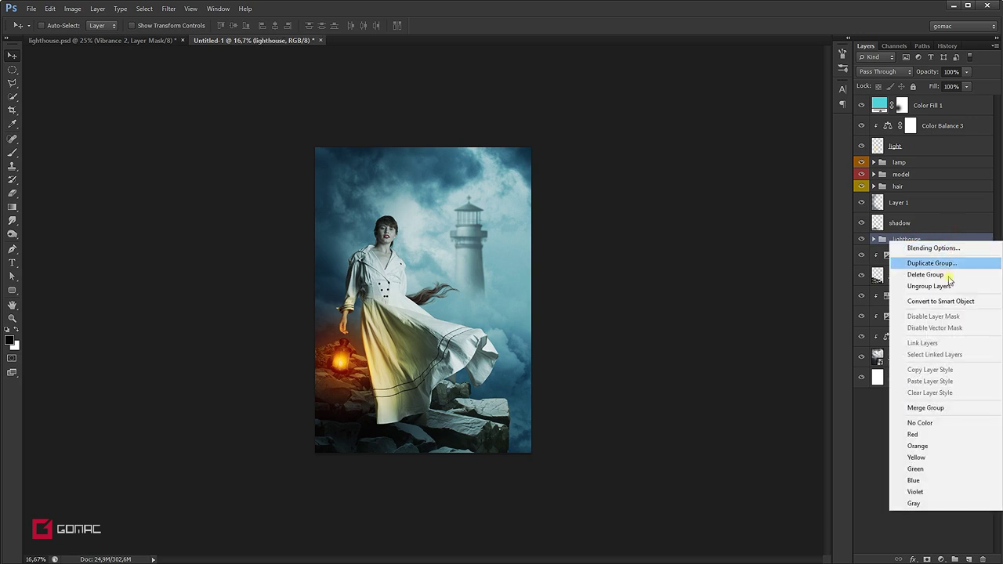
{"action": "left_click", "coordinate": [917, 469]}
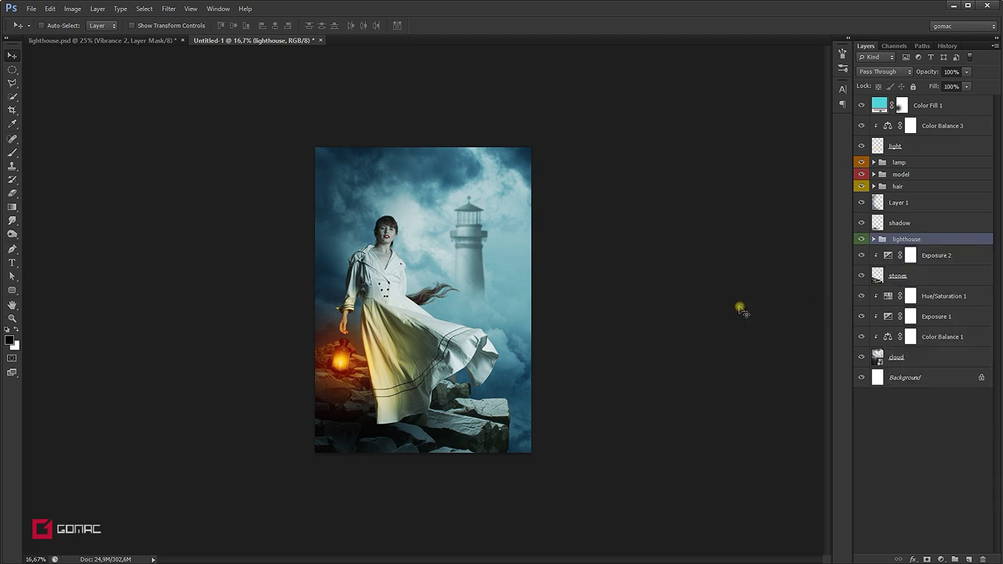
Step: Shift the lighthouse group slightly right and scale it up to about 112%
{"action": "left_click_drag", "start_coordinate": [473, 247], "coordinate": [489, 243]}
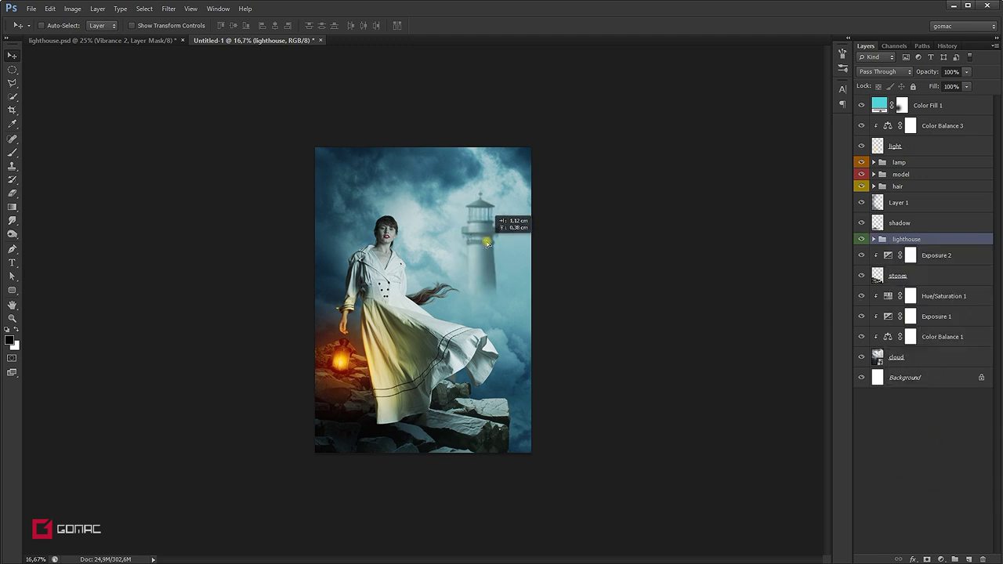
{"action": "left_click_drag", "start_coordinate": [488, 243], "coordinate": [487, 245]}
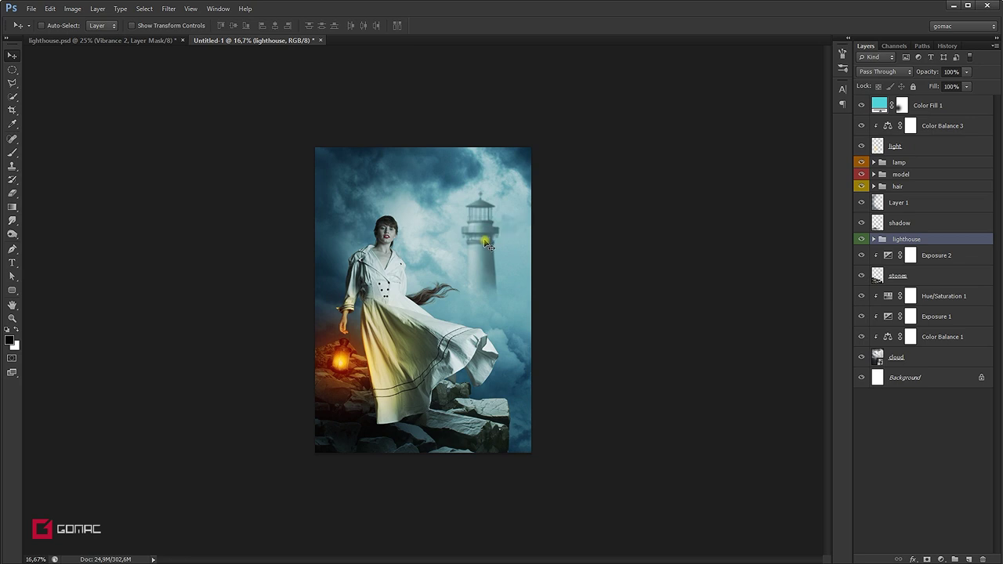
{"action": "key", "text": "ctrl+t"}
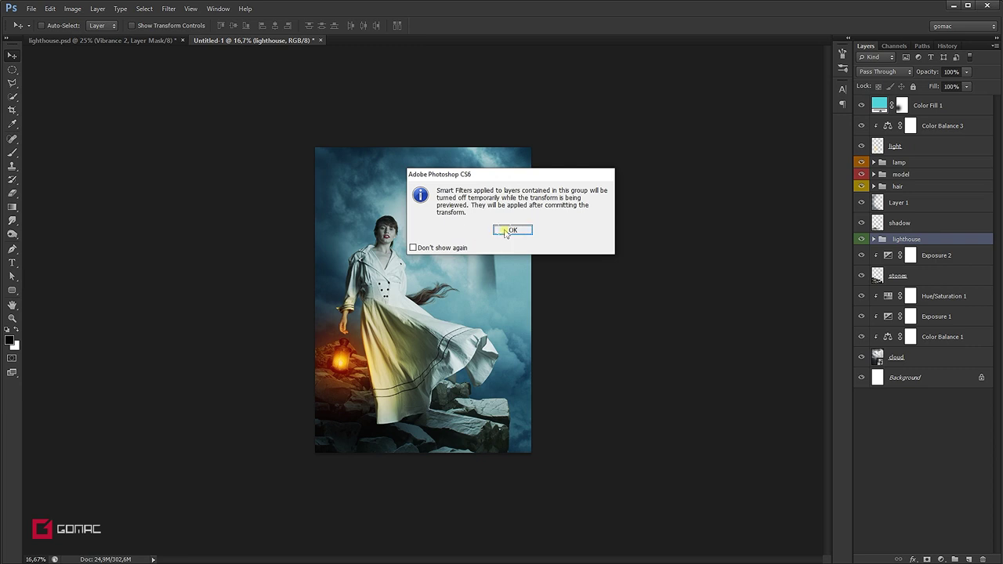
{"action": "left_click", "coordinate": [513, 231]}
{"action": "left_click_drag", "start_coordinate": [511, 144], "coordinate": [516, 133]}
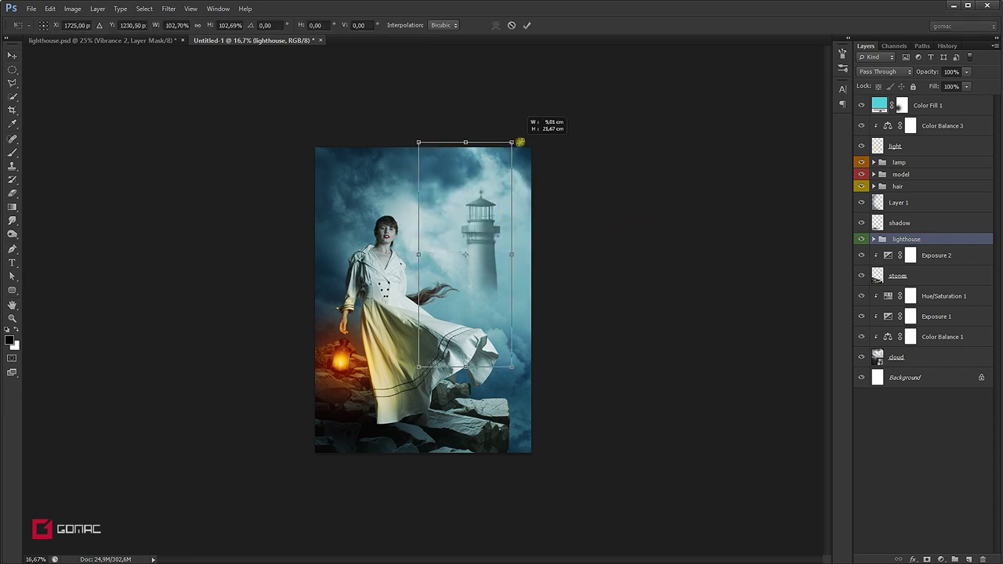
{"action": "left_click_drag", "start_coordinate": [480, 214], "coordinate": [477, 224]}
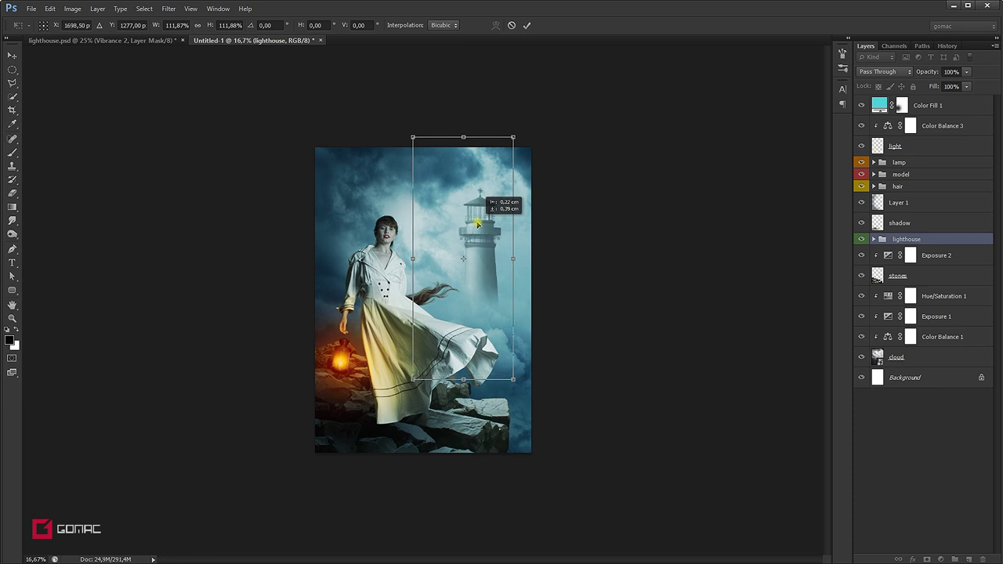
{"action": "key", "text": "Return"}
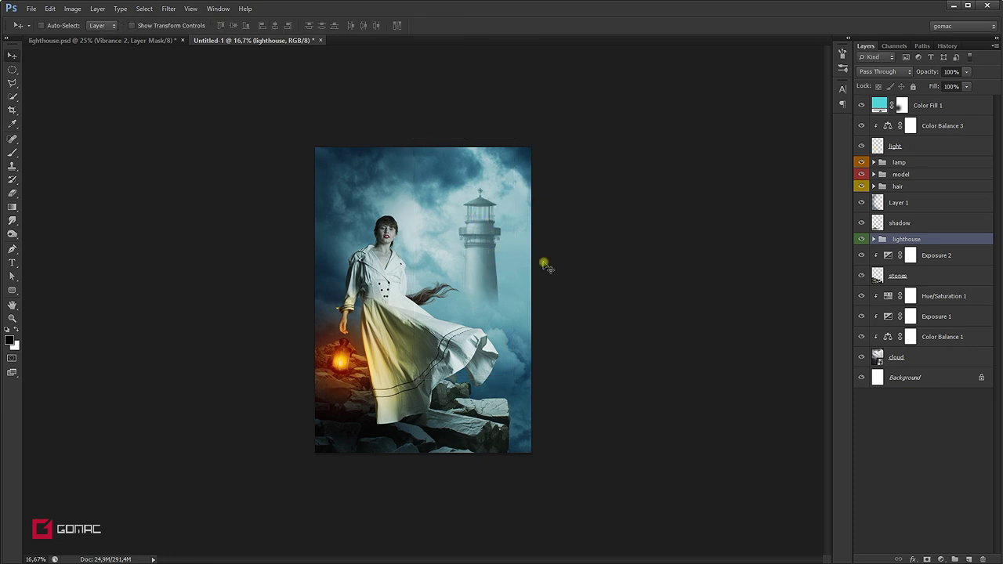
{"action": "left_click", "coordinate": [446, 248]}
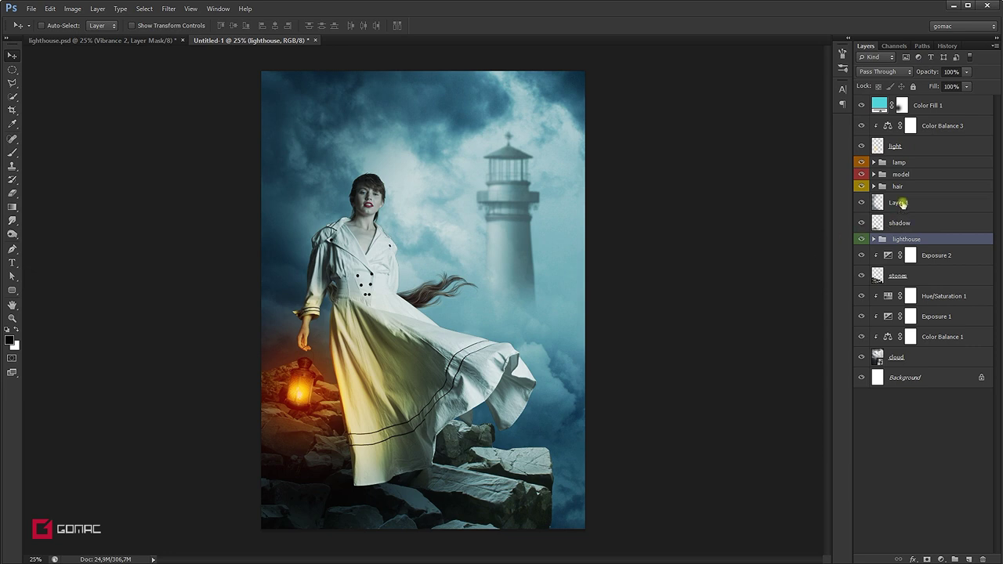
Step: Add a new layer above the lamp group and pick a small white brush, zoomed in on the lantern
{"action": "left_click", "coordinate": [916, 162]}
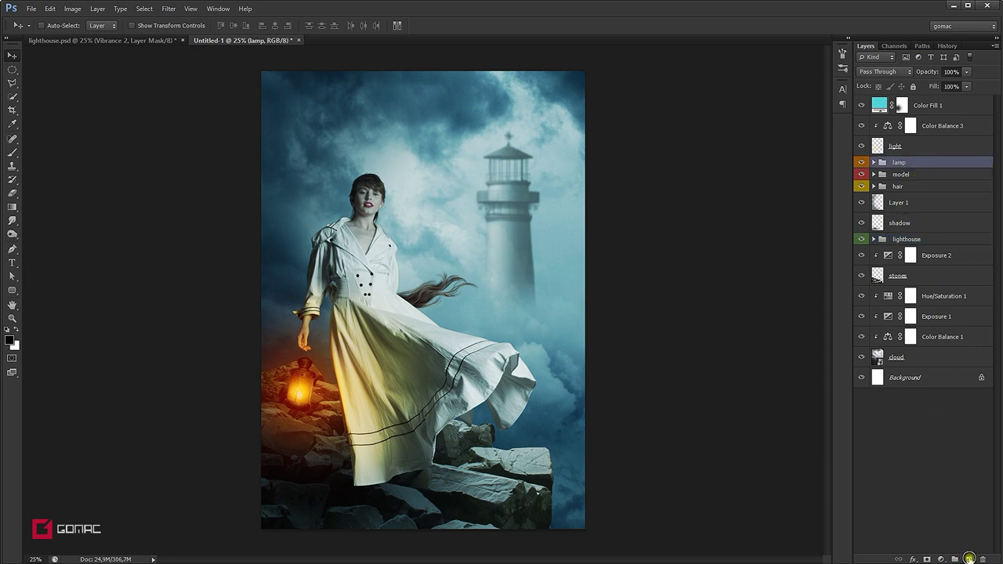
{"action": "left_click", "coordinate": [970, 559]}
{"action": "left_click", "coordinate": [15, 330]}
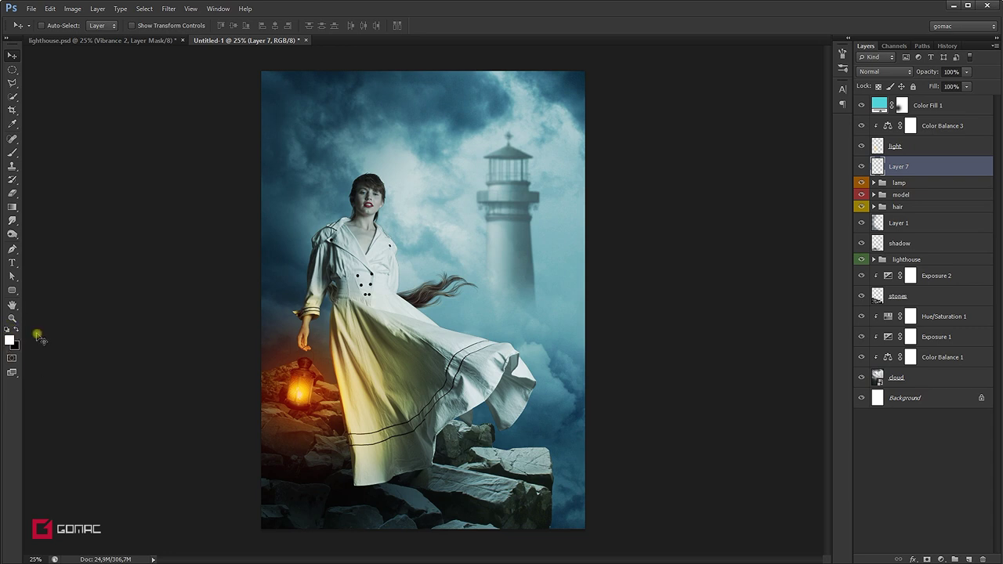
{"action": "left_click", "coordinate": [13, 154]}
{"action": "key", "text": "bracketleft"}
{"action": "key", "text": "bracketleft"}
{"action": "key", "text": "bracketleft"}
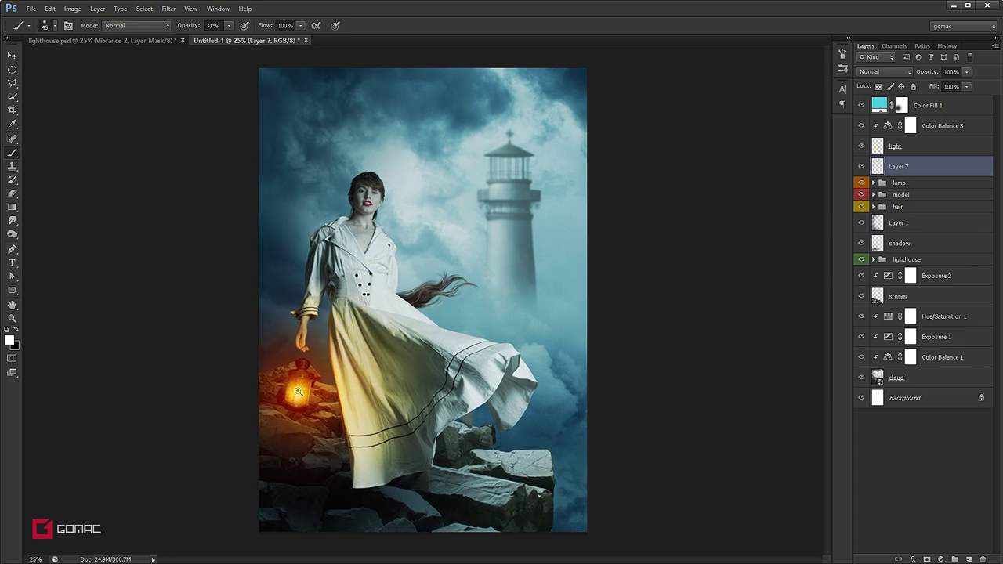
{"action": "scroll", "coordinate": [311, 381], "scroll_direction": "up", "scroll_amount": 4}
{"action": "left_click_drag", "start_coordinate": [363, 303], "coordinate": [371, 291]}
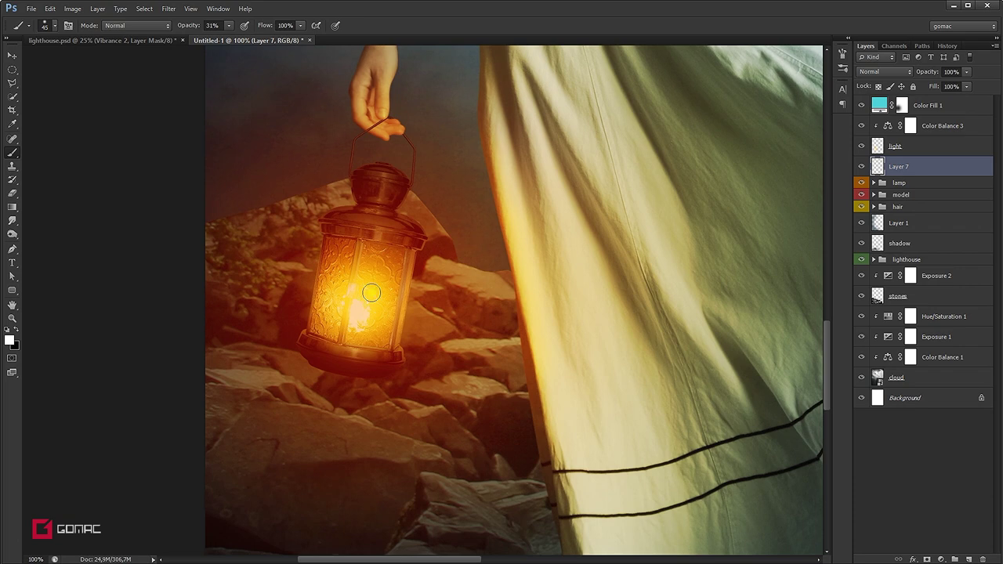
Step: Set the brush to 100% opacity, about 91% hardness and 8 pixels
{"action": "key", "text": "bracketleft"}
{"action": "right_click", "coordinate": [272, 145]}
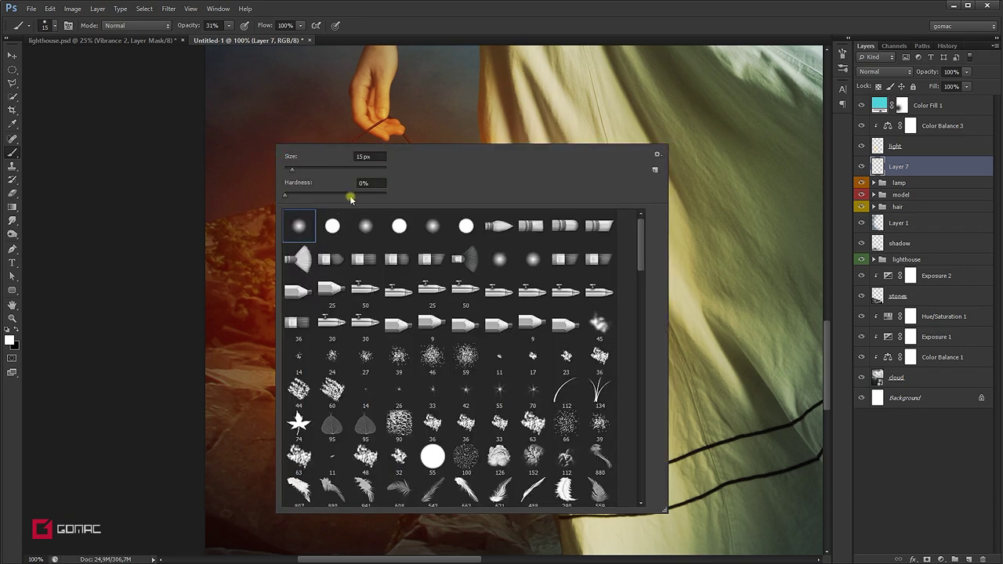
{"action": "left_click", "coordinate": [396, 15]}
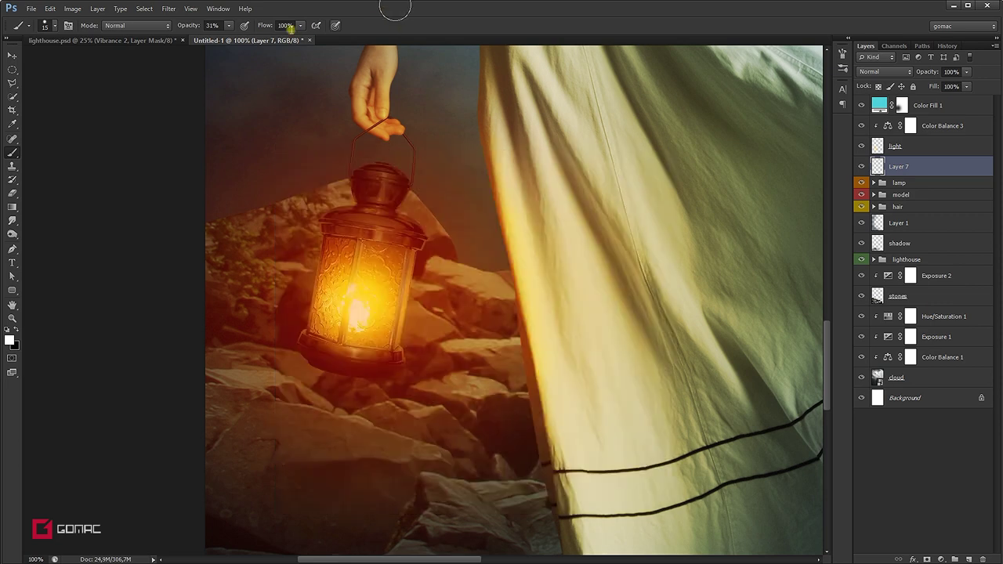
{"action": "left_click", "coordinate": [231, 26]}
{"action": "left_click_drag", "start_coordinate": [228, 38], "coordinate": [239, 41]}
{"action": "left_click_drag", "start_coordinate": [247, 40], "coordinate": [276, 41]}
{"action": "left_click", "coordinate": [386, 9]}
{"action": "right_click", "coordinate": [329, 230]}
{"action": "left_click_drag", "start_coordinate": [414, 281], "coordinate": [435, 283]}
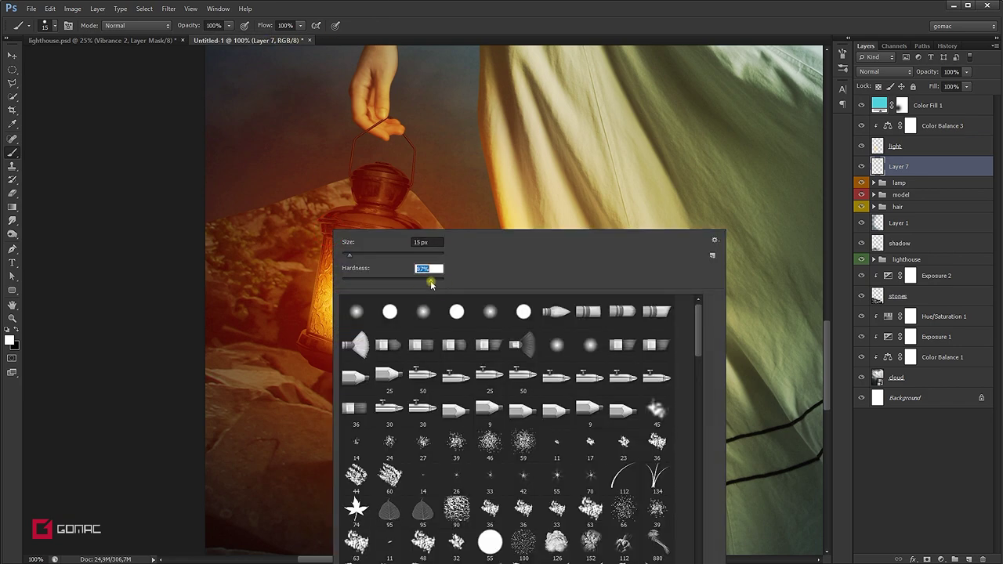
{"action": "key", "text": "Return"}
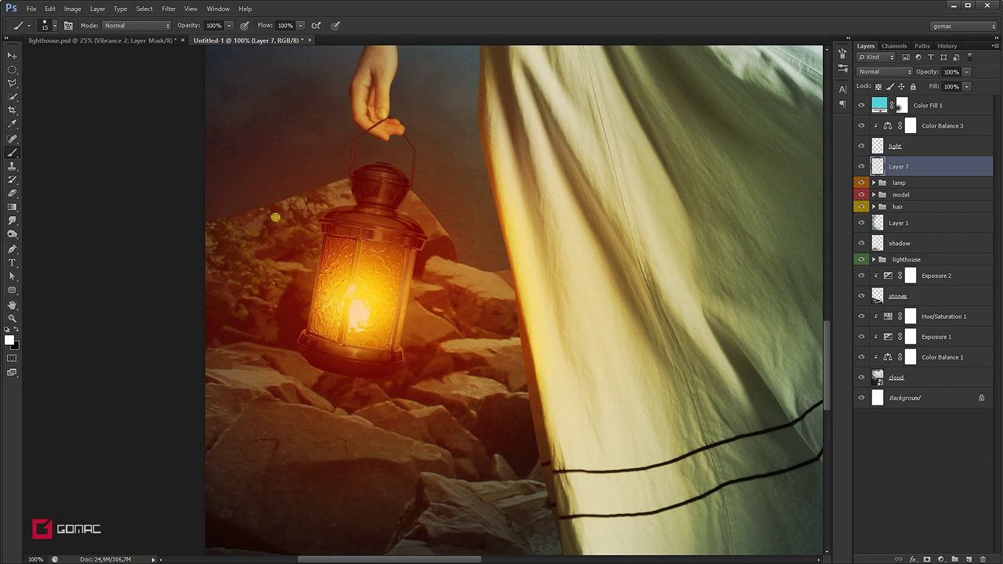
{"action": "key", "text": "bracketleft"}
{"action": "key", "text": "bracketleft"}
{"action": "key", "text": "bracketleft"}
Step: Scatter tiny white dust specks around the lantern with a 6-8 pixel brush
{"action": "key", "text": "bracketleft"}
{"action": "left_click", "coordinate": [294, 220]}
{"action": "key", "text": "bracketleft"}
{"action": "left_click", "coordinate": [260, 262]}
{"action": "left_click", "coordinate": [297, 254]}
{"action": "left_click", "coordinate": [444, 297]}
{"action": "left_click", "coordinate": [486, 253]}
{"action": "left_click", "coordinate": [366, 224]}
{"action": "left_click", "coordinate": [301, 160]}
{"action": "key", "text": "bracketleft"}
{"action": "key", "text": "bracketleft"}
{"action": "left_click", "coordinate": [254, 189]}
{"action": "left_click", "coordinate": [249, 217]}
{"action": "left_click", "coordinate": [317, 300]}
{"action": "left_click", "coordinate": [267, 316]}
{"action": "left_click", "coordinate": [379, 338]}
{"action": "left_click", "coordinate": [414, 361]}
{"action": "left_click", "coordinate": [391, 261]}
{"action": "left_click", "coordinate": [306, 196]}
Step: Rename the new layer 'dust' and set its opacity to 80%
{"action": "key", "text": "v"}
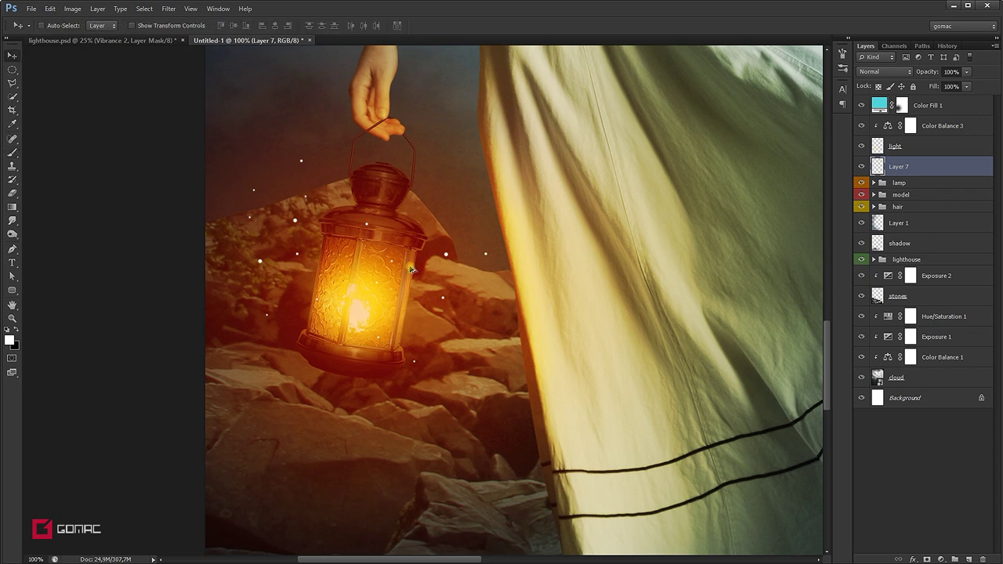
{"action": "scroll", "coordinate": [401, 255], "scroll_direction": "down", "scroll_amount": 1}
{"action": "scroll", "coordinate": [402, 254], "scroll_direction": "down", "scroll_amount": 1}
{"action": "scroll", "coordinate": [400, 253], "scroll_direction": "down", "scroll_amount": 1}
{"action": "scroll", "coordinate": [400, 253], "scroll_direction": "down", "scroll_amount": 1}
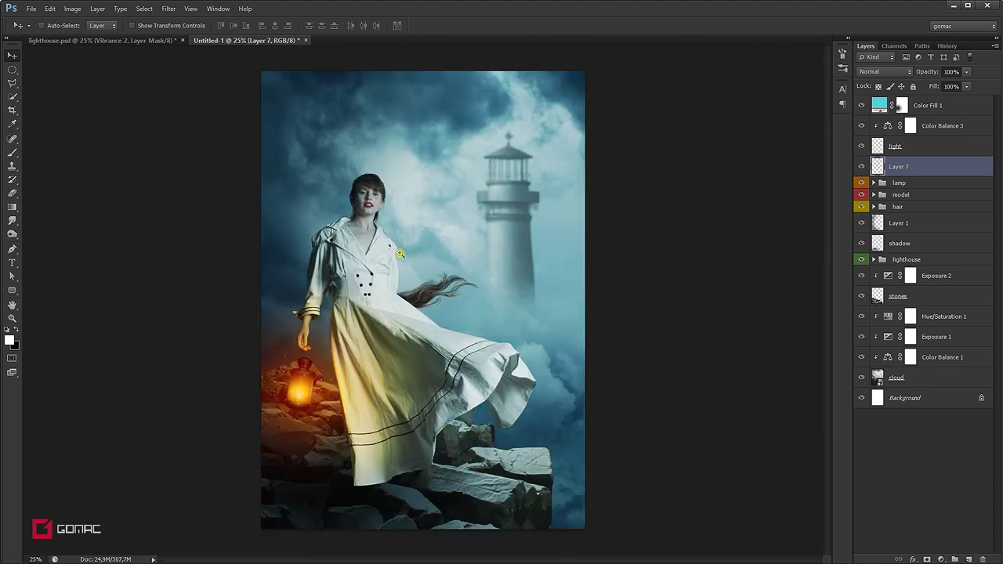
{"action": "scroll", "coordinate": [310, 401], "scroll_direction": "up", "scroll_amount": 1}
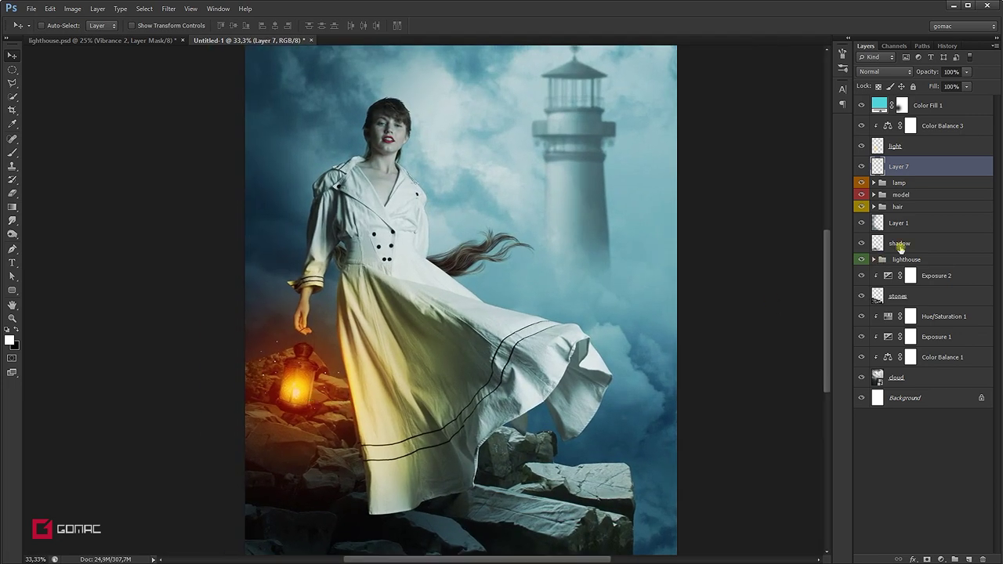
{"action": "double_click", "coordinate": [899, 167]}
{"action": "type", "text": "dust"}
{"action": "key", "text": "Return"}
{"action": "scroll", "coordinate": [431, 313], "scroll_direction": "down", "scroll_amount": 1}
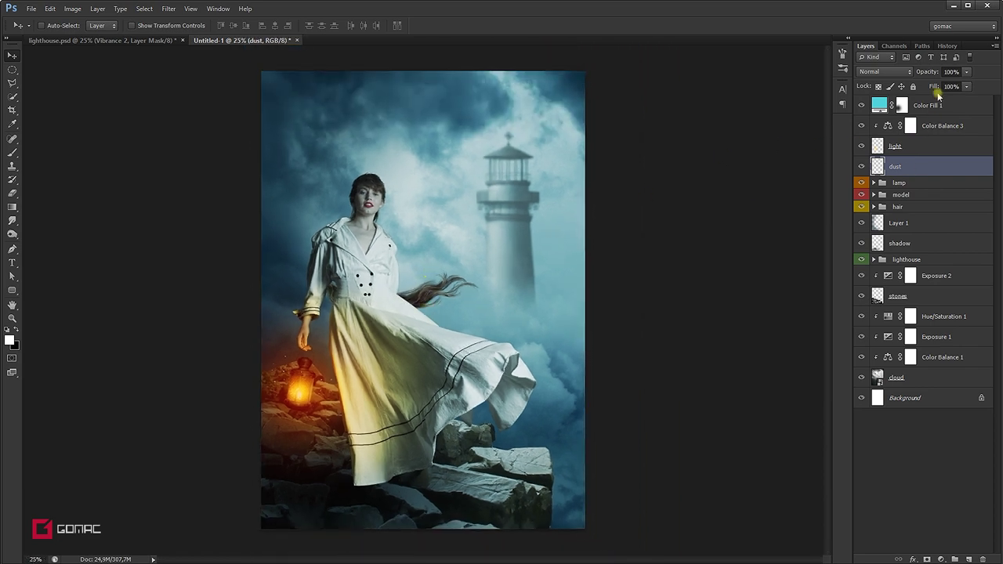
{"action": "left_click_drag", "start_coordinate": [927, 73], "coordinate": [917, 73]}
{"action": "key", "text": "Return"}
Step: Duplicate the stones layer, then shrink the original to about 43%, flip it and move it onto the lantern area
{"action": "left_click", "coordinate": [925, 298]}
{"action": "key", "text": "ctrl+j"}
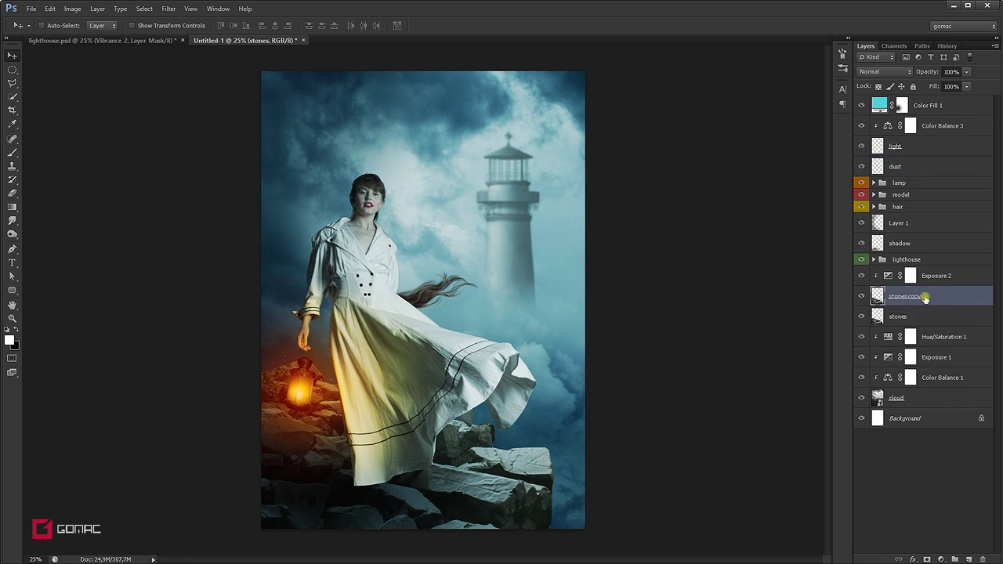
{"action": "left_click", "coordinate": [929, 318]}
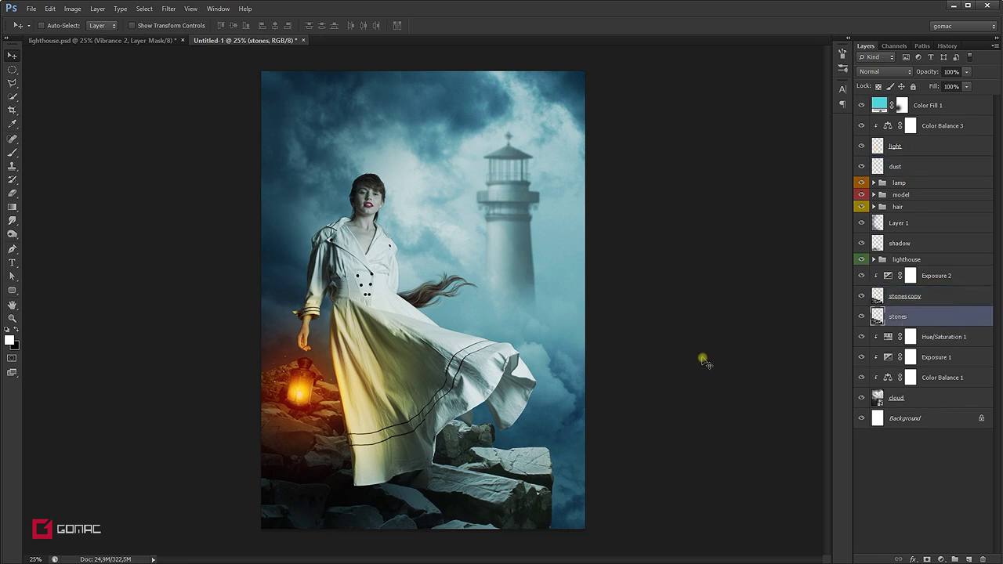
{"action": "left_click_drag", "start_coordinate": [341, 443], "coordinate": [377, 391]}
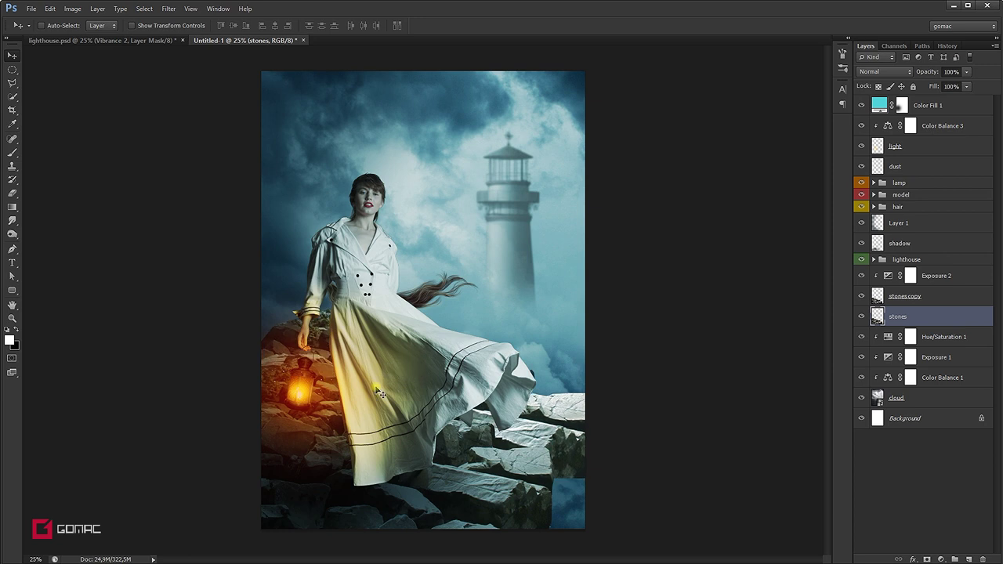
{"action": "key", "text": "ctrl+t"}
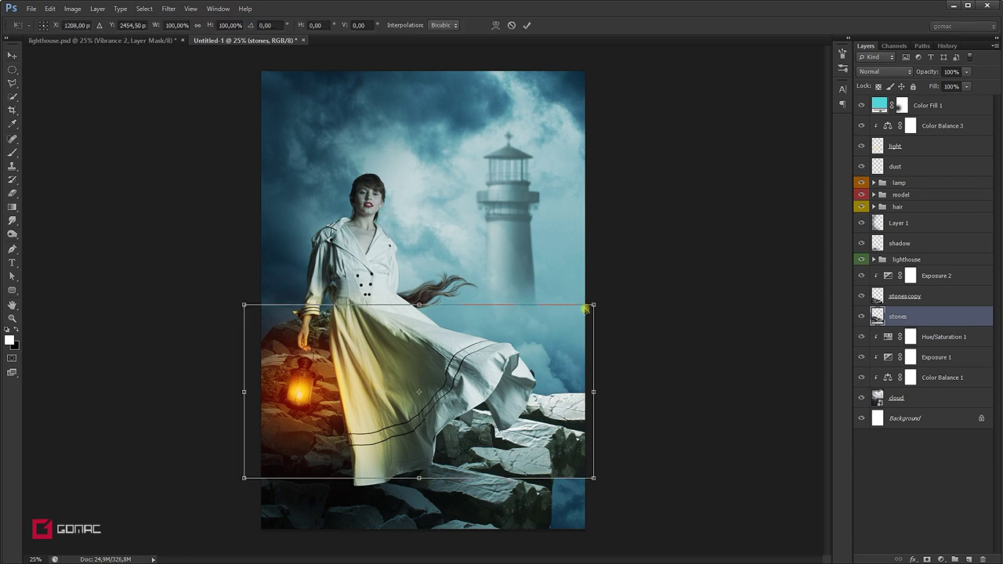
{"action": "mouse_move", "coordinate": [585, 308]}
{"action": "left_mouse_down"}
{"action": "mouse_move", "coordinate": [523, 333]}
{"action": "mouse_move", "coordinate": [418, 441]}
{"action": "left_mouse_up"}
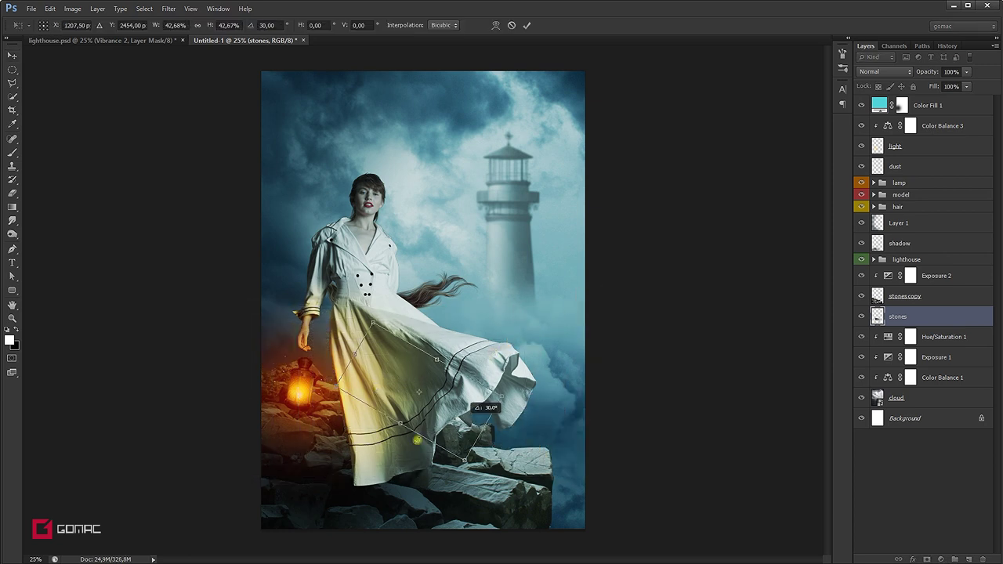
{"action": "mouse_move", "coordinate": [384, 385]}
{"action": "left_mouse_down"}
{"action": "mouse_move", "coordinate": [339, 368]}
{"action": "mouse_move", "coordinate": [351, 389]}
{"action": "left_mouse_up"}
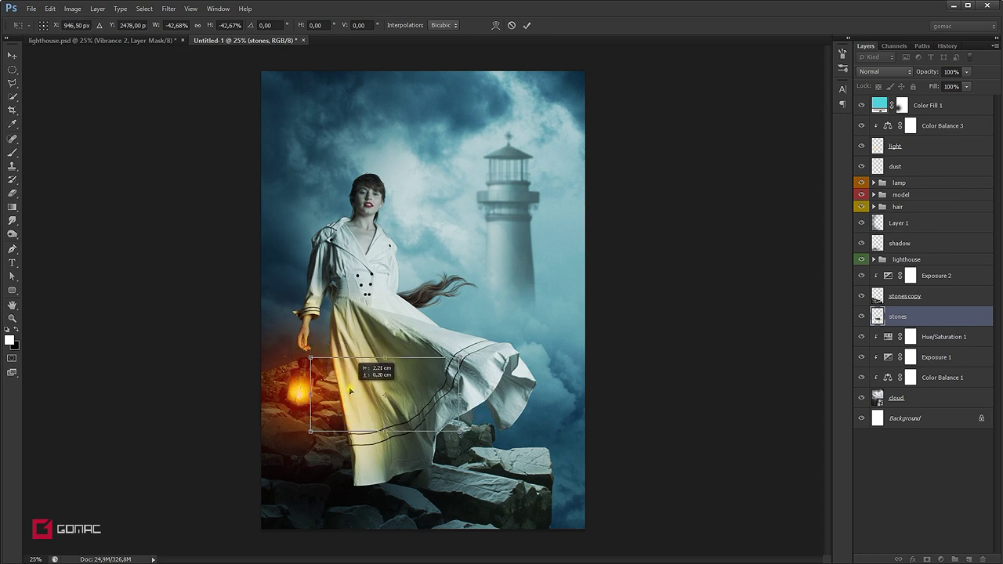
{"action": "left_click_drag", "start_coordinate": [351, 389], "coordinate": [354, 390]}
{"action": "key", "text": "Return"}
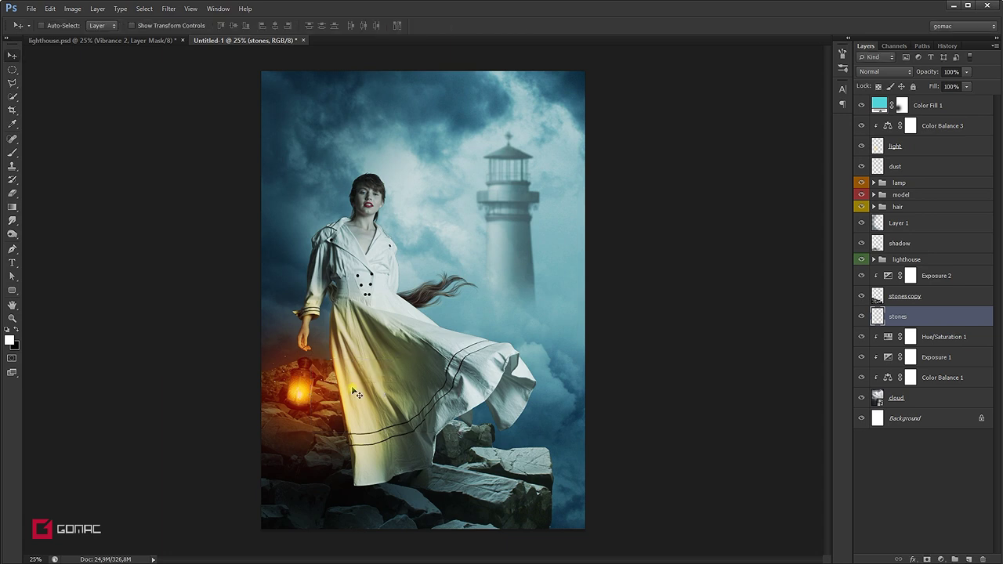
Step: Merge stones and stones copy into one layer, re-clipping Exposure 2 onto it
{"action": "left_click", "coordinate": [939, 302], "text": "shift"}
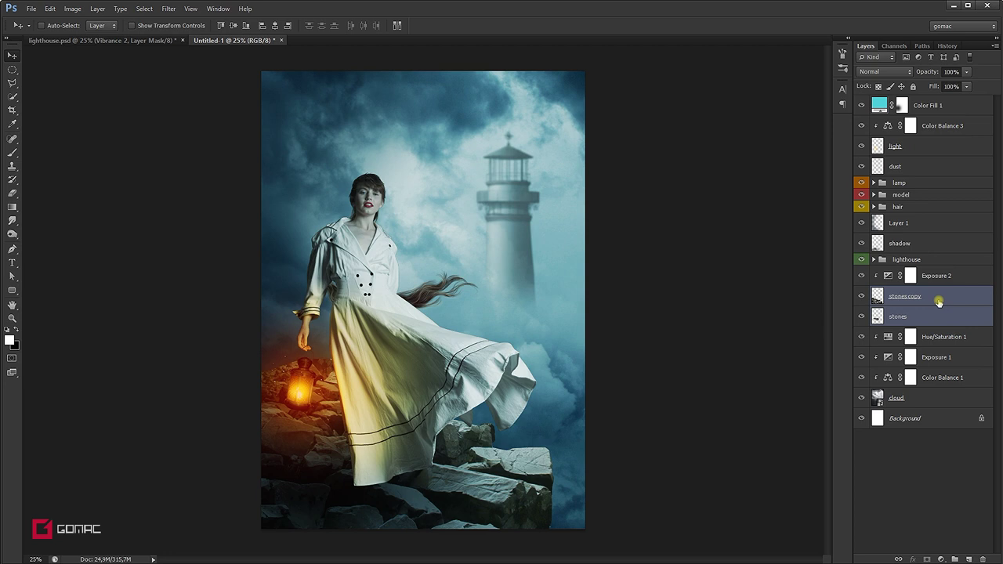
{"action": "left_click", "coordinate": [891, 287], "text": "alt"}
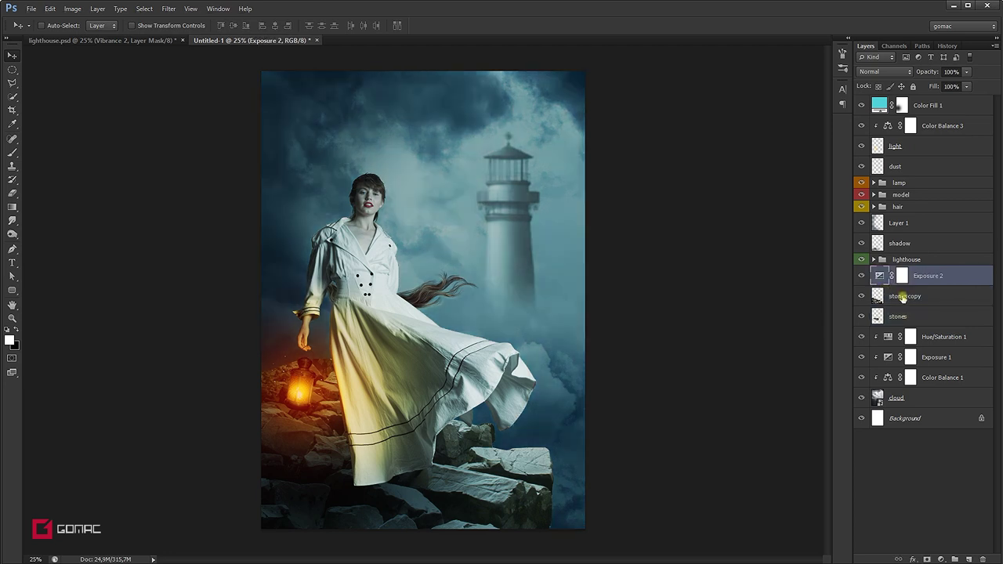
{"action": "left_click", "coordinate": [927, 296]}
{"action": "left_click", "coordinate": [929, 313], "text": "shift"}
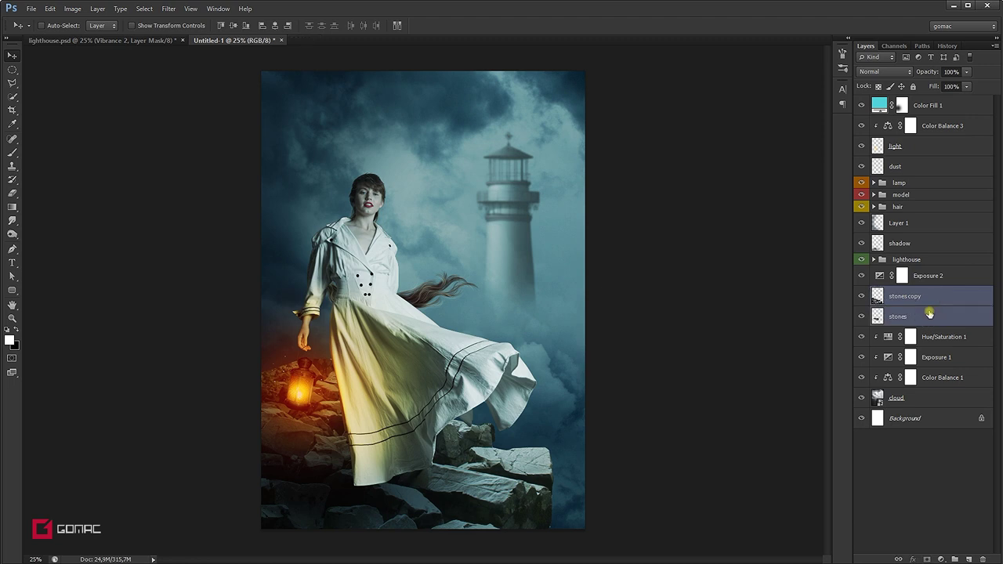
{"action": "key", "text": "ctrl+e"}
{"action": "left_click", "coordinate": [876, 285], "text": "alt"}
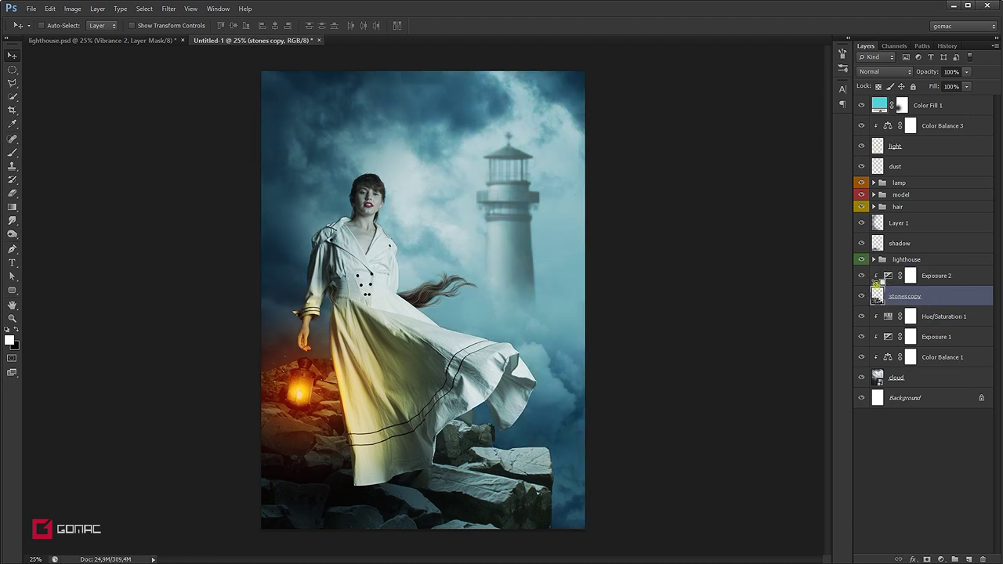
Step: Add a layer mask to stones copy and paint on it with a fully soft 500 px brush at 33% opacity
{"action": "left_click", "coordinate": [928, 559]}
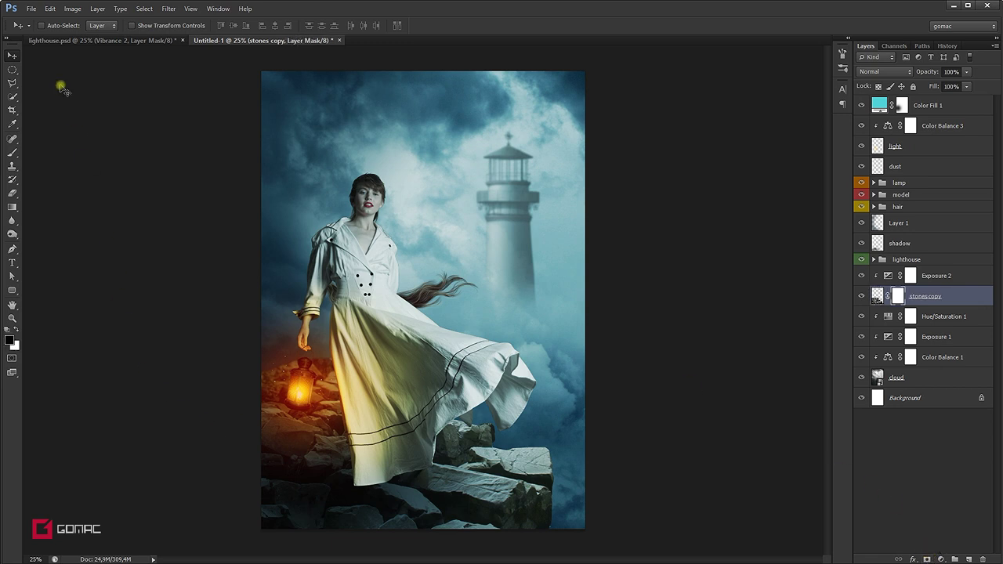
{"action": "left_click", "coordinate": [12, 152]}
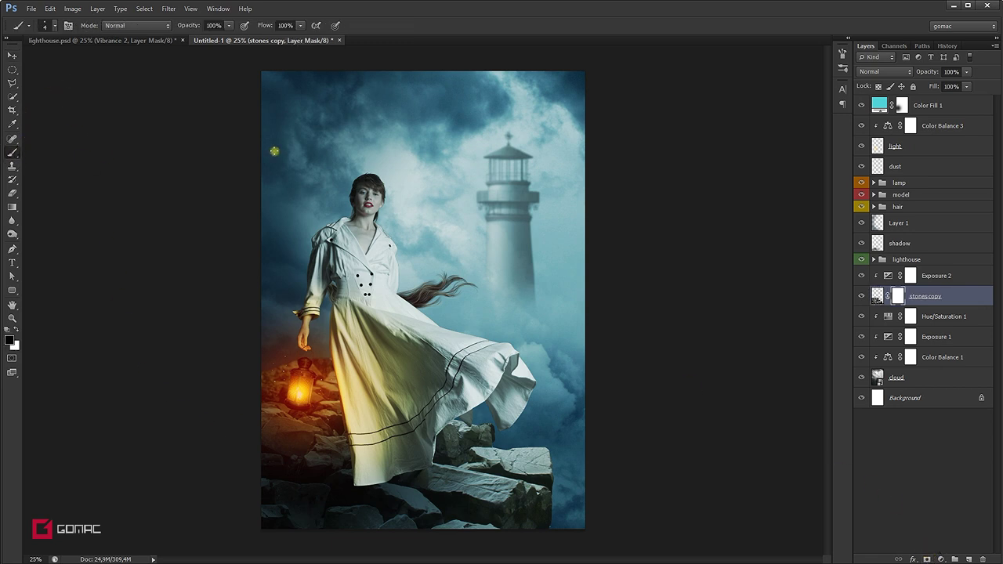
{"action": "key", "text": "bracketright"}
{"action": "key", "text": "bracketright"}
{"action": "key", "text": "bracketright"}
{"action": "mouse_move", "coordinate": [229, 25]}
{"action": "left_mouse_down"}
{"action": "mouse_move", "coordinate": [228, 39]}
{"action": "mouse_move", "coordinate": [191, 41]}
{"action": "left_mouse_up"}
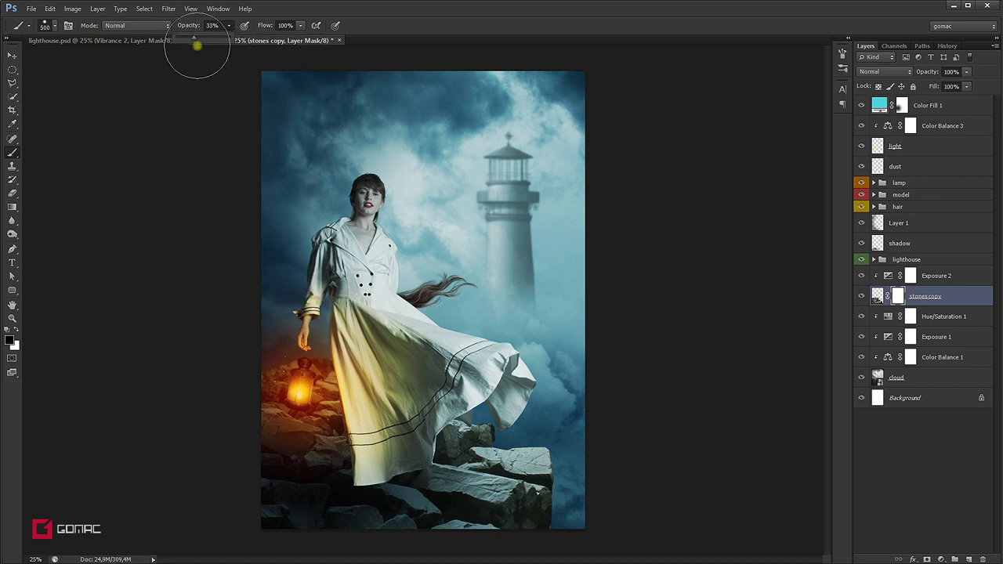
{"action": "right_click", "coordinate": [322, 130]}
{"action": "mouse_move", "coordinate": [374, 173]}
{"action": "left_mouse_down"}
{"action": "mouse_move", "coordinate": [416, 179]}
{"action": "mouse_move", "coordinate": [329, 179]}
{"action": "left_mouse_up"}
{"action": "left_click", "coordinate": [405, 23]}
{"action": "key", "text": "bracketleft"}
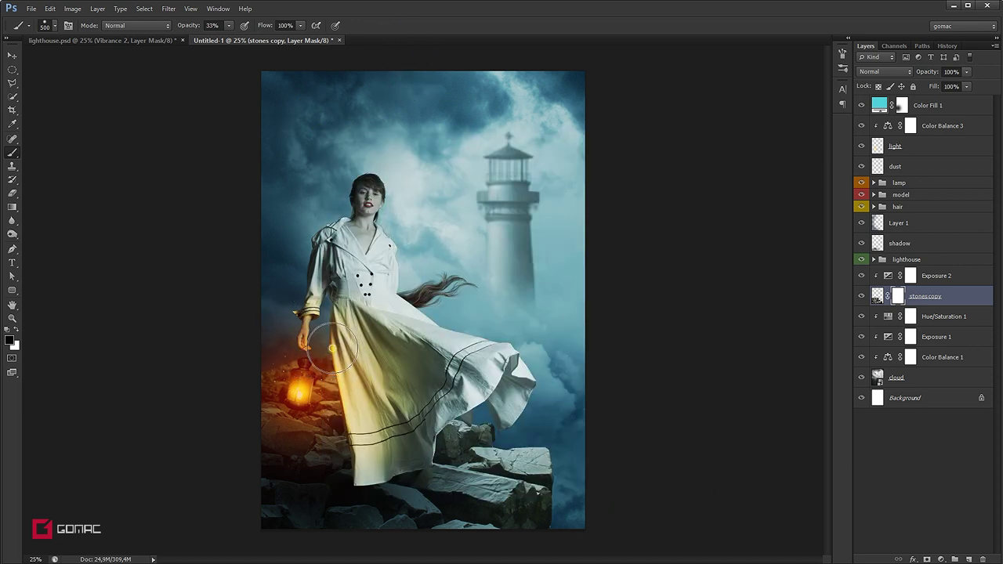
{"action": "key", "text": "bracketright"}
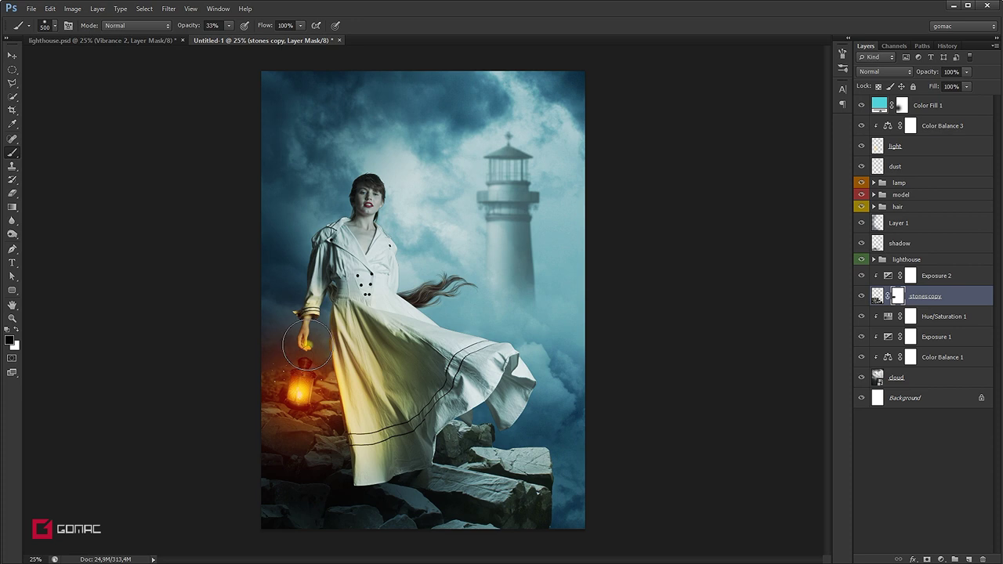
{"action": "key", "text": "v"}
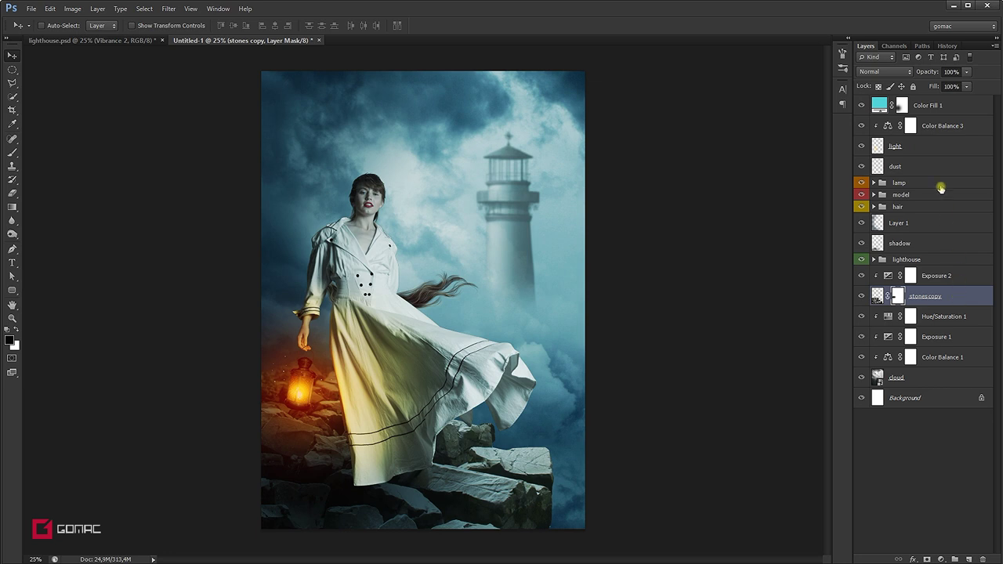
{"action": "left_click", "coordinate": [958, 107]}
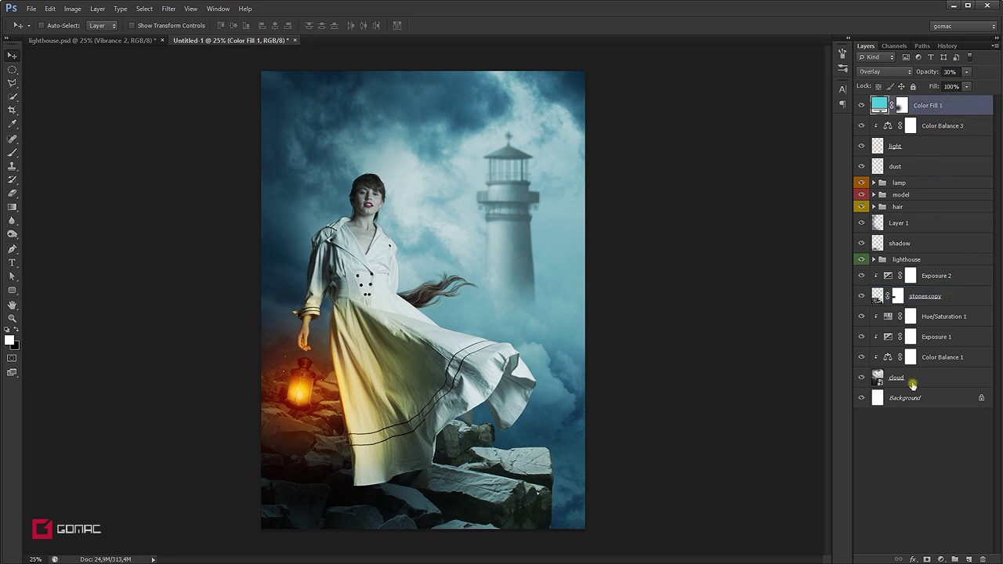
Step: Add a Vibrance adjustment layer with vibrance +13 and saturation 0
{"action": "left_click", "coordinate": [941, 559]}
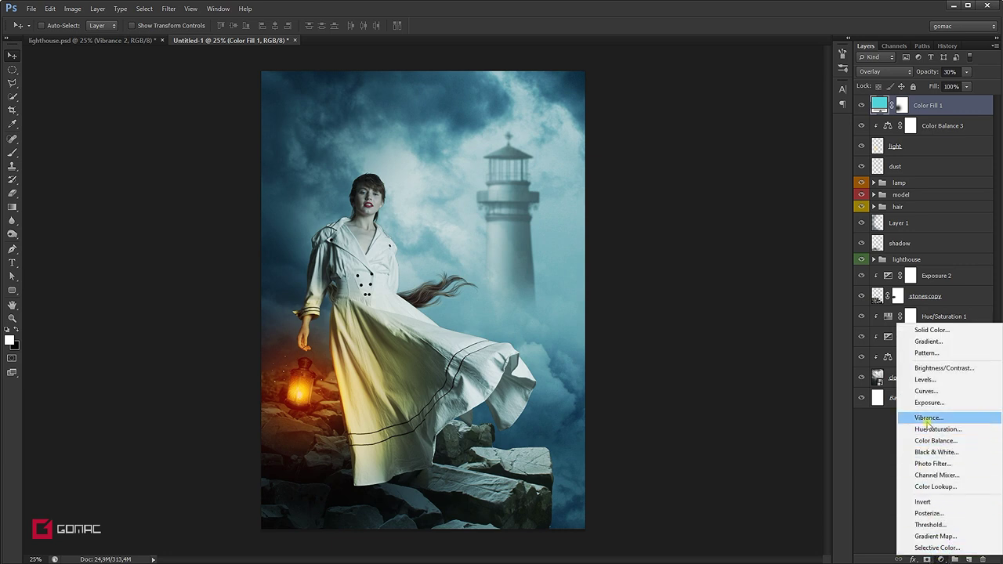
{"action": "left_click", "coordinate": [928, 418]}
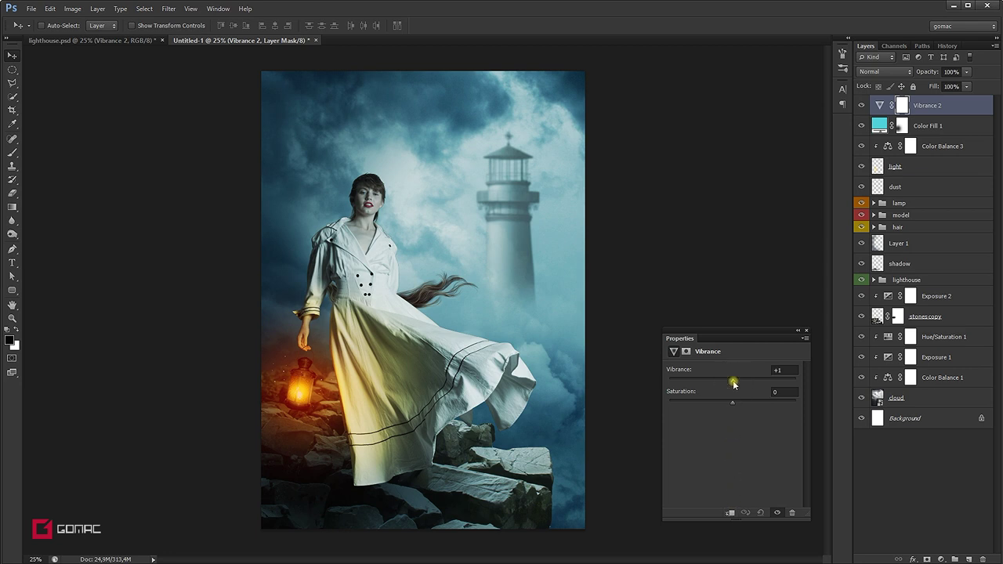
{"action": "mouse_move", "coordinate": [738, 384]}
{"action": "left_mouse_down"}
{"action": "mouse_move", "coordinate": [723, 387]}
{"action": "mouse_move", "coordinate": [744, 390]}
{"action": "left_mouse_up"}
{"action": "left_click", "coordinate": [807, 331]}
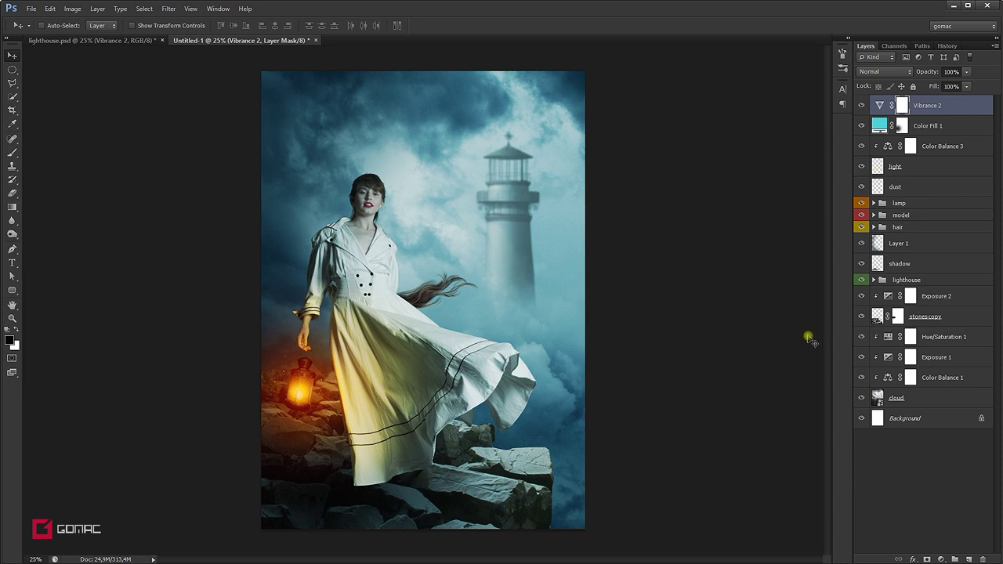
{"action": "left_click", "coordinate": [943, 560]}
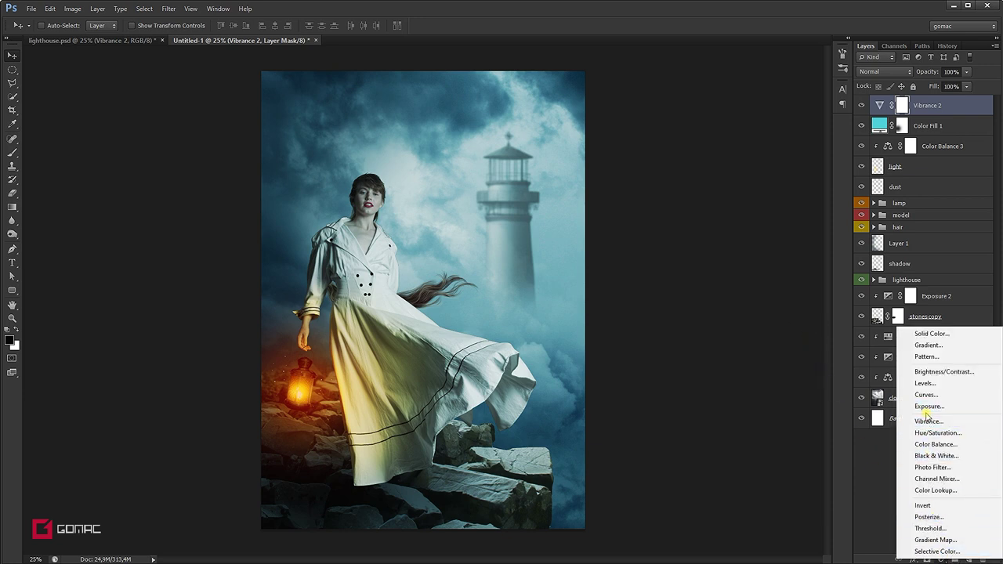
Step: Add a Levels adjustment layer with the black input set to 8
{"action": "left_click", "coordinate": [926, 383]}
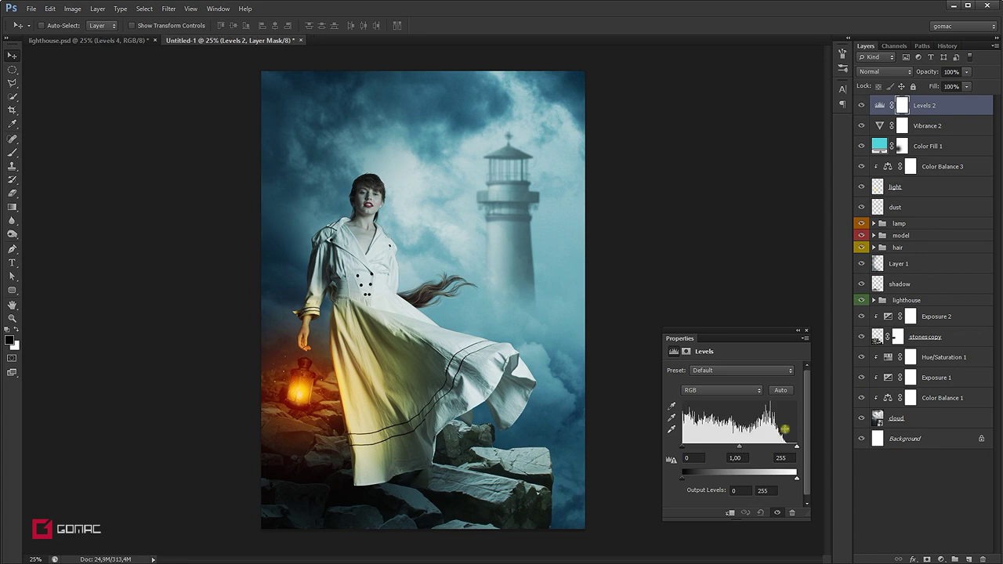
{"action": "left_click_drag", "start_coordinate": [683, 450], "coordinate": [685, 447]}
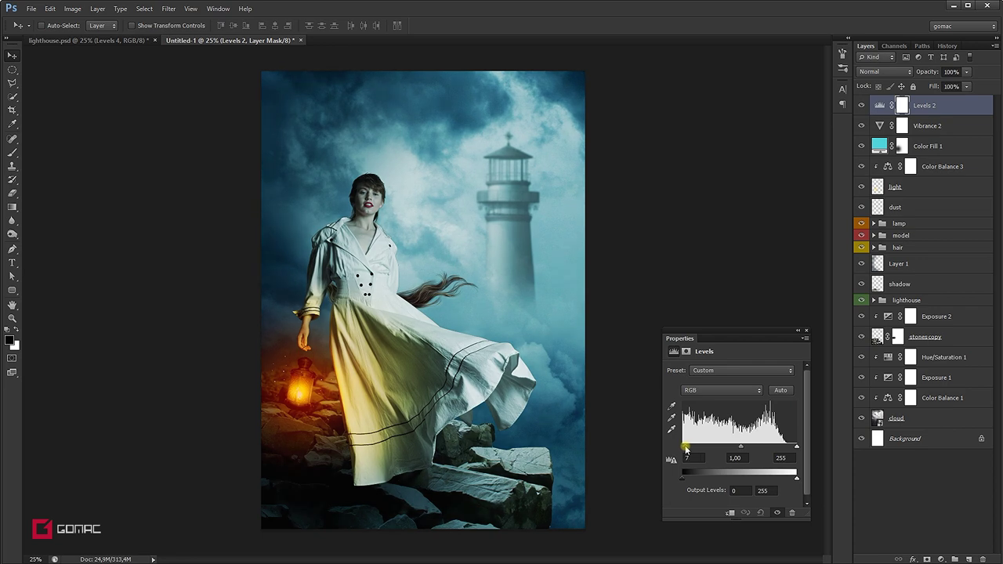
{"action": "left_click_drag", "start_coordinate": [686, 447], "coordinate": [686, 449]}
{"action": "left_click", "coordinate": [806, 332]}
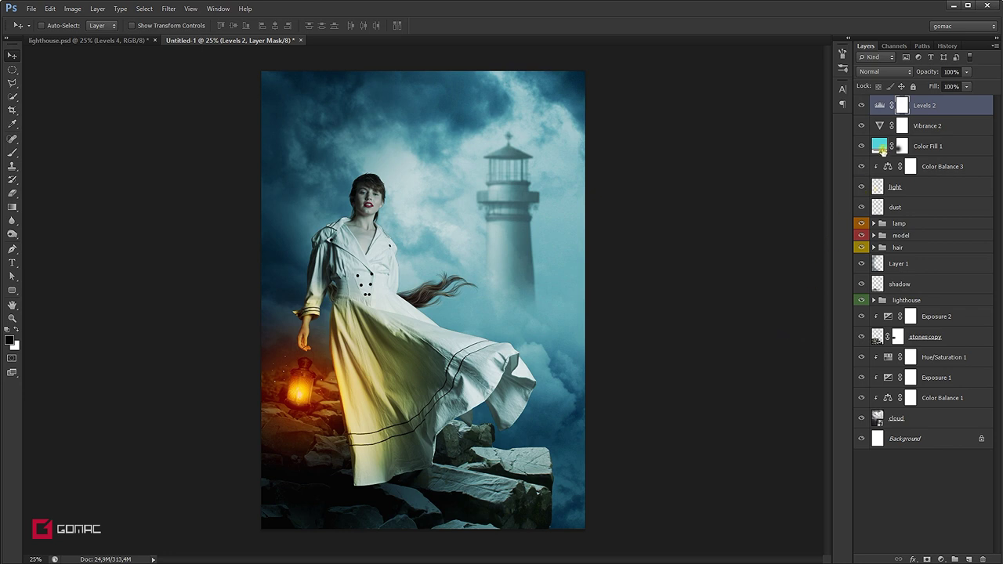
Step: Mask the Levels darkening off the upper clouds beside the lighthouse, then compare it on and off
{"action": "left_click", "coordinate": [12, 152]}
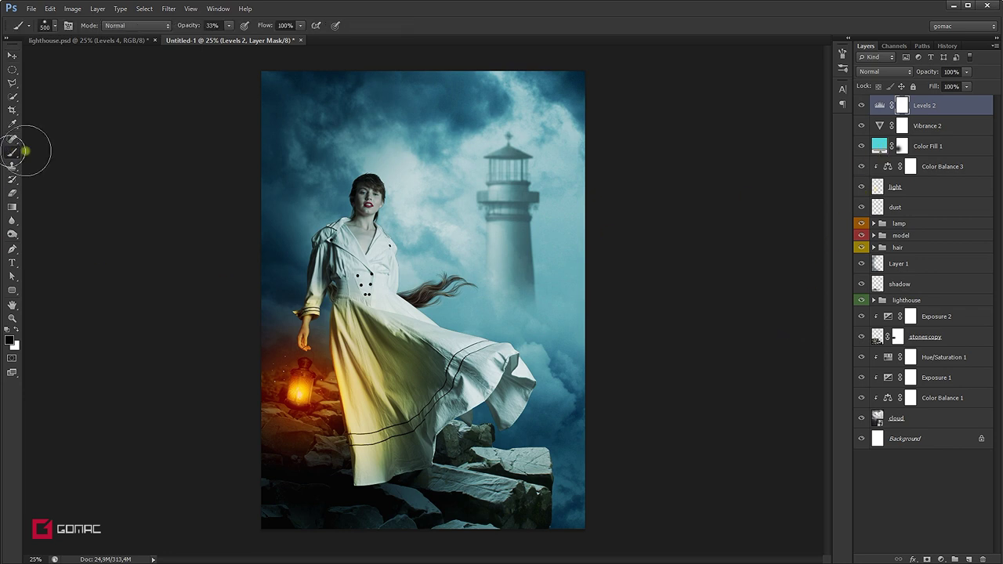
{"action": "left_click", "coordinate": [495, 234], "text": "ctrl+alt"}
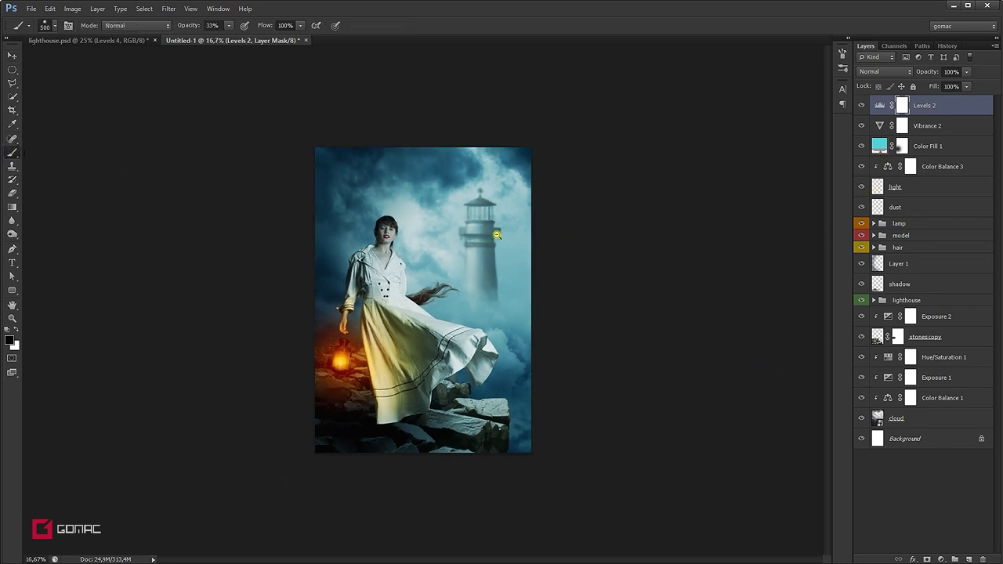
{"action": "key", "text": "bracketright"}
{"action": "key", "text": "bracketright"}
{"action": "key", "text": "bracketright"}
{"action": "key", "text": "bracketright"}
{"action": "key", "text": "bracketright"}
{"action": "key", "text": "bracketright"}
{"action": "key", "text": "bracketright"}
{"action": "key", "text": "bracketright"}
{"action": "key", "text": "bracketright"}
{"action": "key", "text": "bracketright"}
{"action": "key", "text": "bracketright"}
{"action": "key", "text": "bracketleft"}
{"action": "key", "text": "bracketleft"}
{"action": "key", "text": "bracketleft"}
{"action": "key", "text": "bracketleft"}
{"action": "key", "text": "bracketleft"}
{"action": "key", "text": "bracketleft"}
{"action": "left_click_drag", "start_coordinate": [526, 197], "coordinate": [520, 213]}
{"action": "key", "text": "bracketleft"}
{"action": "key", "text": "bracketleft"}
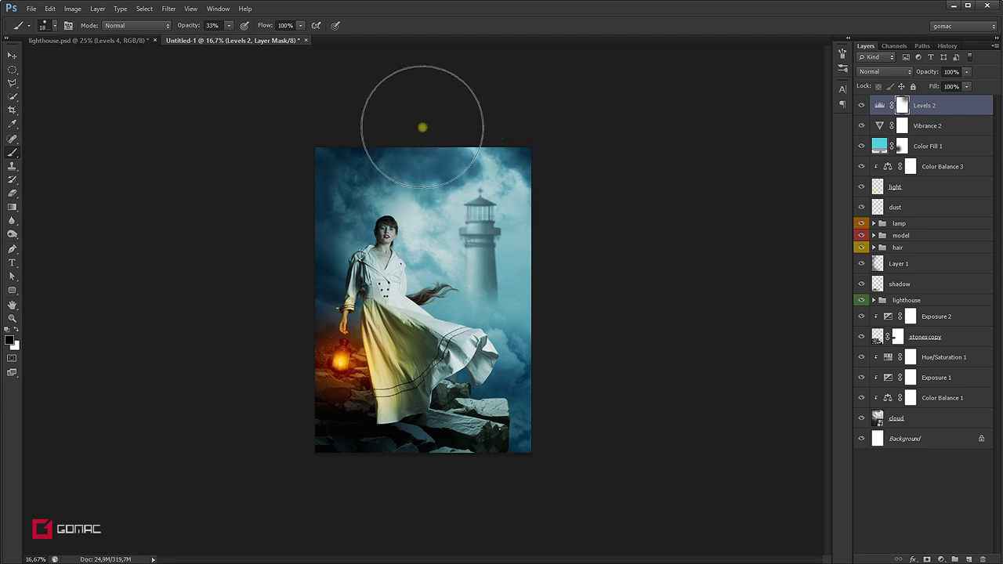
{"action": "mouse_move", "coordinate": [511, 178]}
{"action": "left_mouse_down"}
{"action": "mouse_move", "coordinate": [510, 152]}
{"action": "mouse_move", "coordinate": [442, 148]}
{"action": "left_mouse_up"}
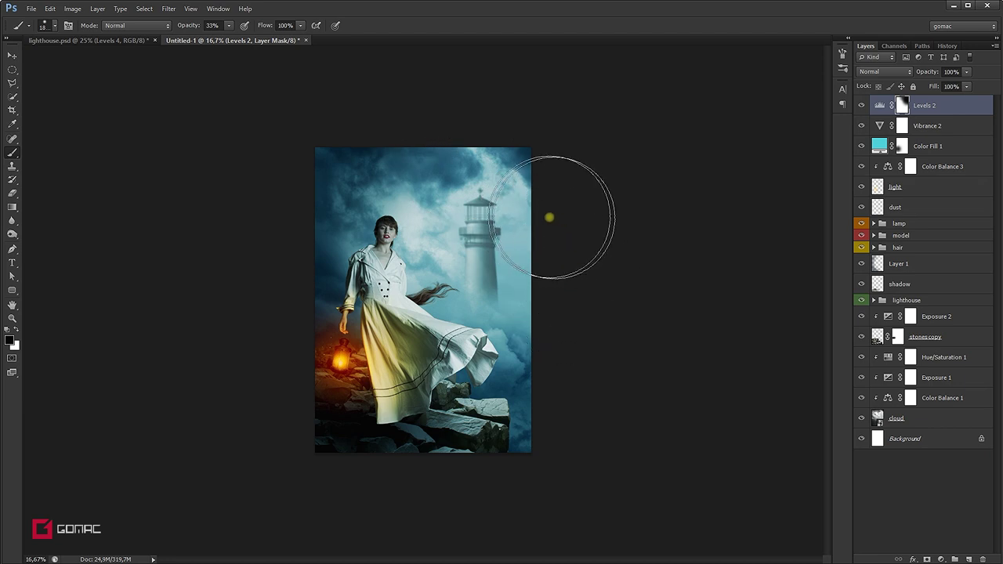
{"action": "key", "text": "ctrl+minus"}
{"action": "key", "text": "ctrl+plus"}
{"action": "key", "text": "ctrl+plus"}
{"action": "key", "text": "ctrl+plus"}
{"action": "key", "text": "ctrl+minus"}
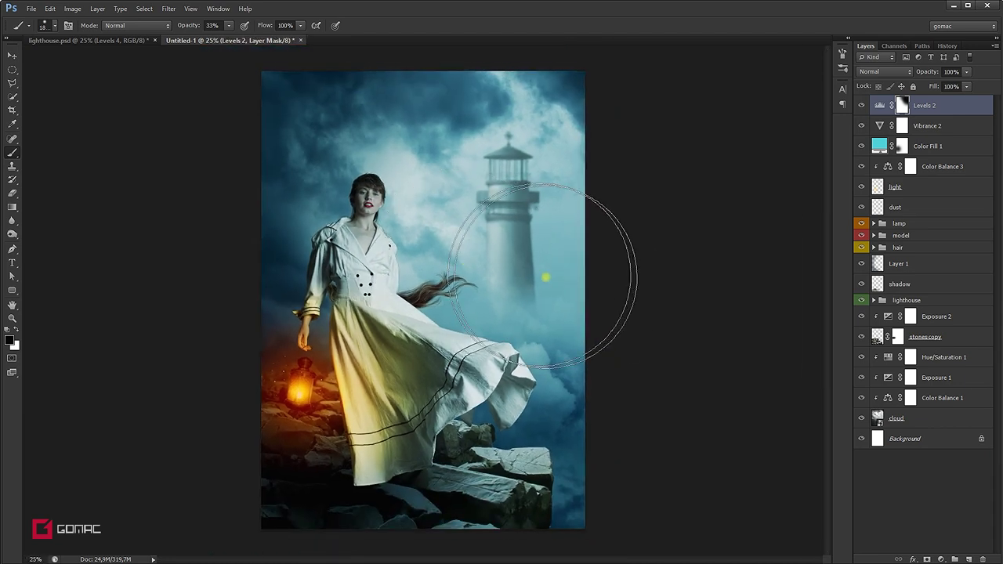
{"action": "left_click", "coordinate": [11, 54]}
{"action": "left_click", "coordinate": [862, 105]}
{"action": "left_click", "coordinate": [863, 105]}
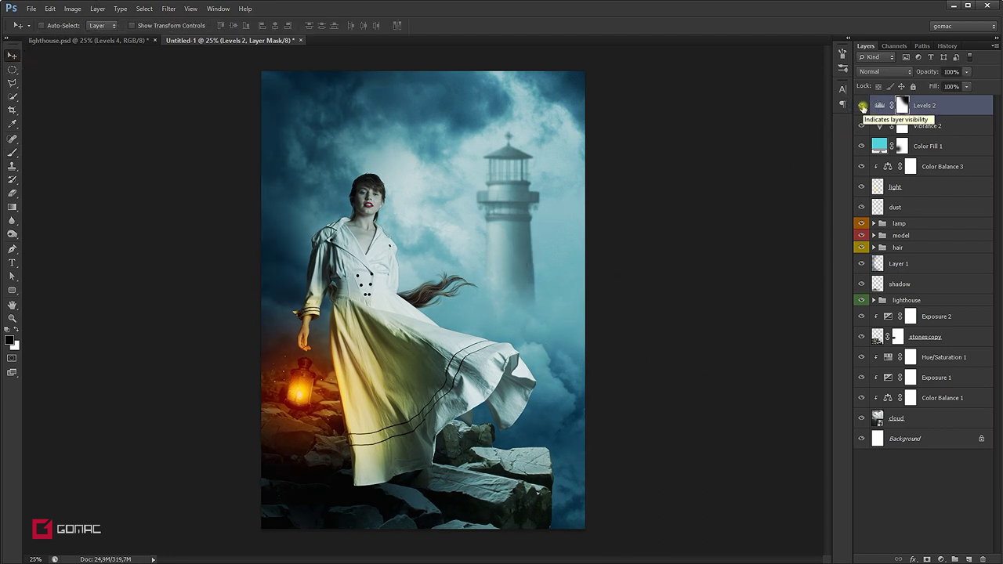
{"action": "left_click", "coordinate": [936, 114]}
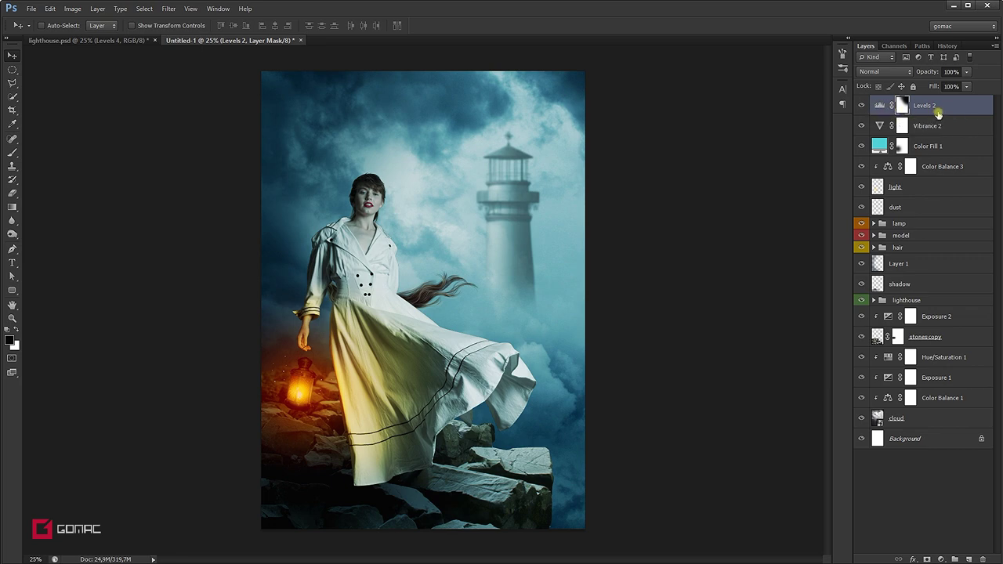
{"action": "left_click_drag", "start_coordinate": [938, 115], "coordinate": [946, 106]}
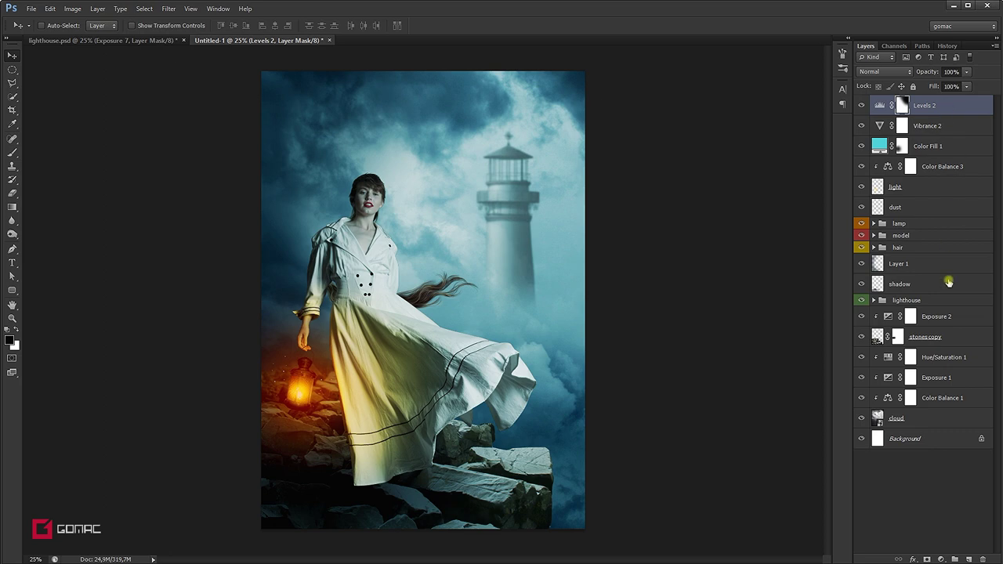
Step: Add an Exposure adjustment layer with exposure raised to +0.22
{"action": "left_click", "coordinate": [941, 560]}
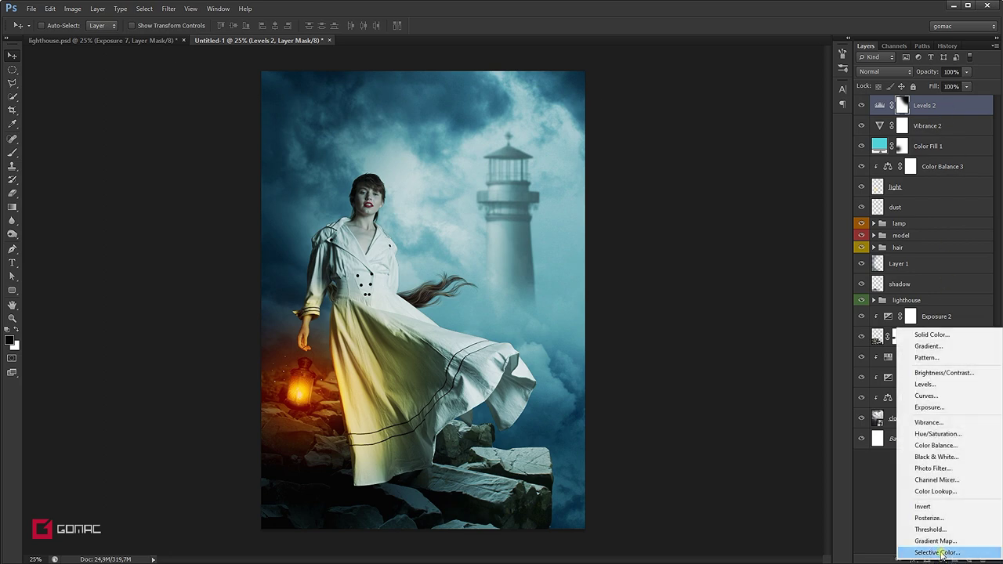
{"action": "left_click", "coordinate": [926, 407]}
{"action": "left_click_drag", "start_coordinate": [733, 401], "coordinate": [737, 400]}
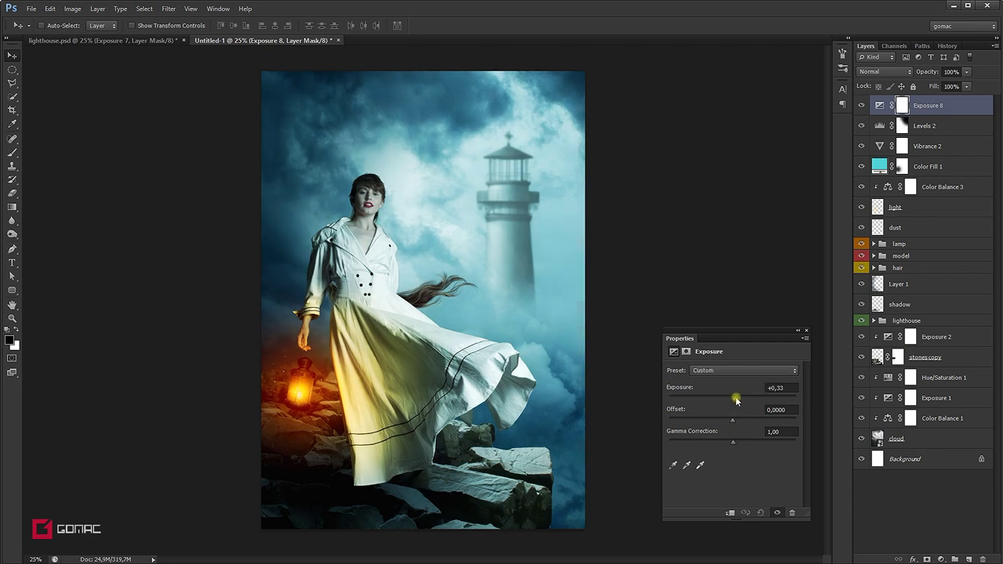
{"action": "left_click_drag", "start_coordinate": [737, 400], "coordinate": [734, 402]}
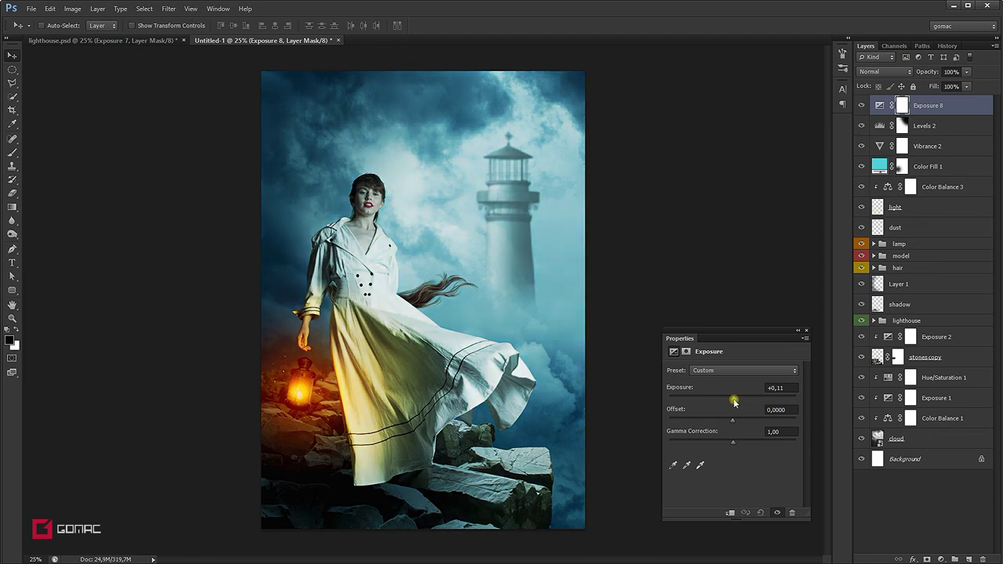
{"action": "left_click_drag", "start_coordinate": [733, 403], "coordinate": [736, 403]}
{"action": "left_click", "coordinate": [806, 333]}
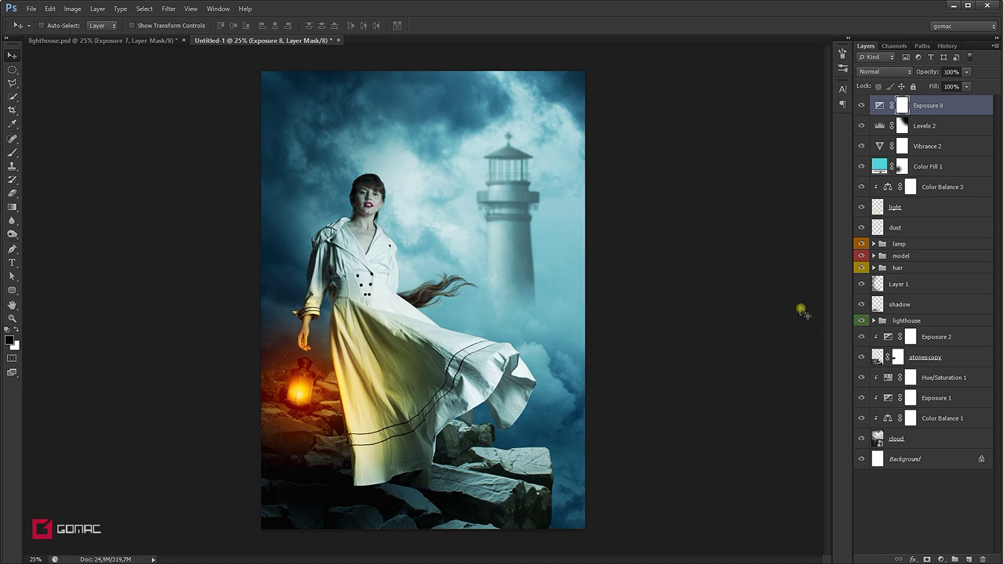
{"action": "left_click", "coordinate": [943, 558]}
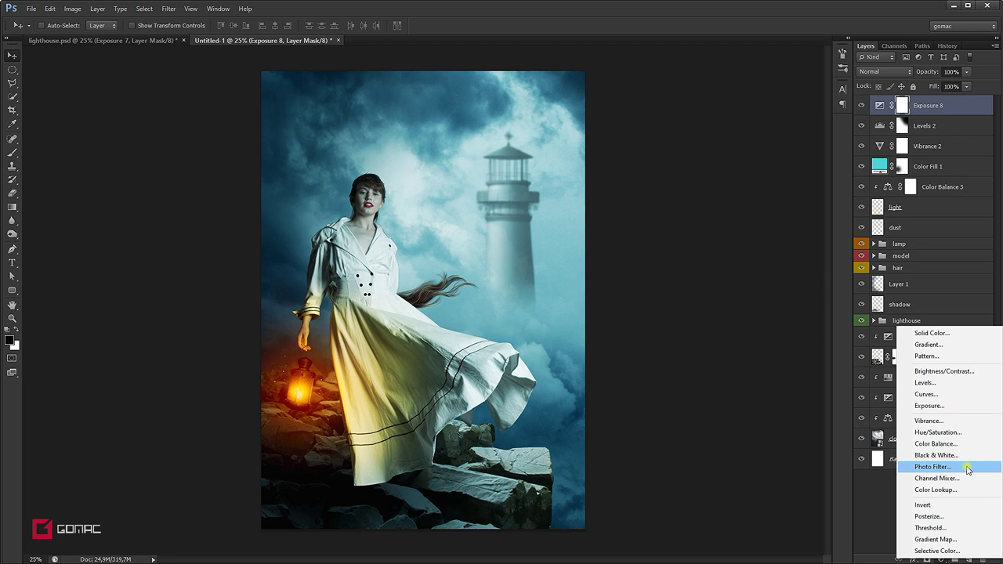
Step: Add a Color Balance layer shifting the midtones +33 toward red
{"action": "left_click", "coordinate": [961, 444]}
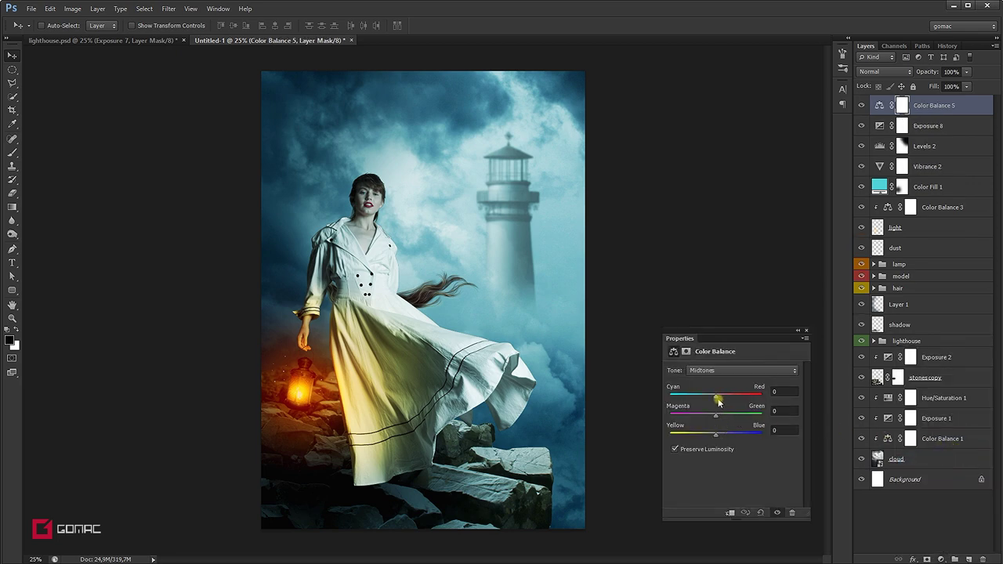
{"action": "left_click_drag", "start_coordinate": [716, 399], "coordinate": [733, 398]}
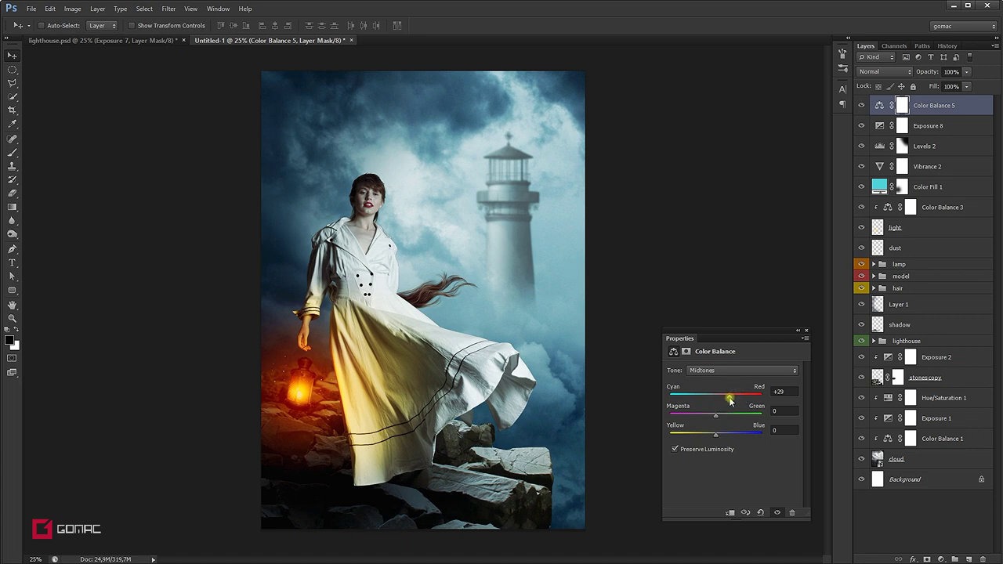
{"action": "left_click", "coordinate": [806, 331]}
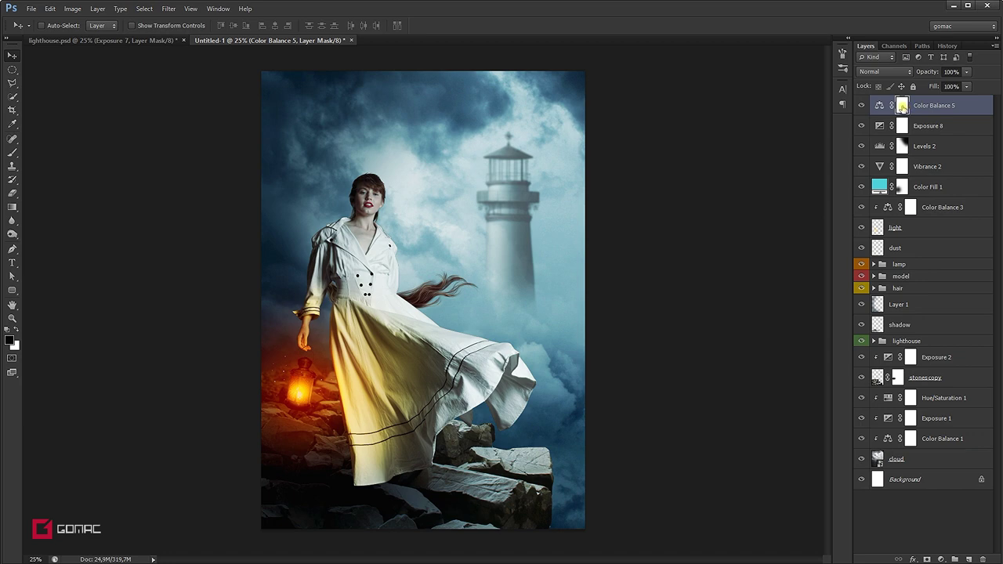
Step: Invert its mask and paint white around the lantern and lower dress to reveal the warmth
{"action": "key", "text": "ctrl+i"}
{"action": "left_click", "coordinate": [14, 152]}
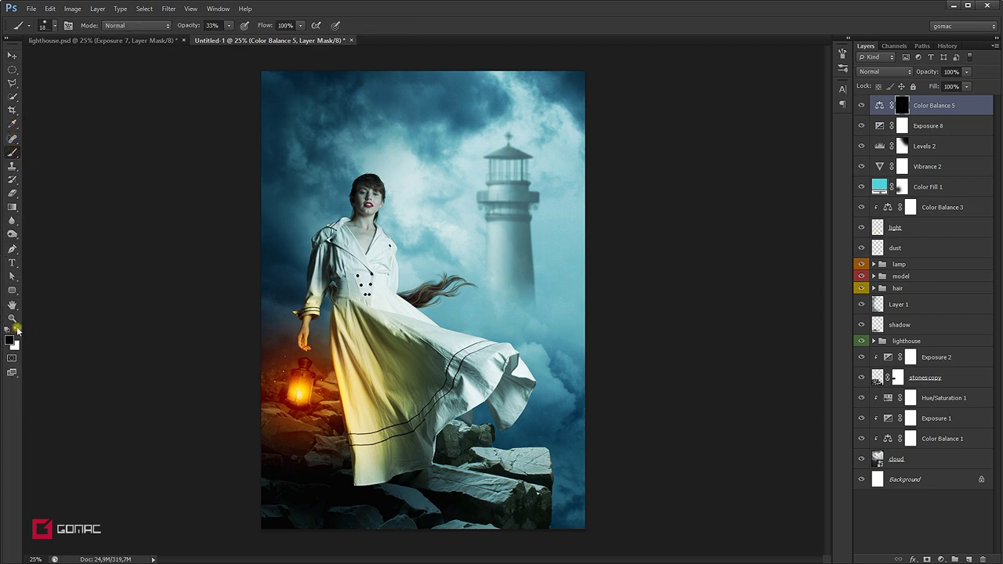
{"action": "left_click", "coordinate": [17, 330]}
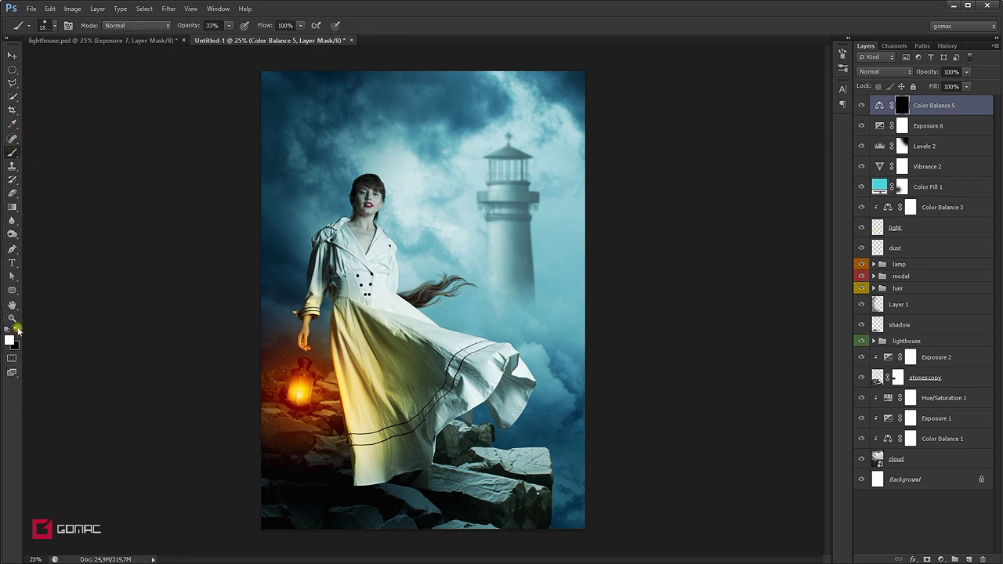
{"action": "left_click", "coordinate": [305, 399]}
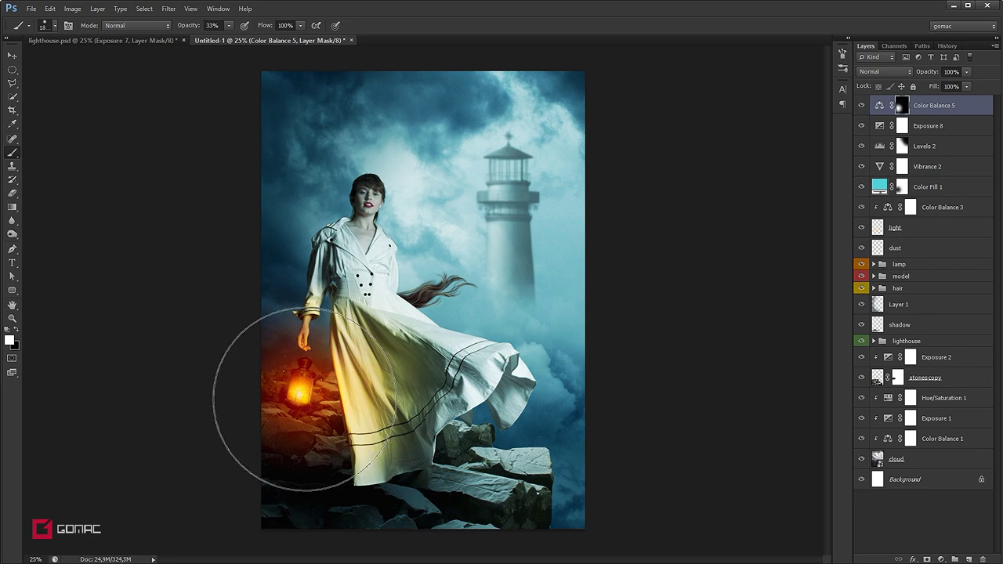
{"action": "mouse_move", "coordinate": [305, 399]}
{"action": "left_mouse_down"}
{"action": "mouse_move", "coordinate": [311, 365]}
{"action": "mouse_move", "coordinate": [304, 391]}
{"action": "left_mouse_up"}
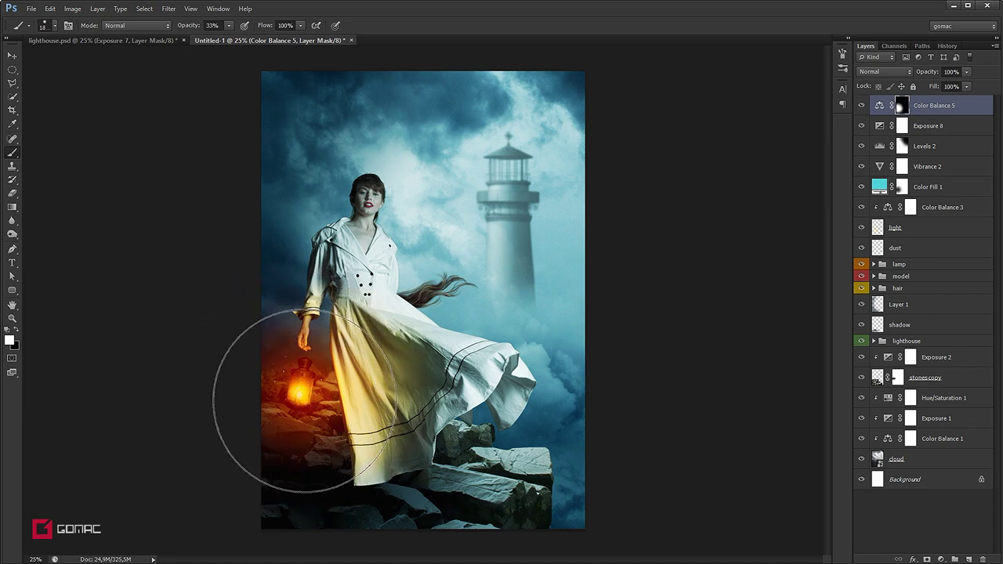
{"action": "key", "text": "v"}
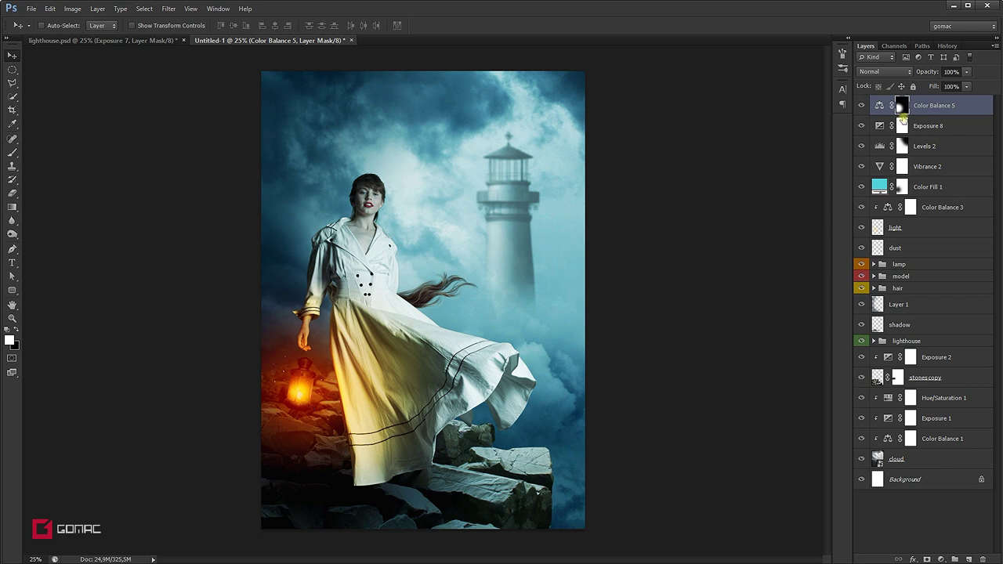
{"action": "double_click", "coordinate": [881, 107]}
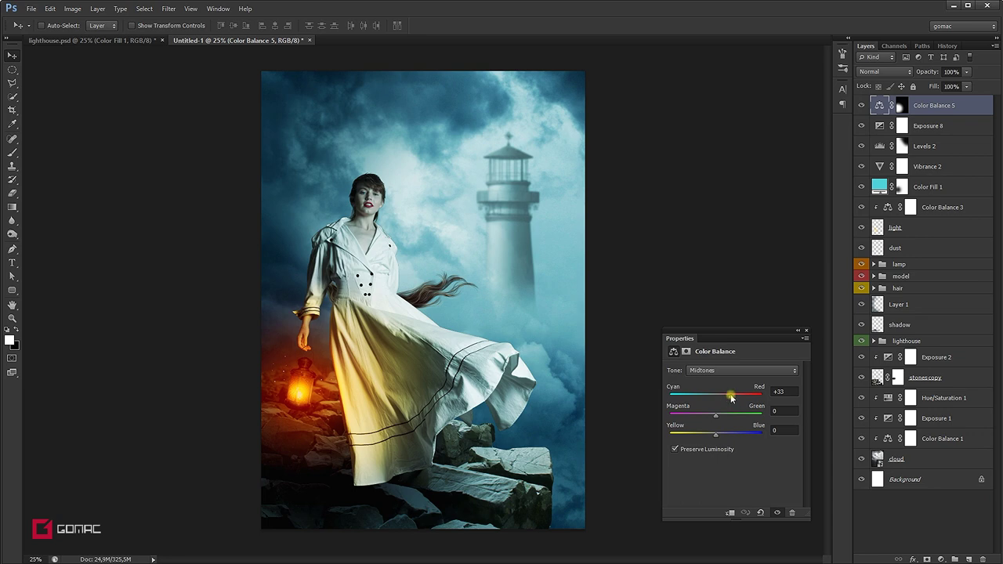
Step: Pull Color Balance 5's Cyan/Red midtones back from +33 to around -7
{"action": "left_click_drag", "start_coordinate": [732, 399], "coordinate": [710, 404]}
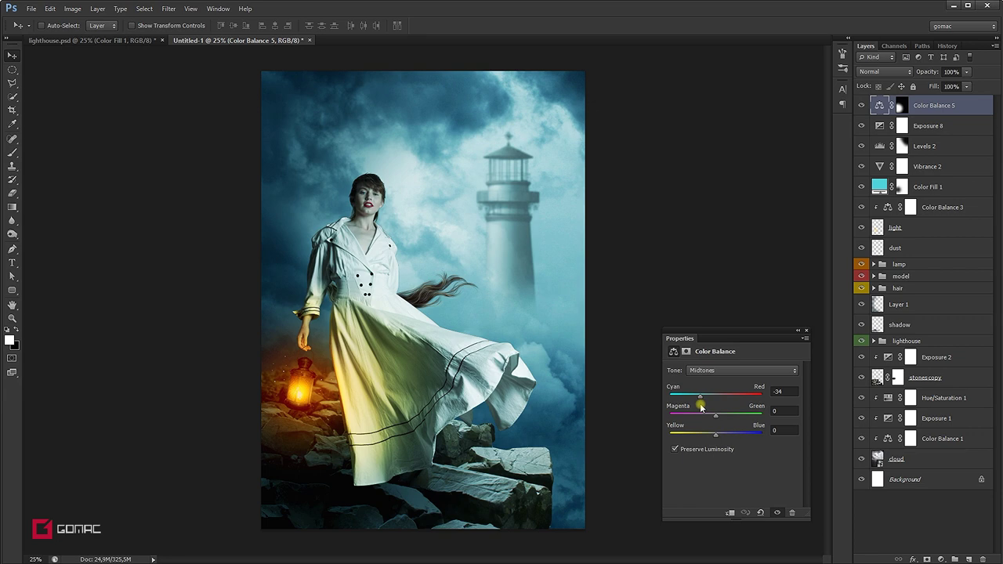
{"action": "mouse_move", "coordinate": [701, 407]}
{"action": "left_mouse_down"}
{"action": "mouse_move", "coordinate": [718, 408]}
{"action": "mouse_move", "coordinate": [705, 410]}
{"action": "left_mouse_up"}
{"action": "left_click_drag", "start_coordinate": [705, 411], "coordinate": [714, 413]}
{"action": "left_click", "coordinate": [806, 331]}
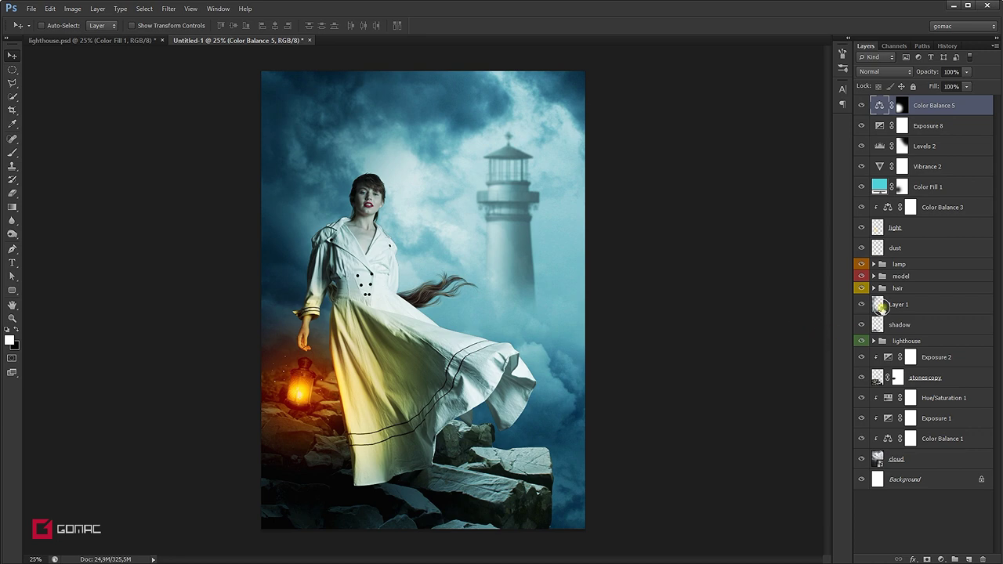
Step: Add a Color Balance adjustment layer clipped to Layer 1
{"action": "left_click", "coordinate": [885, 306]}
{"action": "left_click", "coordinate": [862, 305]}
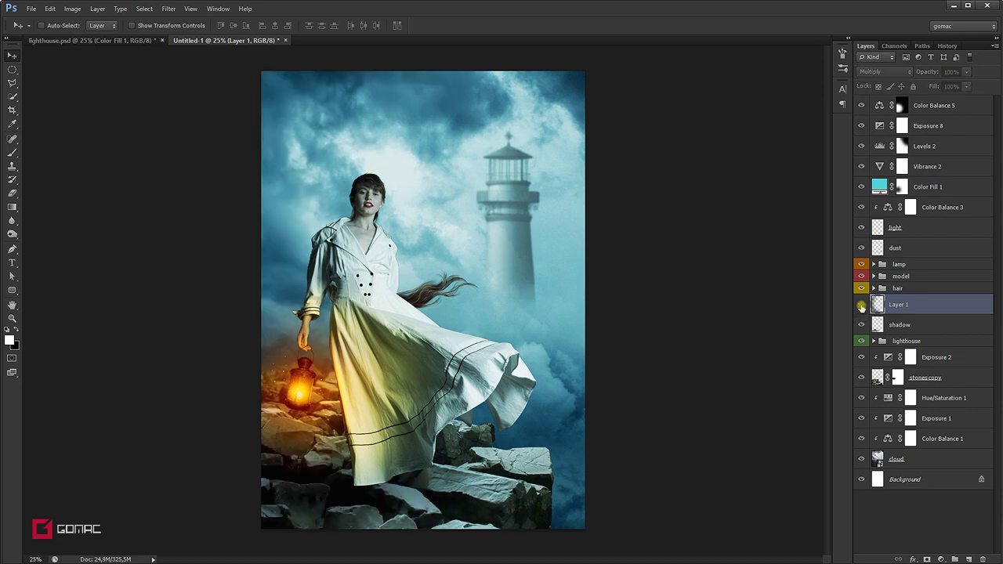
{"action": "left_click", "coordinate": [862, 306]}
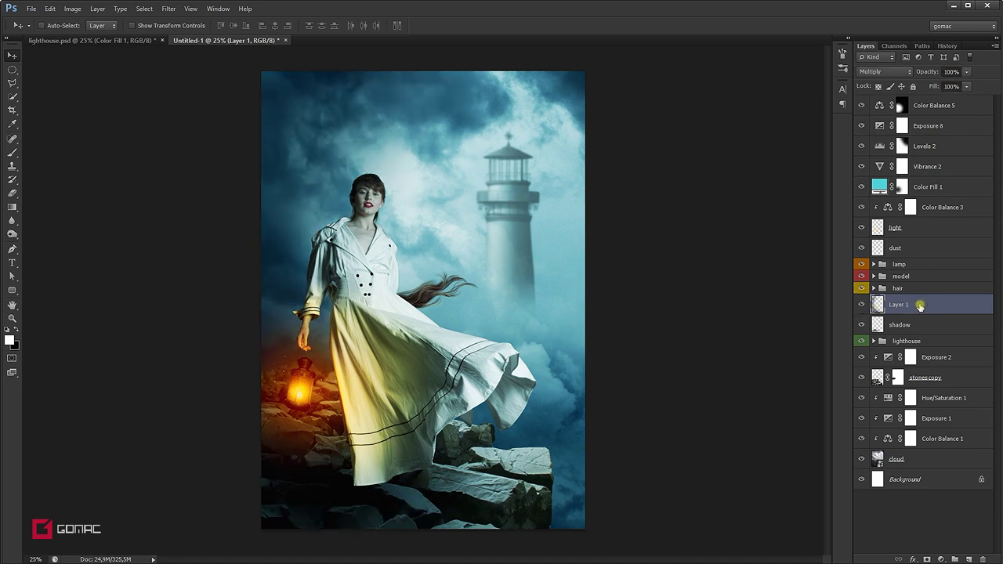
{"action": "left_click", "coordinate": [942, 559]}
{"action": "left_click", "coordinate": [921, 444]}
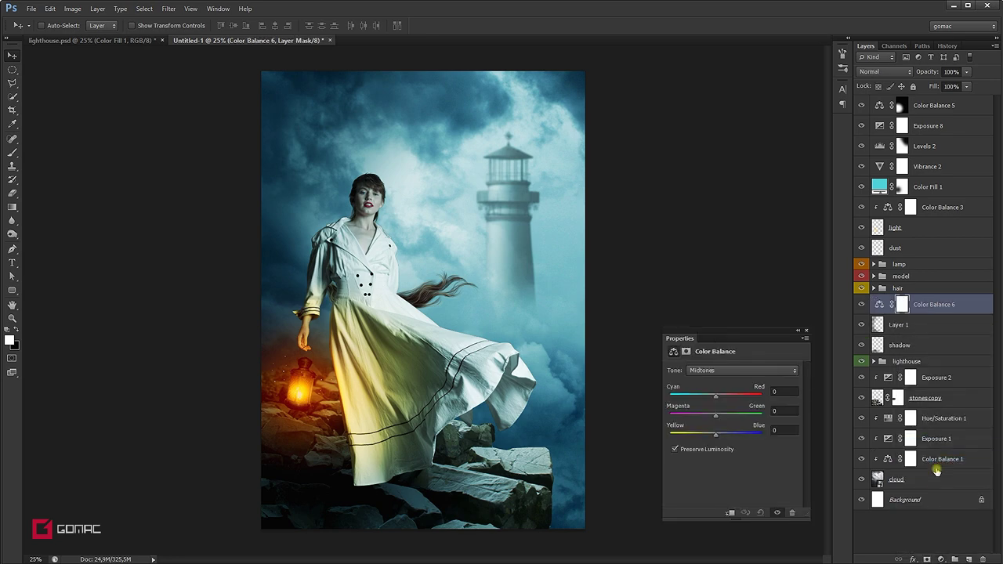
{"action": "left_click", "coordinate": [730, 513]}
Step: Set the Color Balance midtones to +46 red, +7 green and +12 blue
{"action": "mouse_move", "coordinate": [716, 437]}
{"action": "left_mouse_down"}
{"action": "mouse_move", "coordinate": [741, 439]}
{"action": "mouse_move", "coordinate": [722, 441]}
{"action": "left_mouse_up"}
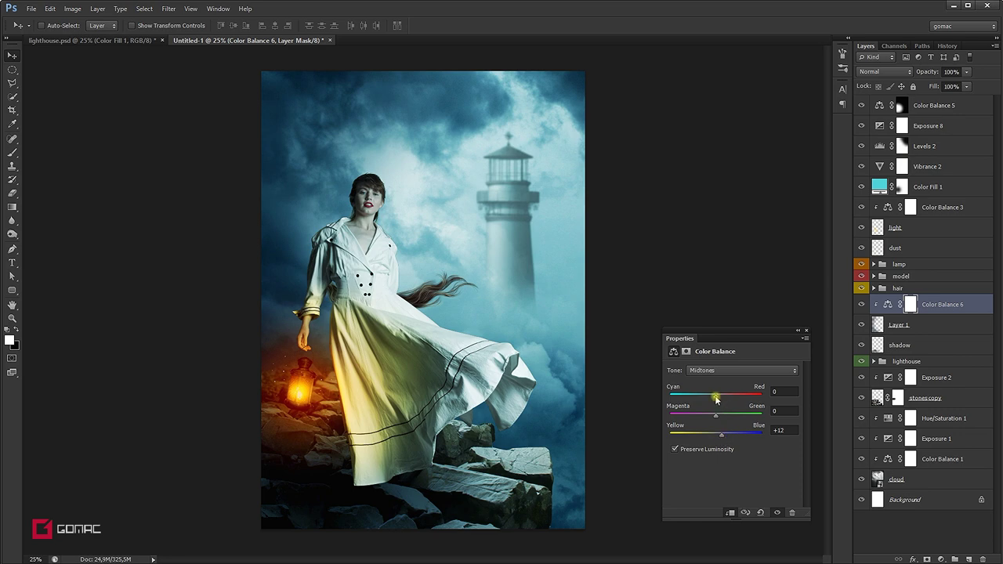
{"action": "mouse_move", "coordinate": [716, 396]}
{"action": "left_mouse_down"}
{"action": "mouse_move", "coordinate": [705, 401]}
{"action": "mouse_move", "coordinate": [754, 404]}
{"action": "mouse_move", "coordinate": [720, 420]}
{"action": "left_mouse_up"}
{"action": "left_click", "coordinate": [785, 411]}
{"action": "left_click_drag", "start_coordinate": [750, 397], "coordinate": [739, 400]}
{"action": "left_click", "coordinate": [805, 331]}
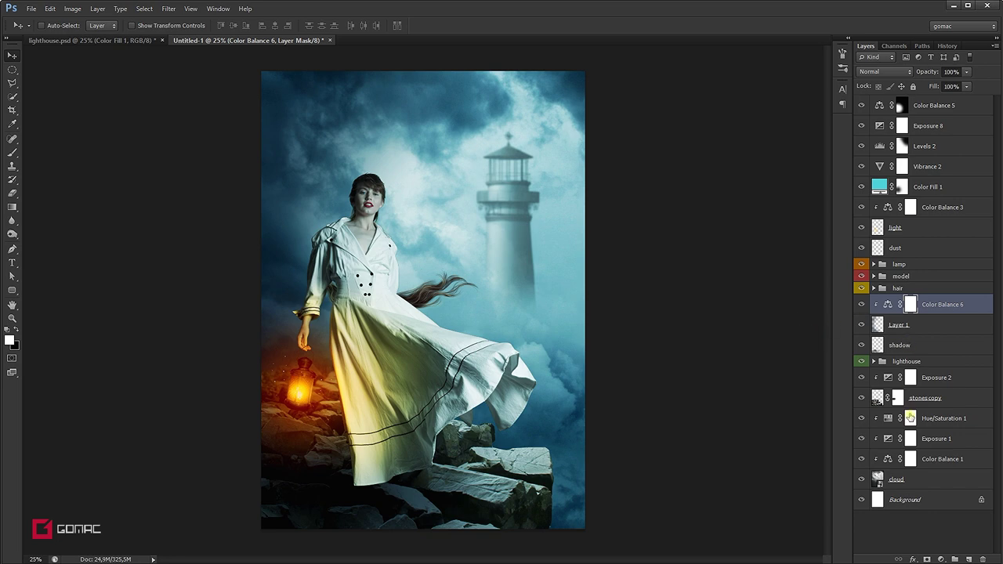
{"action": "left_click", "coordinate": [940, 558]}
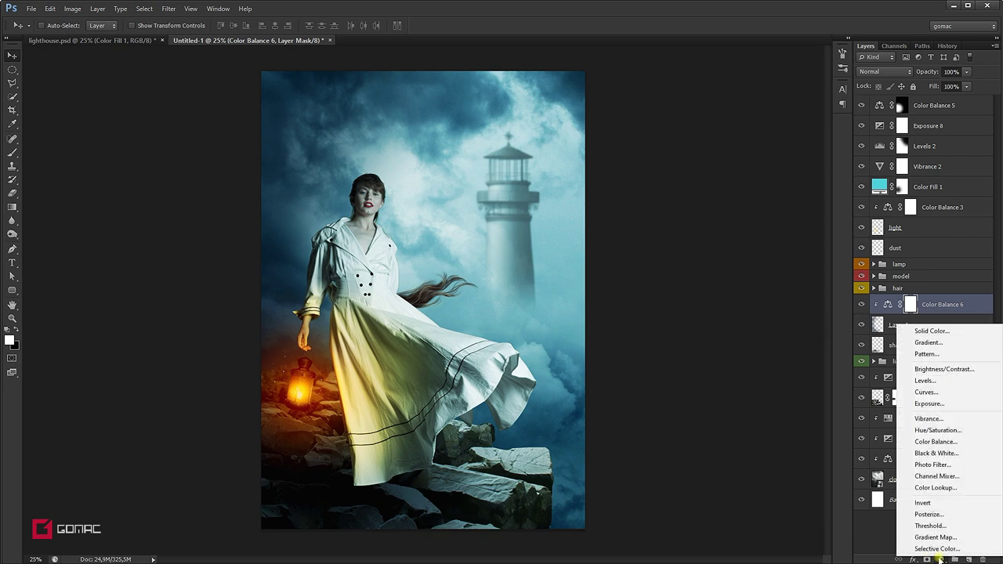
Step: Add an Exposure layer clipped to Layer 1, darkened to about -3.42
{"action": "left_click", "coordinate": [926, 403]}
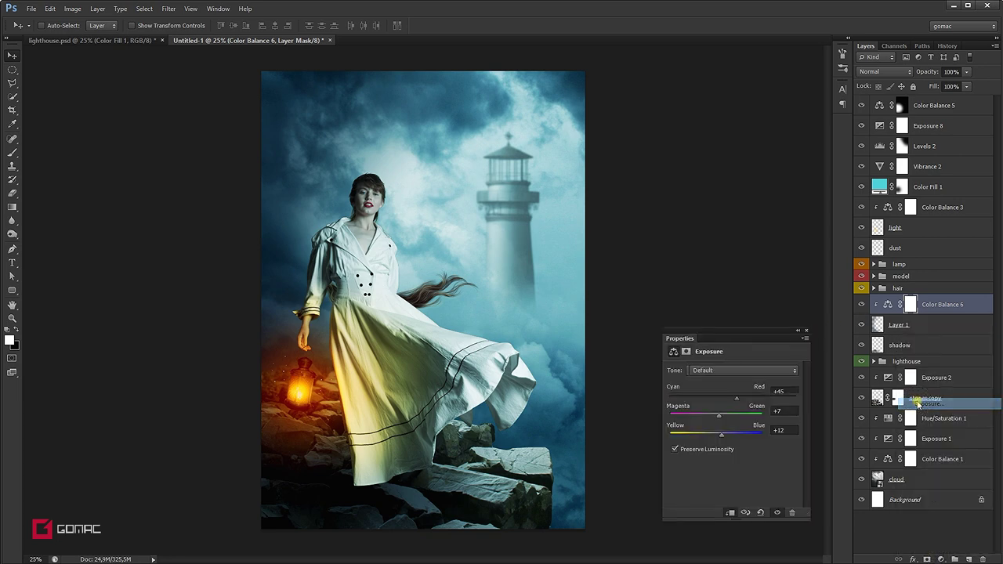
{"action": "left_click", "coordinate": [731, 514]}
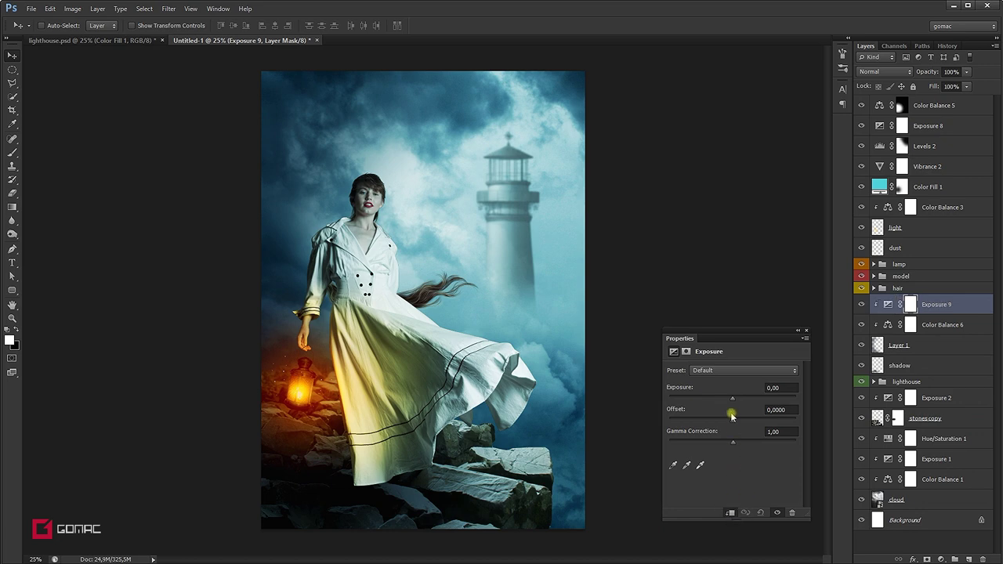
{"action": "left_click_drag", "start_coordinate": [734, 401], "coordinate": [703, 407]}
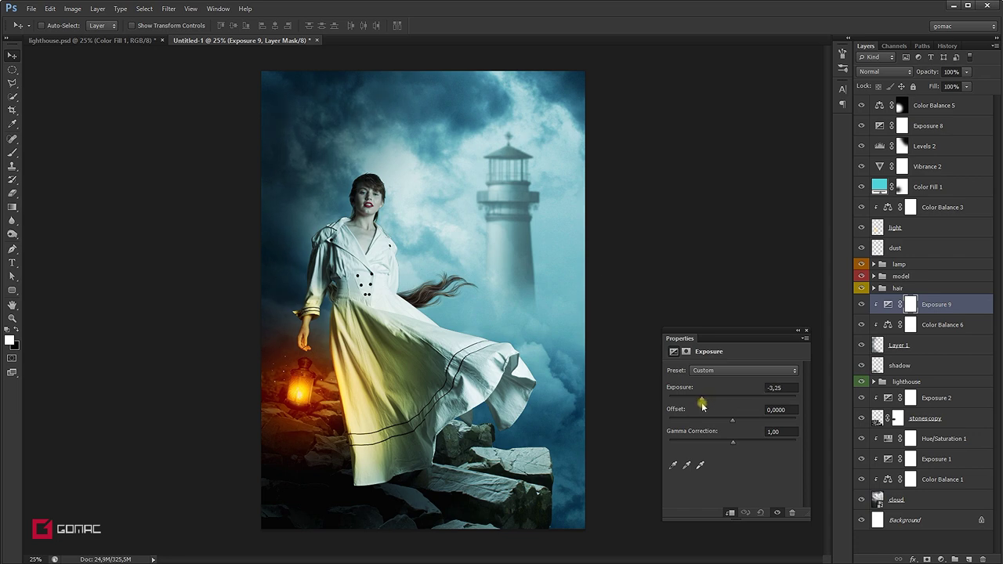
{"action": "left_click_drag", "start_coordinate": [702, 405], "coordinate": [692, 407]}
{"action": "left_click_drag", "start_coordinate": [696, 406], "coordinate": [694, 402]}
{"action": "left_click", "coordinate": [805, 333]}
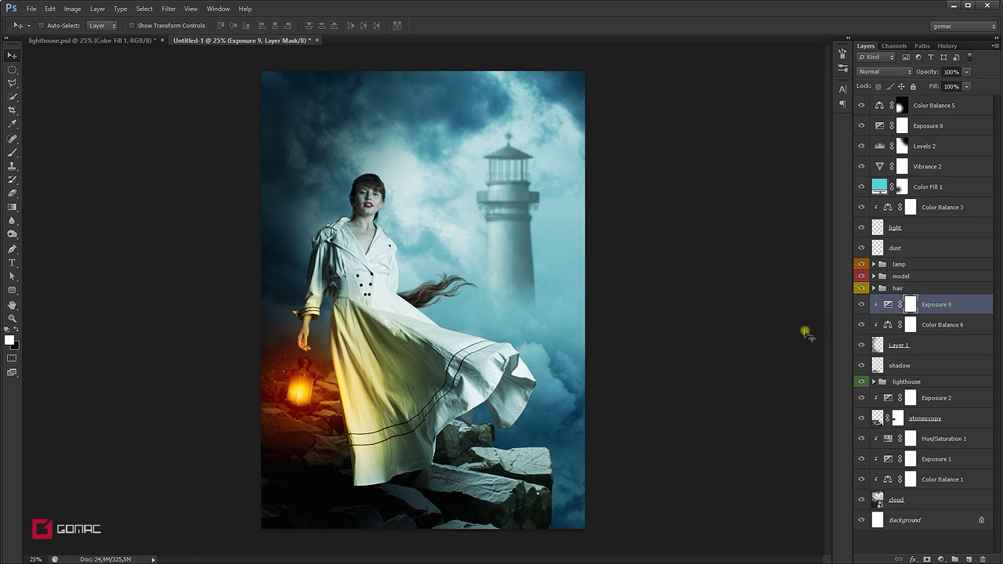
{"action": "left_click", "coordinate": [880, 187]}
Step: Recolour Color Fill 1 to a muted, slightly greener teal, #4baaa2
{"action": "double_click", "coordinate": [881, 186]}
{"action": "left_click", "coordinate": [825, 373]}
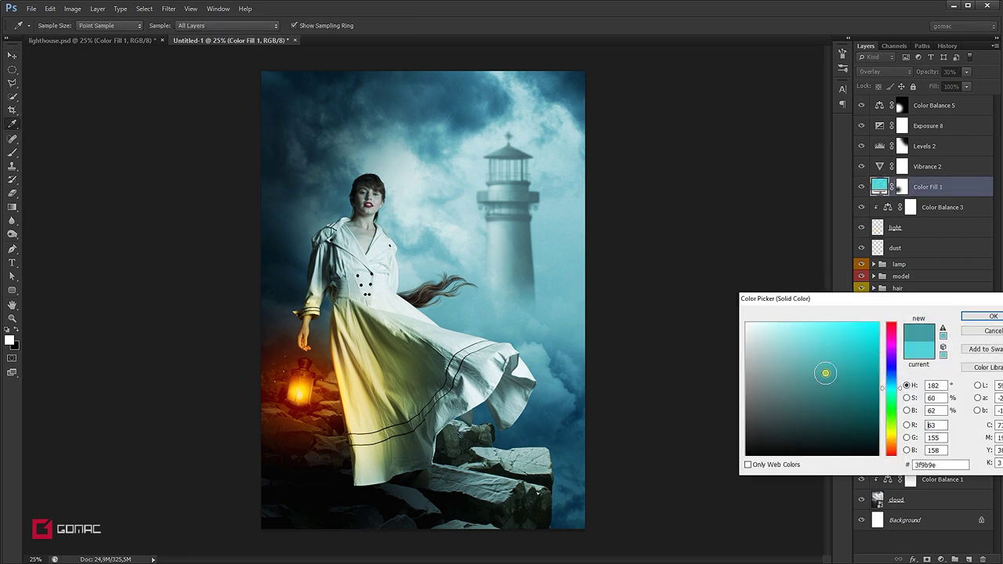
{"action": "left_click", "coordinate": [819, 381]}
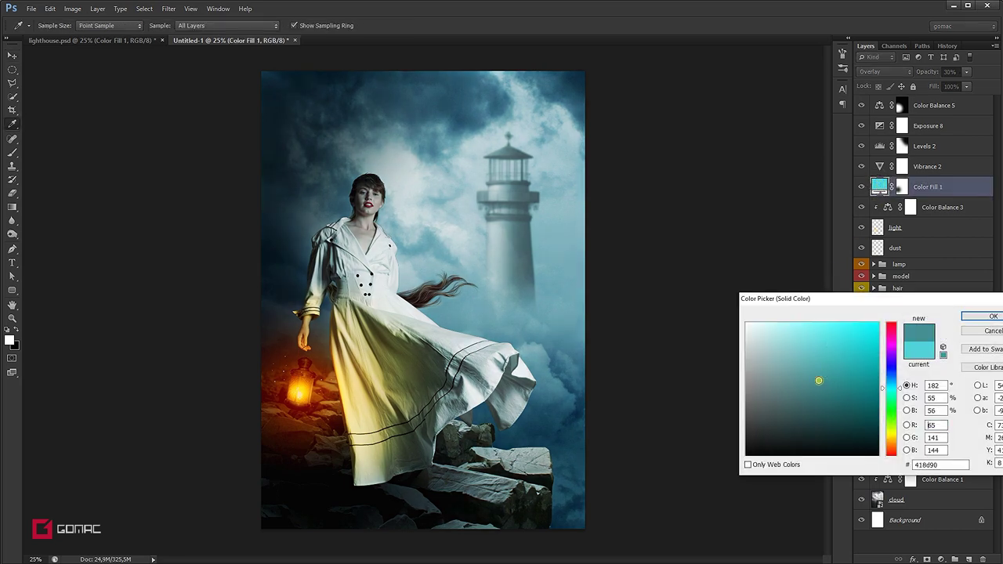
{"action": "left_click", "coordinate": [817, 388]}
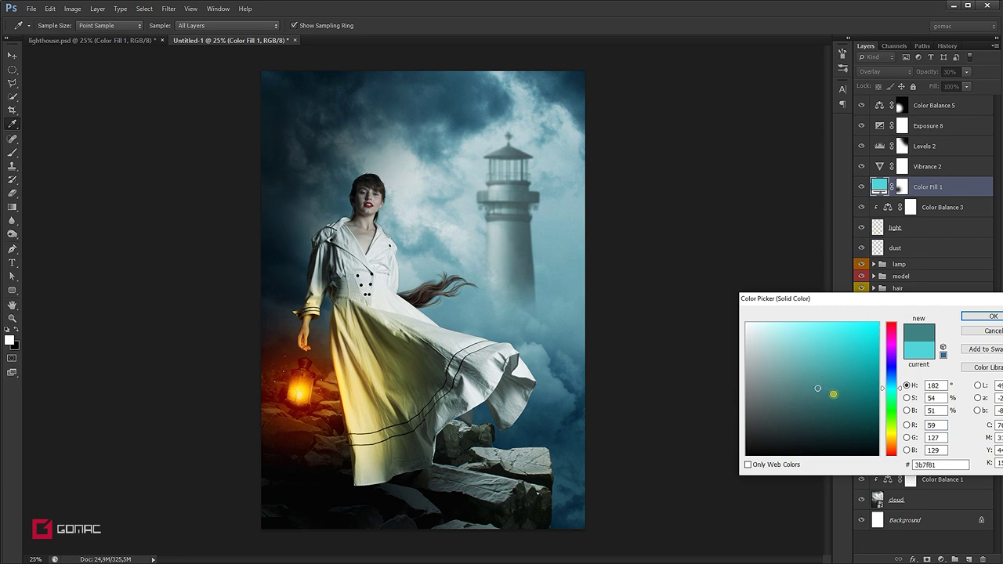
{"action": "left_click", "coordinate": [795, 351]}
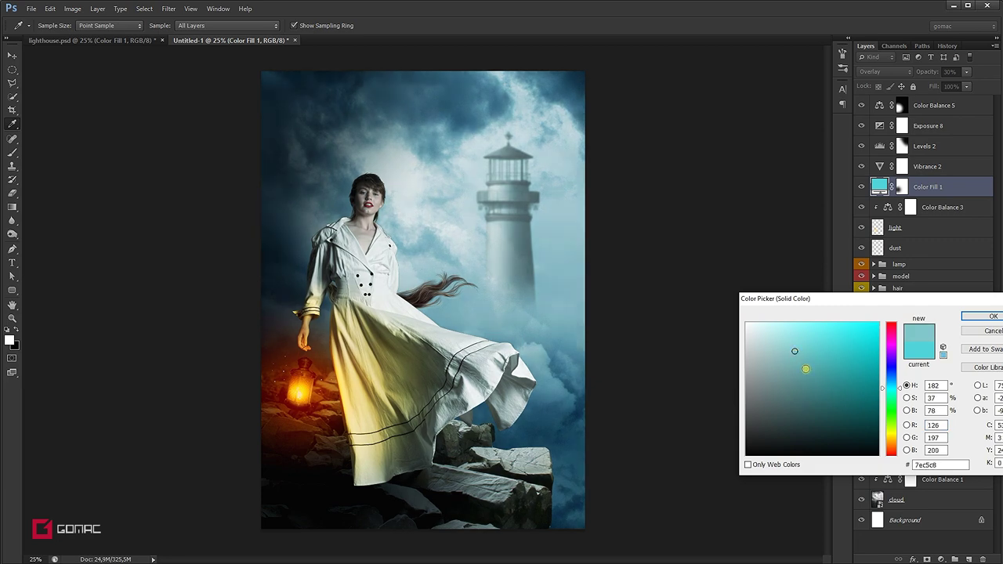
{"action": "left_click", "coordinate": [808, 369]}
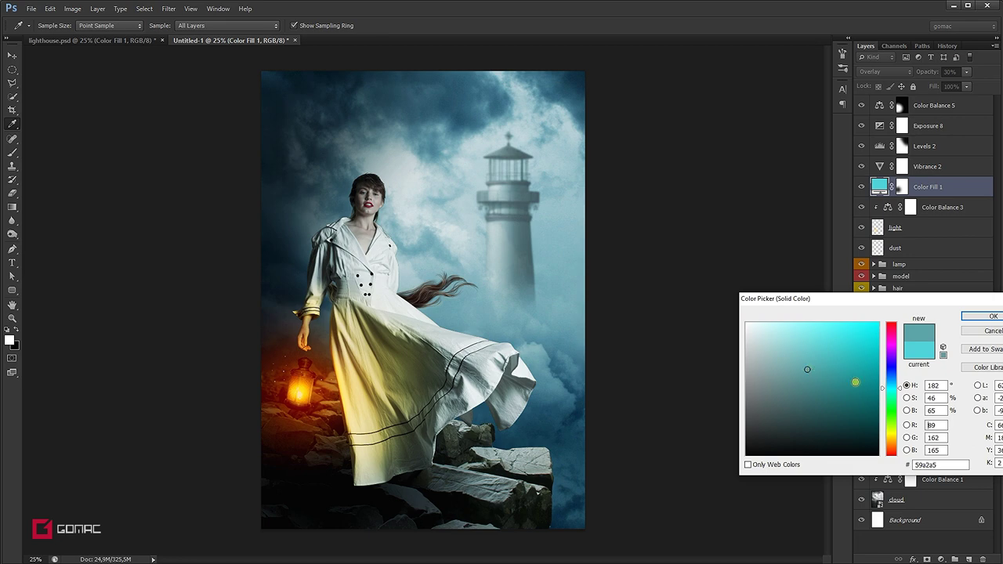
{"action": "left_click_drag", "start_coordinate": [901, 392], "coordinate": [902, 403]}
{"action": "left_click_drag", "start_coordinate": [903, 401], "coordinate": [902, 392]}
{"action": "left_click_drag", "start_coordinate": [813, 361], "coordinate": [826, 358]}
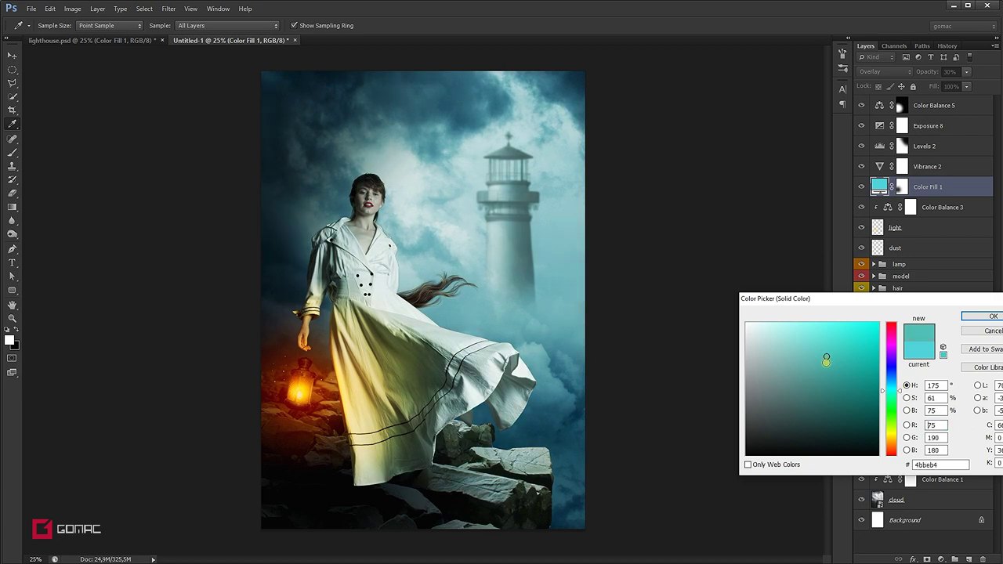
{"action": "left_click_drag", "start_coordinate": [826, 366], "coordinate": [828, 374]}
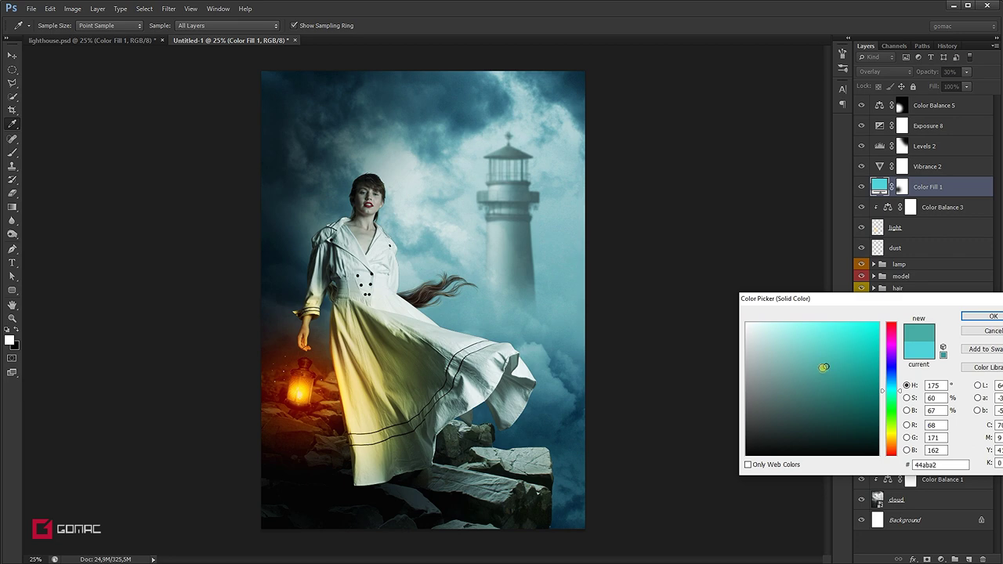
{"action": "left_click_drag", "start_coordinate": [824, 366], "coordinate": [820, 367]}
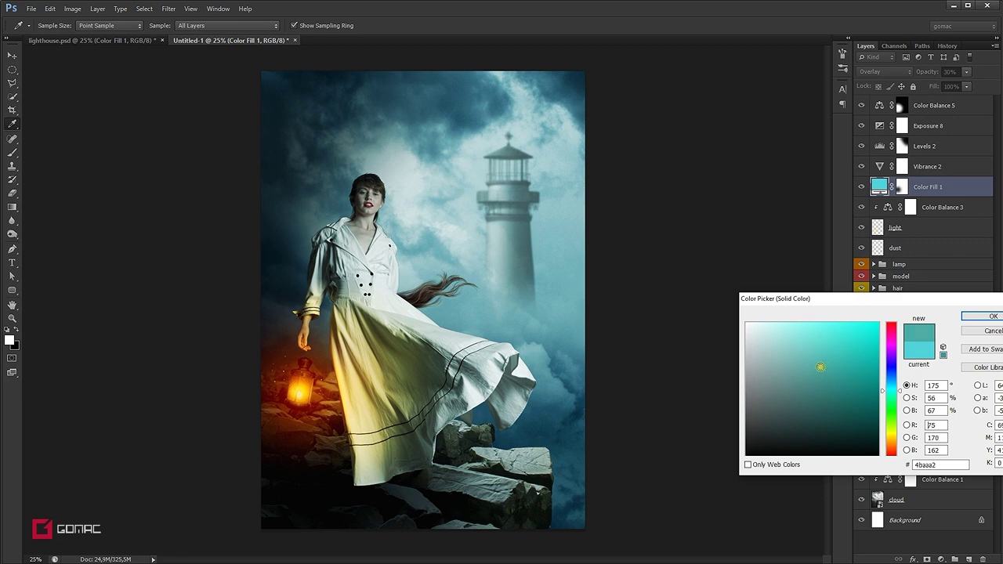
{"action": "left_click", "coordinate": [978, 317]}
Step: Set the light layer to 51% opacity and add empty Layer 7 above dust
{"action": "key", "text": "v"}
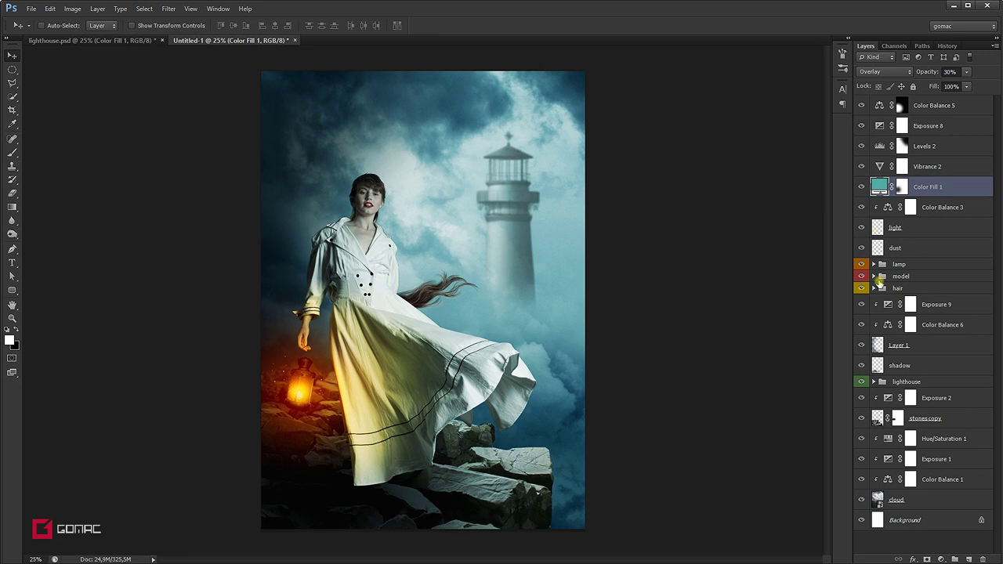
{"action": "left_click", "coordinate": [873, 278]}
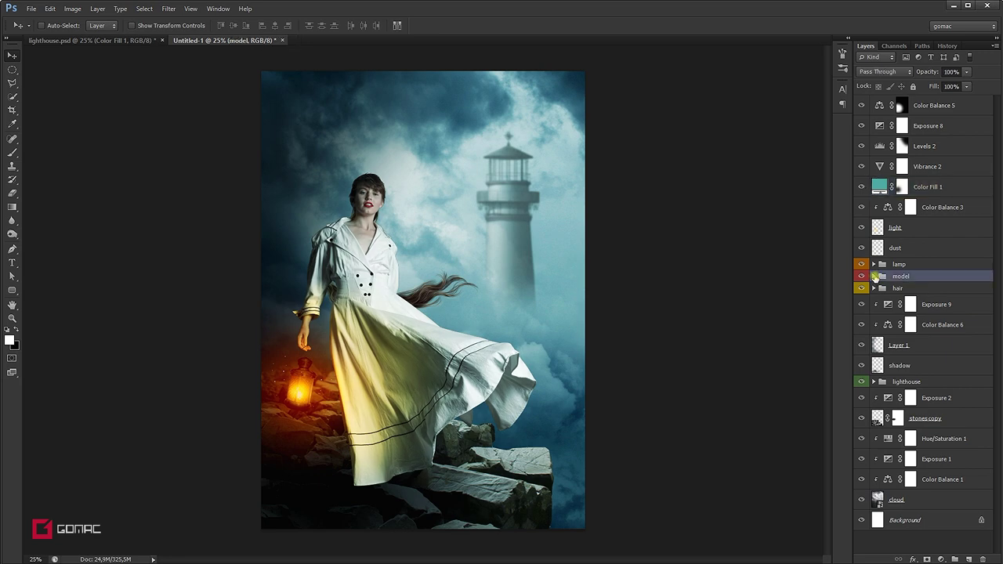
{"action": "left_click", "coordinate": [877, 229]}
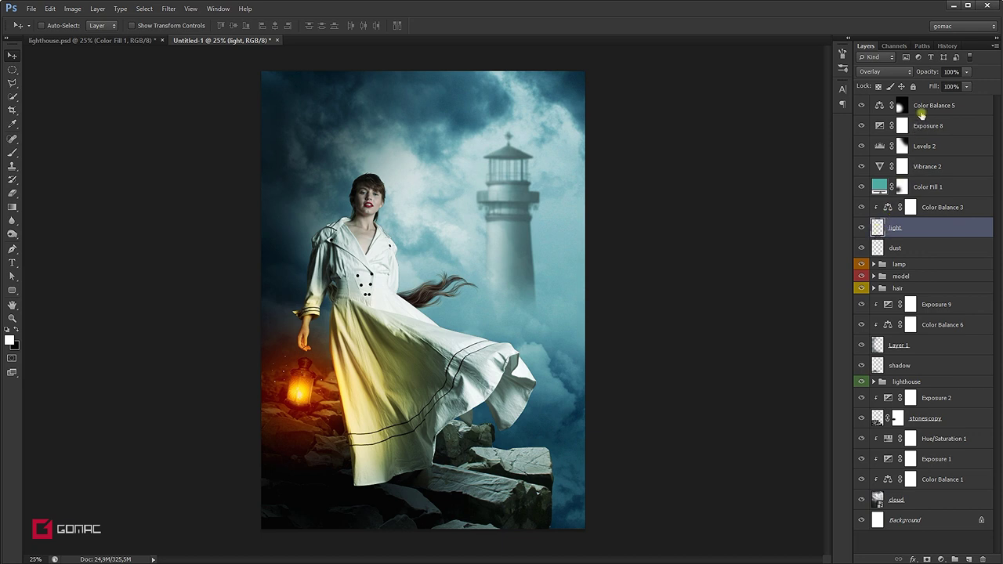
{"action": "left_click_drag", "start_coordinate": [927, 72], "coordinate": [903, 81]}
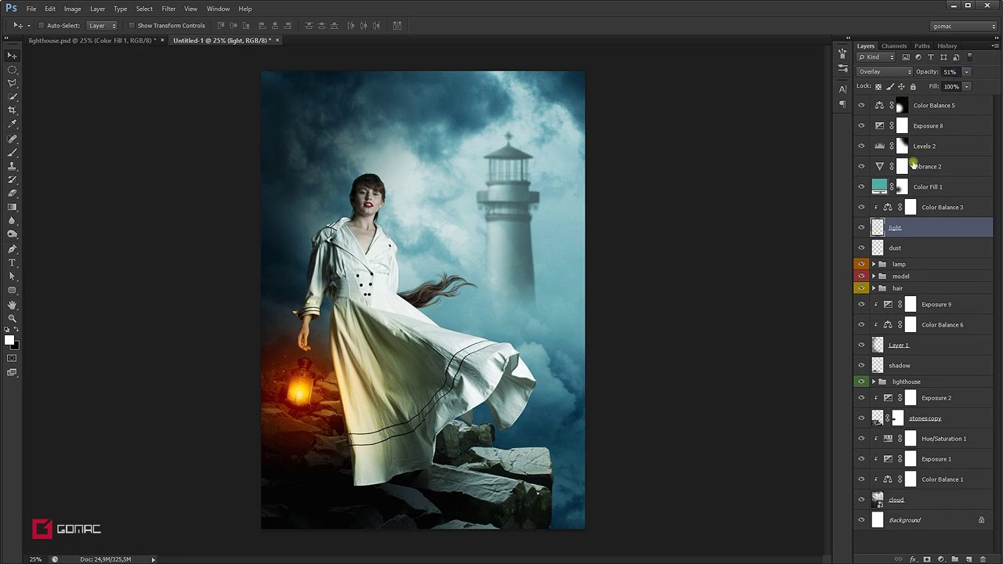
{"action": "left_click", "coordinate": [944, 251]}
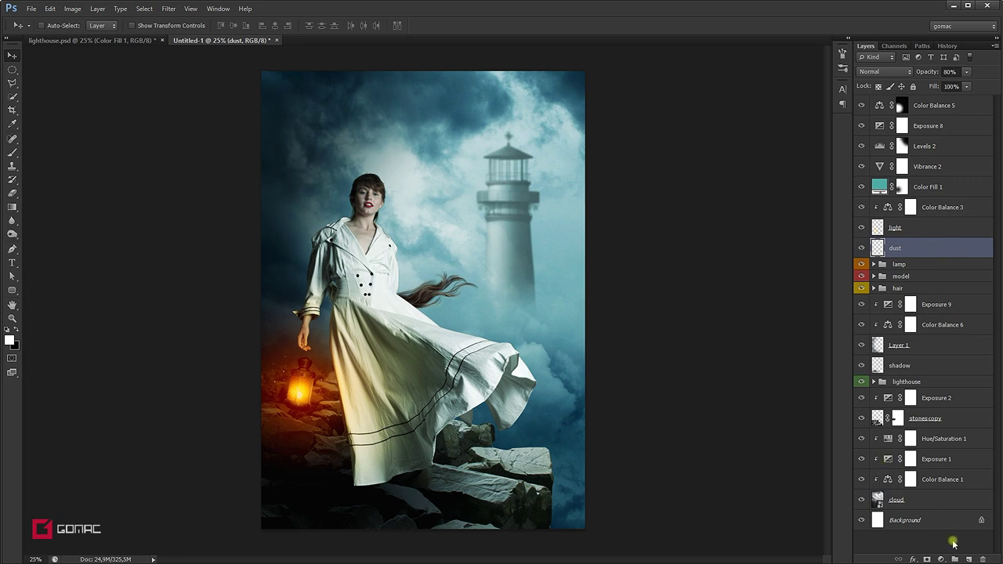
{"action": "left_click", "coordinate": [969, 559]}
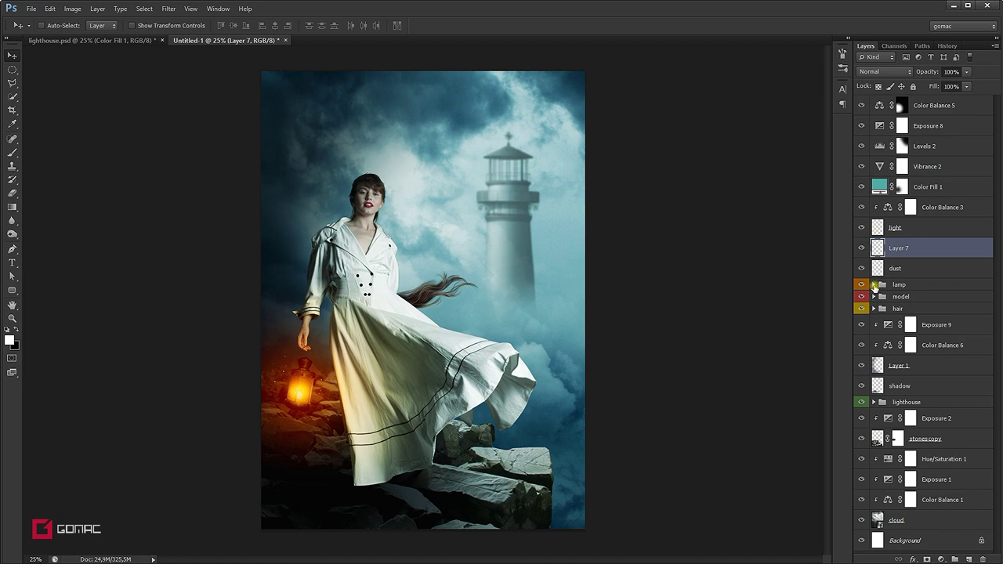
Step: Within the model's outline, shade the dress hem with a soft black 14%, 700 px brush
{"action": "left_click", "coordinate": [874, 297]}
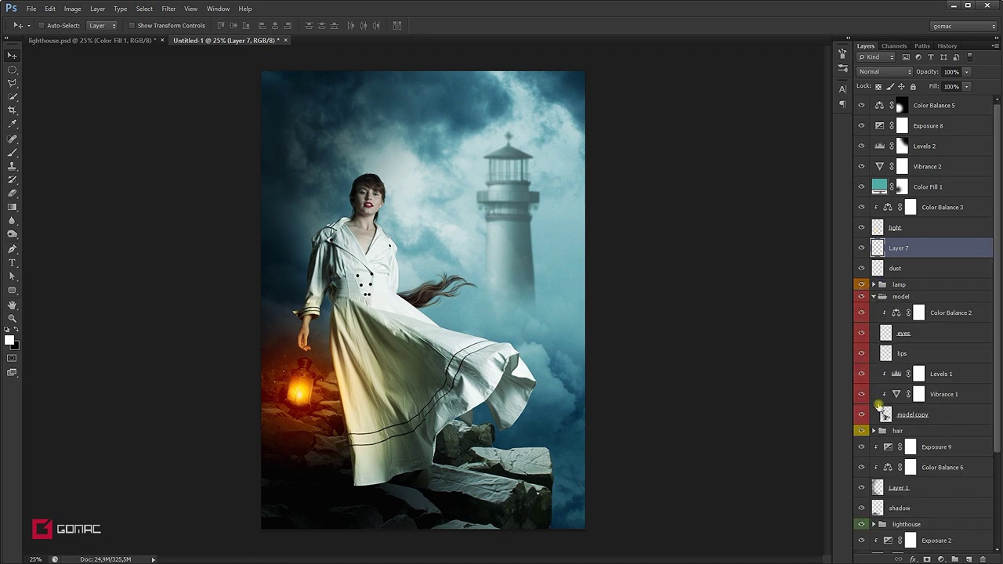
{"action": "left_click", "coordinate": [884, 414], "text": "ctrl"}
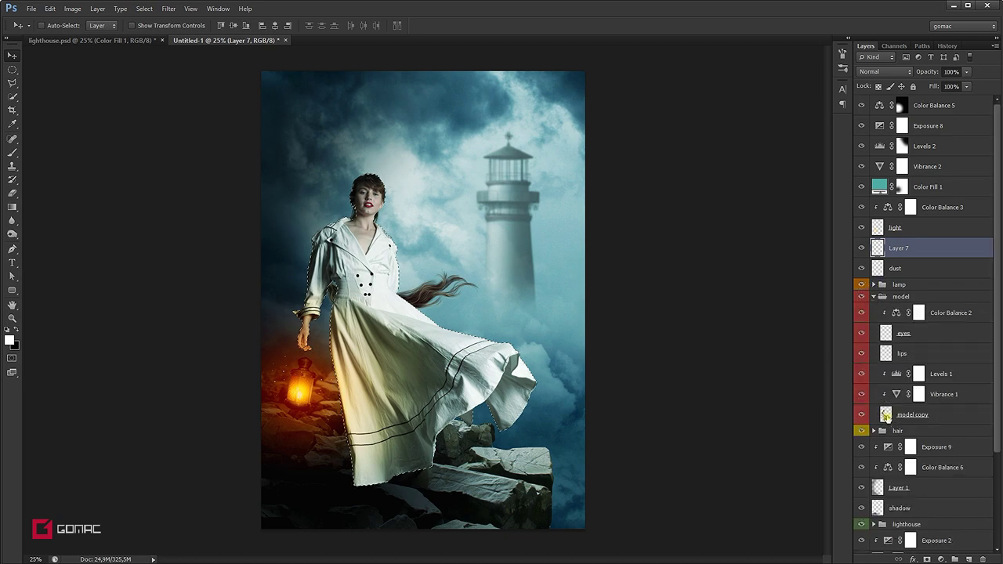
{"action": "left_click", "coordinate": [16, 329]}
{"action": "left_click", "coordinate": [12, 152]}
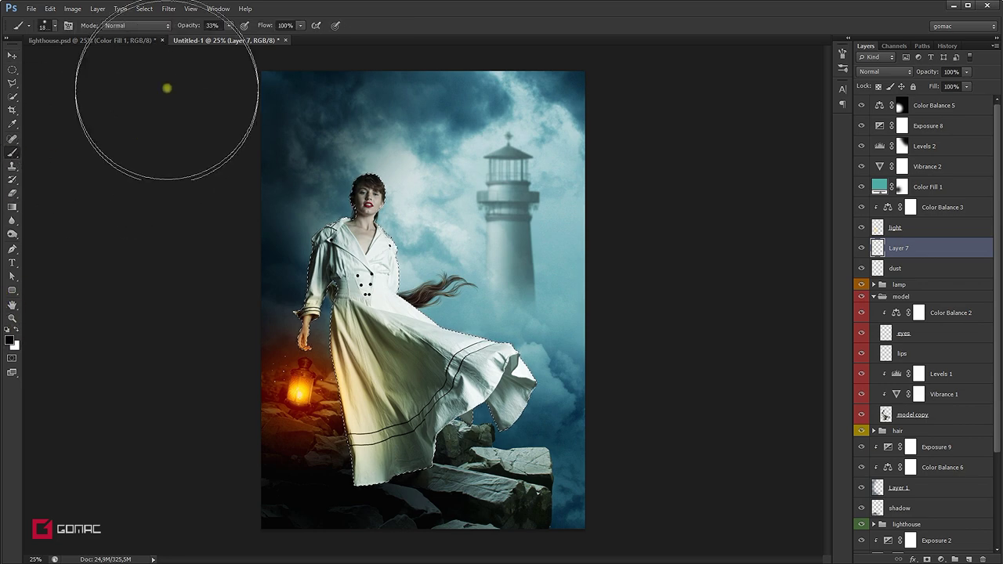
{"action": "left_click_drag", "start_coordinate": [229, 25], "coordinate": [218, 42]}
{"action": "right_click", "coordinate": [414, 197]}
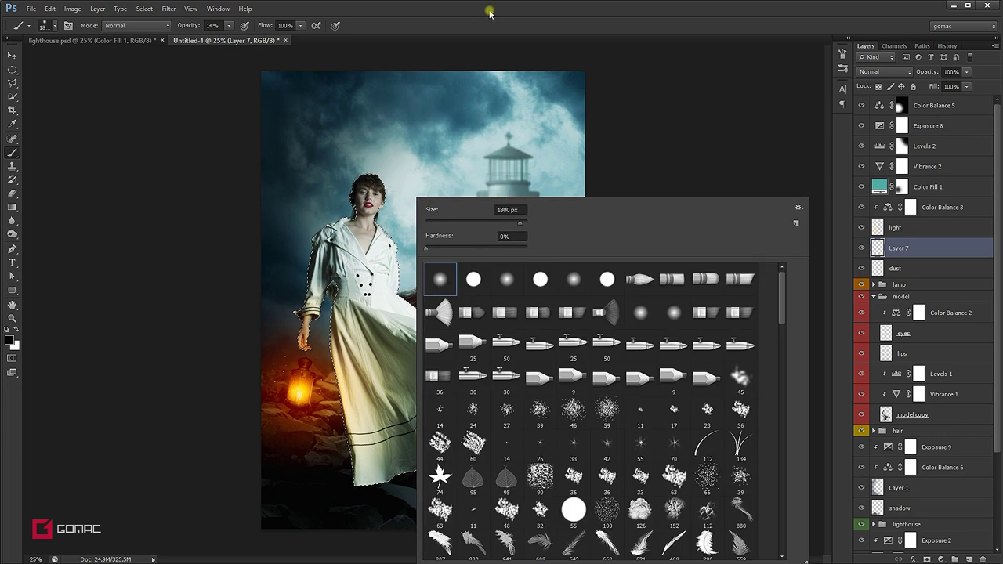
{"action": "left_click", "coordinate": [490, 10]}
{"action": "key", "text": "bracketleft"}
{"action": "key", "text": "bracketleft"}
{"action": "key", "text": "bracketleft"}
{"action": "key", "text": "bracketright"}
{"action": "key", "text": "bracketright"}
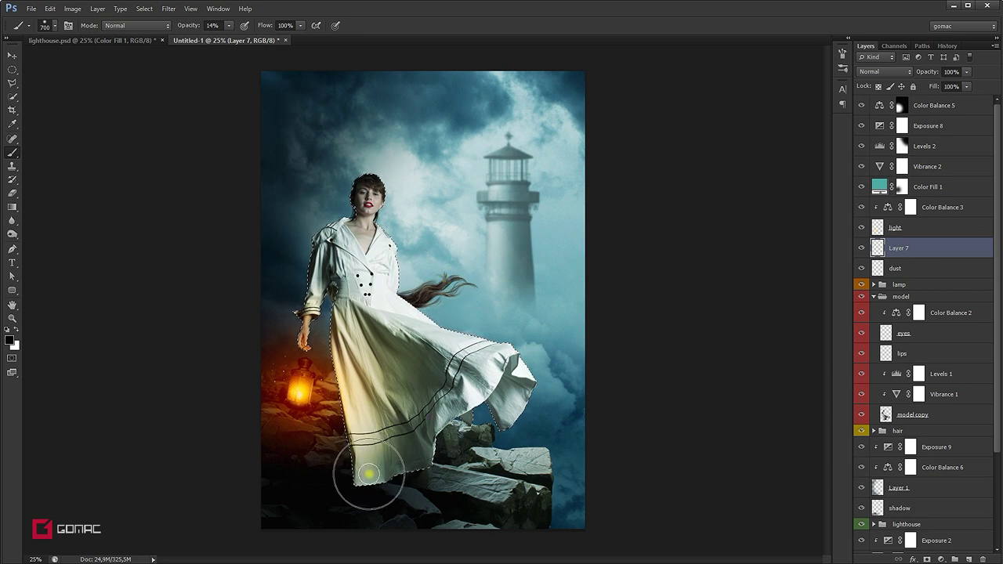
{"action": "mouse_move", "coordinate": [369, 467]}
{"action": "left_mouse_down"}
{"action": "mouse_move", "coordinate": [350, 510]}
{"action": "mouse_move", "coordinate": [420, 461]}
{"action": "mouse_move", "coordinate": [361, 447]}
{"action": "left_mouse_up"}
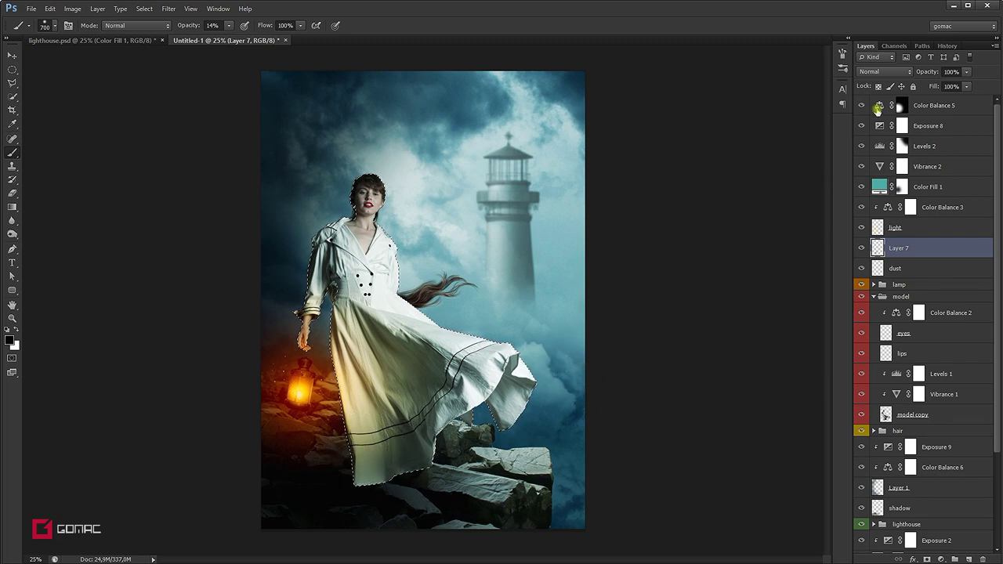
Step: Set Layer 7's blend mode to Multiply
{"action": "left_click", "coordinate": [908, 71]}
{"action": "scroll", "coordinate": [901, 94], "scroll_direction": "up", "scroll_amount": 2}
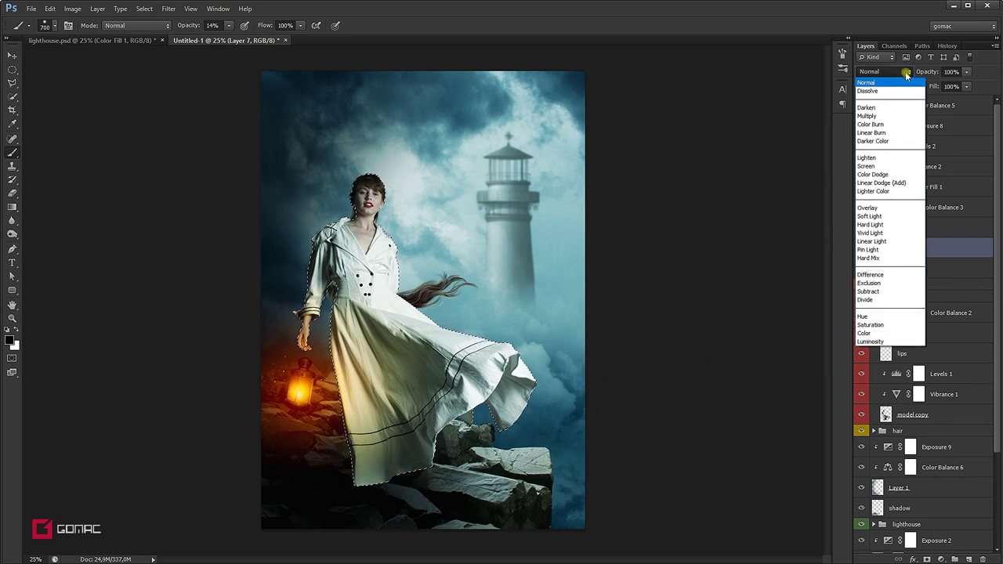
{"action": "left_click", "coordinate": [895, 116]}
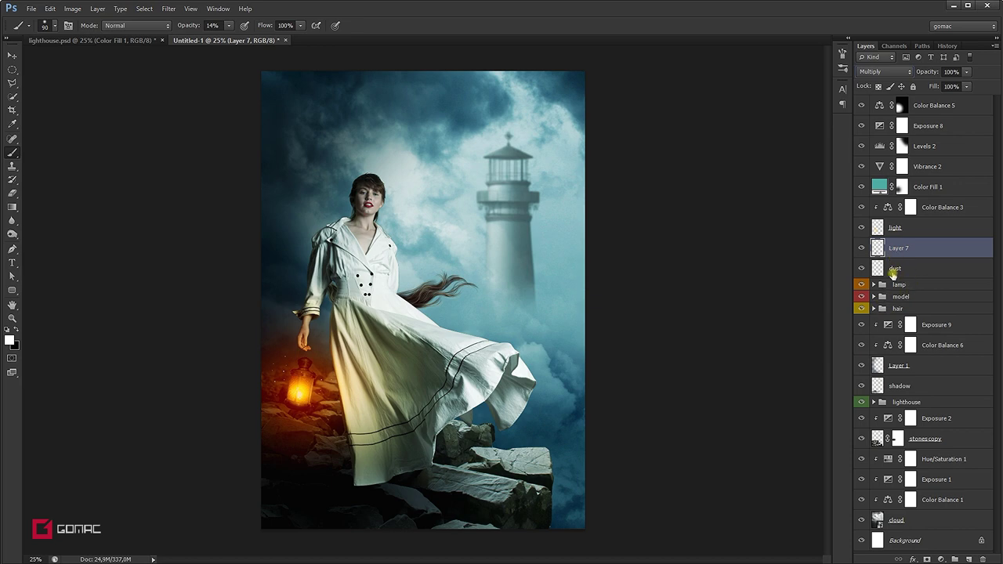
{"action": "left_click", "coordinate": [875, 285]}
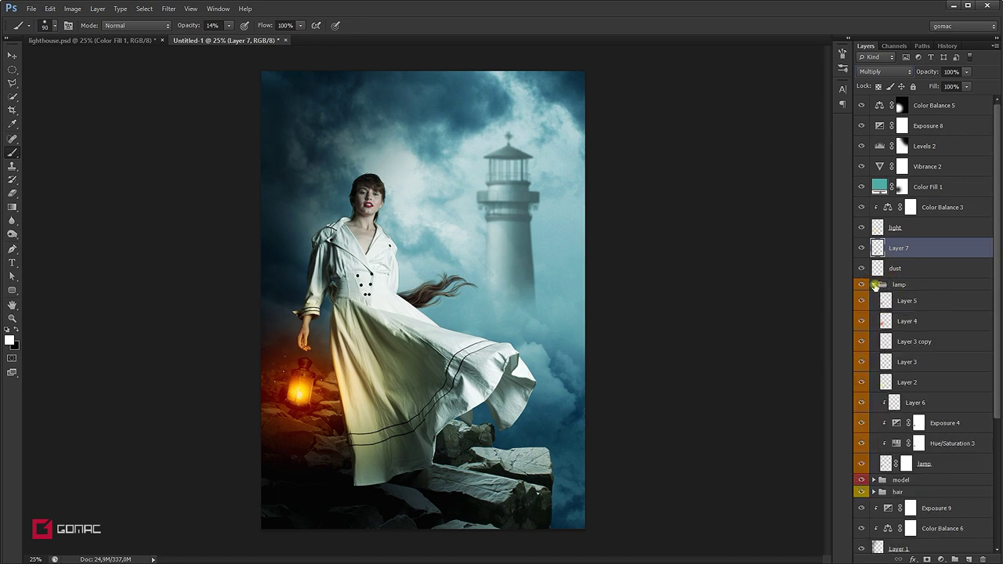
Step: Create Layer 8 above Layer 5 in the lamp group and paint warm lantern glow with a 175 px brush
{"action": "left_click", "coordinate": [934, 301]}
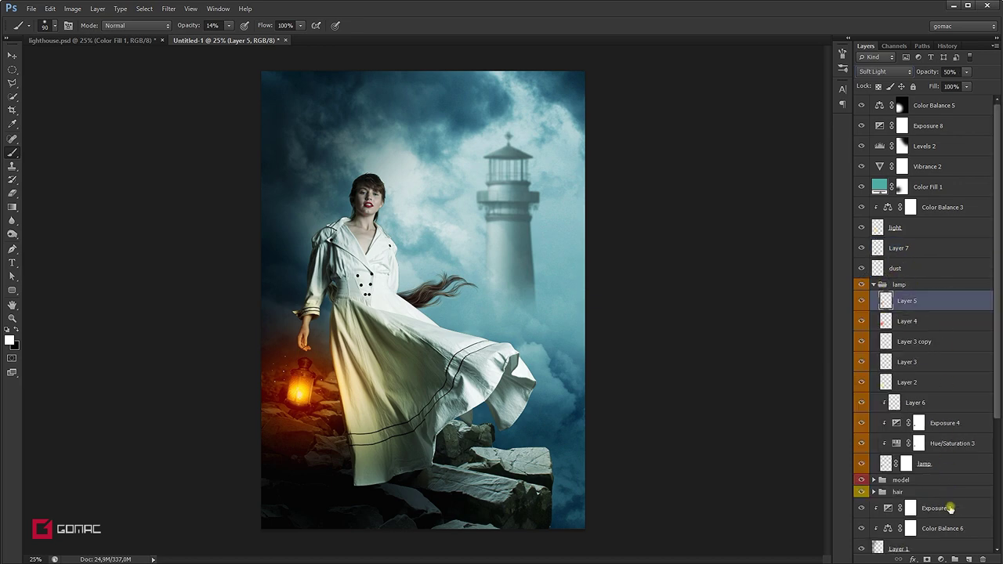
{"action": "left_click", "coordinate": [971, 559]}
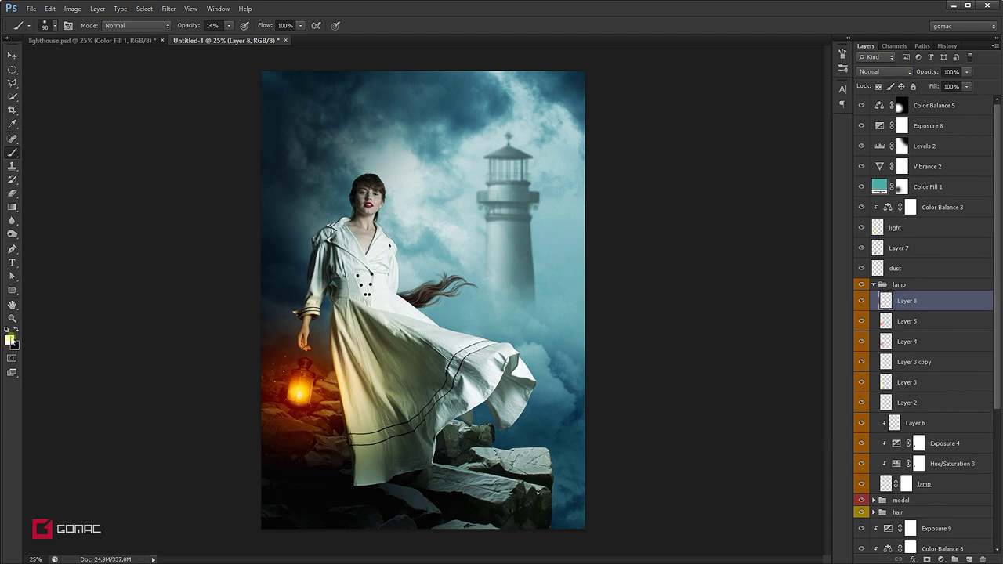
{"action": "left_click", "coordinate": [10, 340]}
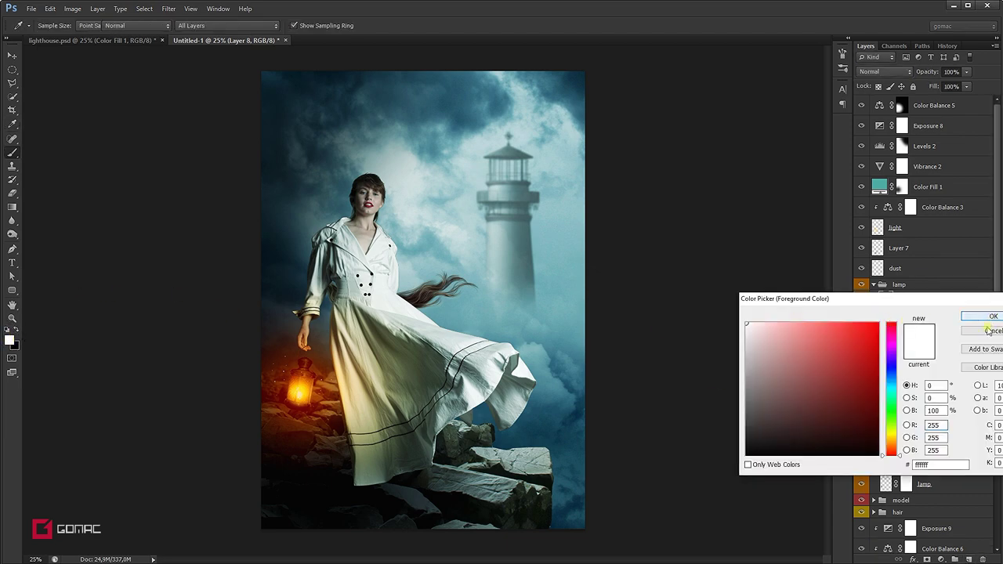
{"action": "left_click", "coordinate": [992, 317]}
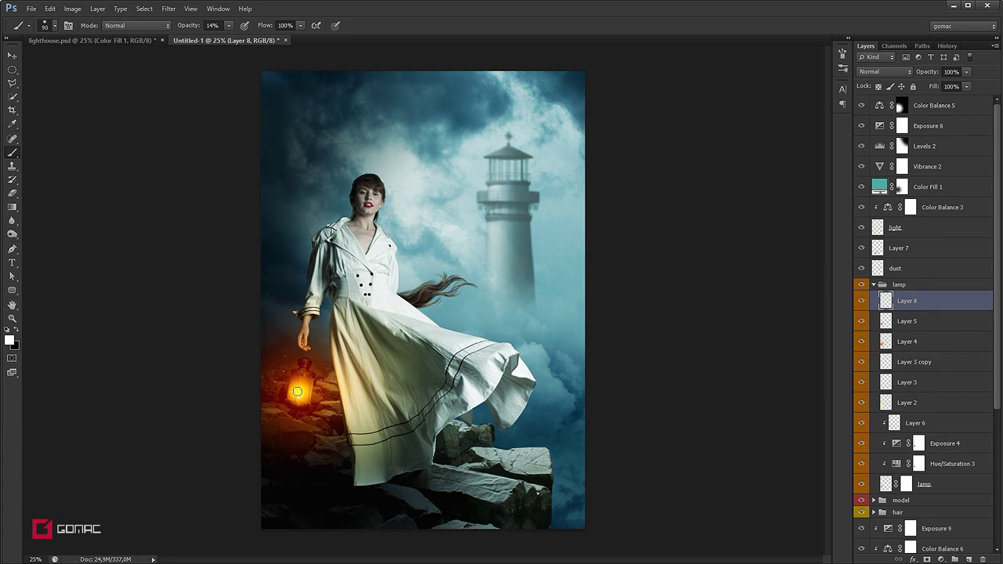
{"action": "key", "text": "bracketright"}
{"action": "key", "text": "bracketright"}
{"action": "key", "text": "bracketright"}
{"action": "left_click_drag", "start_coordinate": [229, 25], "coordinate": [216, 41]}
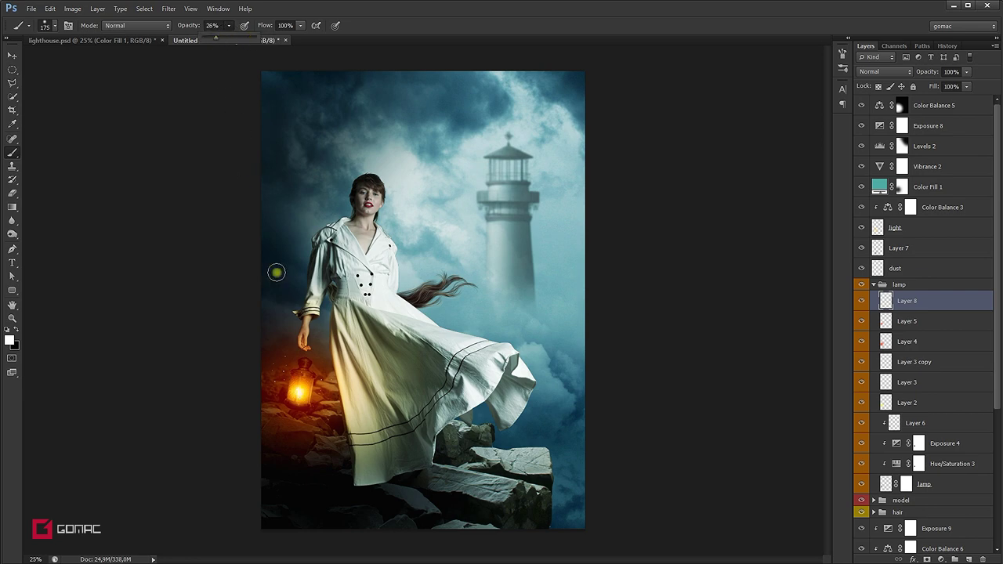
{"action": "left_click", "coordinate": [299, 392]}
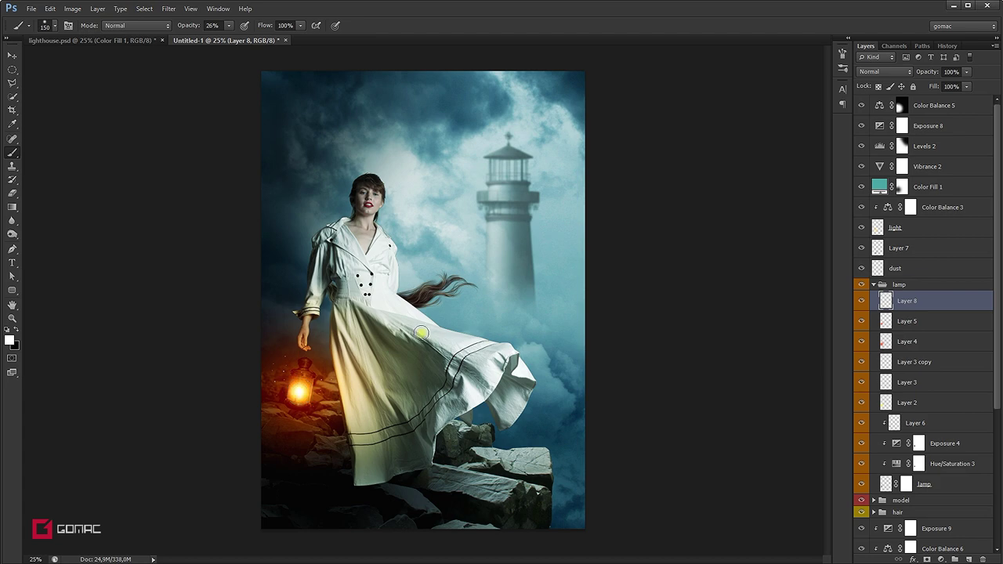
{"action": "left_click", "coordinate": [15, 56]}
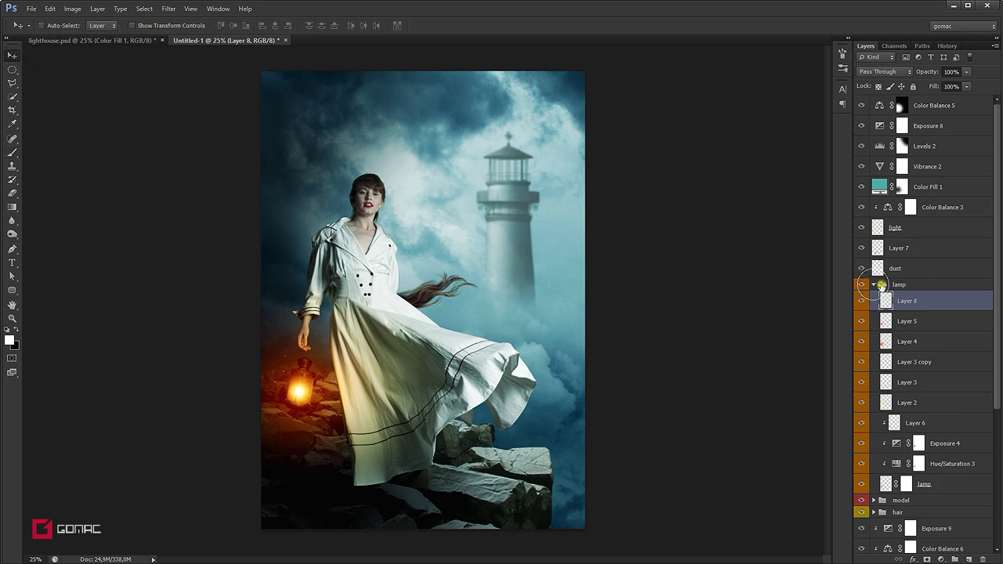
{"action": "left_click", "coordinate": [874, 285]}
{"action": "left_click", "coordinate": [913, 286]}
{"action": "key", "text": "ctrl+minus"}
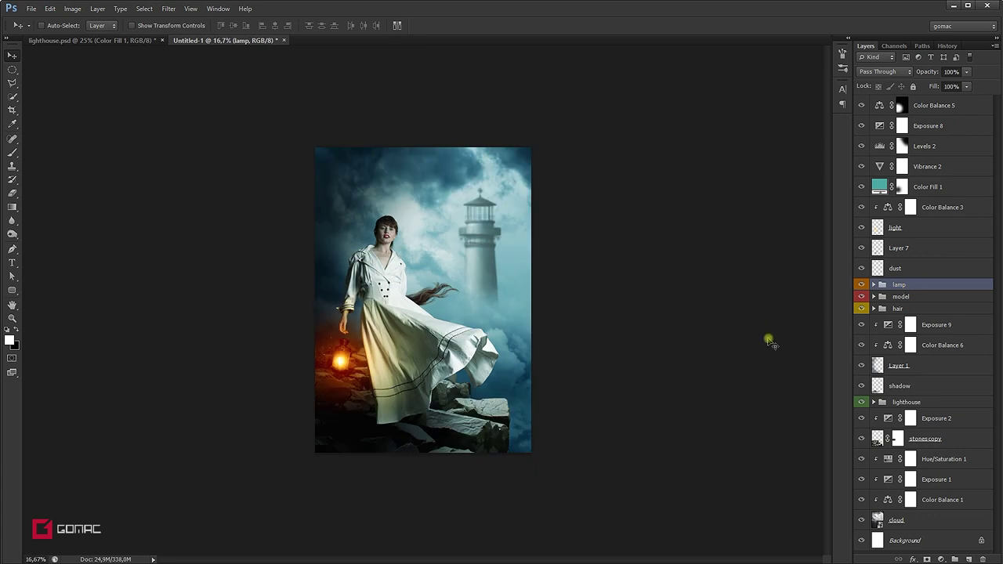
Step: Sample a dark teal from the sky and set Layer 1's opacity to 92%
{"action": "left_click", "coordinate": [927, 366]}
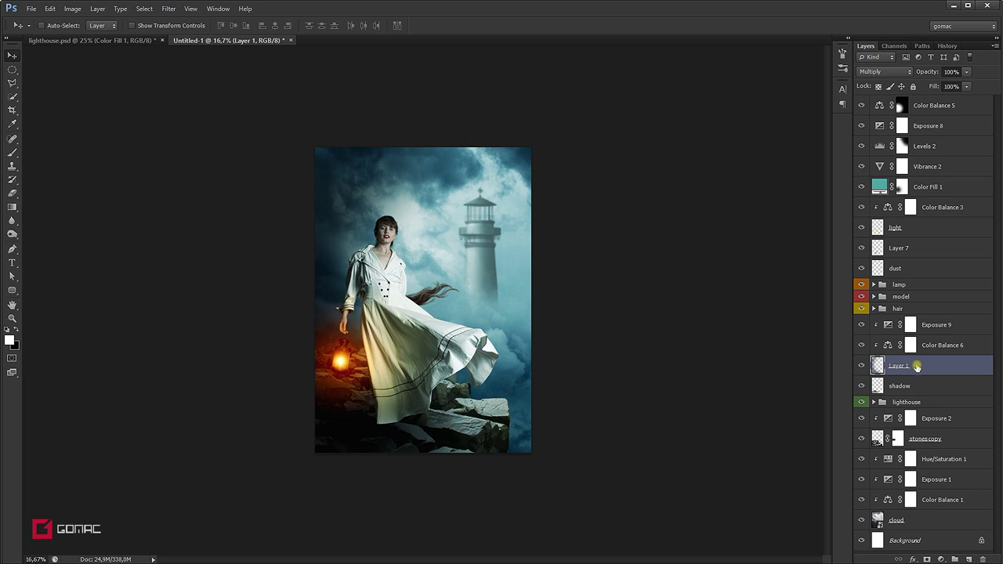
{"action": "left_click", "coordinate": [13, 124]}
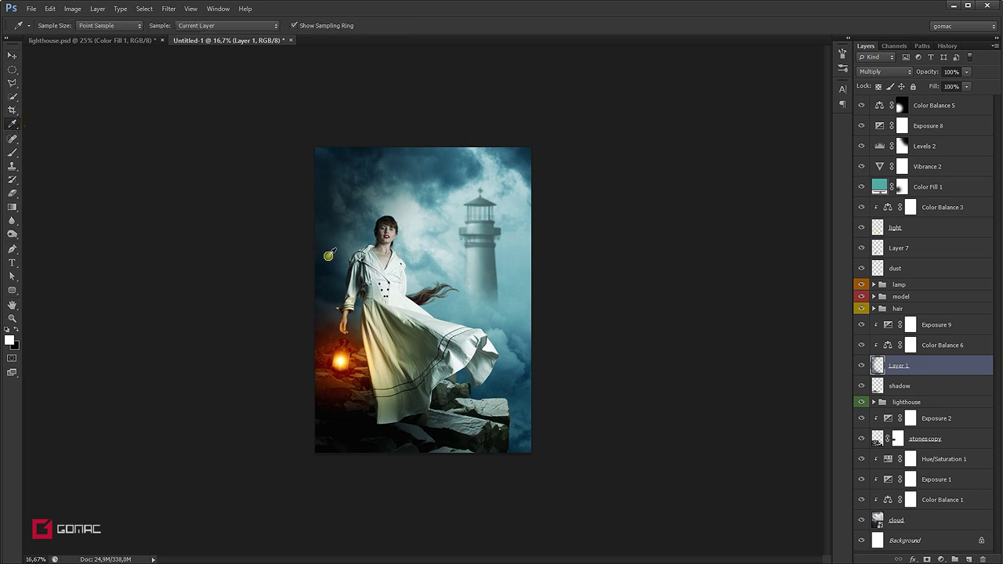
{"action": "left_click", "coordinate": [12, 153]}
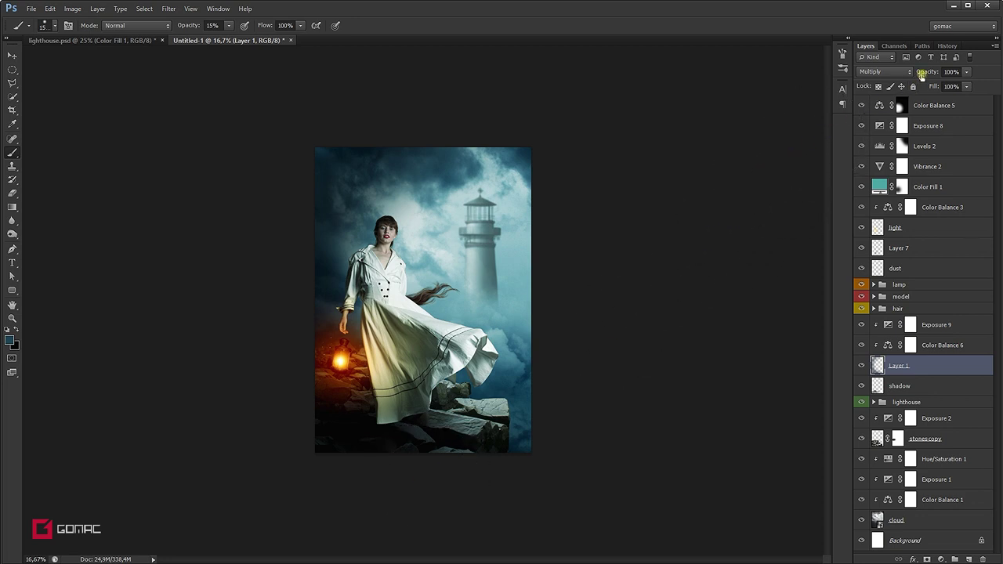
{"action": "left_click_drag", "start_coordinate": [925, 74], "coordinate": [920, 75]}
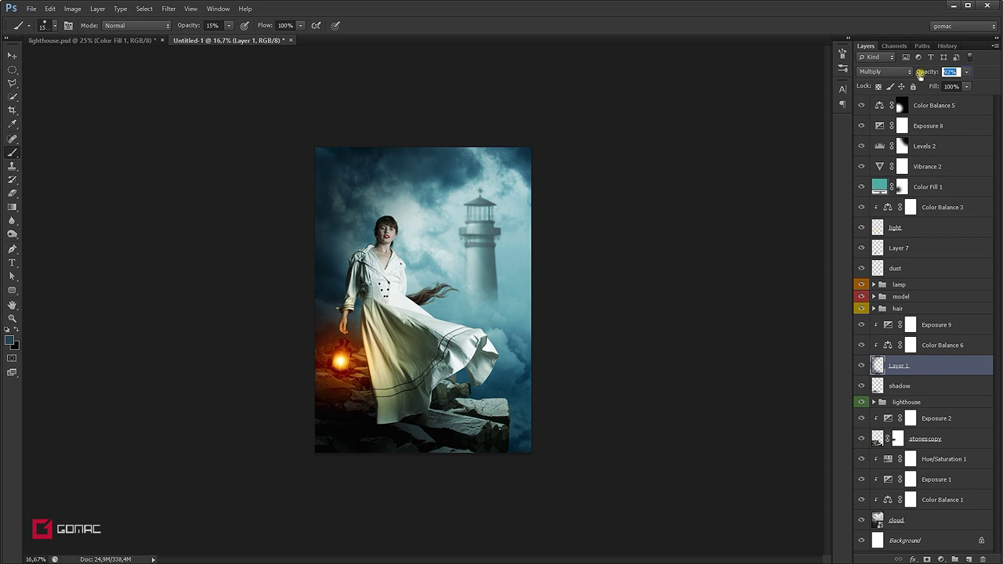
{"action": "key", "text": "Return"}
{"action": "key", "text": "v"}
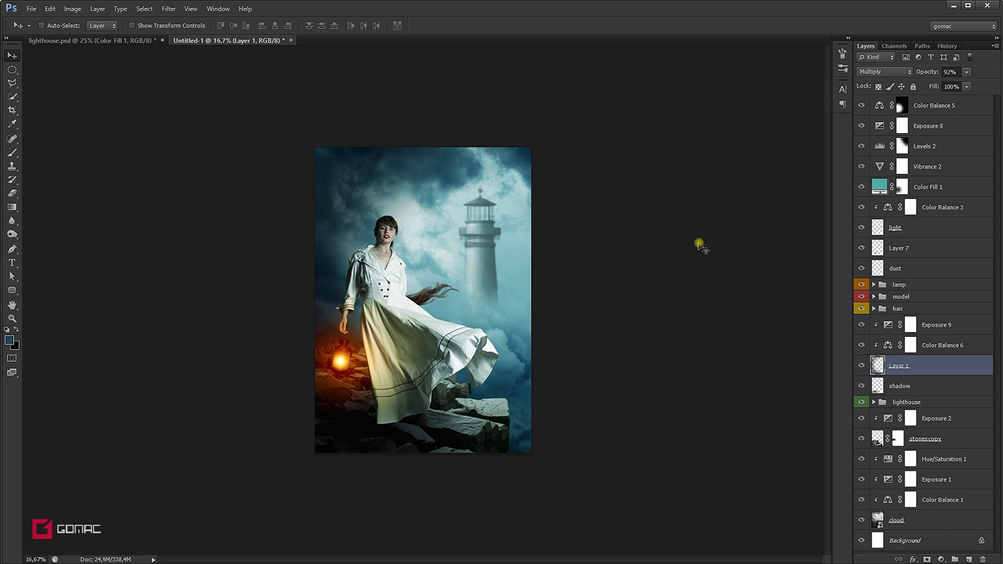
{"action": "left_click", "coordinate": [946, 520]}
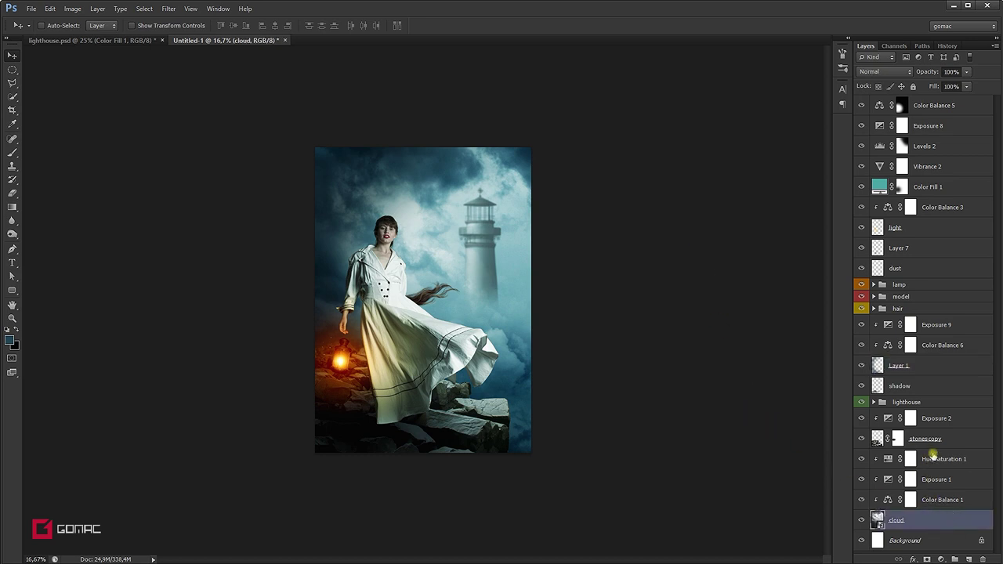
Step: Lighten the Exposure 1 adjustment on the clouds slightly
{"action": "double_click", "coordinate": [889, 480]}
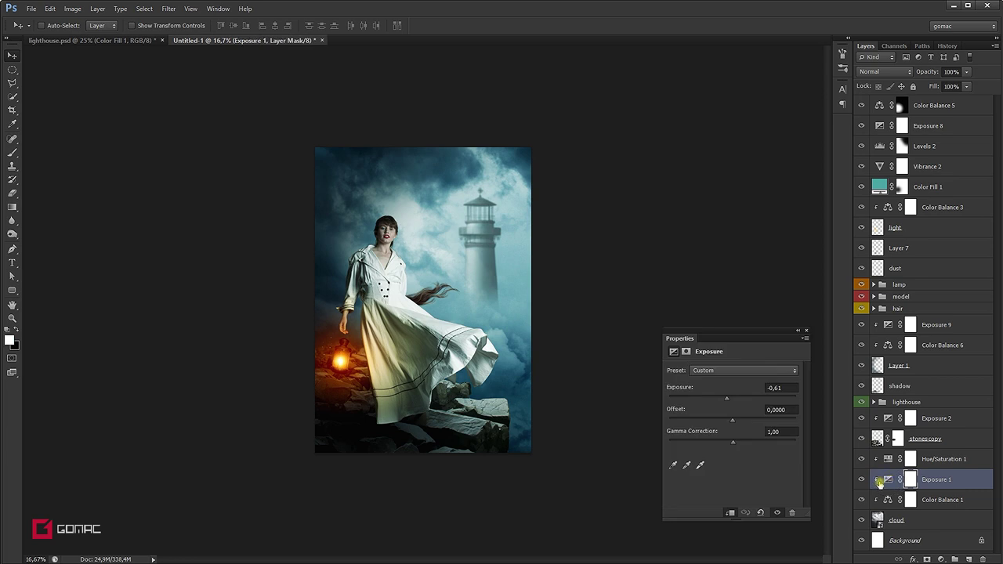
{"action": "left_click_drag", "start_coordinate": [727, 403], "coordinate": [730, 402]}
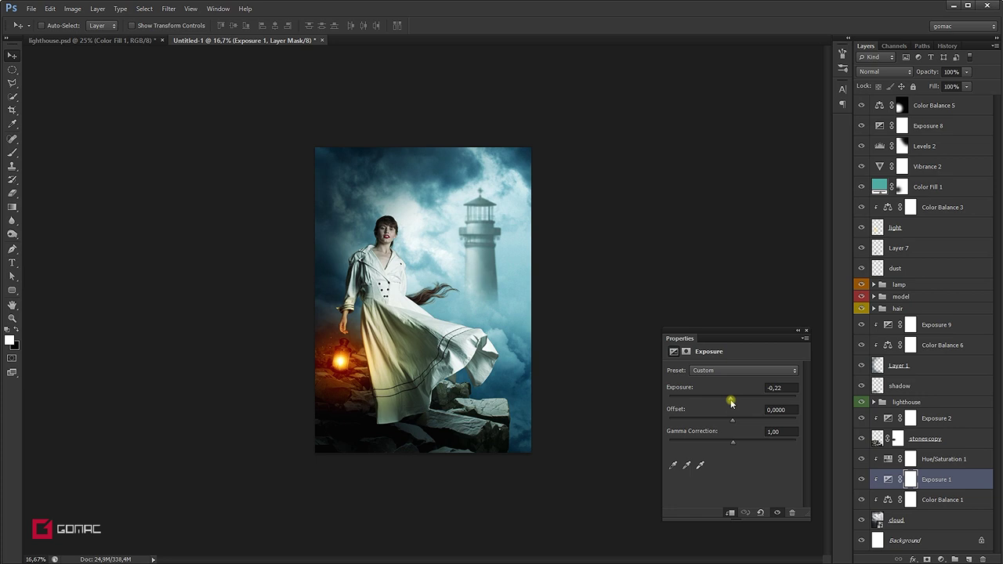
{"action": "left_click", "coordinate": [808, 332]}
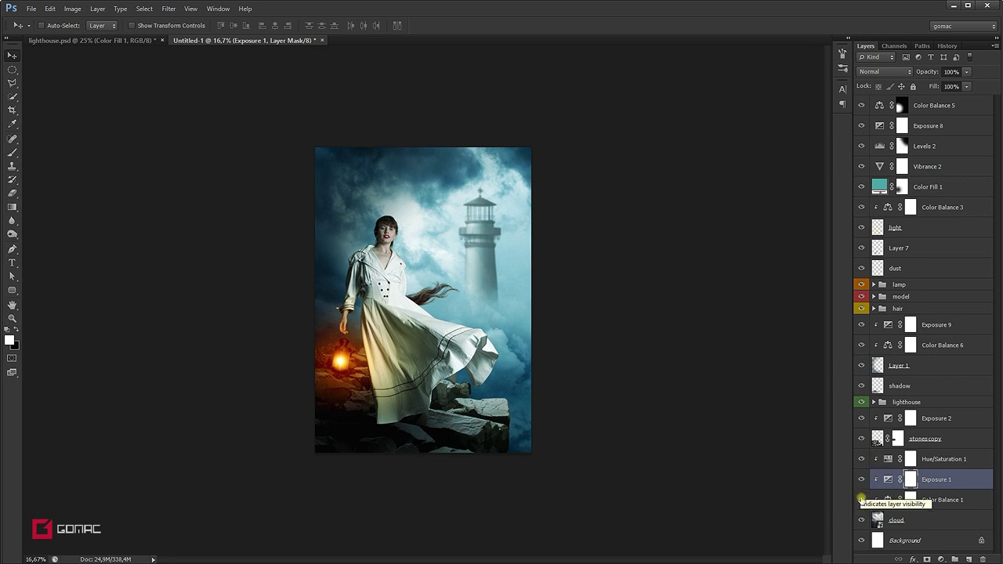
Step: Set Color Balance 1 midtones to -25 cyan, 0 magenta-green, +13 blue
{"action": "left_click", "coordinate": [862, 499]}
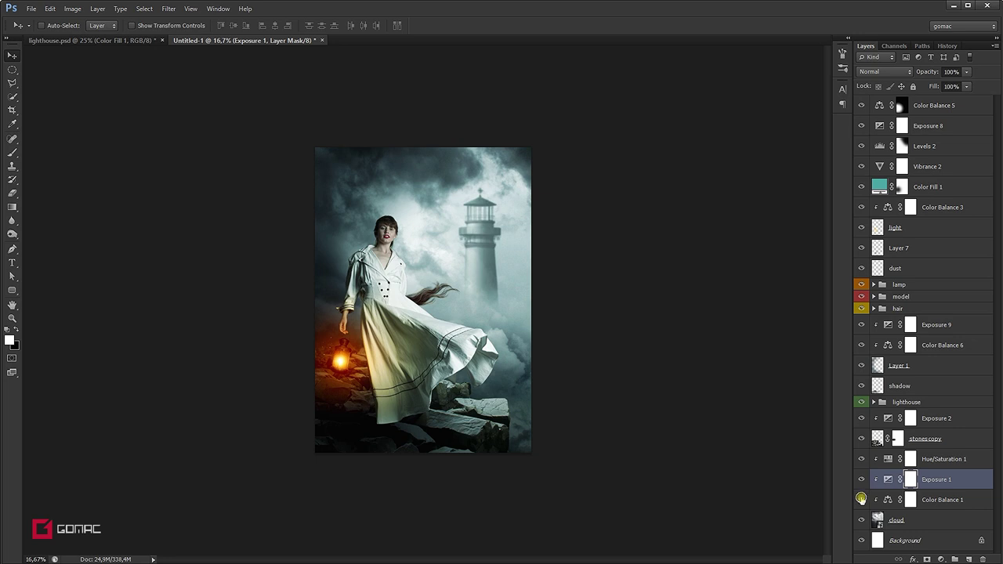
{"action": "double_click", "coordinate": [888, 499]}
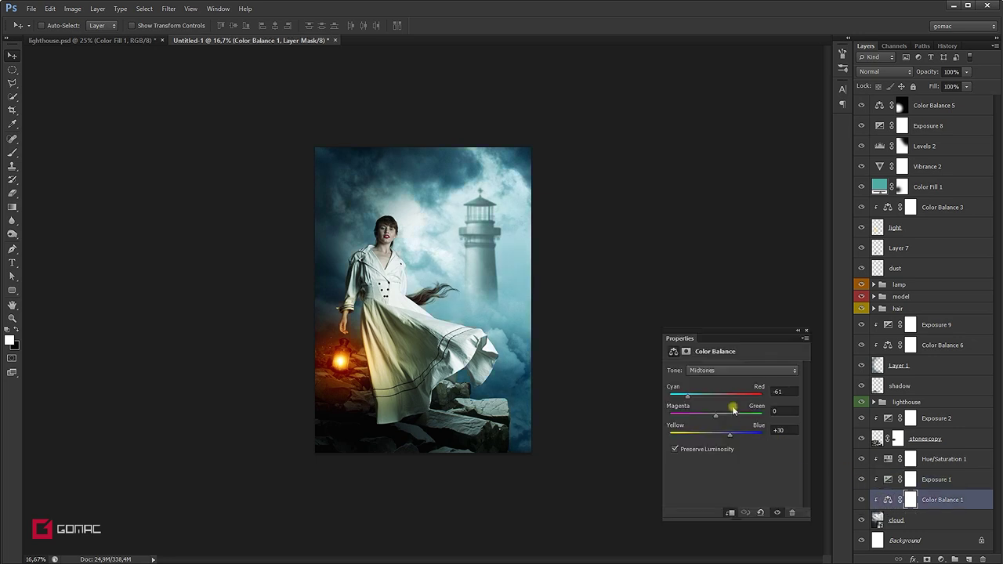
{"action": "left_click_drag", "start_coordinate": [690, 400], "coordinate": [700, 397]}
{"action": "left_click_drag", "start_coordinate": [729, 436], "coordinate": [725, 438]}
{"action": "left_click", "coordinate": [806, 331]}
{"action": "left_click", "coordinate": [414, 260]}
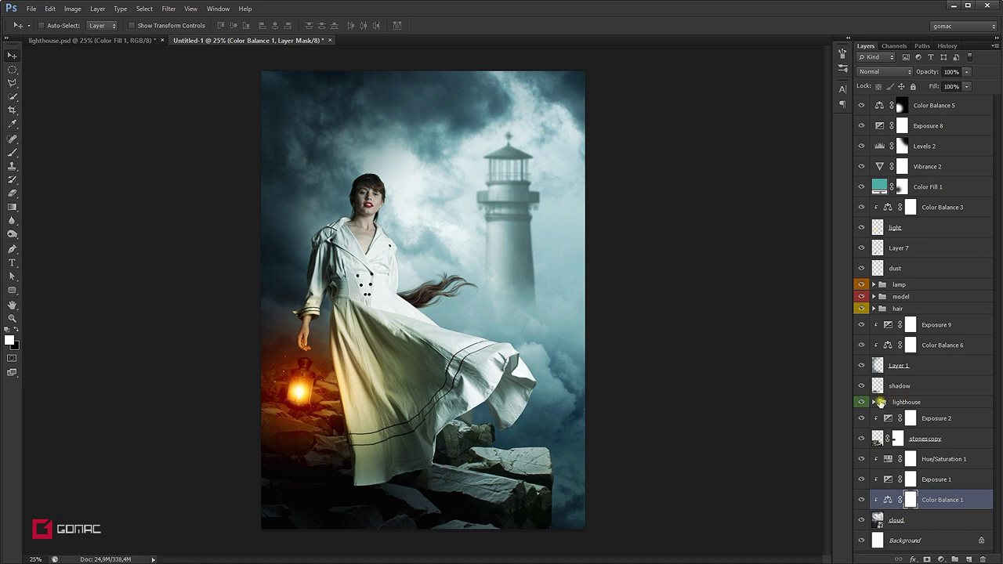
Step: Lower the lighthouse layer's opacity to about 66%
{"action": "left_click", "coordinate": [882, 403]}
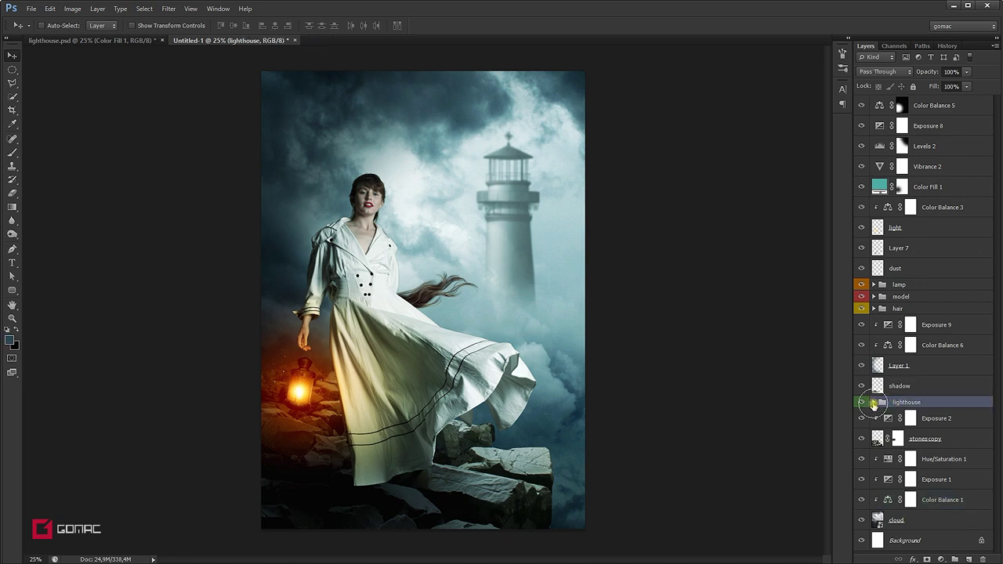
{"action": "left_click", "coordinate": [874, 402]}
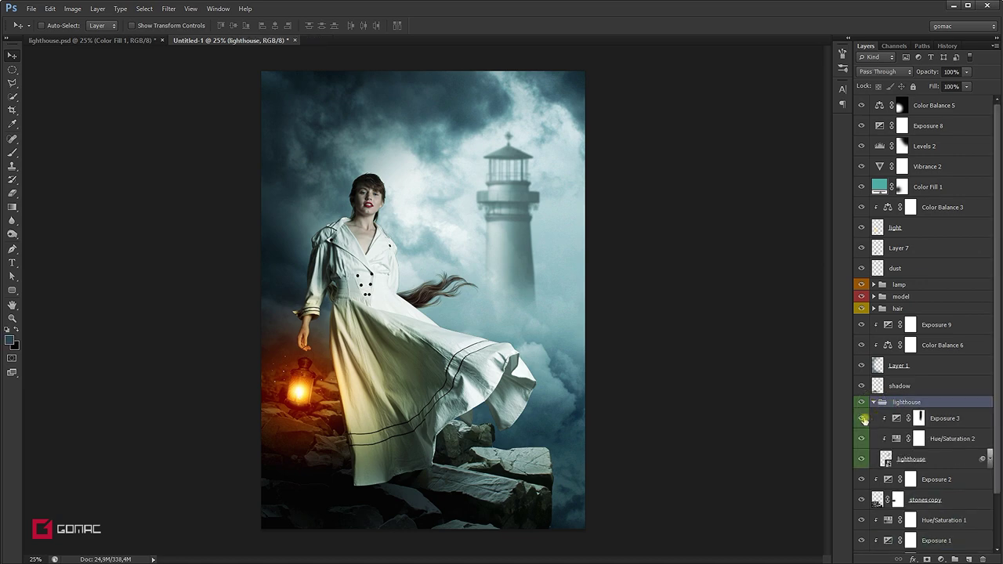
{"action": "left_click", "coordinate": [863, 418]}
{"action": "left_click", "coordinate": [862, 419]}
{"action": "left_click", "coordinate": [928, 460]}
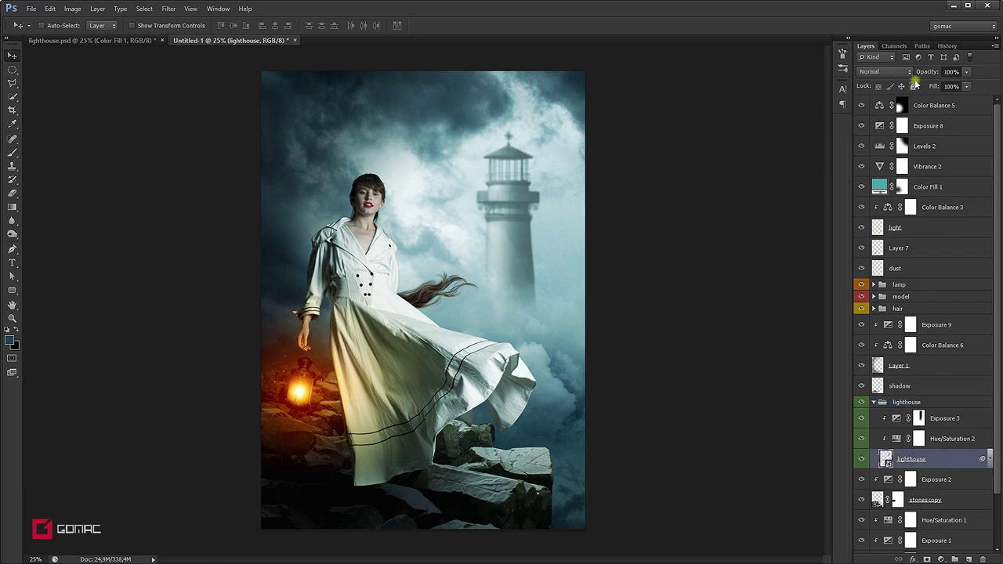
{"action": "left_click_drag", "start_coordinate": [929, 72], "coordinate": [912, 73]}
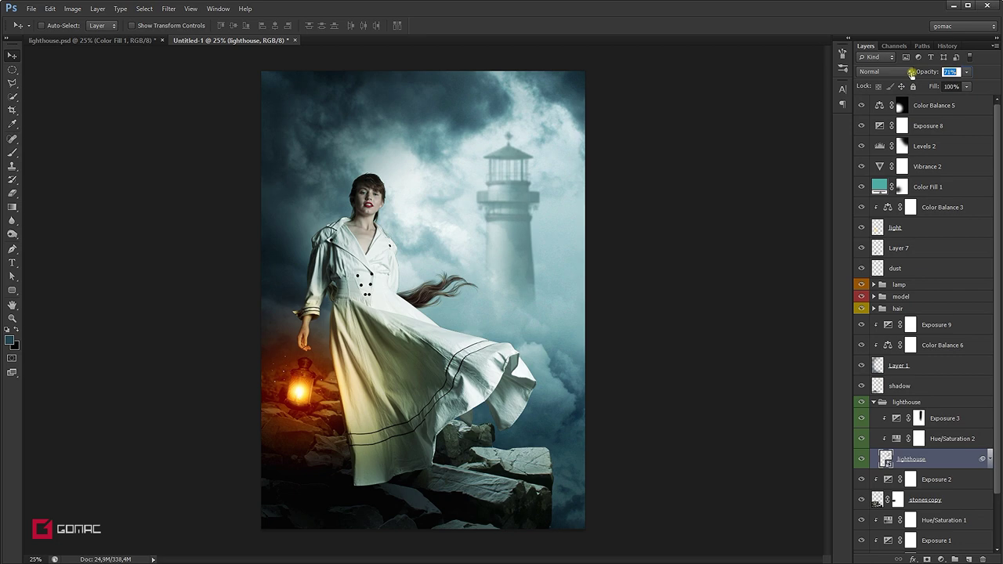
{"action": "left_click_drag", "start_coordinate": [910, 74], "coordinate": [907, 74]}
Step: Set Exposure 3 to about -5.12 and raise Hue/Saturation 2 lightness to +20
{"action": "double_click", "coordinate": [896, 418]}
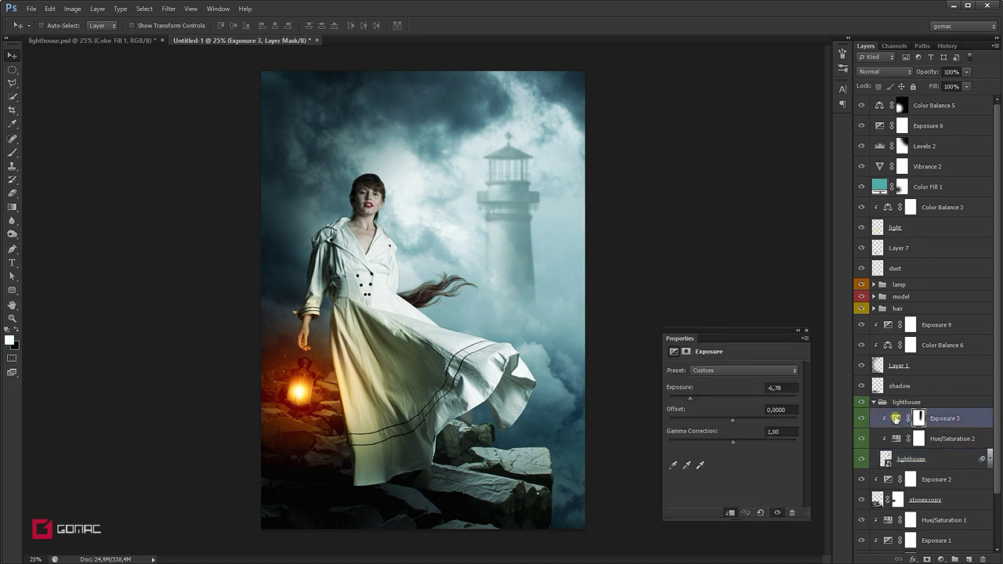
{"action": "left_click_drag", "start_coordinate": [692, 397], "coordinate": [696, 398]}
{"action": "left_click_drag", "start_coordinate": [693, 398], "coordinate": [692, 397]}
{"action": "left_click", "coordinate": [808, 334]}
{"action": "double_click", "coordinate": [896, 439]}
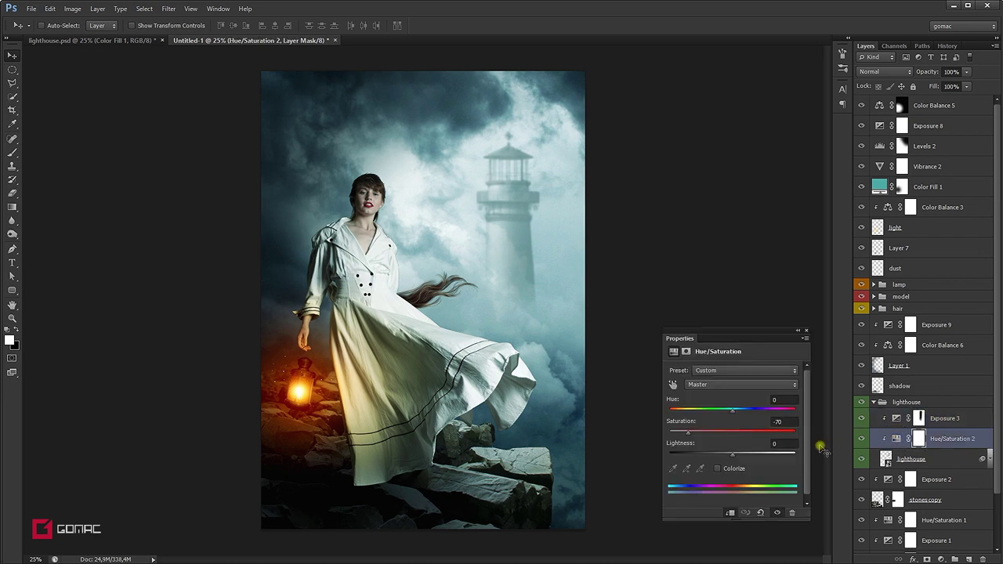
{"action": "left_click_drag", "start_coordinate": [737, 458], "coordinate": [745, 460]}
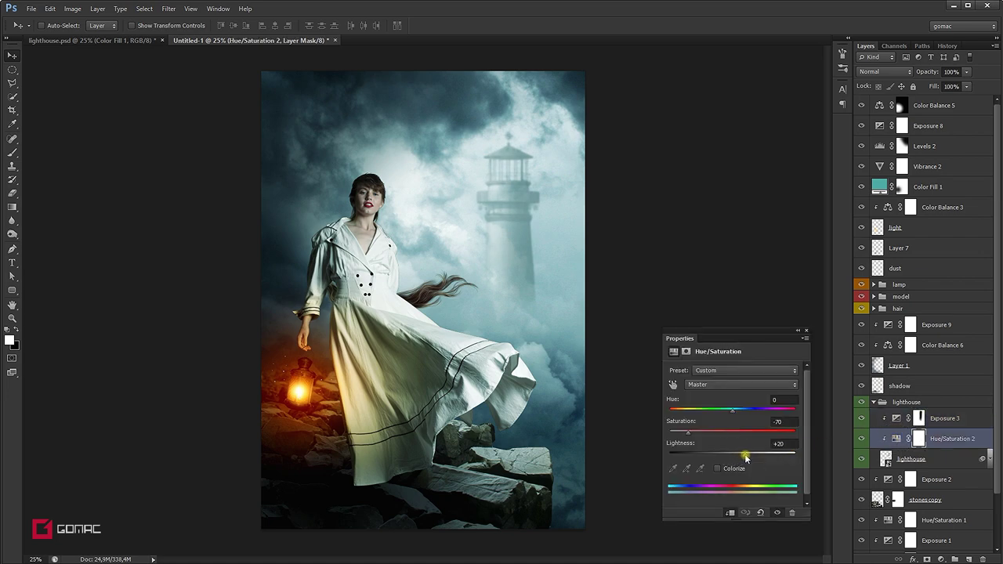
{"action": "left_click", "coordinate": [806, 331]}
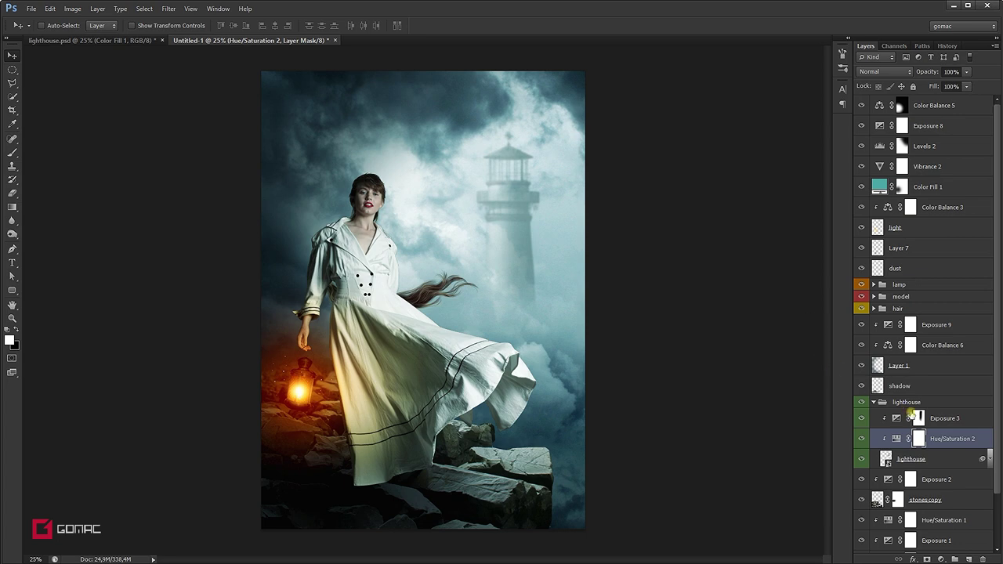
Step: Settle the lighthouse layer's opacity at 63%
{"action": "left_click", "coordinate": [922, 463]}
{"action": "left_click_drag", "start_coordinate": [927, 72], "coordinate": [927, 72]}
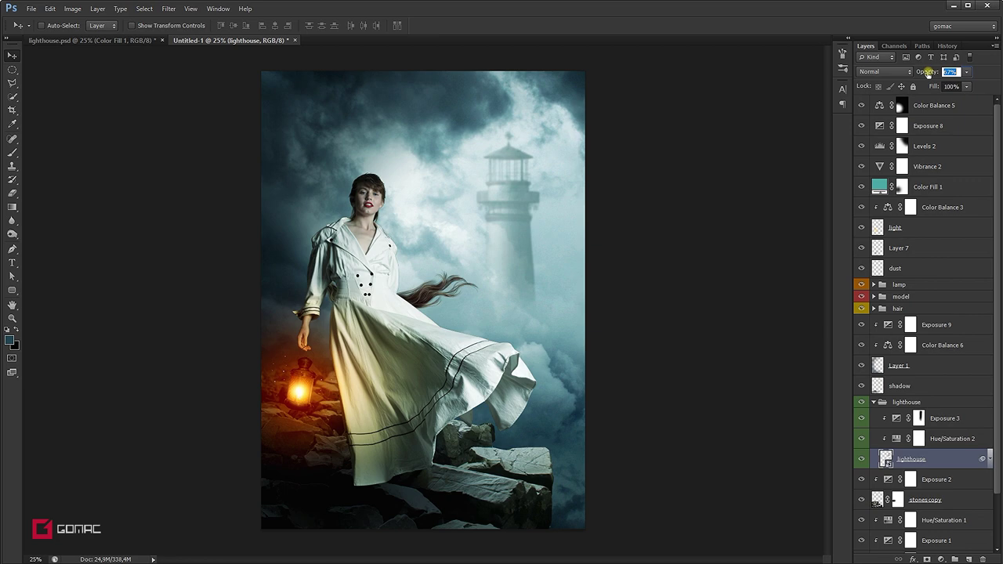
{"action": "left_click_drag", "start_coordinate": [926, 72], "coordinate": [925, 72]}
{"action": "left_click", "coordinate": [875, 403]}
{"action": "left_click", "coordinate": [925, 403]}
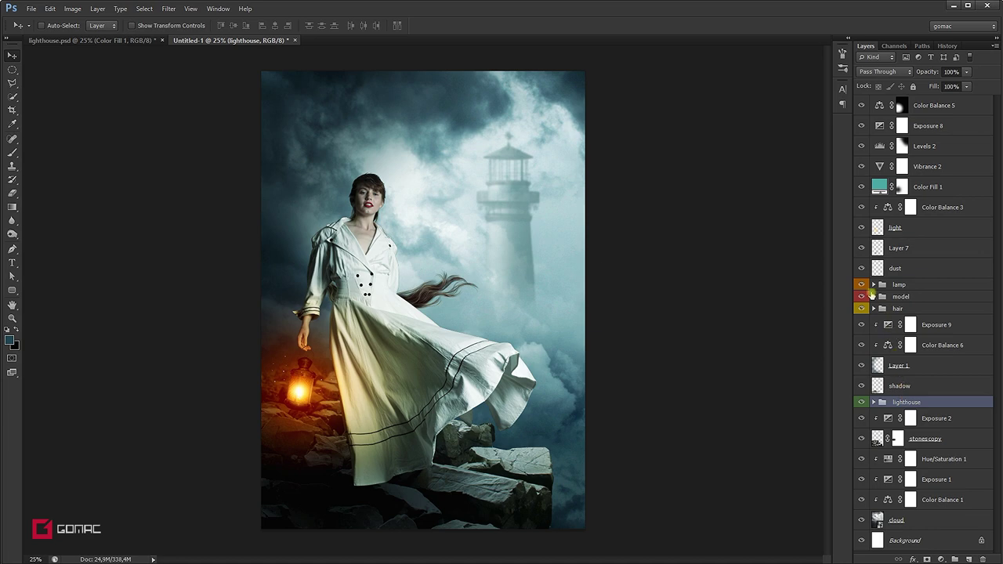
Step: Add a Curves adjustment above Levels 1 in the model group, clipped to the model
{"action": "left_click", "coordinate": [873, 297]}
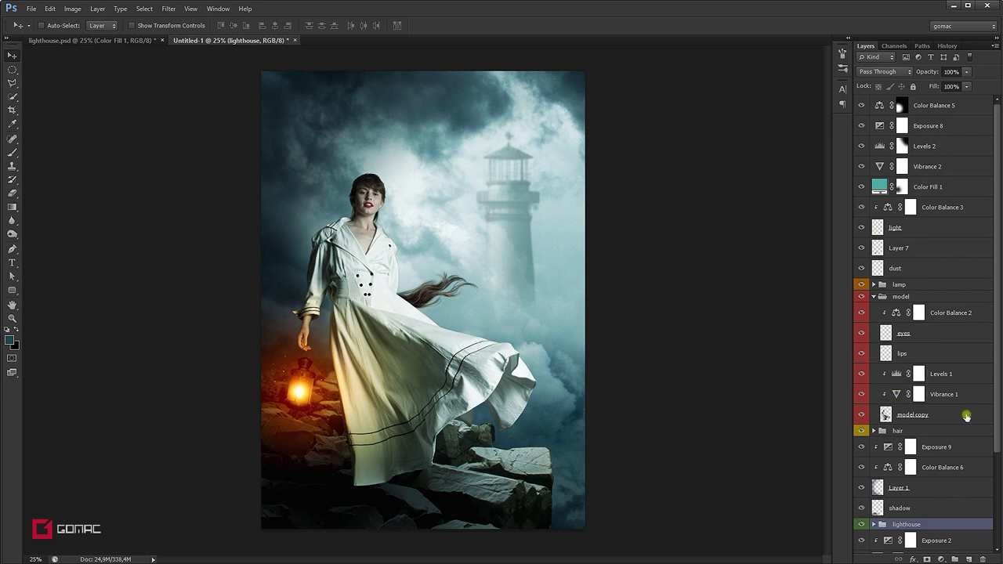
{"action": "left_click", "coordinate": [968, 375]}
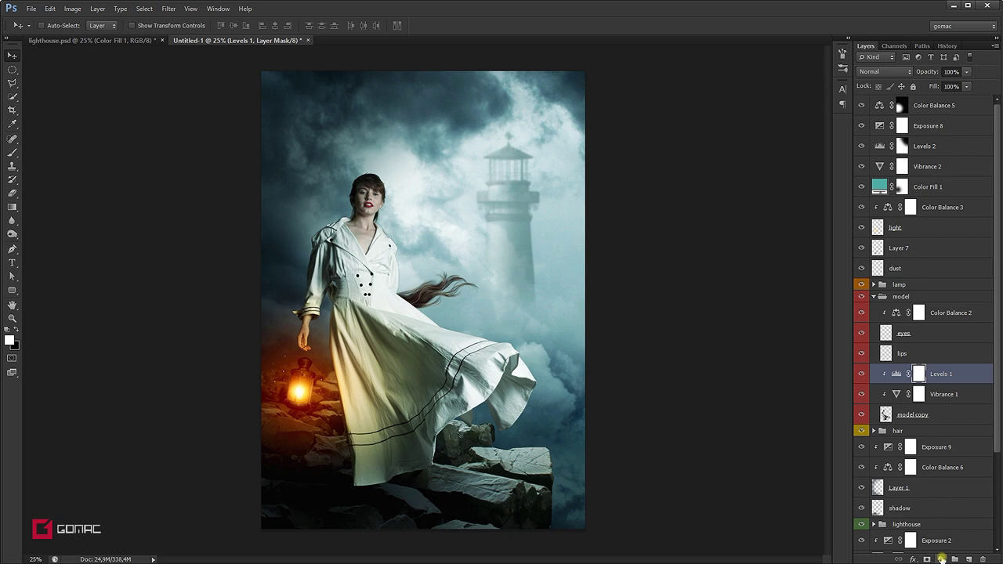
{"action": "left_click", "coordinate": [942, 559]}
{"action": "left_click", "coordinate": [921, 393]}
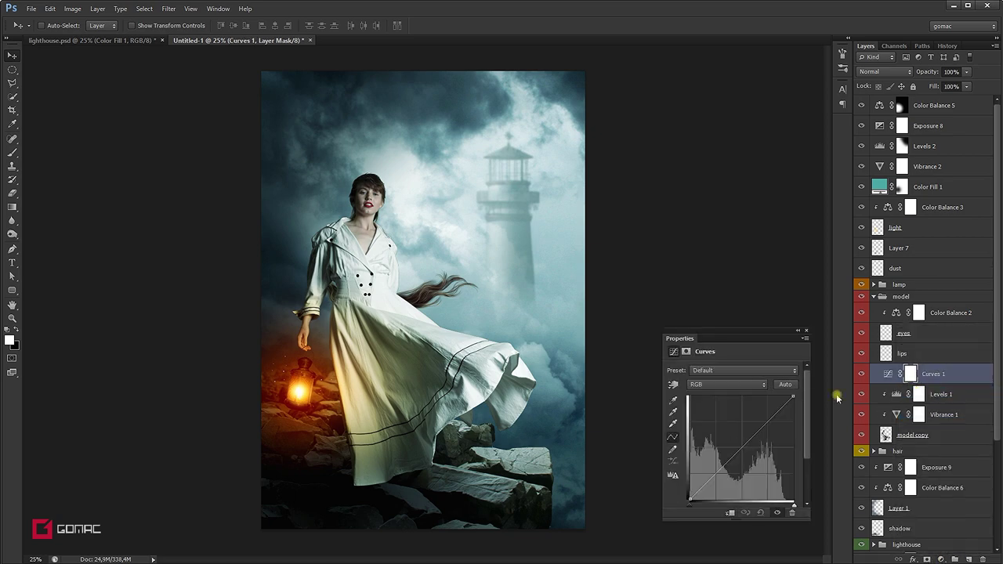
{"action": "left_click", "coordinate": [672, 384]}
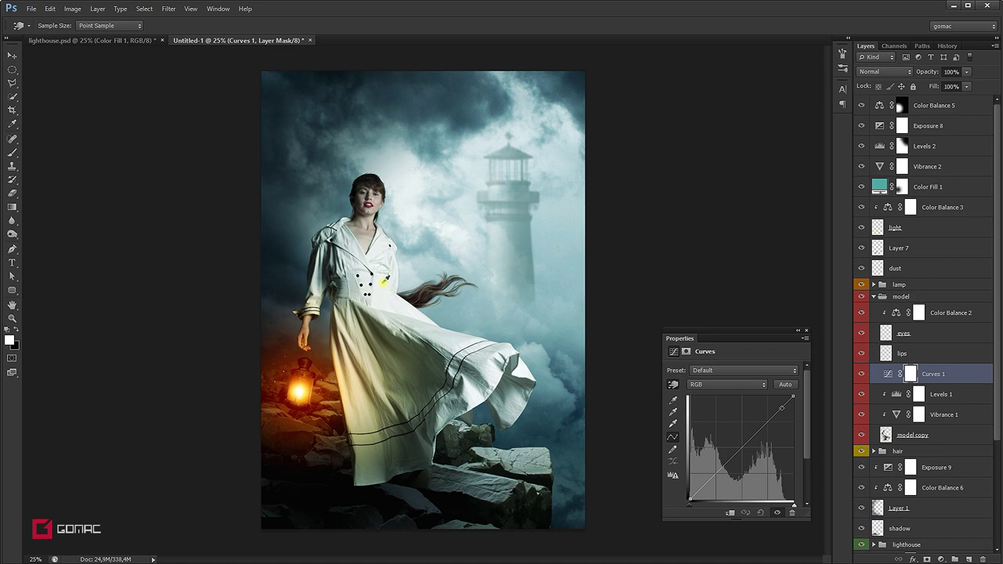
{"action": "left_click_drag", "start_coordinate": [386, 280], "coordinate": [385, 286]}
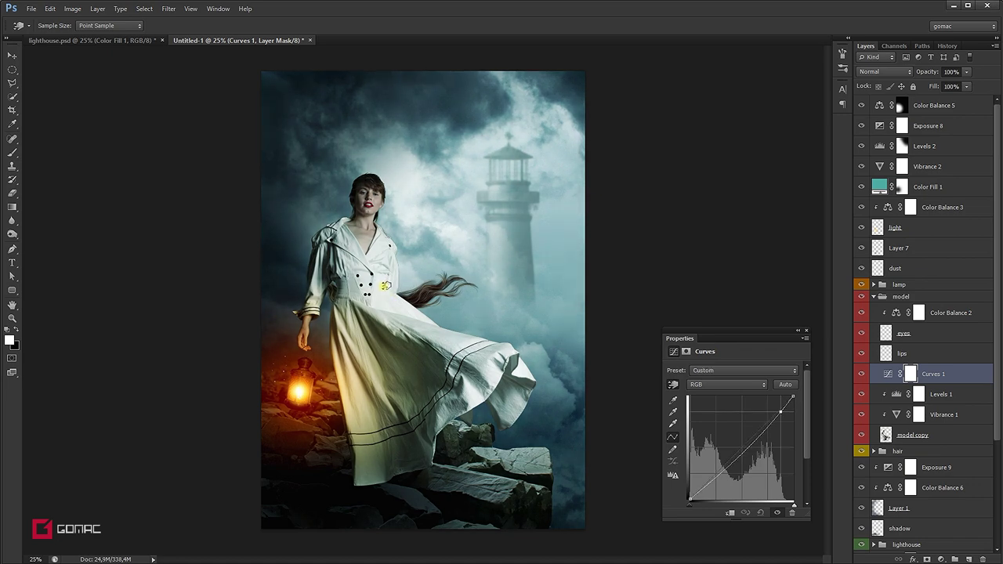
{"action": "left_click", "coordinate": [730, 513]}
Step: Shape an S-curve on the woman with lifted shadows and deeper midtones
{"action": "left_click_drag", "start_coordinate": [385, 283], "coordinate": [385, 280]}
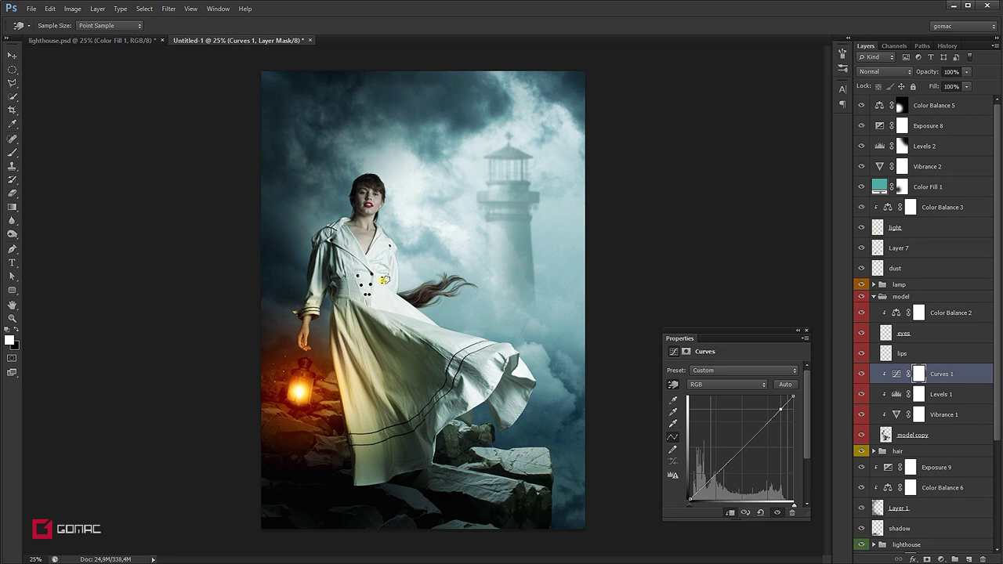
{"action": "left_click", "coordinate": [314, 268]}
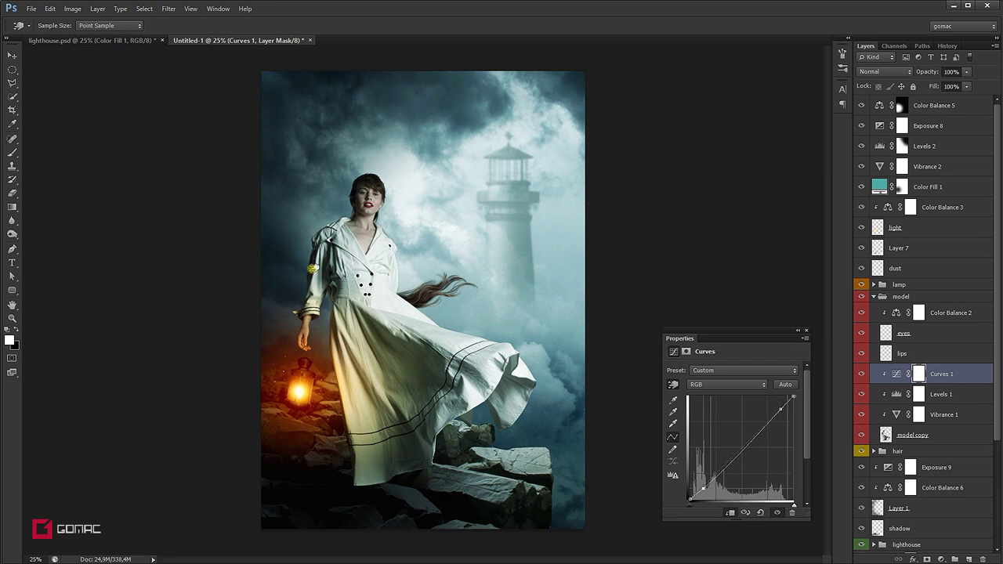
{"action": "left_click_drag", "start_coordinate": [312, 268], "coordinate": [311, 259]}
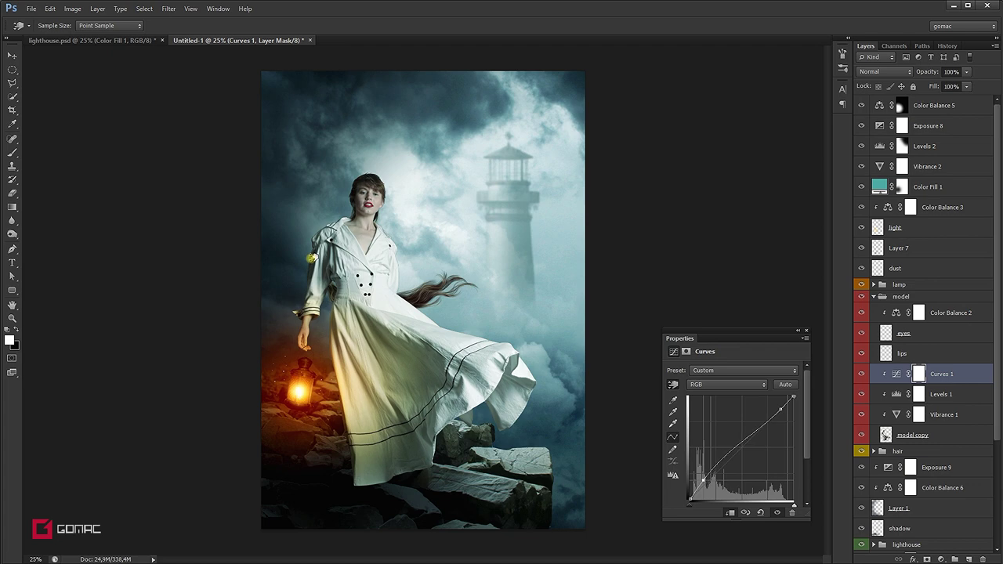
{"action": "left_click_drag", "start_coordinate": [312, 259], "coordinate": [312, 258]}
{"action": "left_click_drag", "start_coordinate": [383, 290], "coordinate": [382, 290]}
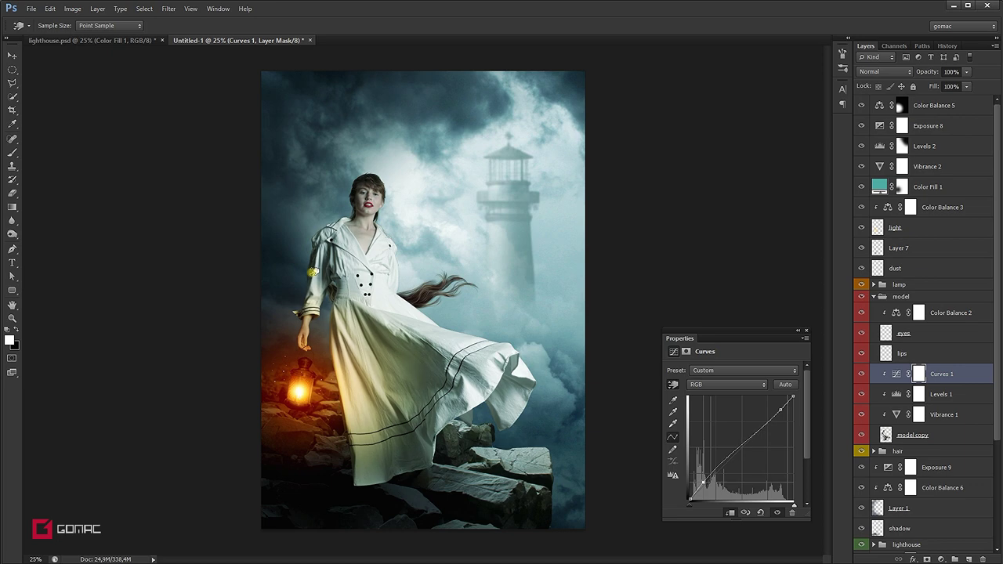
{"action": "left_click", "coordinate": [805, 333]}
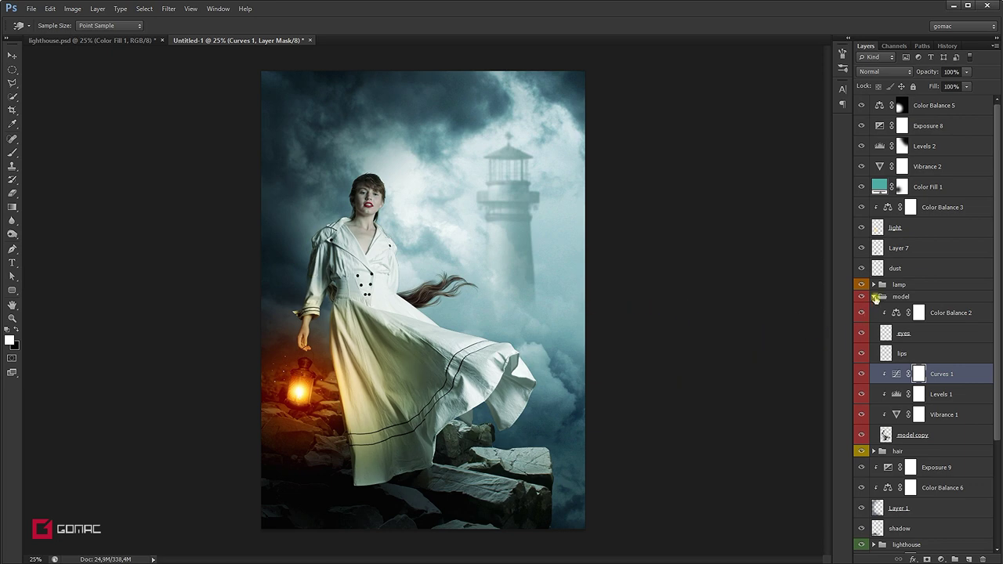
Step: Add a new empty Layer 9 above the Exposure 2 adjustment
{"action": "left_click", "coordinate": [875, 297]}
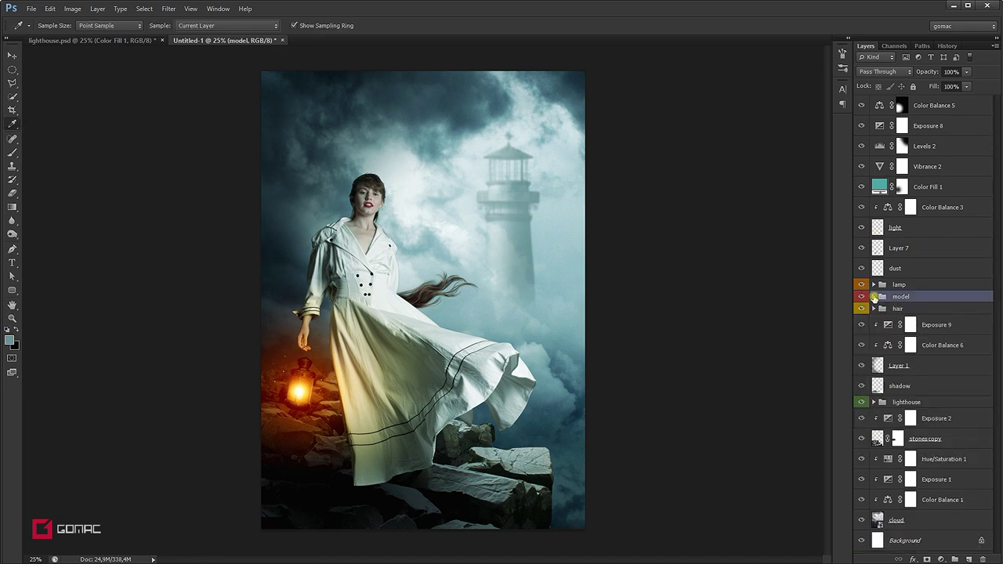
{"action": "left_click", "coordinate": [960, 441]}
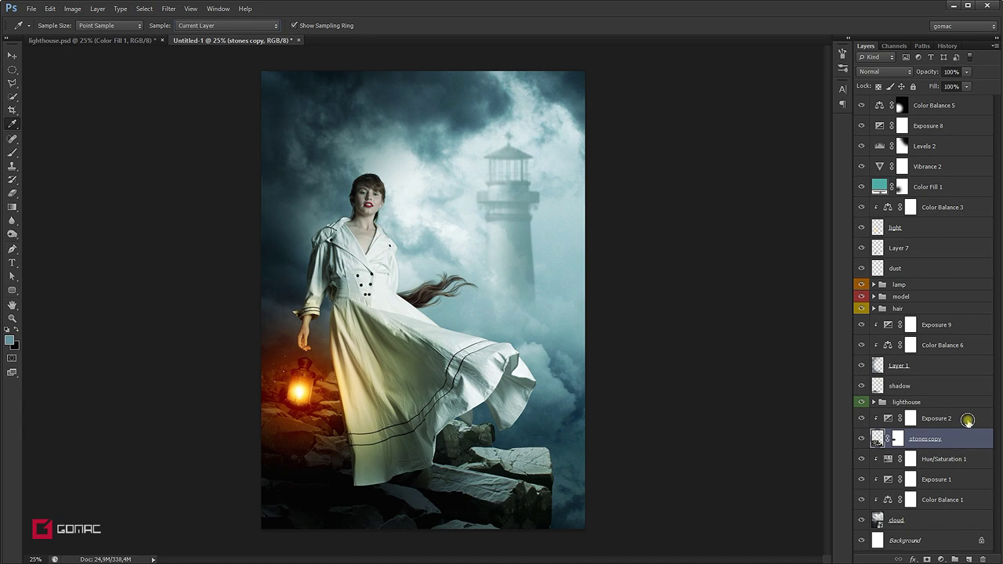
{"action": "left_click", "coordinate": [968, 421]}
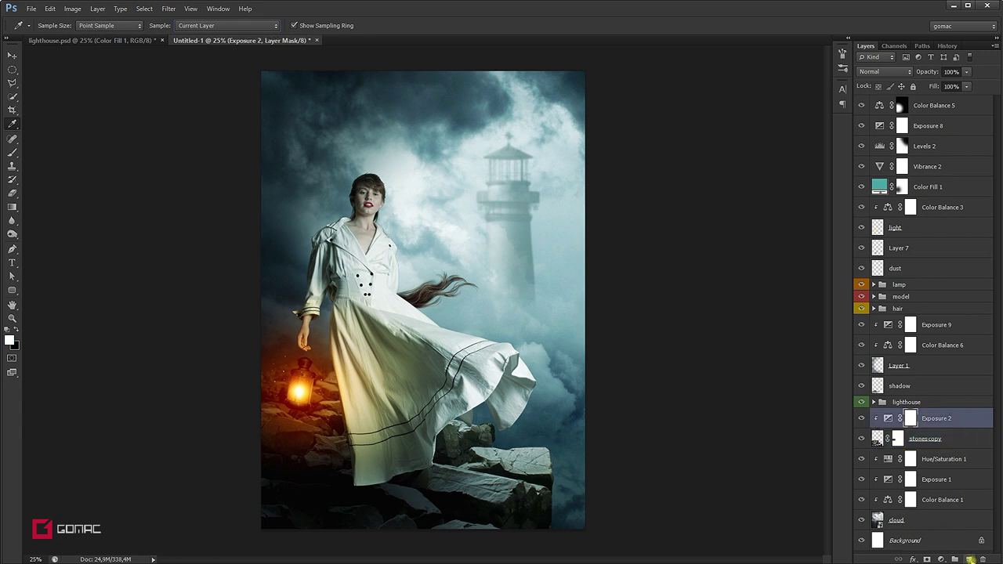
{"action": "left_click", "coordinate": [971, 559]}
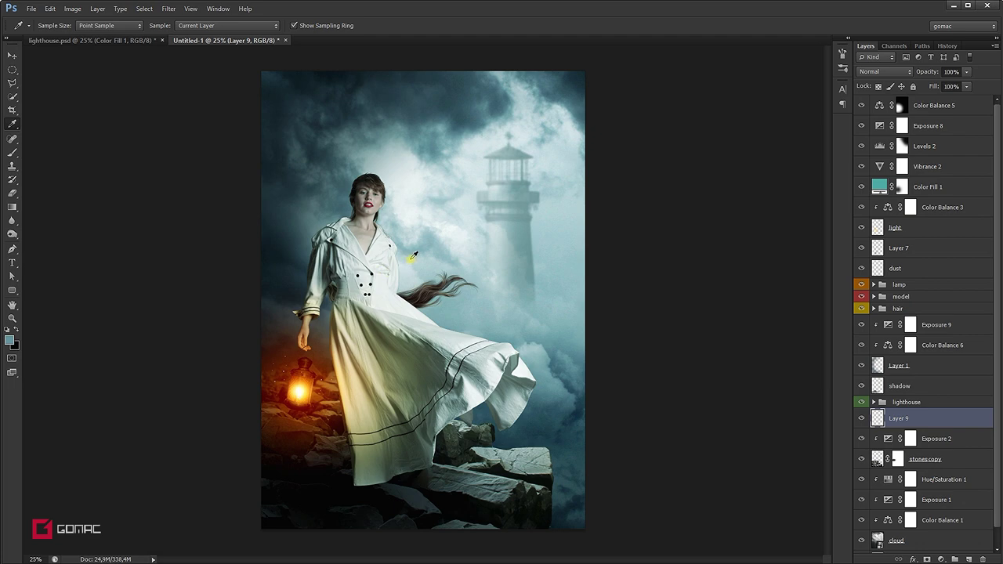
Step: Sample a light fog colour from all layers and pick a smaller brush
{"action": "left_click", "coordinate": [273, 26]}
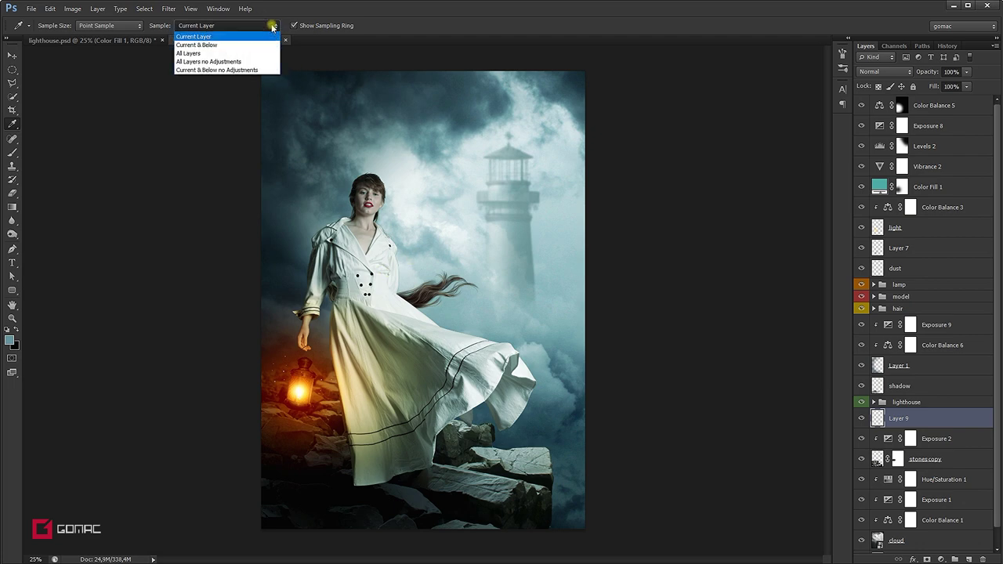
{"action": "left_click", "coordinate": [231, 52]}
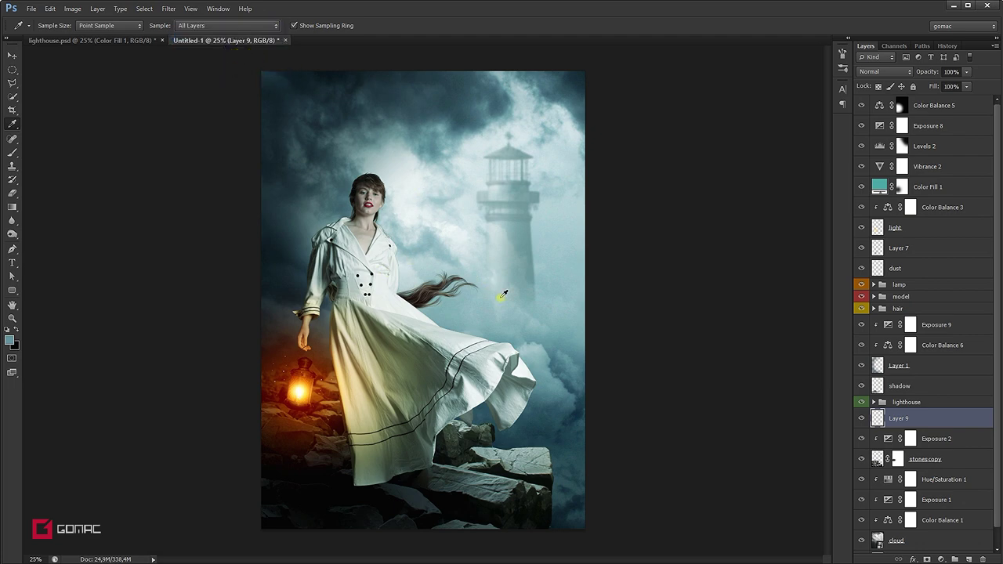
{"action": "left_click", "coordinate": [540, 239]}
{"action": "left_click", "coordinate": [548, 229]}
{"action": "left_click", "coordinate": [11, 152]}
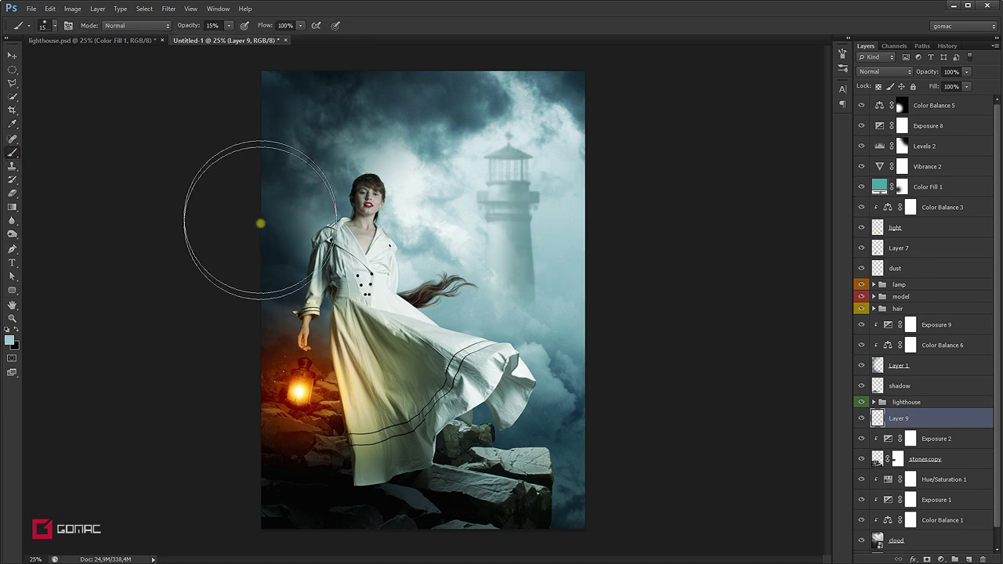
{"action": "key", "text": "bracketleft"}
{"action": "key", "text": "bracketleft"}
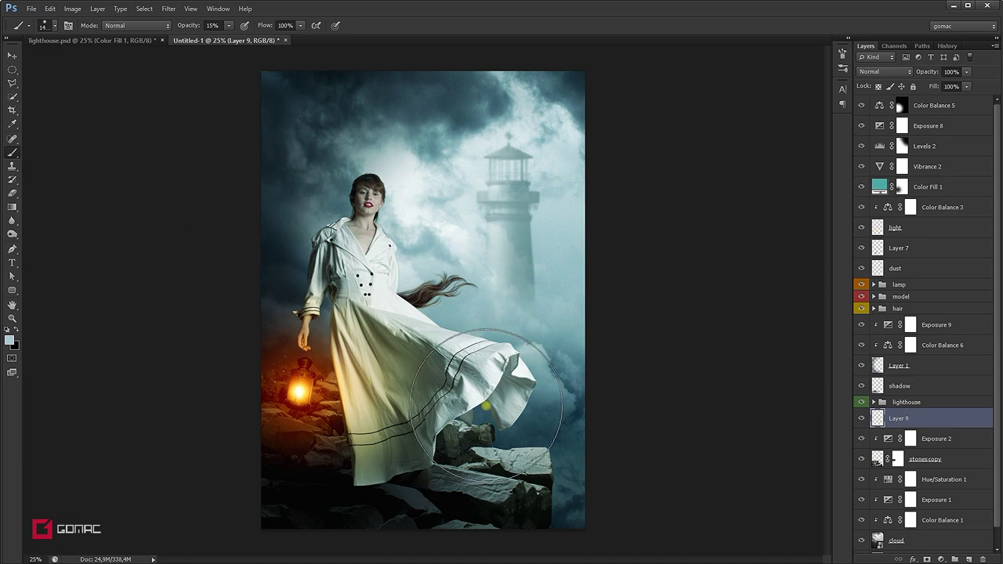
{"action": "key", "text": "bracketleft"}
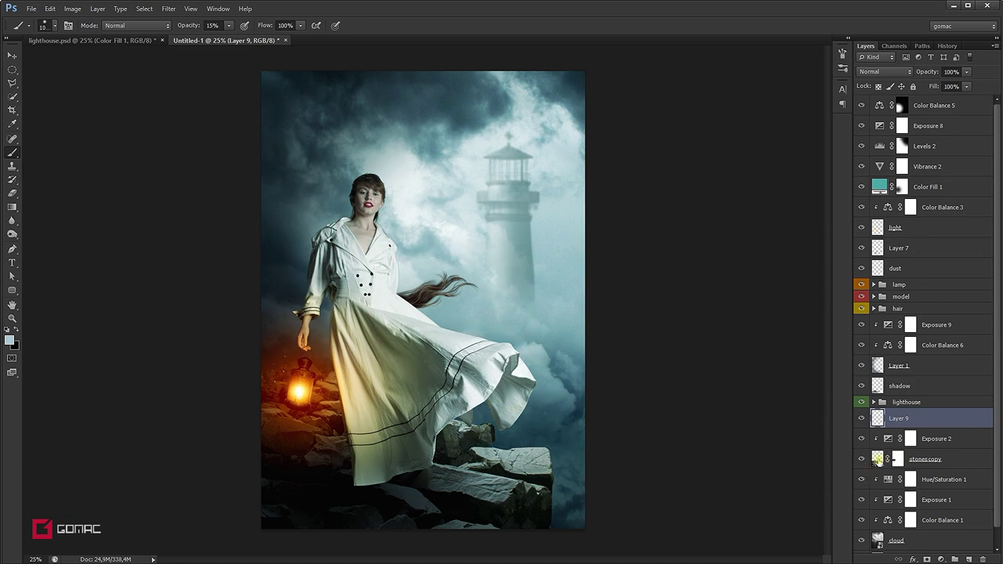
Step: Clip Layer 9 to the layer below and set it to Overlay
{"action": "left_click", "coordinate": [879, 429], "text": "alt"}
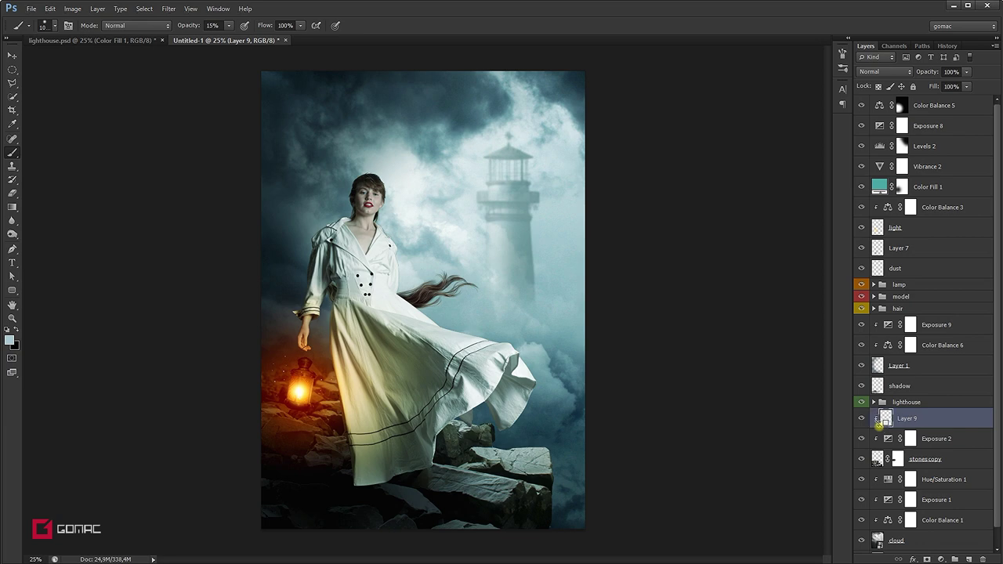
{"action": "left_click", "coordinate": [901, 72]}
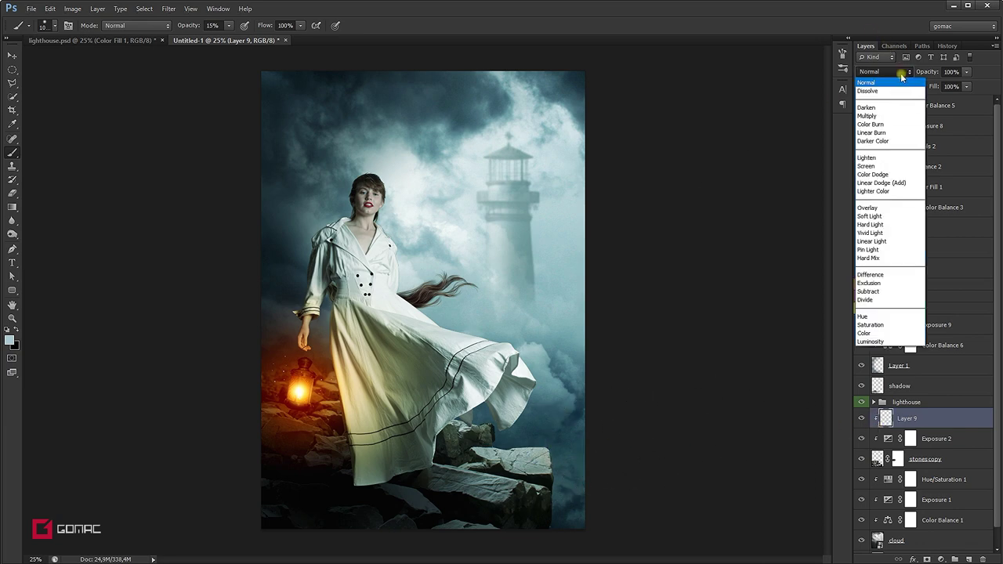
{"action": "left_click", "coordinate": [869, 208]}
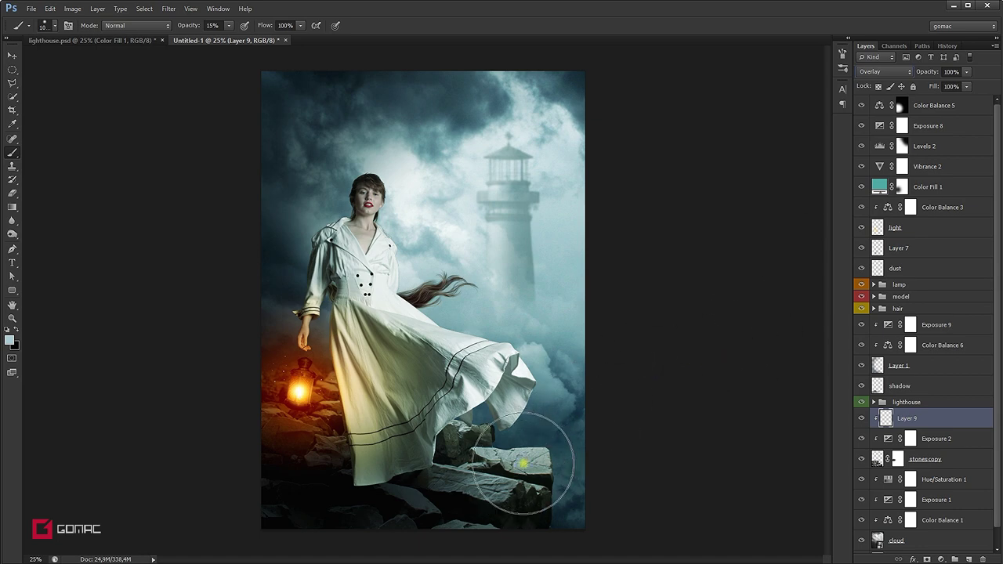
Step: Paint over the rocks to brighten their tops and darken the lowest rocks
{"action": "left_click_drag", "start_coordinate": [538, 481], "coordinate": [521, 464]}
{"action": "key", "text": "bracketleft"}
{"action": "key", "text": "bracketleft"}
{"action": "key", "text": "bracketleft"}
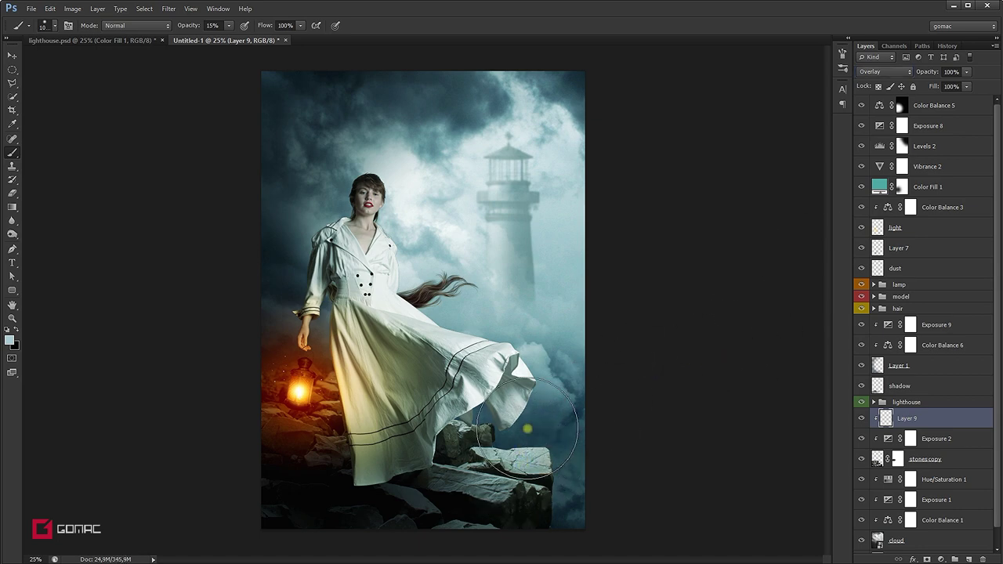
{"action": "key", "text": "bracketleft"}
{"action": "key", "text": "bracketleft"}
{"action": "key", "text": "bracketleft"}
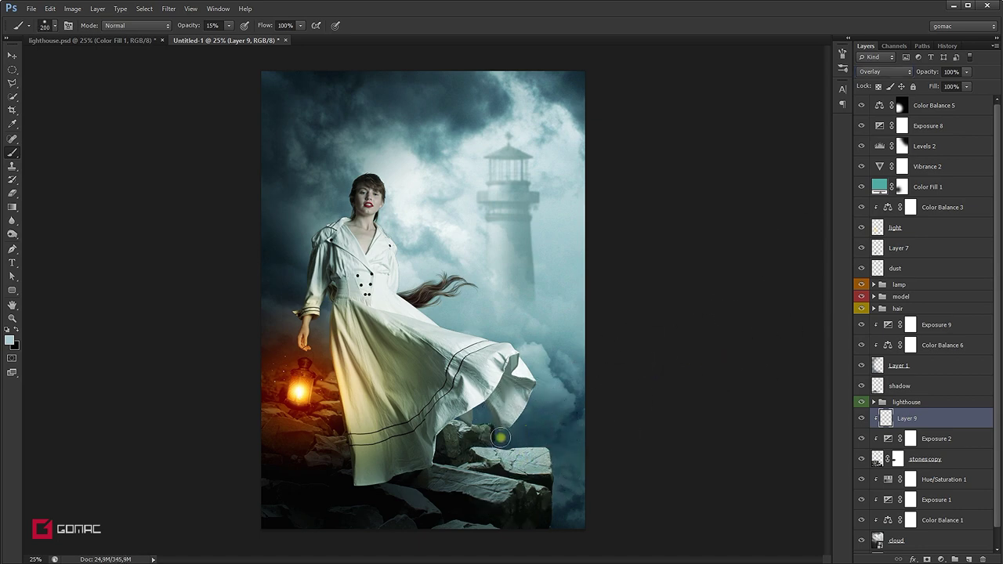
{"action": "mouse_move", "coordinate": [519, 446]}
{"action": "left_mouse_down"}
{"action": "mouse_move", "coordinate": [478, 468]}
{"action": "mouse_move", "coordinate": [488, 483]}
{"action": "mouse_move", "coordinate": [501, 480]}
{"action": "mouse_move", "coordinate": [443, 490]}
{"action": "mouse_move", "coordinate": [475, 455]}
{"action": "mouse_move", "coordinate": [268, 348]}
{"action": "left_mouse_up"}
{"action": "key", "text": "bracketleft"}
{"action": "key", "text": "bracketleft"}
{"action": "key", "text": "bracketright"}
{"action": "key", "text": "bracketright"}
{"action": "key", "text": "bracketright"}
{"action": "key", "text": "bracketright"}
{"action": "key", "text": "bracketright"}
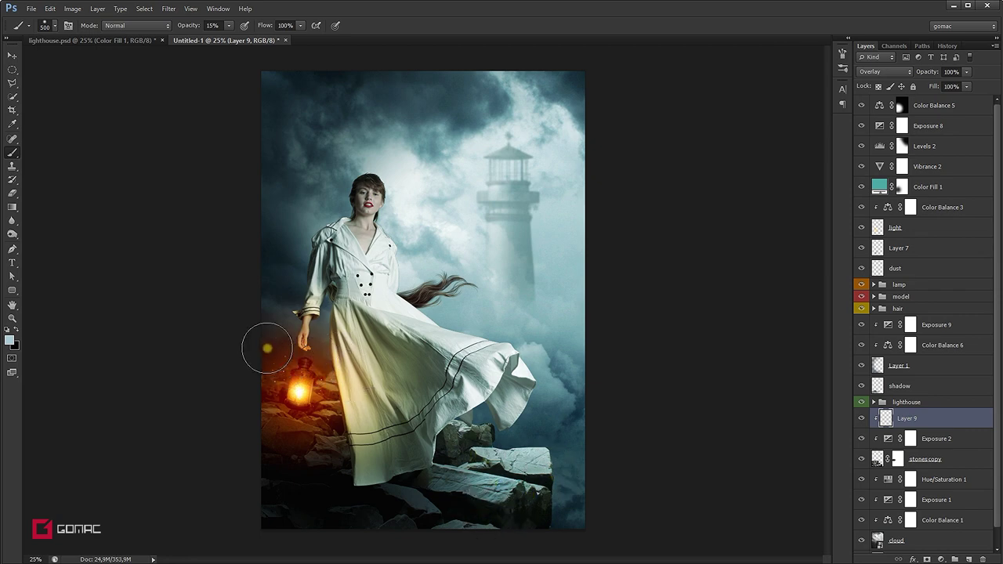
{"action": "mouse_move", "coordinate": [267, 348]}
{"action": "left_mouse_down"}
{"action": "mouse_move", "coordinate": [447, 512]}
{"action": "mouse_move", "coordinate": [588, 395]}
{"action": "left_mouse_up"}
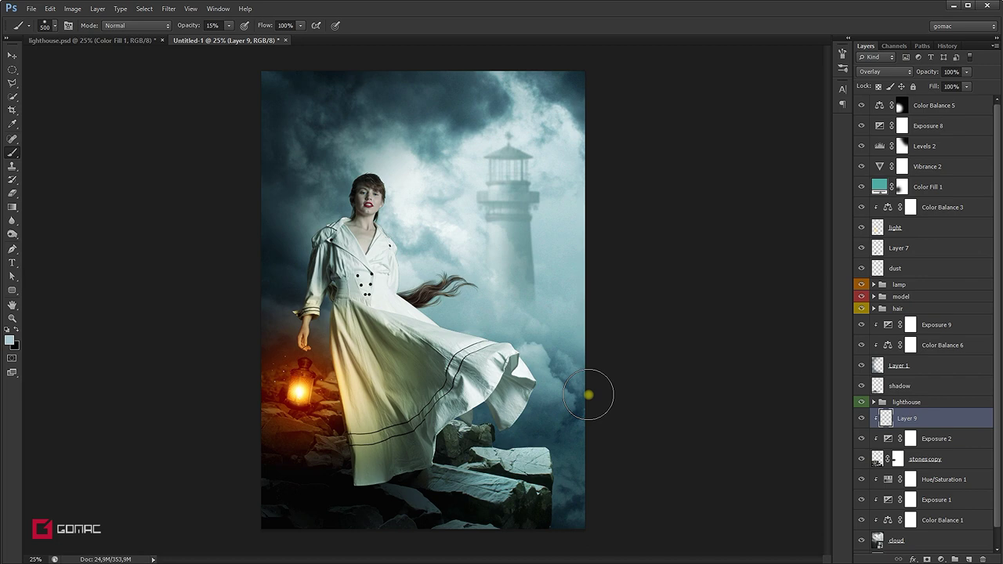
{"action": "key", "text": "v"}
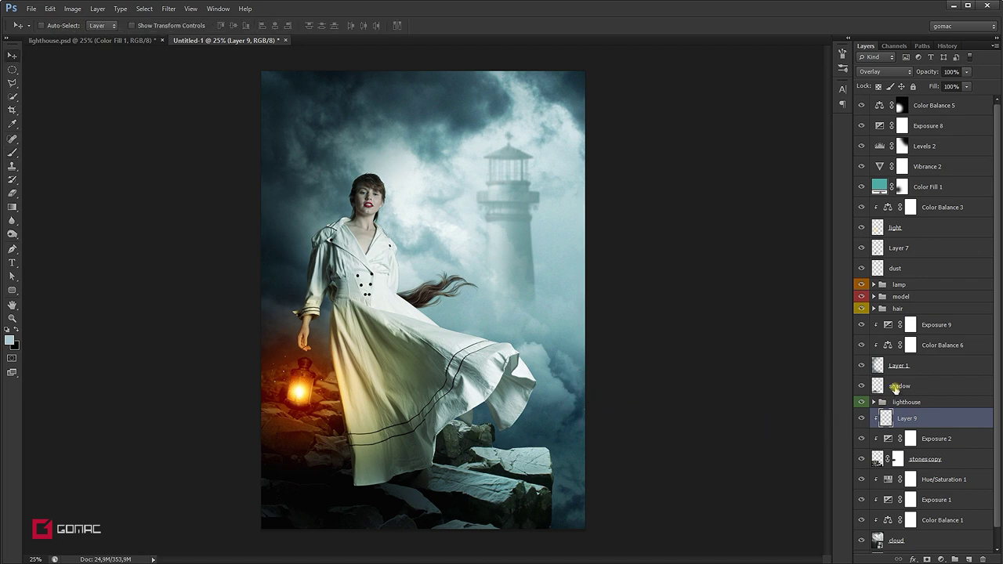
Step: Lower the shadow layer's opacity to 32%
{"action": "left_click", "coordinate": [912, 386]}
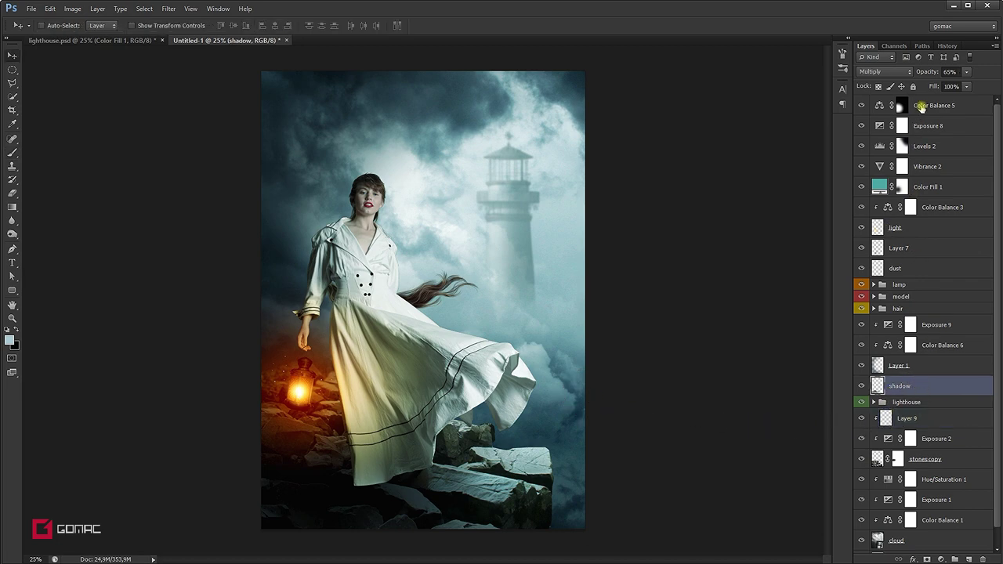
{"action": "left_click_drag", "start_coordinate": [925, 72], "coordinate": [907, 73]}
{"action": "left_click_drag", "start_coordinate": [906, 74], "coordinate": [908, 74]}
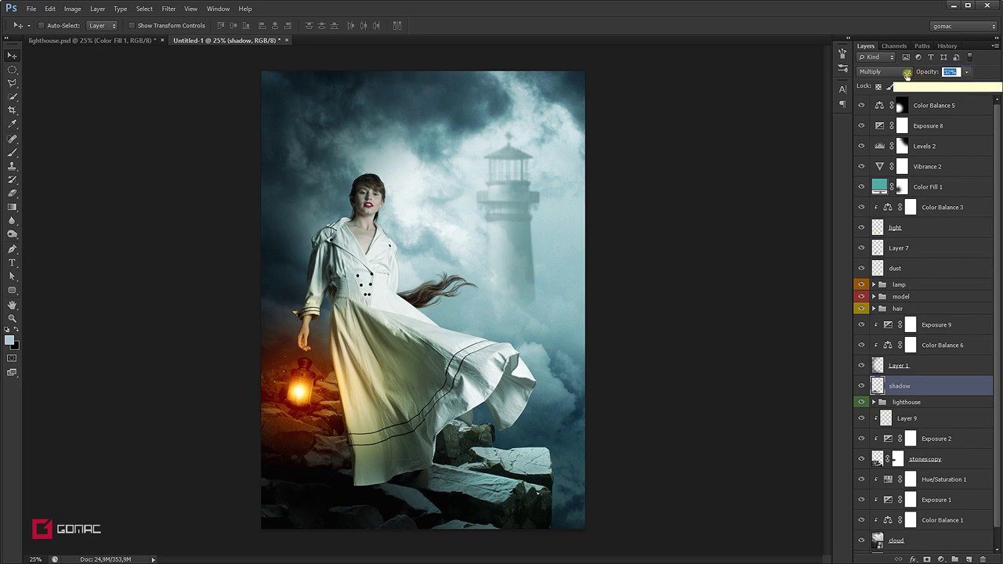
Step: Add Layer 10 clipped to Layer 9 in Overlay blending
{"action": "left_click", "coordinate": [940, 421]}
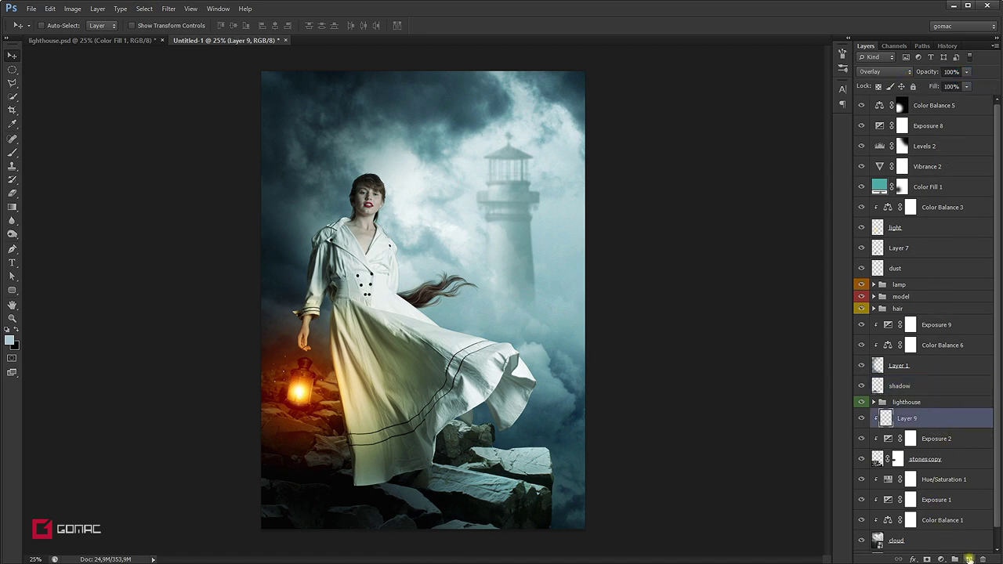
{"action": "left_click", "coordinate": [969, 559]}
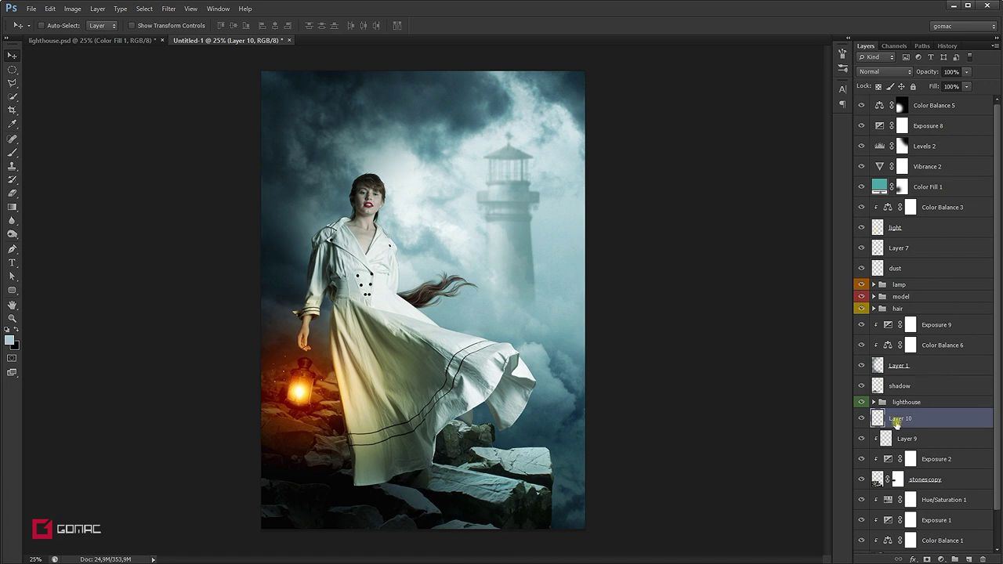
{"action": "left_click", "coordinate": [881, 428], "text": "alt"}
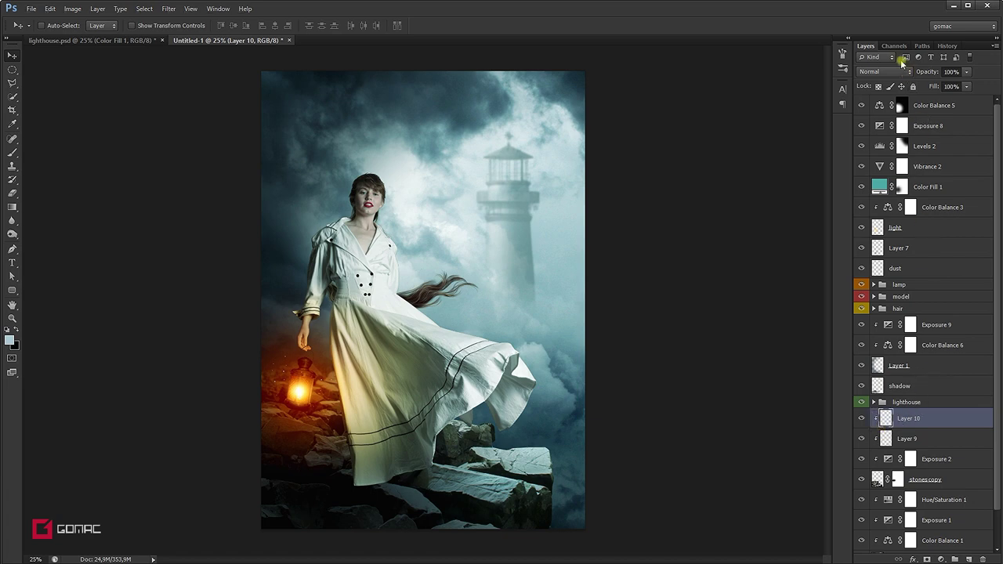
{"action": "left_click", "coordinate": [890, 71]}
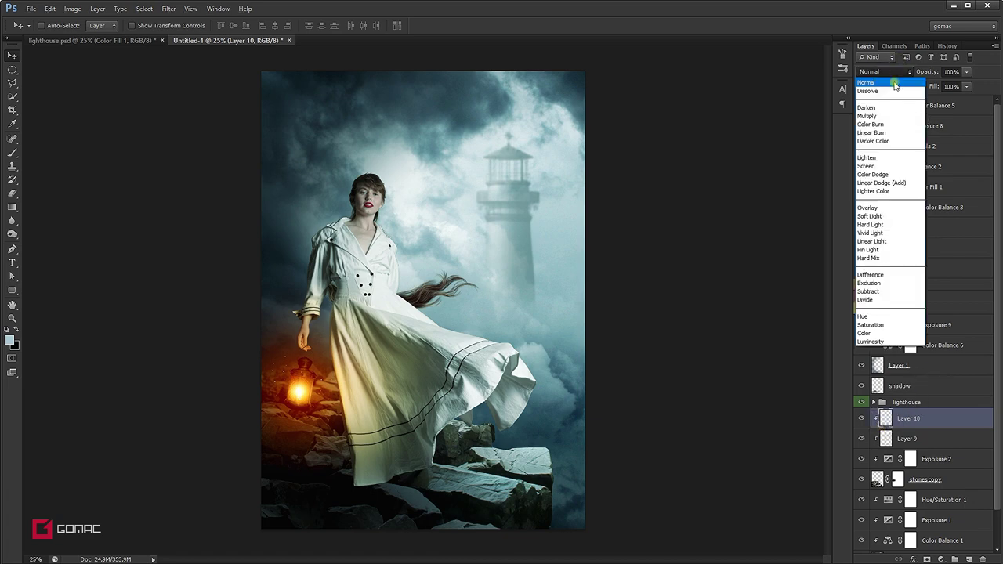
{"action": "left_click", "coordinate": [884, 208]}
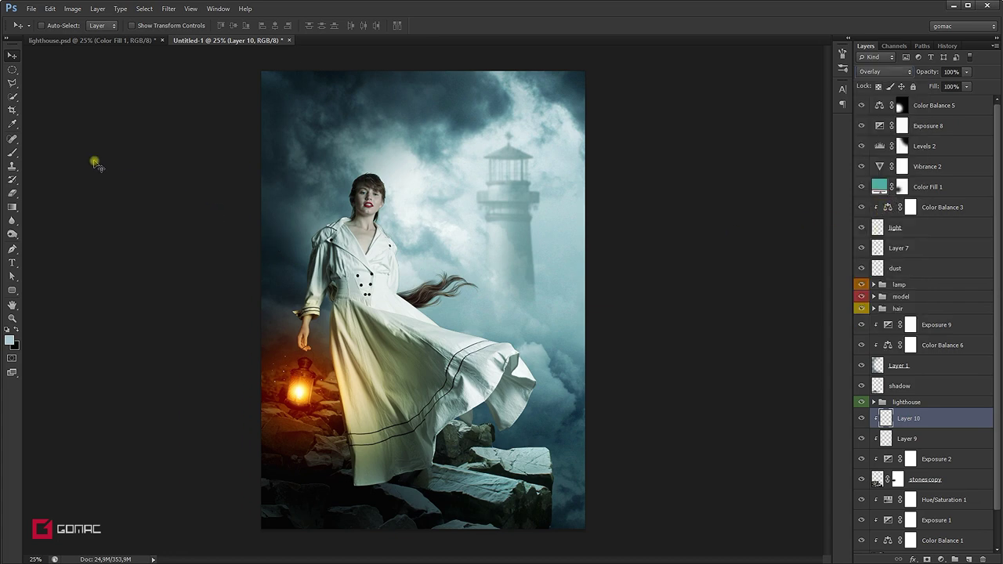
Step: Sample the lantern orange and paint it around the lantern's rocks at 54% brush opacity
{"action": "left_click", "coordinate": [13, 124]}
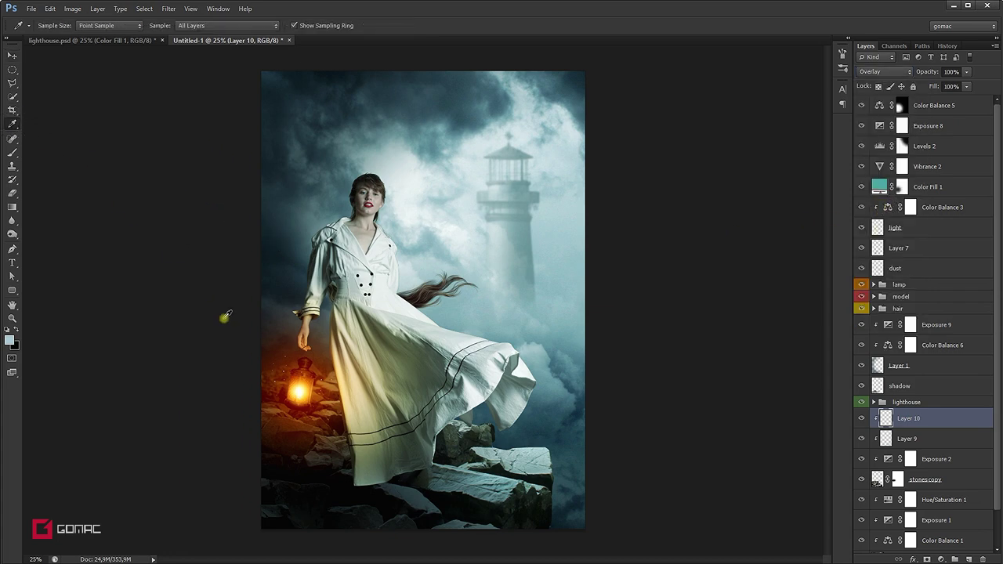
{"action": "left_click", "coordinate": [305, 383]}
{"action": "left_click", "coordinate": [11, 155]}
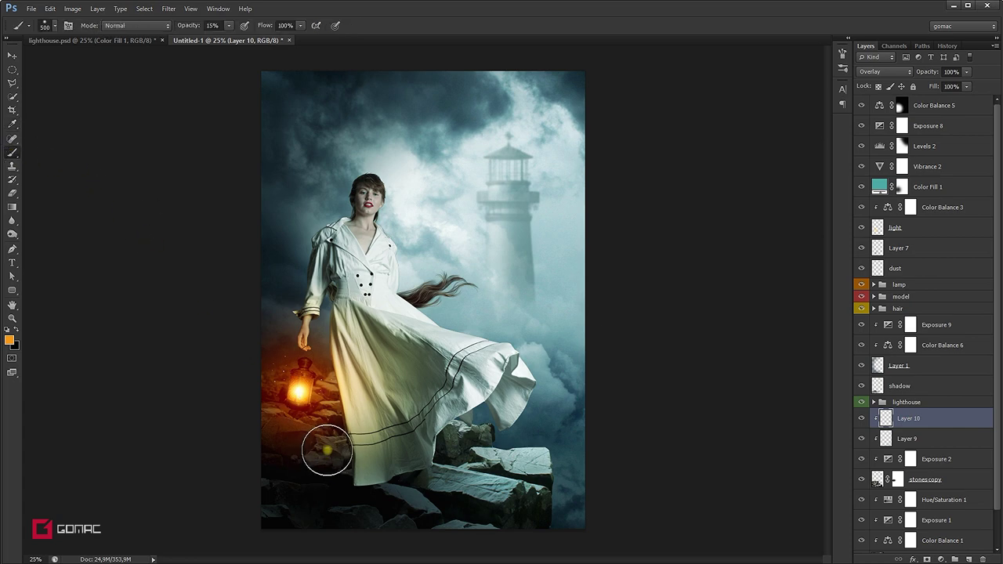
{"action": "left_click_drag", "start_coordinate": [327, 445], "coordinate": [310, 442]}
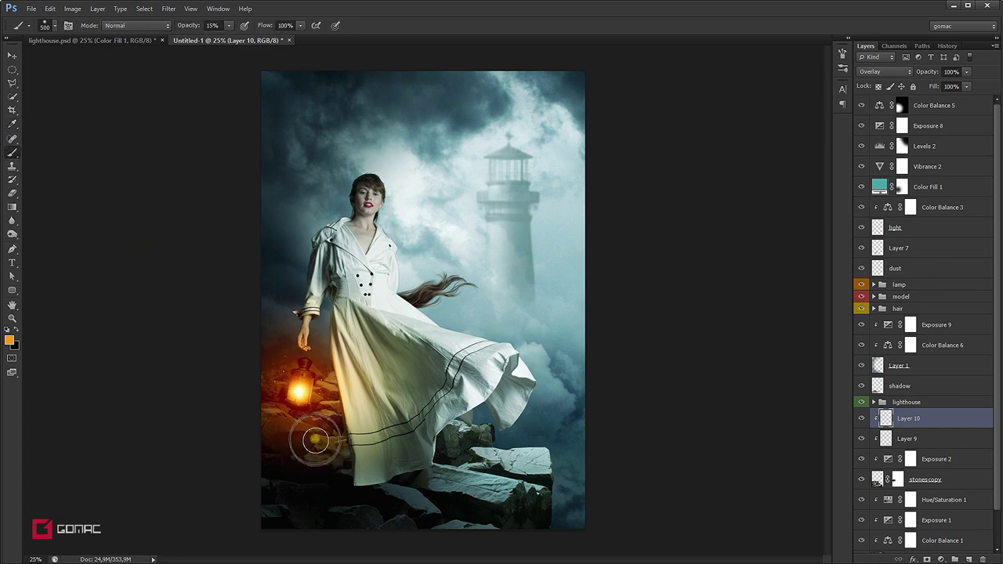
{"action": "left_click_drag", "start_coordinate": [231, 25], "coordinate": [250, 40]}
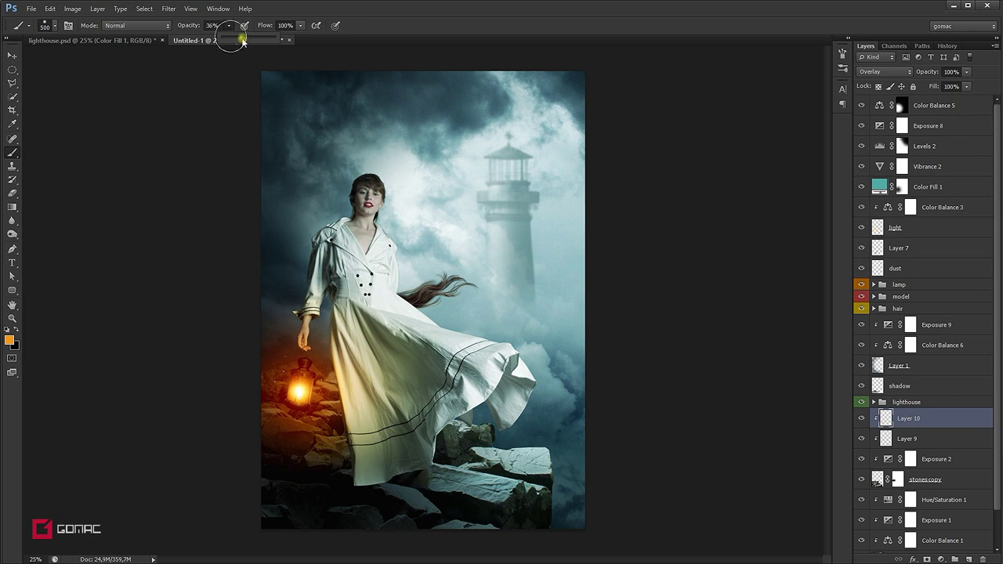
{"action": "mouse_move", "coordinate": [327, 418]}
{"action": "left_mouse_down"}
{"action": "mouse_move", "coordinate": [314, 436]}
{"action": "mouse_move", "coordinate": [324, 430]}
{"action": "mouse_move", "coordinate": [278, 455]}
{"action": "mouse_move", "coordinate": [271, 428]}
{"action": "mouse_move", "coordinate": [285, 481]}
{"action": "mouse_move", "coordinate": [271, 480]}
{"action": "mouse_move", "coordinate": [329, 448]}
{"action": "left_mouse_up"}
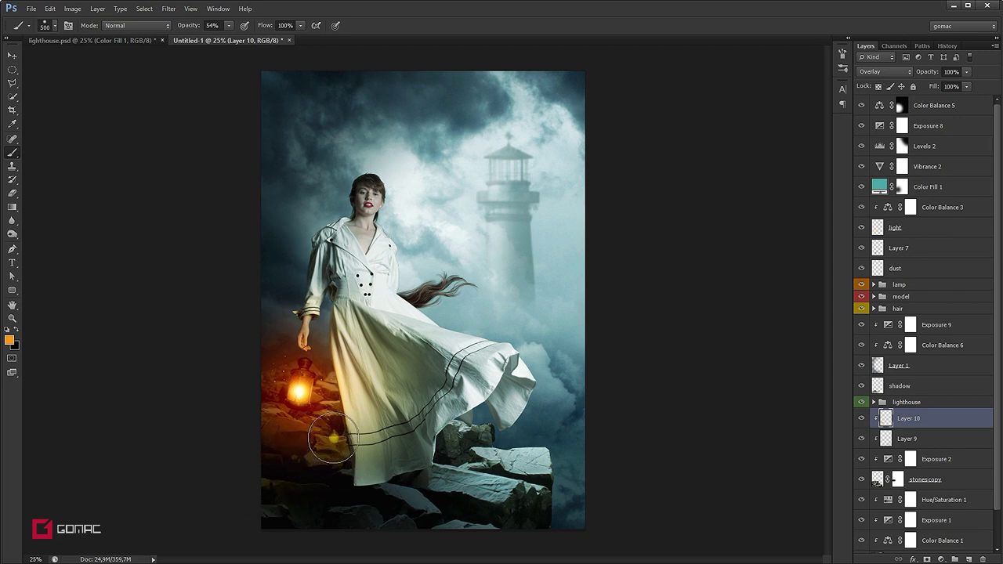
{"action": "key", "text": "v"}
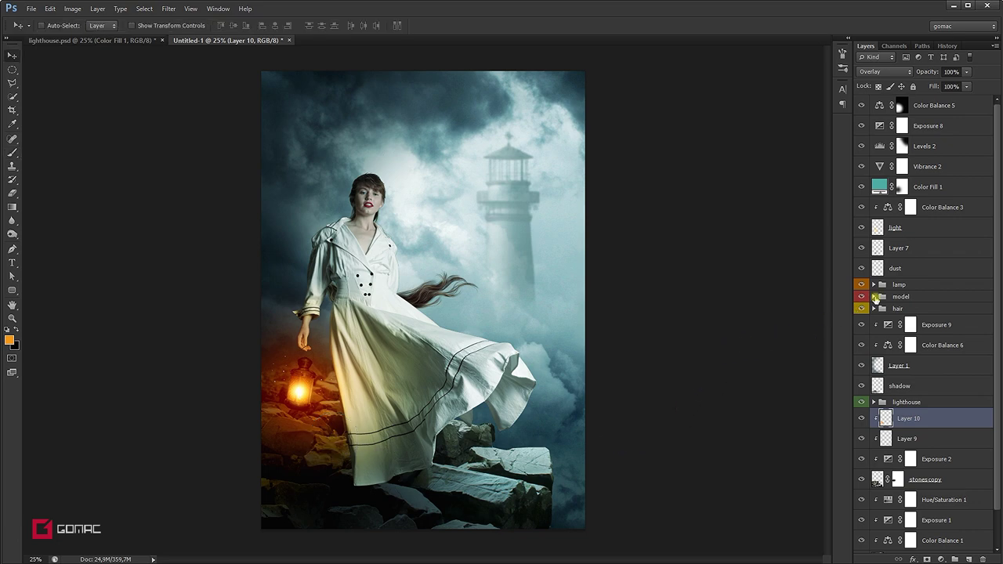
Step: Lower the lips layer inside the model group to 54% opacity
{"action": "left_click", "coordinate": [875, 297]}
{"action": "left_click", "coordinate": [925, 353]}
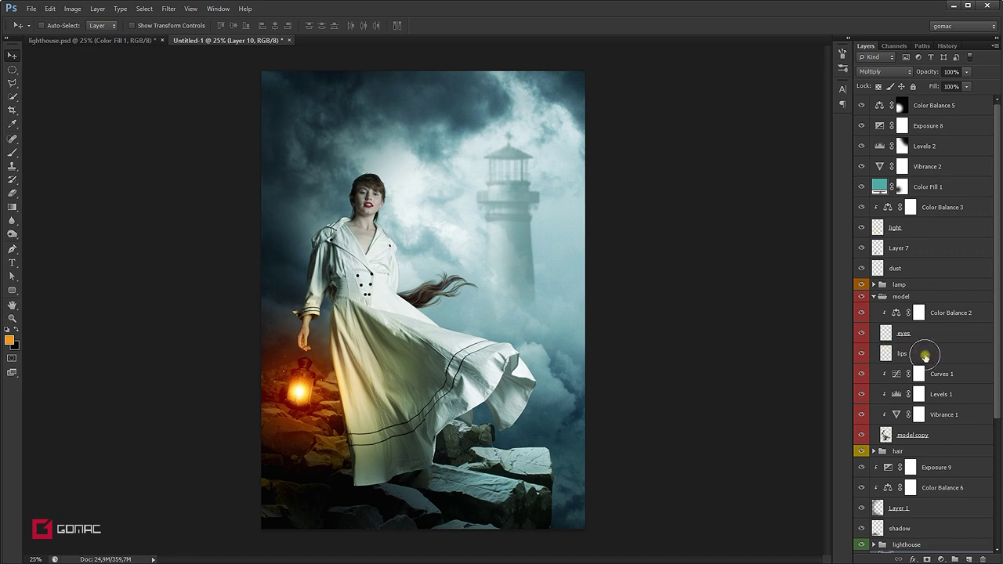
{"action": "left_click_drag", "start_coordinate": [930, 72], "coordinate": [916, 74]}
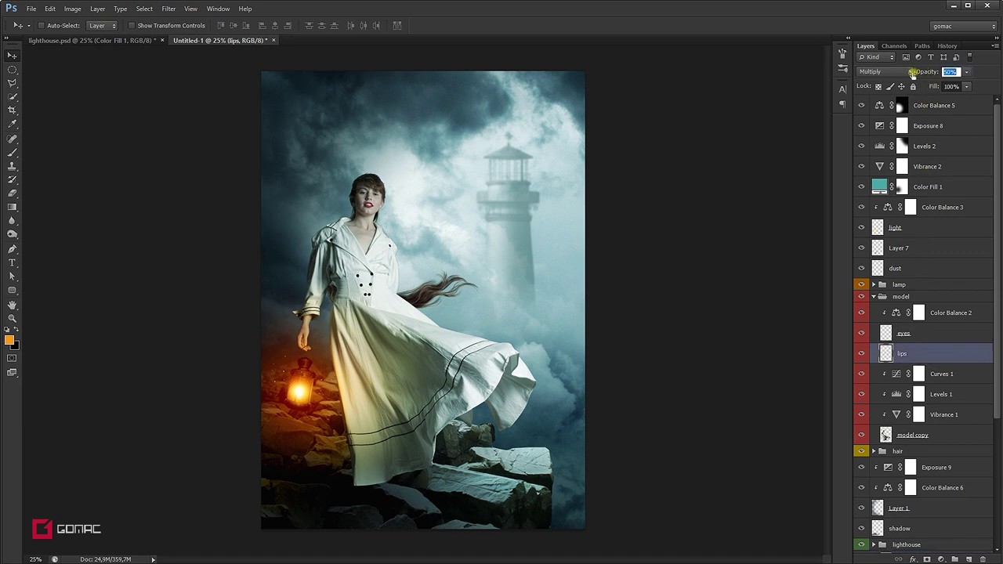
{"action": "left_click_drag", "start_coordinate": [914, 73], "coordinate": [917, 75]}
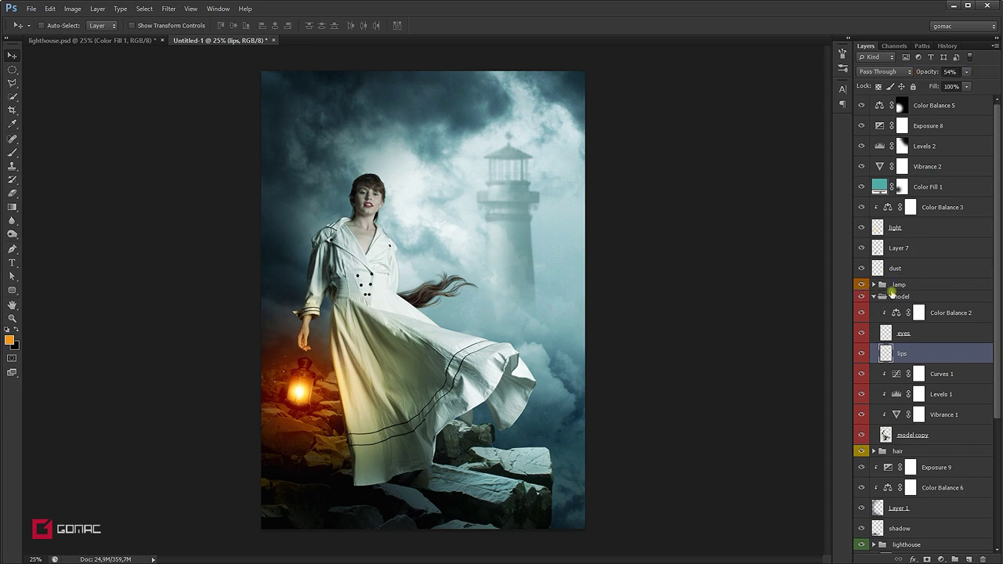
{"action": "left_click", "coordinate": [874, 297]}
{"action": "left_click", "coordinate": [962, 106]}
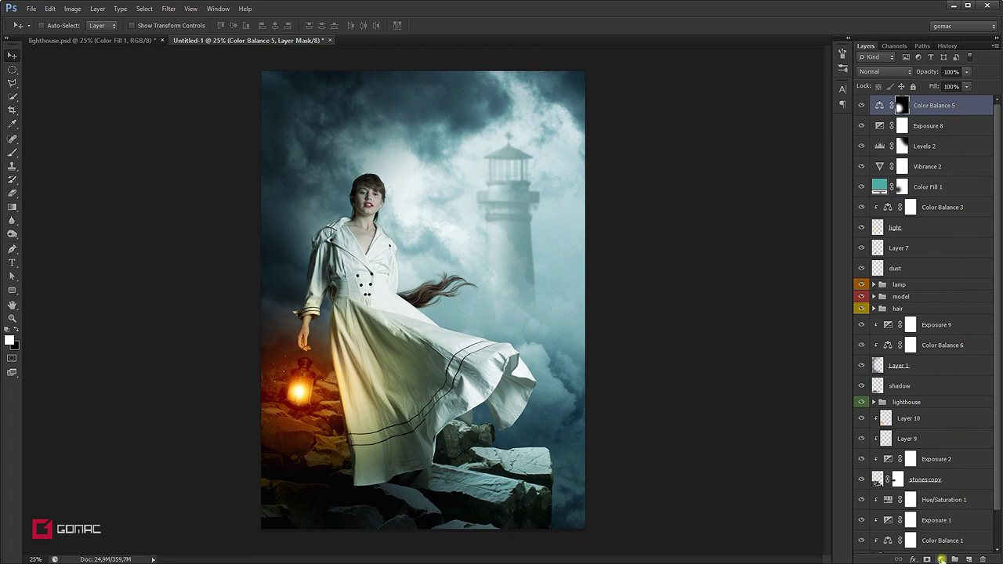
Step: Add a Photo Filter adjustment layer set to Sepia with density 64%
{"action": "left_click", "coordinate": [942, 559]}
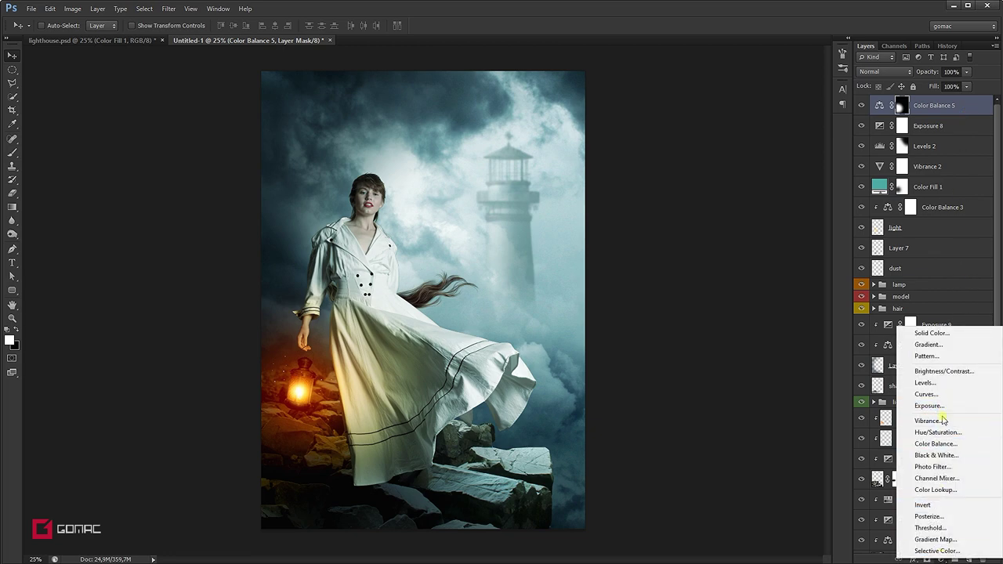
{"action": "left_click", "coordinate": [941, 467]}
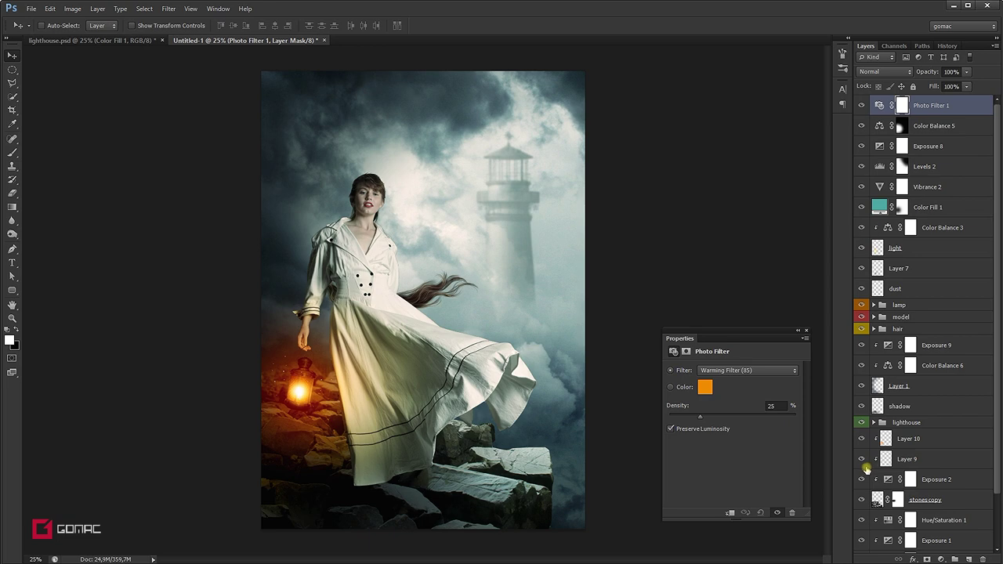
{"action": "left_click", "coordinate": [746, 373]}
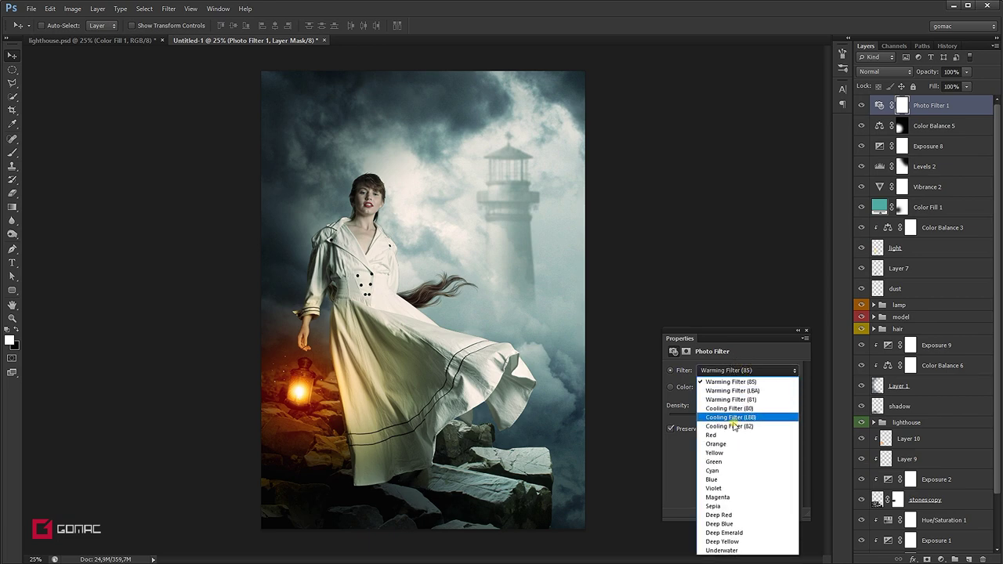
{"action": "left_click", "coordinate": [728, 507]}
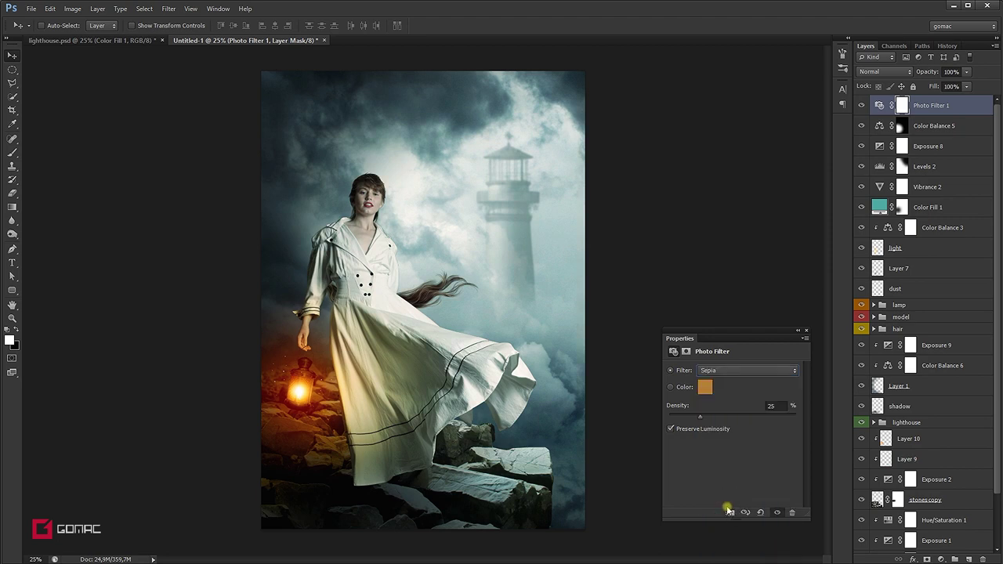
{"action": "left_click_drag", "start_coordinate": [700, 420], "coordinate": [740, 422]}
{"action": "mouse_move", "coordinate": [731, 421]}
{"action": "left_mouse_down"}
{"action": "mouse_move", "coordinate": [751, 421]}
{"action": "mouse_move", "coordinate": [729, 421]}
{"action": "left_mouse_up"}
{"action": "left_click", "coordinate": [807, 333]}
{"action": "left_click", "coordinate": [807, 333]}
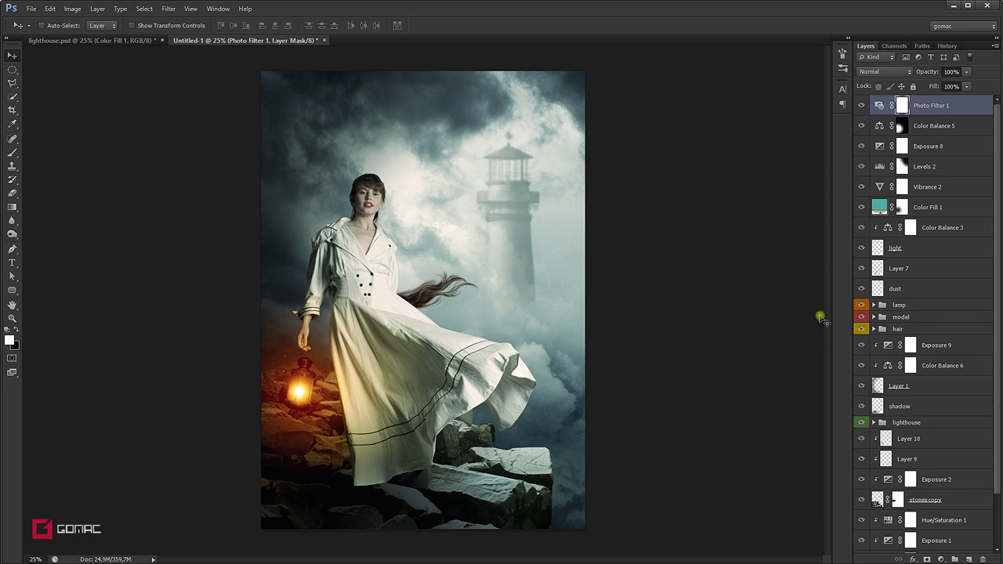
{"action": "left_click", "coordinate": [12, 153]}
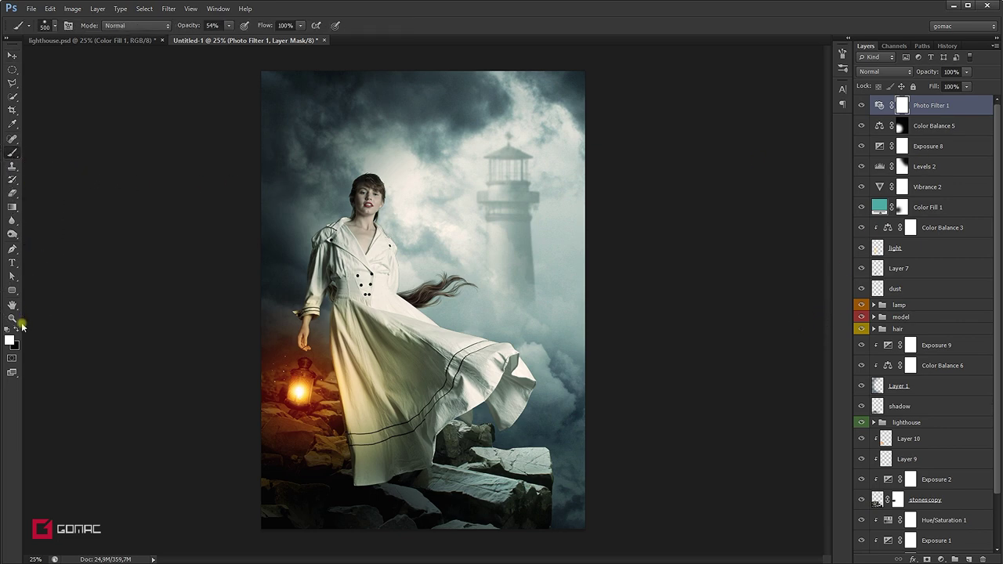
Step: Paint black with a large brush on the Photo Filter 1 mask to keep sepia off the centre
{"action": "left_click", "coordinate": [16, 331]}
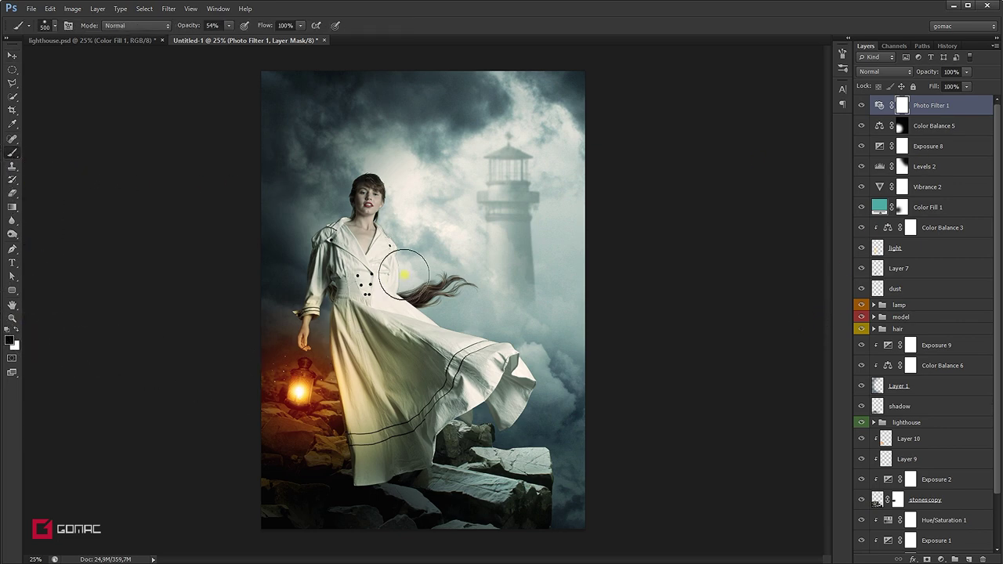
{"action": "key", "text": "bracketright"}
{"action": "key", "text": "bracketright"}
{"action": "key", "text": "bracketright"}
{"action": "key", "text": "bracketright"}
{"action": "key", "text": "bracketright"}
{"action": "key", "text": "bracketright"}
{"action": "key", "text": "bracketright"}
{"action": "key", "text": "bracketright"}
{"action": "key", "text": "bracketright"}
{"action": "key", "text": "bracketright"}
{"action": "key", "text": "bracketright"}
{"action": "key", "text": "bracketright"}
{"action": "key", "text": "bracketright"}
{"action": "key", "text": "bracketright"}
{"action": "left_click", "coordinate": [427, 307]}
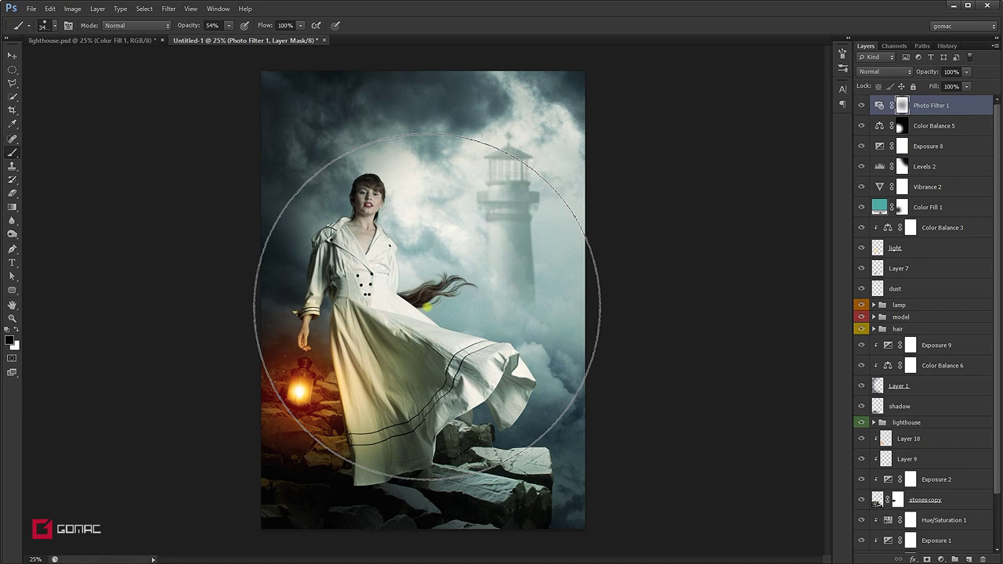
{"action": "left_click", "coordinate": [430, 288]}
{"action": "left_click_drag", "start_coordinate": [430, 290], "coordinate": [448, 314]}
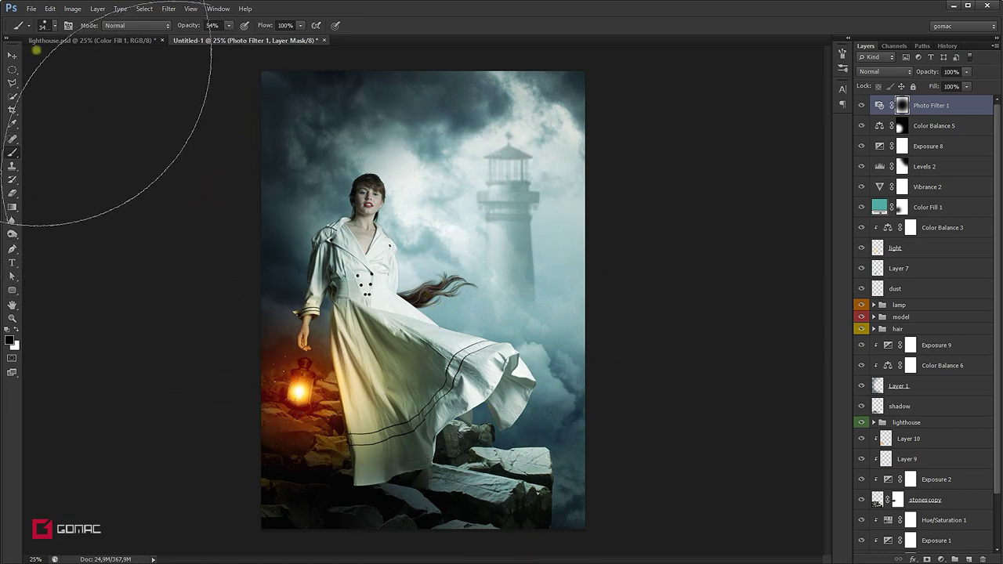
{"action": "left_click", "coordinate": [12, 55]}
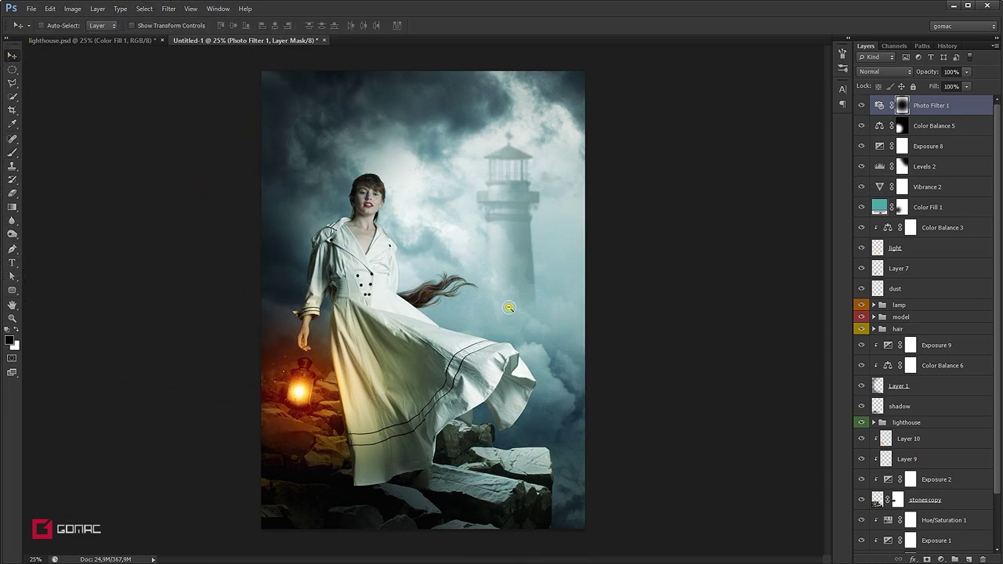
{"action": "left_click", "coordinate": [510, 308], "text": "alt"}
{"action": "left_click", "coordinate": [478, 294], "text": "ctrl"}
{"action": "left_click", "coordinate": [941, 559]}
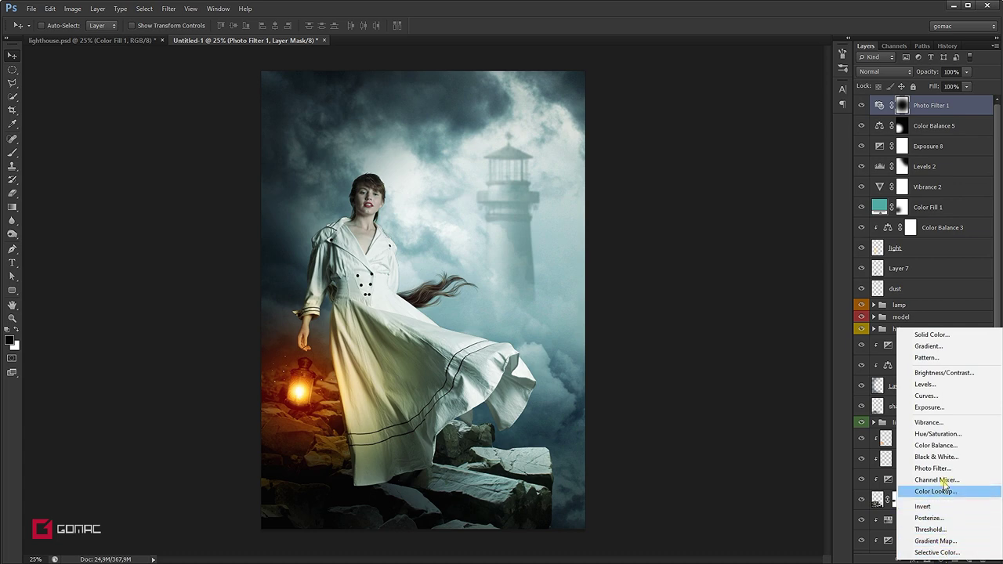
Step: Add Photo Filter 2 using Warming Filter (LBA) at 25% density
{"action": "left_click", "coordinate": [941, 469]}
{"action": "left_click", "coordinate": [738, 372]}
{"action": "left_click", "coordinate": [737, 370]}
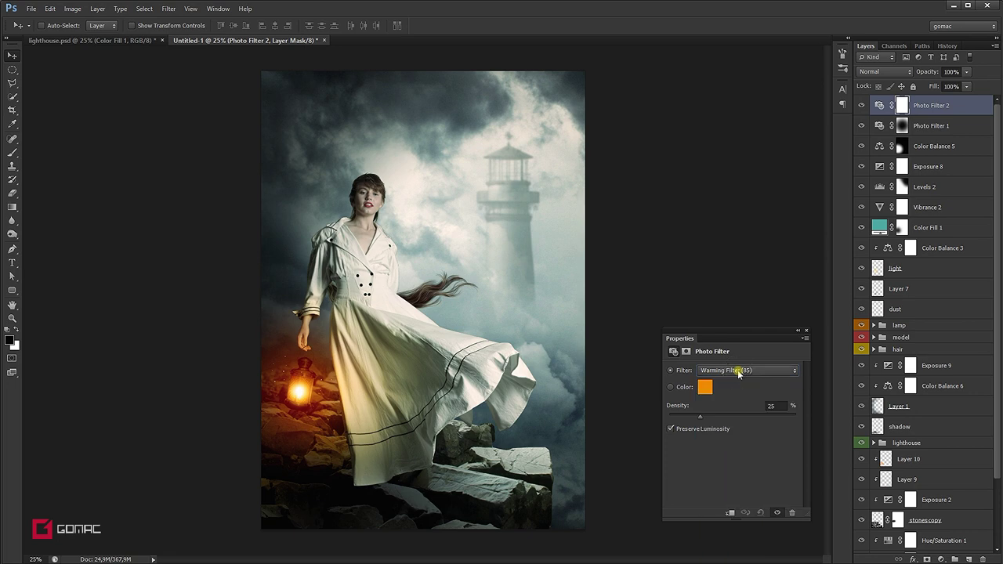
{"action": "key", "text": "Down"}
{"action": "key", "text": "Down"}
{"action": "key", "text": "Up"}
{"action": "key", "text": "Up"}
{"action": "key", "text": "Down"}
{"action": "key", "text": "Down"}
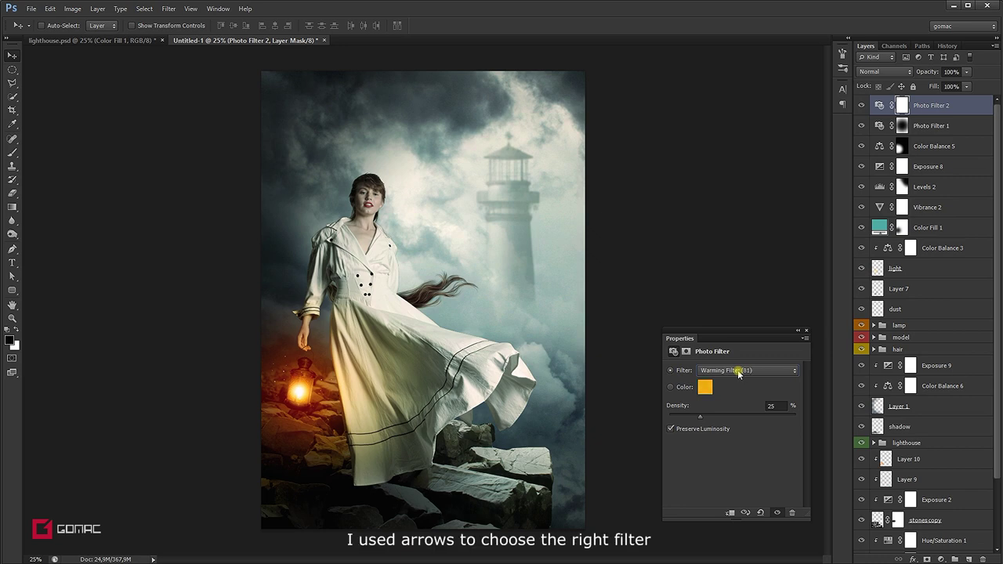
{"action": "key", "text": "Up"}
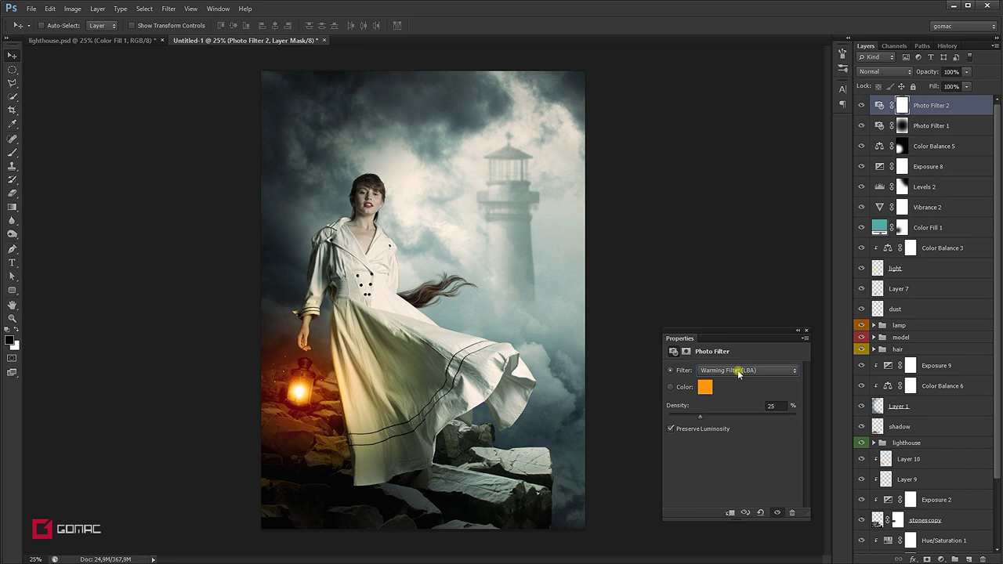
{"action": "left_click", "coordinate": [806, 333]}
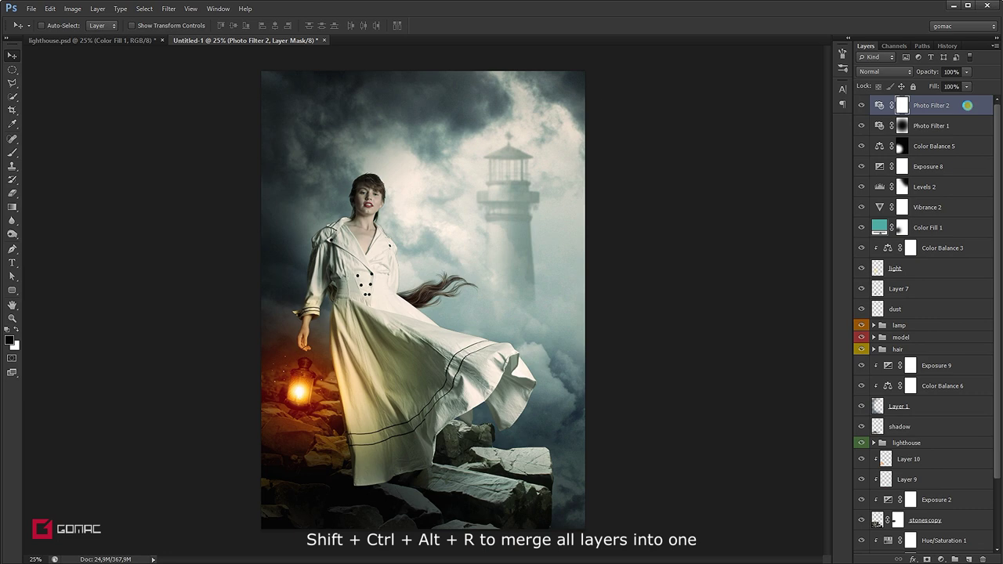
Step: Stamp all visible layers into a new Layer 11 (Shift+Ctrl+Alt+E) blended in Overlay
{"action": "key", "text": "ctrl+shift+alt+e"}
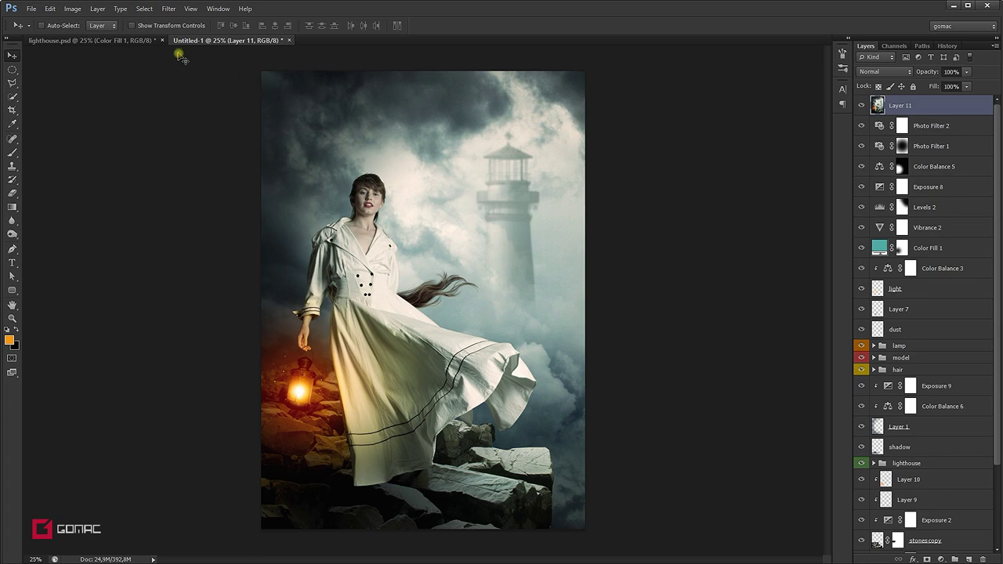
{"action": "left_click", "coordinate": [887, 70]}
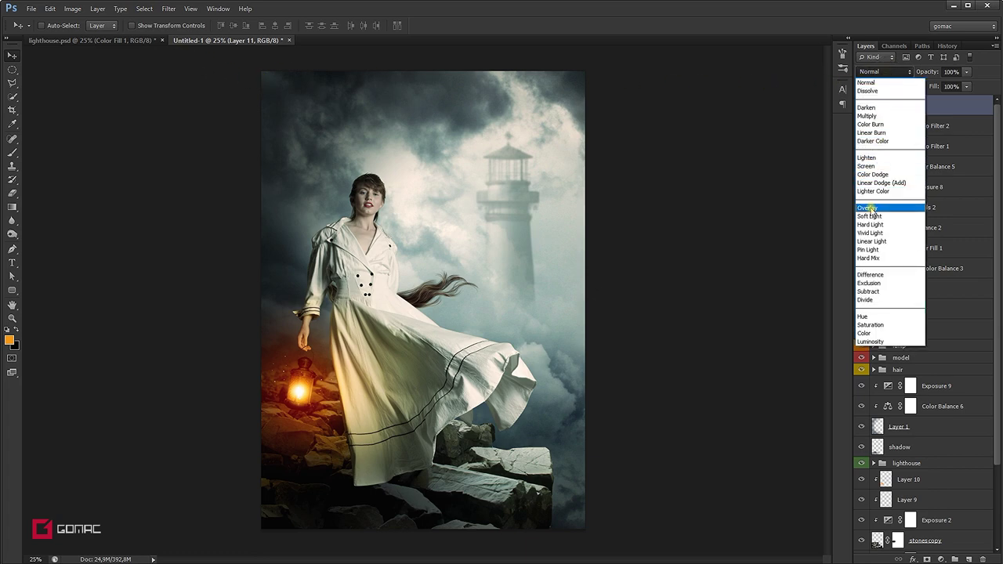
{"action": "left_click", "coordinate": [870, 208]}
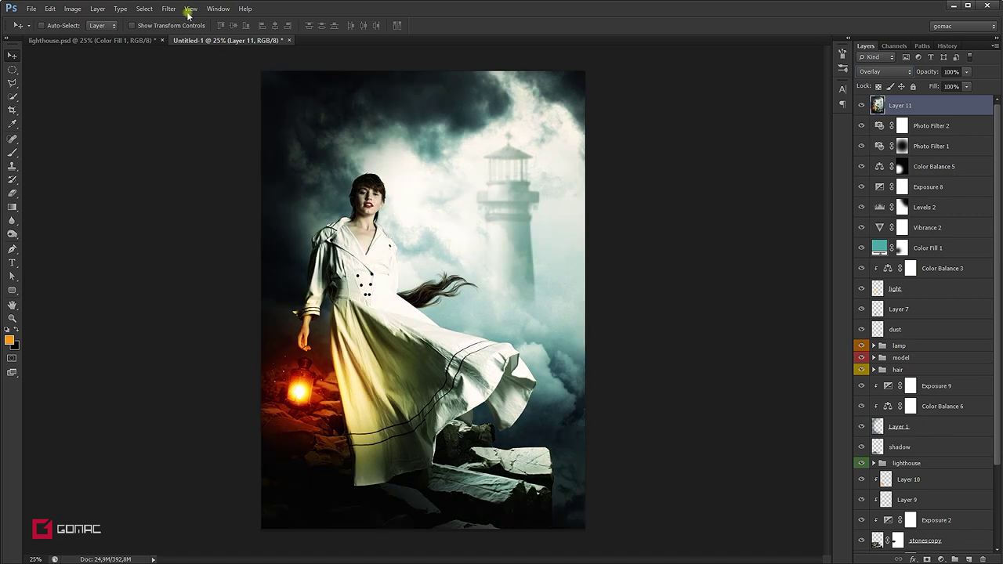
{"action": "left_click", "coordinate": [167, 9]}
{"action": "mouse_move", "coordinate": [196, 194]}
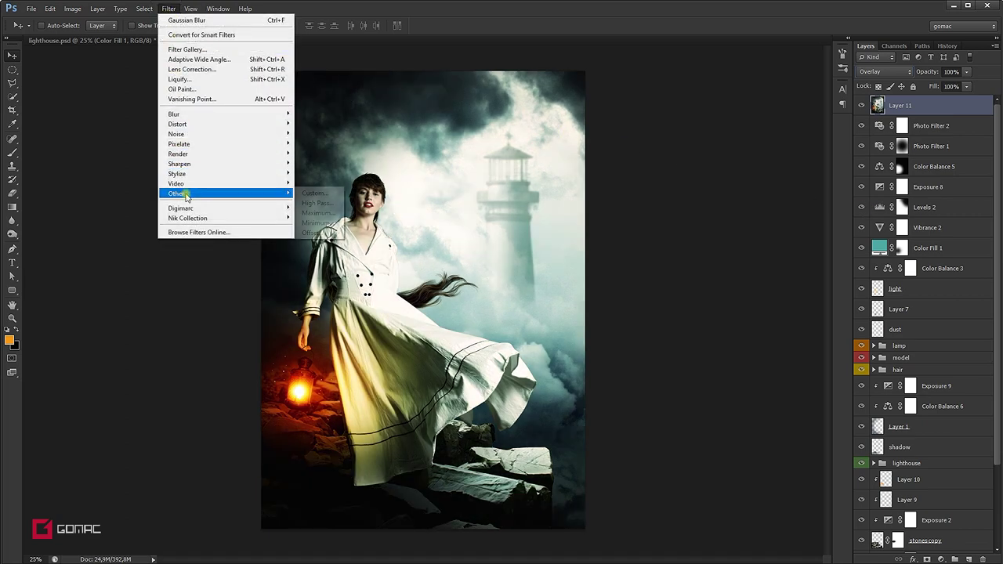
Step: Open the High Pass filter and zoom in on the model's face to judge it
{"action": "left_click", "coordinate": [320, 203]}
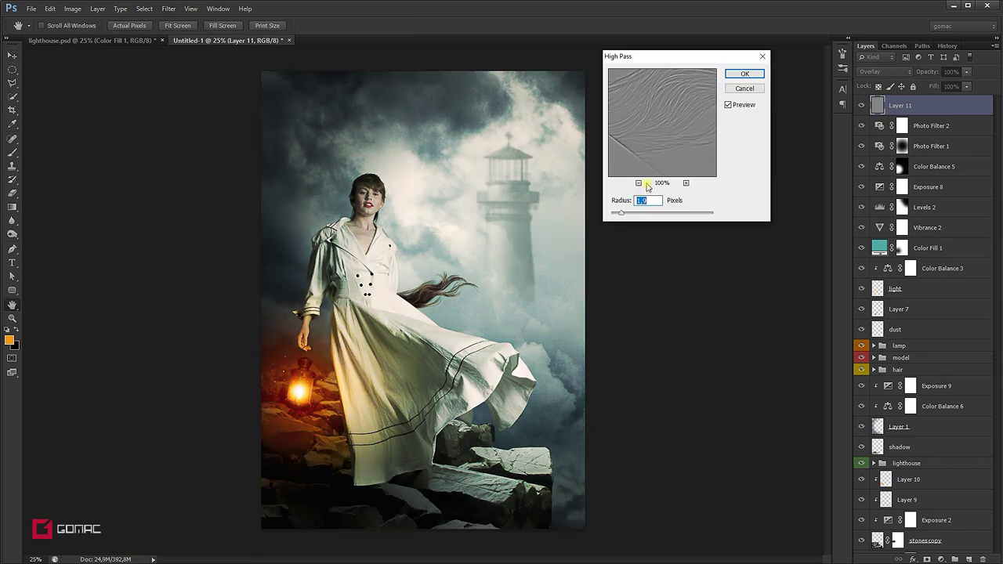
{"action": "left_click", "coordinate": [363, 178], "text": "ctrl"}
{"action": "left_click", "coordinate": [366, 182], "text": "ctrl"}
{"action": "left_click", "coordinate": [370, 188], "text": "ctrl"}
{"action": "left_click", "coordinate": [371, 190], "text": "ctrl"}
{"action": "left_click", "coordinate": [370, 190], "text": "ctrl"}
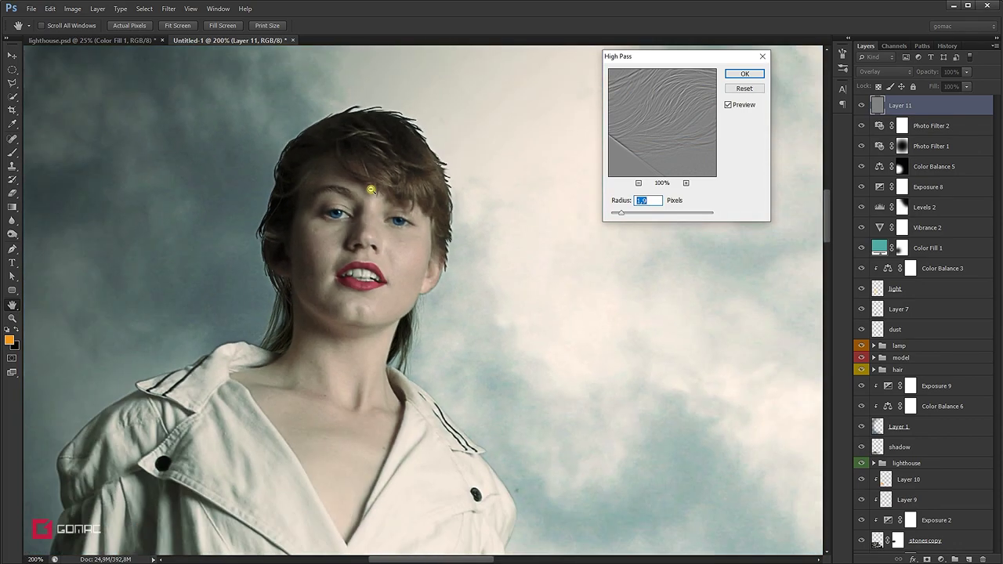
{"action": "left_click", "coordinate": [370, 189], "text": "alt"}
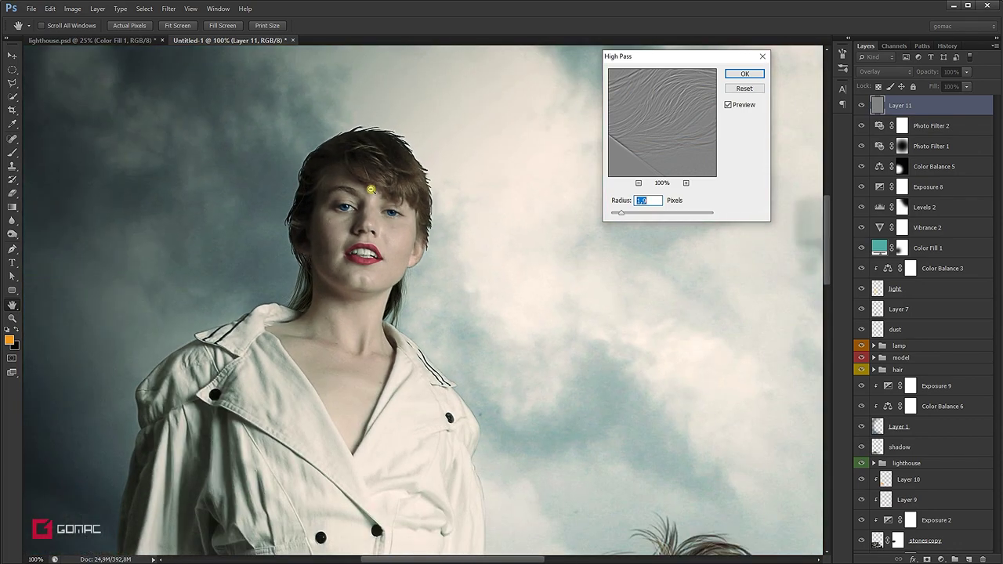
{"action": "left_click", "coordinate": [370, 190], "text": "alt"}
Step: Apply High Pass at a 2-pixel radius and return to 25% zoom
{"action": "left_click_drag", "start_coordinate": [623, 214], "coordinate": [627, 216]}
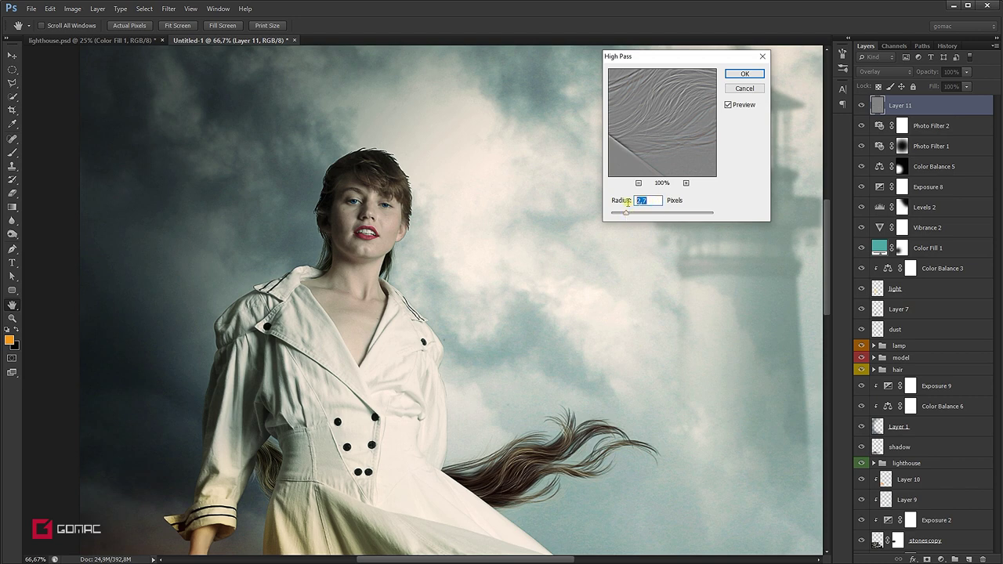
{"action": "type", "text": "2"}
{"action": "left_click", "coordinate": [743, 74]}
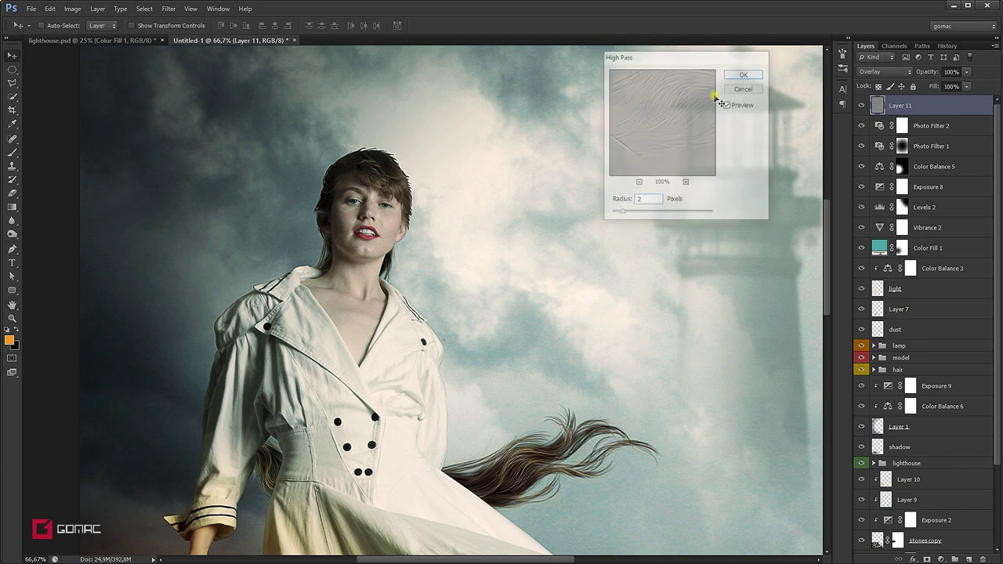
{"action": "left_click", "coordinate": [487, 213], "text": "alt"}
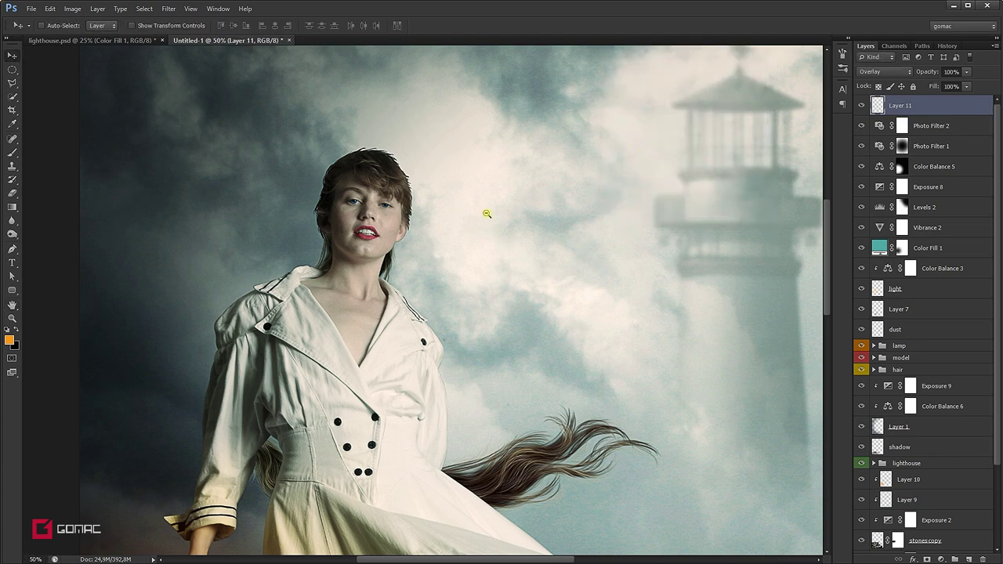
{"action": "left_click", "coordinate": [487, 213], "text": "alt"}
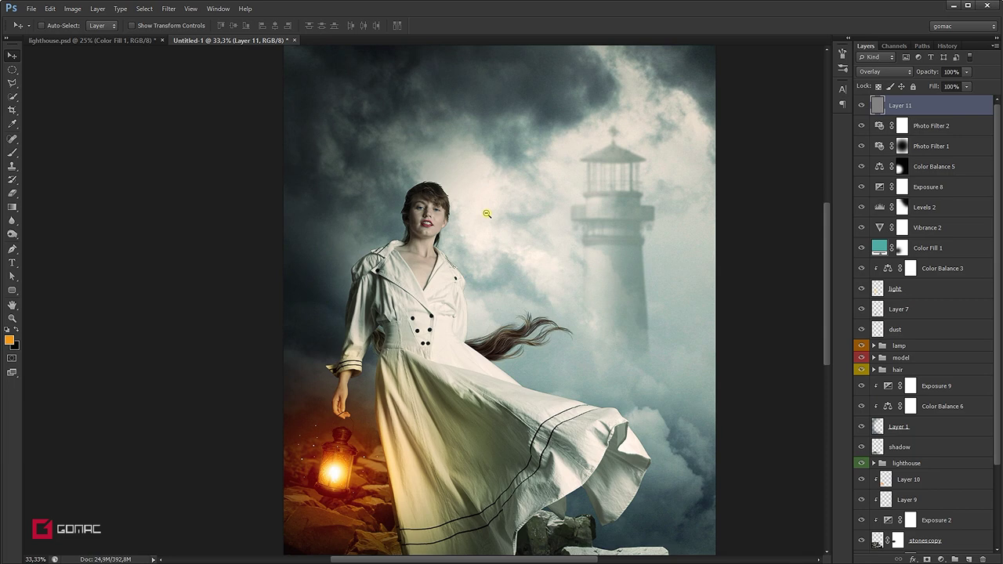
{"action": "left_click", "coordinate": [487, 213], "text": "alt"}
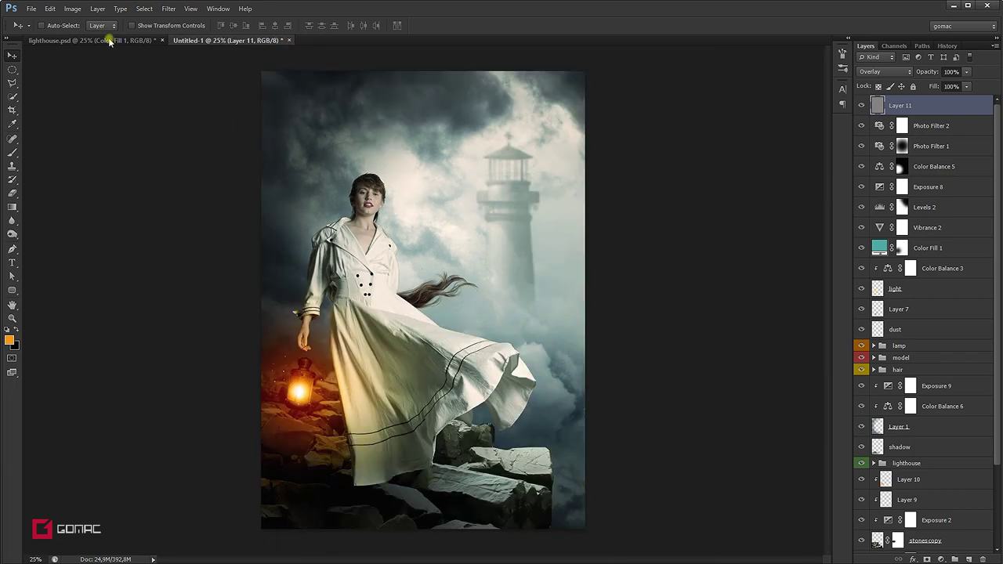
Step: Flatten to a single Background layer and save as tut.jpg at JPEG quality 12
{"action": "left_click", "coordinate": [98, 9]}
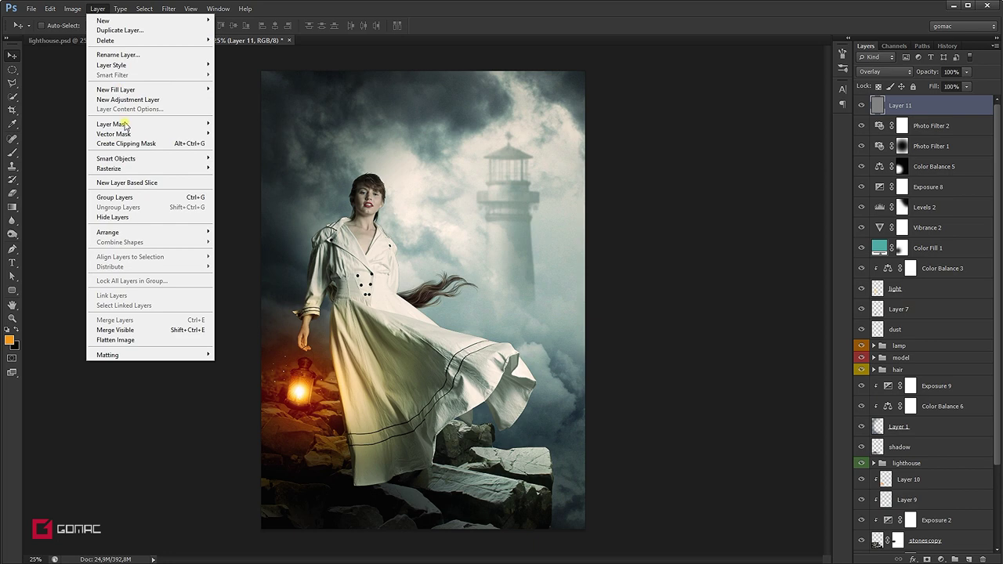
{"action": "left_click", "coordinate": [145, 342]}
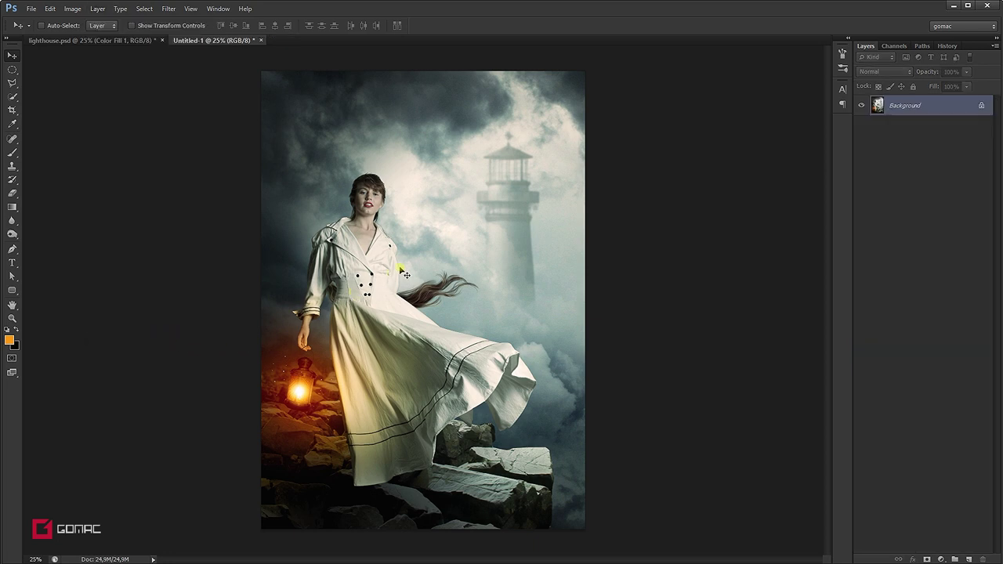
{"action": "key", "text": "ctrl+shift+s"}
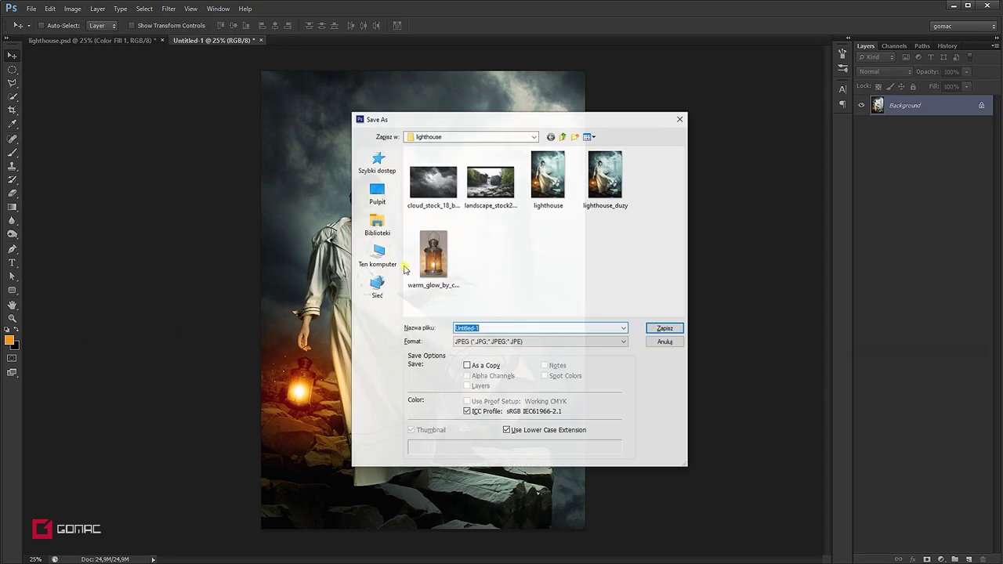
{"action": "type", "text": "tut"}
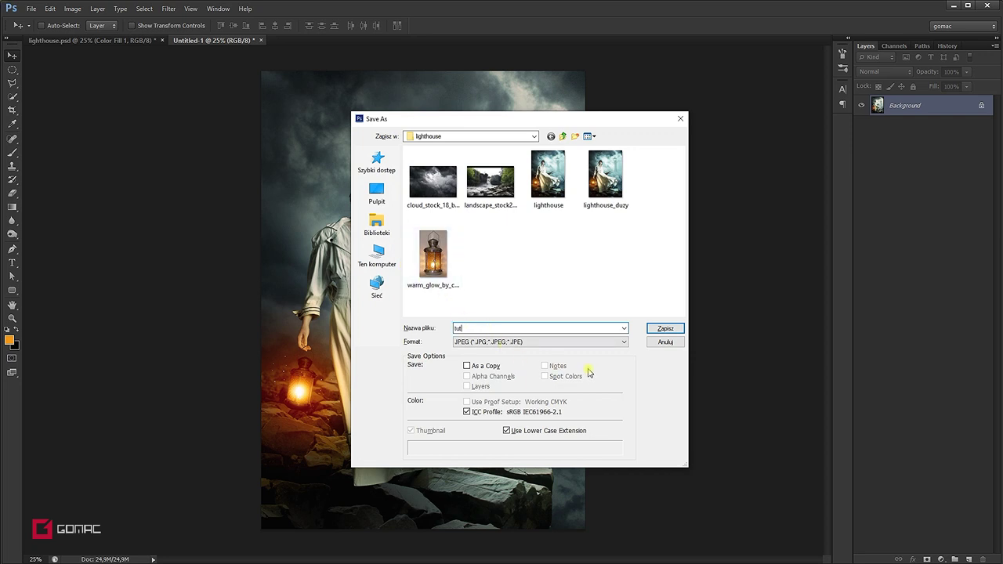
{"action": "left_click", "coordinate": [660, 328]}
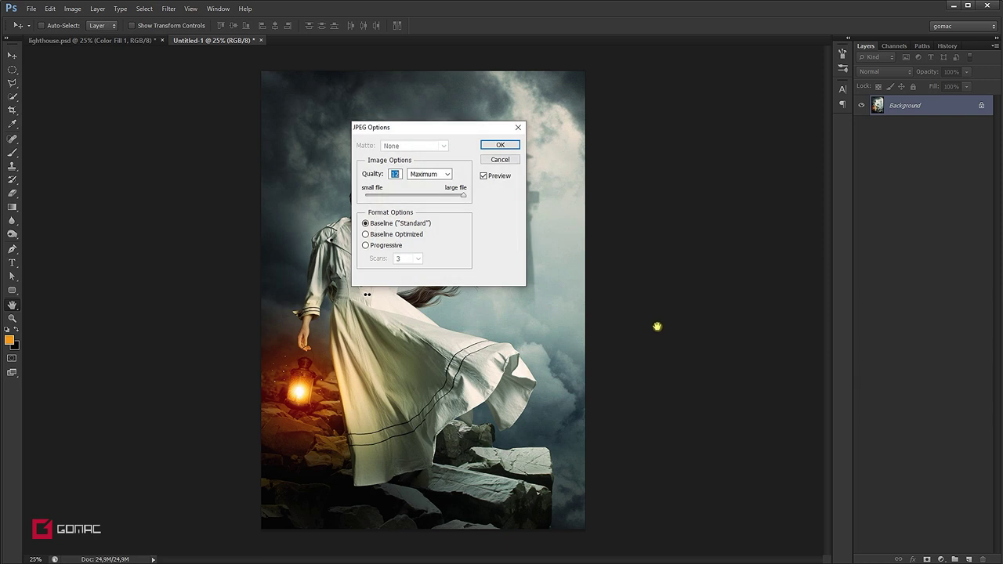
{"action": "left_click", "coordinate": [500, 146]}
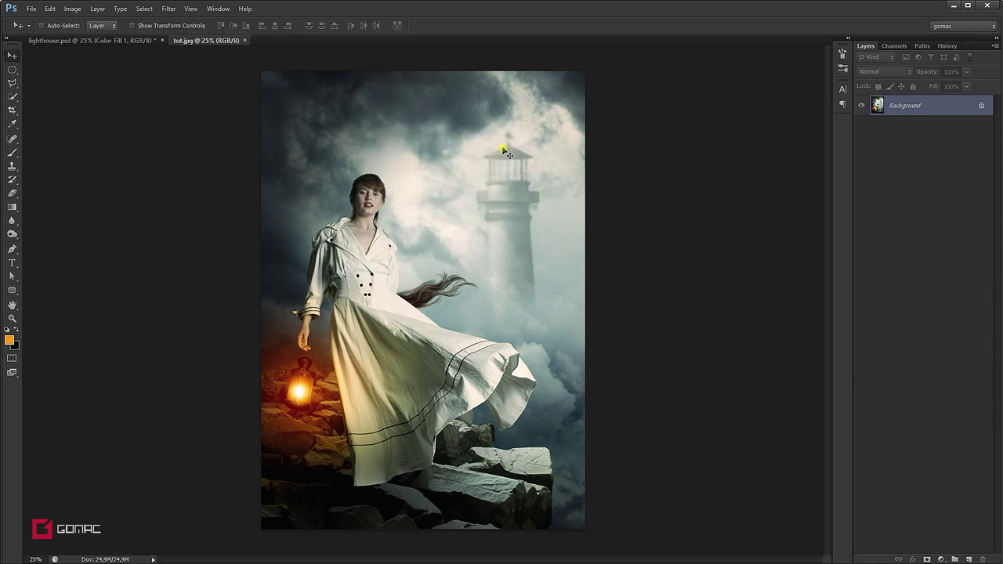
Step: Show the finished composite in Full Screen Mode, panning and zooming to review it
{"action": "key", "text": "f"}
{"action": "key", "text": "f"}
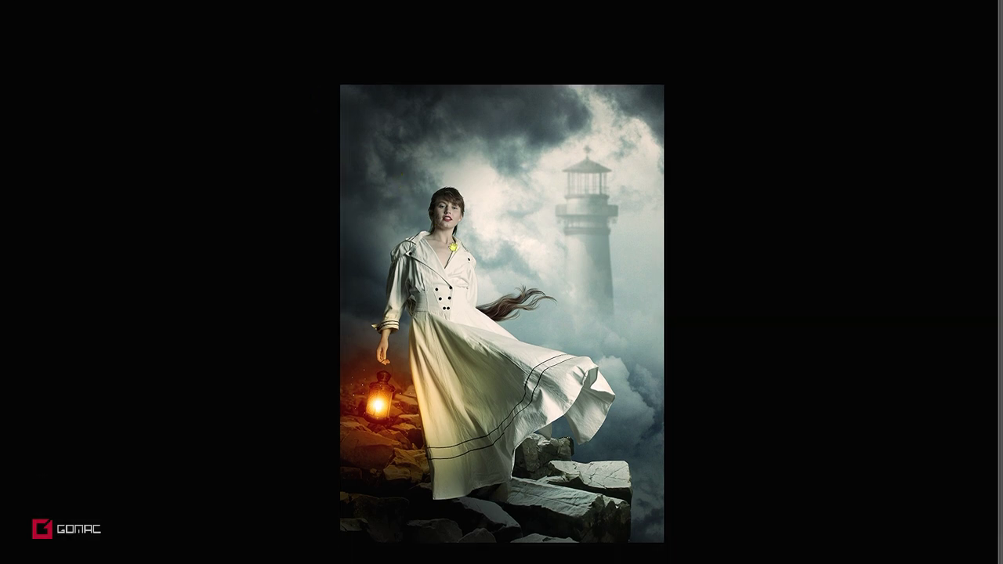
{"action": "left_click_drag", "start_coordinate": [461, 261], "coordinate": [439, 224]}
{"action": "left_click", "coordinate": [458, 220]}
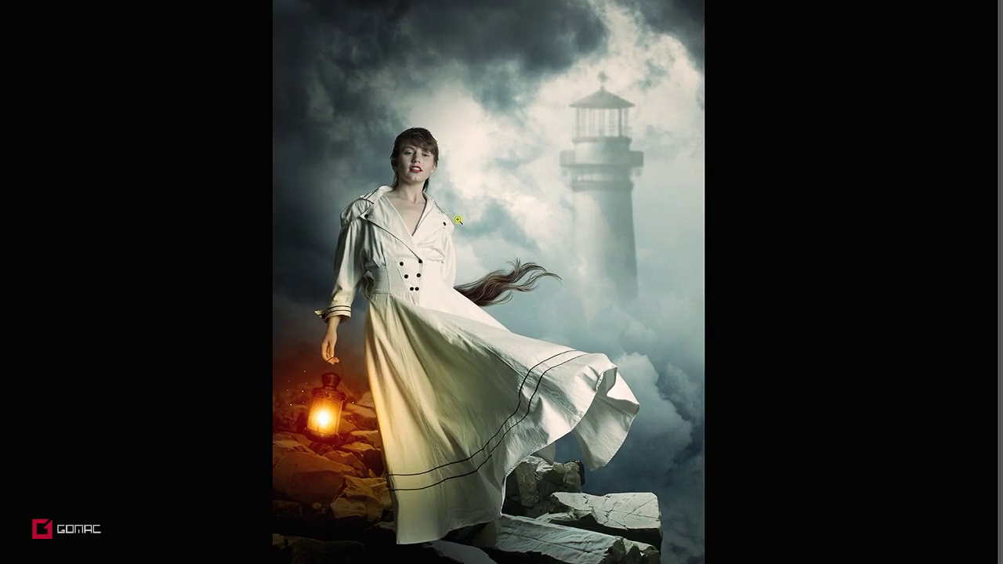
{"action": "left_click", "coordinate": [458, 220], "text": "alt"}
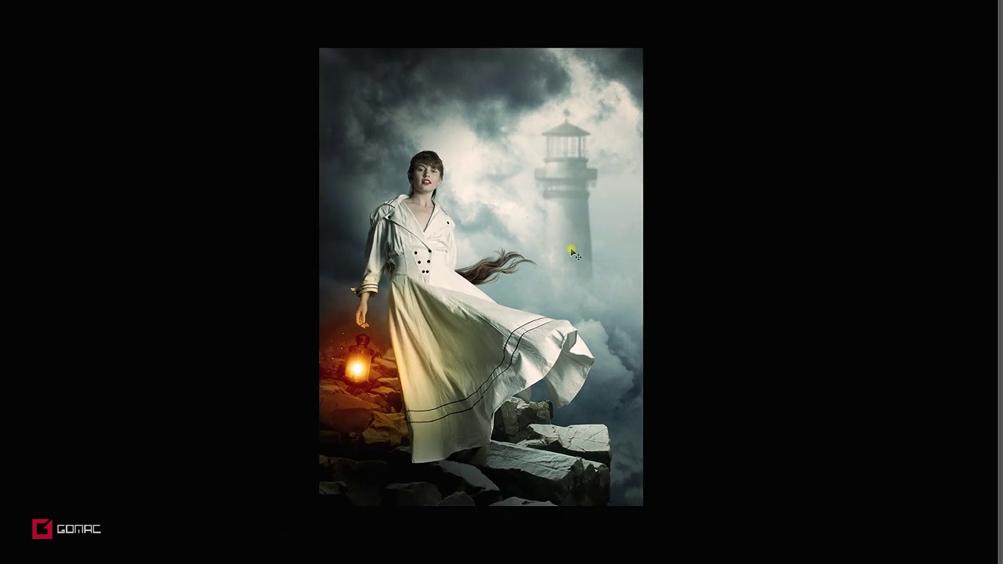